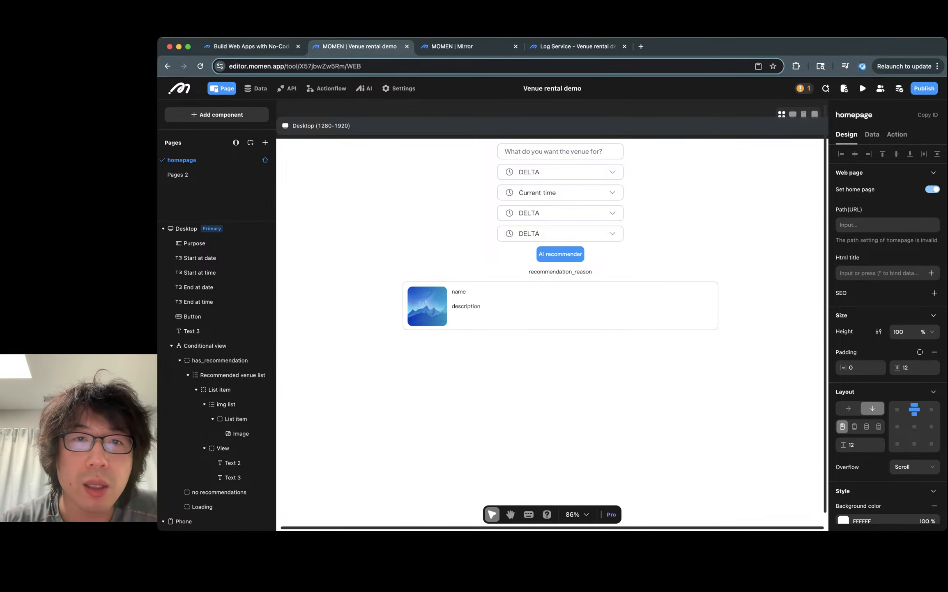
- In the preview tab, set the initial page to homepage in the configuration initialization panel
click(452, 47)
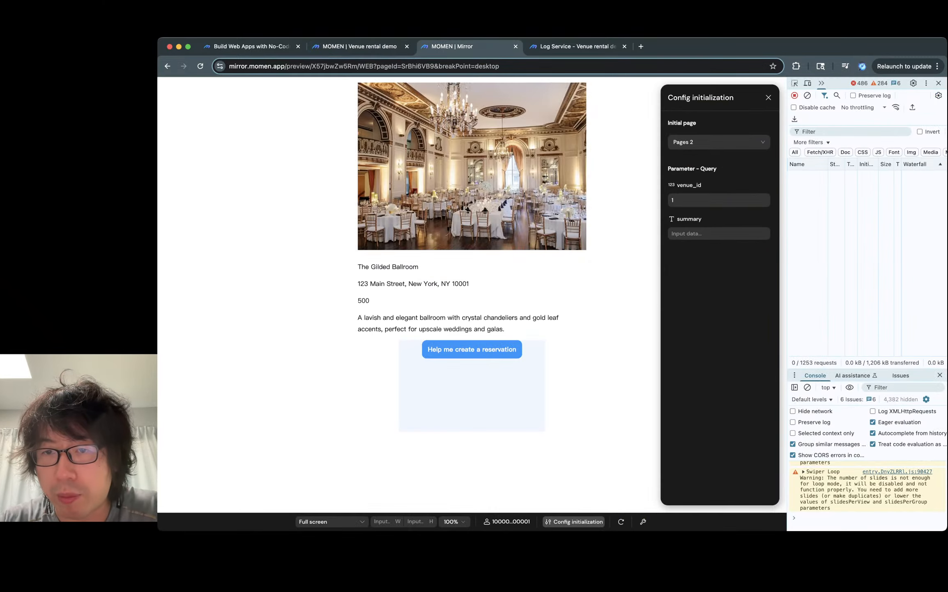
click(719, 142)
click(706, 160)
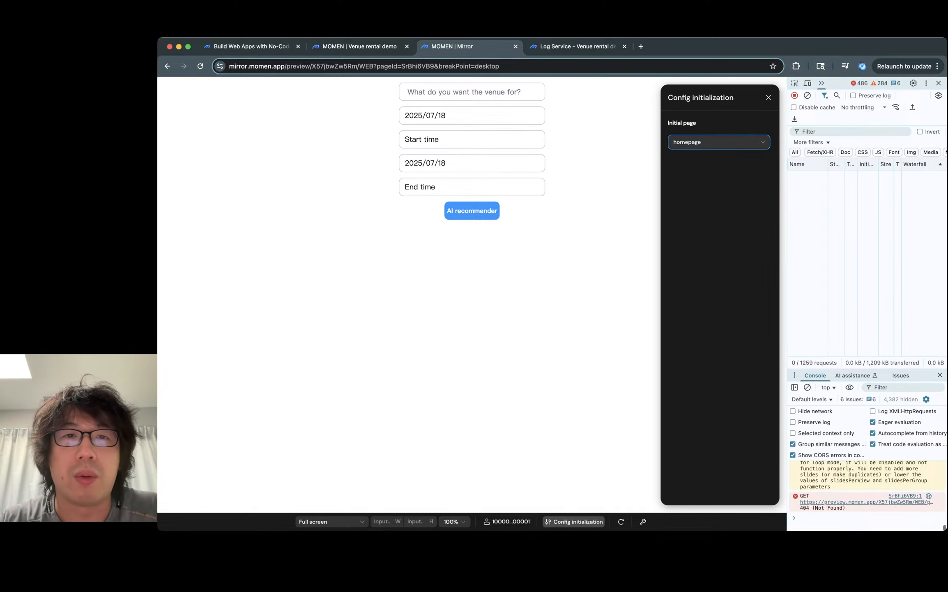
- Close the configuration panel, the debugger and the browser developer tools around the preview
super+click(471, 92)
key(Escape)
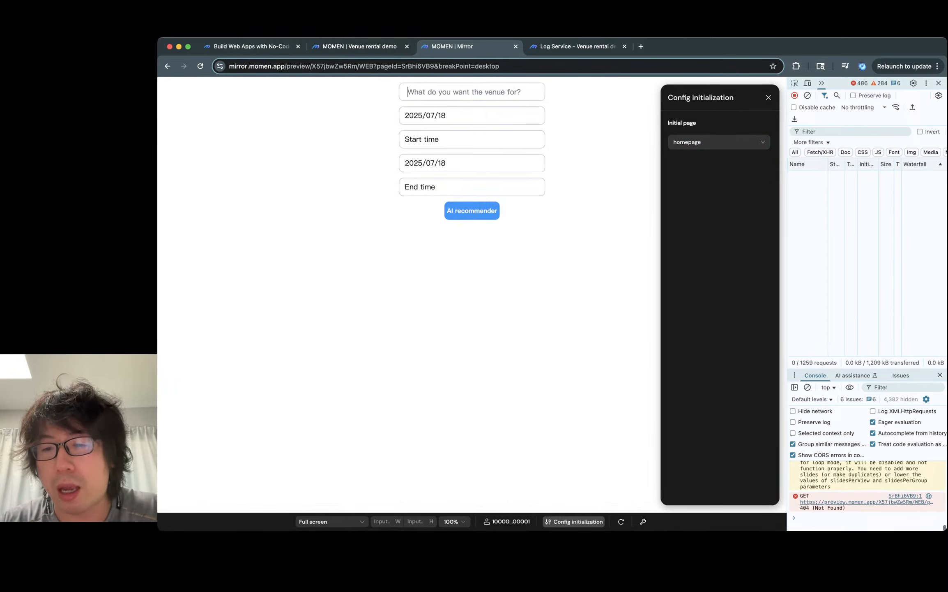
super+click(653, 472)
click(653, 473)
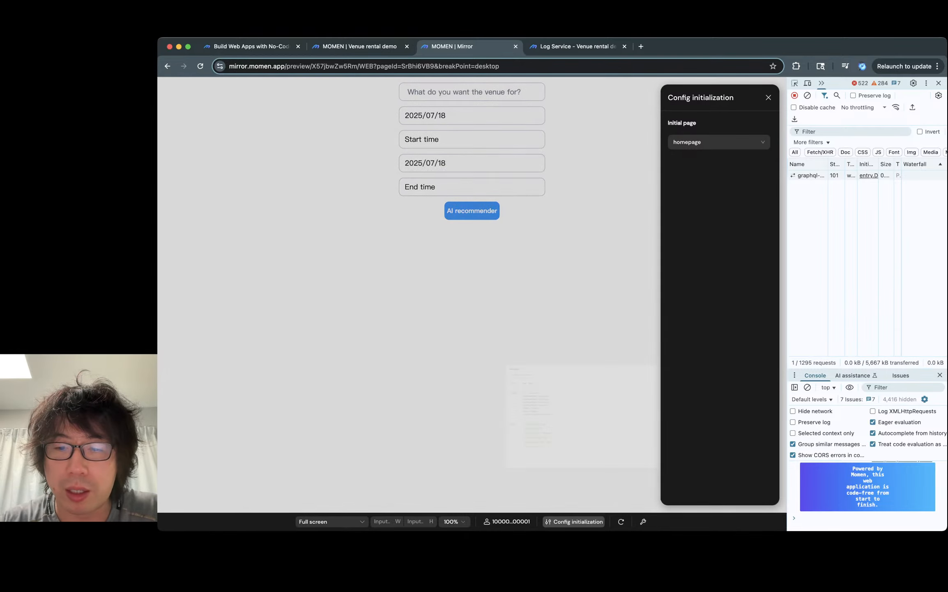
click(643, 521)
click(765, 122)
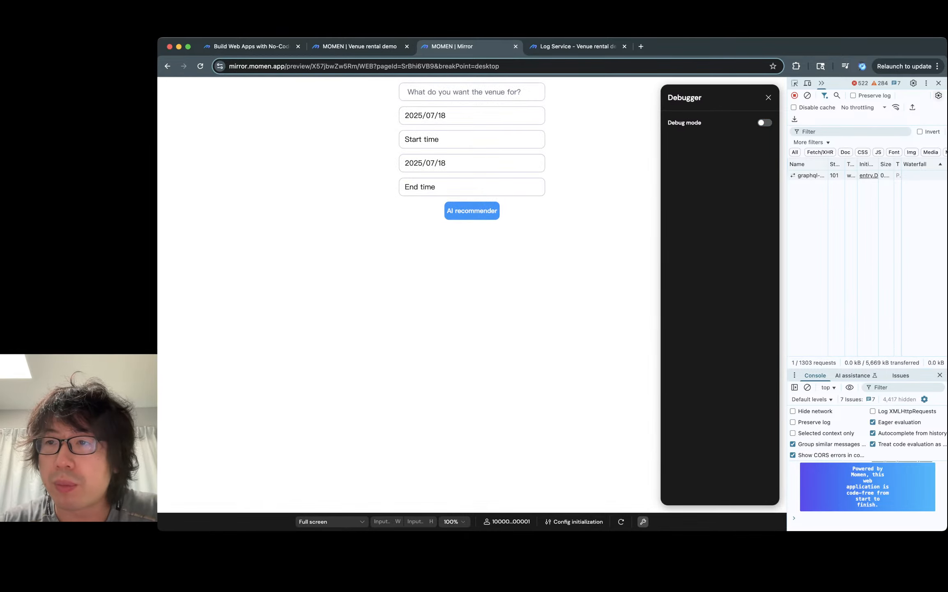
click(939, 83)
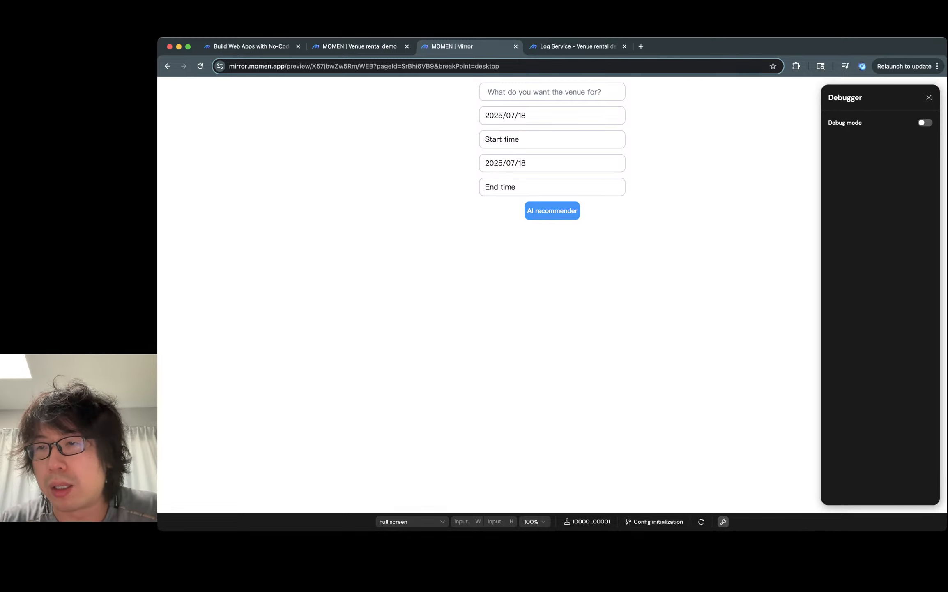
click(929, 98)
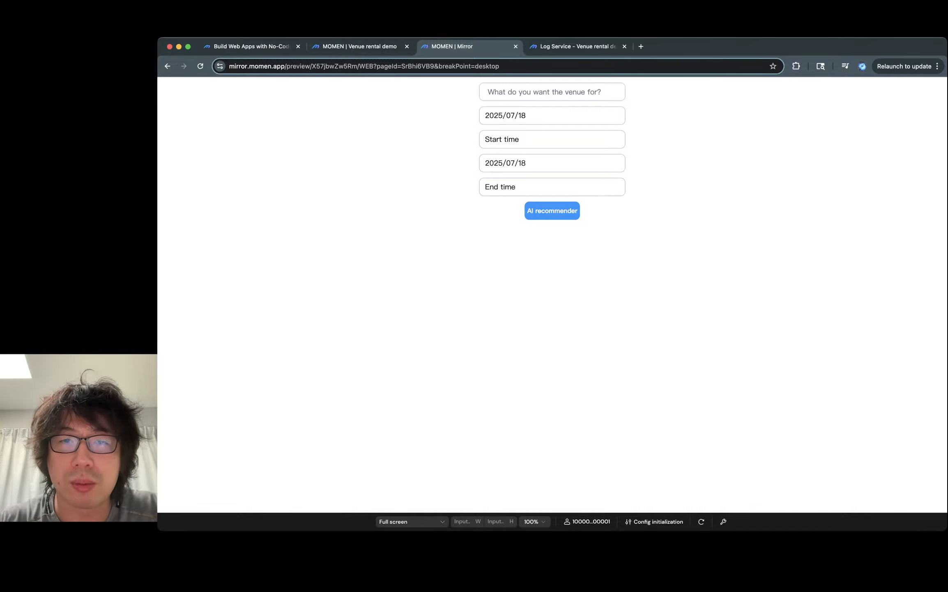
- Enter the venue purpose "a wedding for 200 guests"
click(534, 116)
click(534, 92)
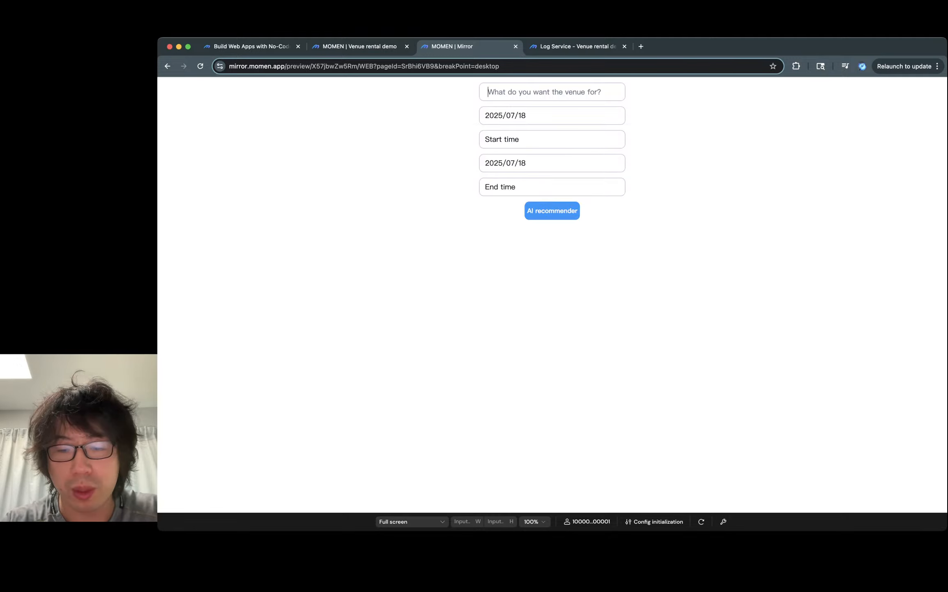
text(50)
key(BackSpace)
key(BackSpace)
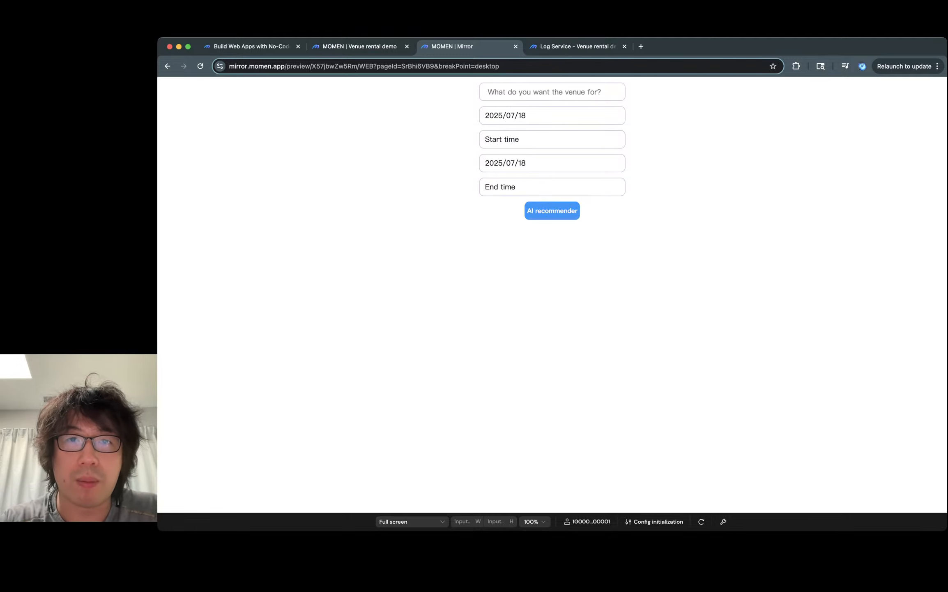
text(a ba)
key(BackSpace)
key(BackSpace)
text(wedding for )
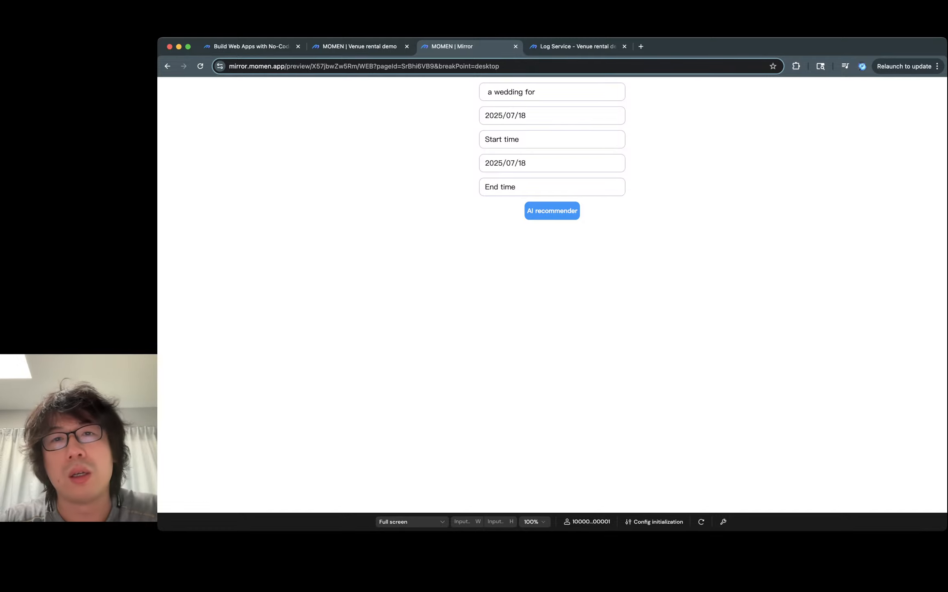
text(200 guests)
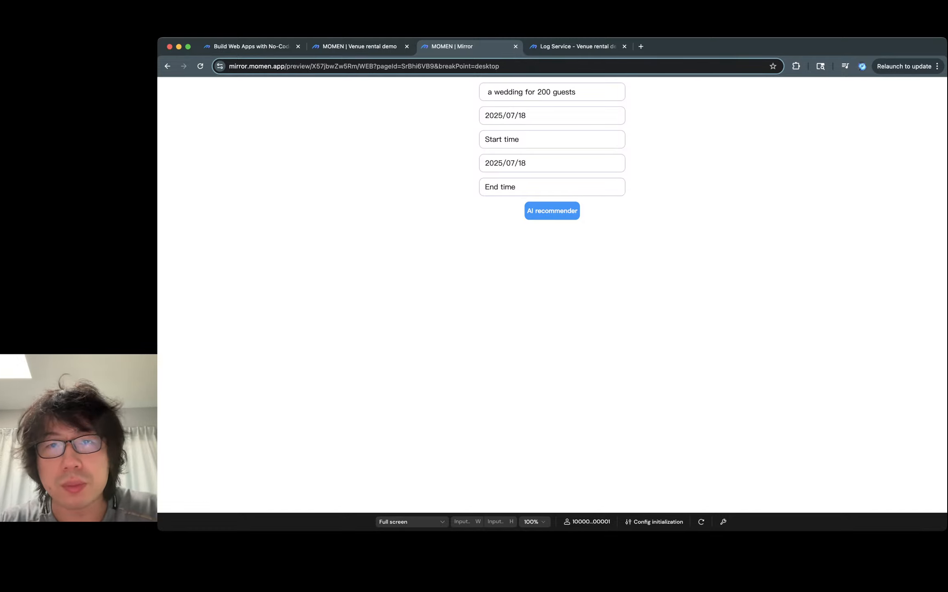
- Set the start date to 2025/07/18 and the start time to 16:00
click(552, 116)
click(599, 227)
click(552, 140)
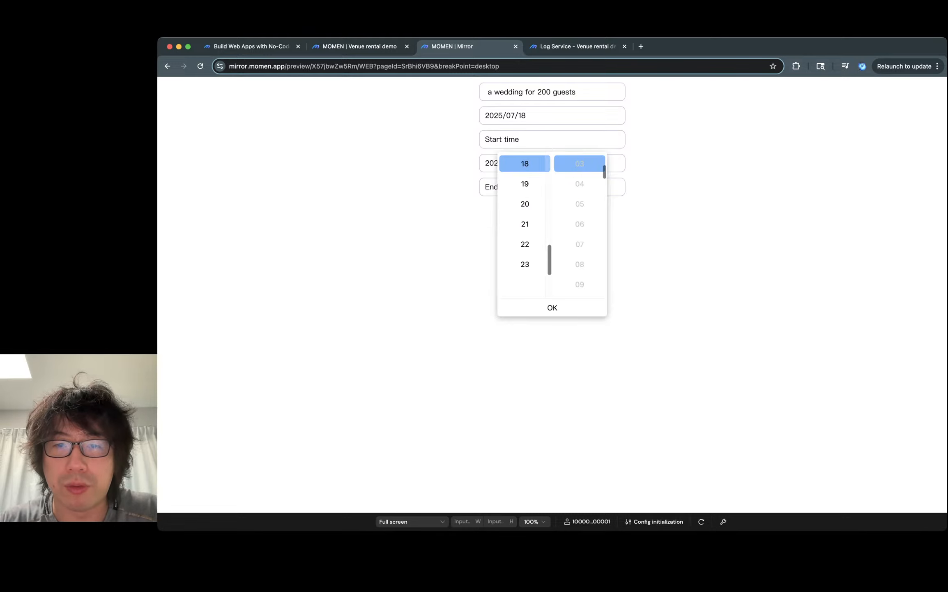
scroll(575, 206, down, 3)
scroll(525, 224, up, 3)
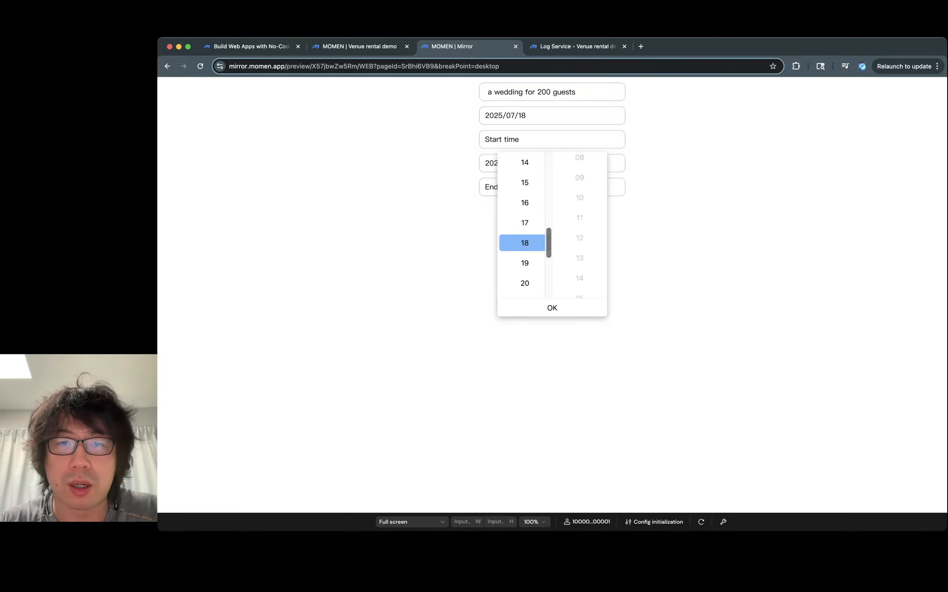
click(524, 202)
scroll(580, 186, up, 5)
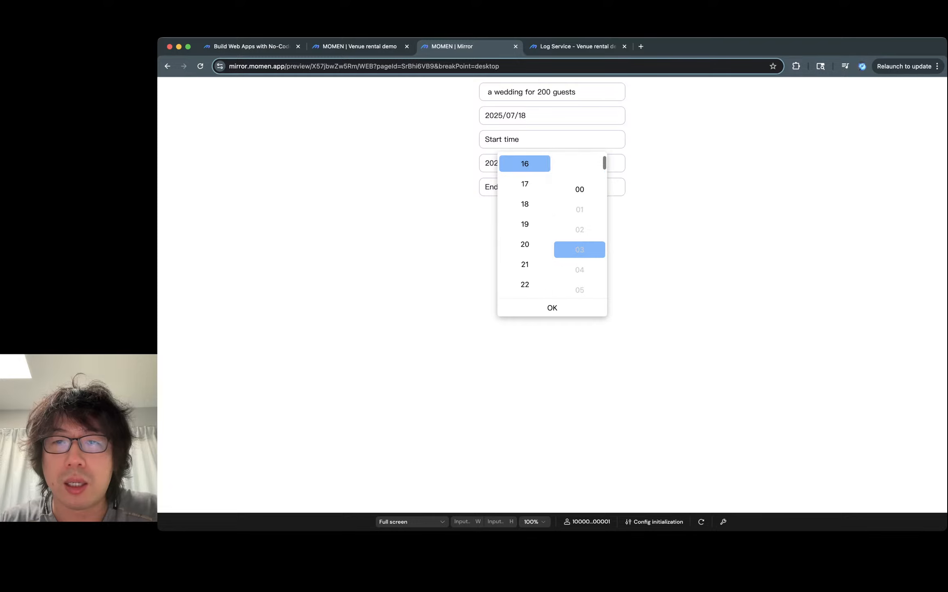
click(580, 168)
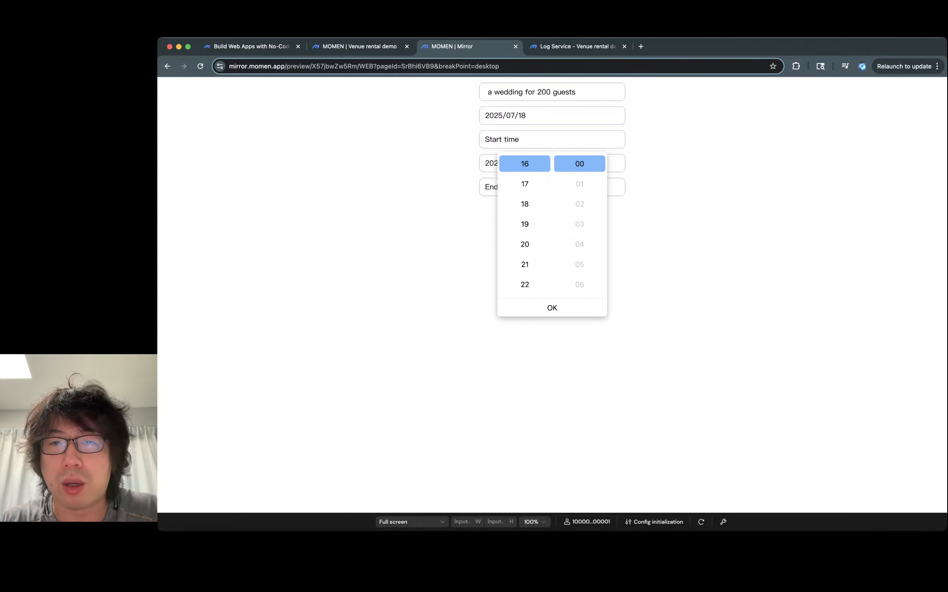
click(553, 308)
- Set the end time to 23:00
click(552, 186)
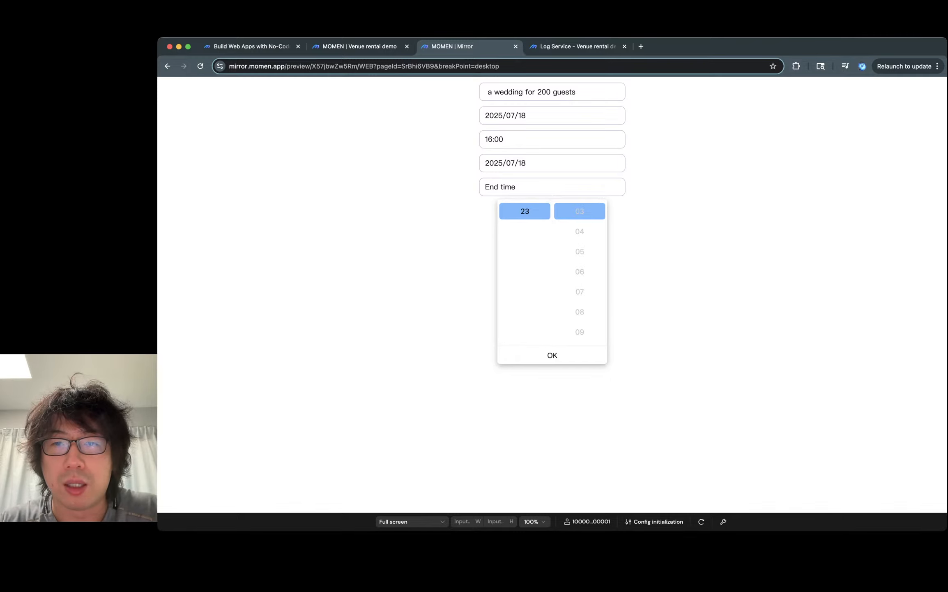
scroll(580, 271, up, 3)
click(579, 208)
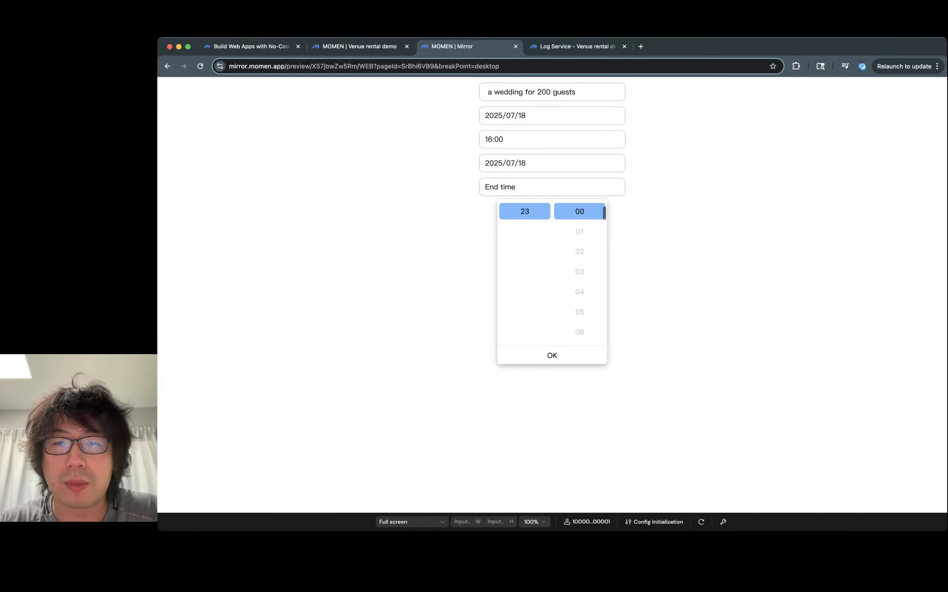
click(552, 355)
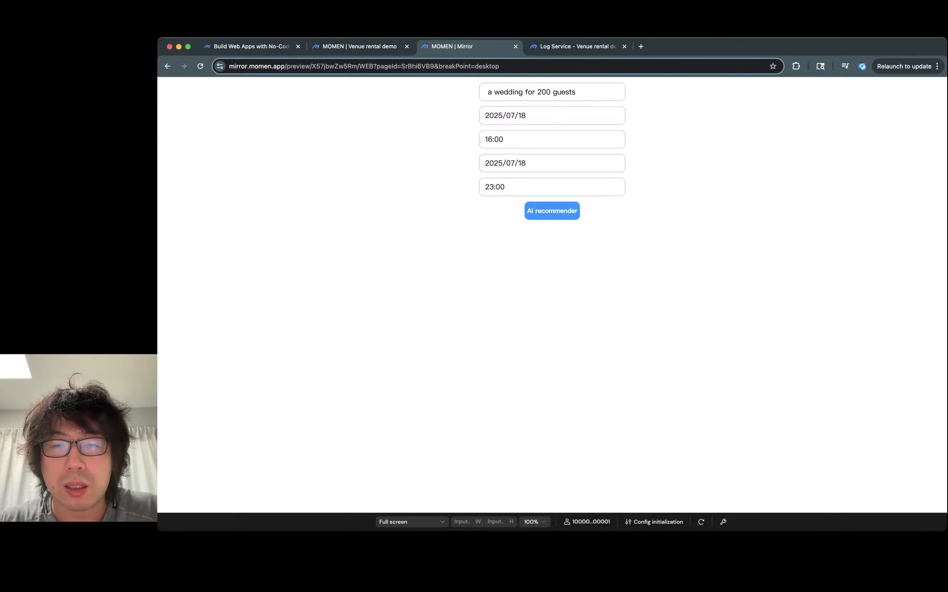
- Request an AI recommendation and highlight the returned recommendation reason text
click(552, 211)
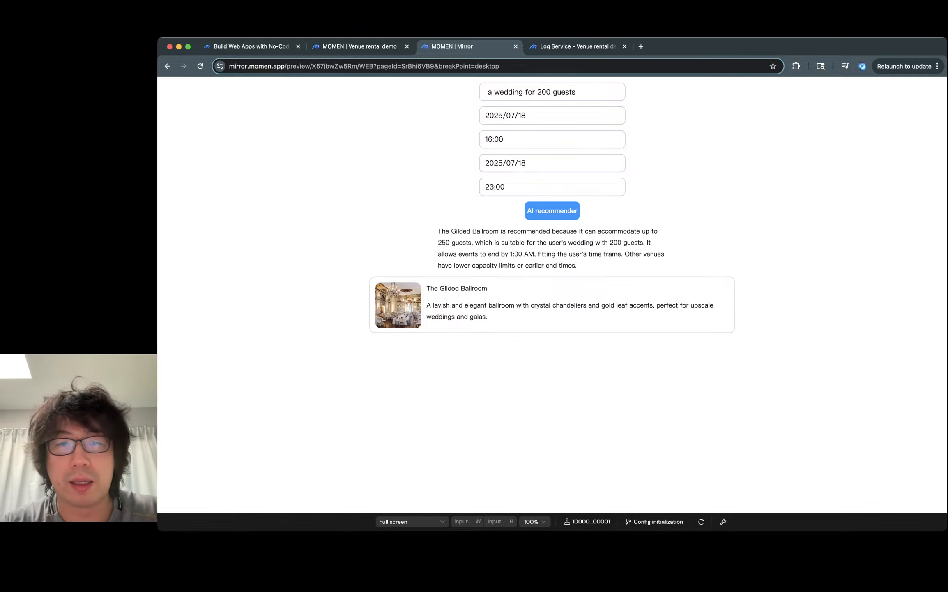
triple_click(484, 265)
triple_click(485, 265)
click(484, 265)
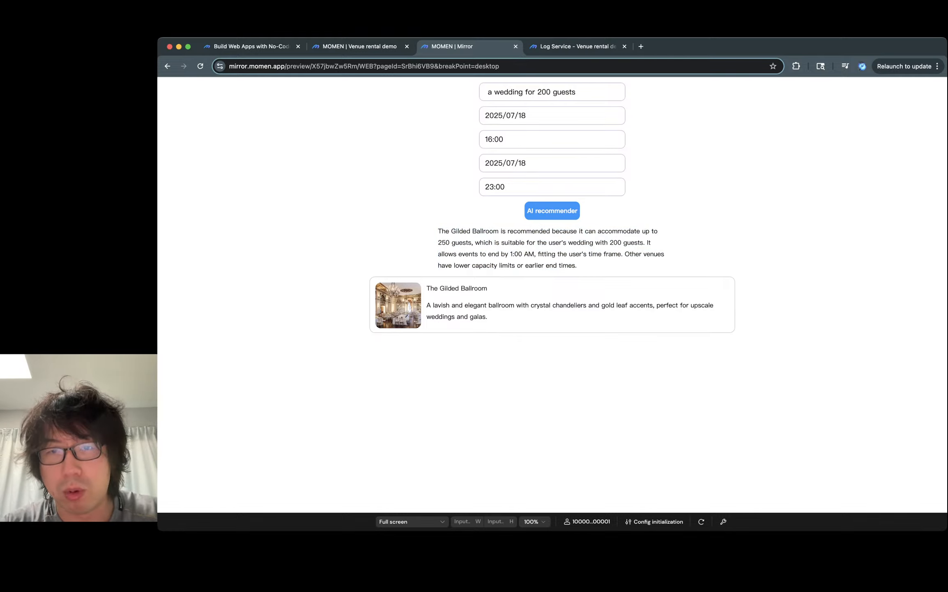
double_click(485, 265)
triple_click(484, 265)
triple_click(485, 265)
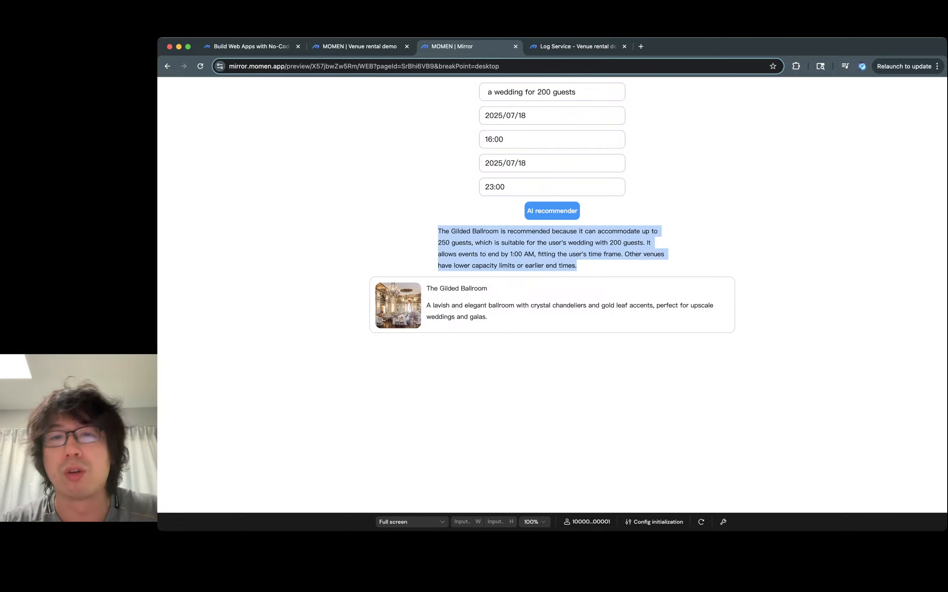
double_click(534, 265)
triple_click(534, 265)
click(534, 265)
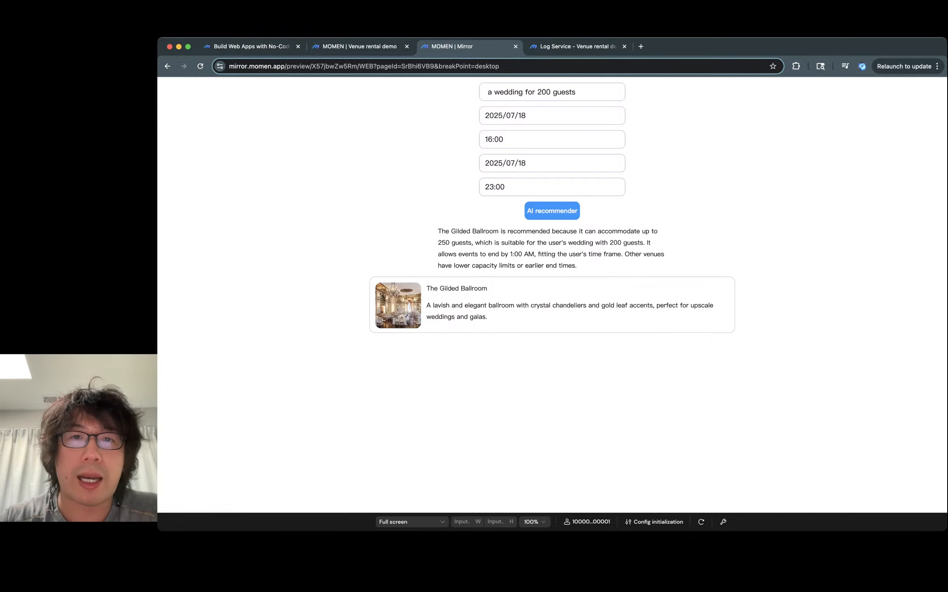
- In the editor, open the On click flow of the AI recommender button
click(360, 46)
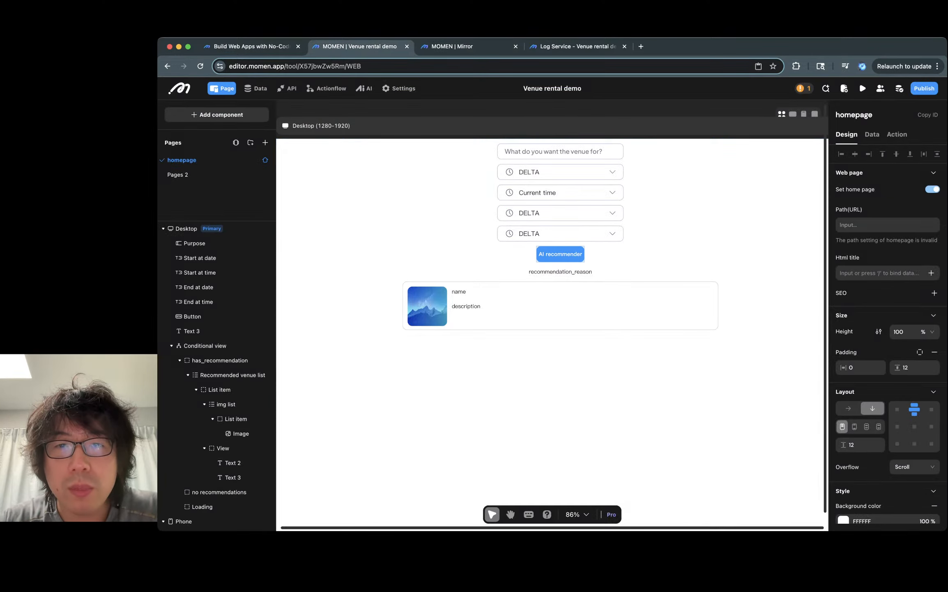
click(561, 254)
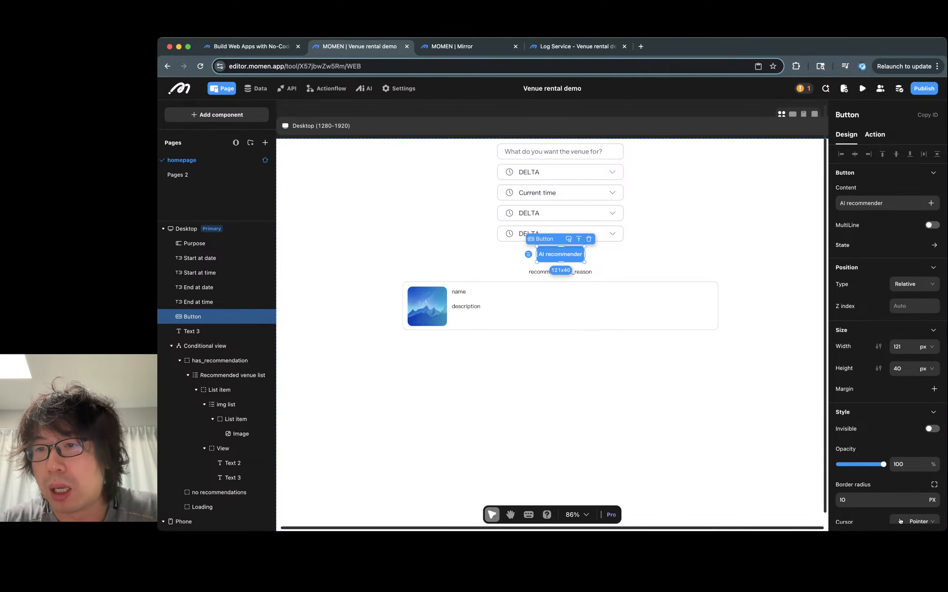
click(875, 134)
click(846, 134)
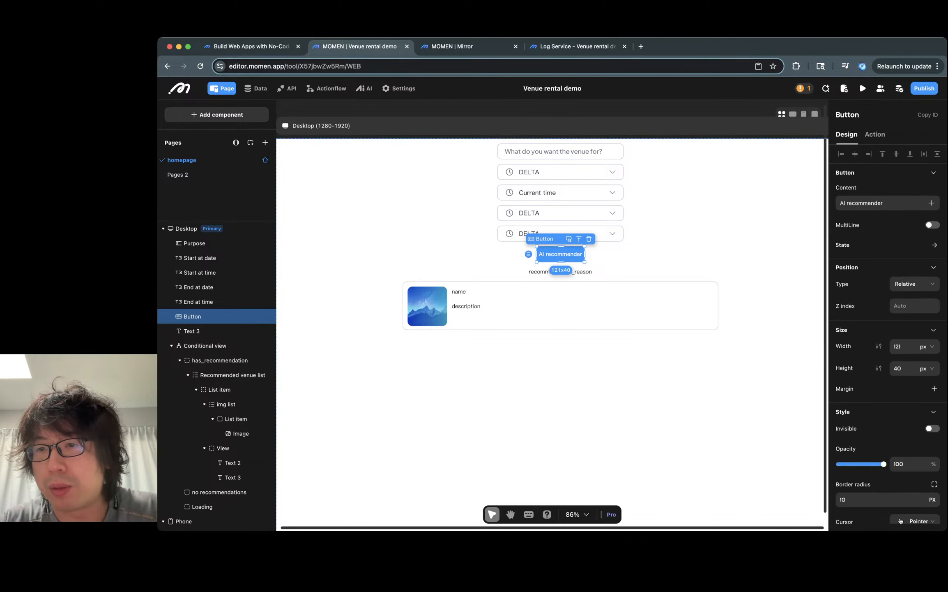
click(874, 134)
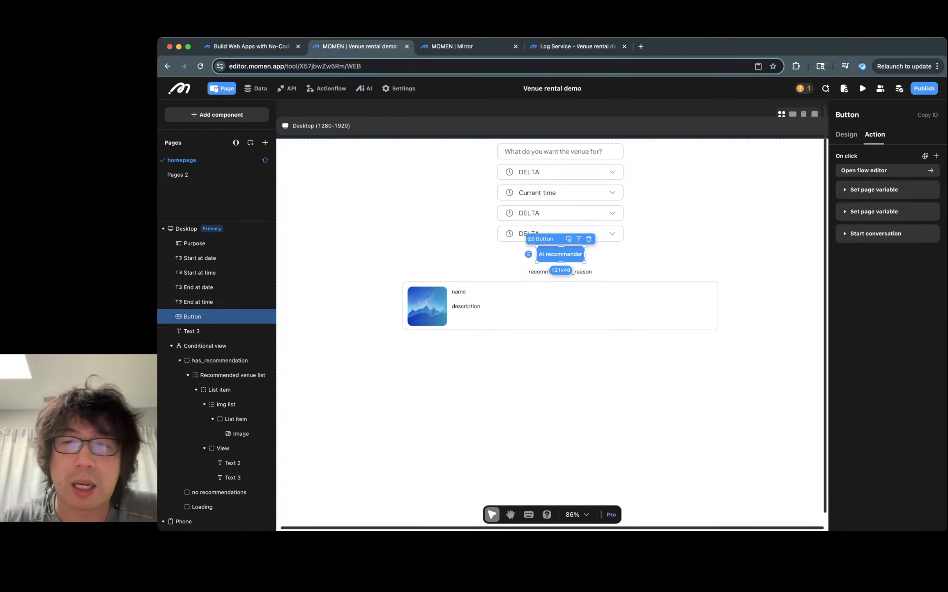
click(888, 170)
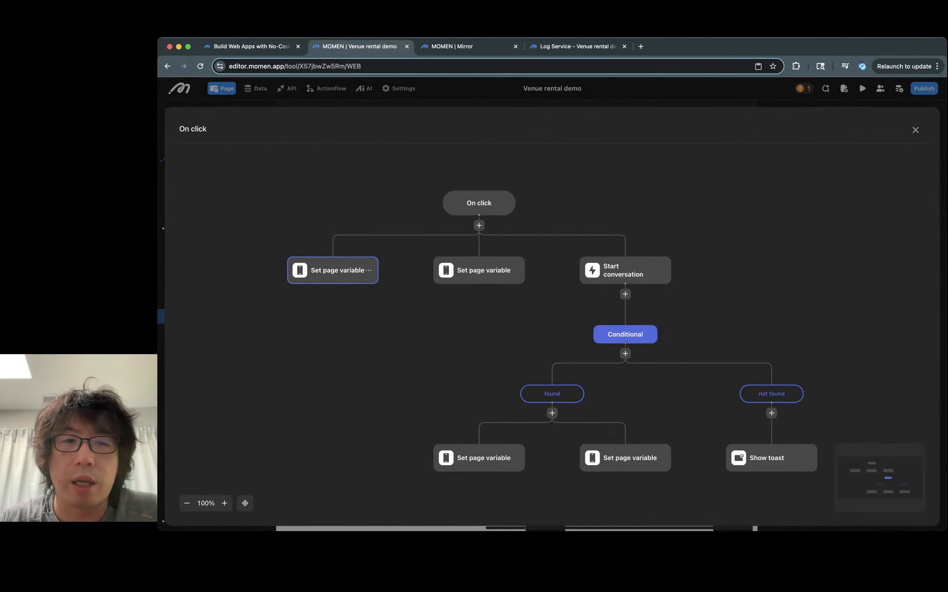
- Examine the flow's Set page variable and Start conversation actions and the start_at date-time combination formula
click(334, 270)
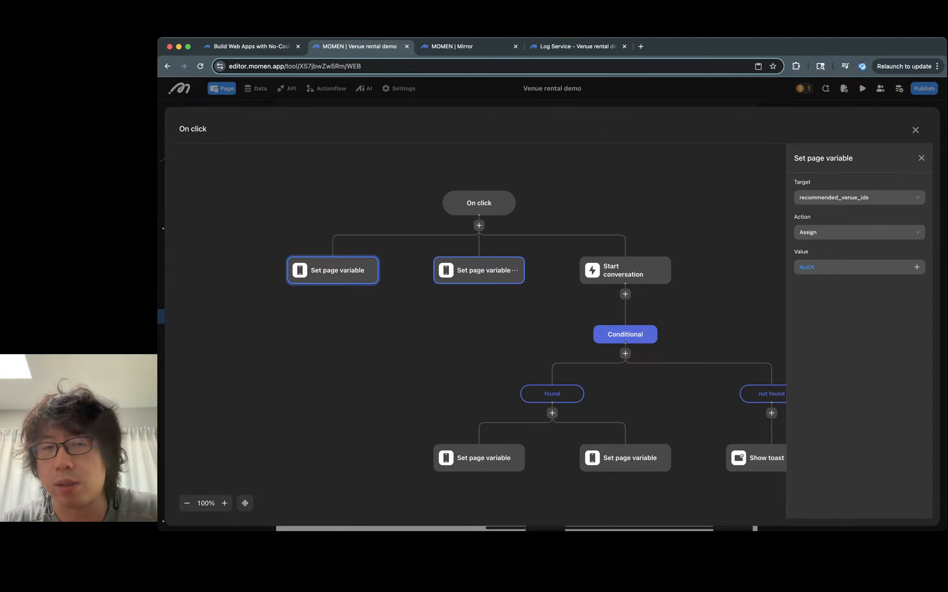
click(479, 270)
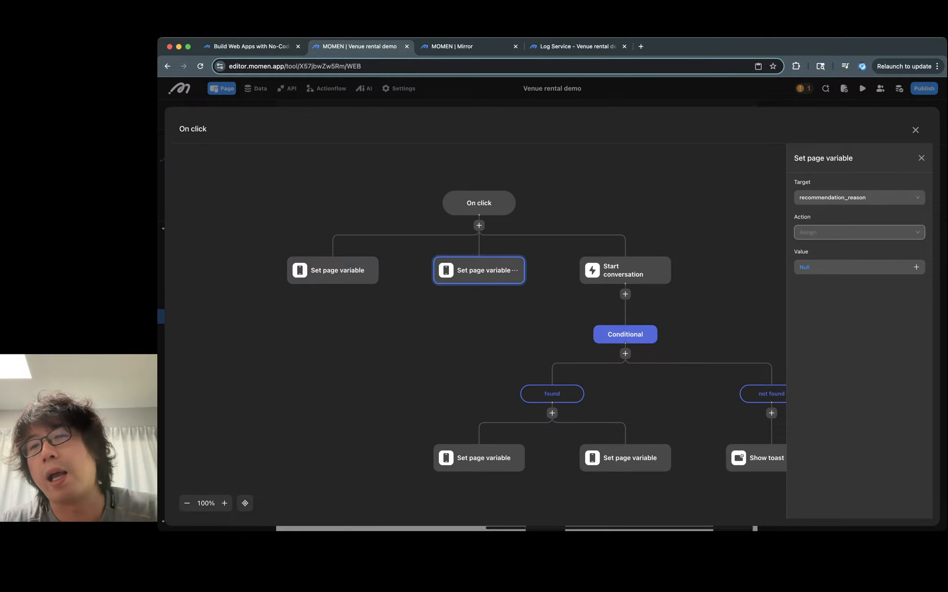
click(620, 270)
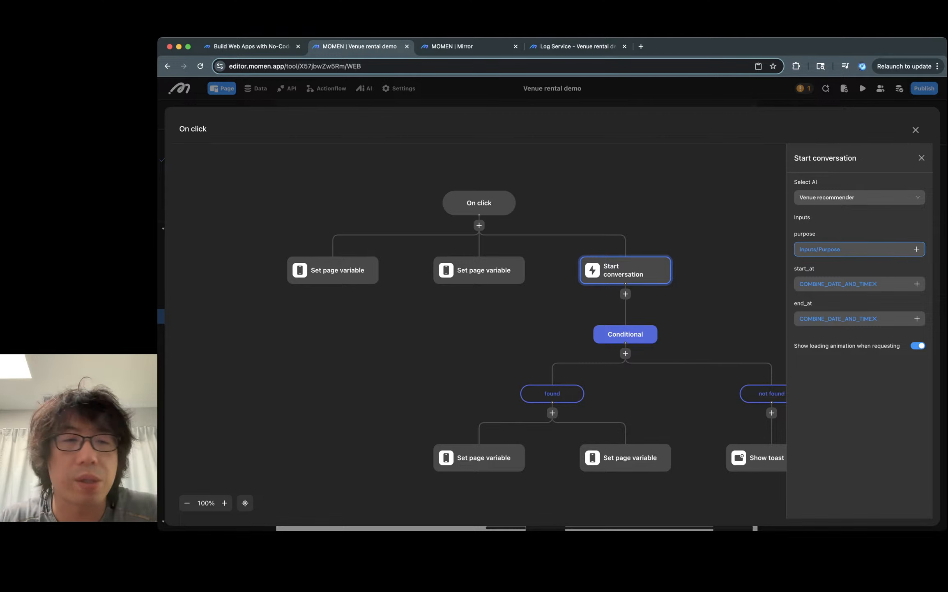
key(ctrl+Tab)
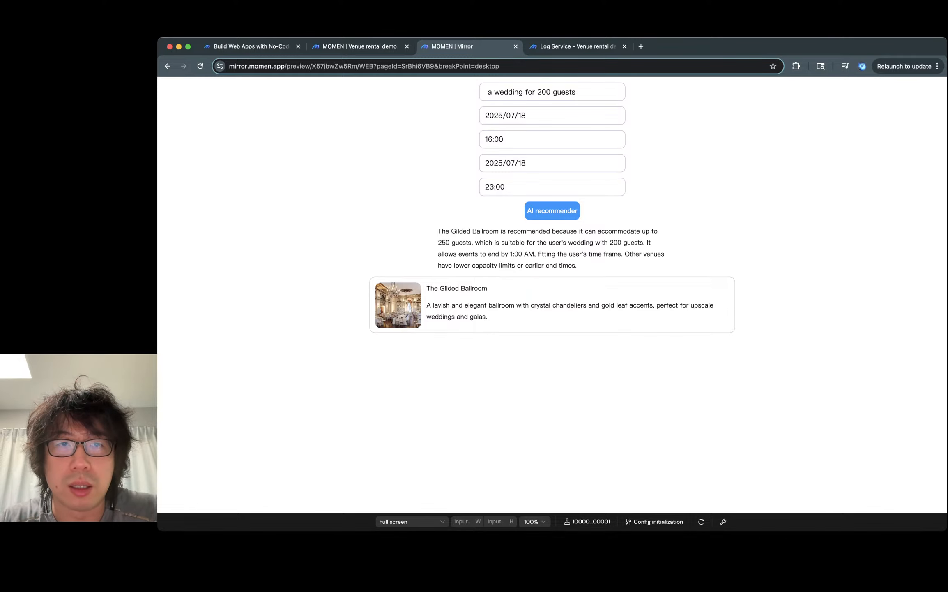
key(ctrl+shift+Tab)
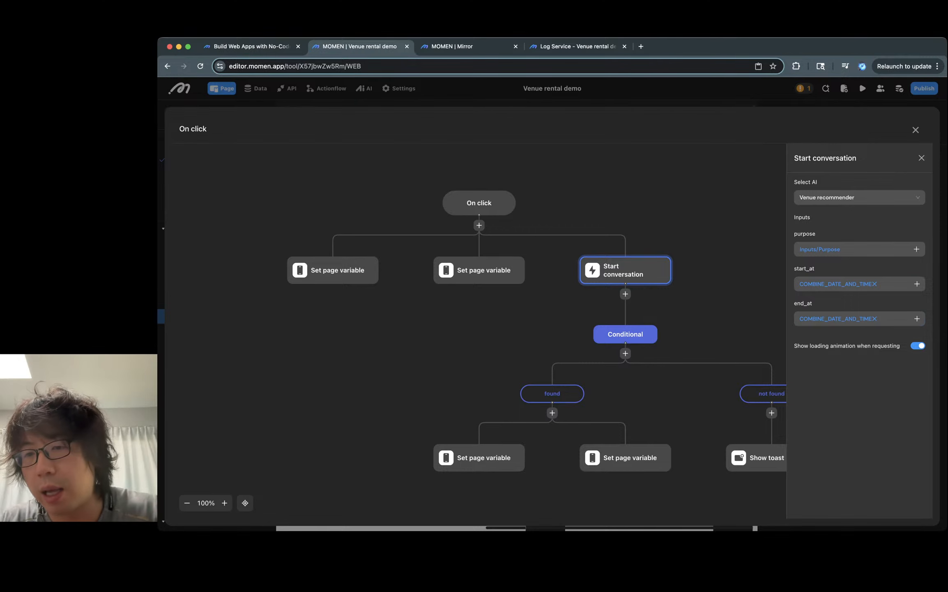
key(ctrl+Tab)
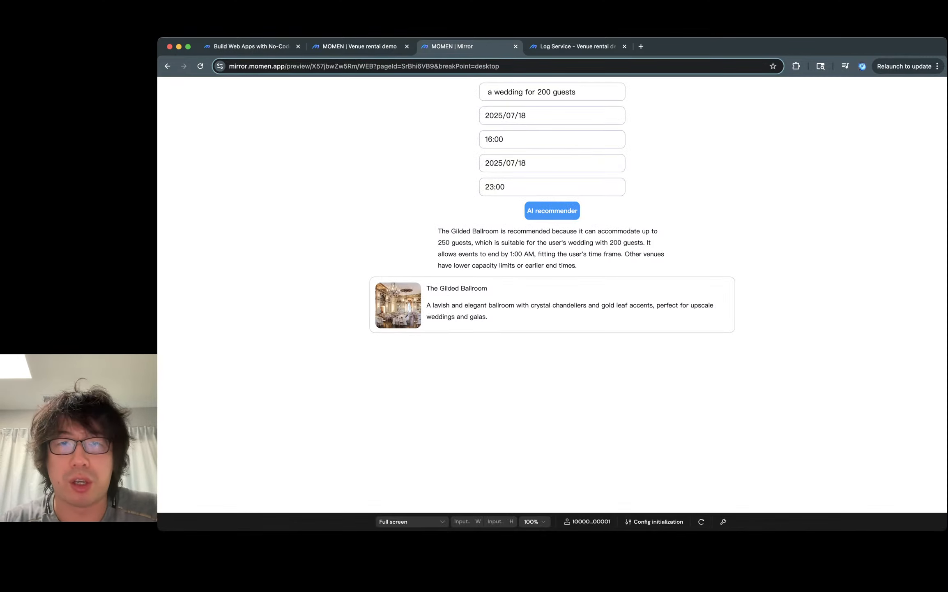
key(ctrl+shift+Tab)
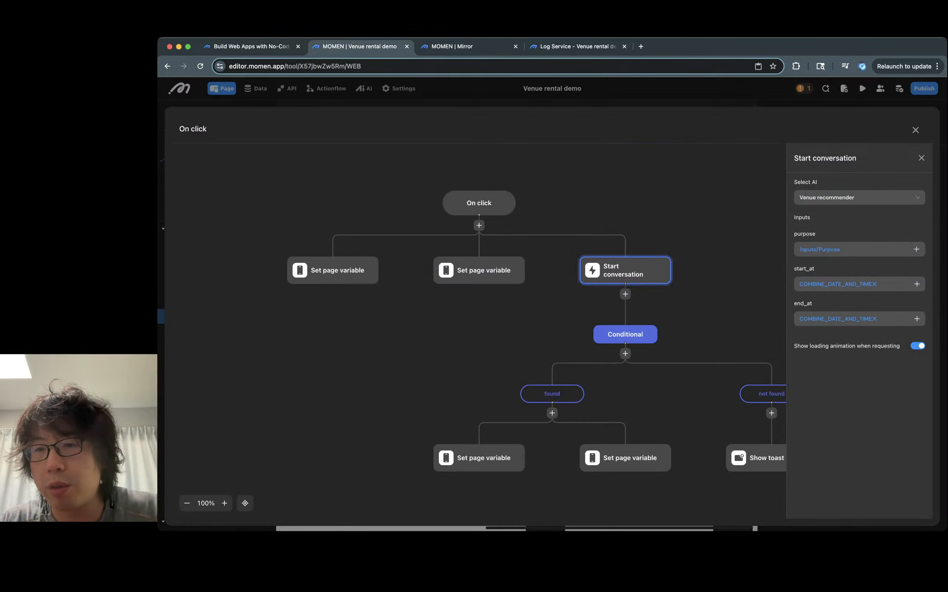
click(838, 283)
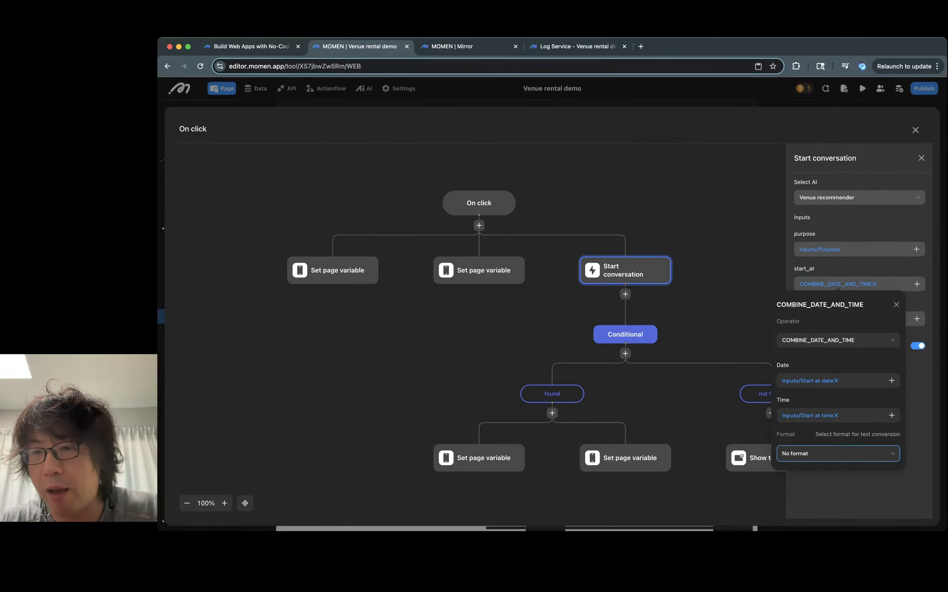
- Review the start_at and end_at date-time combination inputs of the Start conversation action
key(Escape)
click(917, 284)
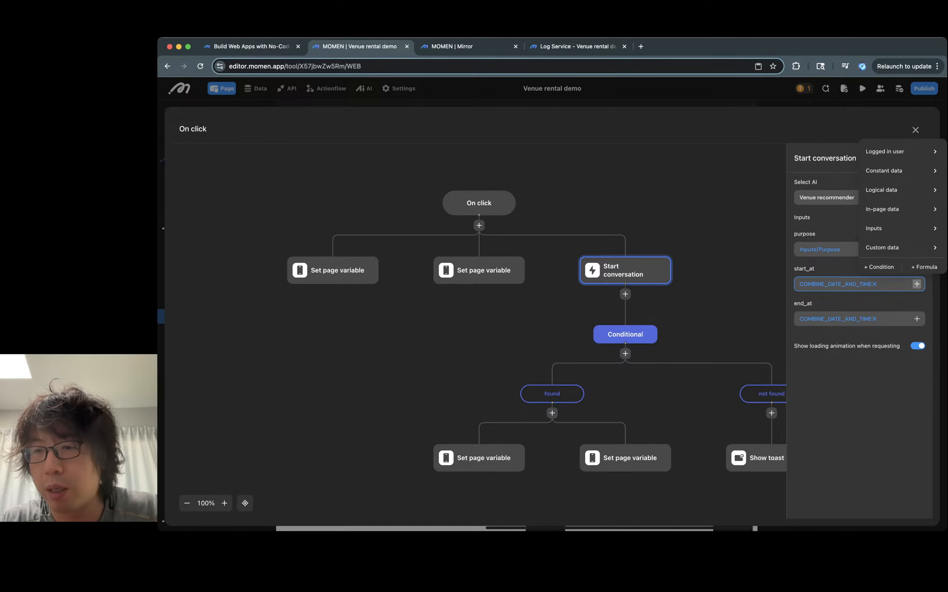
click(838, 283)
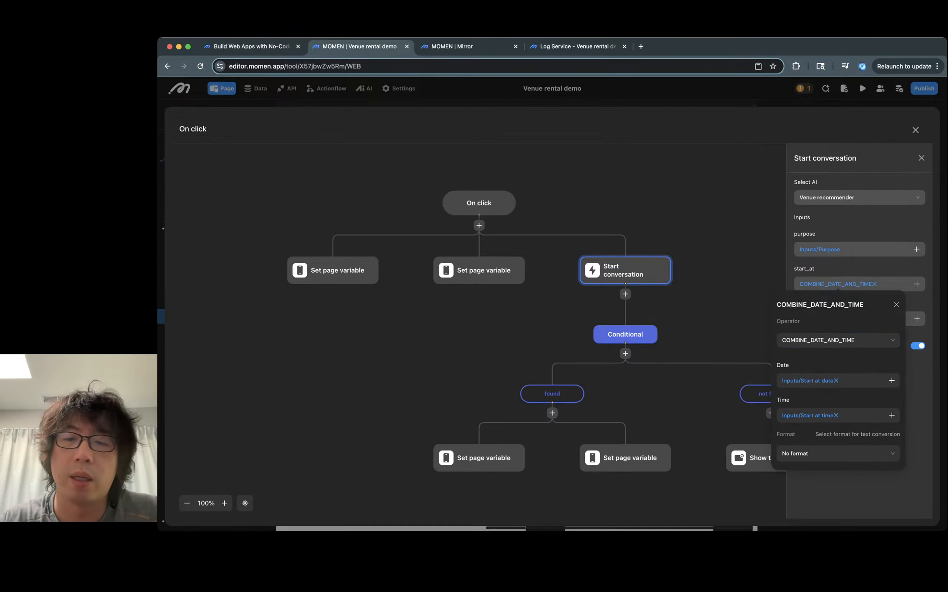
key(Escape)
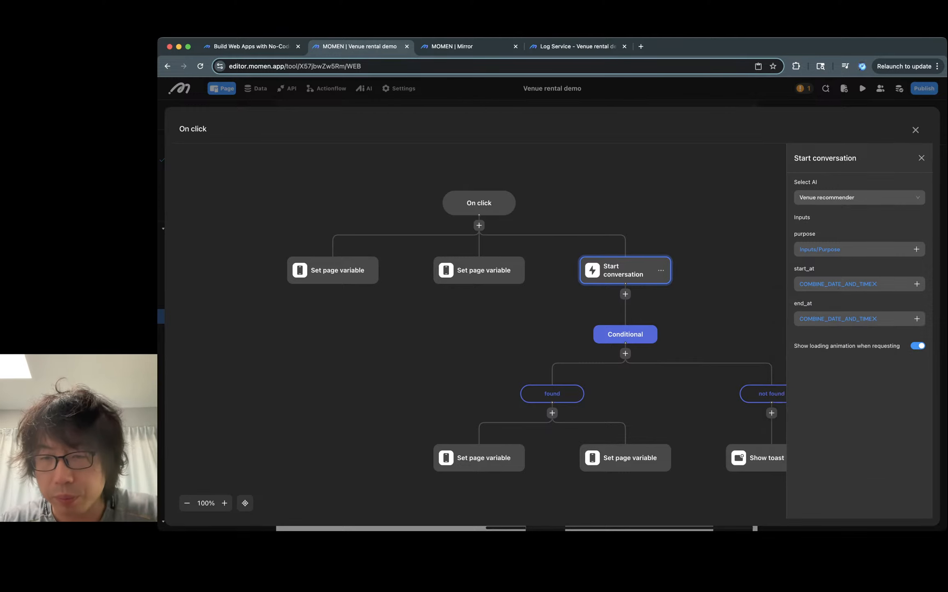
scroll(600, 230, down, 3)
scroll(600, 230, right, 2)
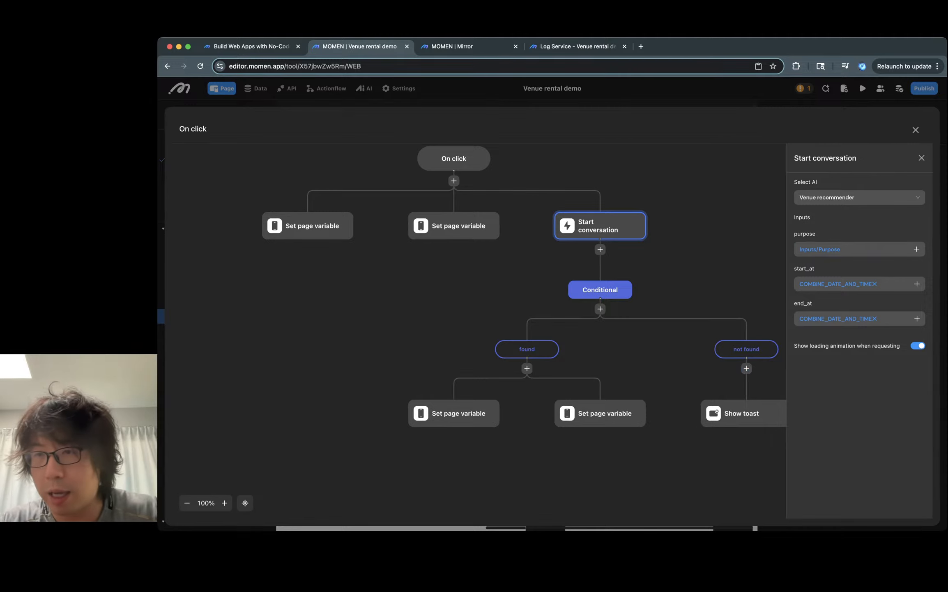
key(Escape)
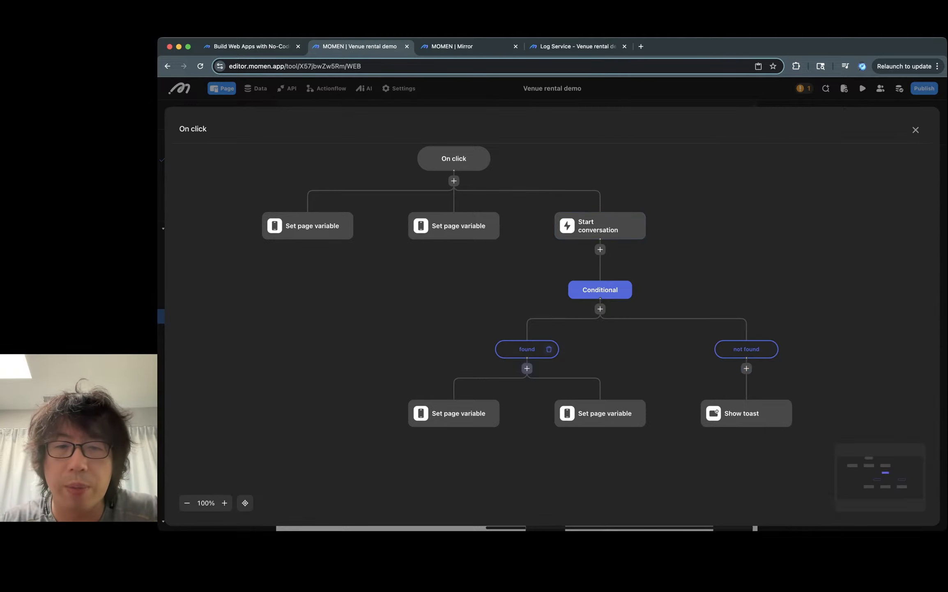
- Inspect the found branch condition and the Set page variable and Show toast actions under each branch
click(523, 349)
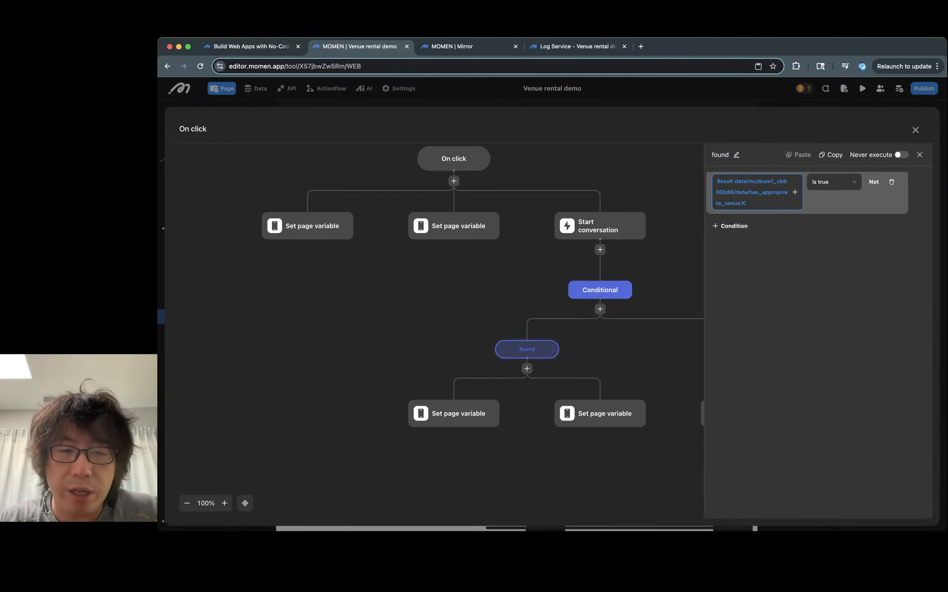
click(454, 413)
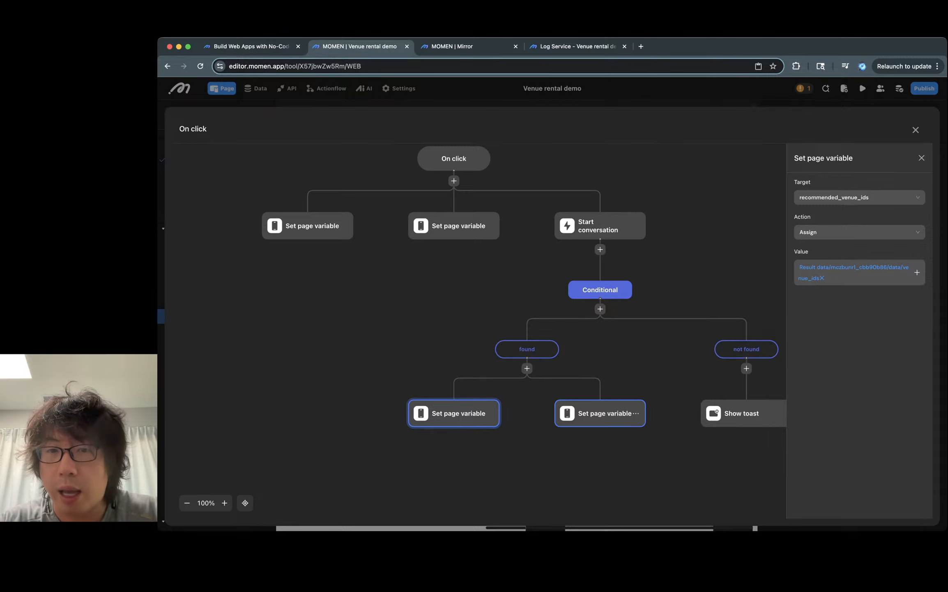
click(600, 412)
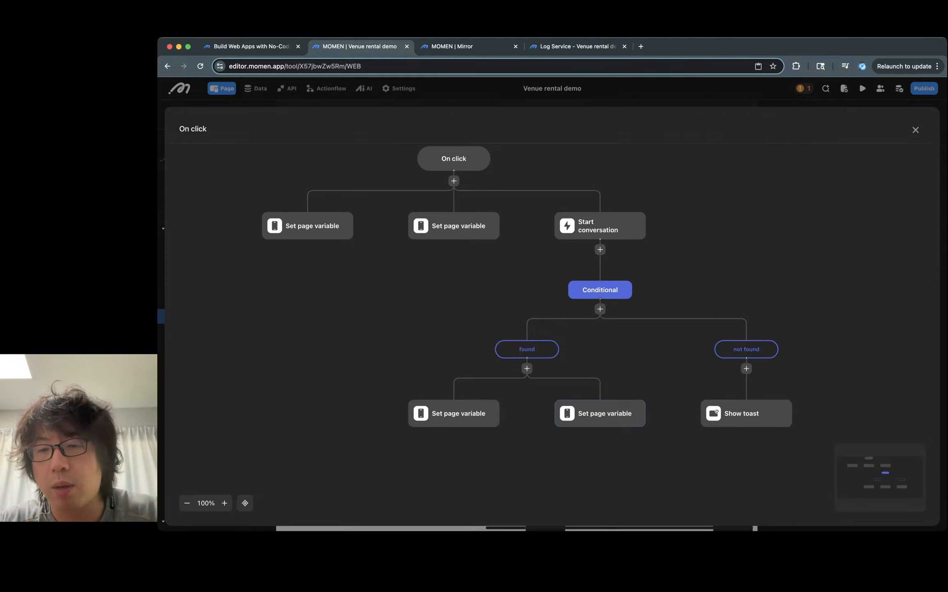
click(741, 413)
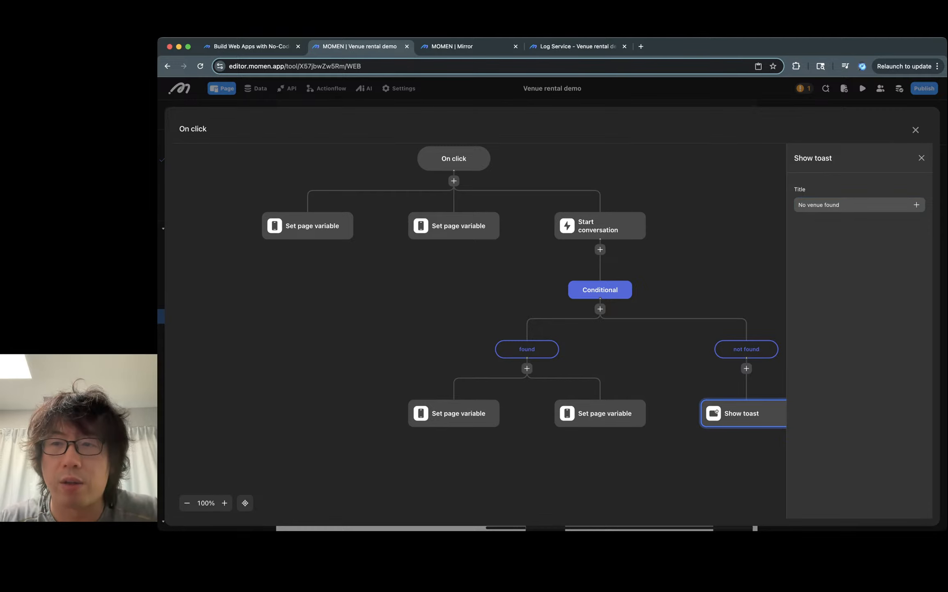
key(Escape)
- In the preview, test the recommender with a wedding for 500 guests, then 50 guests, requesting a recommendation each time
key(ctrl+Tab)
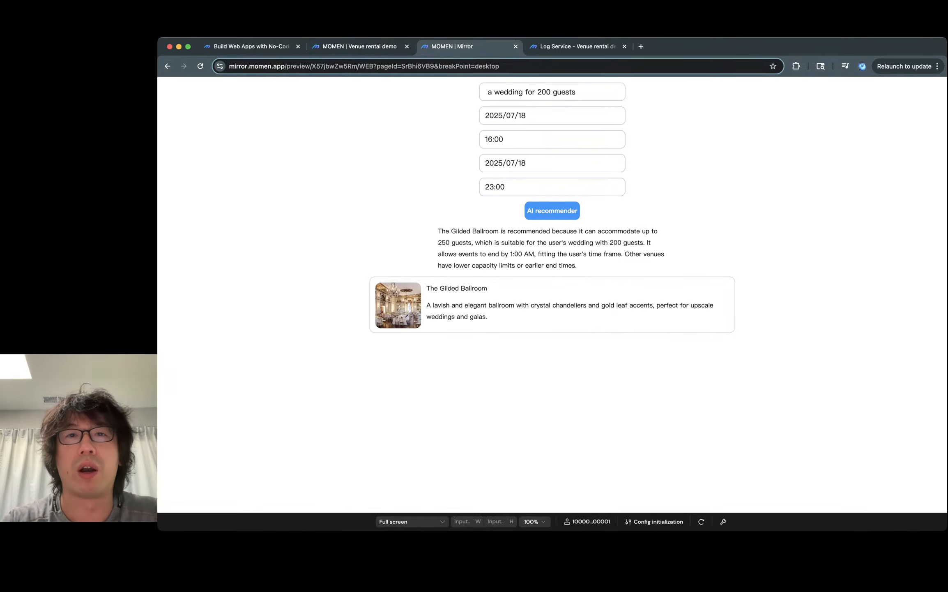
click(542, 92)
key(BackSpace)
text(5)
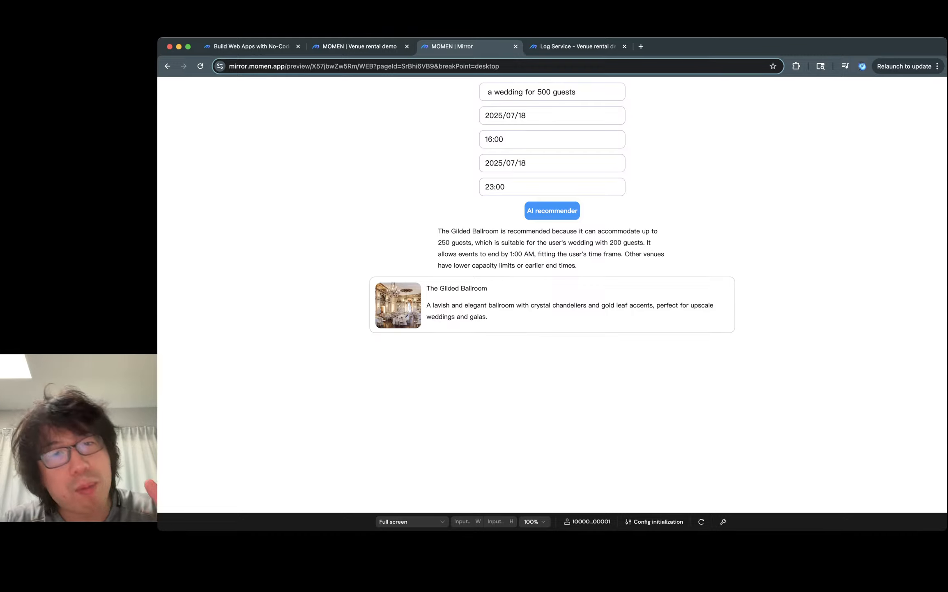
key(Return)
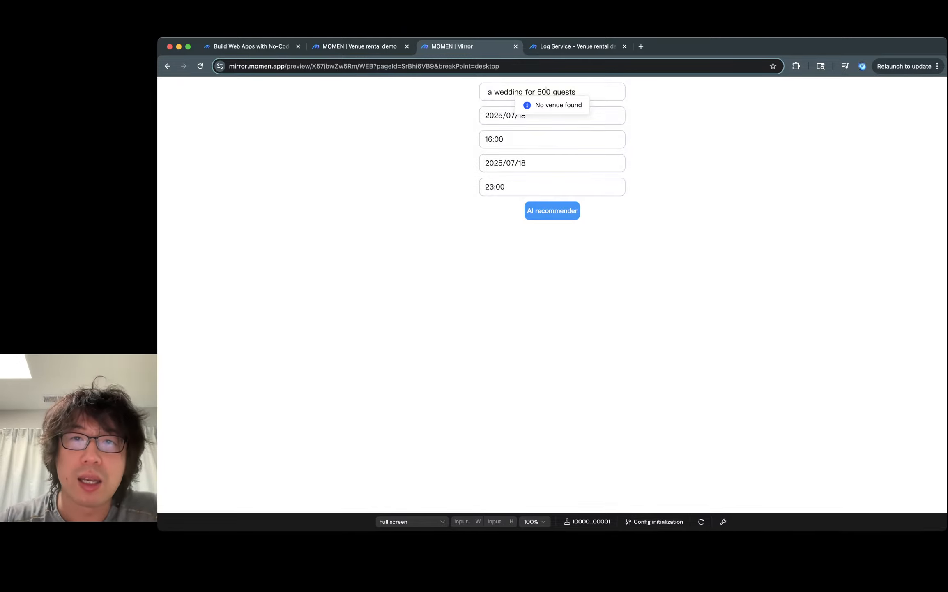
key(BackSpace)
key(Return)
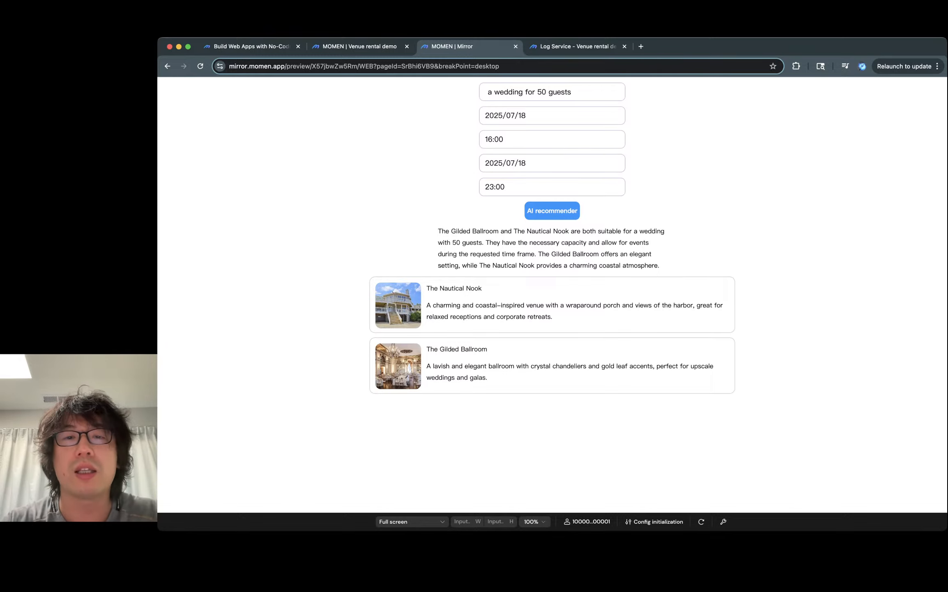
- Highlight phrases in the returned recommendation reason text
triple_click(544, 242)
triple_click(544, 243)
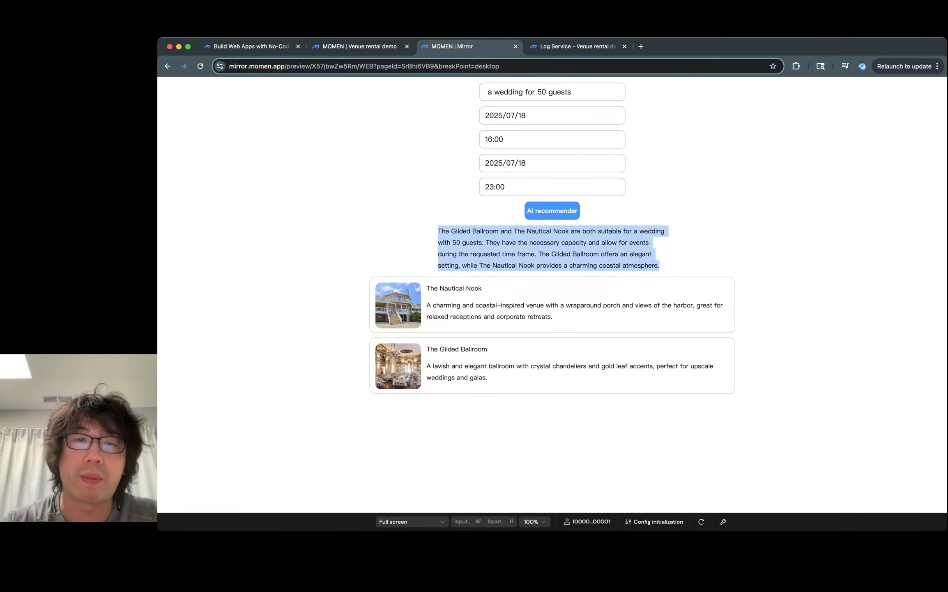
click(544, 243)
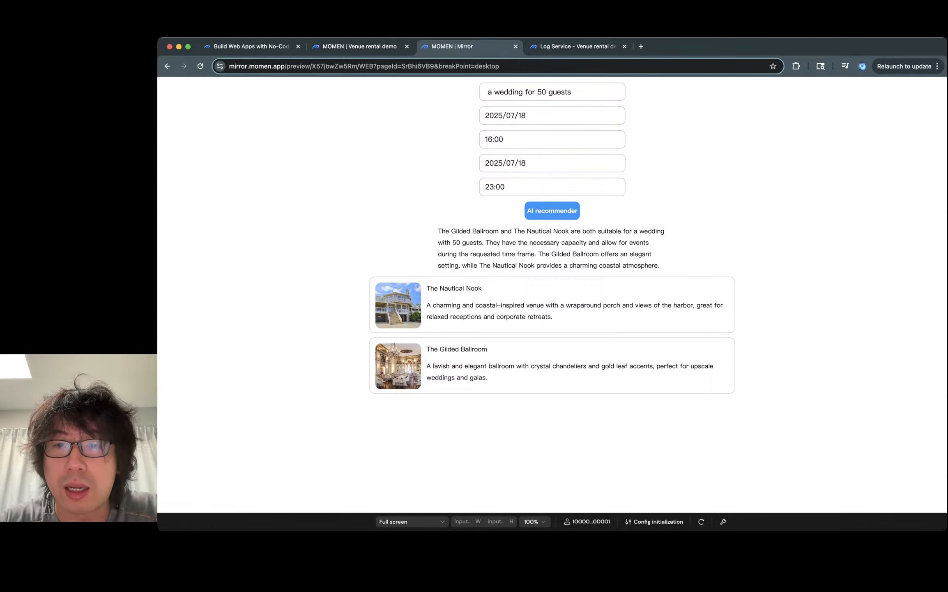
drag(596, 242, 640, 242)
drag(457, 254, 532, 254)
click(532, 254)
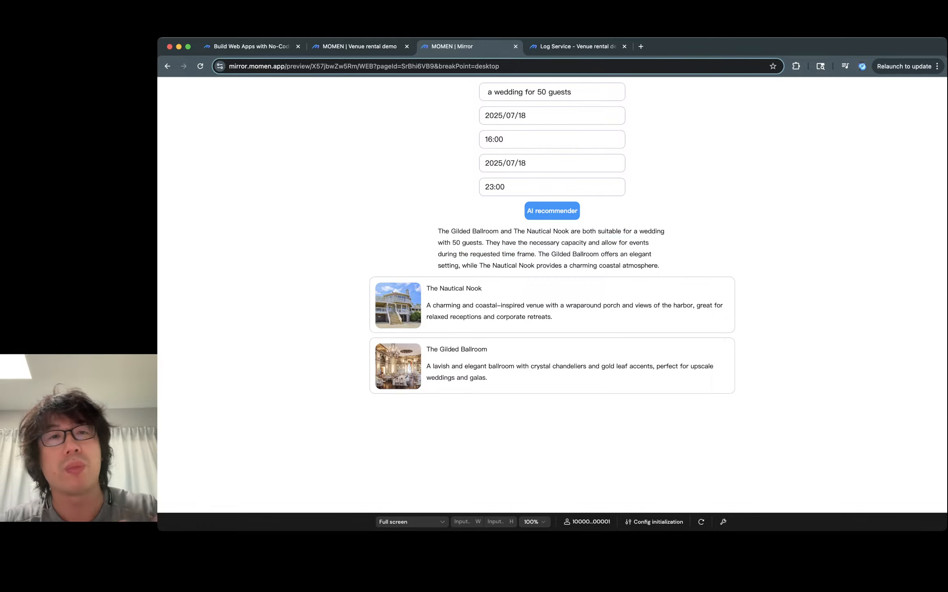
- Back in the editor, open the Venue recommender agent in the AI section
click(360, 47)
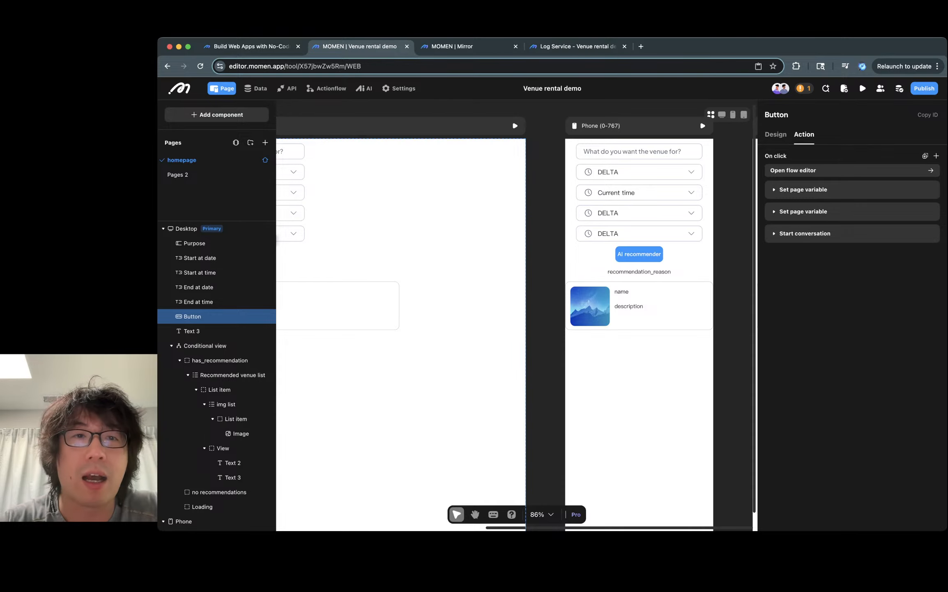
scroll(517, 312, left, 4)
click(364, 88)
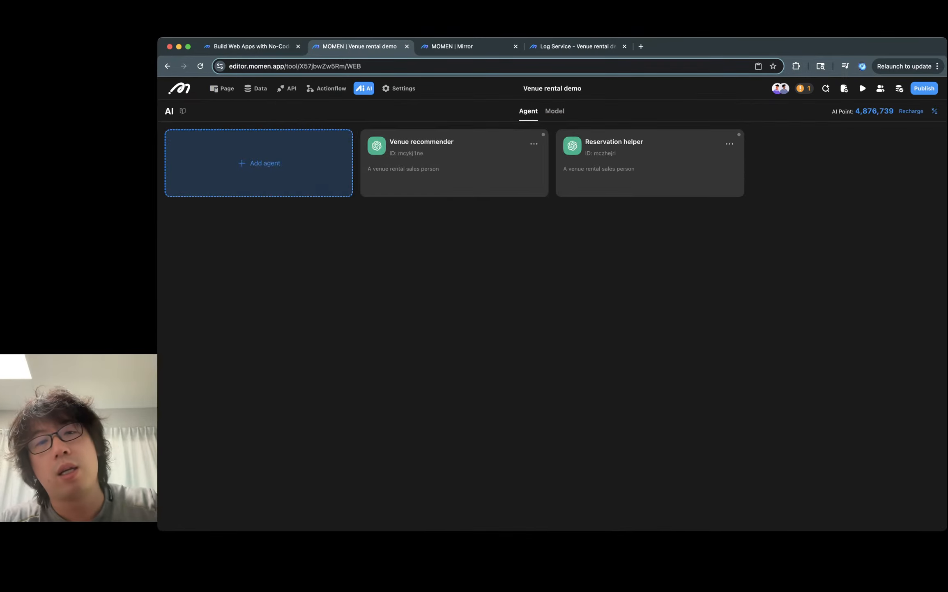
click(411, 181)
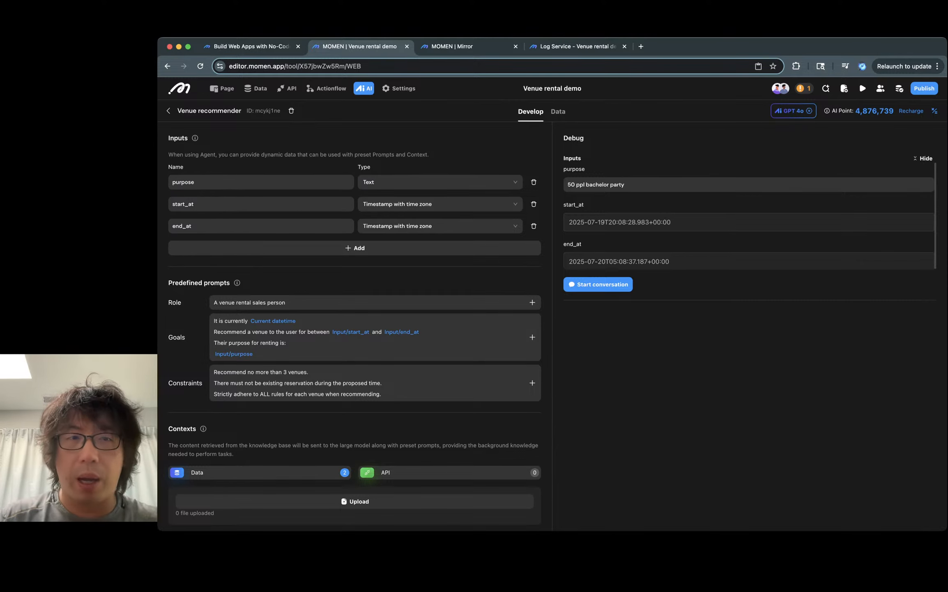
- Review the agent's input definitions and predefined prompts
click(464, 47)
click(360, 47)
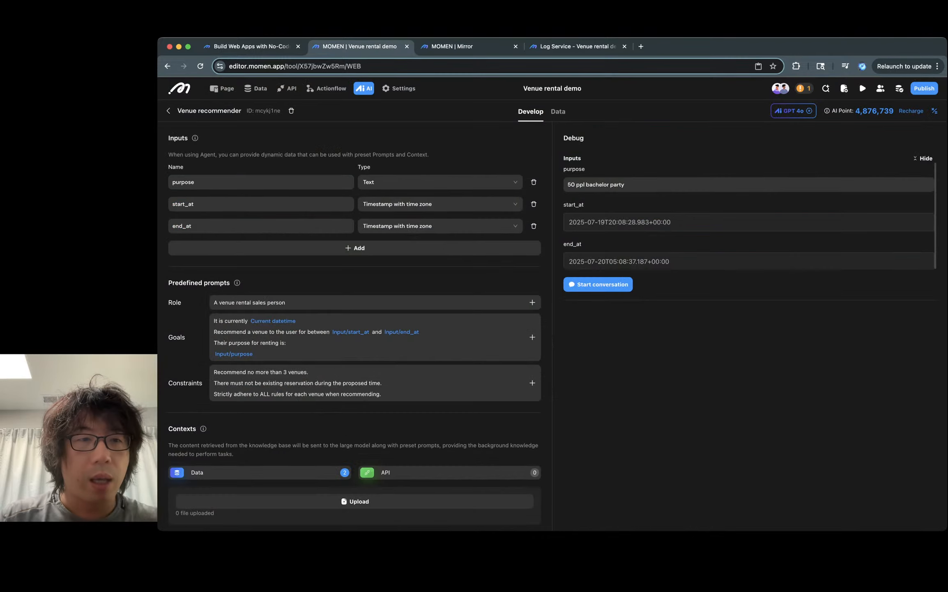
scroll(263, 161, down, 1)
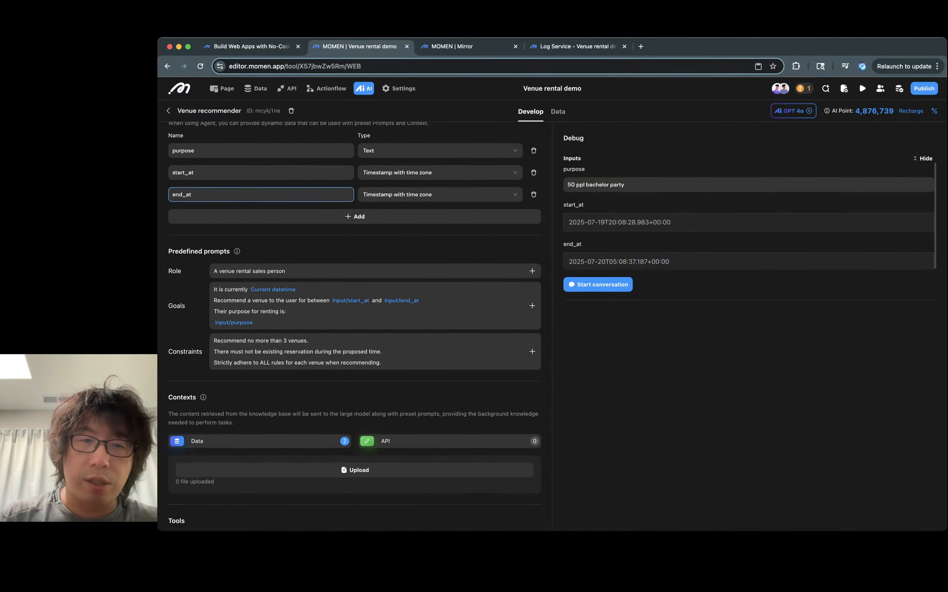
scroll(370, 304, down, 1)
scroll(370, 267, down, 1)
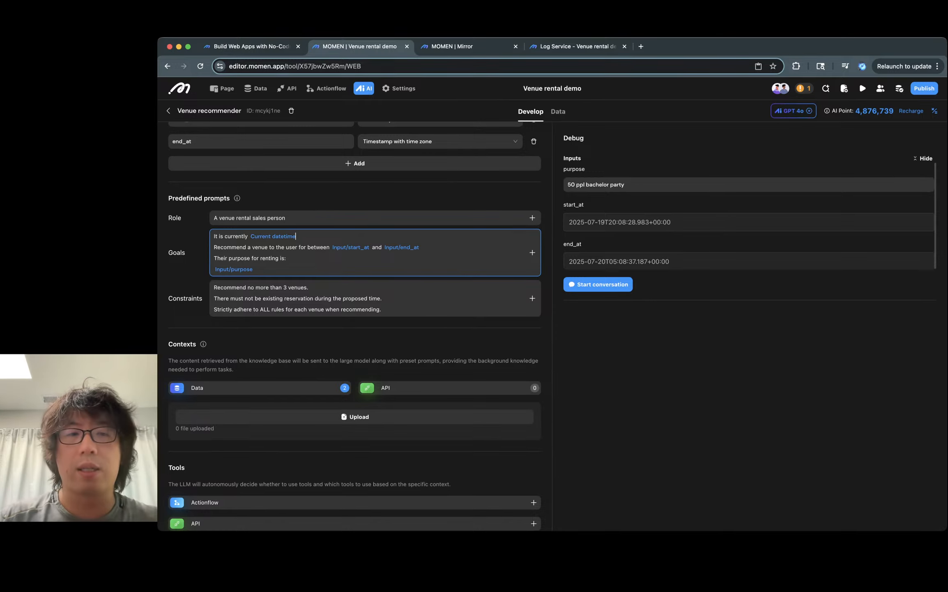
scroll(370, 239, down, 2)
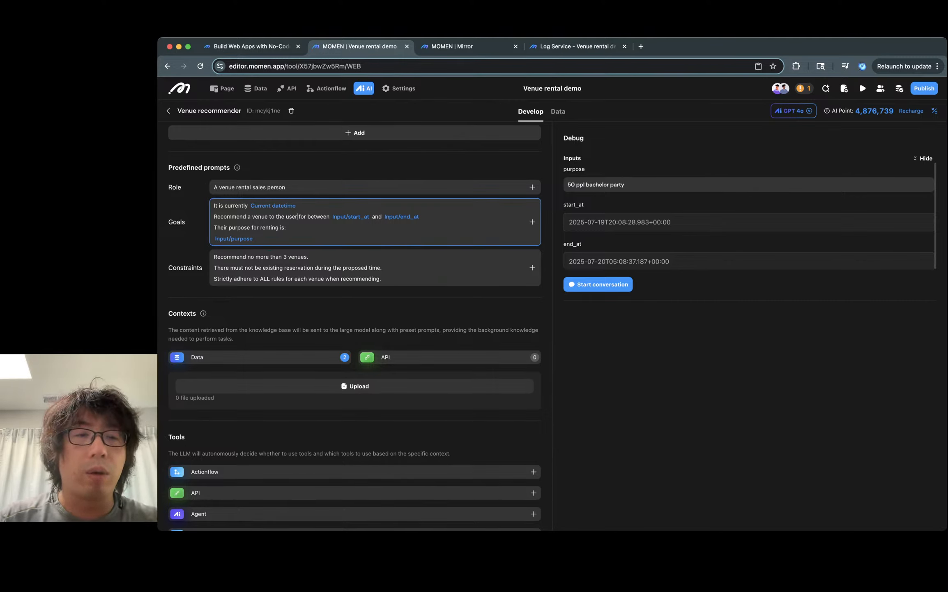
- Examine the Goals and Constraints prompt text, then the Contexts, Tools and Outputs sections
key(Right)
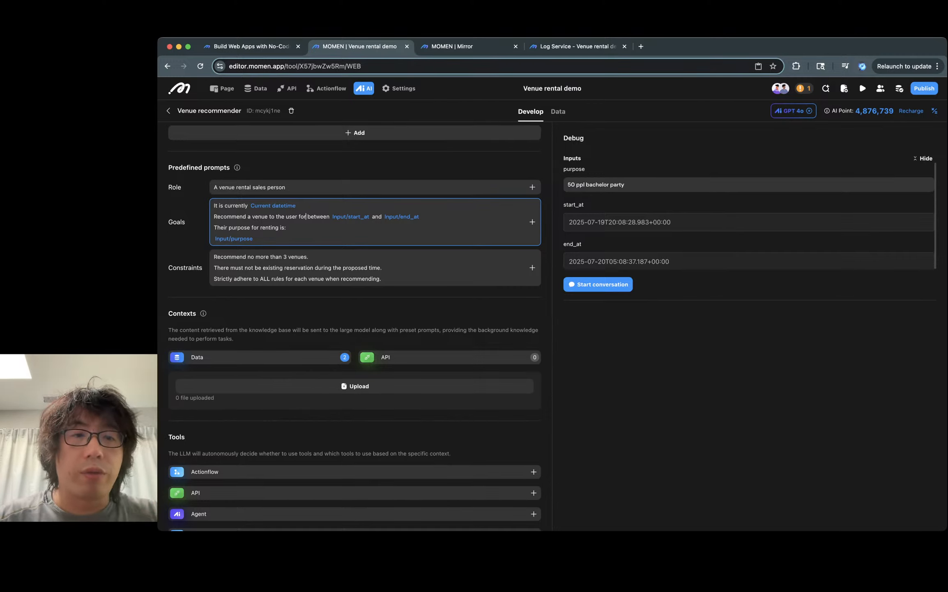
double_click(319, 217)
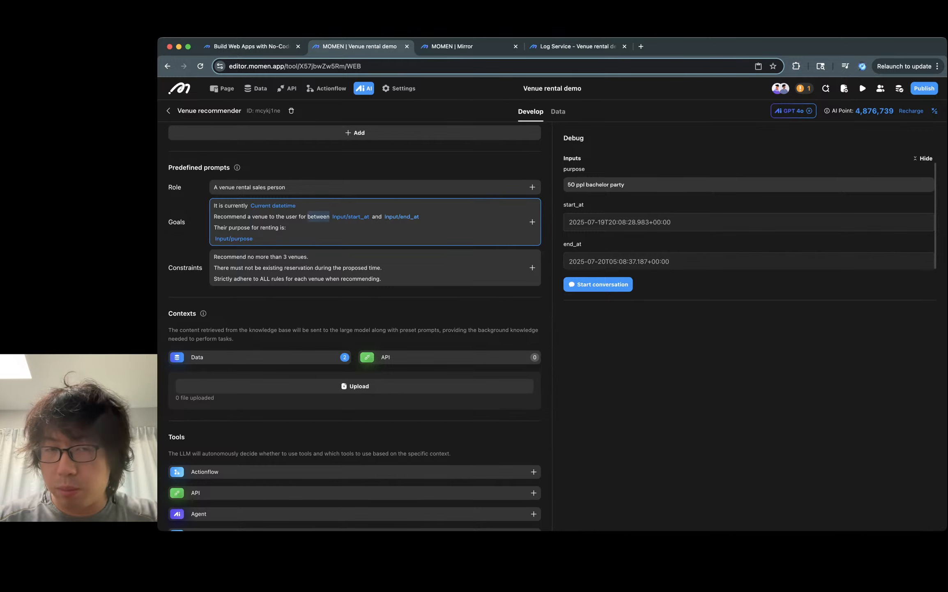
click(287, 227)
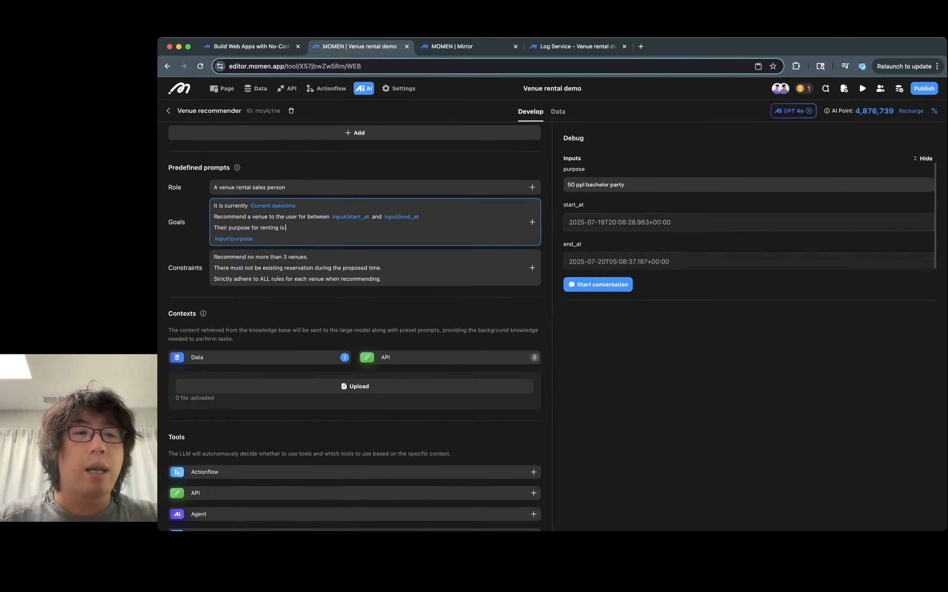
triple_click(239, 228)
click(270, 228)
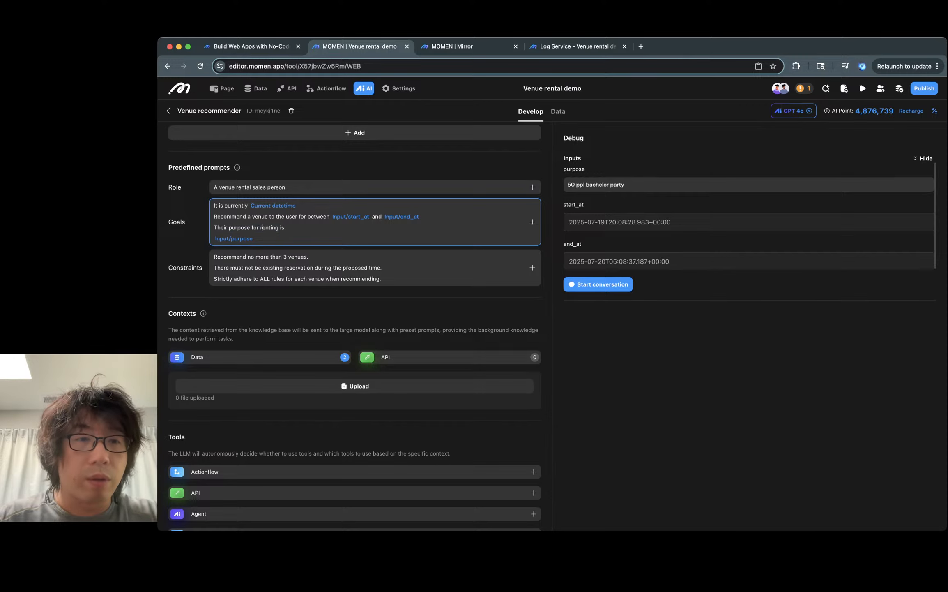
double_click(269, 228)
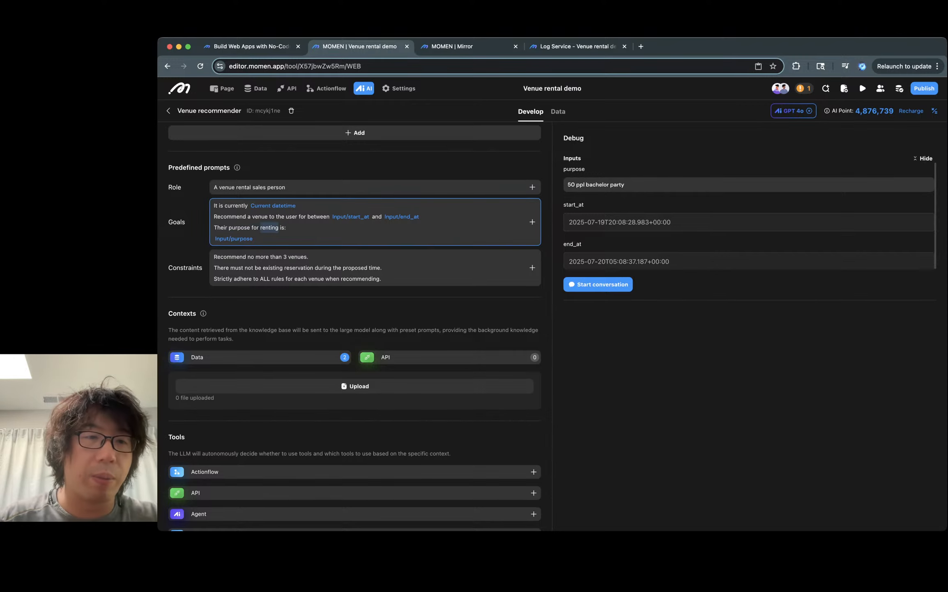
click(253, 238)
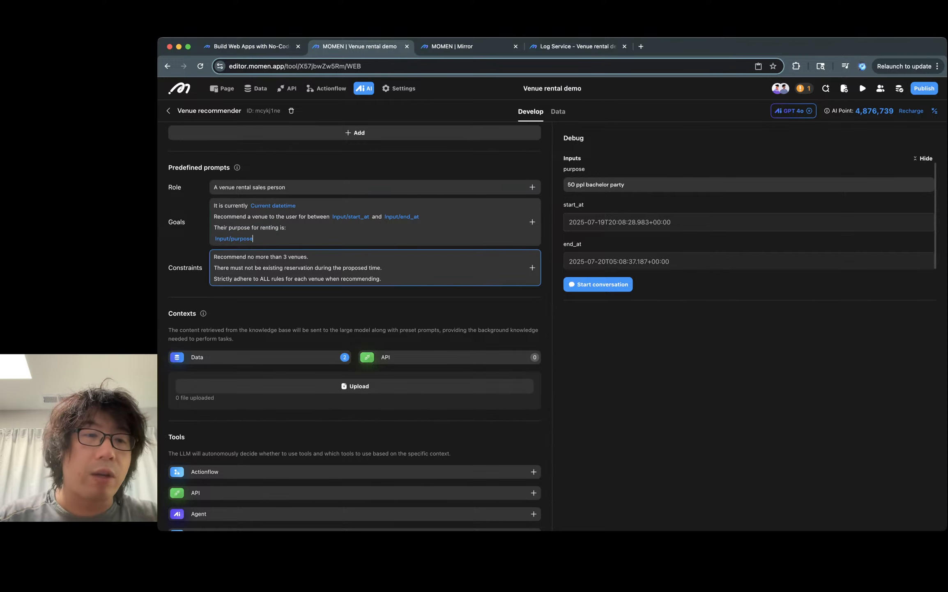
double_click(258, 268)
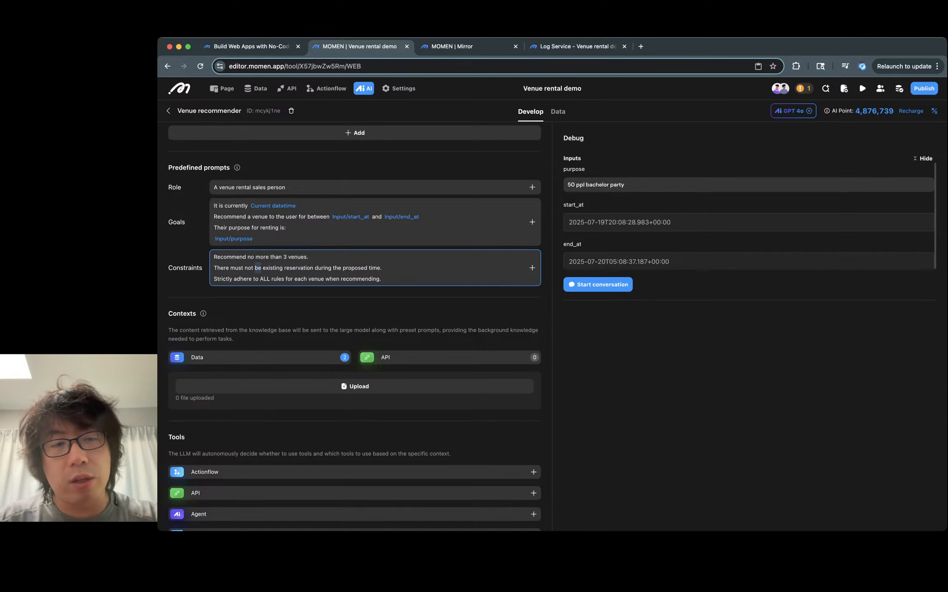
click(225, 267)
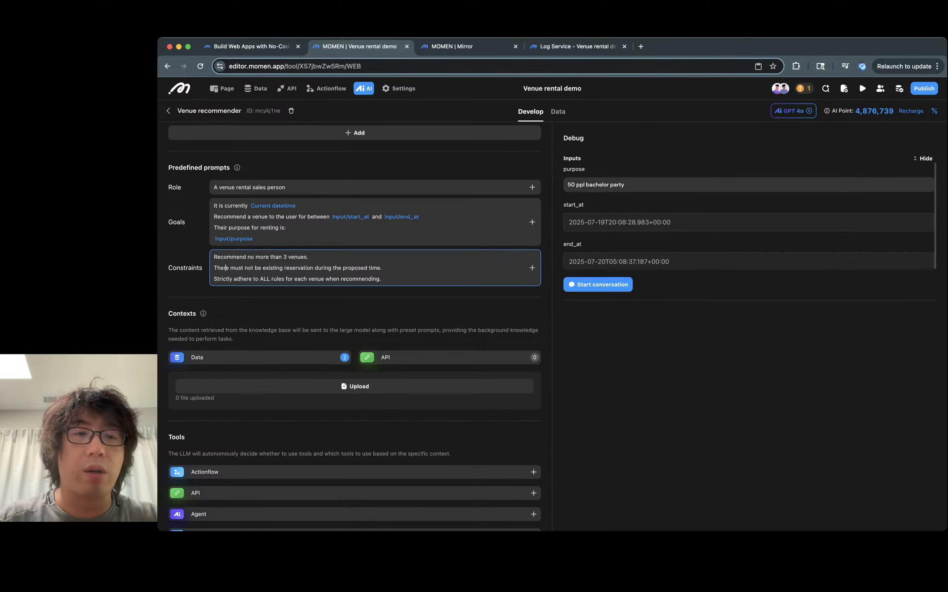
scroll(354, 325, down, 1)
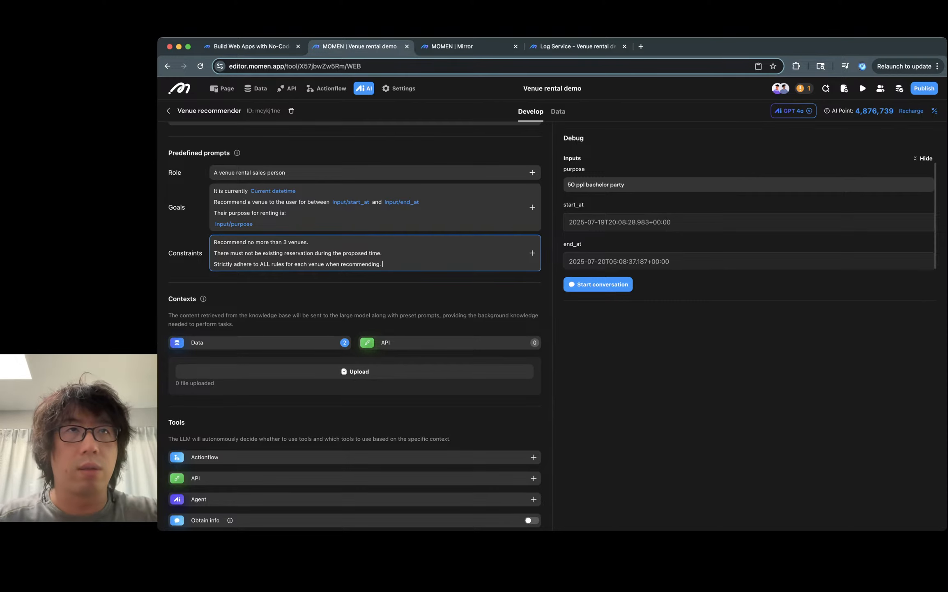
scroll(355, 326, down, 1)
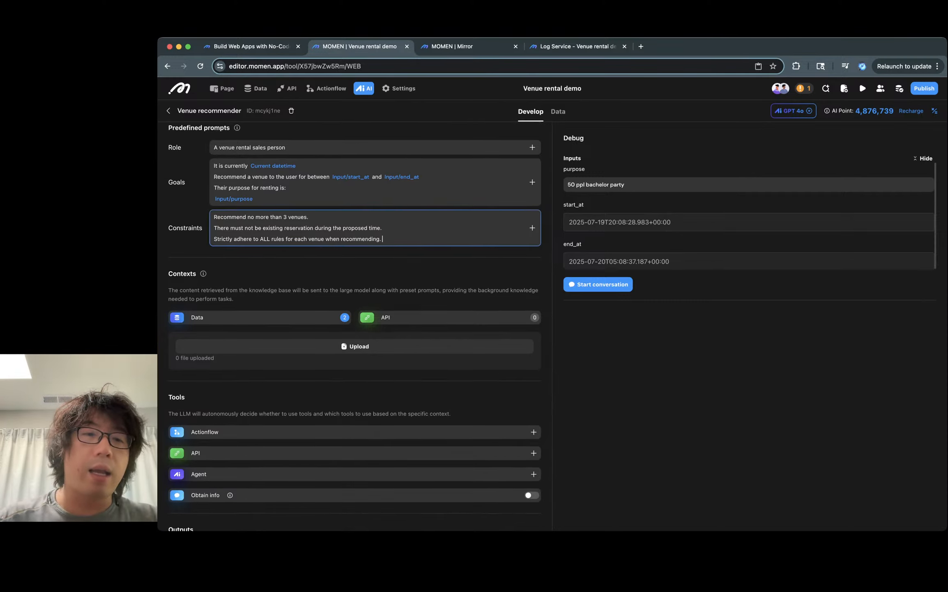
triple_click(298, 239)
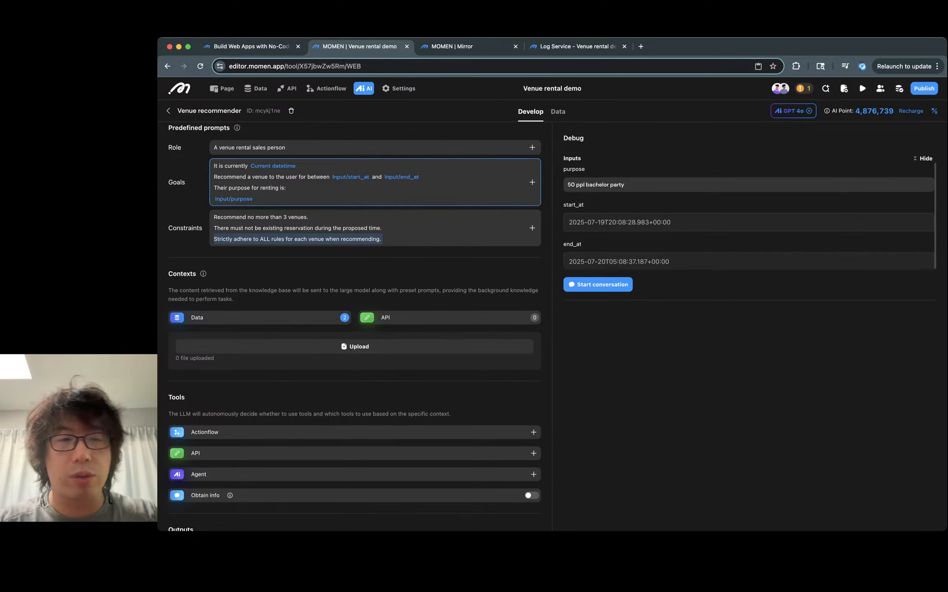
scroll(355, 326, down, 3)
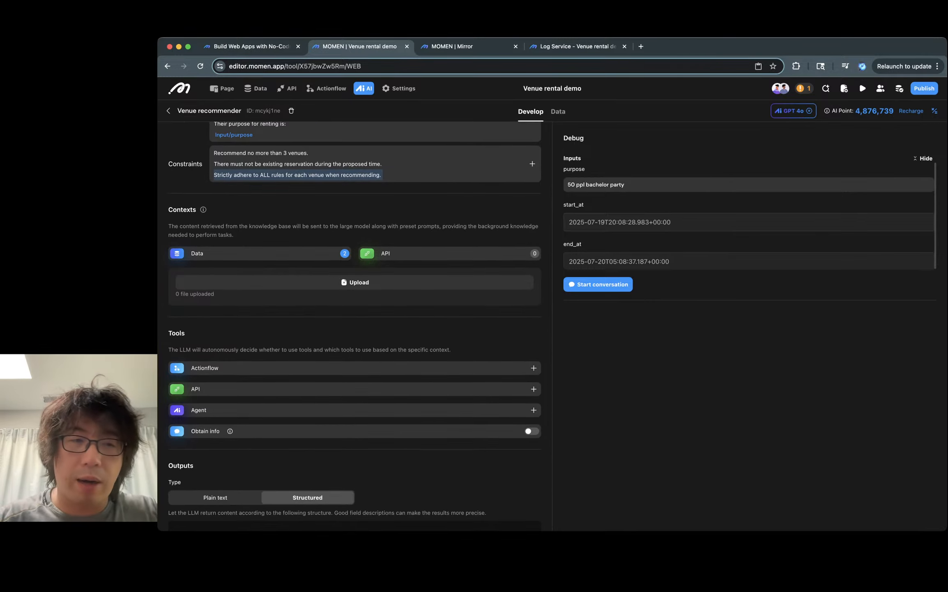
- Inspect the Data context's selected venue and rules columns and their query criteria settings
click(260, 253)
click(534, 176)
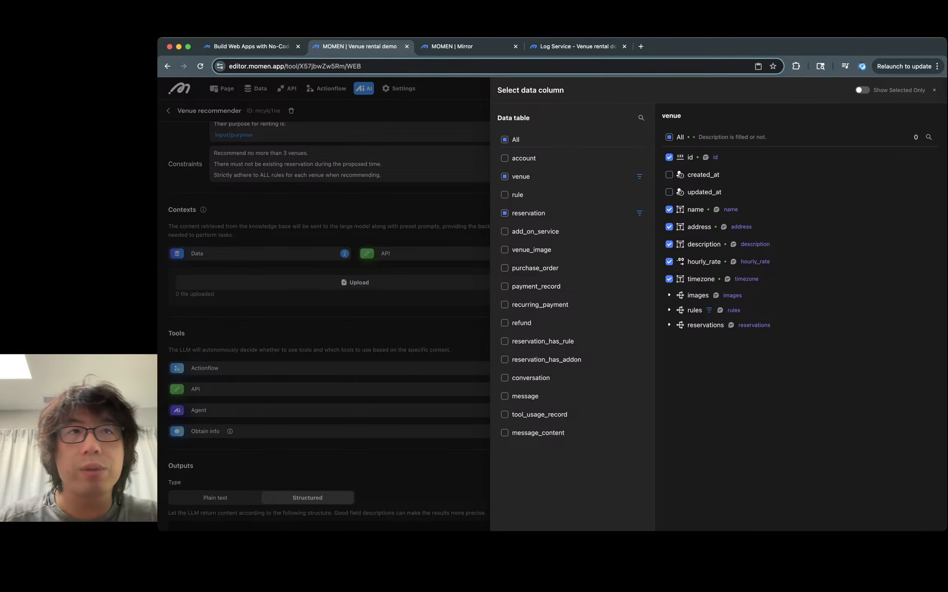
click(640, 176)
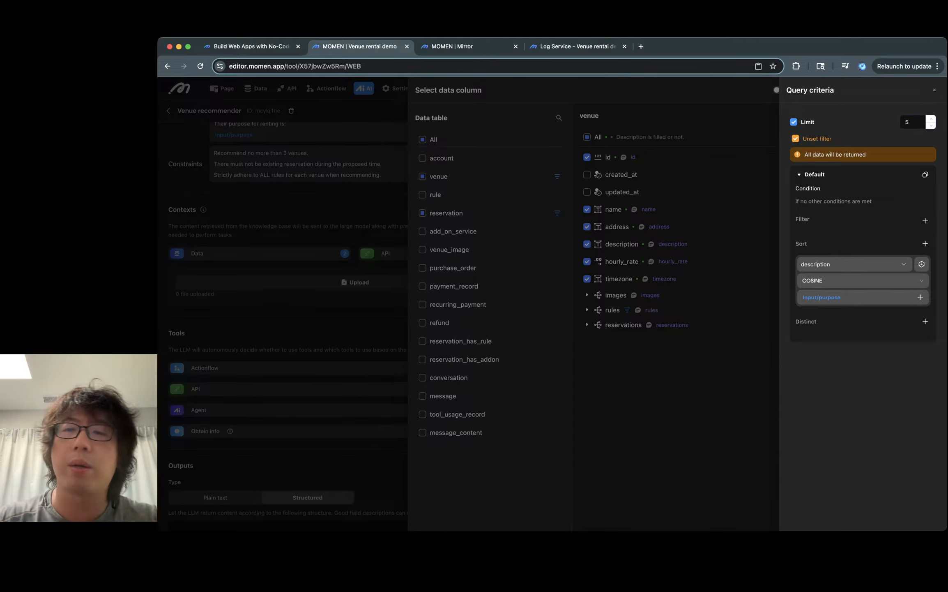
key(Escape)
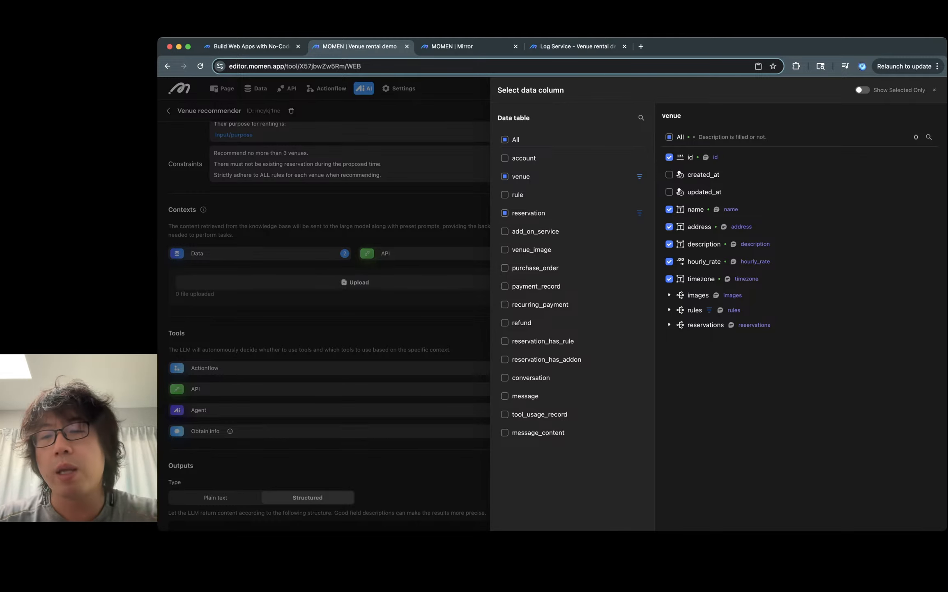
click(669, 310)
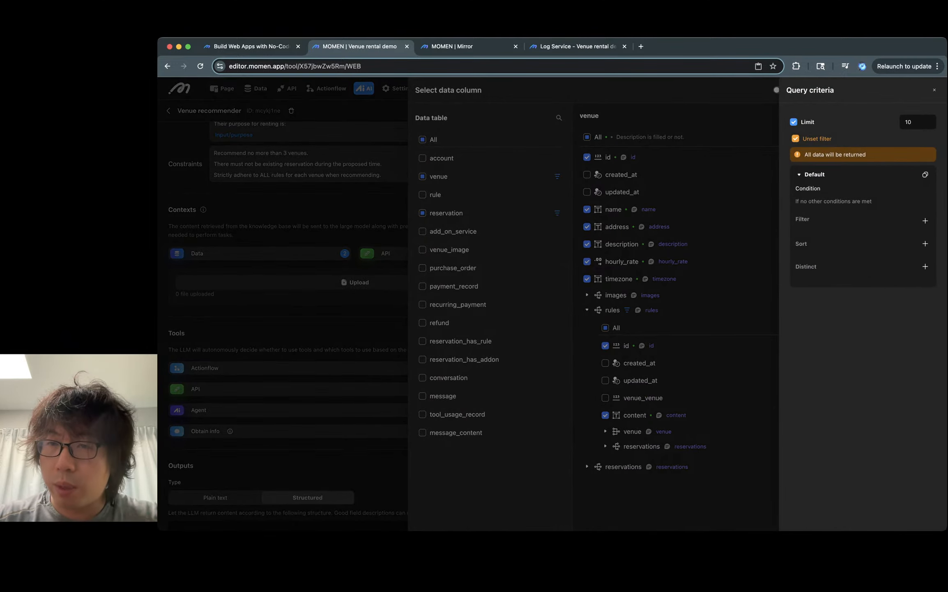
click(794, 122)
key(Escape)
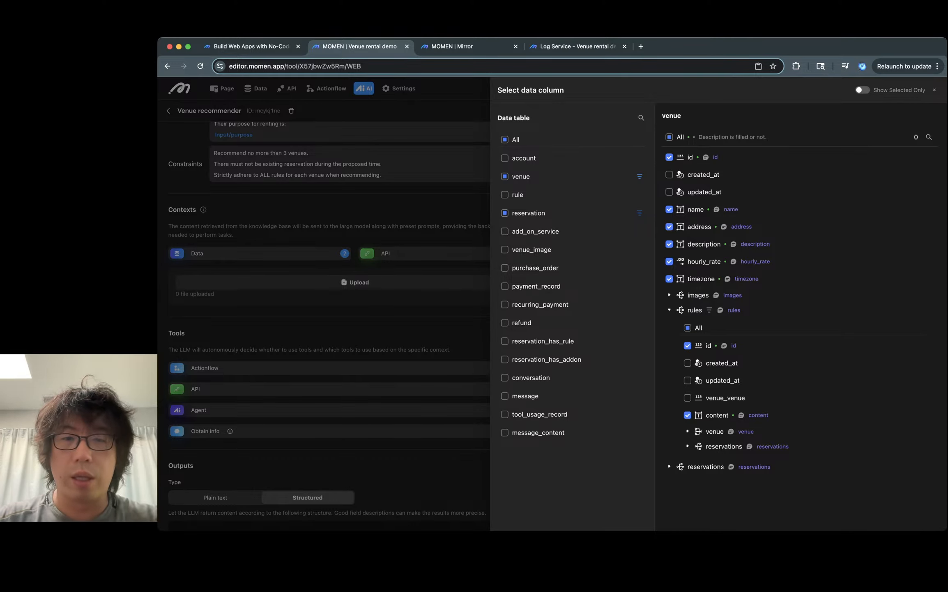
key(Escape)
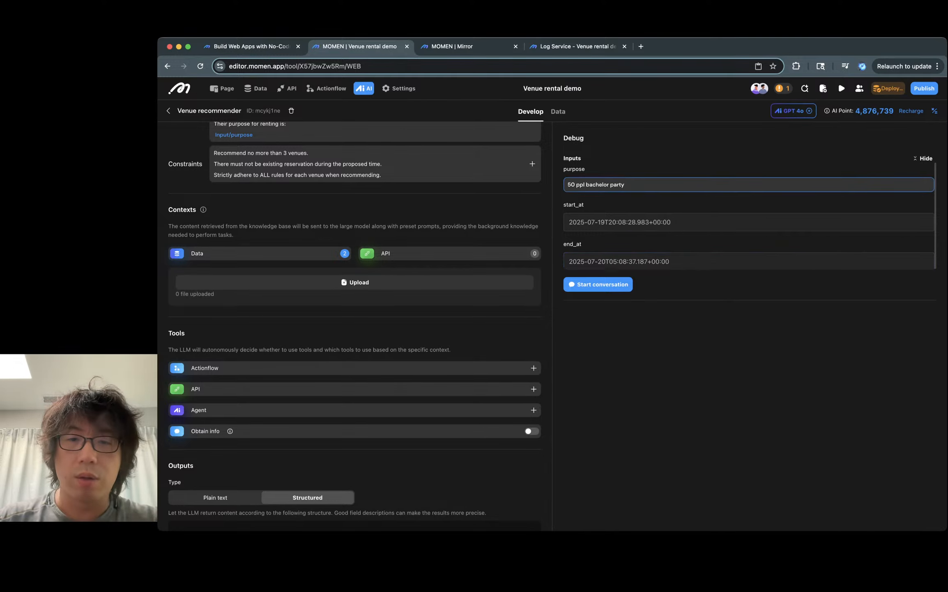
- Start a debug conversation with the purpose '50 ppl bachelor party' and select the context JSON in the generated prompt
click(624, 183)
key(Return)
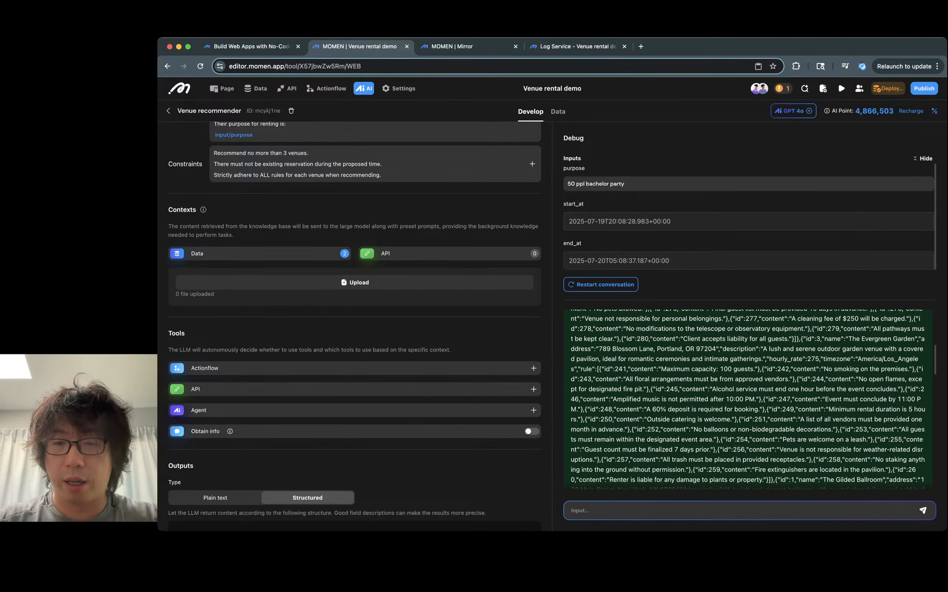
drag(924, 484, 571, 423)
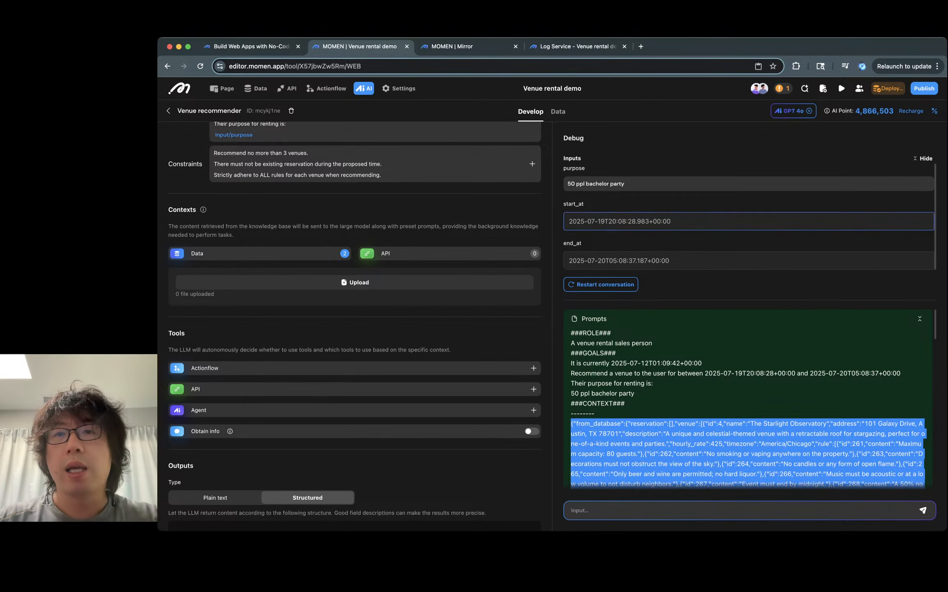
- Search the web for a JSON formatter in a new browser tab
click(641, 46)
text(json fo)
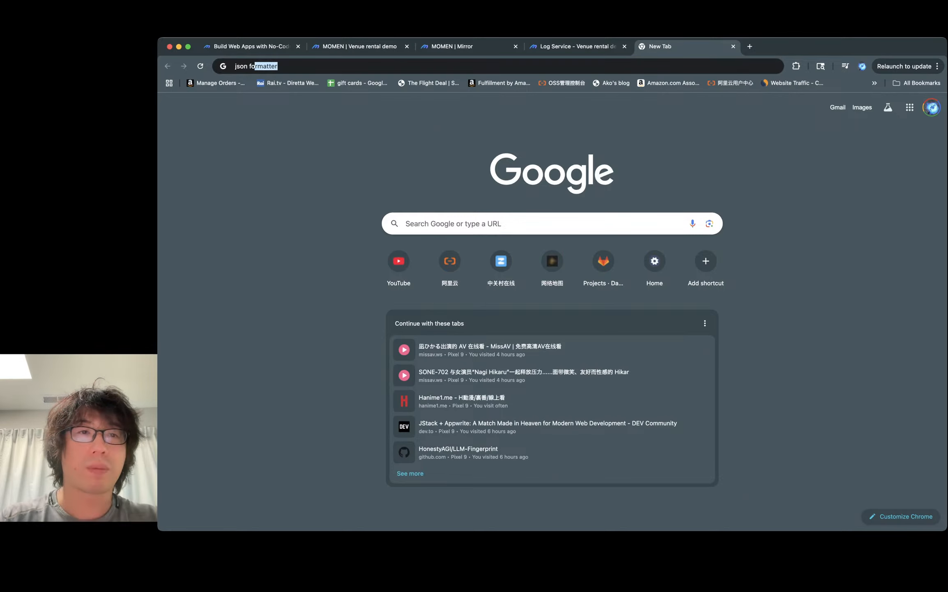
key(Return)
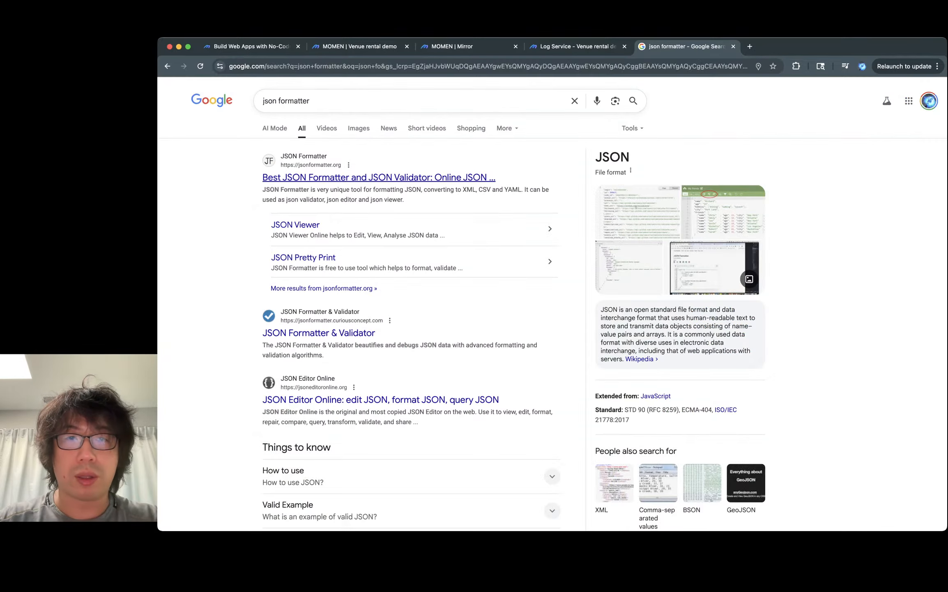
click(378, 177)
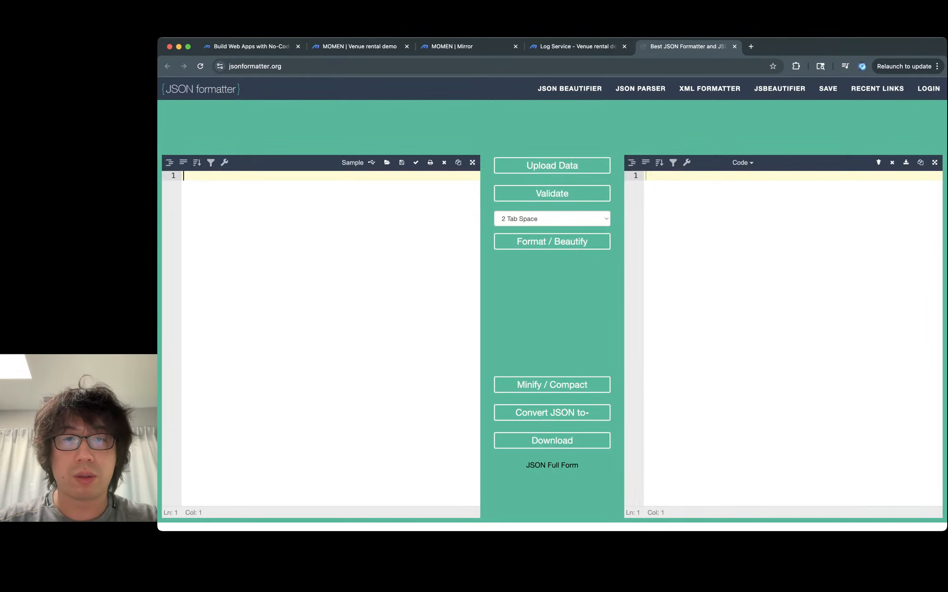
key(super+v)
scroll(419, 384, up, 20)
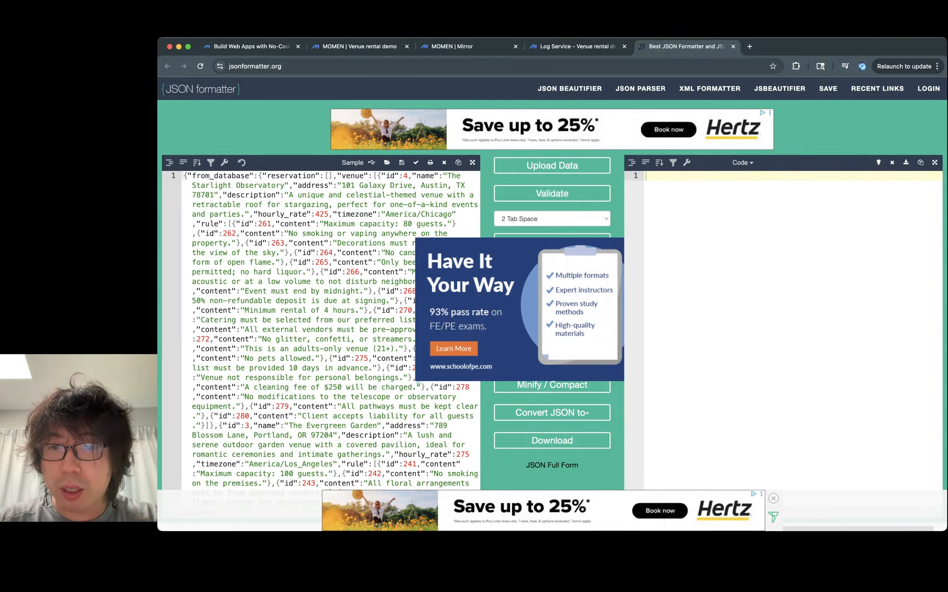
scroll(552, 287, down, 3)
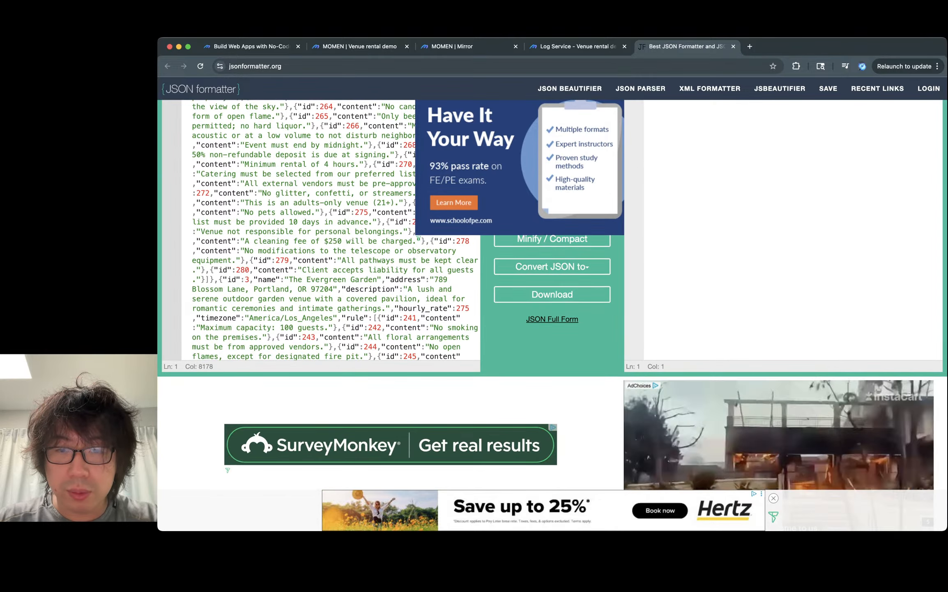
scroll(553, 287, up, 2)
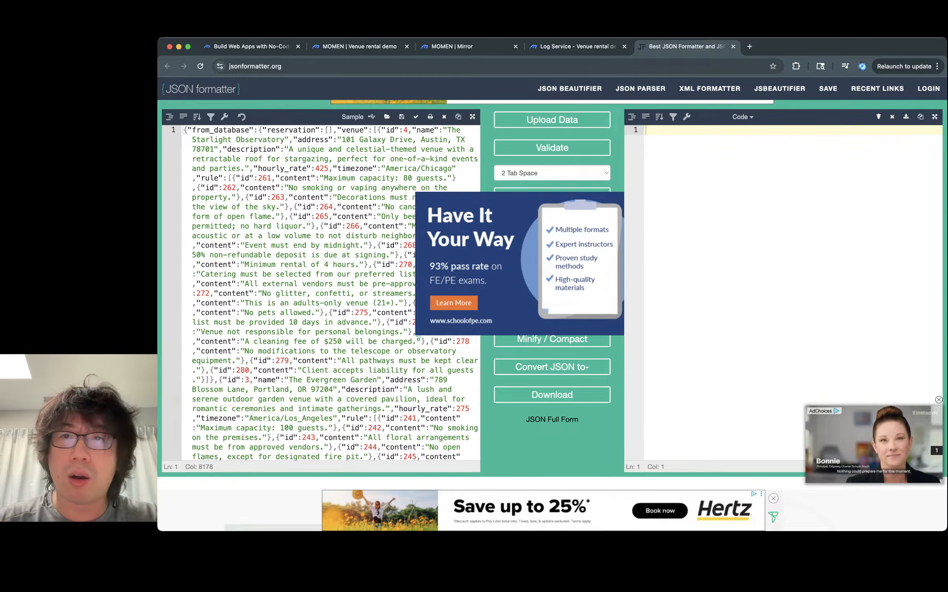
key(super+shift+t)
key(ctrl+Tab)
key(super+w)
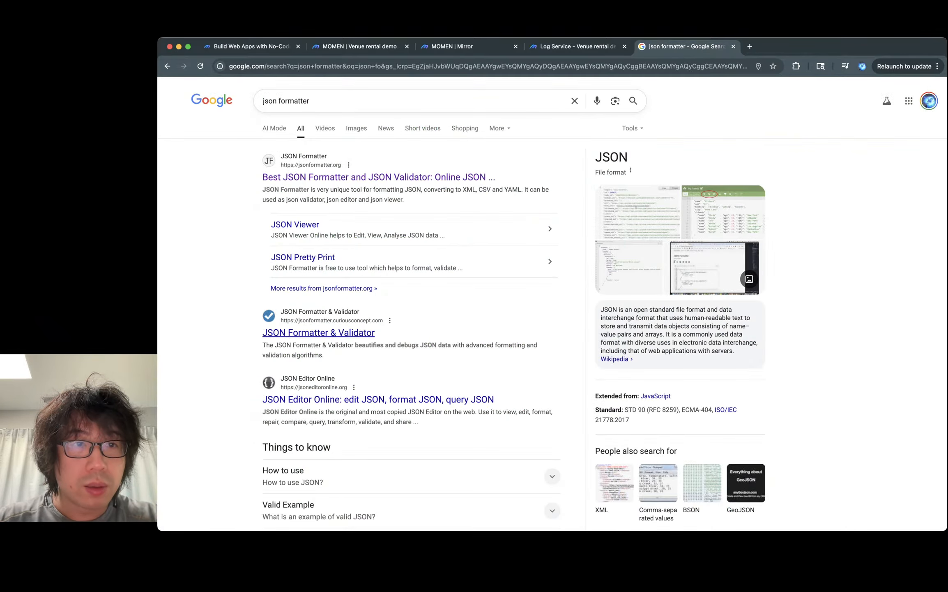
- Open JSON Formatter & Validator, paste the context JSON, process it and view the result full screen
super+click(318, 332)
key(ctrl+Tab)
key(super+v)
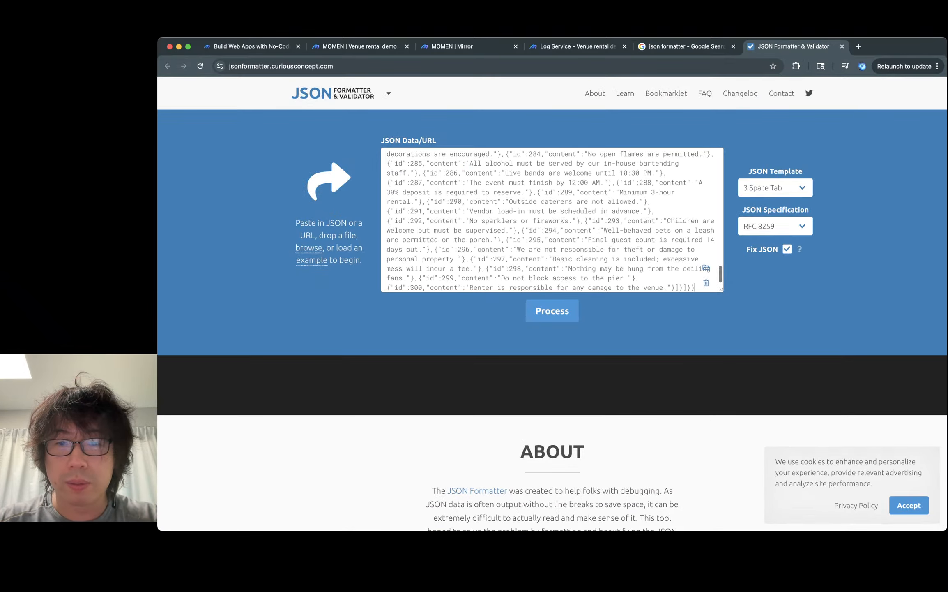
click(552, 311)
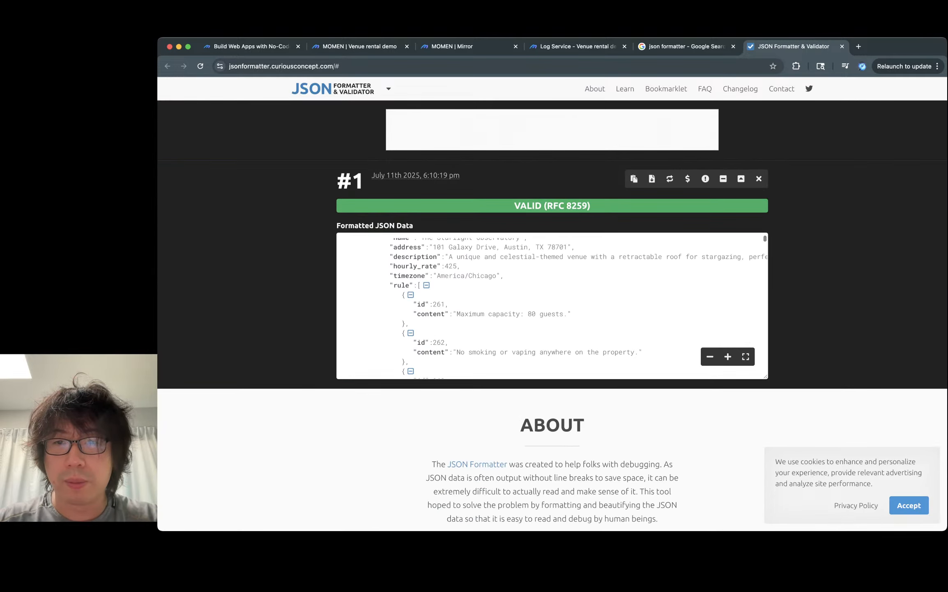
click(746, 356)
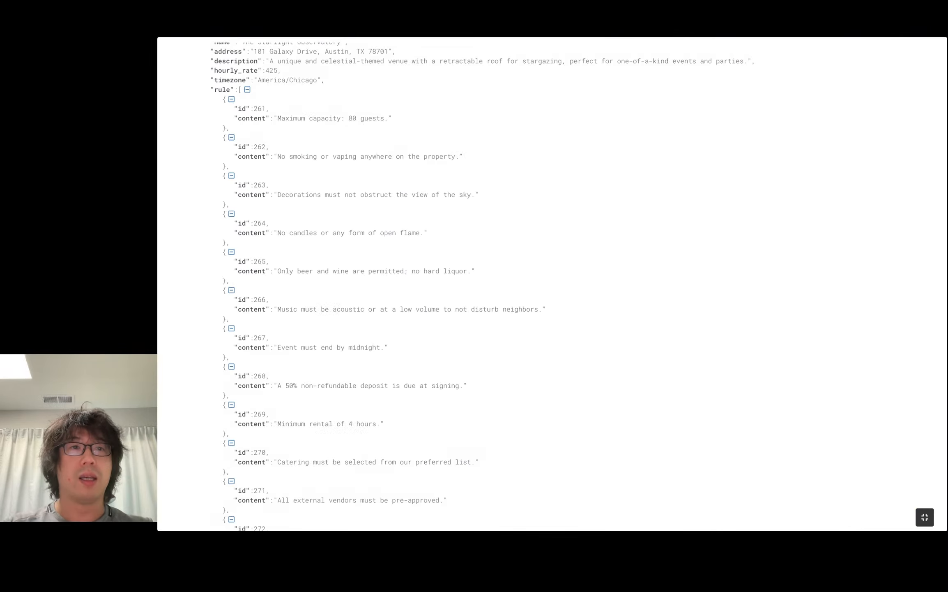
- Examine the formatted JSON's venue entries and their rule contents
scroll(552, 284, up, 2)
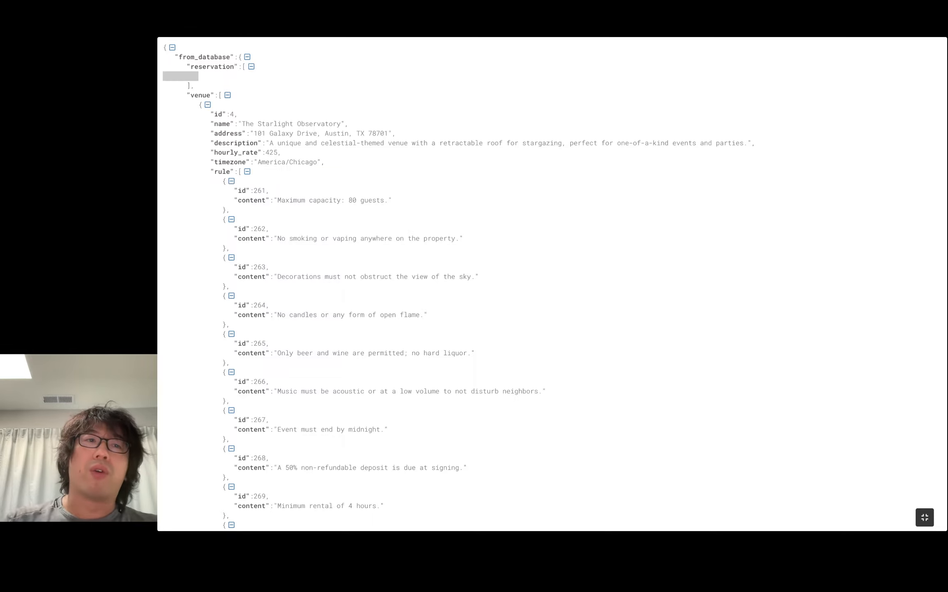
double_click(212, 67)
double_click(200, 95)
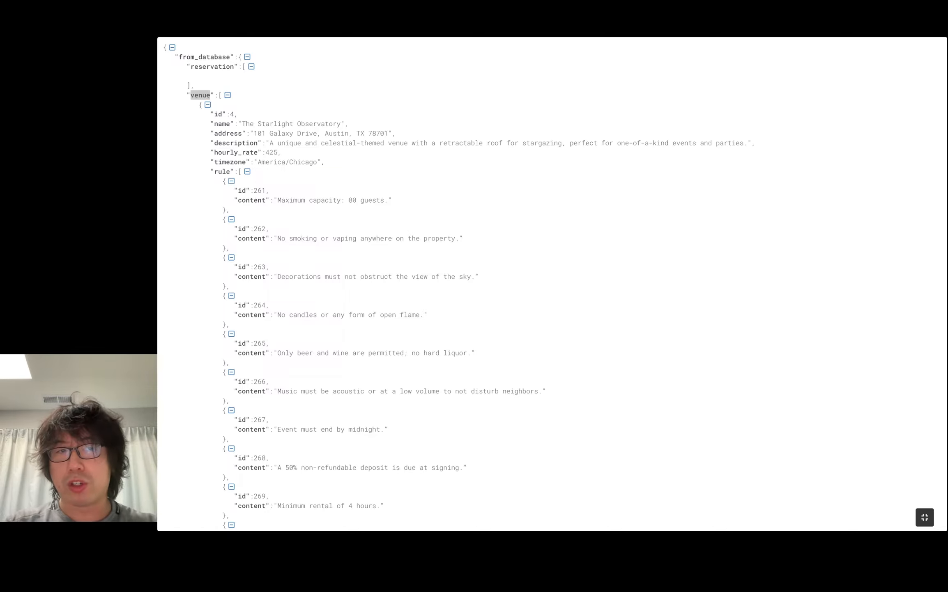
double_click(197, 77)
double_click(212, 66)
click(205, 76)
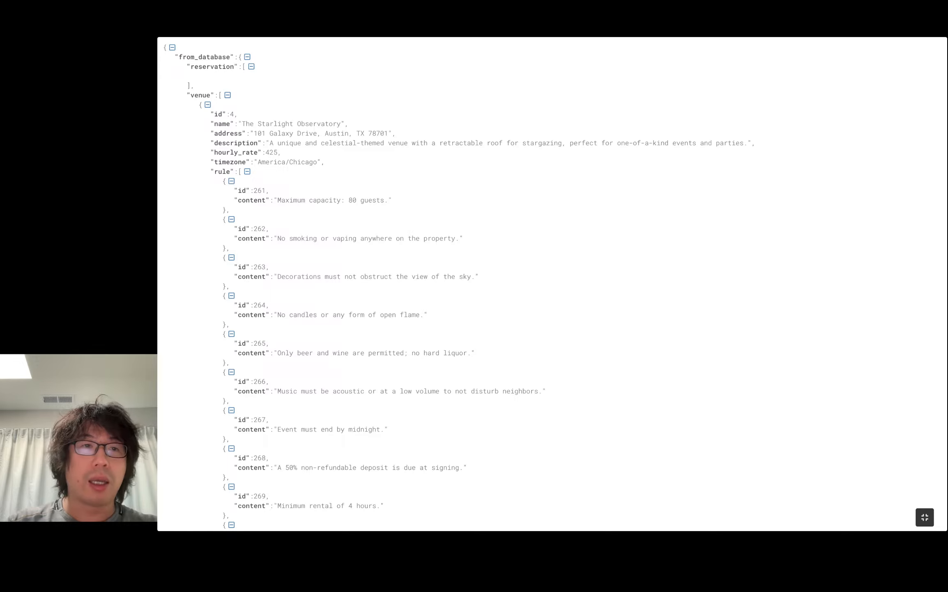
drag(231, 114, 293, 124)
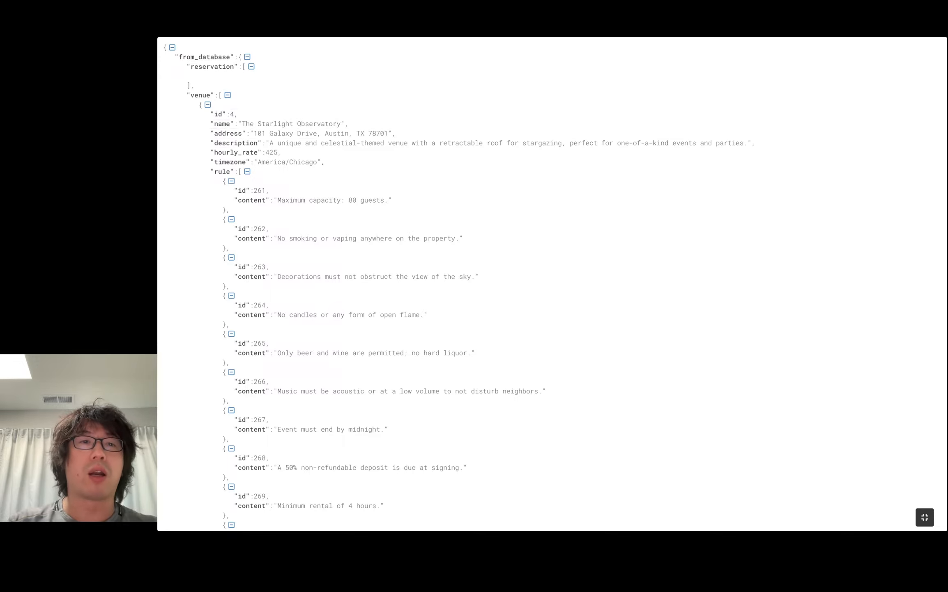
double_click(319, 124)
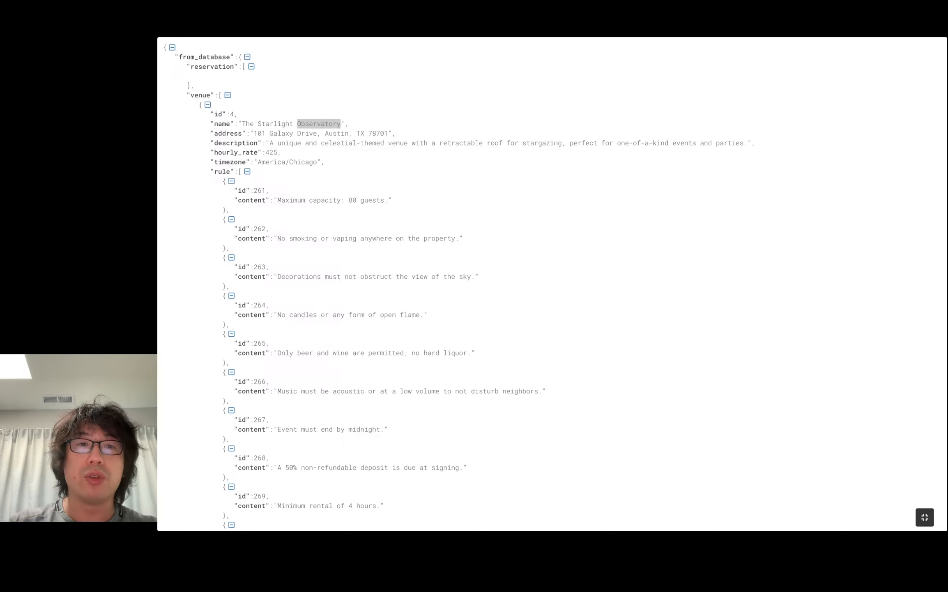
drag(266, 143, 498, 143)
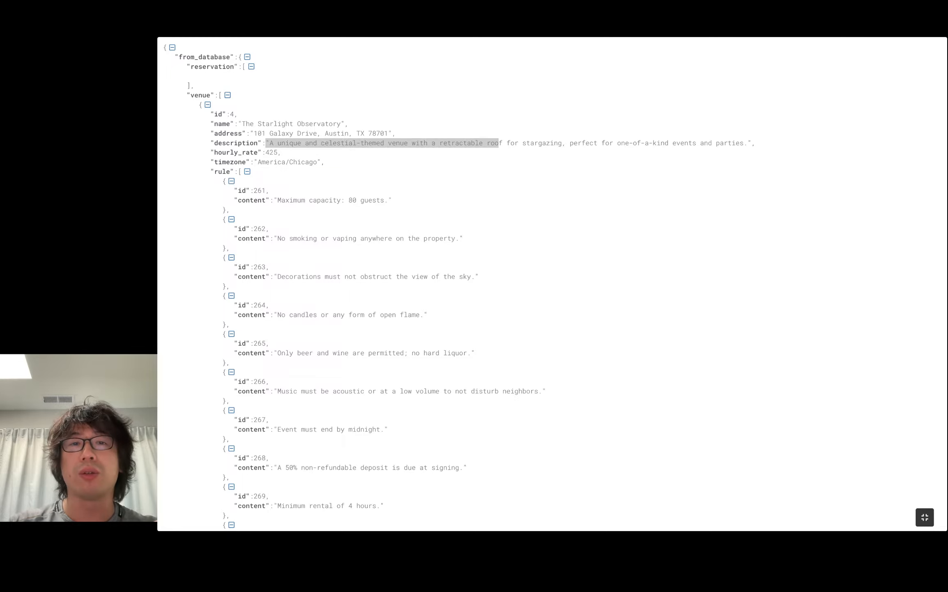
click(499, 143)
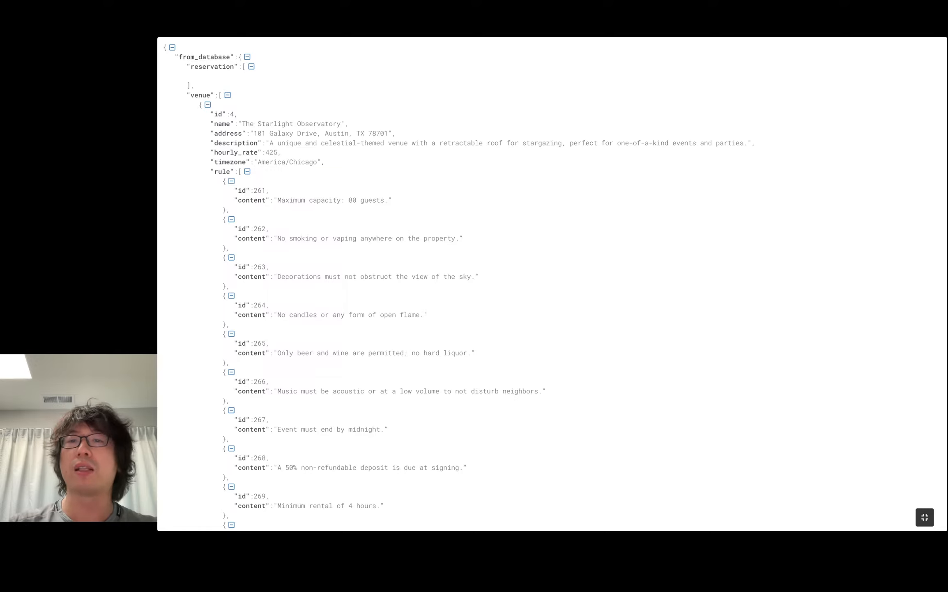
drag(743, 143, 613, 143)
click(613, 143)
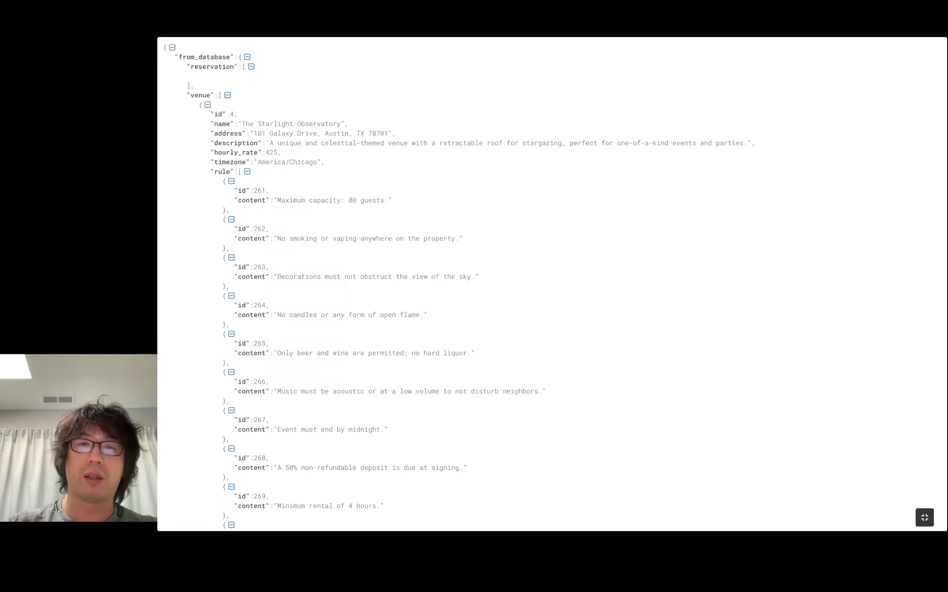
drag(518, 142, 660, 142)
click(660, 143)
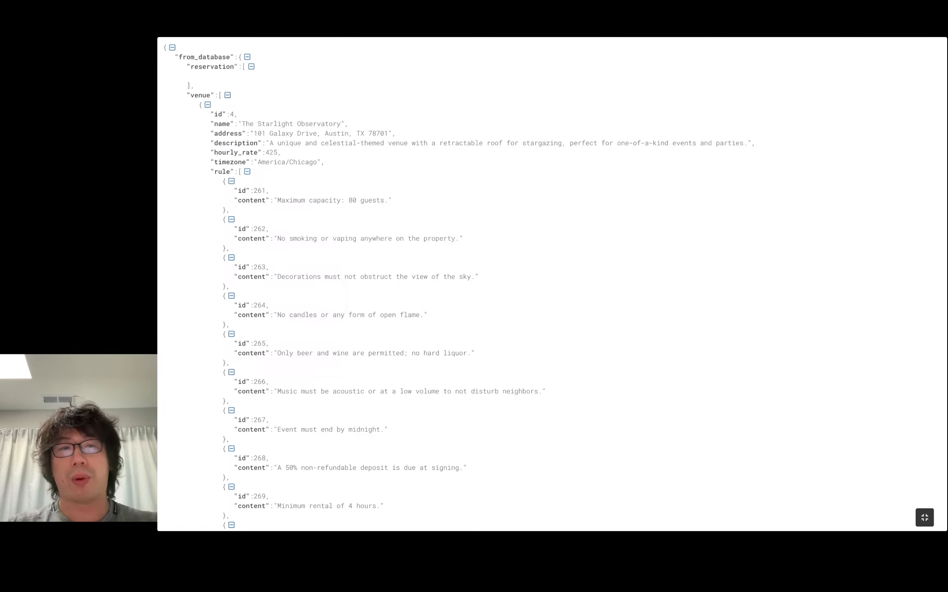
drag(224, 181, 284, 219)
click(284, 218)
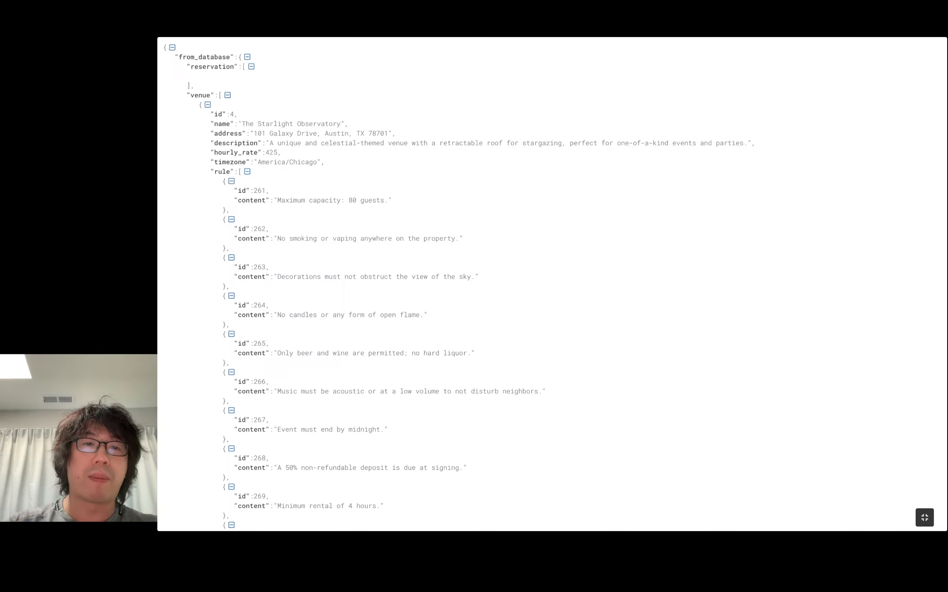
scroll(553, 284, down, 2)
drag(271, 156, 230, 175)
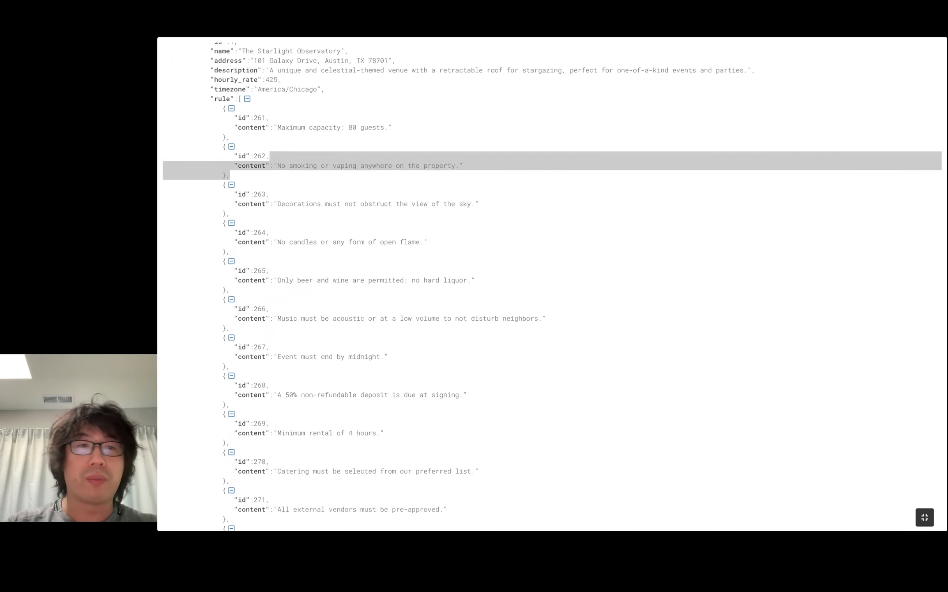
scroll(553, 284, down, 2)
drag(239, 136, 237, 212)
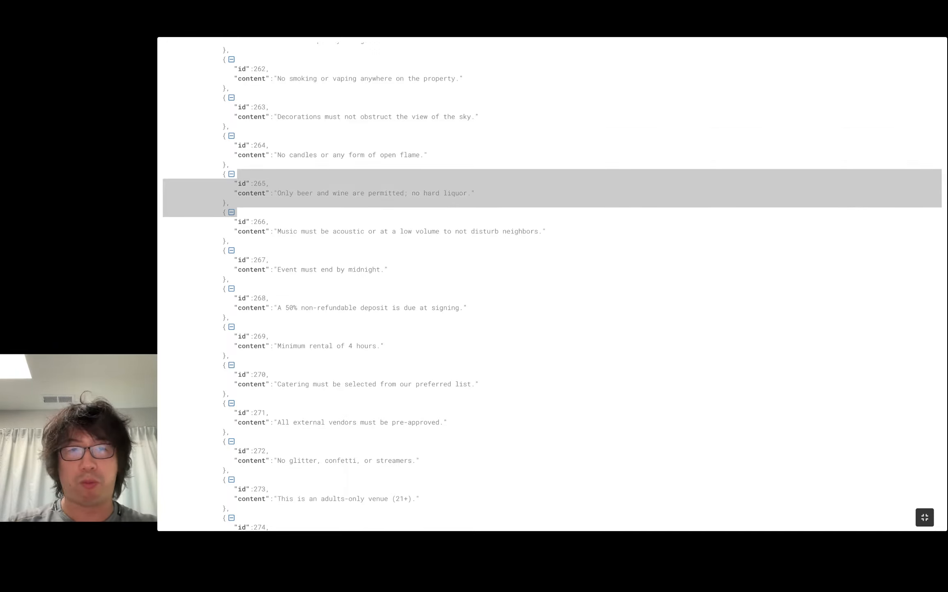
scroll(552, 284, down, 8)
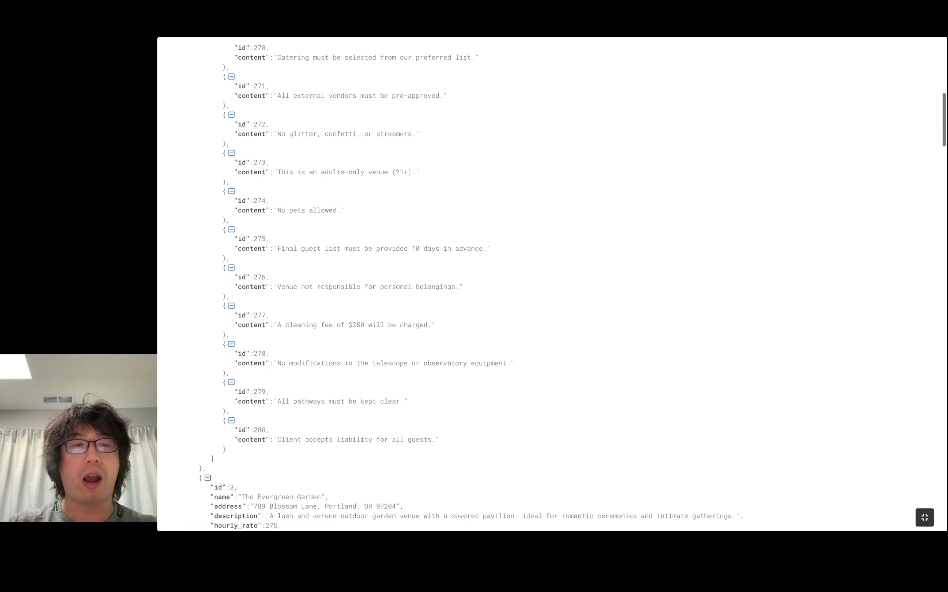
scroll(552, 283, down, 2)
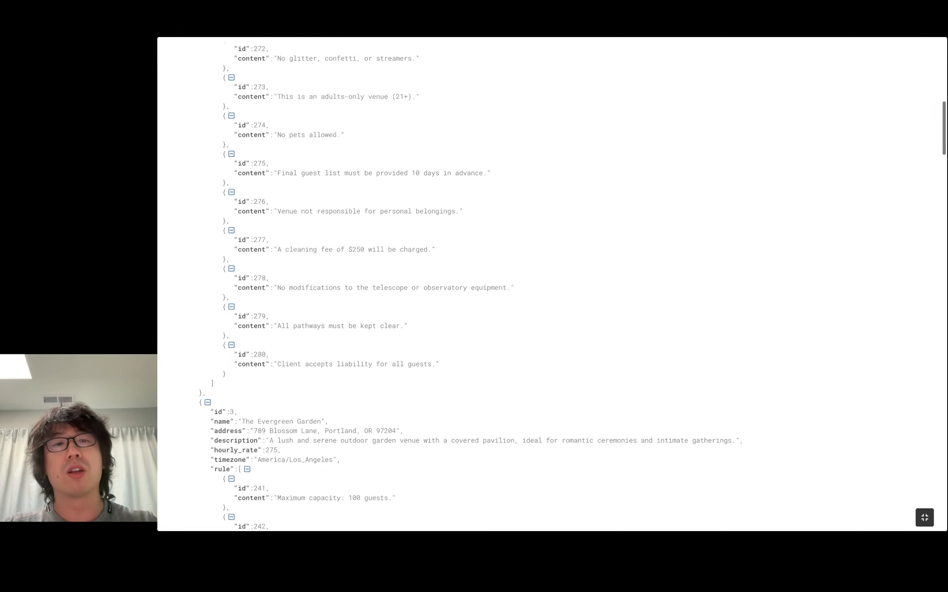
scroll(552, 283, down, 10)
scroll(552, 283, up, 2)
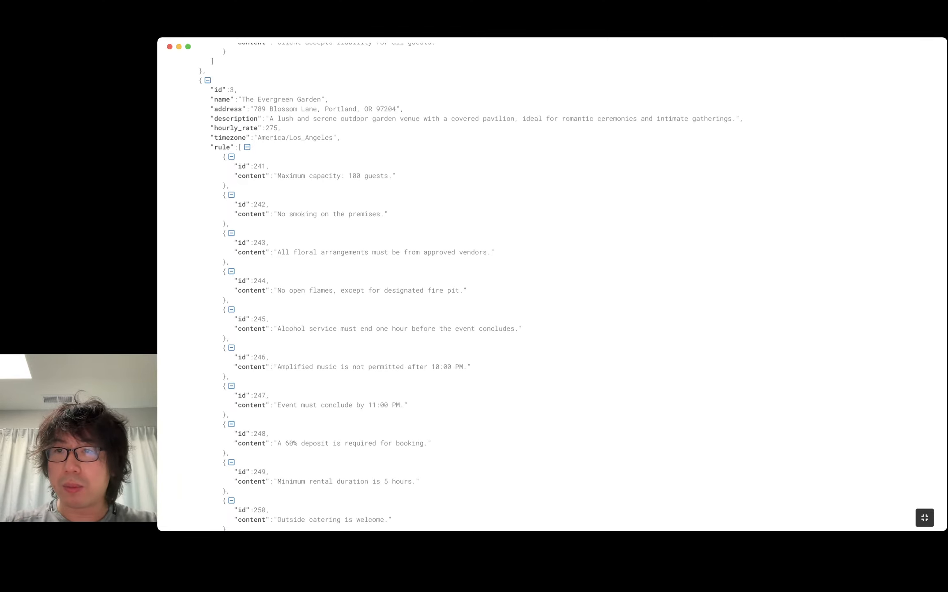
- Exit full screen and return to the Momen editor tab
key(Escape)
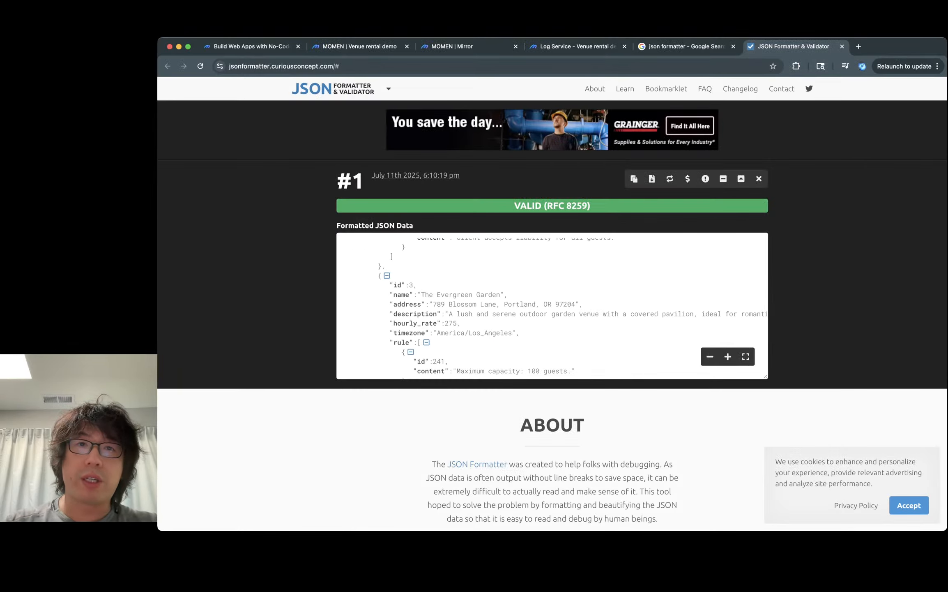
key(super+3)
key(super+2)
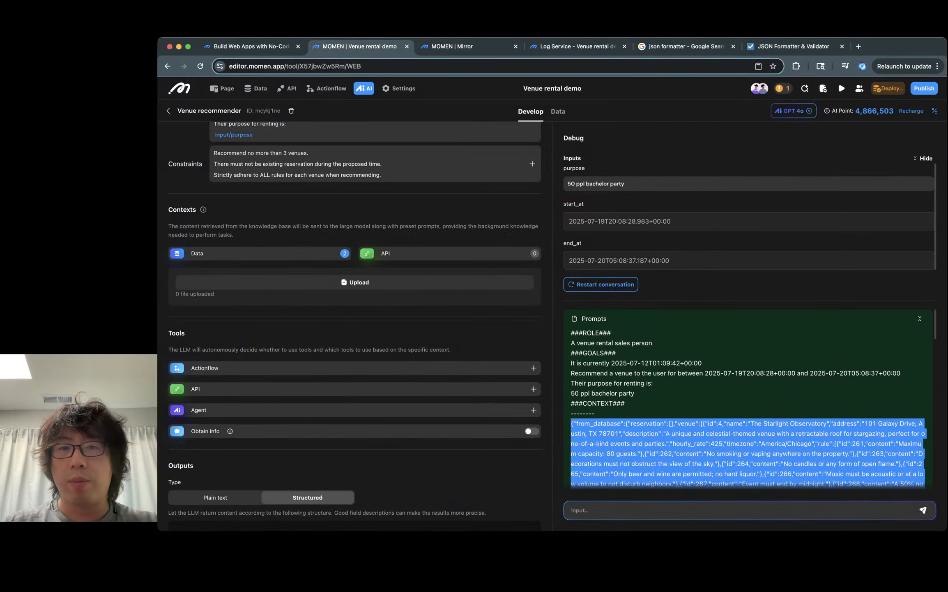
- Change the purpose to '50 ppl bachelor party for smoking men' and restart the debug conversation
click(625, 183)
text(for mo)
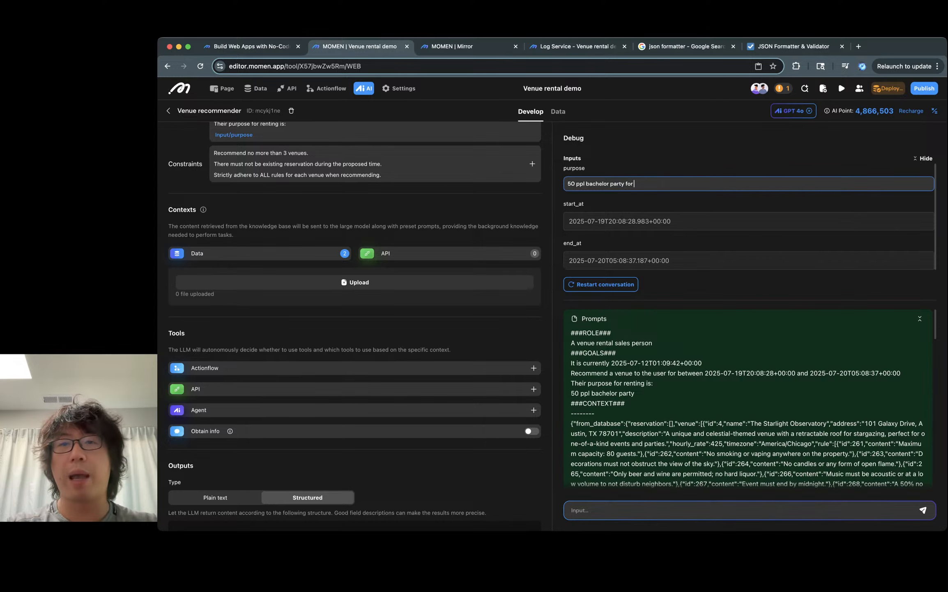
key(BackSpace)
key(BackSpace)
text(smoking man)
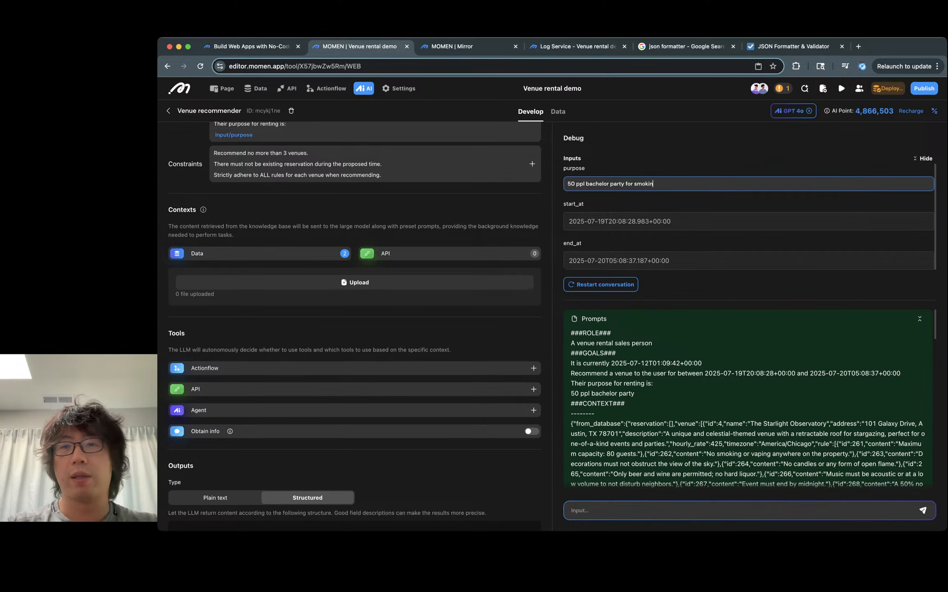
key(BackSpace)
text(en)
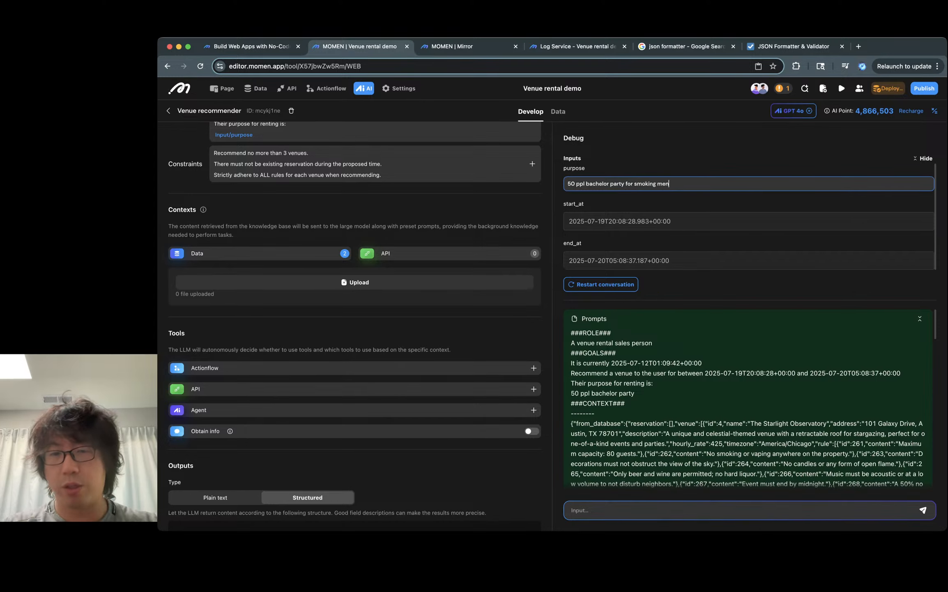
click(600, 284)
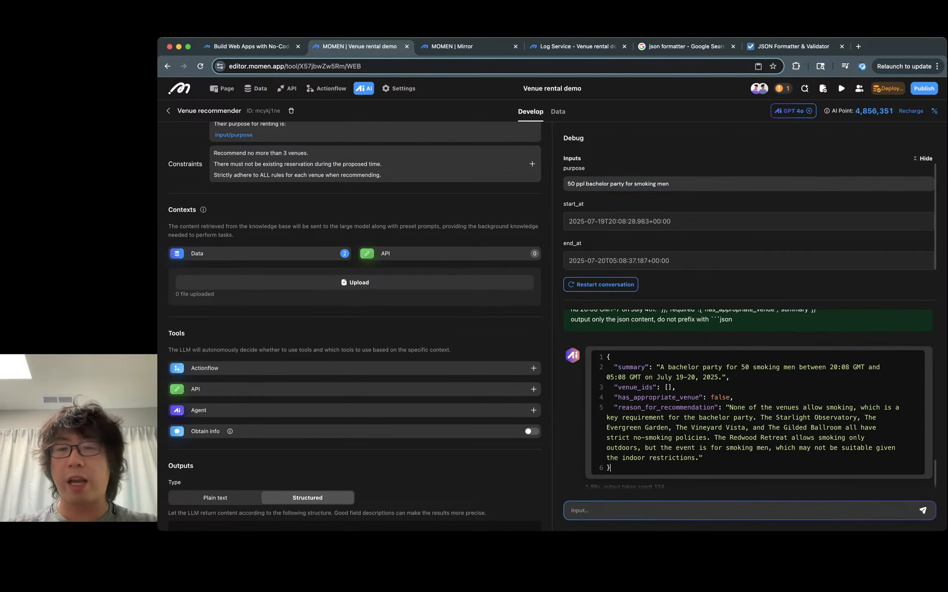
- Examine the prompt context and the agent's structured response fields and reasoning
scroll(748, 398, up, 10)
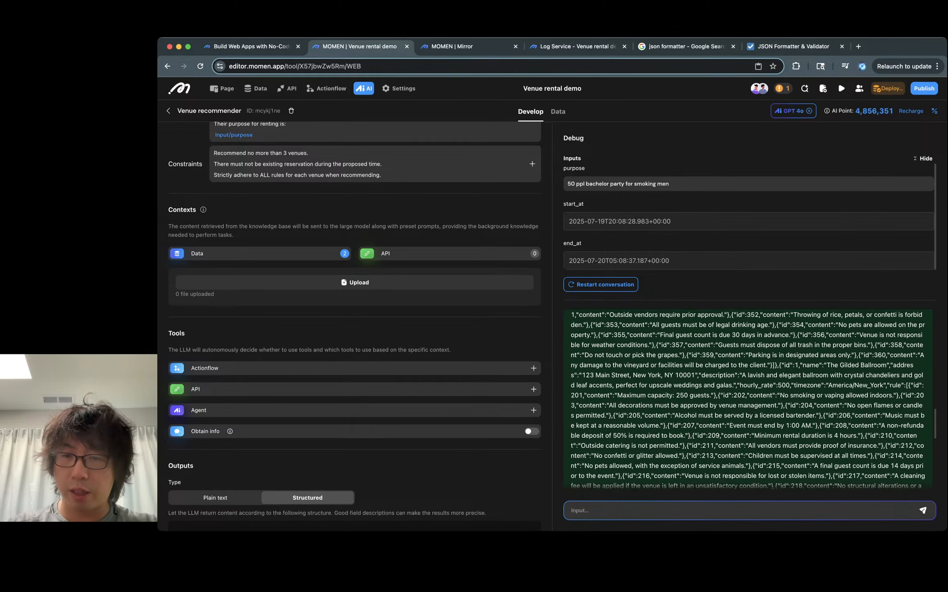
scroll(748, 398, up, 3)
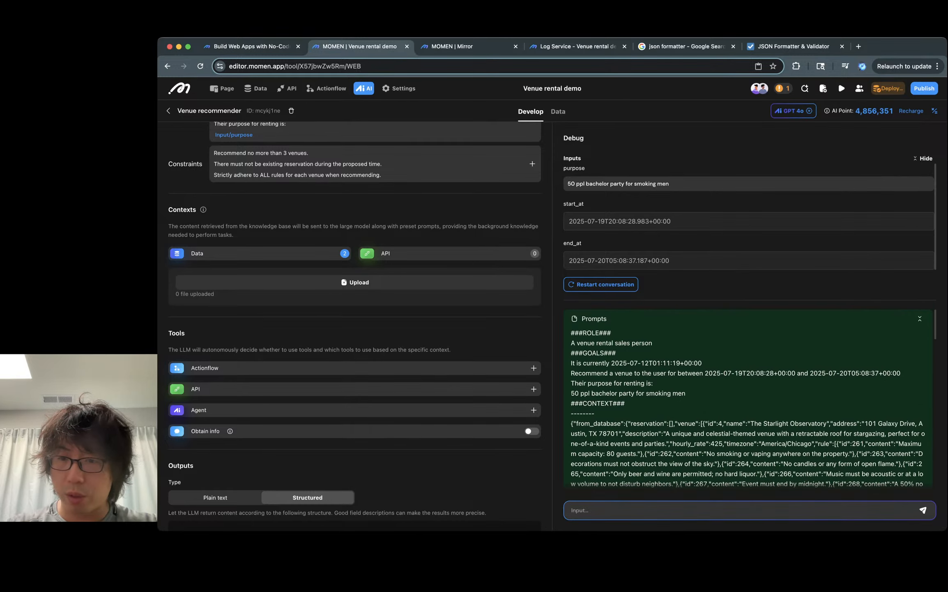
double_click(776, 423)
click(777, 423)
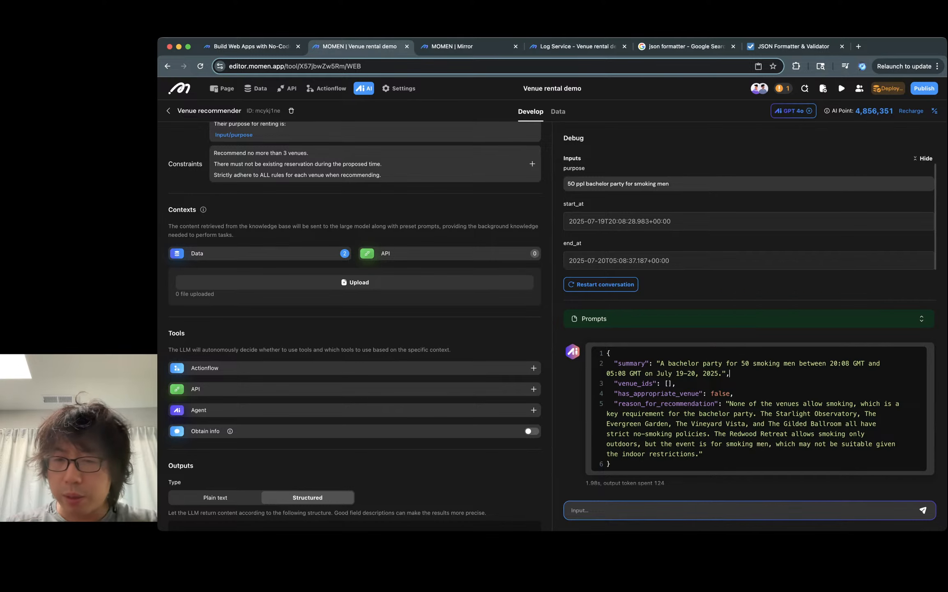
double_click(700, 393)
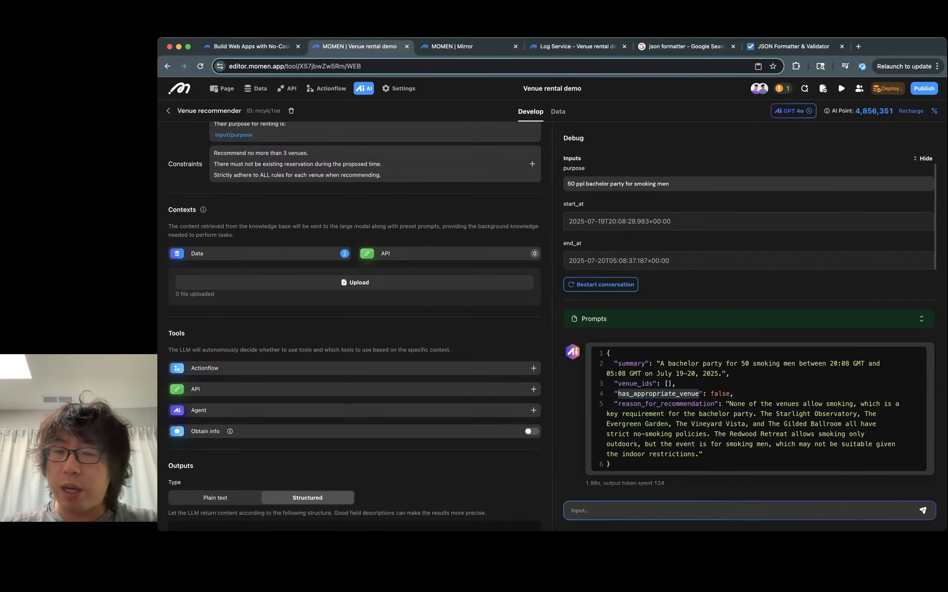
double_click(720, 393)
click(720, 393)
double_click(839, 403)
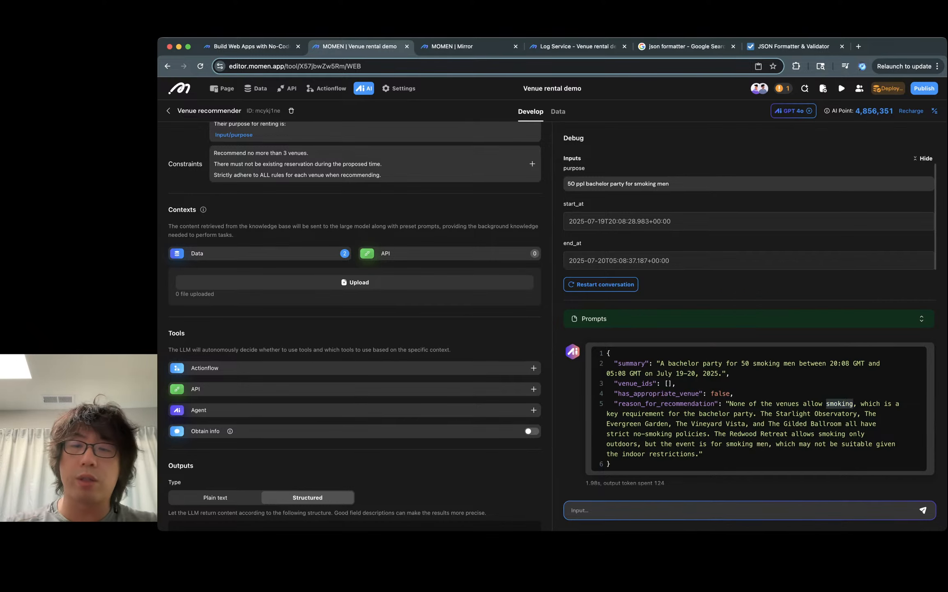
double_click(642, 413)
double_click(714, 413)
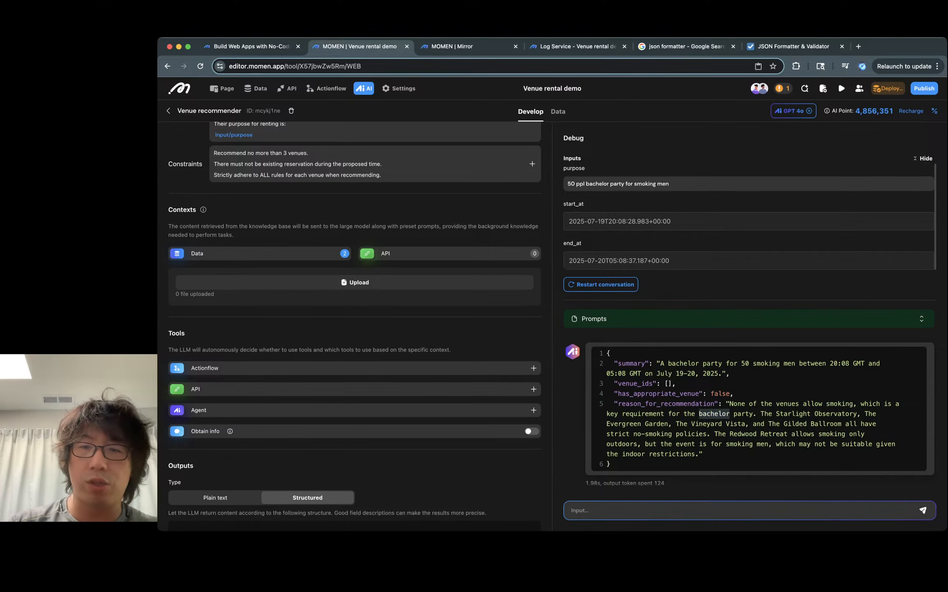
click(714, 413)
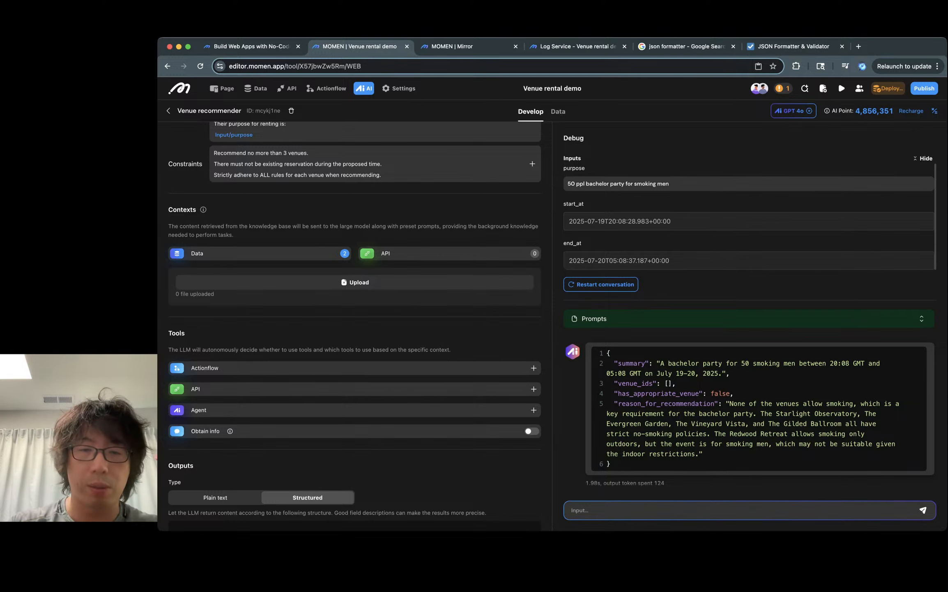
- Open the reason_for_recommendation output field's description to review it, then close it
scroll(355, 323, down, 3)
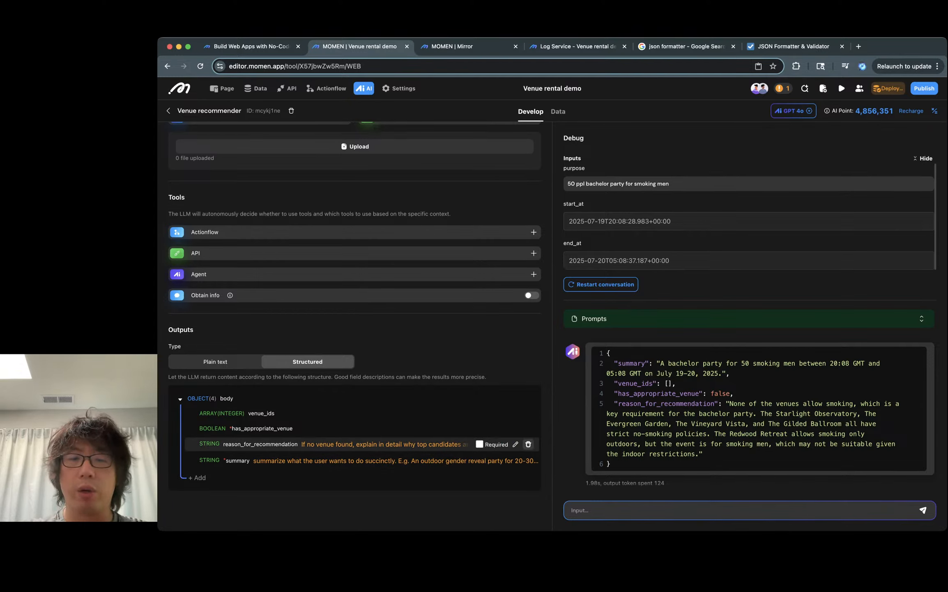
click(515, 444)
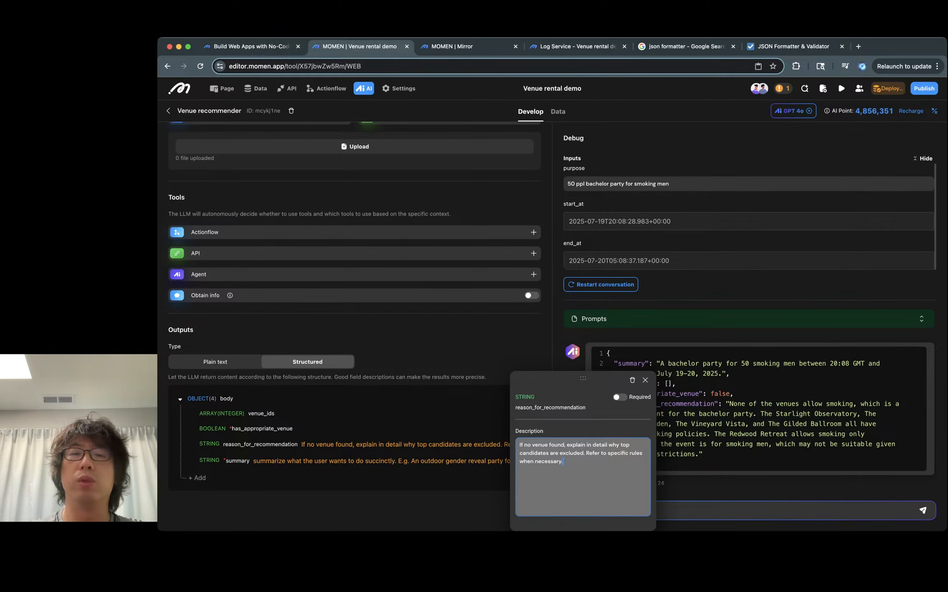
click(645, 379)
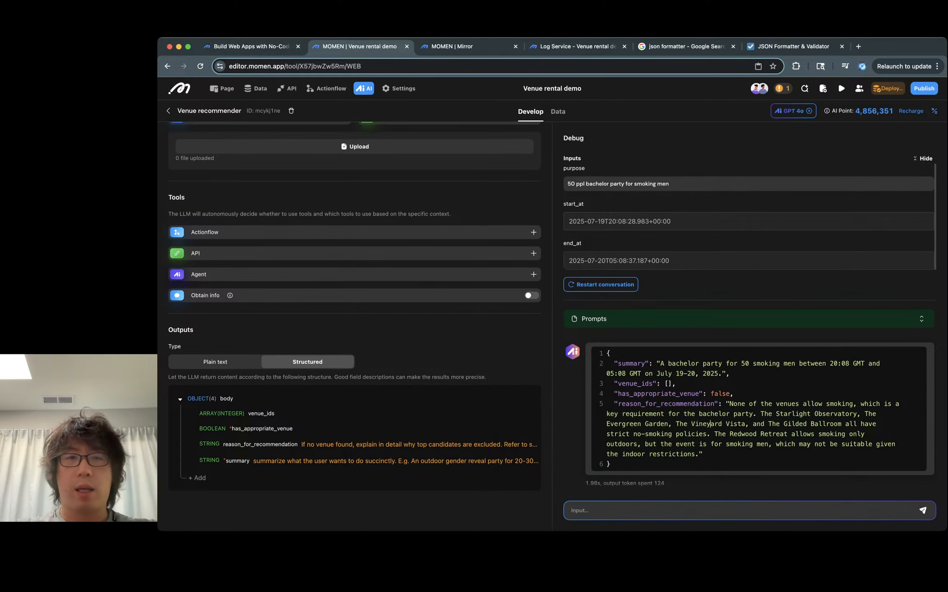
- Change the purpose to '50 ppl bachelor party for drinking men' and restart the debug conversation
click(668, 183)
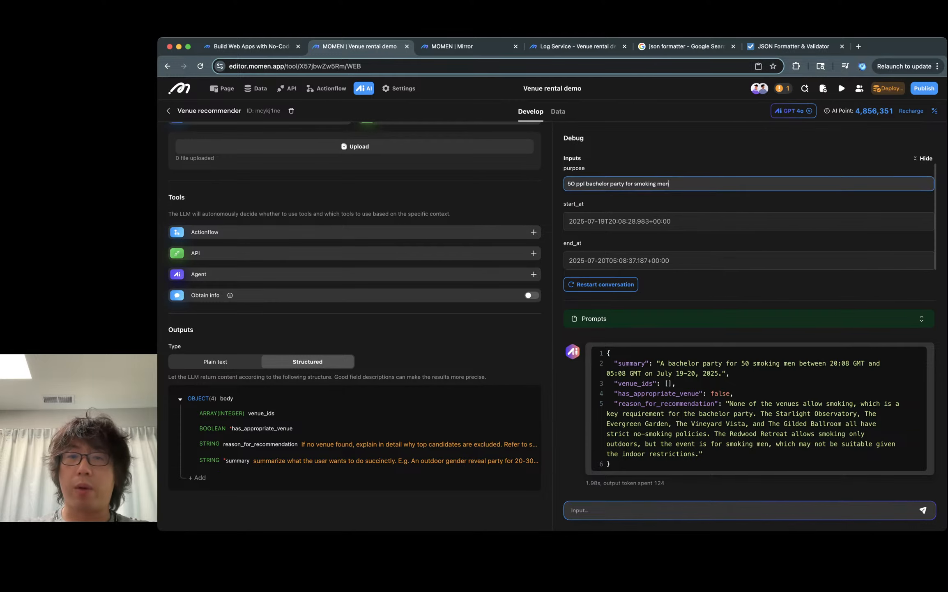
drag(669, 183, 631, 184)
text(r )
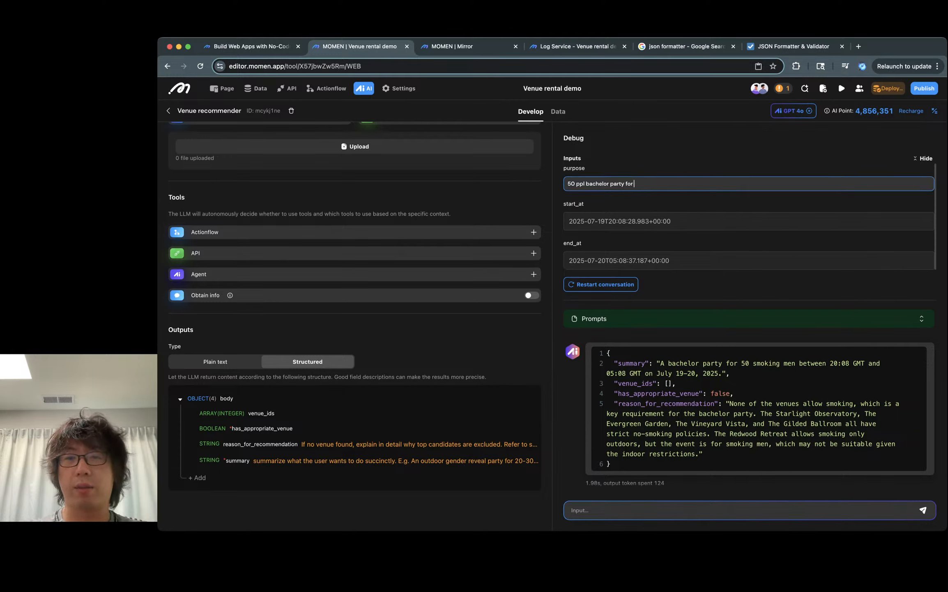
text(drinking men)
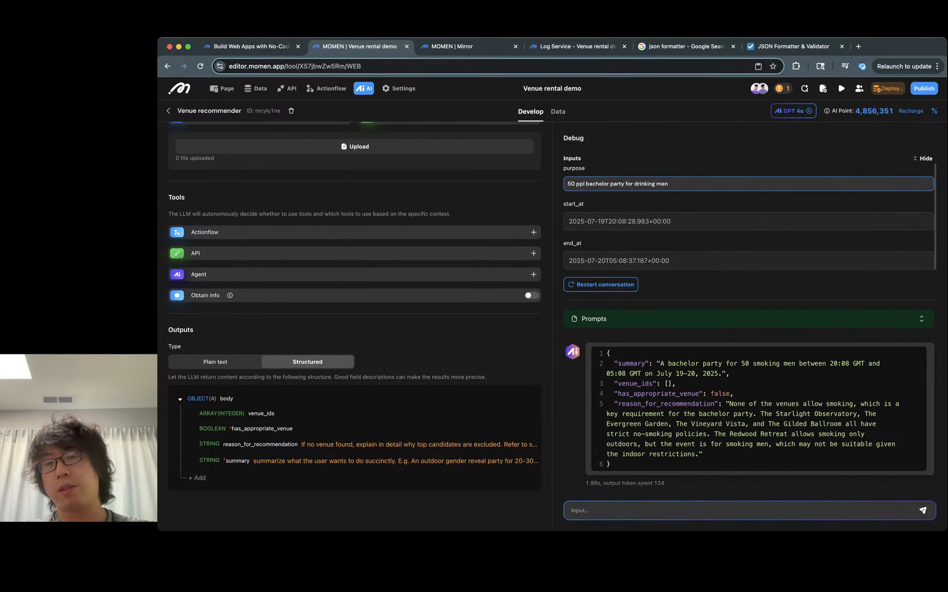
click(601, 284)
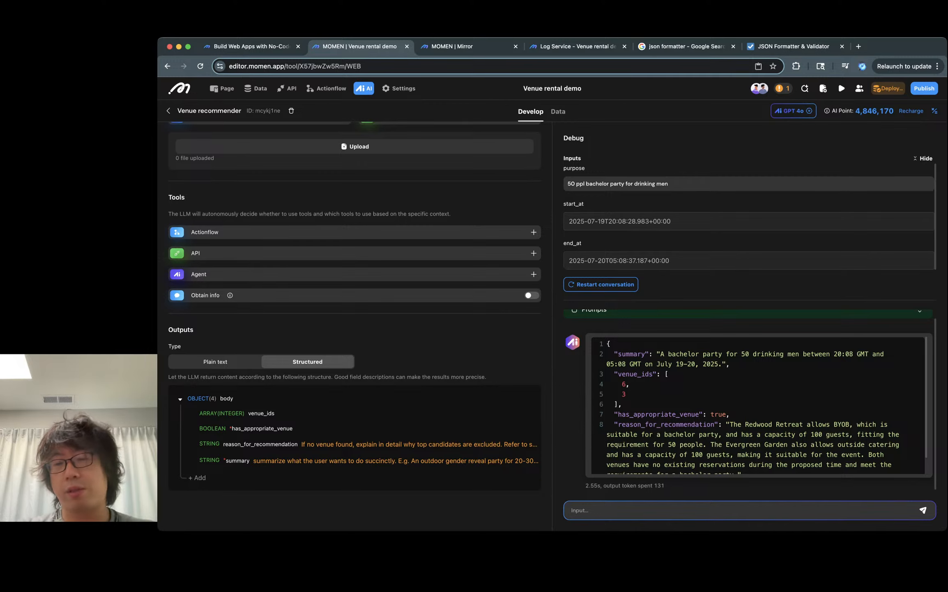
- Examine the new response's venue IDs and recommendation reasoning
triple_click(684, 354)
click(718, 364)
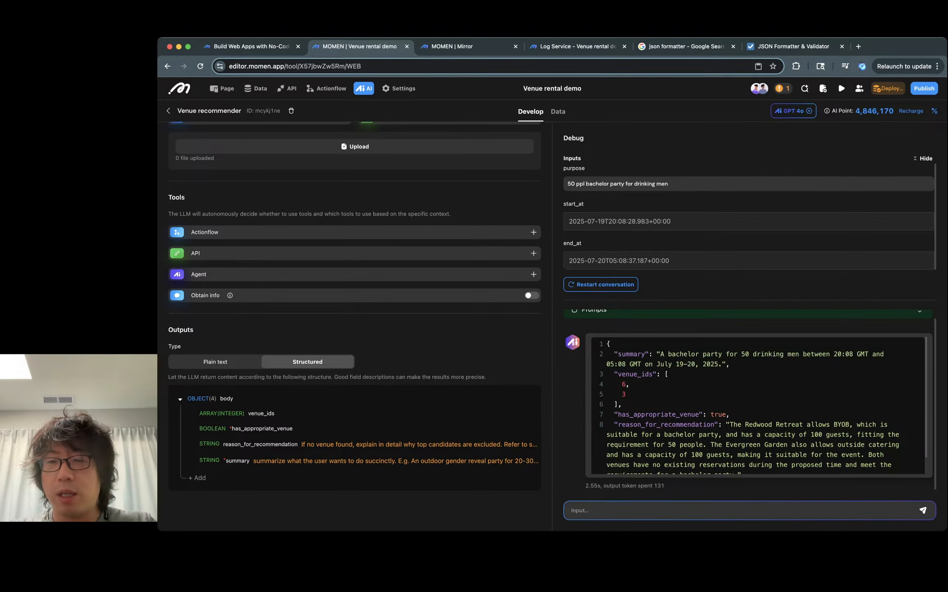
scroll(759, 405, down, 1)
drag(729, 406, 856, 406)
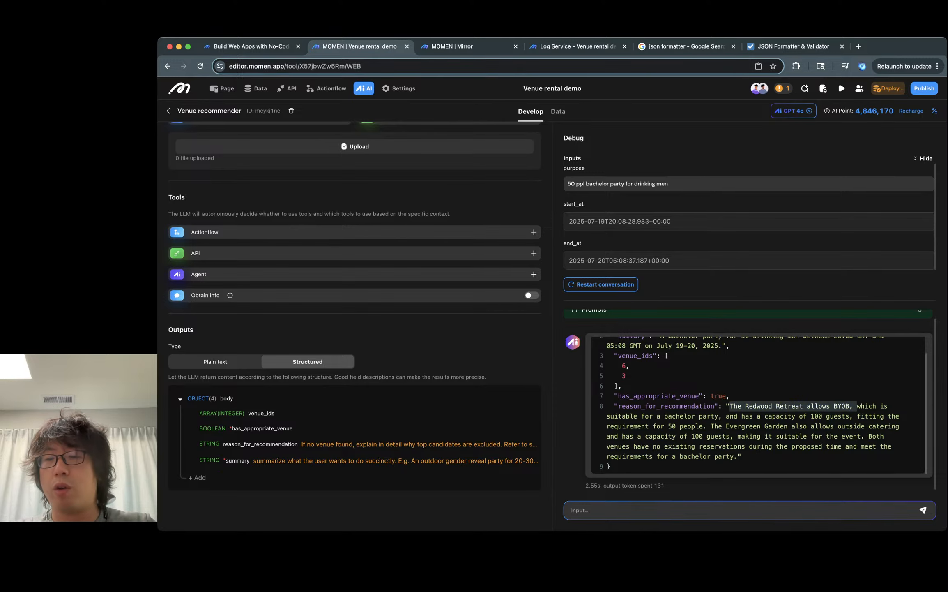
double_click(841, 406)
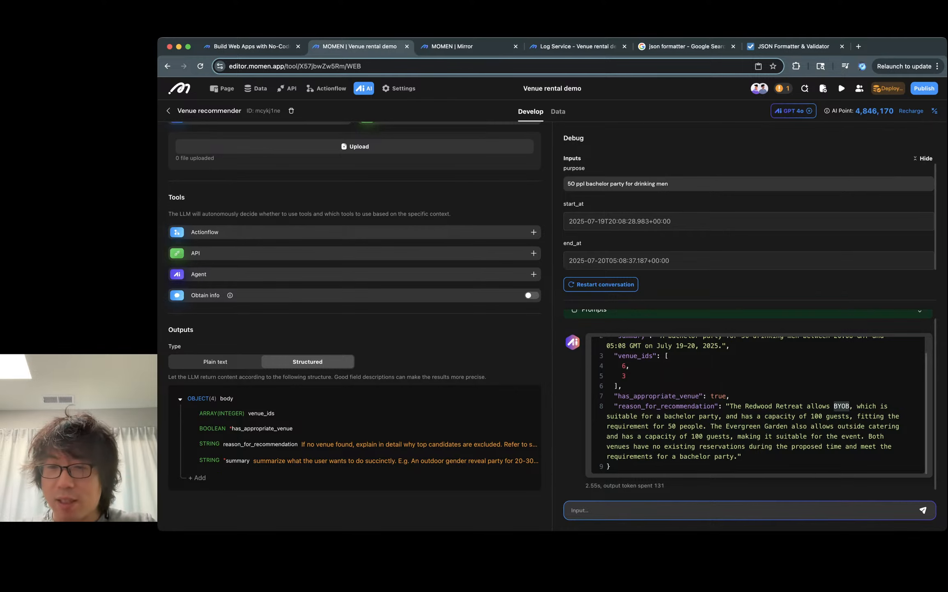
click(699, 426)
double_click(783, 416)
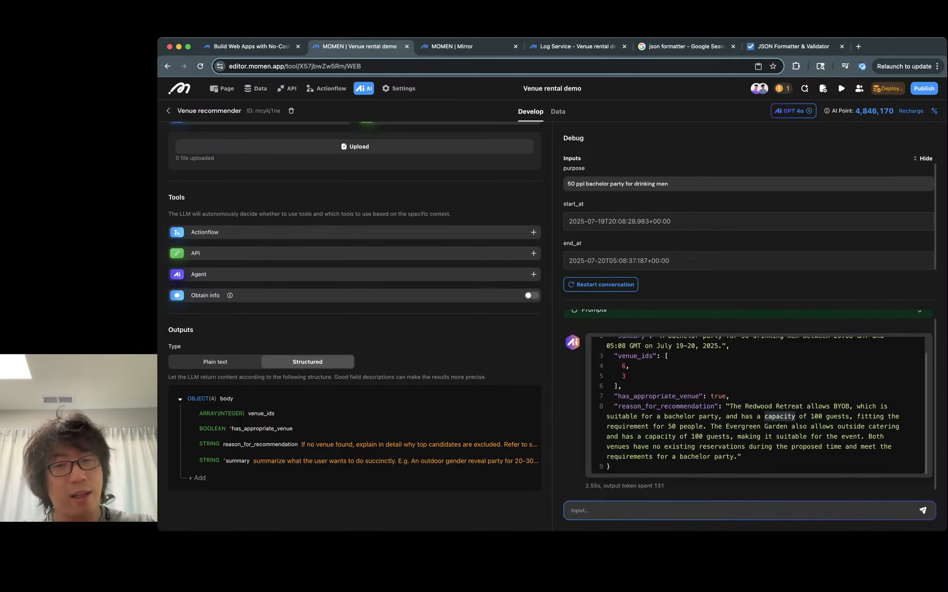
click(832, 405)
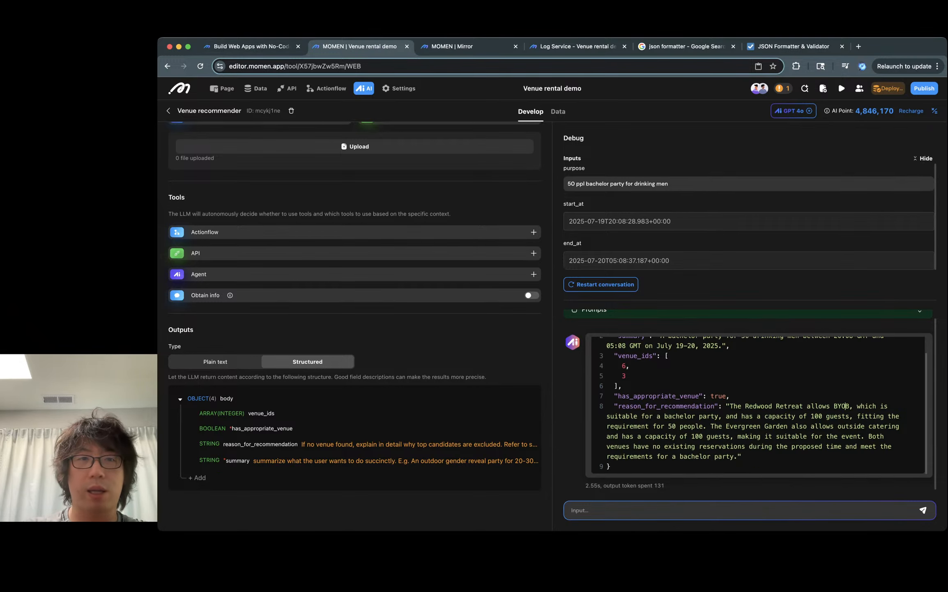
scroll(355, 309, up, 5)
- Copy the purpose text into the preview app's venue purpose field
key(ctrl+Tab)
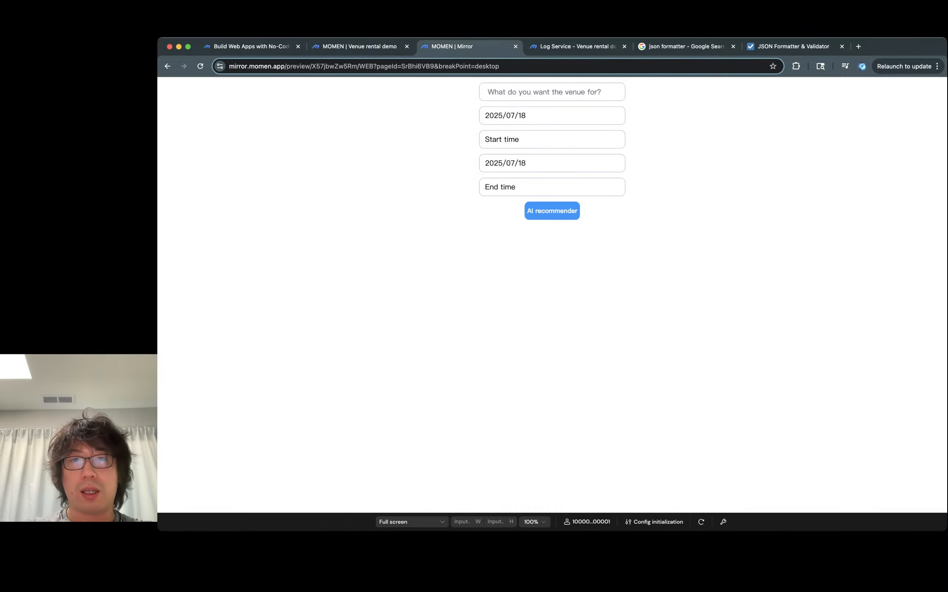
key(ctrl+shift+Tab)
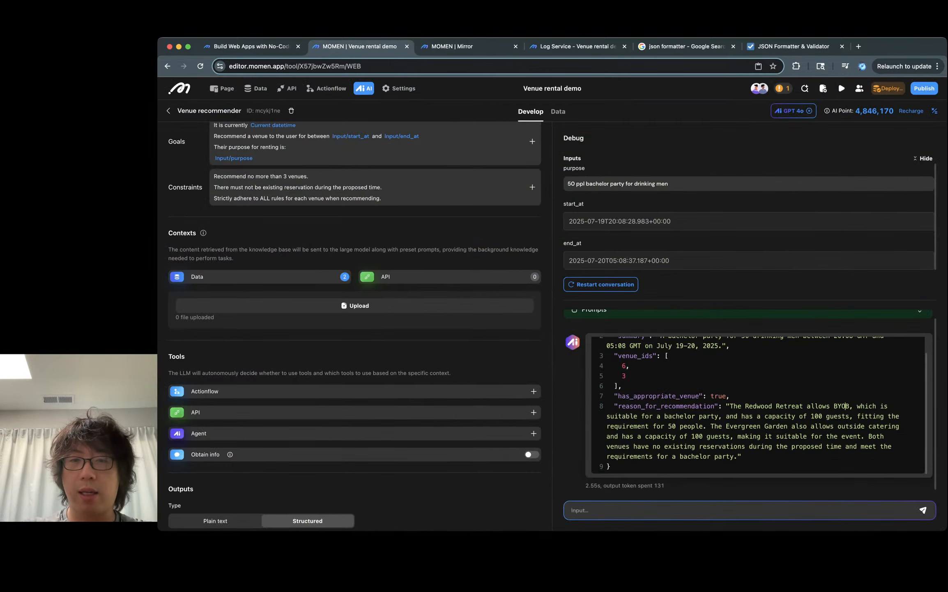
drag(668, 183, 567, 183)
key(ctrl+Tab)
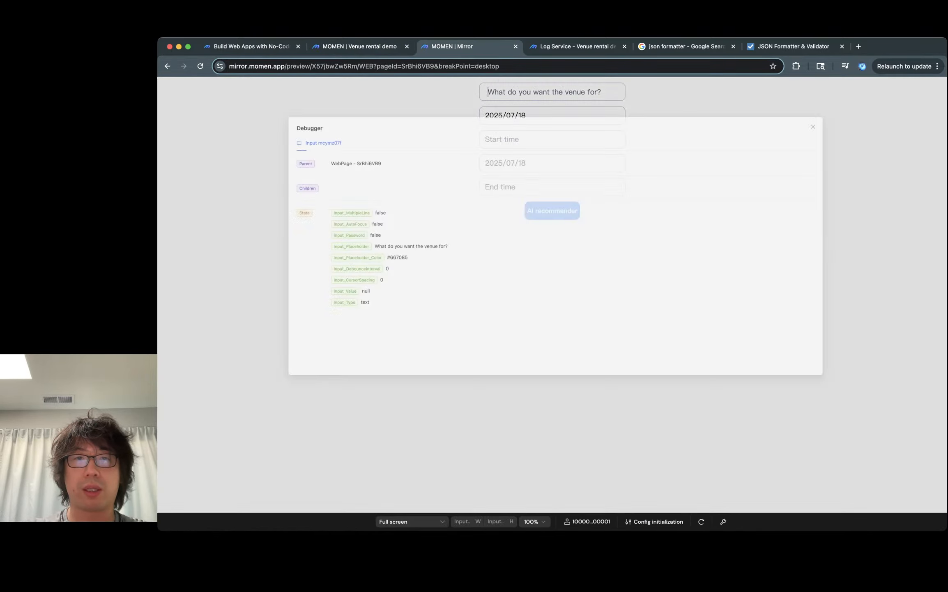
key(Escape)
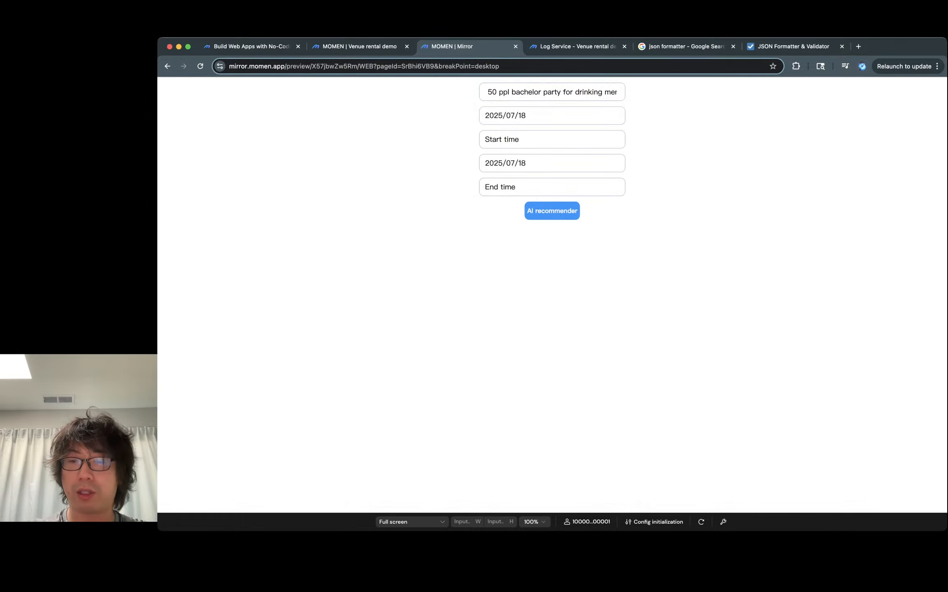
click(723, 521)
click(925, 122)
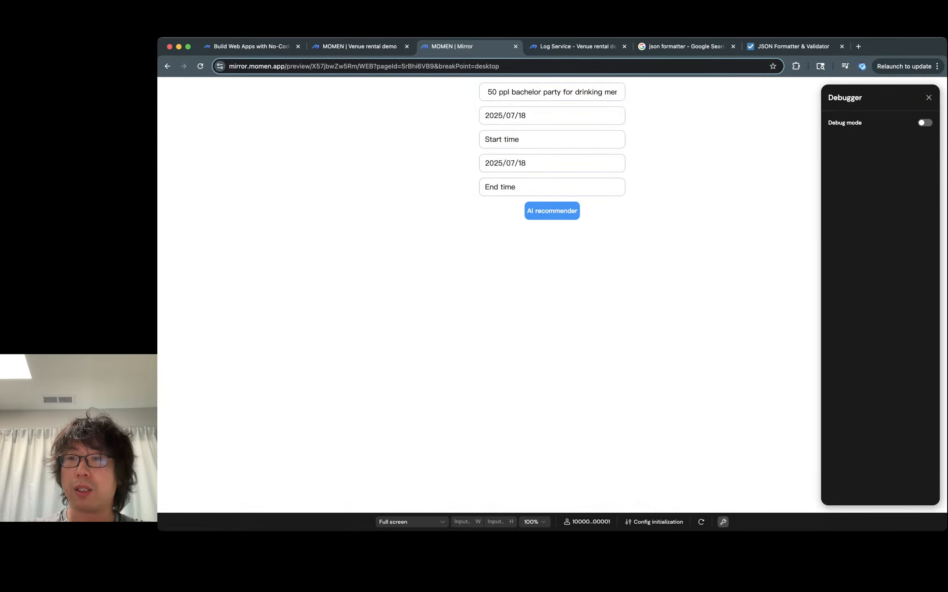
key(Escape)
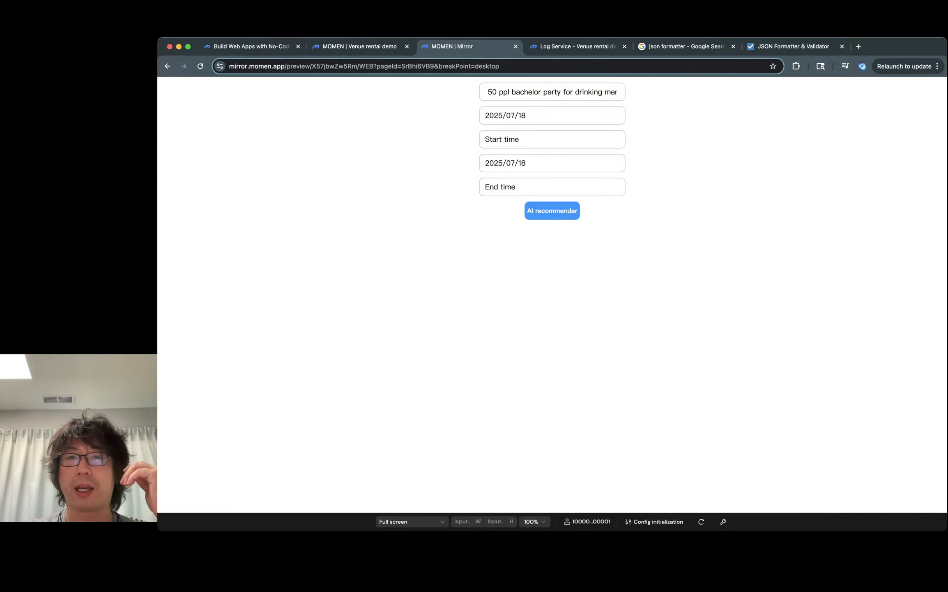
- Set the start time in the preview app to 18:00
click(551, 139)
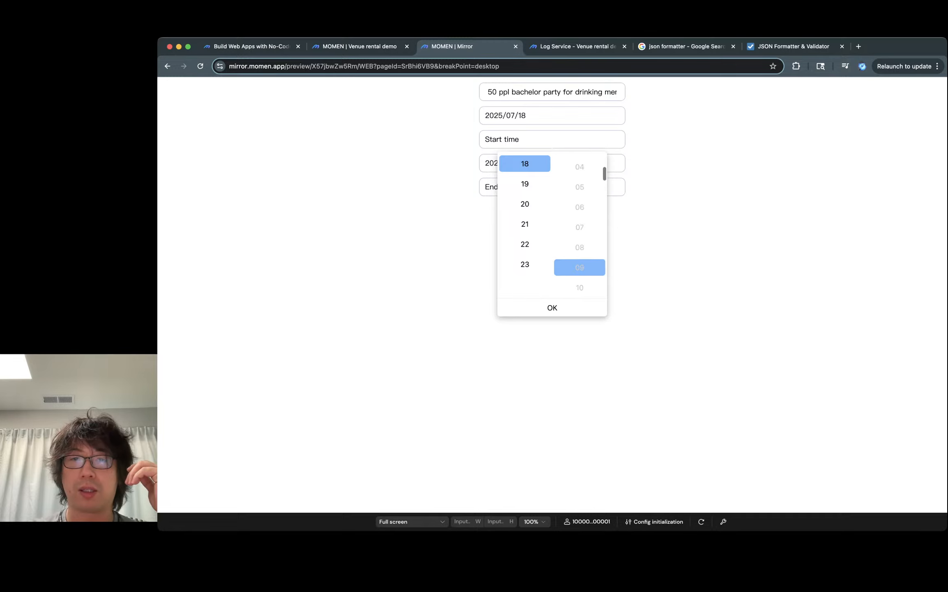
scroll(580, 226, up, 3)
scroll(525, 226, up, 3)
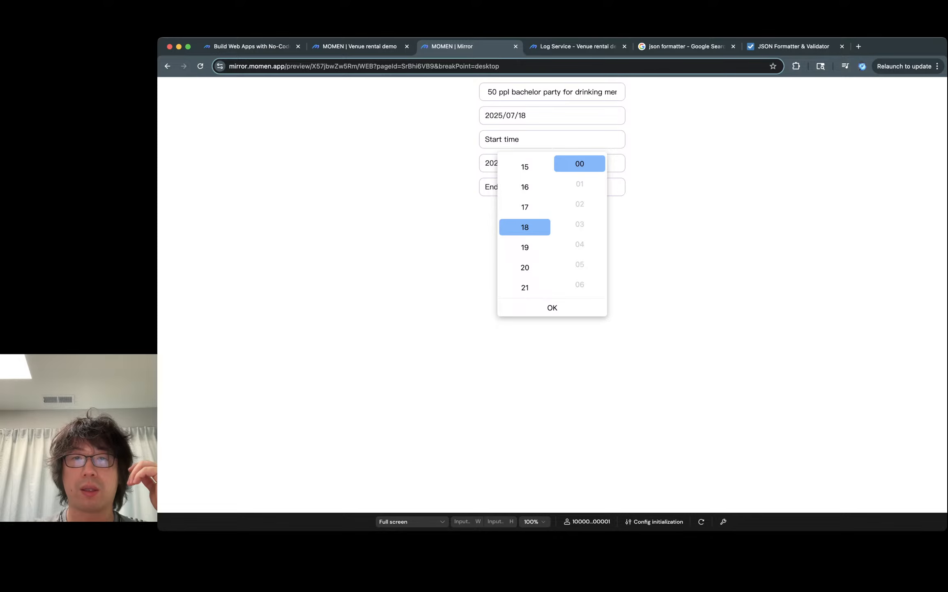
click(552, 308)
click(552, 139)
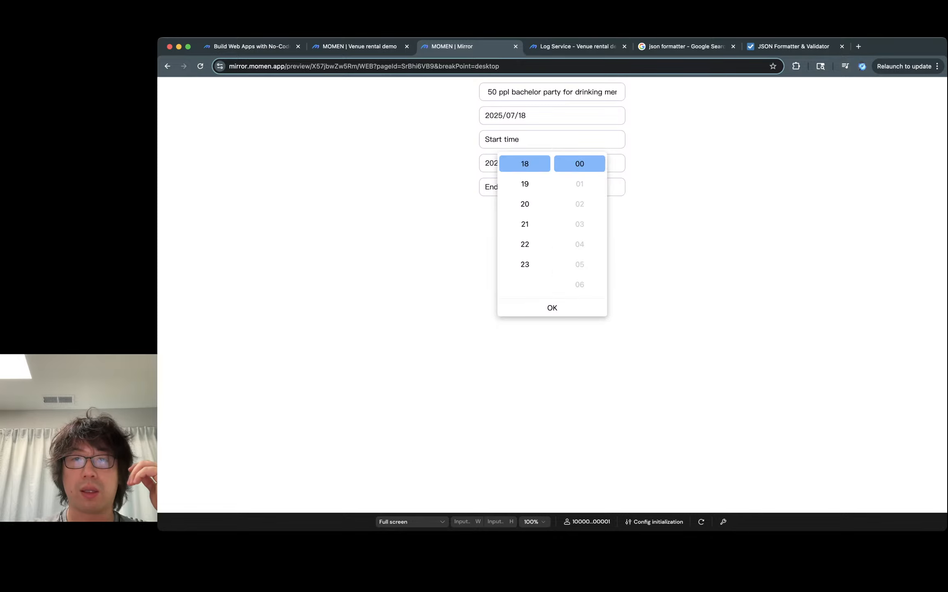
click(552, 308)
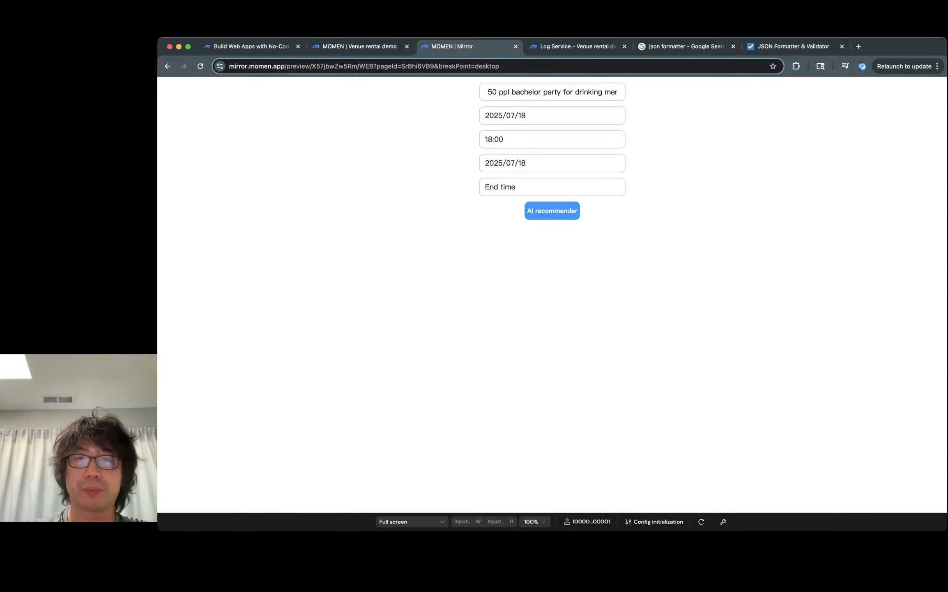
- Set the end time in the preview app to 23:30
click(519, 187)
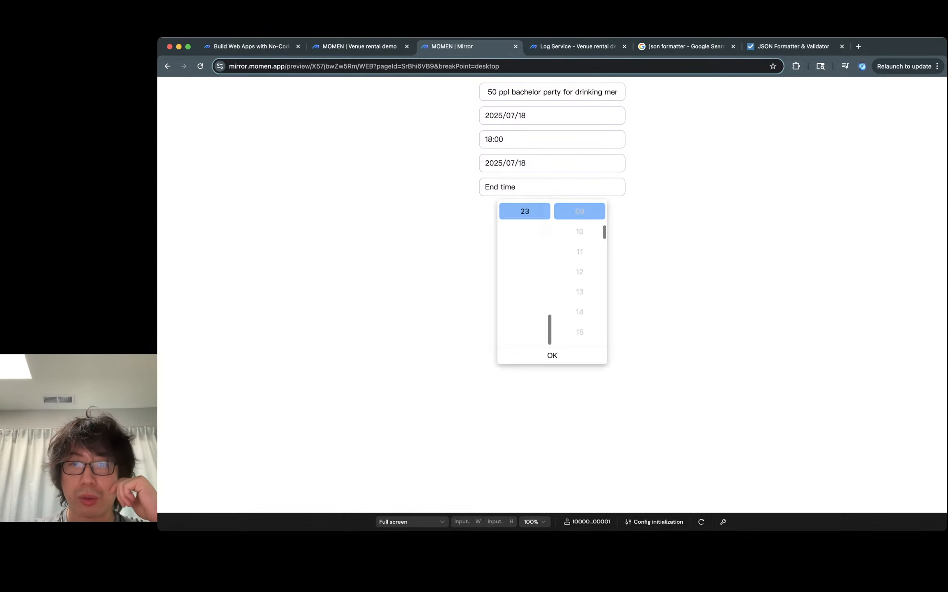
scroll(524, 255, up, 2)
scroll(525, 255, down, 1)
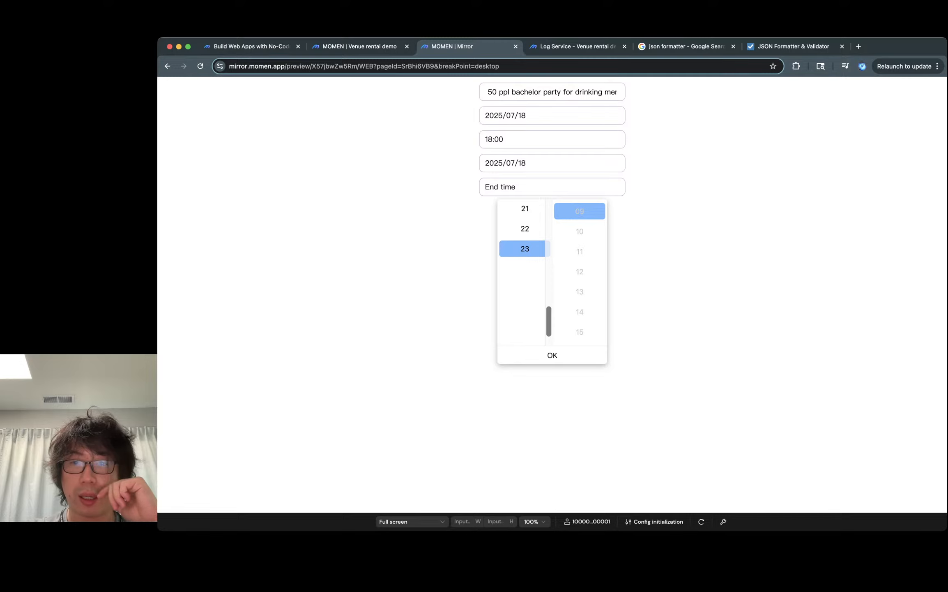
scroll(579, 272, up, 3)
scroll(580, 271, down, 6)
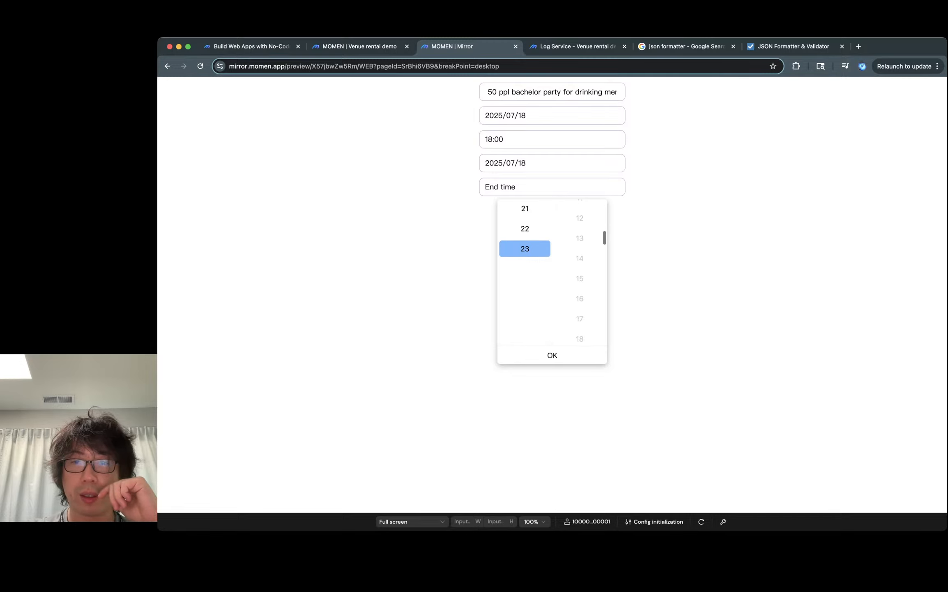
scroll(579, 263, down, 10)
scroll(580, 262, up, 3)
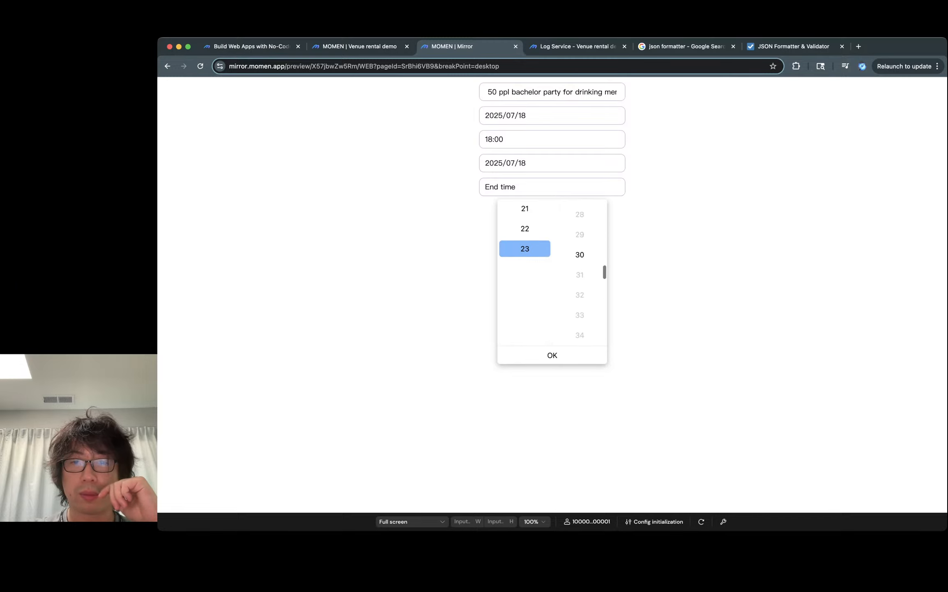
click(580, 254)
click(552, 355)
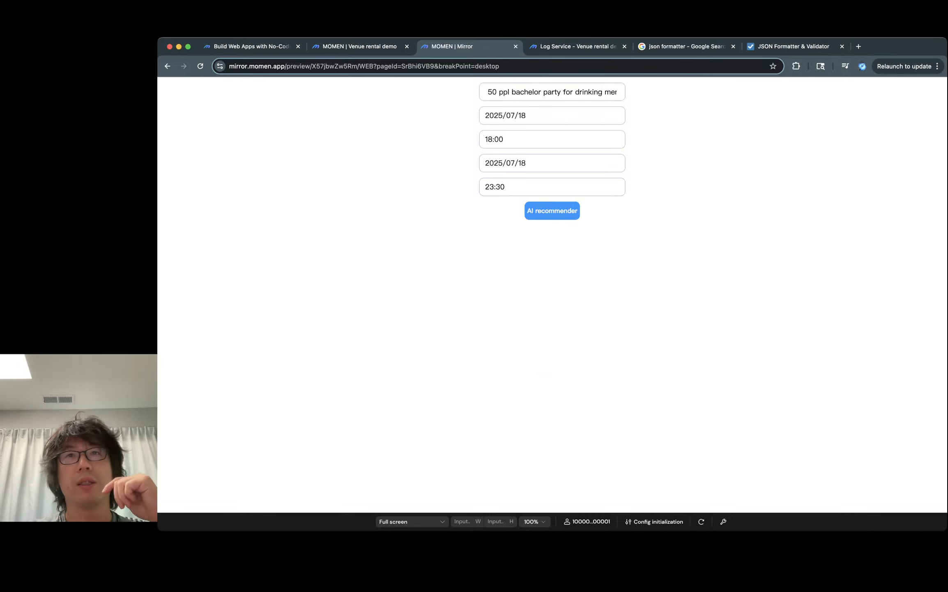
- Run the AI recommender in the preview app and read the returned reasoning and venue cards
click(552, 211)
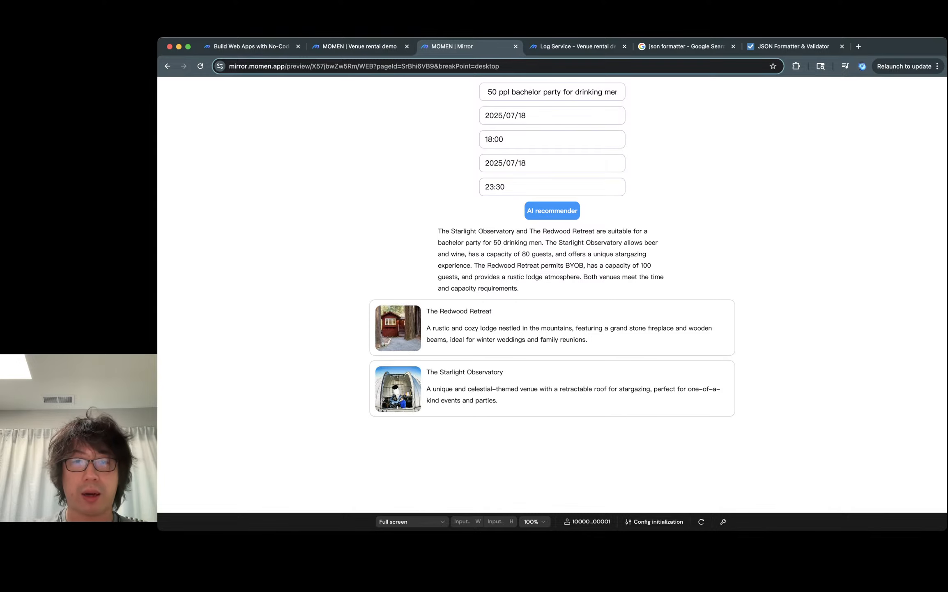
triple_click(516, 243)
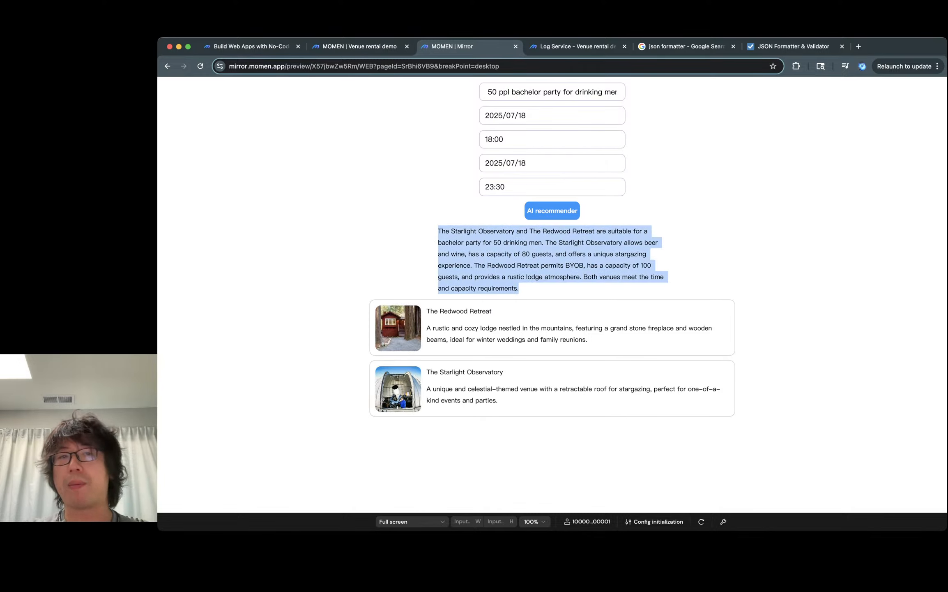
click(515, 242)
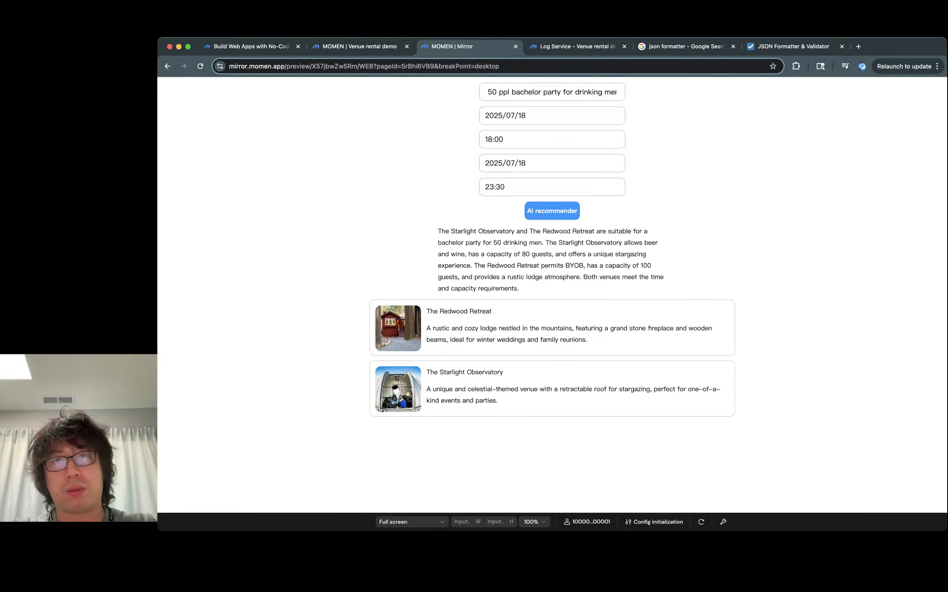
- In the editor, add an on-click action to the recommended venue list item that navigates to Pages 2
key(ctrl+shift+Tab)
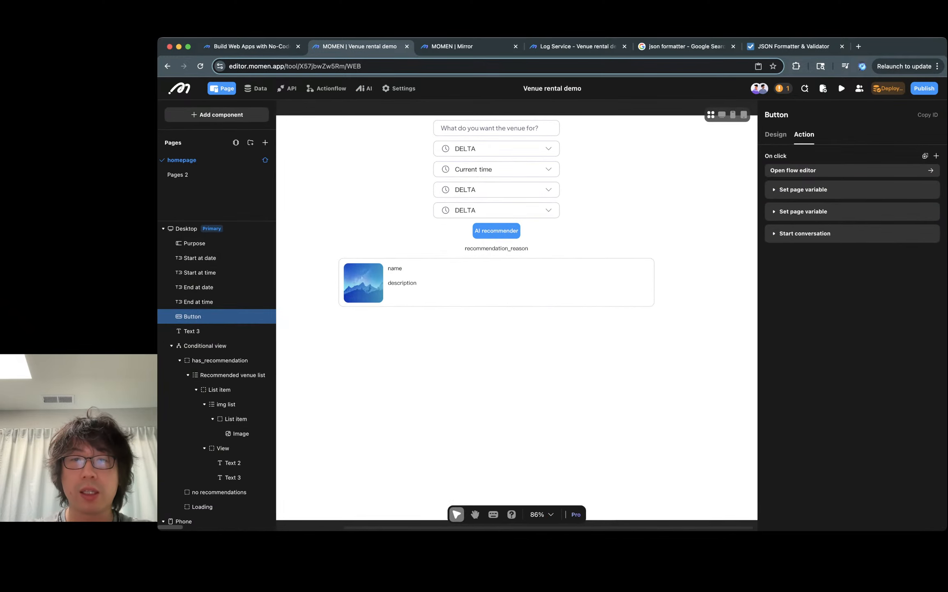
click(519, 290)
click(518, 349)
click(518, 290)
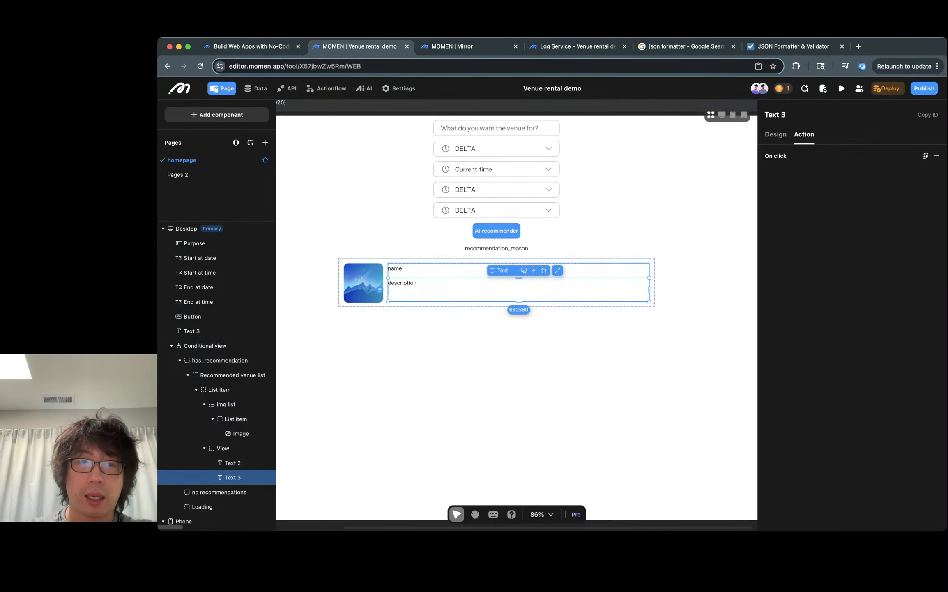
click(518, 304)
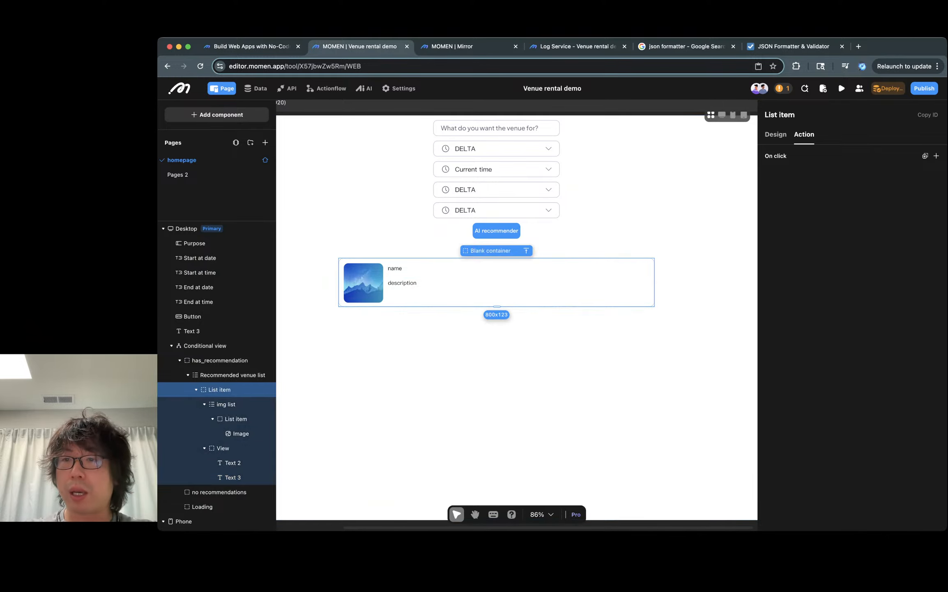
click(936, 156)
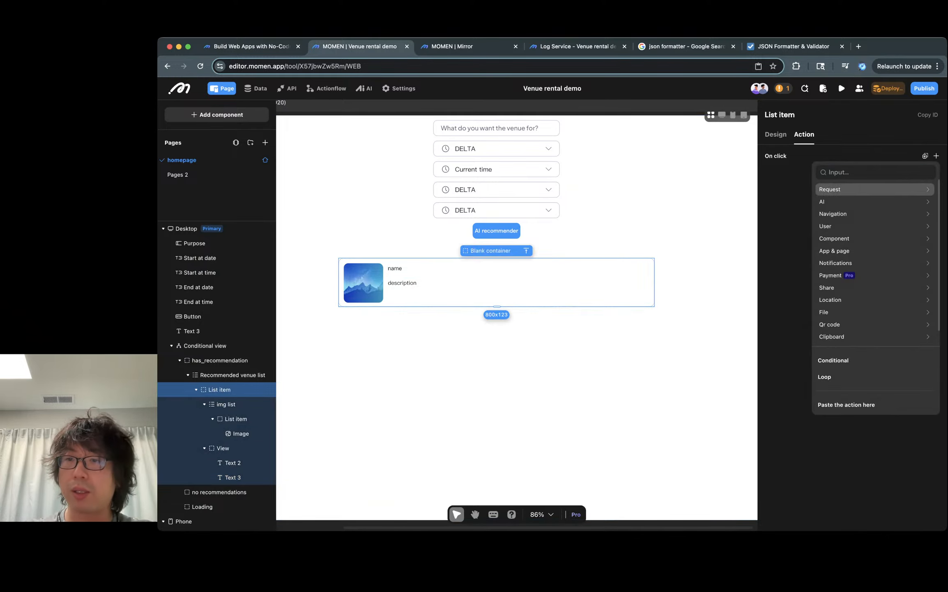
click(876, 172)
text(naviga)
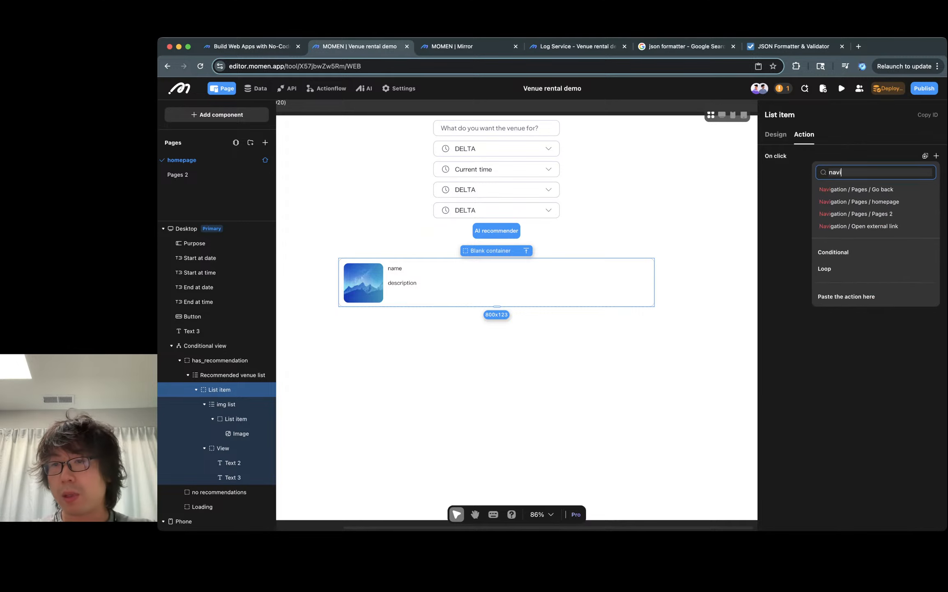
key(Down)
key(Down)
click(875, 214)
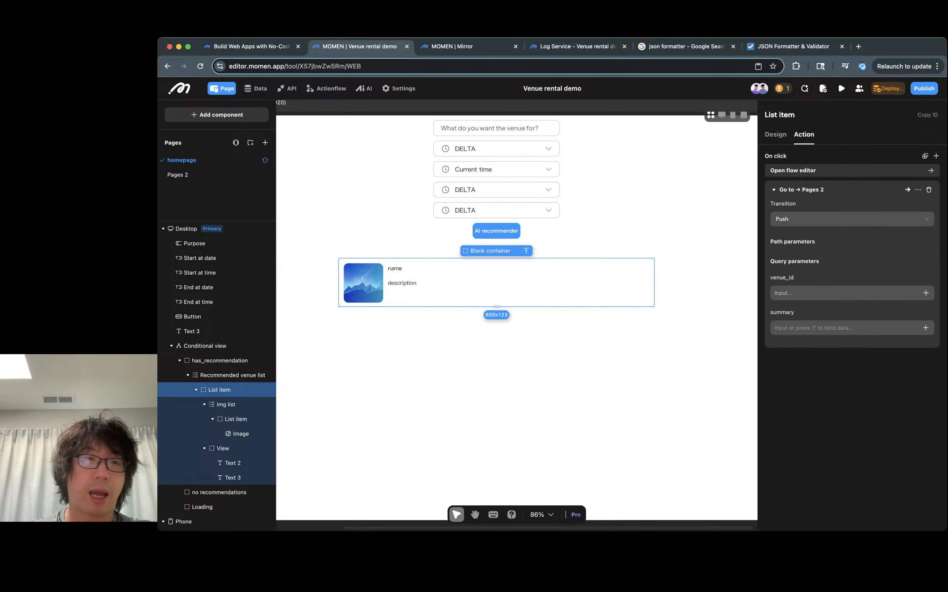
- Rename the second page to booking
click(177, 174)
double_click(178, 175)
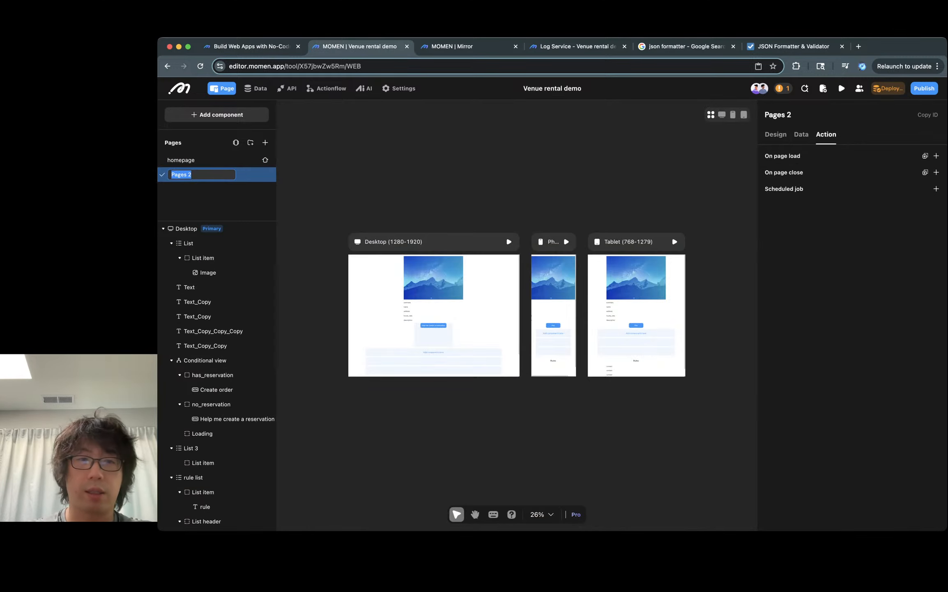
text(venue)
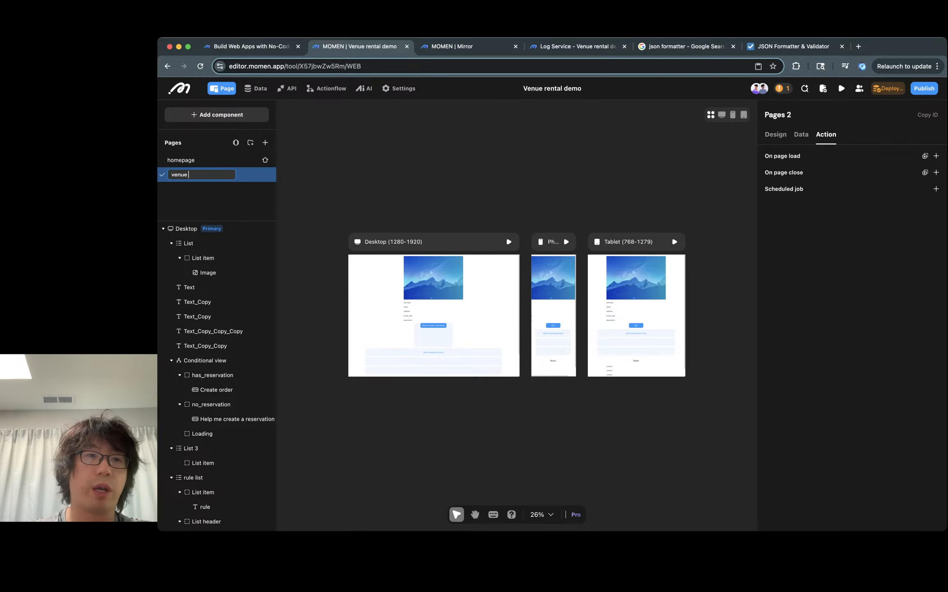
key(super+a)
text(booking)
key(Return)
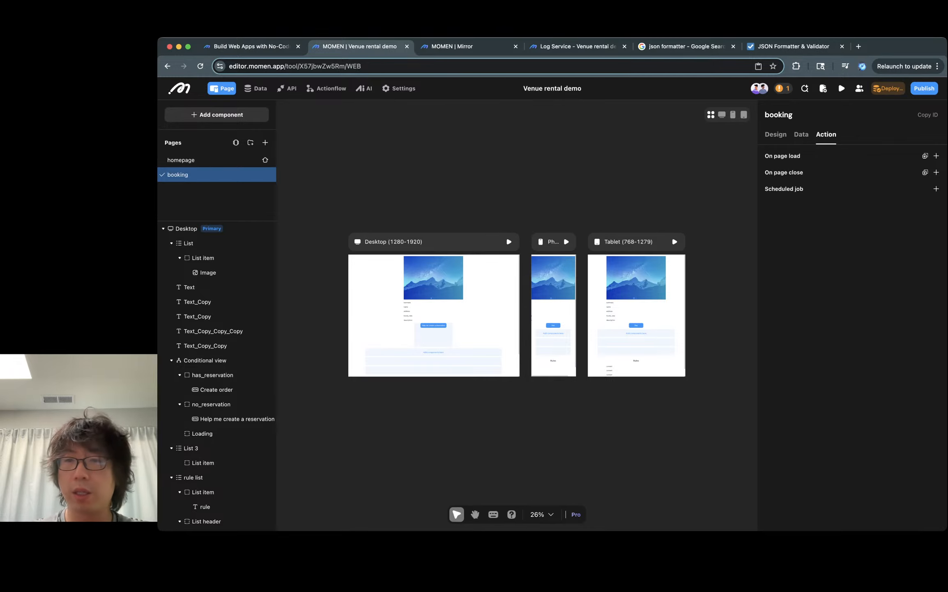
- Bind the navigation's venue_id query parameter to the current recommended venue list item's id
click(199, 160)
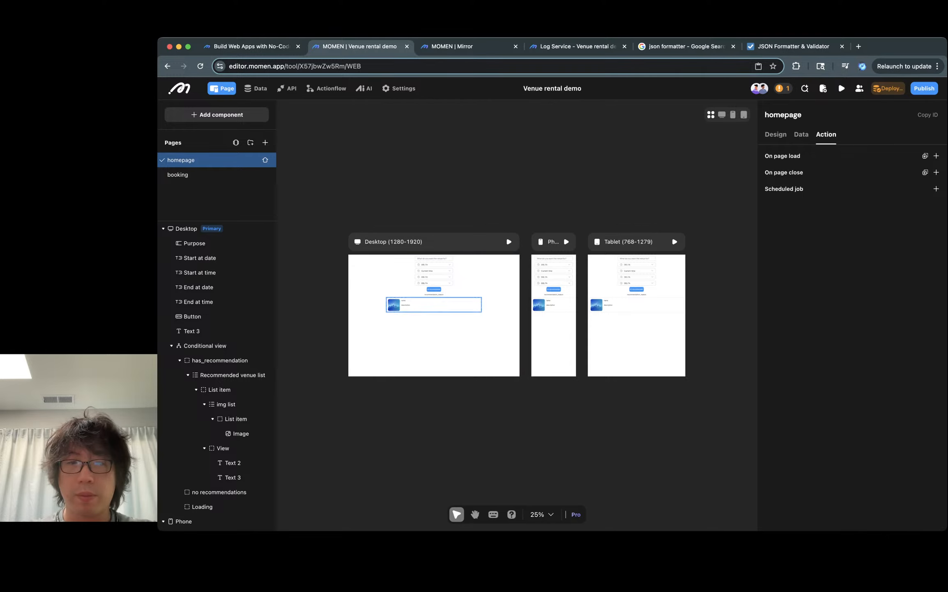
scroll(451, 307, up, 10)
click(451, 306)
click(435, 289)
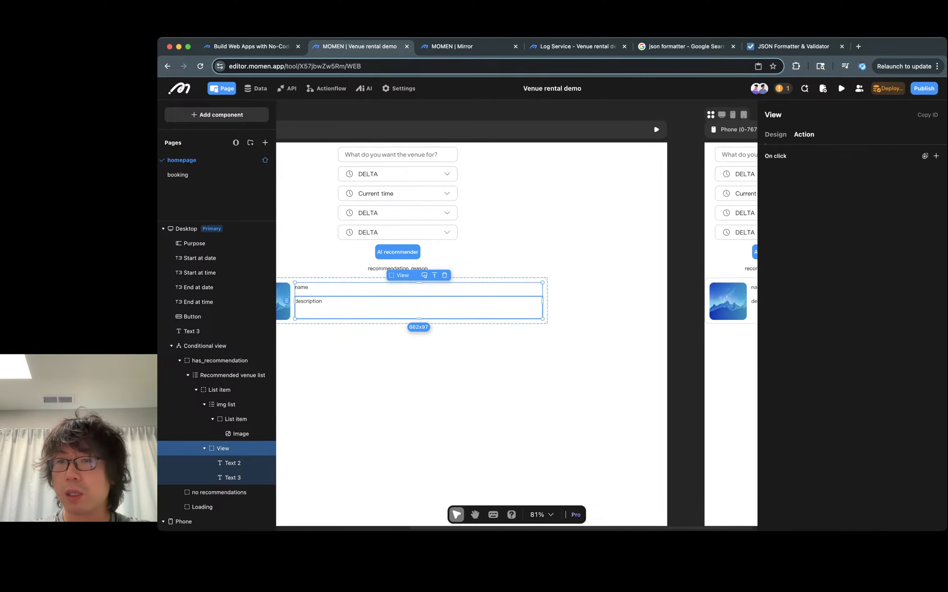
click(435, 275)
click(774, 189)
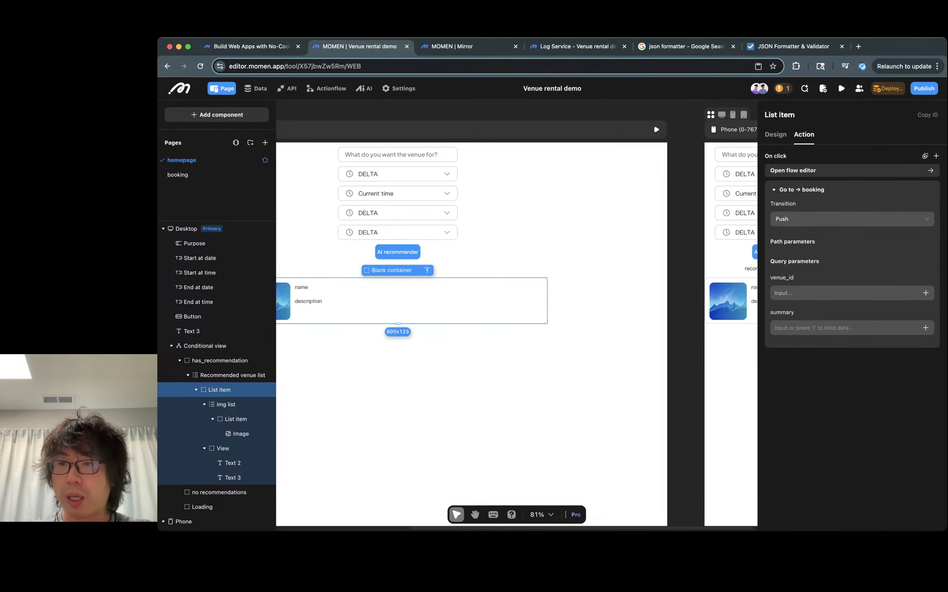
click(925, 292)
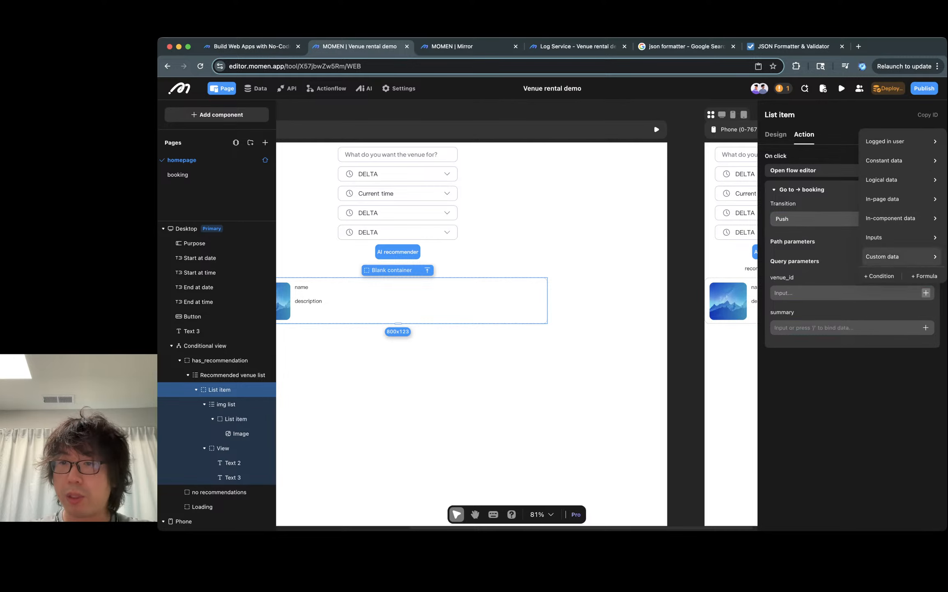
mouse_move(896, 237)
mouse_move(896, 218)
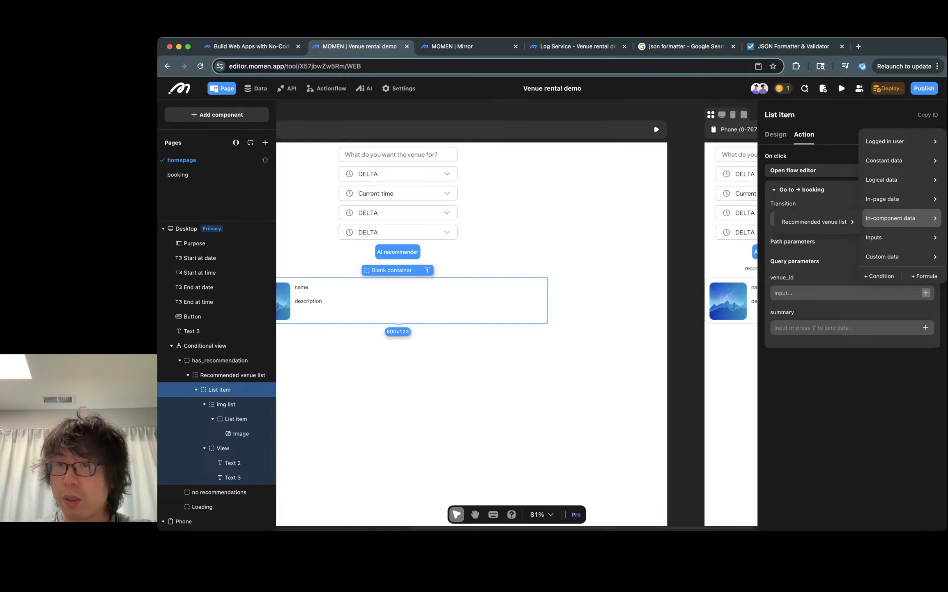
mouse_move(814, 221)
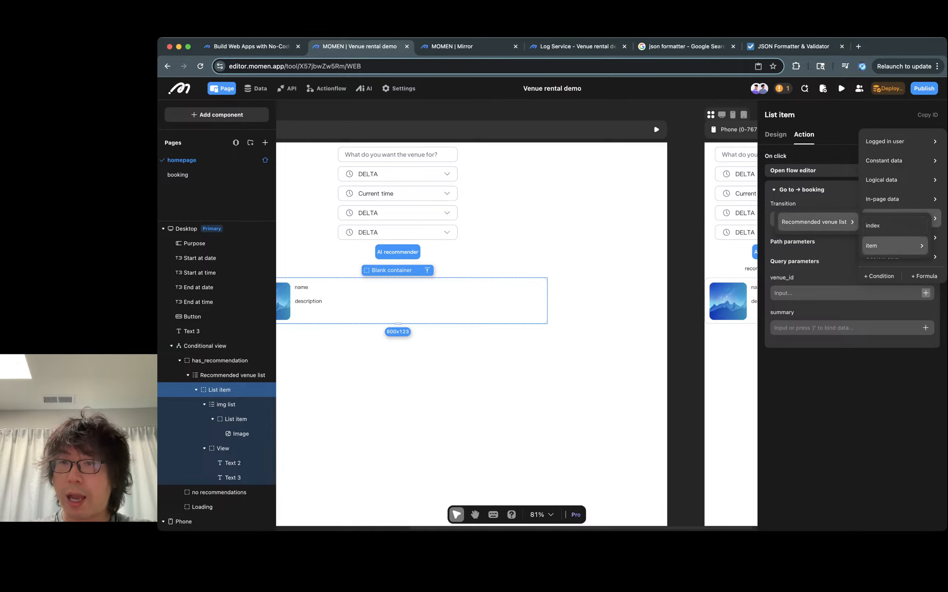
click(799, 249)
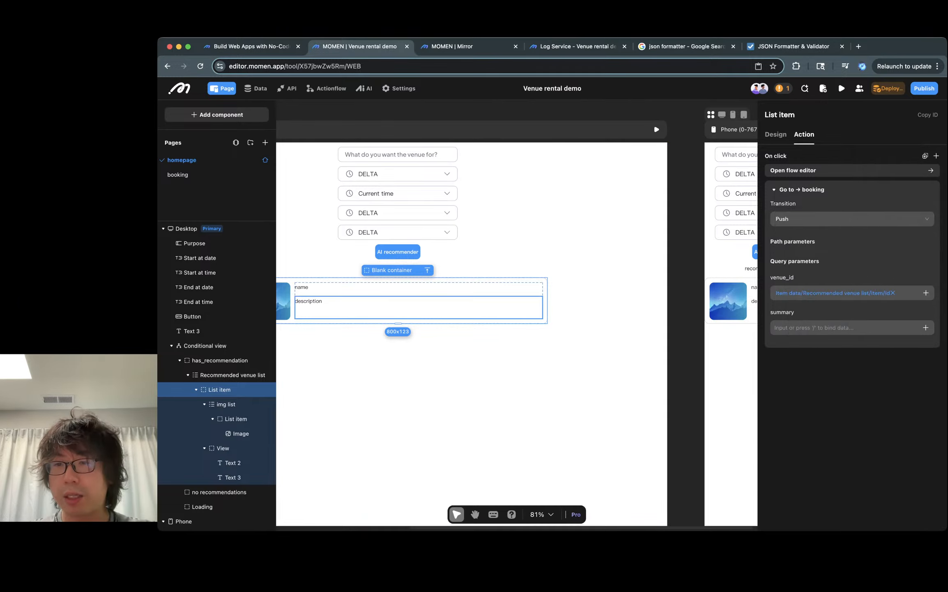
click(815, 327)
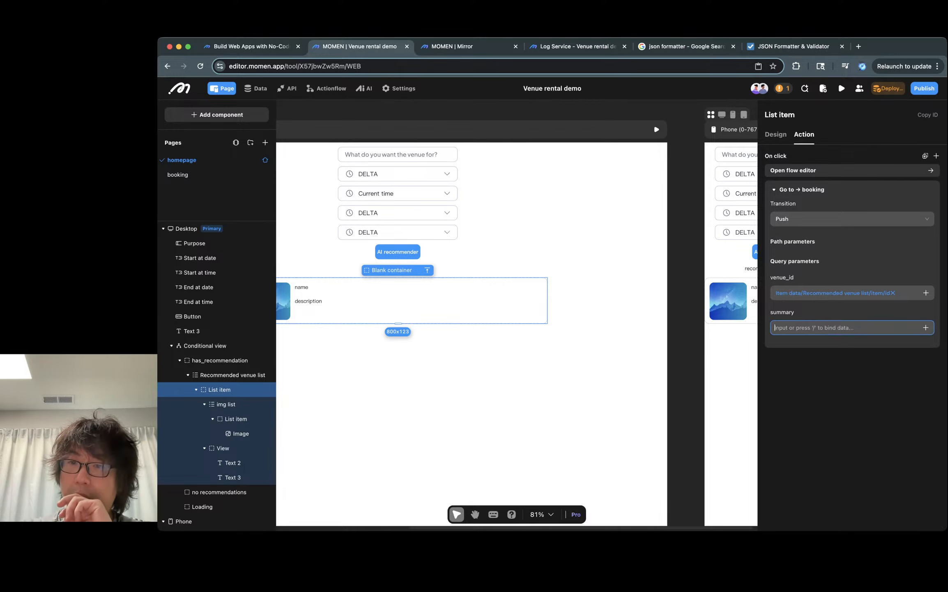
- Add a text page variable named booking_summary to the homepage
click(653, 123)
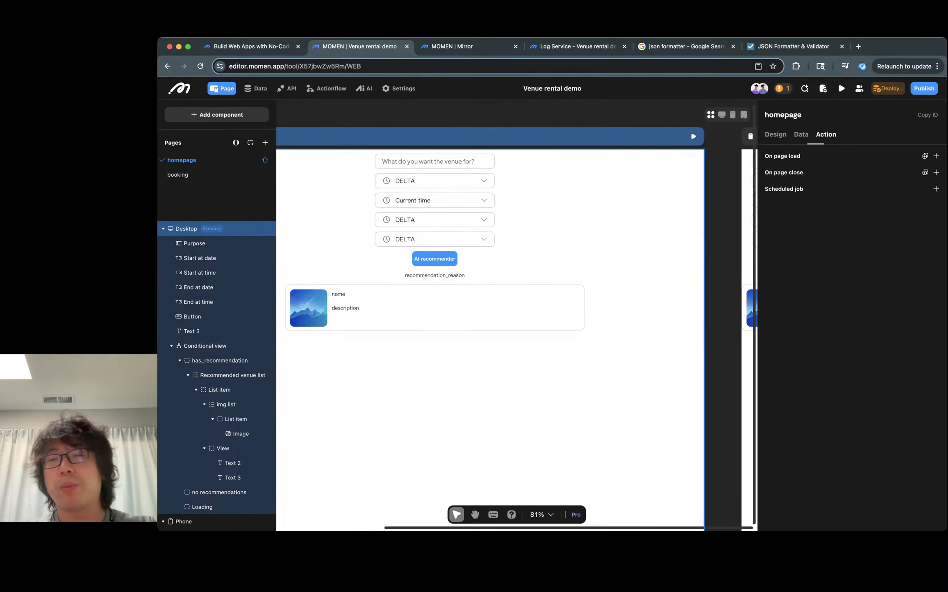
click(801, 135)
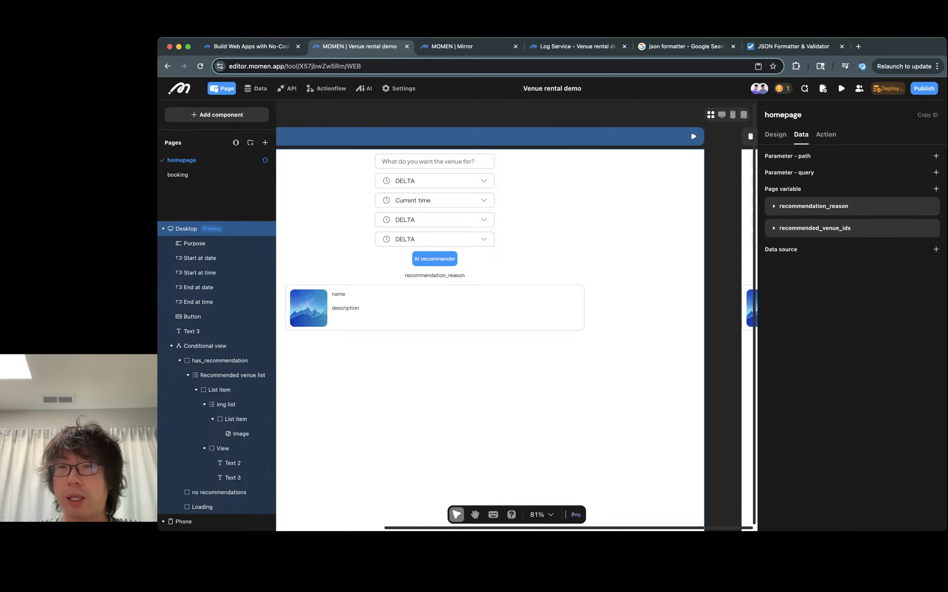
click(936, 189)
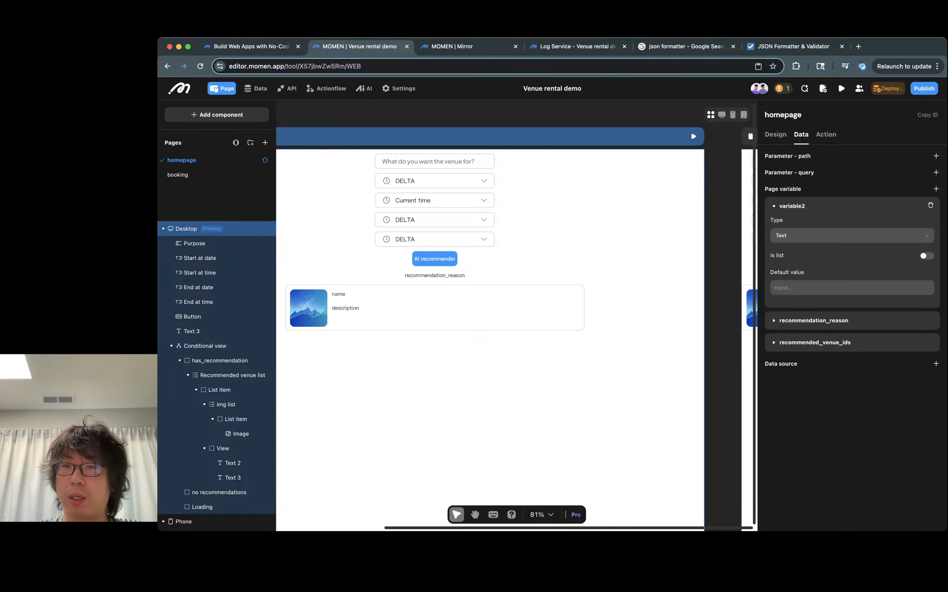
click(800, 206)
double_click(800, 206)
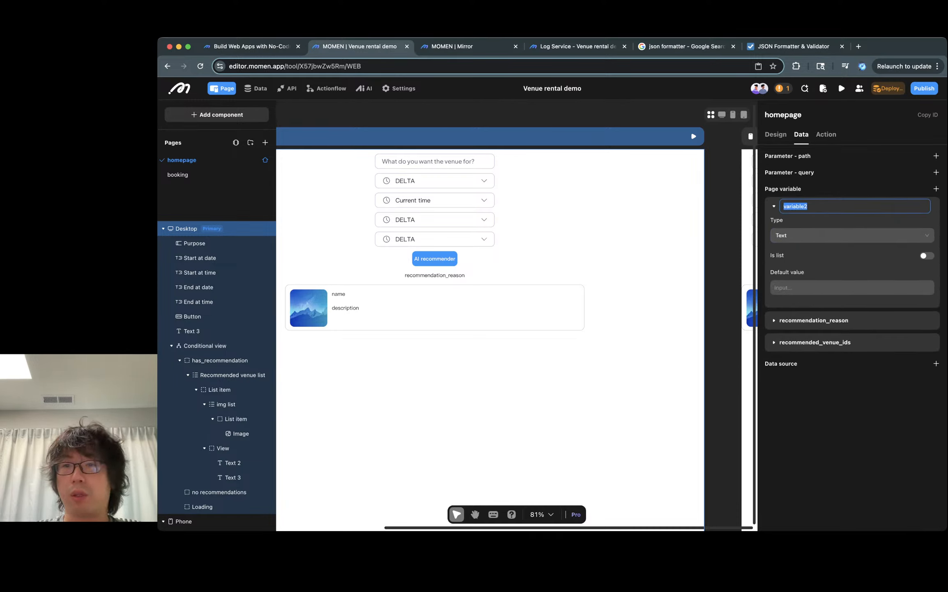
key(BackSpace)
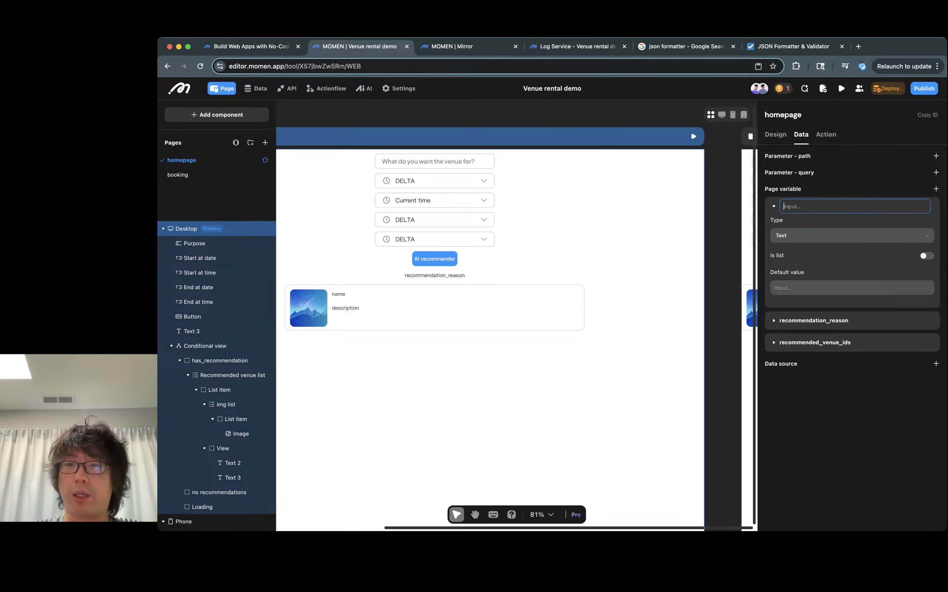
text(Booking summary)
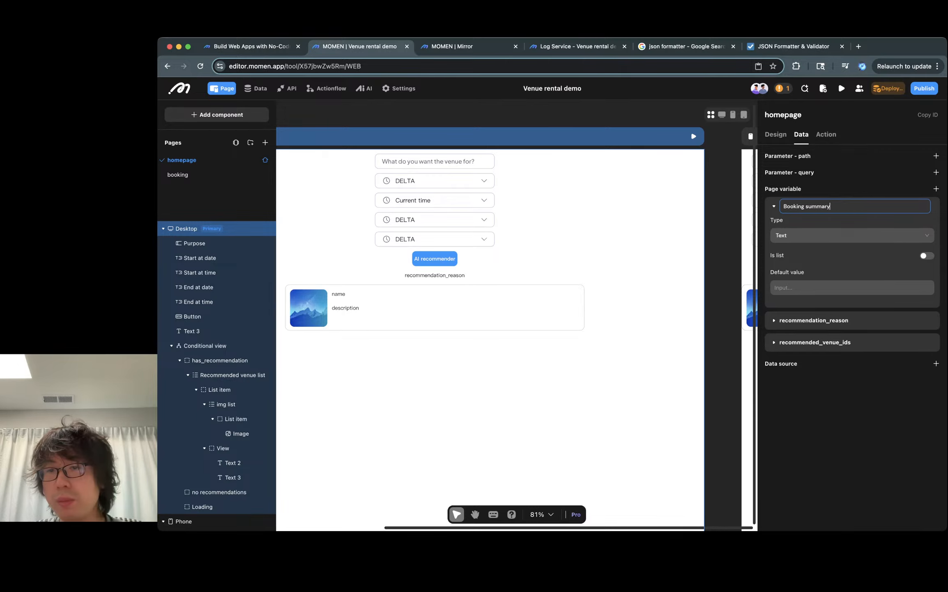
key(Tab)
key(shift+Tab)
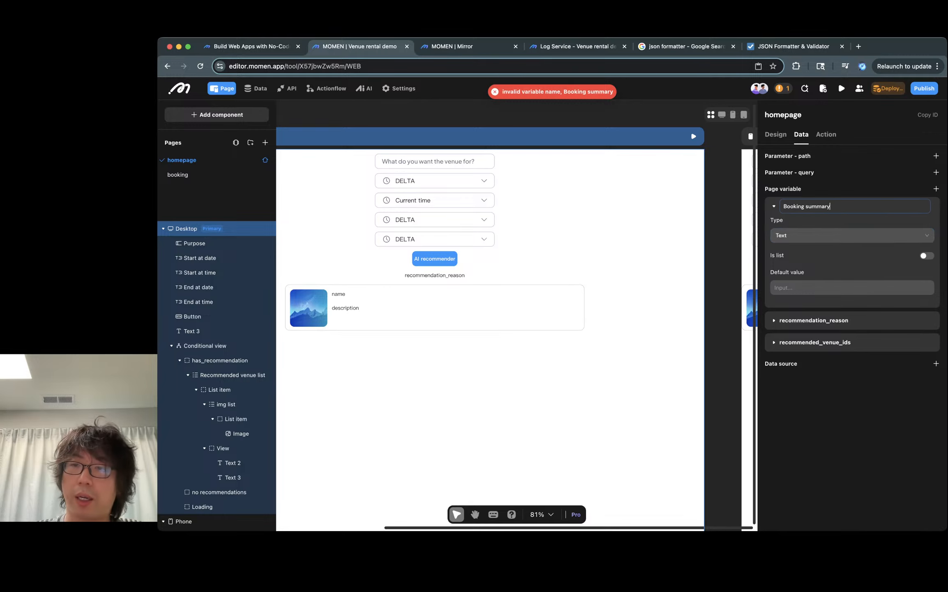
text(Bookingsummary)
key(Left)
key(Left)
key(Left)
key(Left)
key(Left)
key(Left)
key(Left)
text(_)
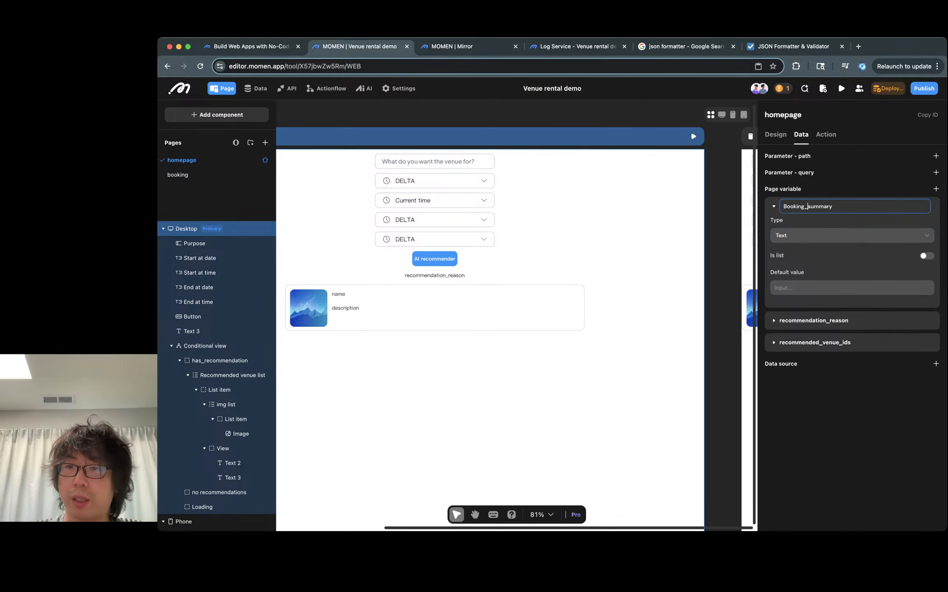
key(BackSpace)
text(b)
key(Return)
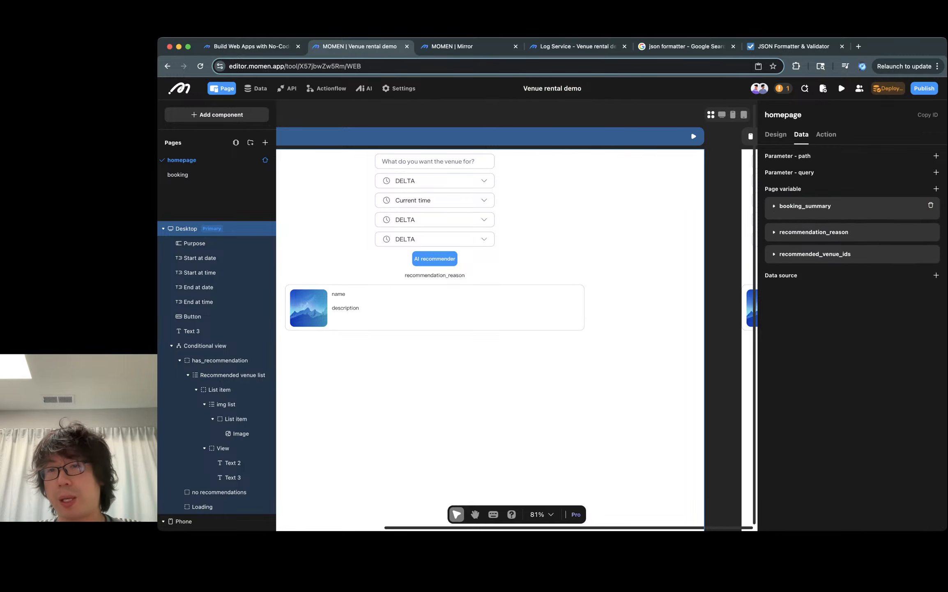
click(774, 206)
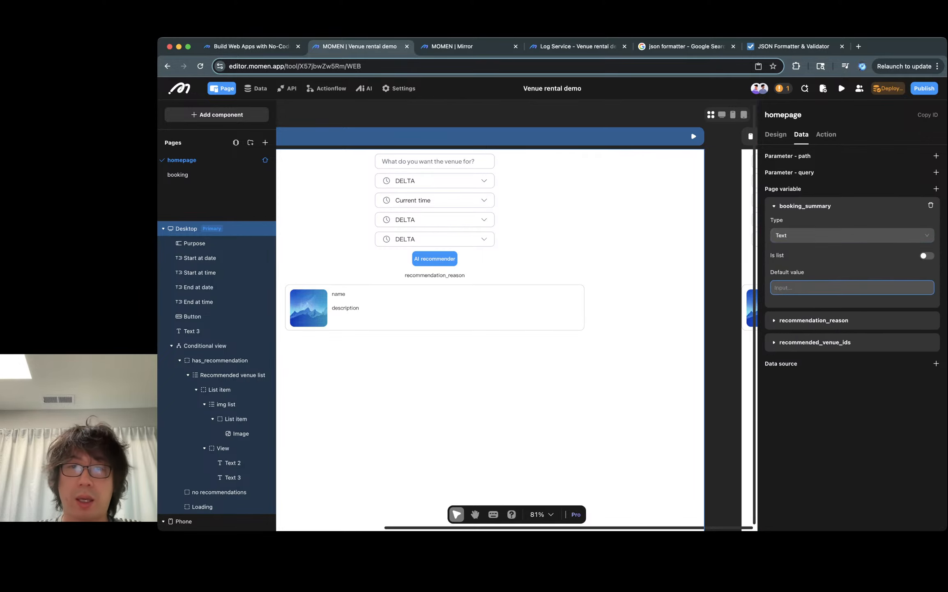
- In the AI recommender button's on-click flow, add a first Set page variable action that assigns Null to booking_summary
click(434, 258)
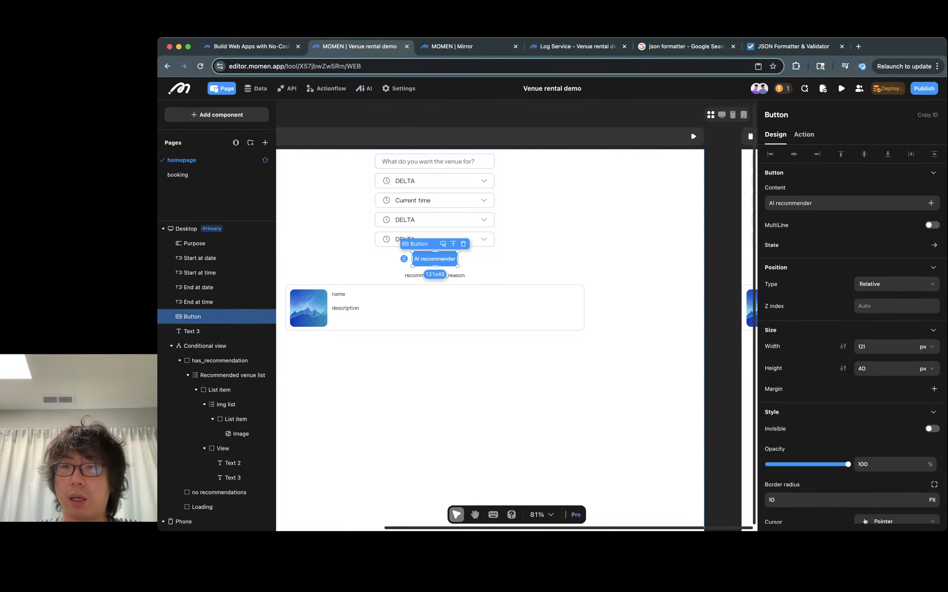
click(804, 135)
click(793, 170)
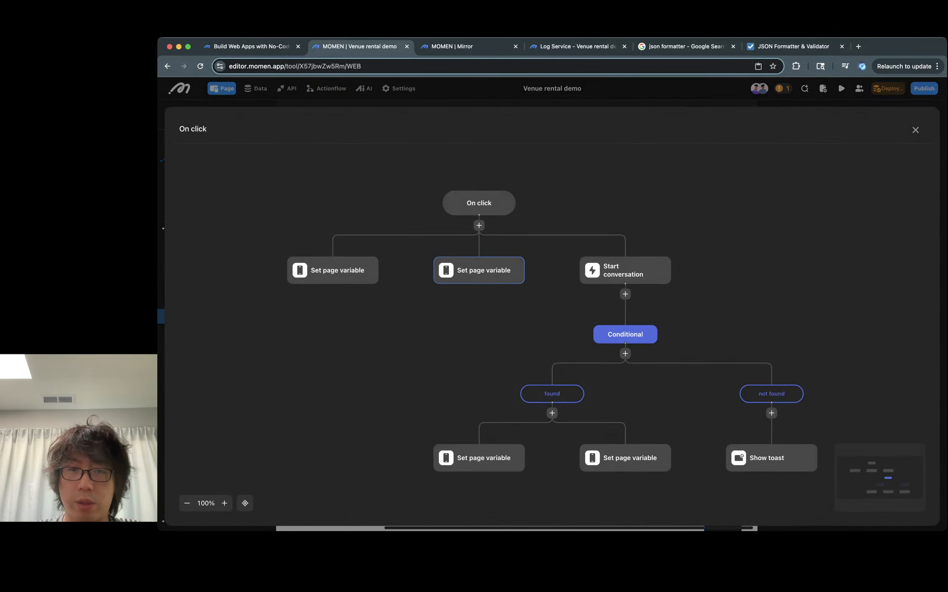
click(479, 225)
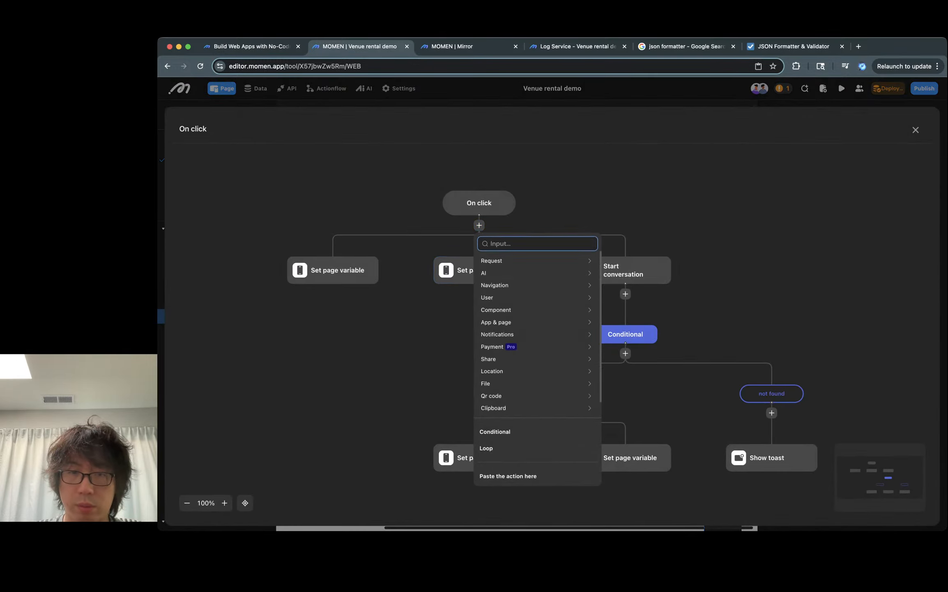
text(set page)
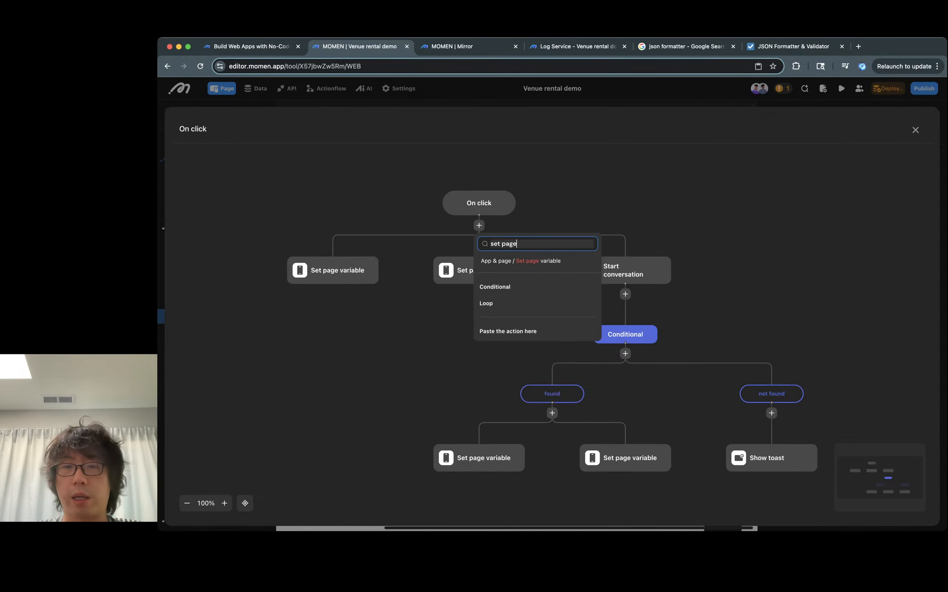
key(Return)
click(771, 269)
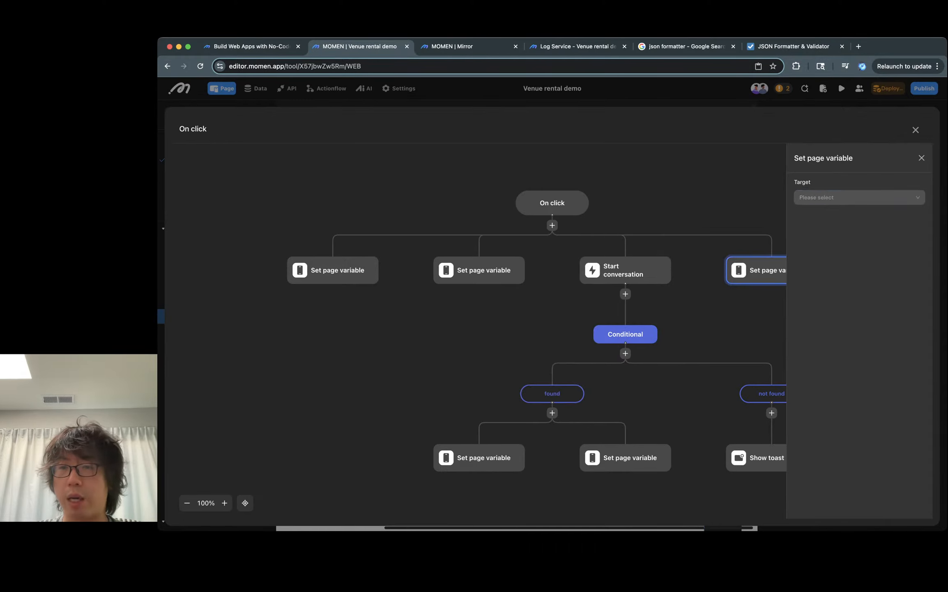
click(859, 197)
click(823, 244)
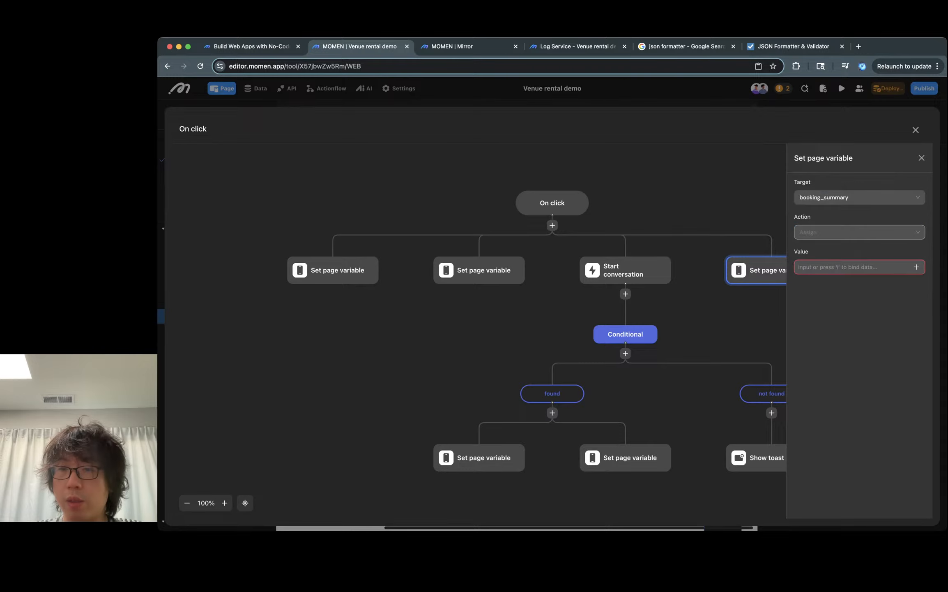
click(916, 266)
mouse_move(884, 153)
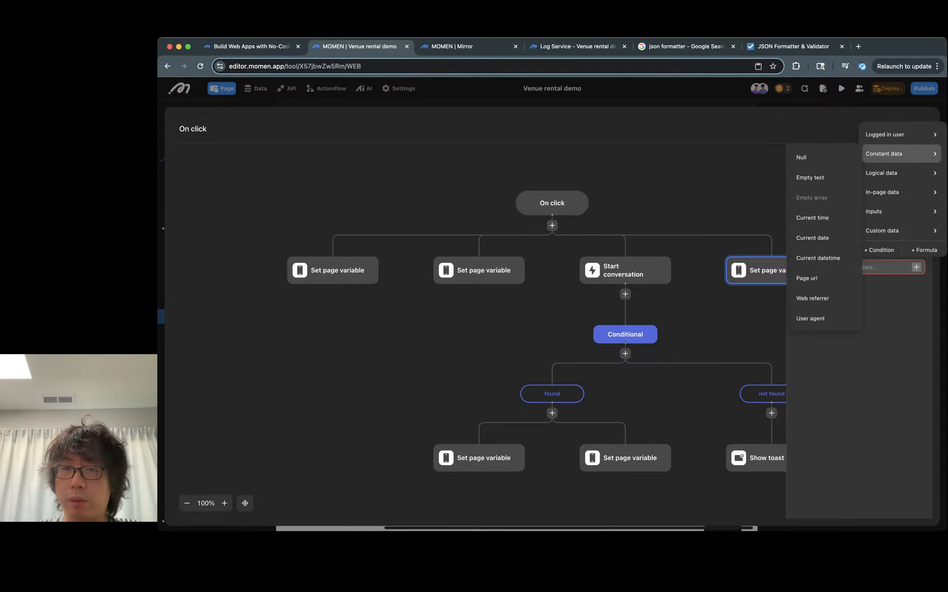
click(803, 155)
click(921, 157)
- In the found branch, add a Set page variable action assigning the Venue recommender's data summary to booking_summary
scroll(674, 288, down, 3)
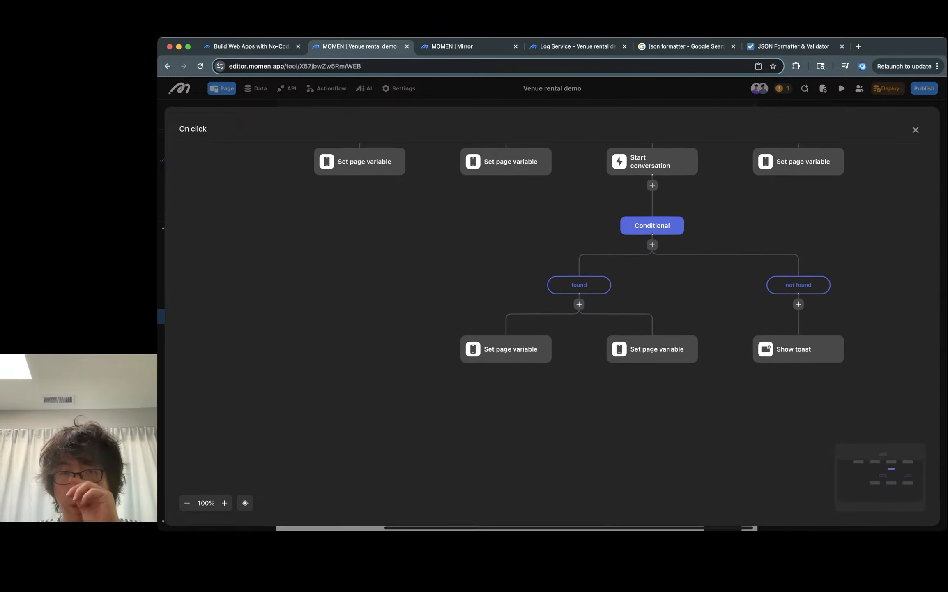
scroll(673, 287, right, 3)
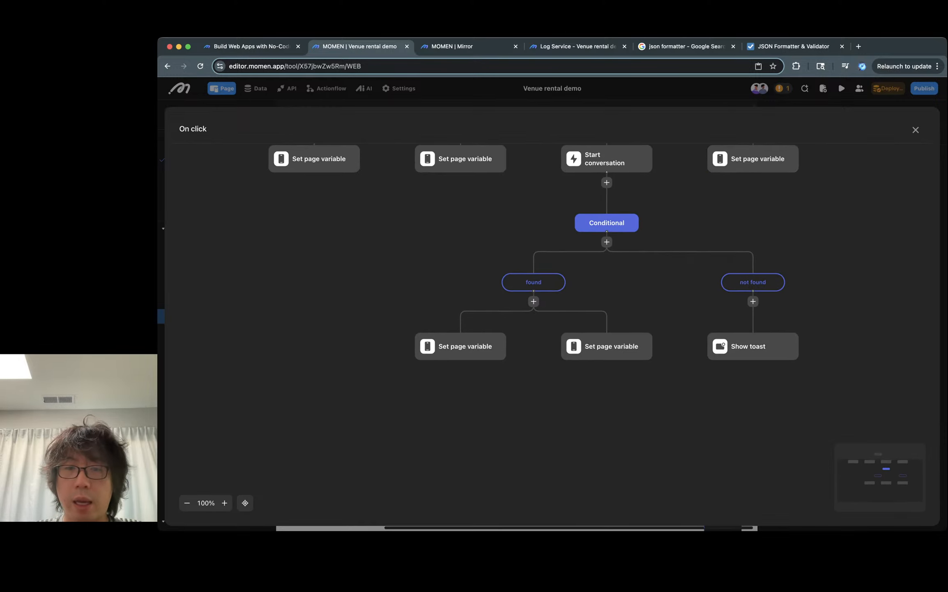
click(534, 302)
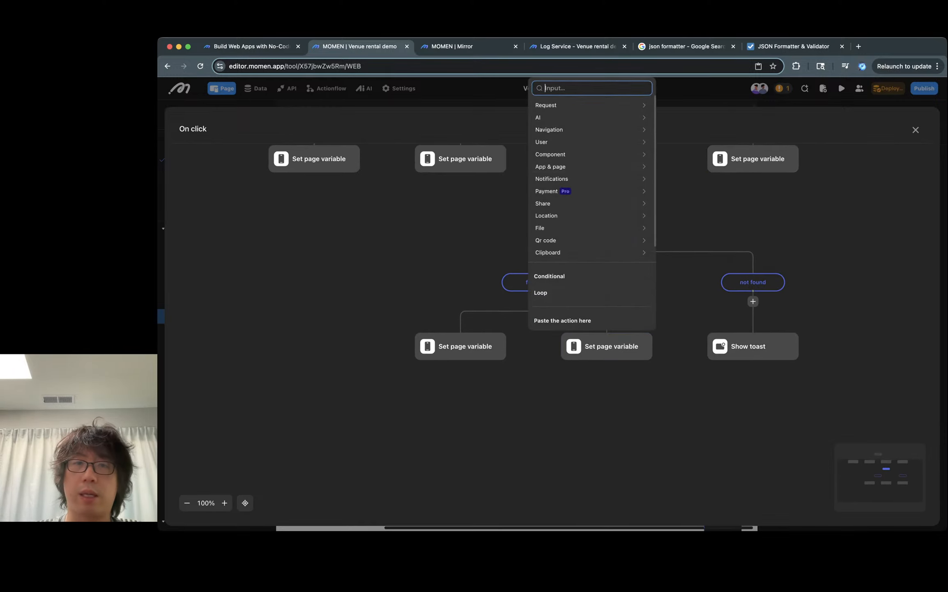
text(set page)
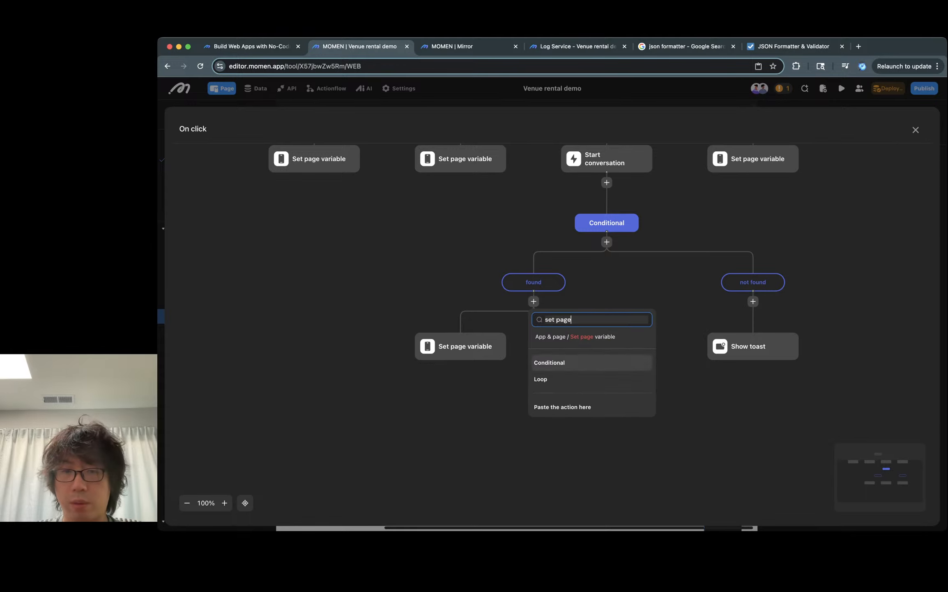
key(Return)
click(680, 347)
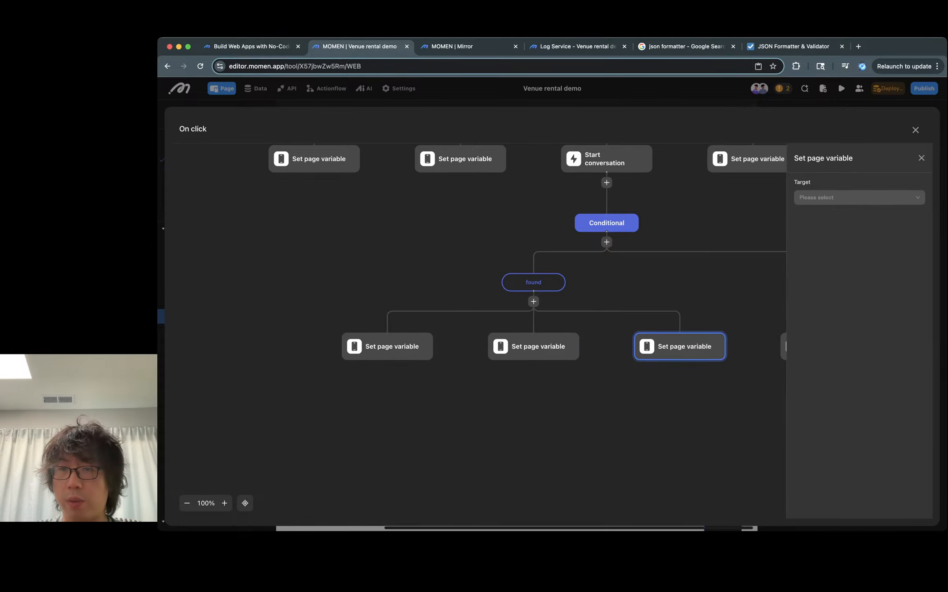
click(859, 198)
click(838, 243)
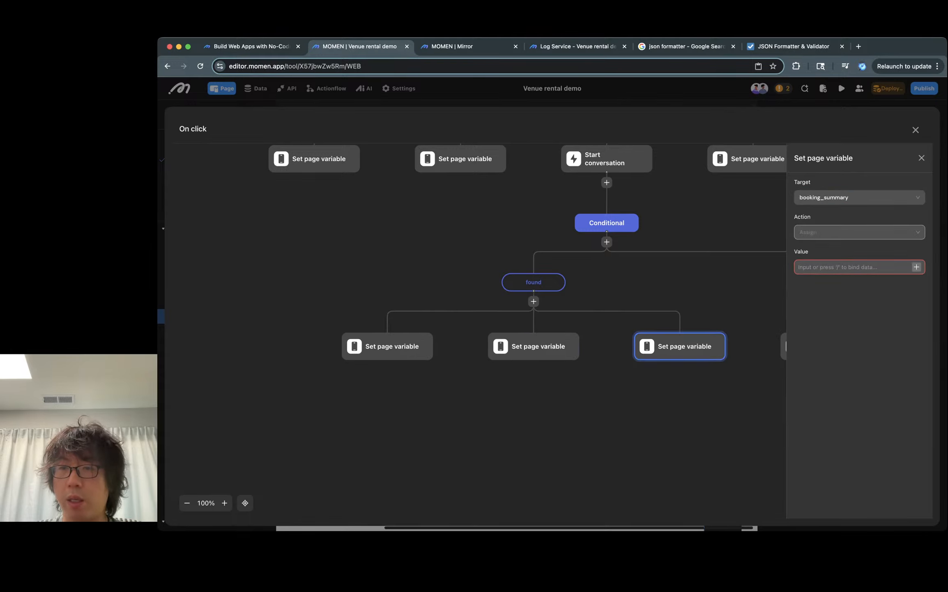
click(916, 267)
mouse_move(824, 233)
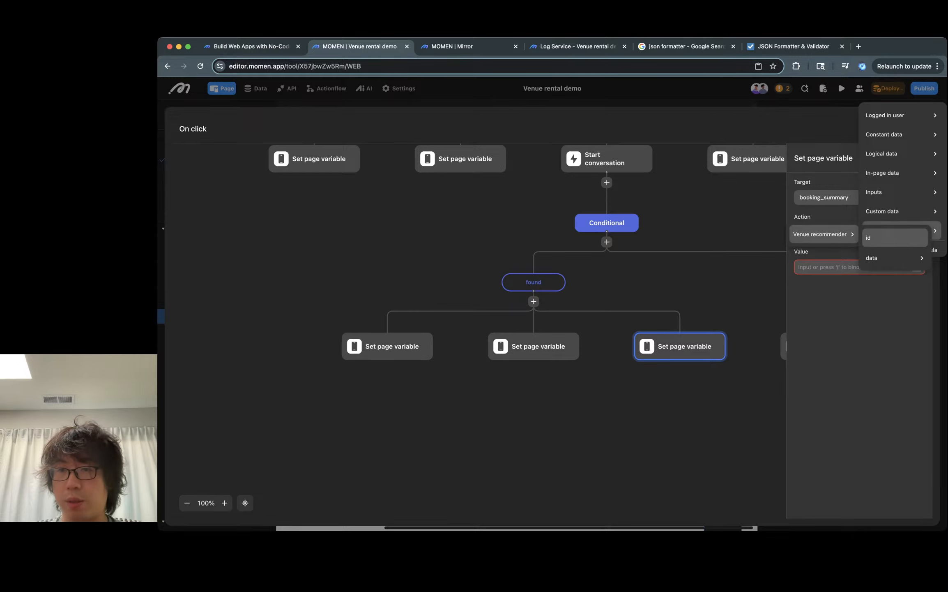
mouse_move(894, 257)
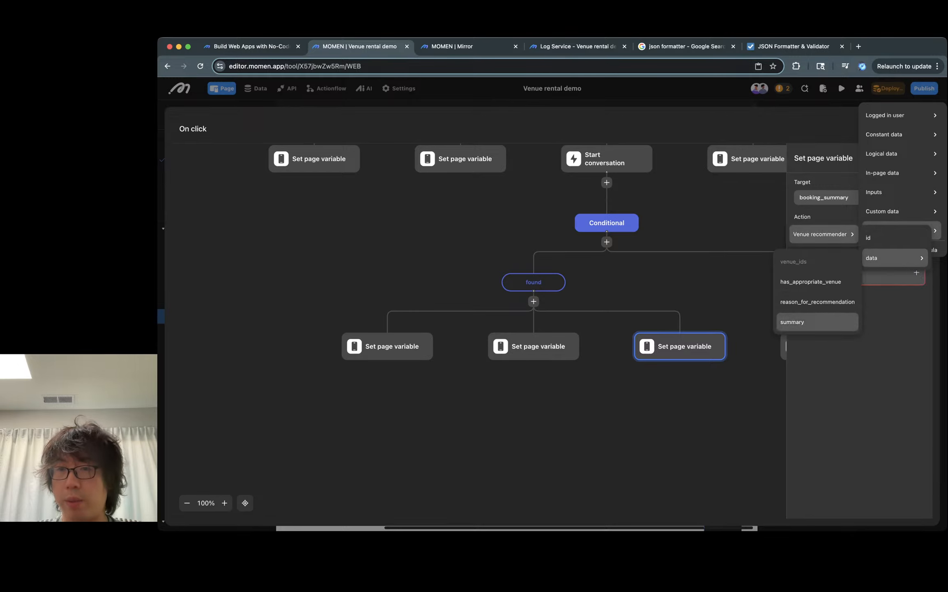
click(805, 321)
- Review the existing Set page variable actions in the found branch, then close the flow editor
click(533, 346)
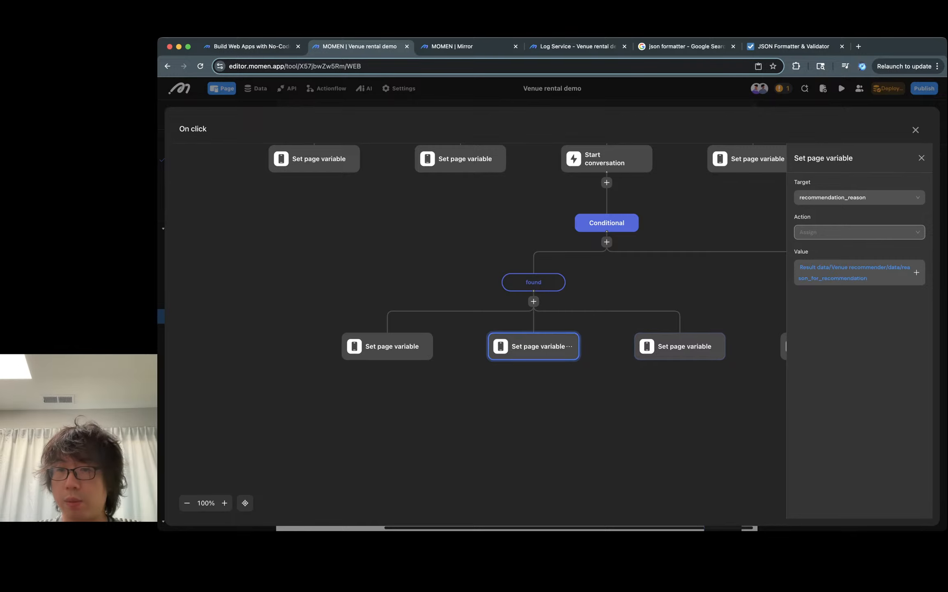
click(387, 346)
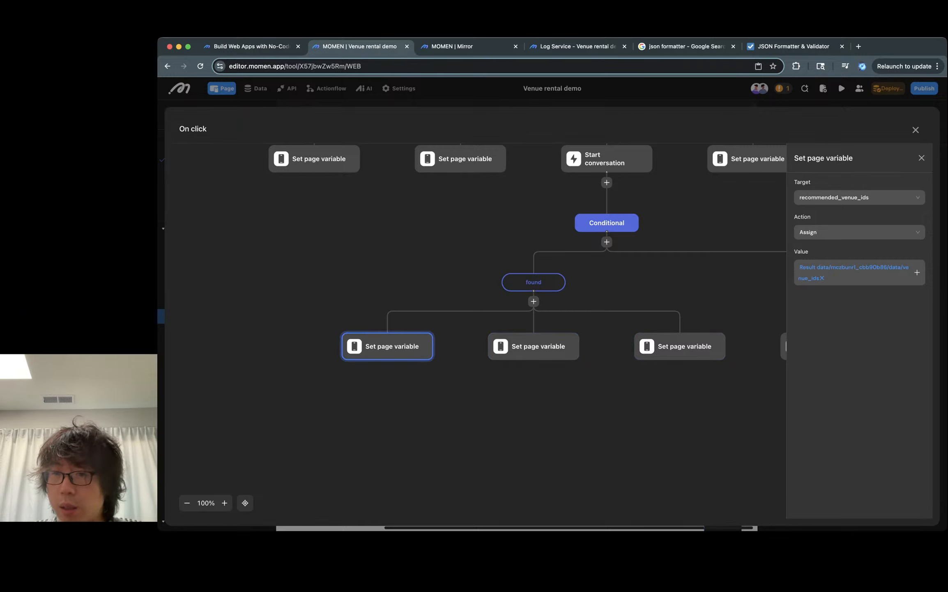
click(854, 272)
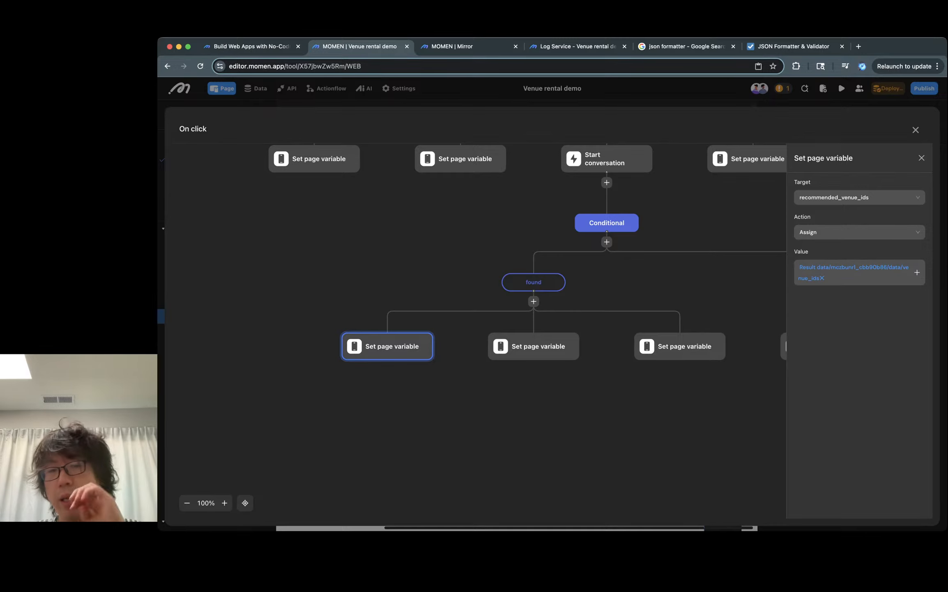
key(Escape)
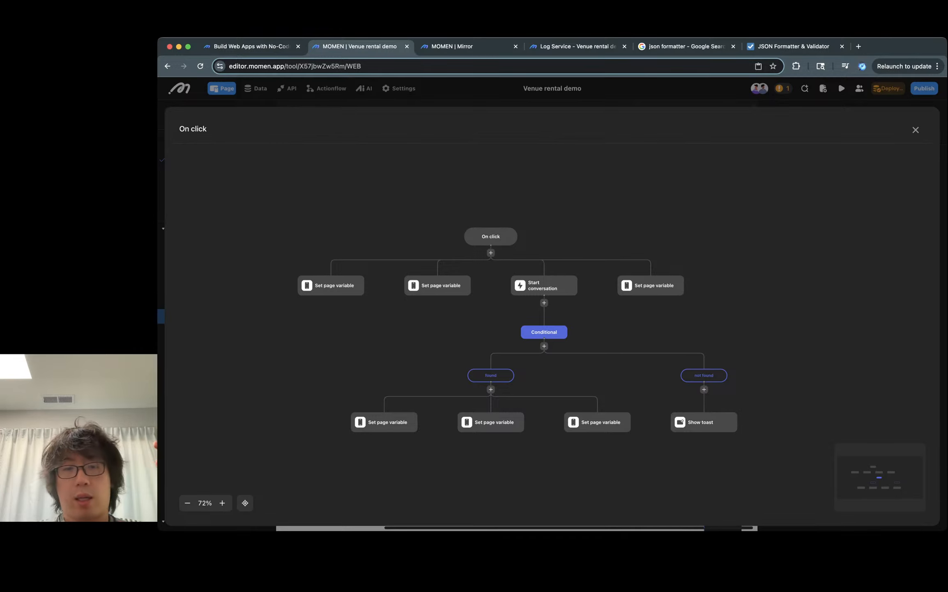
scroll(473, 390, up, 5)
scroll(488, 389, down, 3)
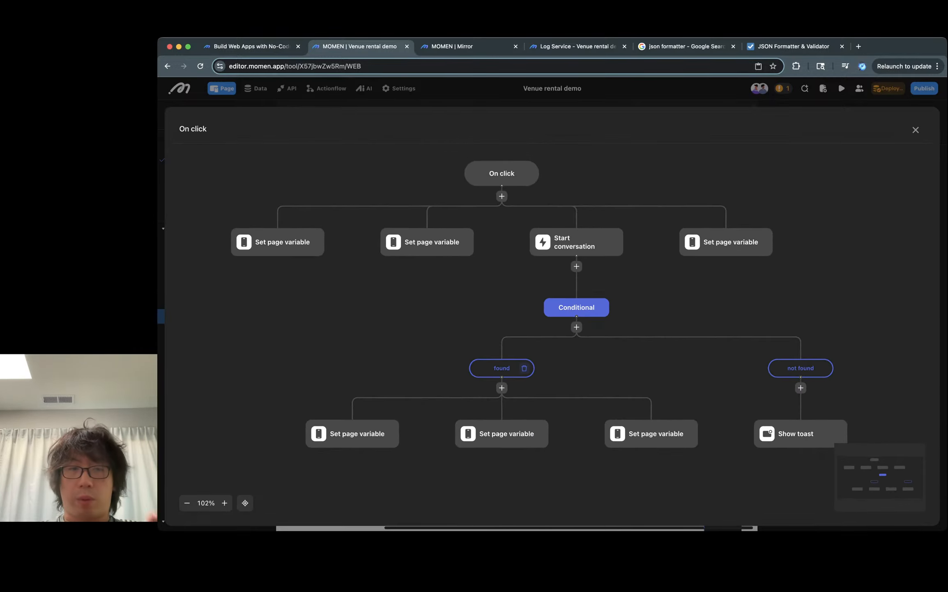
click(501, 434)
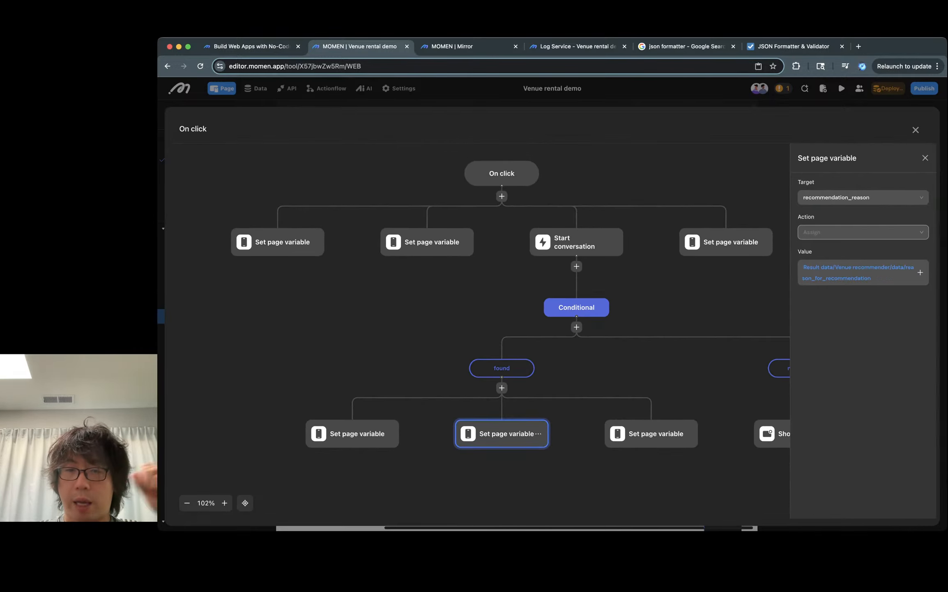
key(Escape)
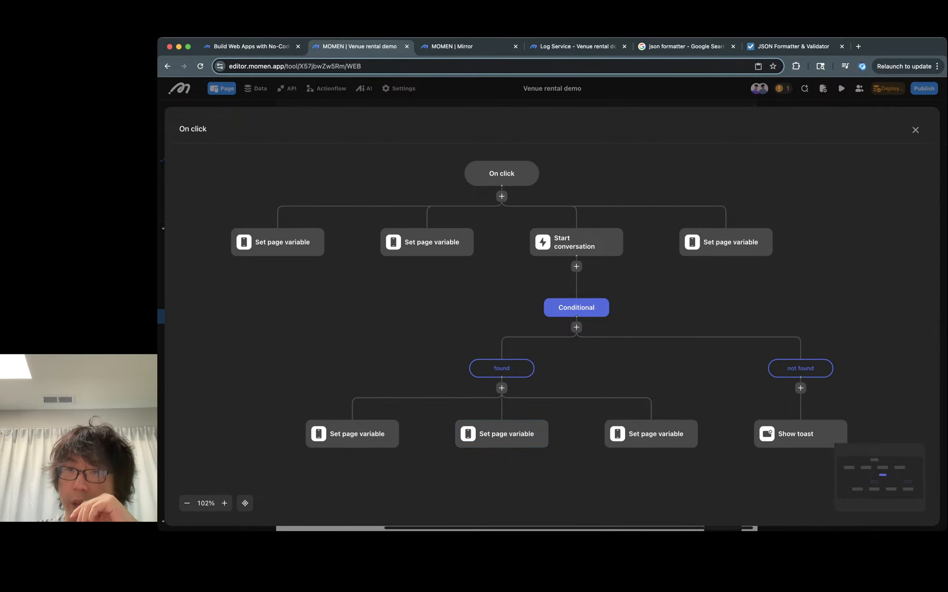
key(Escape)
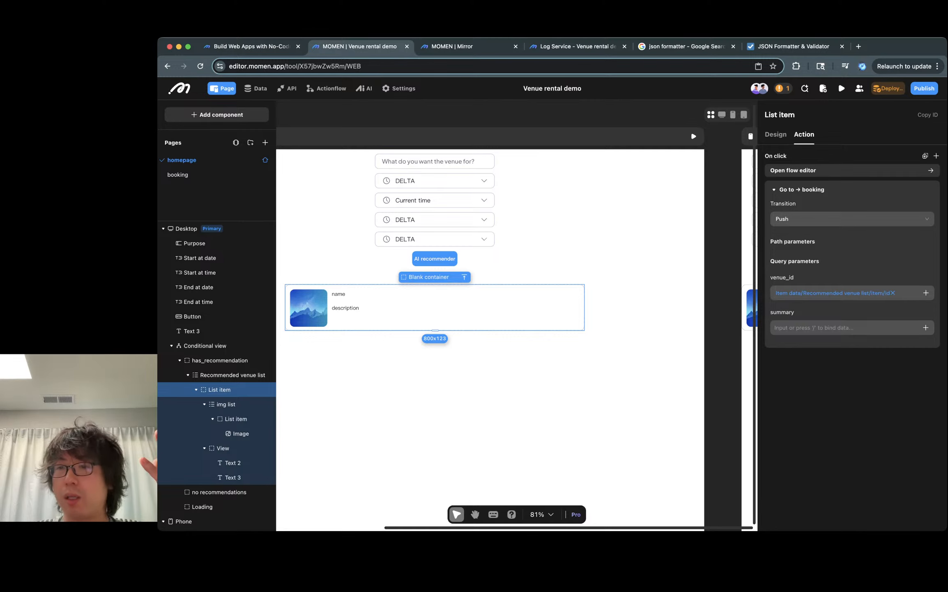
- Bind the navigation's summary query parameter to the booking_summary page variable
click(926, 327)
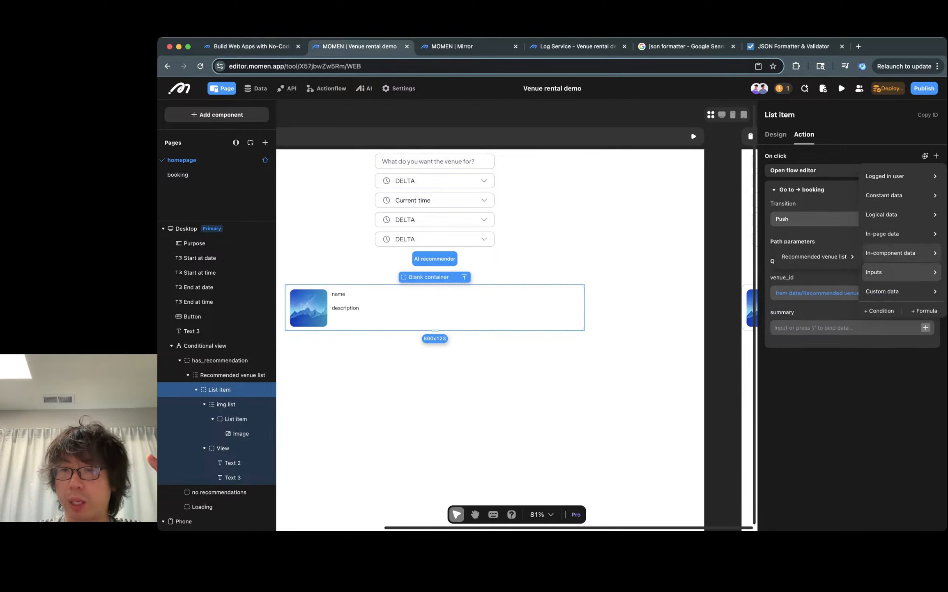
mouse_move(900, 272)
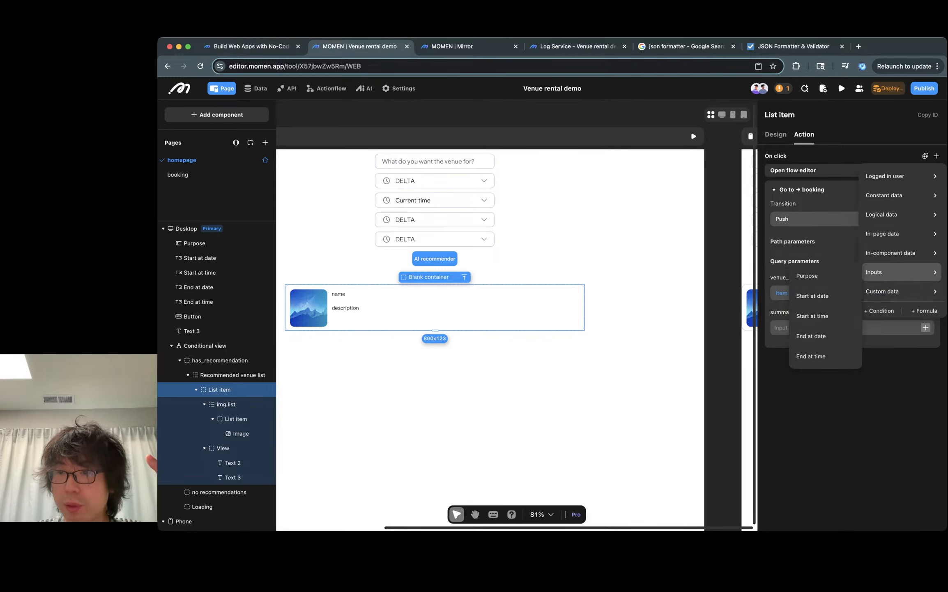
mouse_move(900, 252)
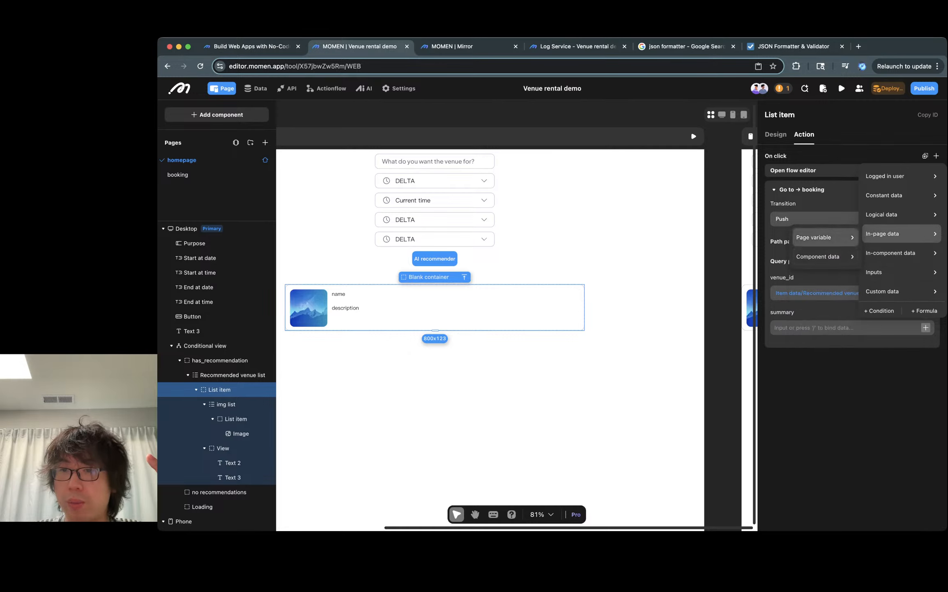
mouse_move(821, 237)
click(890, 281)
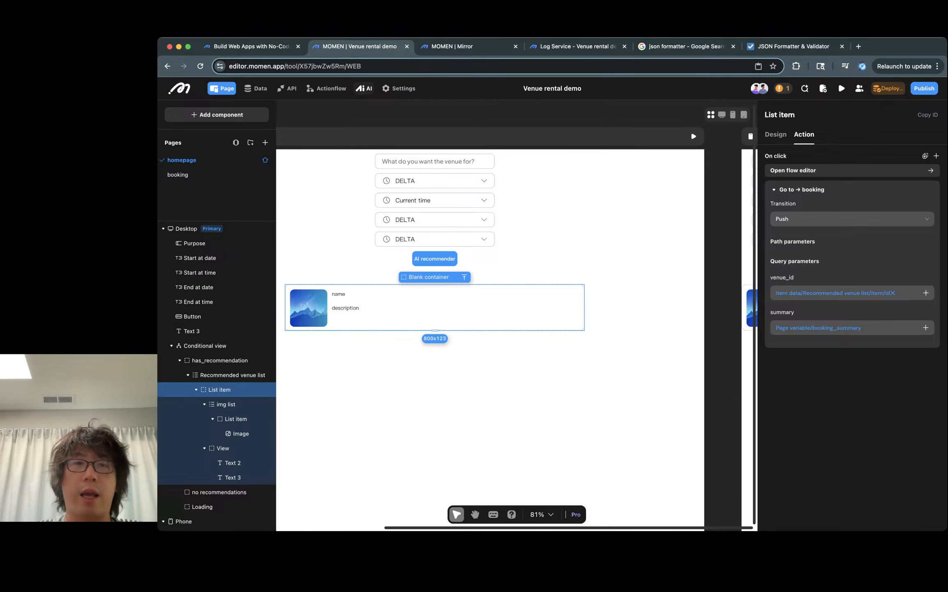
- Open the Venue recommender AI agent and examine the description of its summary output field
click(364, 88)
click(421, 142)
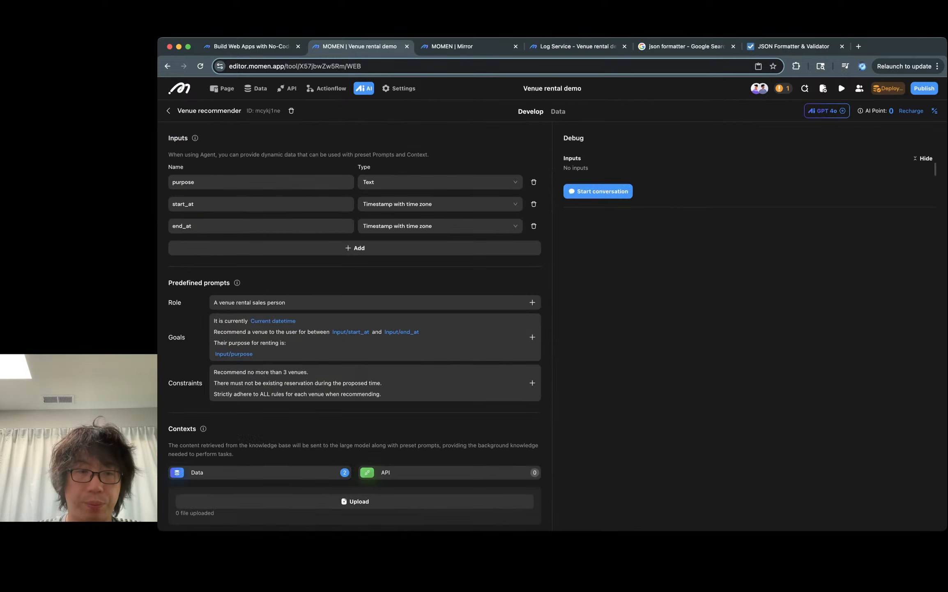
scroll(354, 329, down, 10)
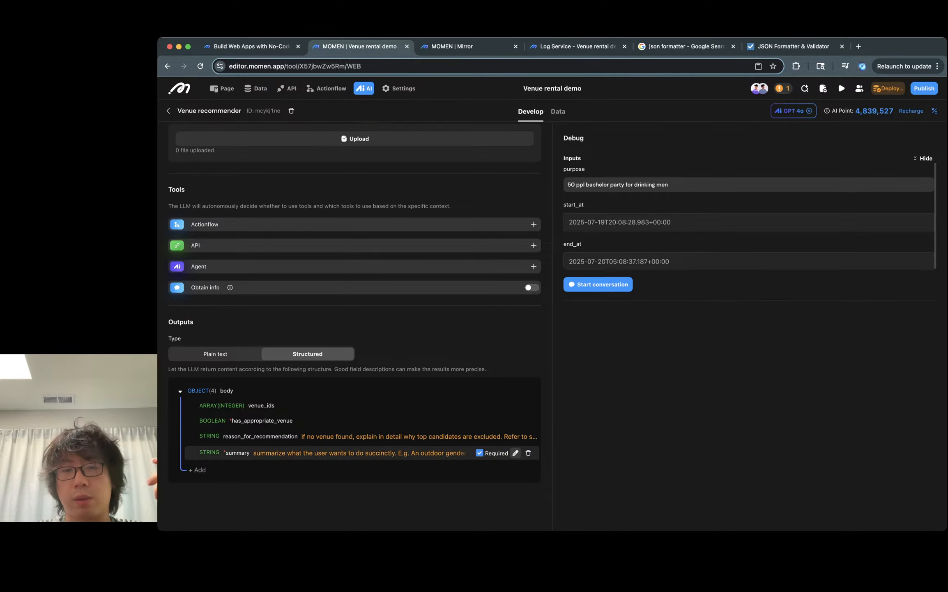
click(515, 453)
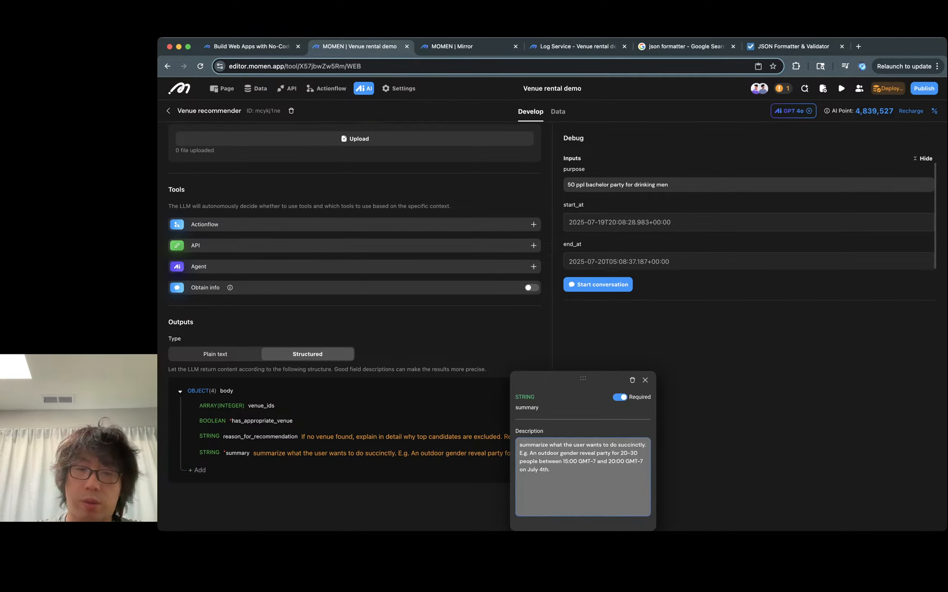
triple_click(555, 444)
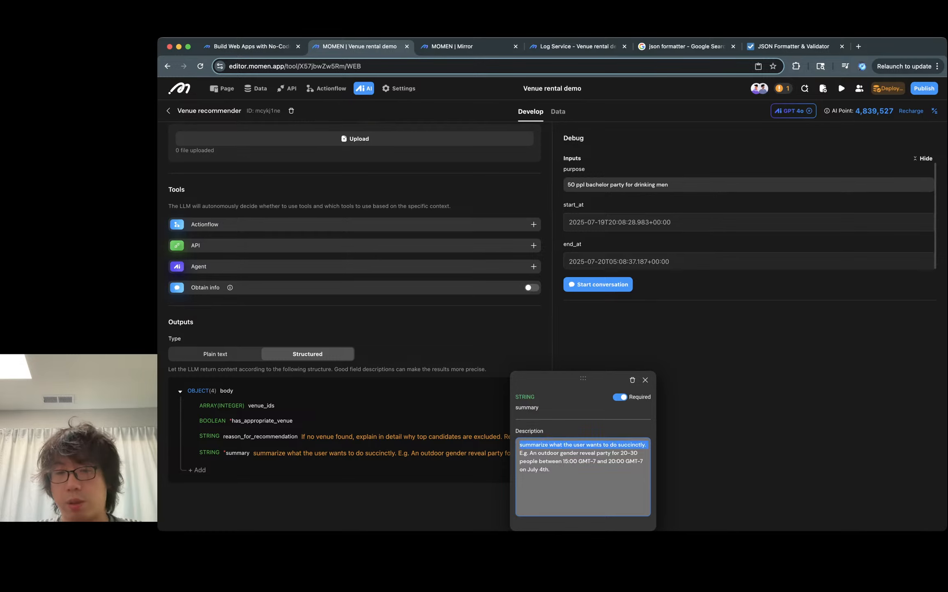
click(562, 453)
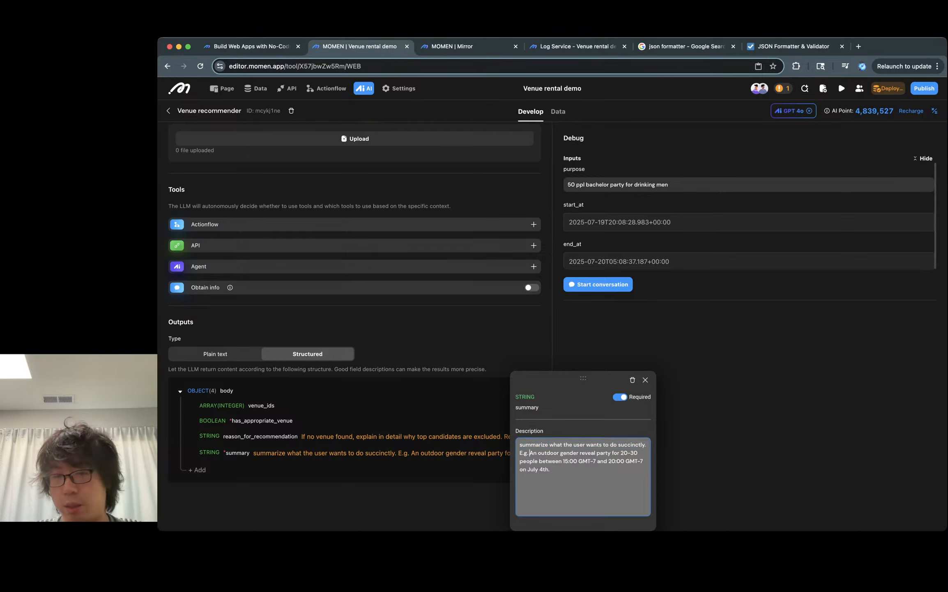
drag(529, 452, 550, 469)
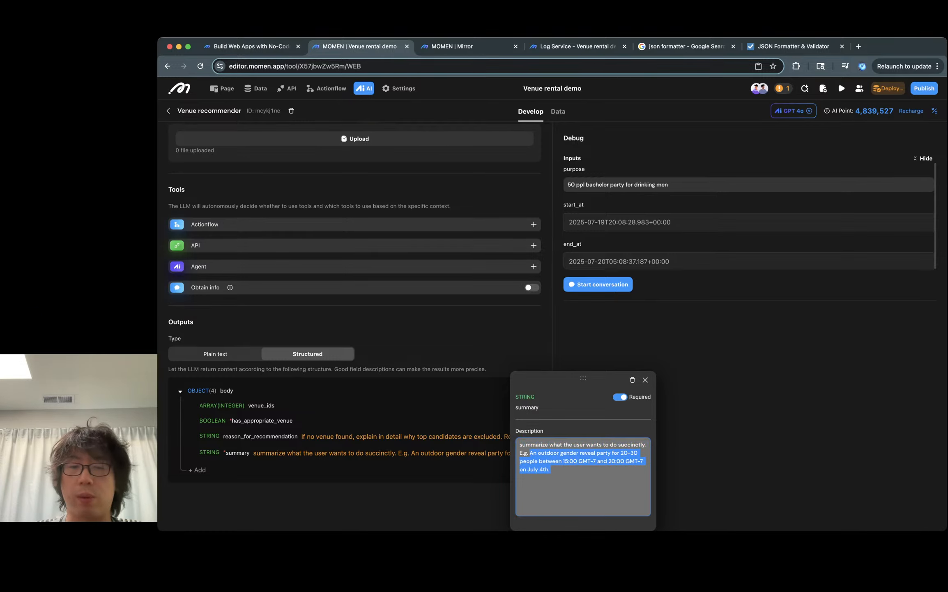
click(551, 469)
drag(562, 461, 550, 469)
click(551, 469)
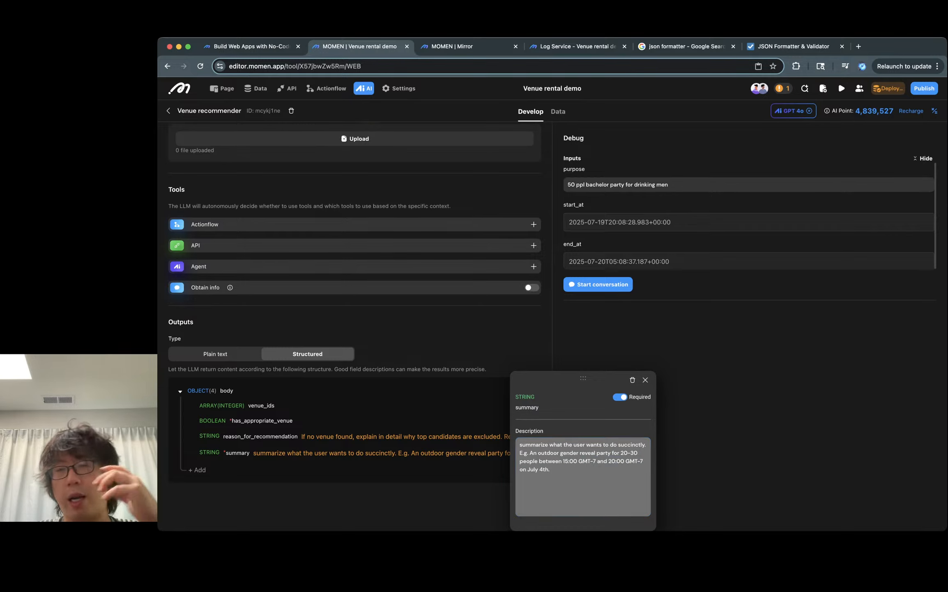
click(645, 379)
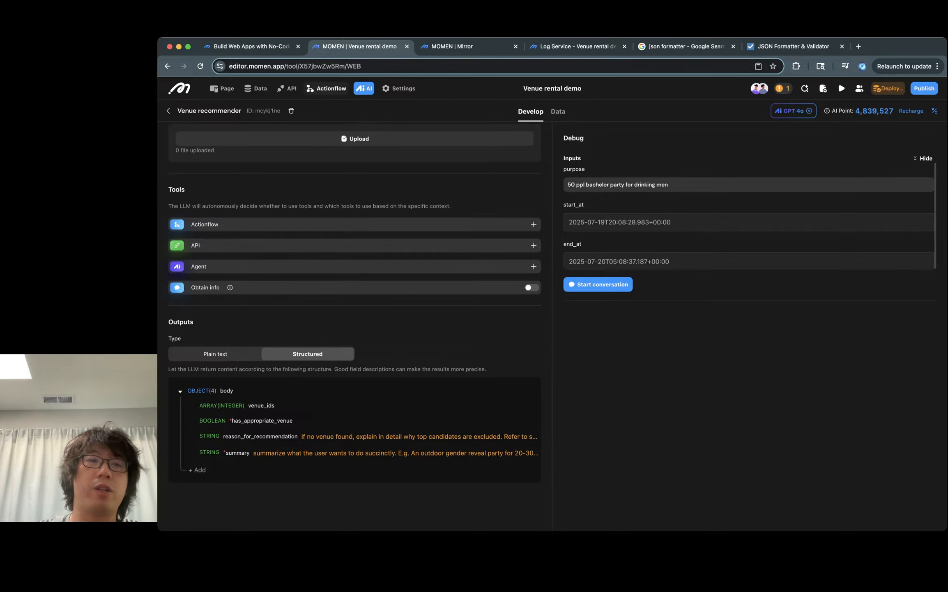
- Return to the page editor and review the booking page's query parameters and data settings
click(222, 89)
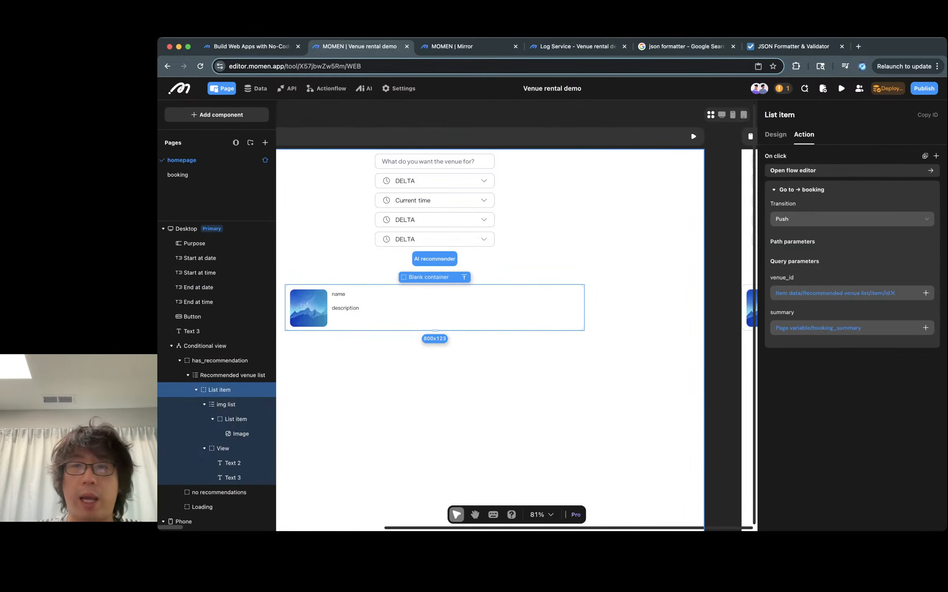
click(178, 174)
click(801, 134)
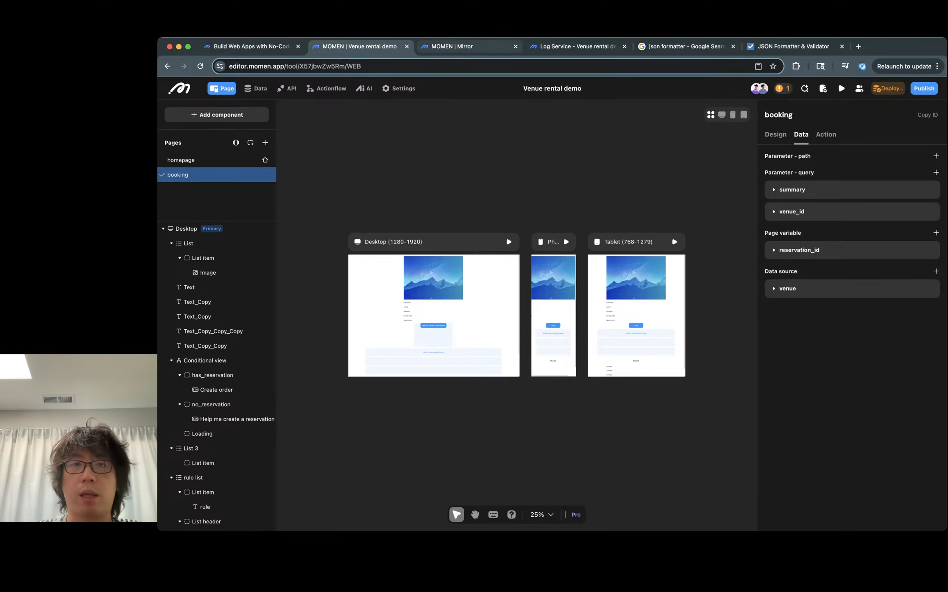
- Switch to the preview tab and reload the app preview
key(ctrl+Tab)
key(ctrl+Tab)
key(ctrl+shift+Tab)
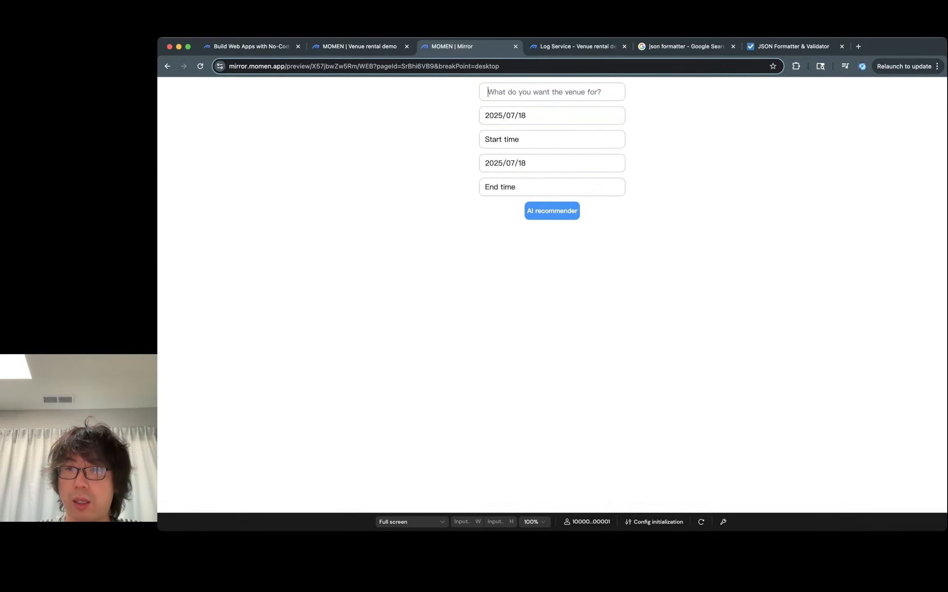
click(723, 521)
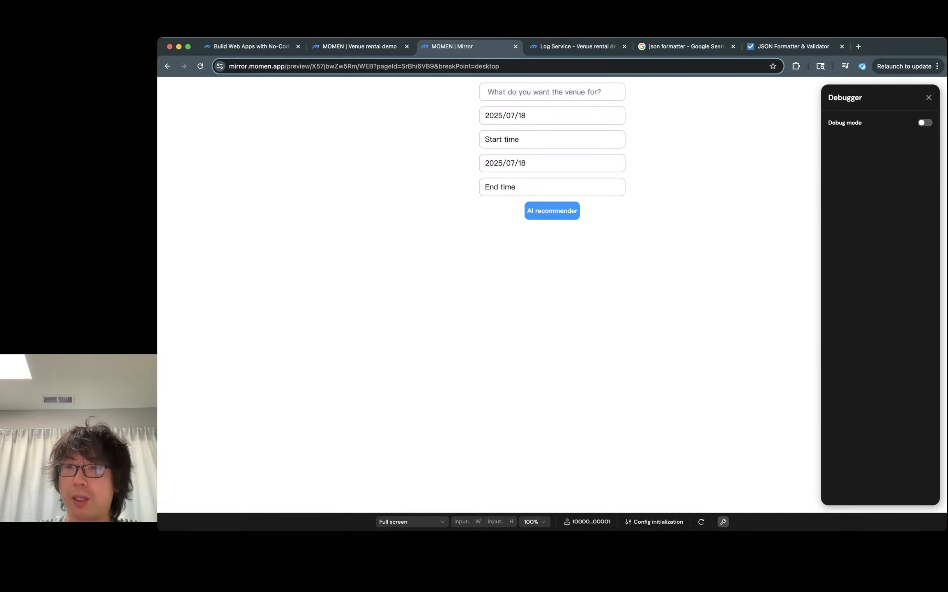
click(925, 122)
click(925, 123)
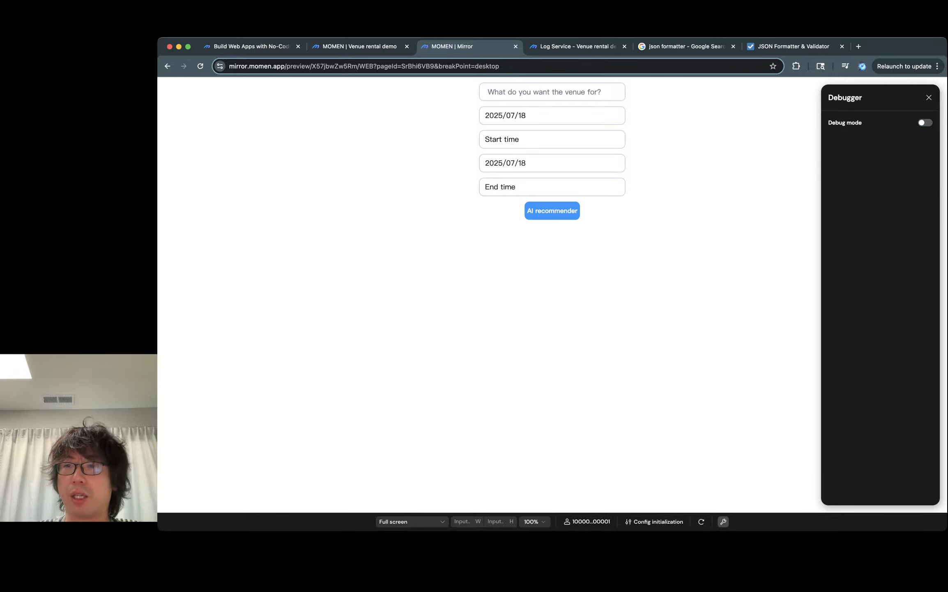
click(929, 97)
key(super+r)
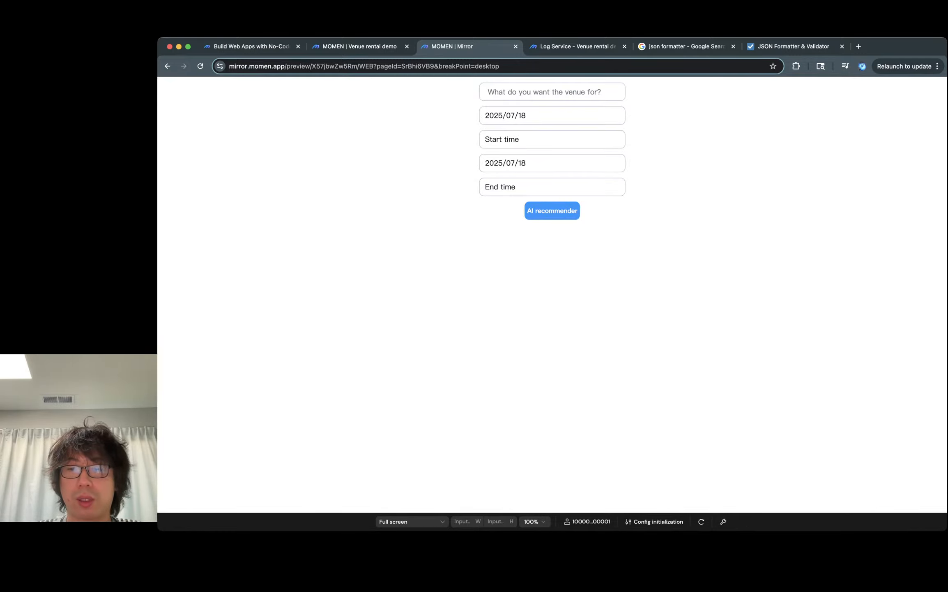
click(723, 521)
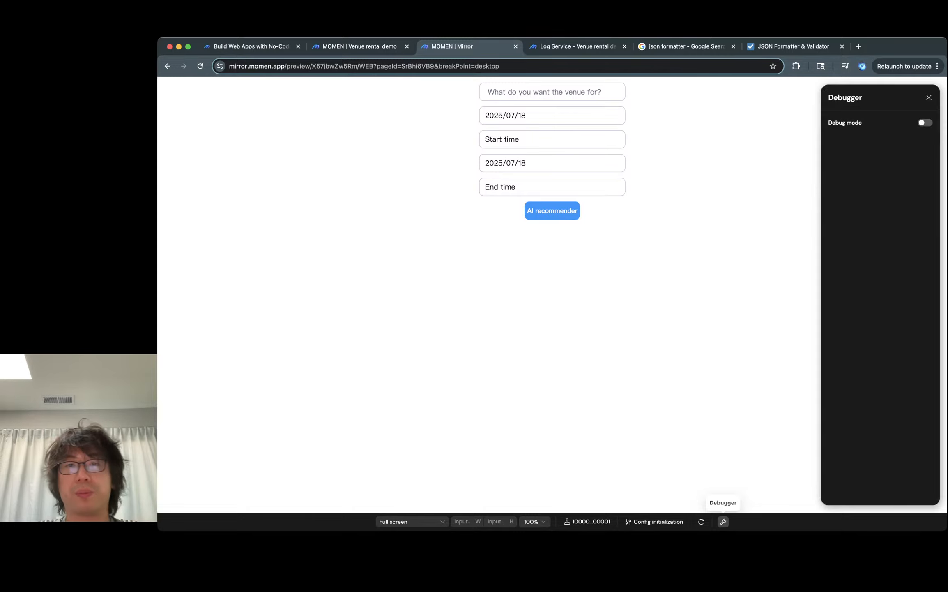
click(723, 521)
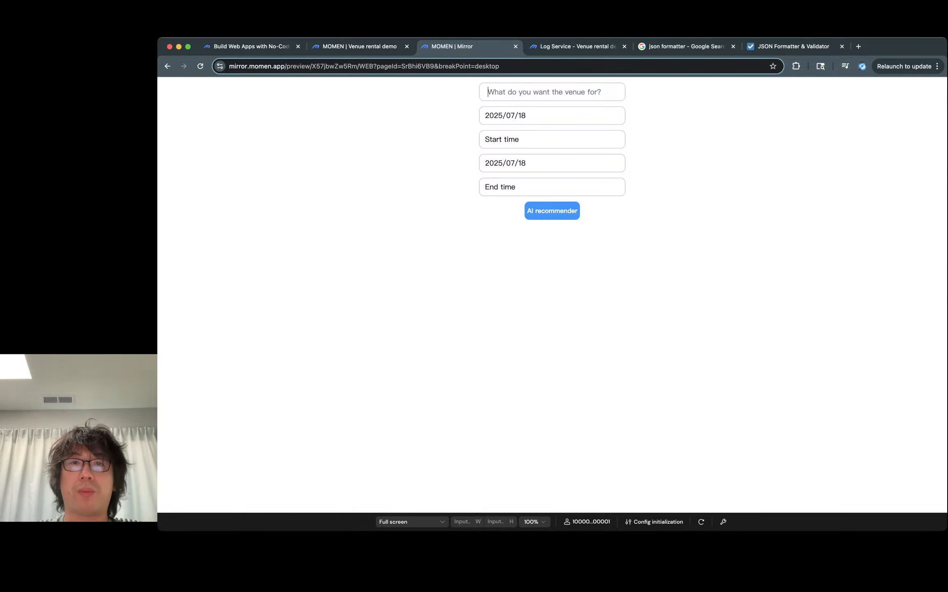
- Enter the venue purpose "50 person bachalor party for drinking men" in the preview form
text(50 person )
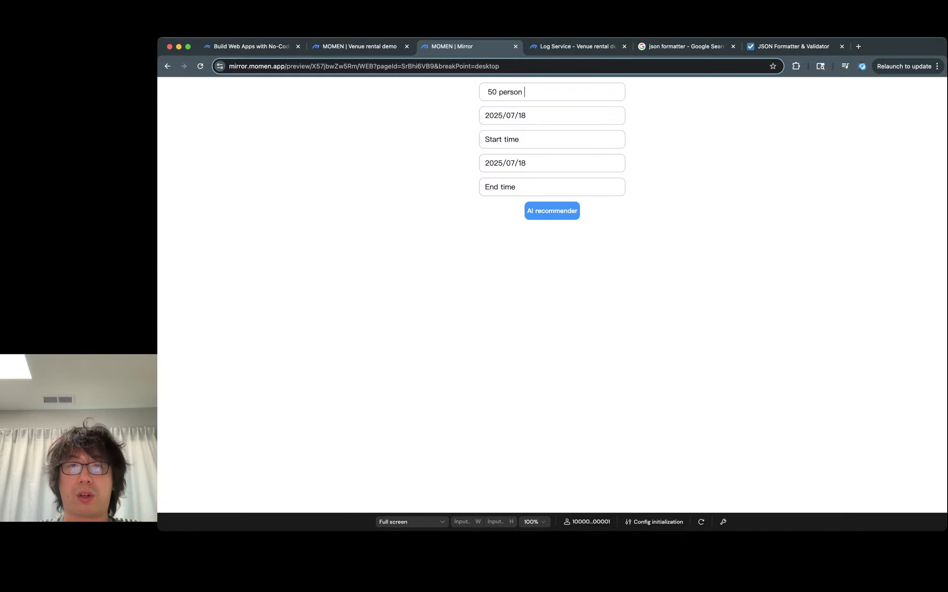
text(bachal)
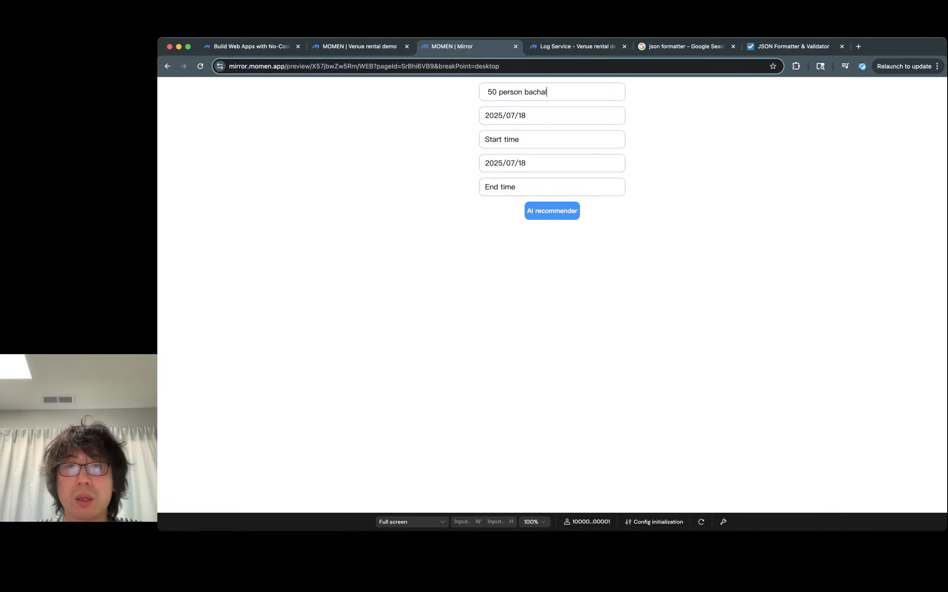
text(or )
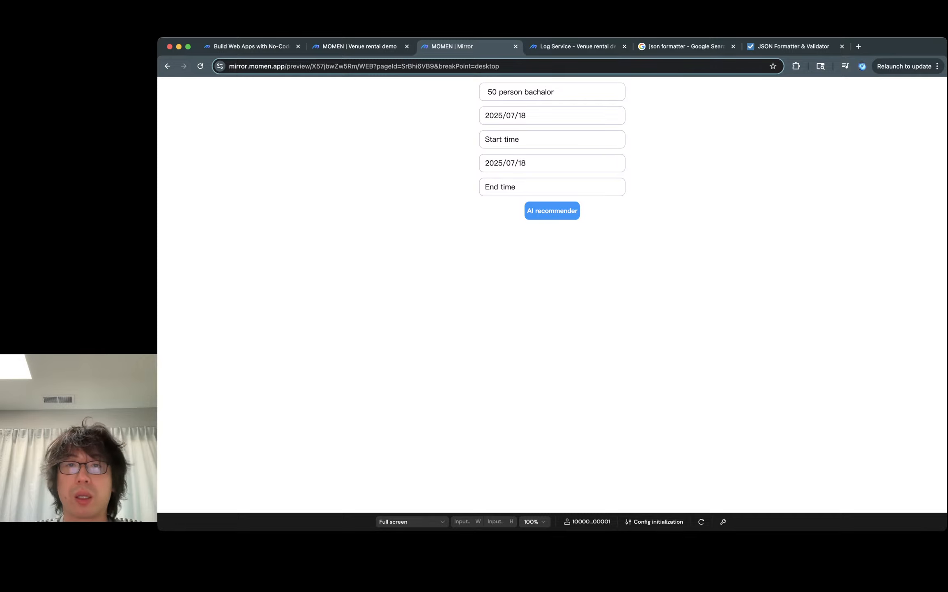
text(party for d)
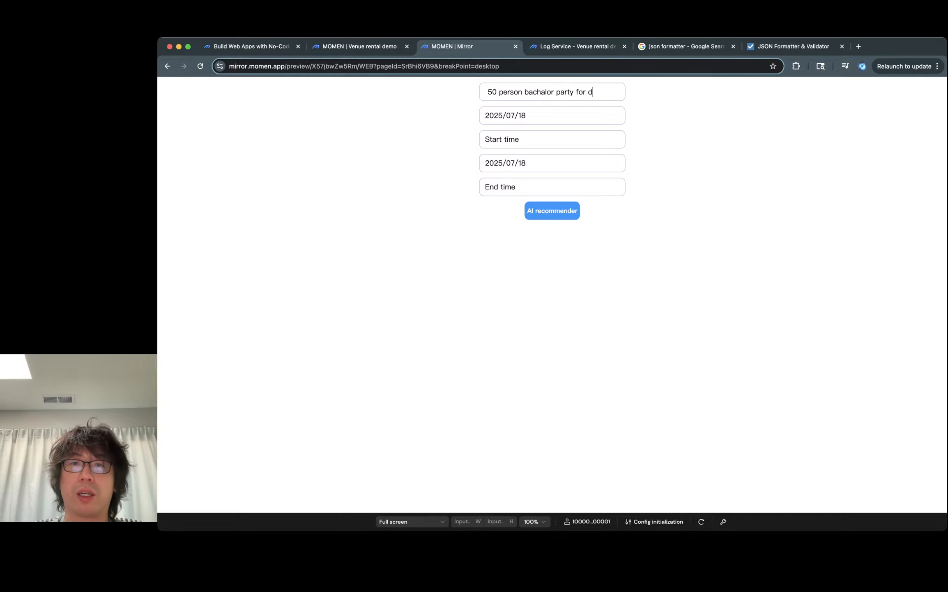
text(rinking men)
key(Tab)
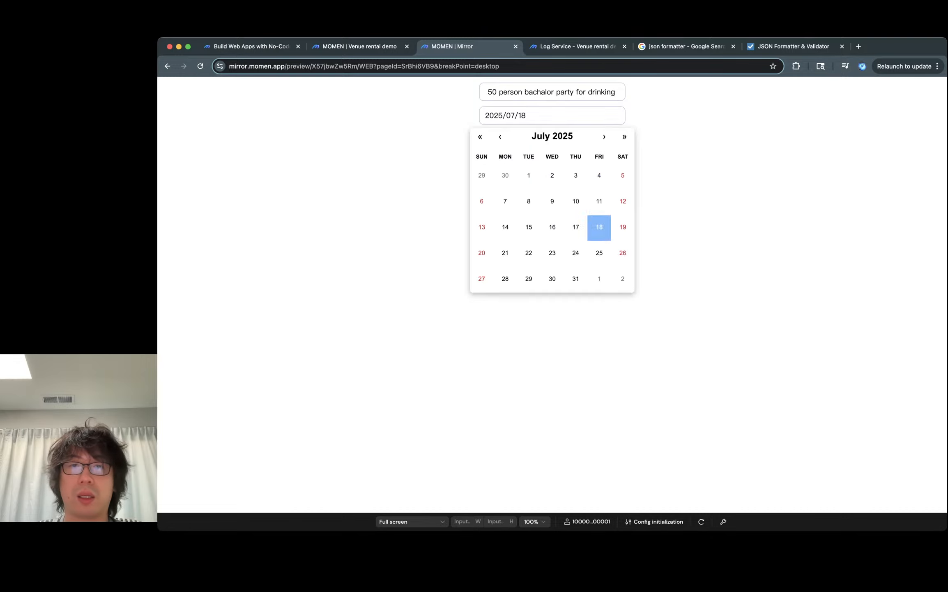
- Set the date to 2025/07/18, the start time to 18:00 and the end time to 23:30
click(600, 228)
click(552, 139)
scroll(580, 214, up, 4)
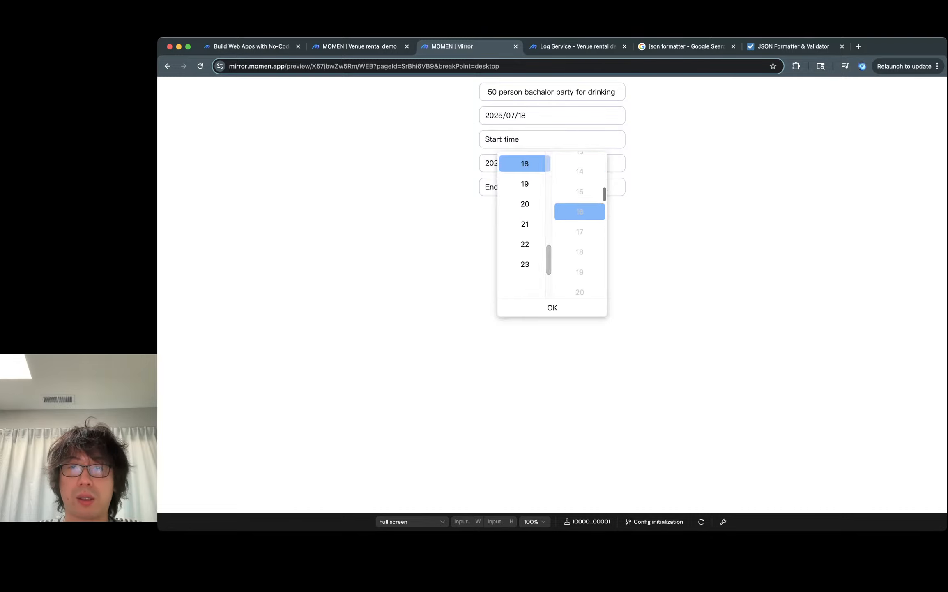
scroll(580, 206, up, 4)
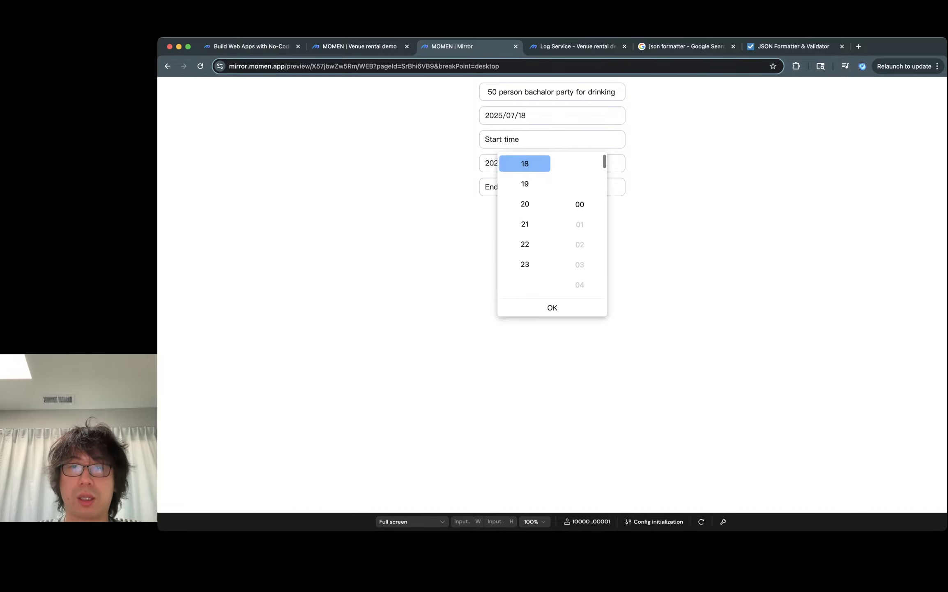
click(580, 187)
click(552, 307)
click(552, 187)
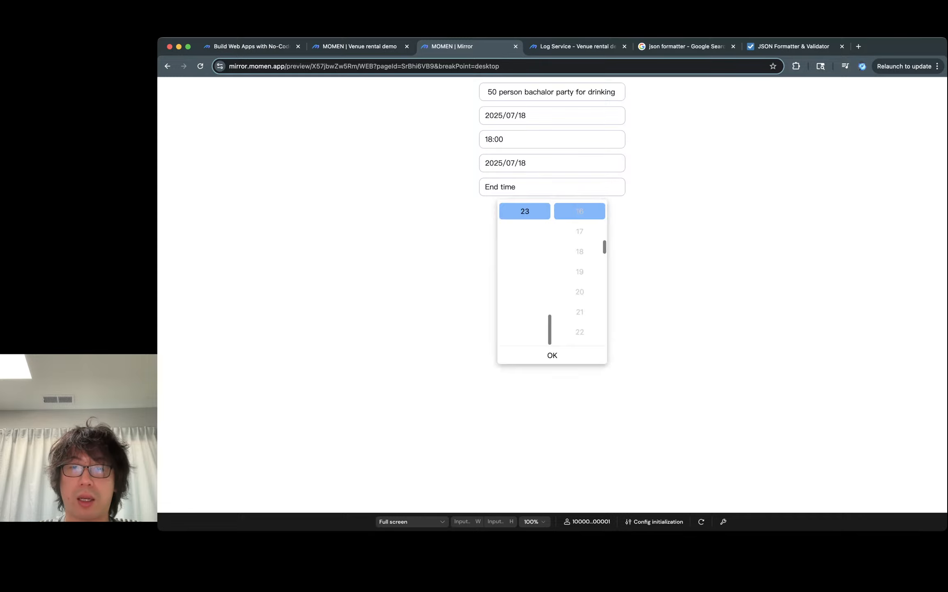
scroll(580, 307, down, 3)
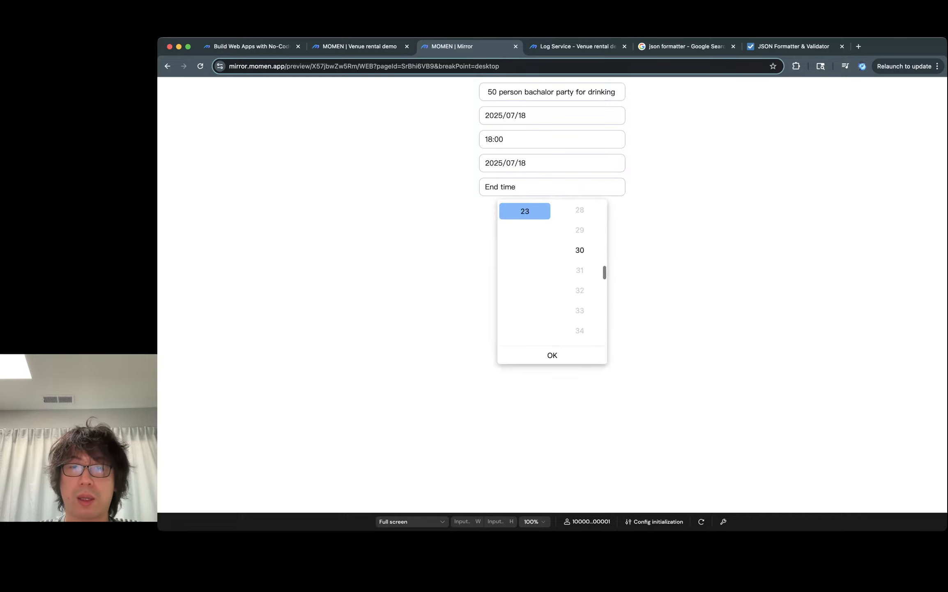
click(580, 242)
click(552, 355)
- Run the AI recommender and open The Redwood Retreat from the recommended venues
click(552, 210)
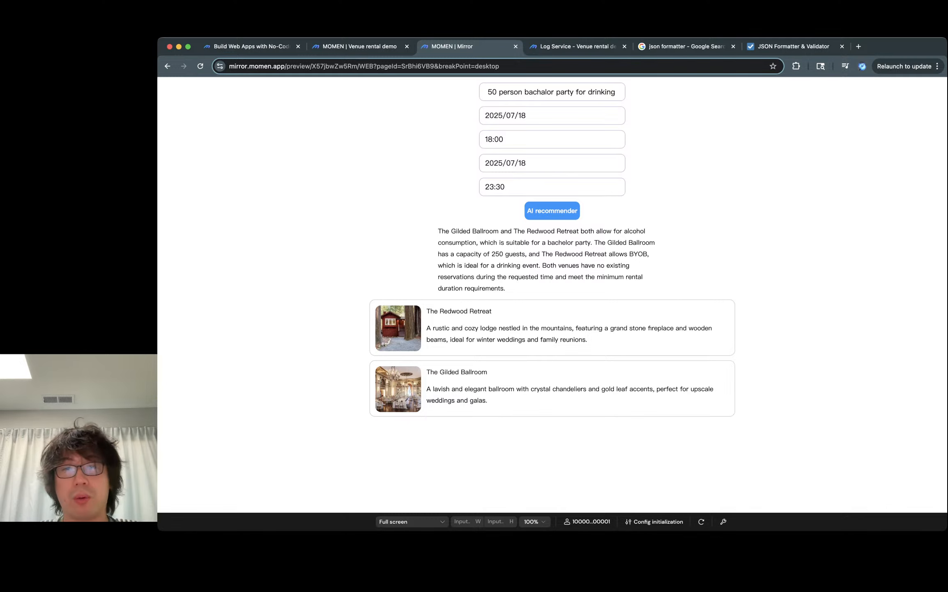
click(552, 327)
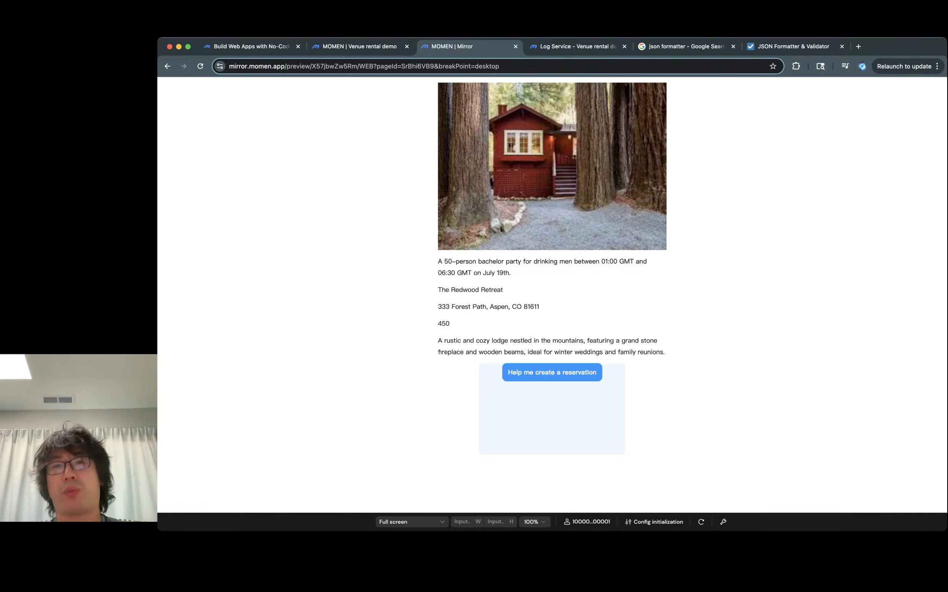
- Compare the booking page layout in the editor with the running preview
key(ctrl+shift+Tab)
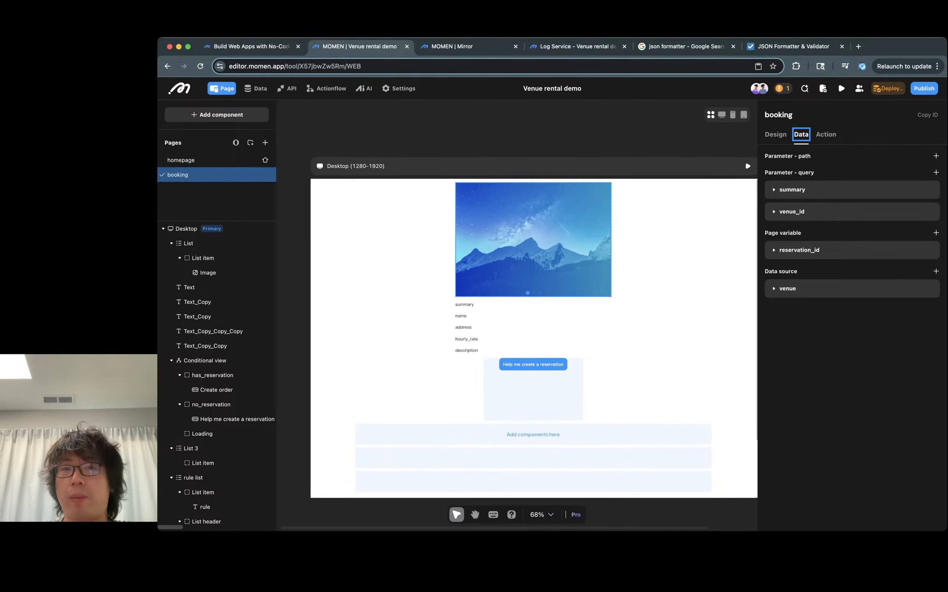
click(533, 238)
click(747, 165)
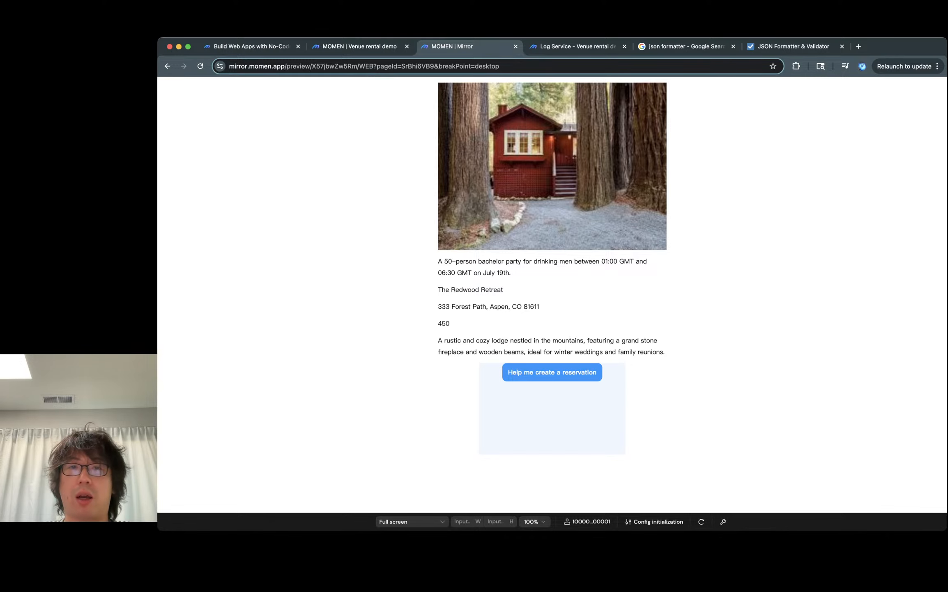
key(ctrl+shift+Tab)
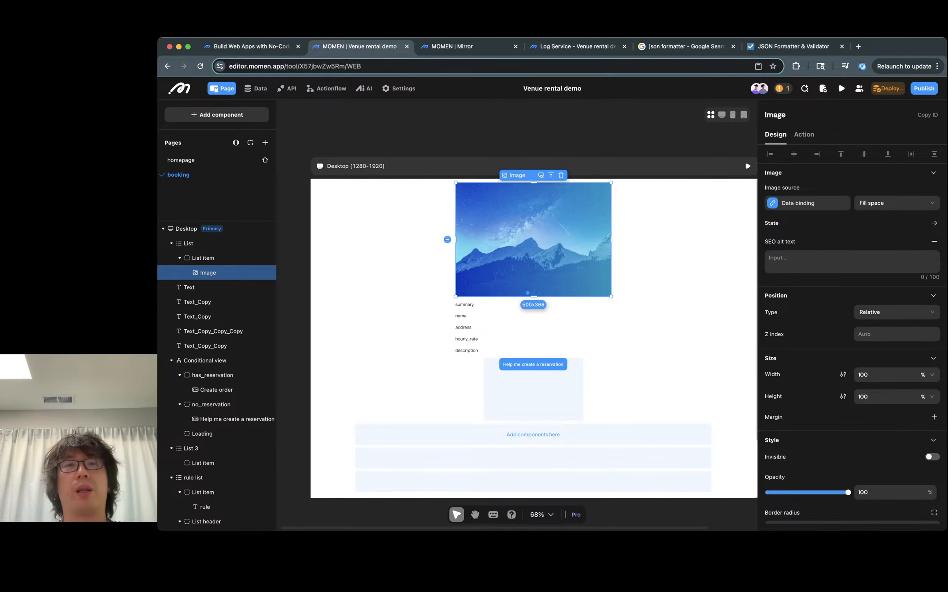
click(747, 164)
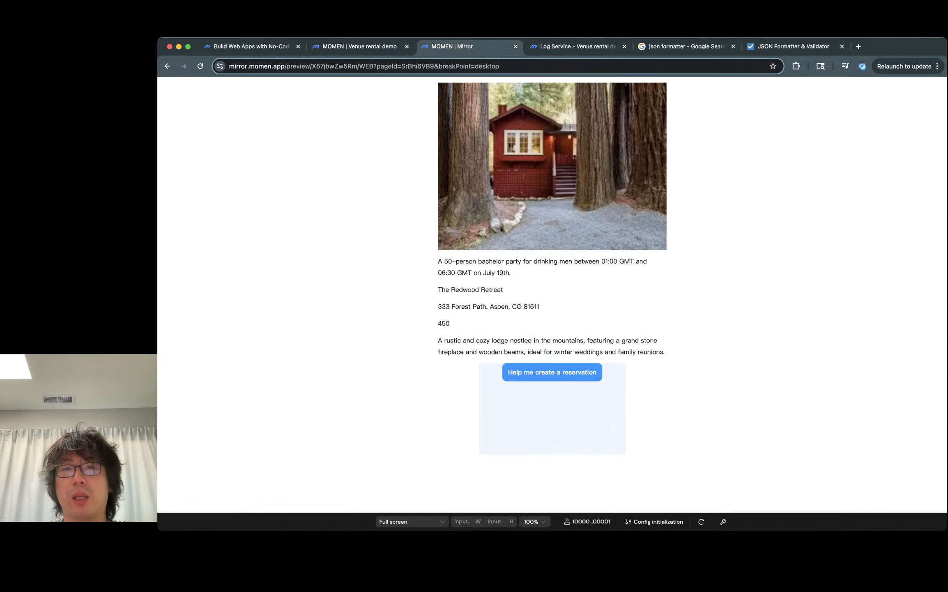
key(ctrl+shift+Tab)
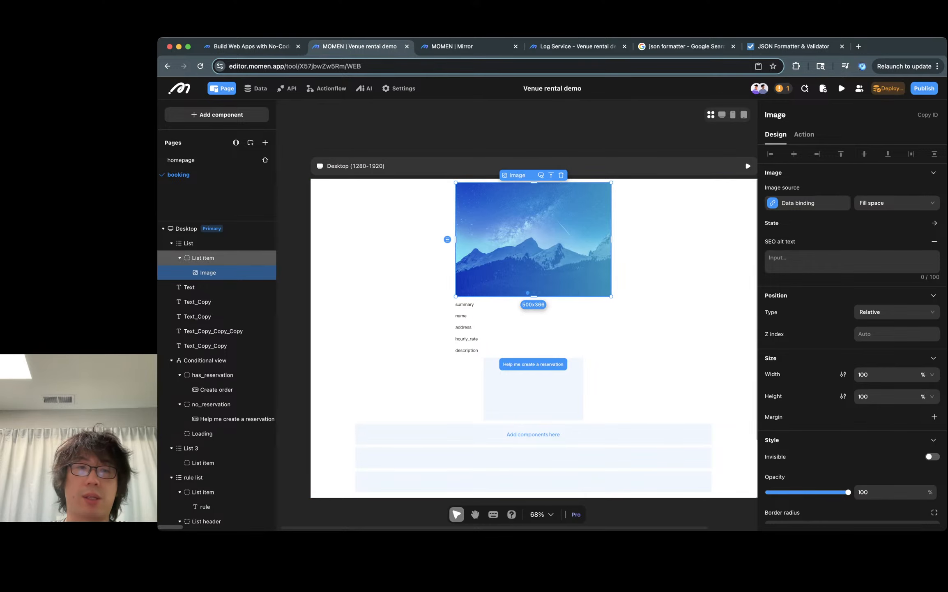
- Inspect the booking page image list's carousel settings and the image's source binding
click(210, 258)
click(193, 243)
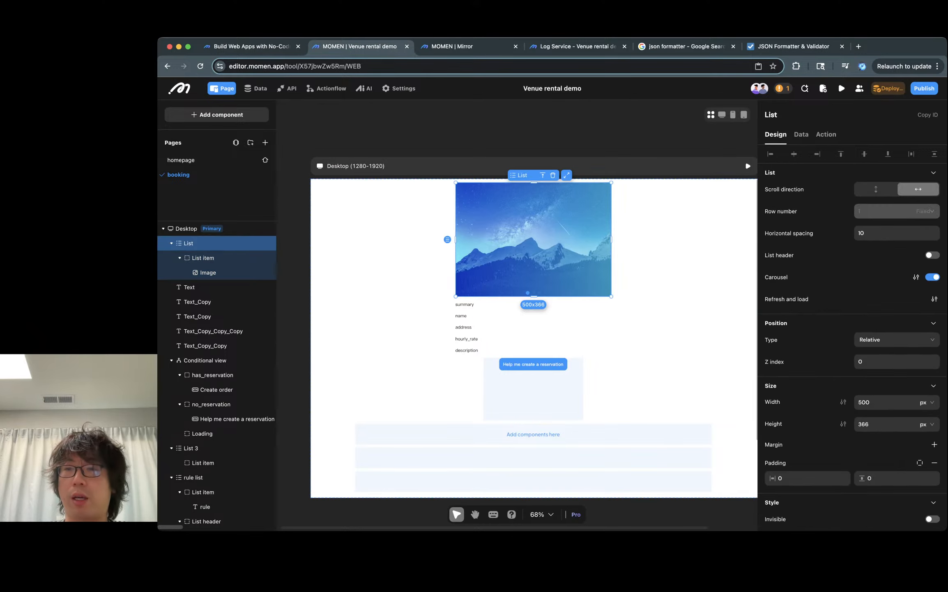
click(916, 277)
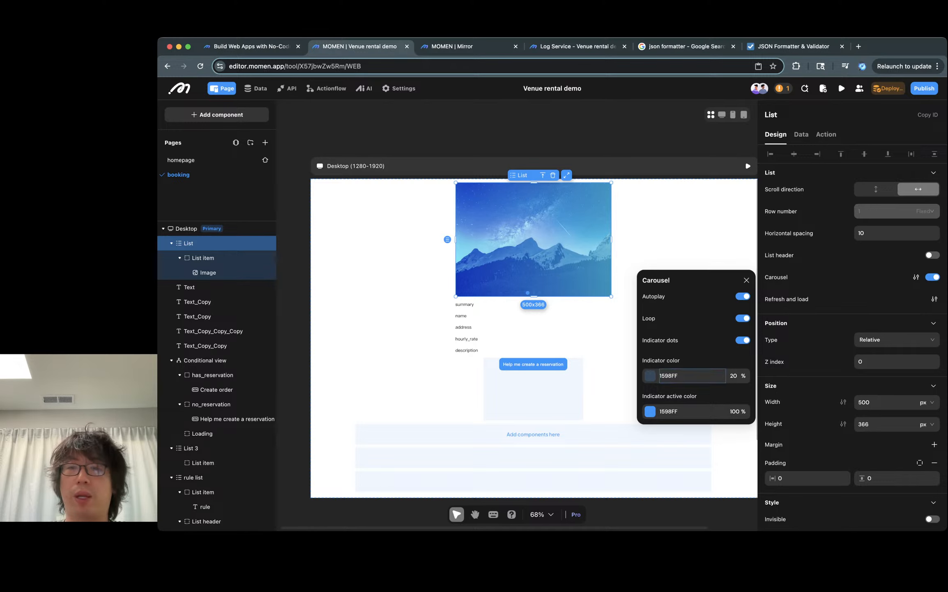
click(747, 280)
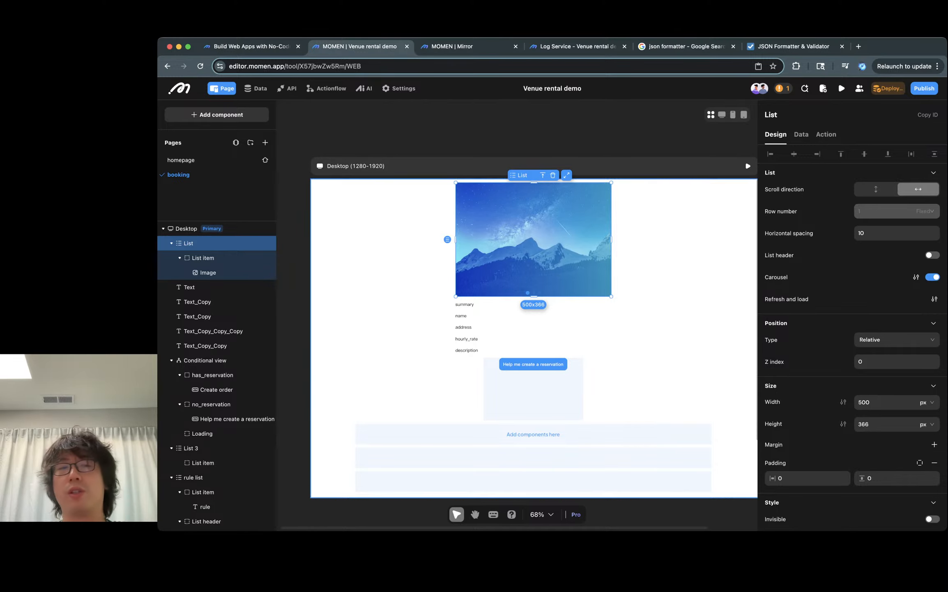
click(208, 272)
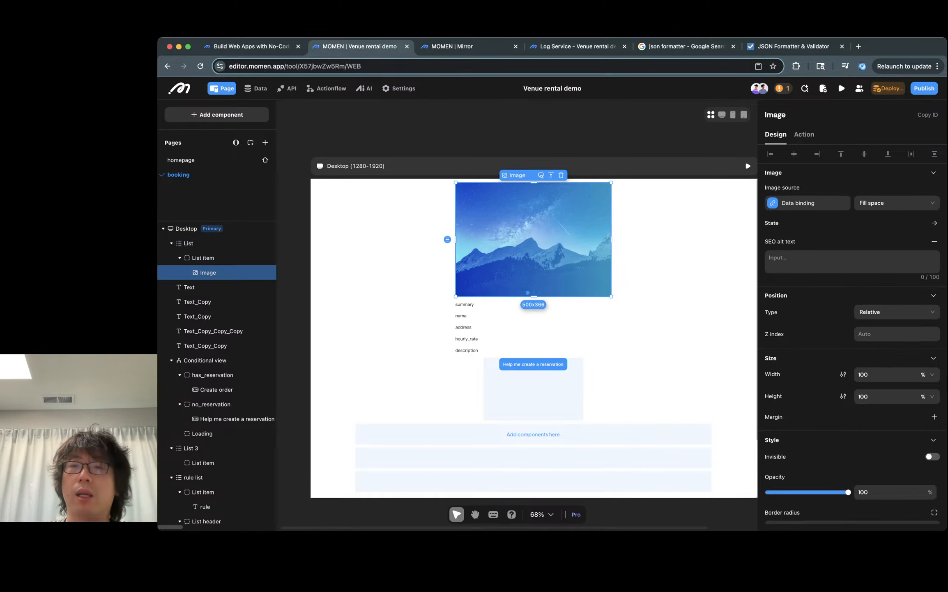
click(807, 202)
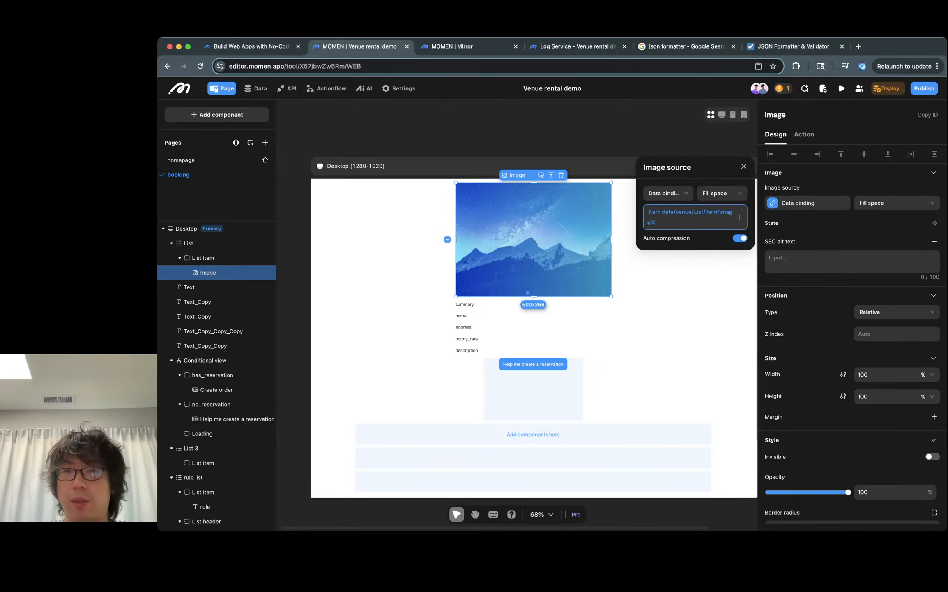
click(744, 164)
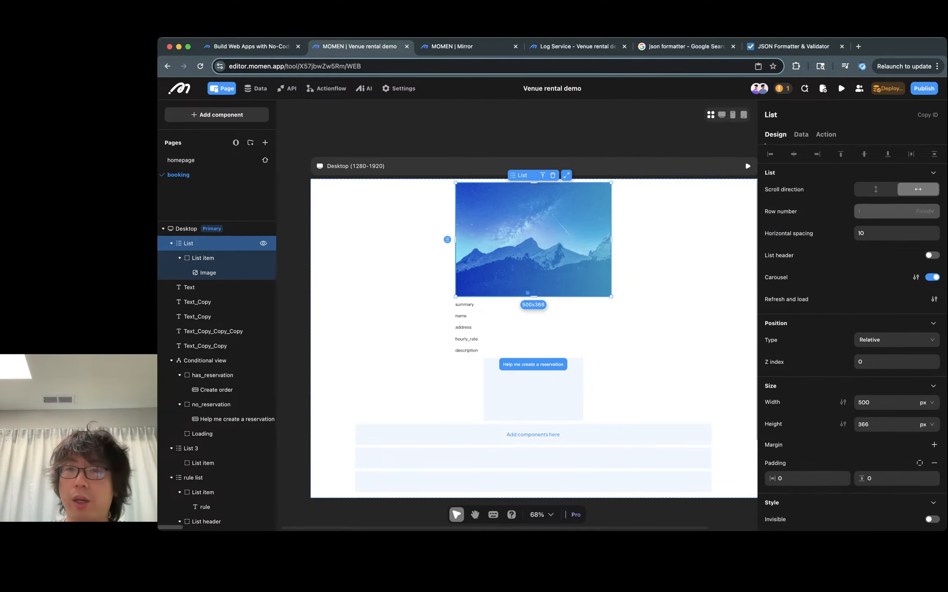
- Examine the image list's data binding and the booking page's venue data source query
click(801, 134)
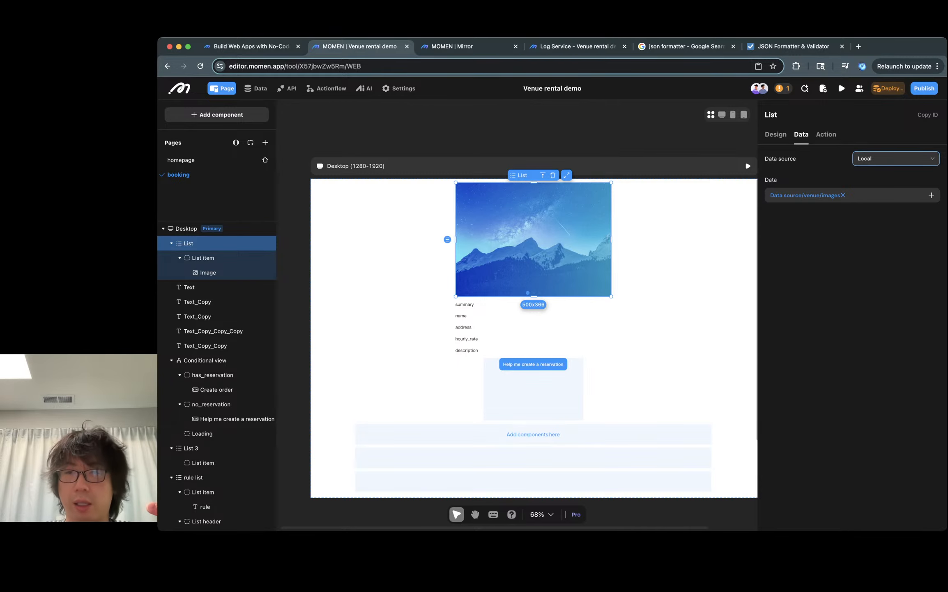
click(745, 160)
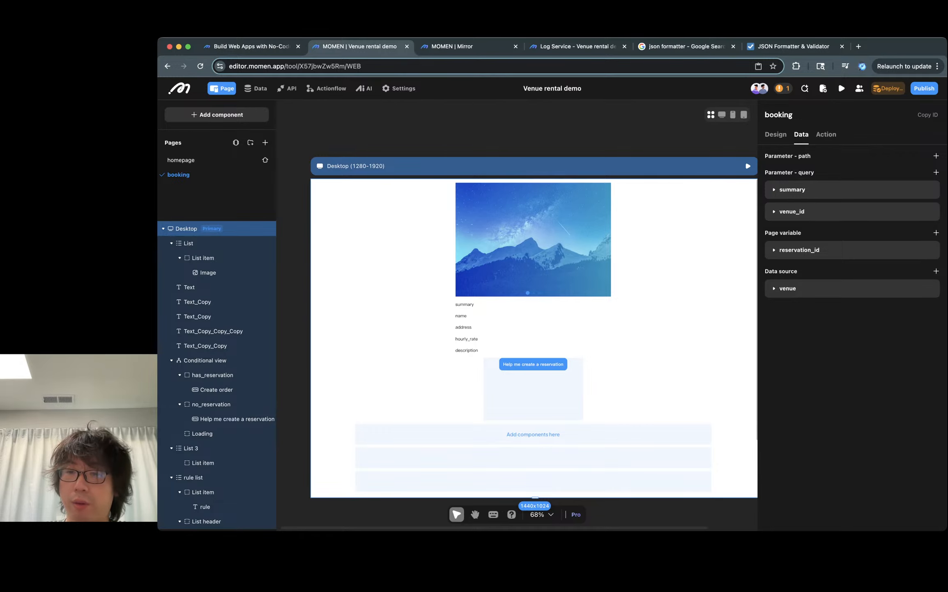
click(787, 289)
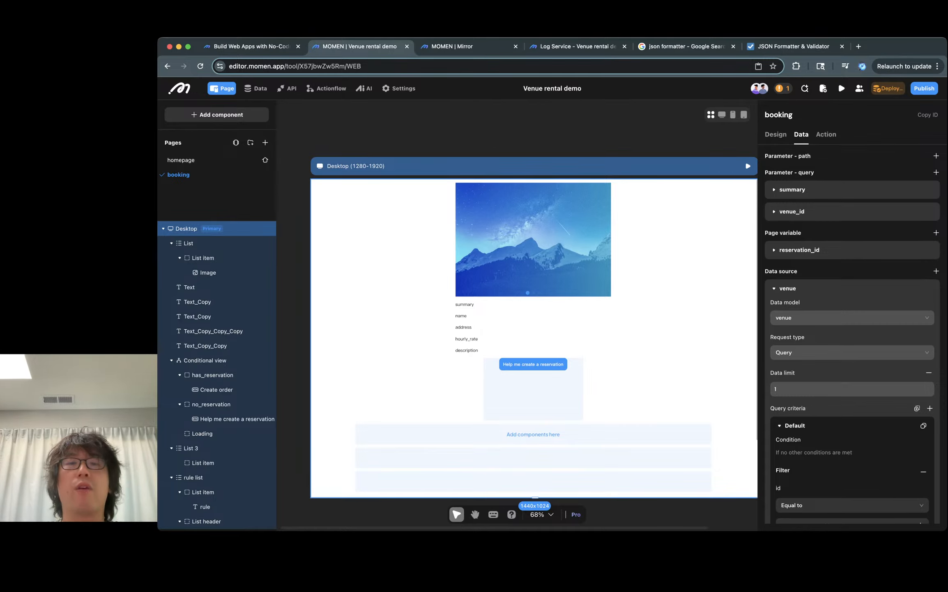
click(533, 251)
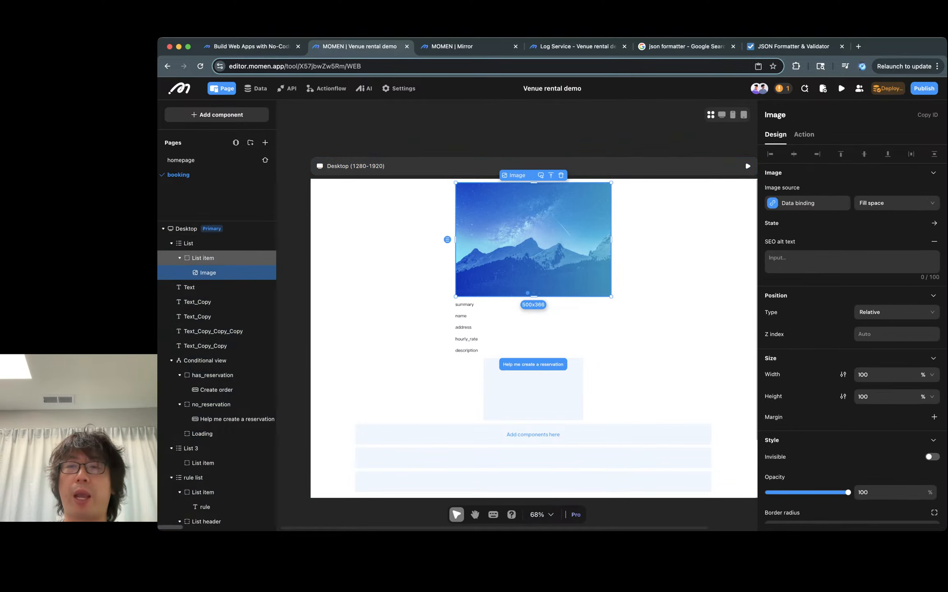
click(189, 243)
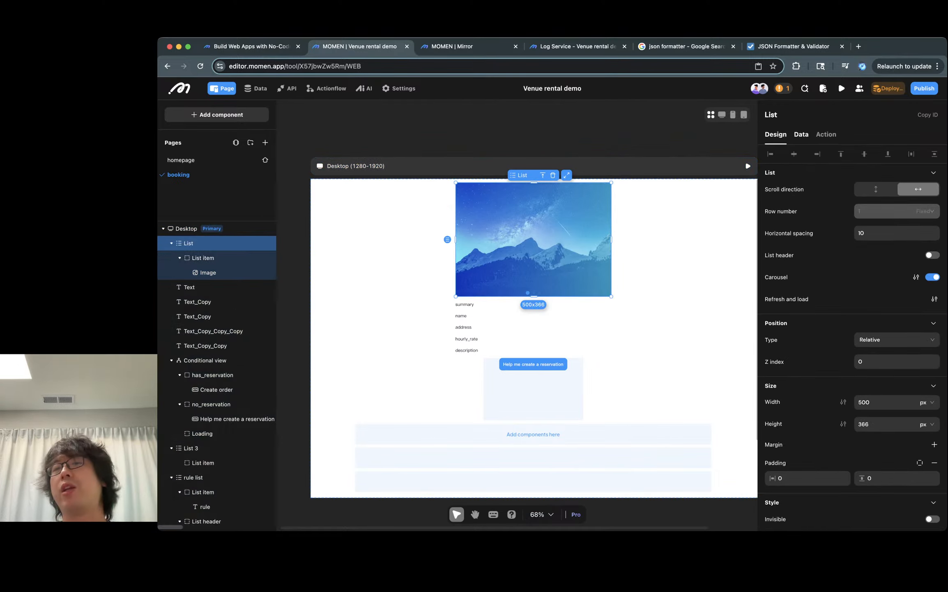
- Browse the image list's data binding options through the in-page venue data source to its images field
click(801, 134)
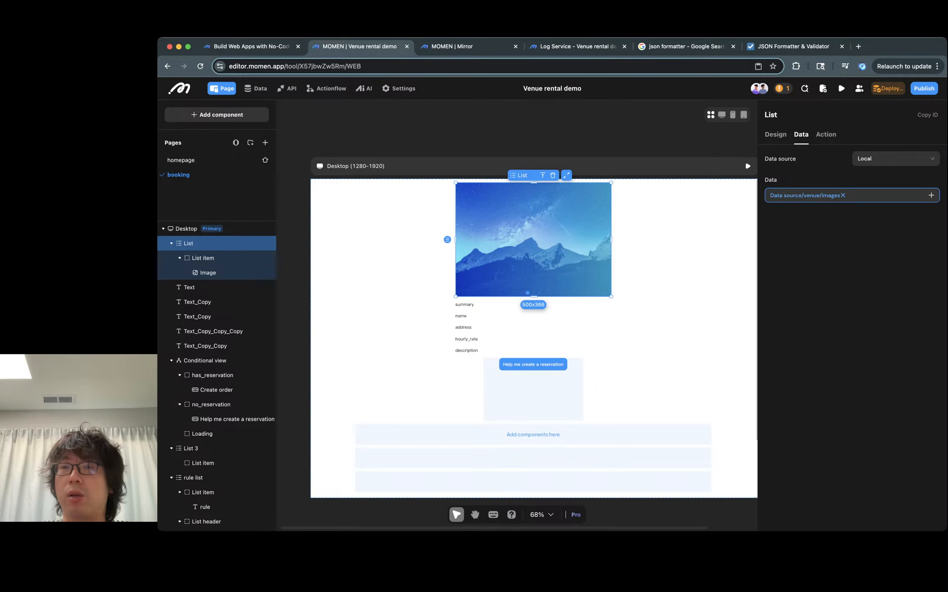
click(931, 195)
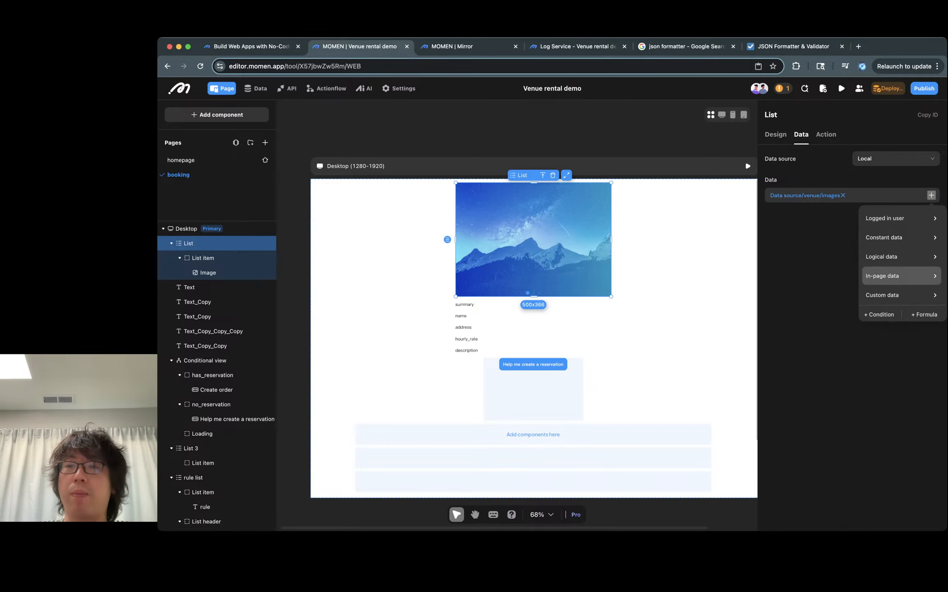
mouse_move(899, 276)
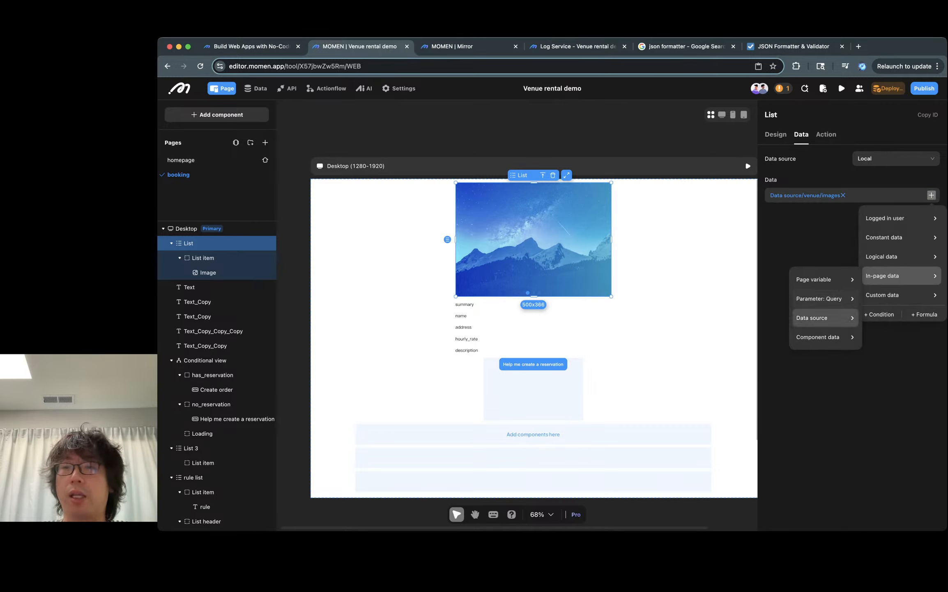
mouse_move(812, 318)
mouse_move(894, 321)
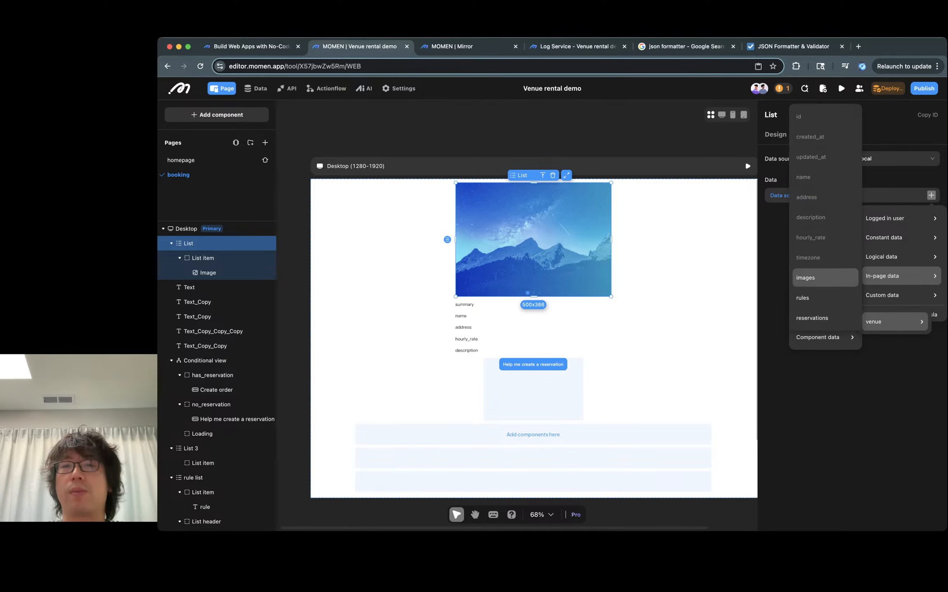
click(806, 277)
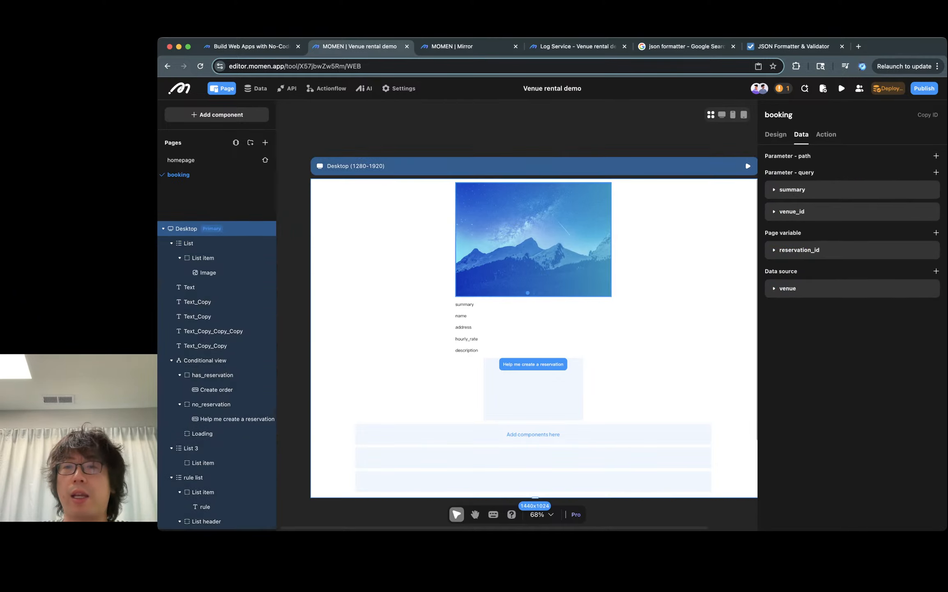
- Browse the image's source binding options through in-component list item data to its image field
click(208, 273)
click(807, 203)
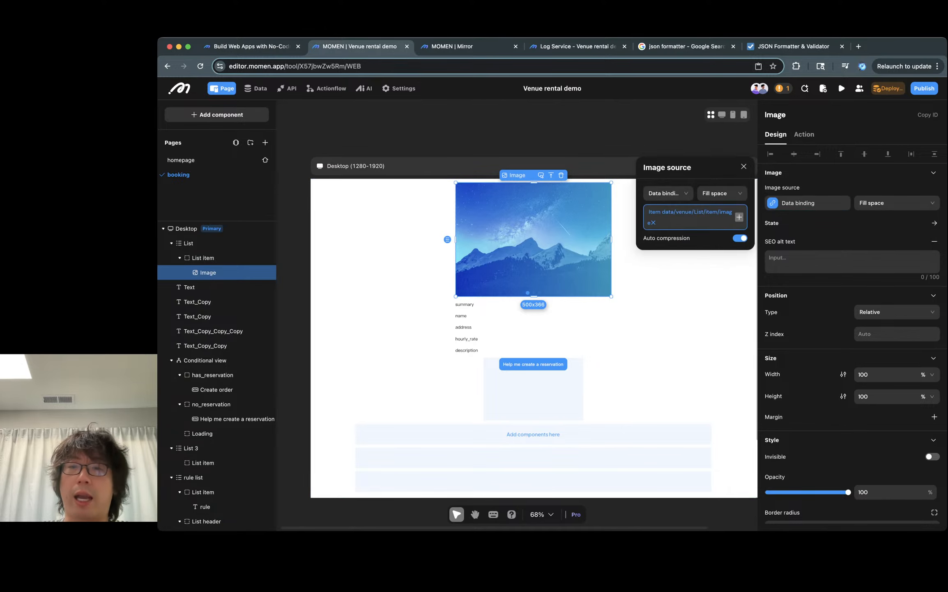
click(739, 216)
click(727, 316)
click(814, 321)
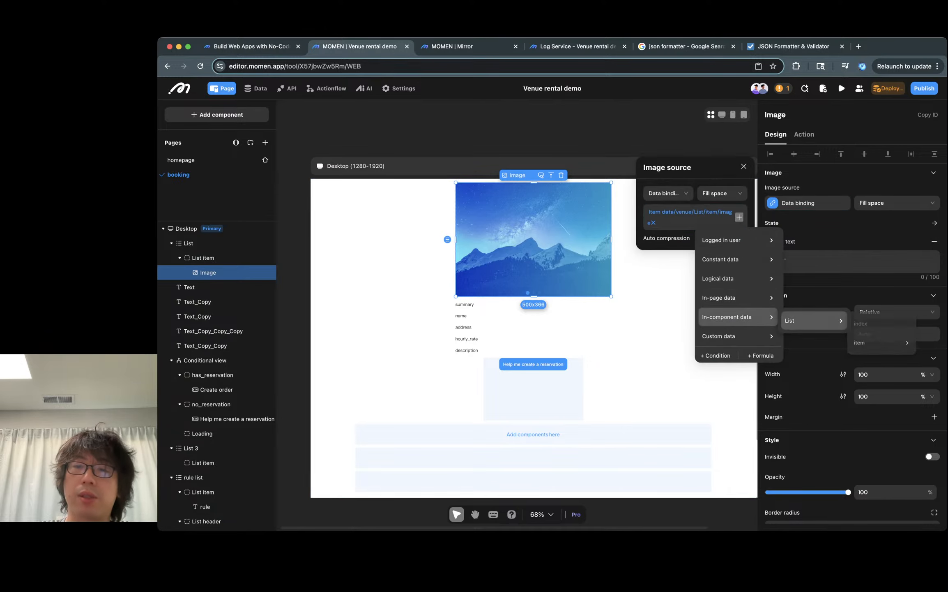
click(883, 344)
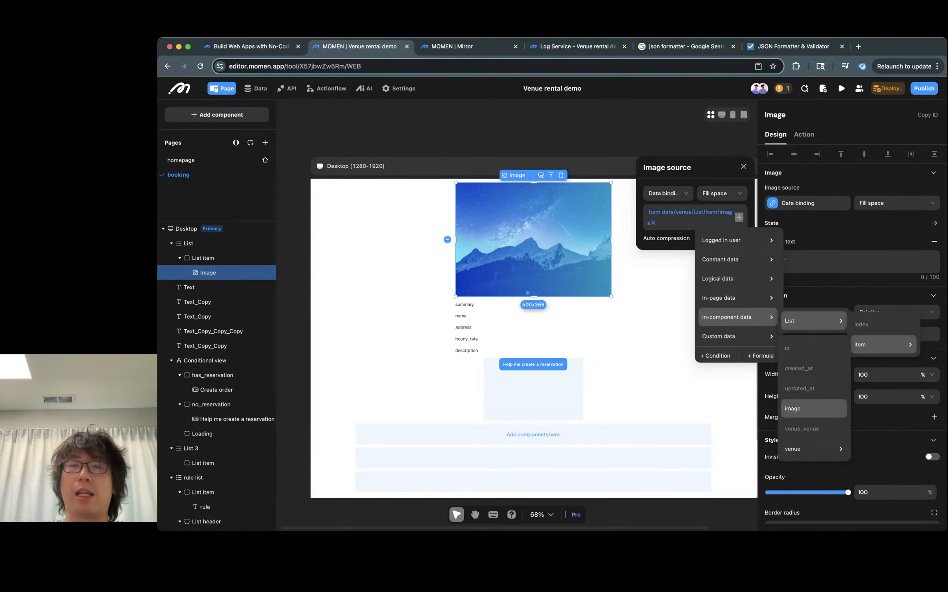
click(411, 337)
- Check the summary text's content binding to the summary query parameter and compare it with the running preview
scroll(505, 297, up, 5)
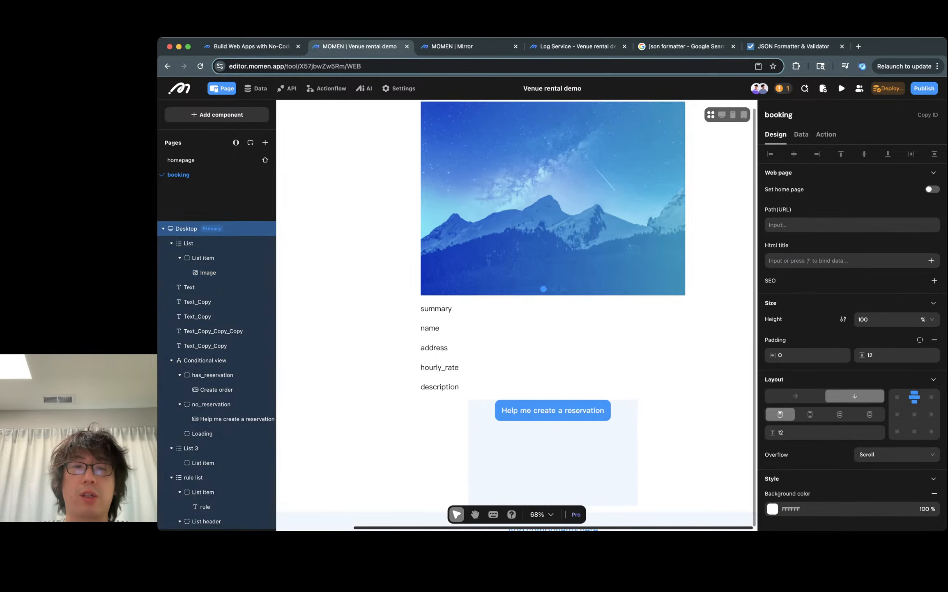
click(493, 309)
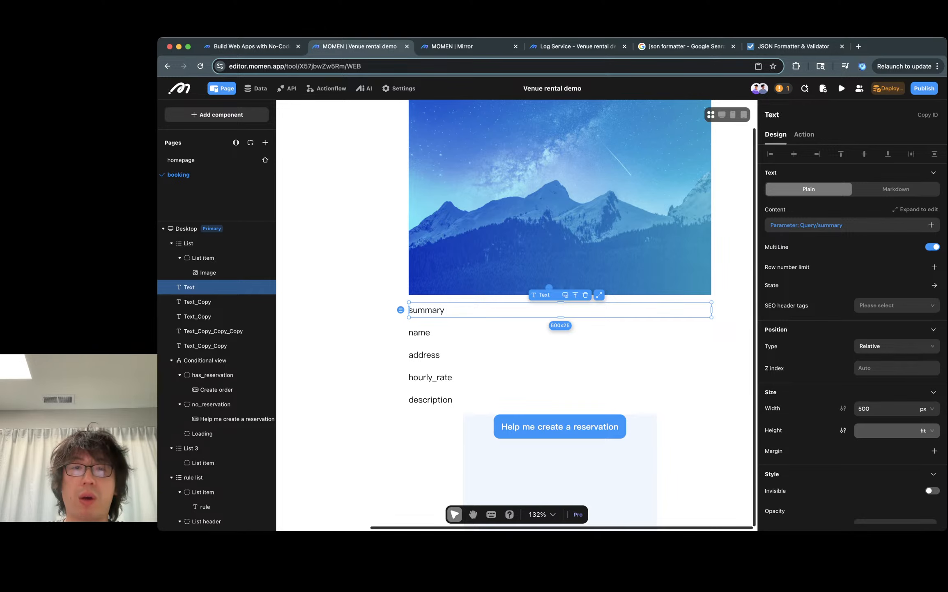
key(ctrl+Tab)
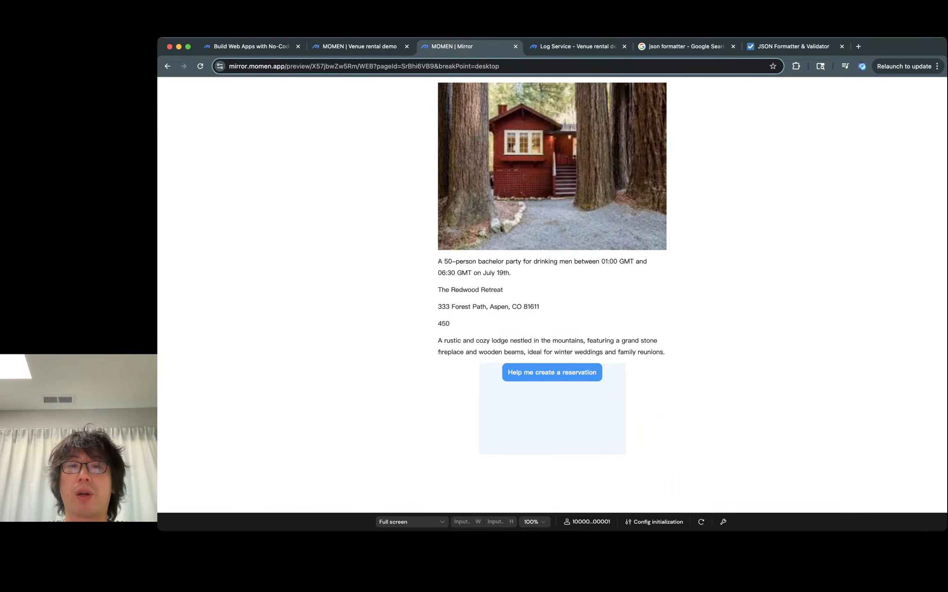
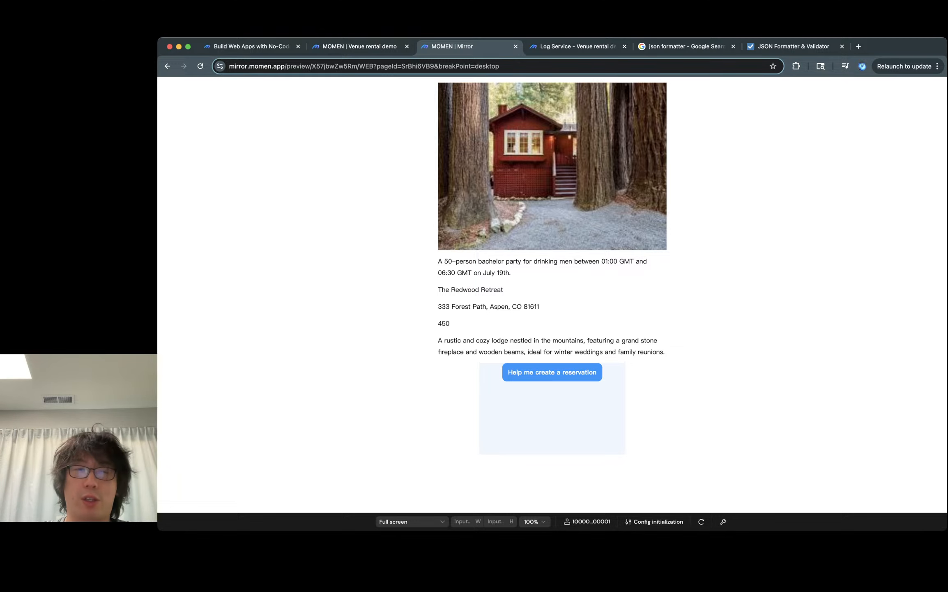
- Open the summary output field's description in the Venue recommender AI agent
key(ctrl+shift+Tab)
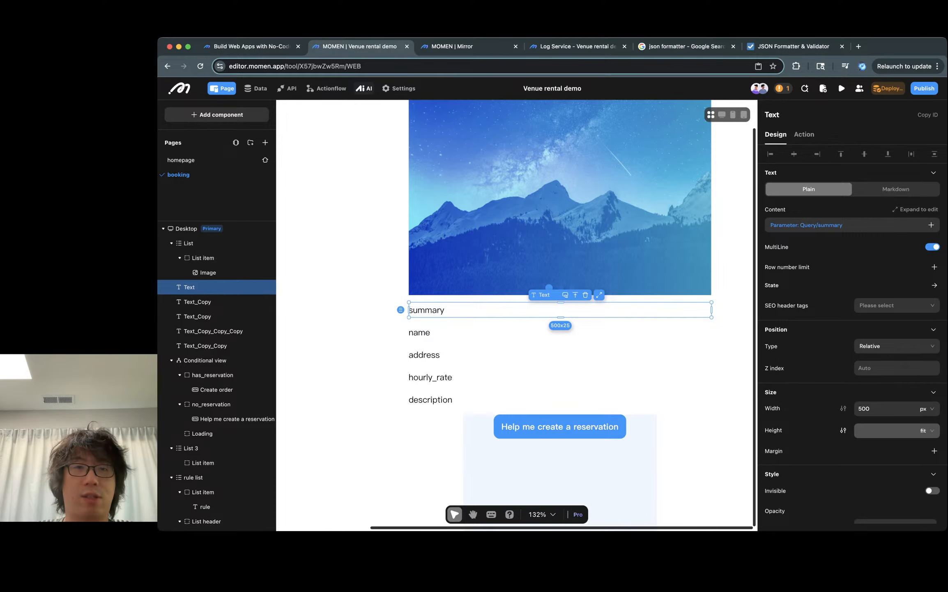
click(363, 88)
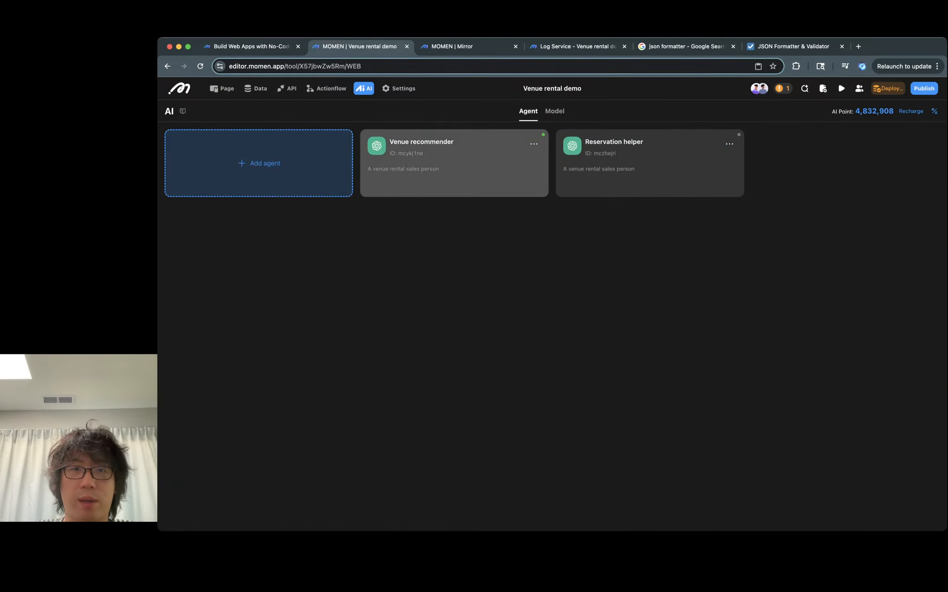
click(454, 163)
scroll(355, 328, down, 10)
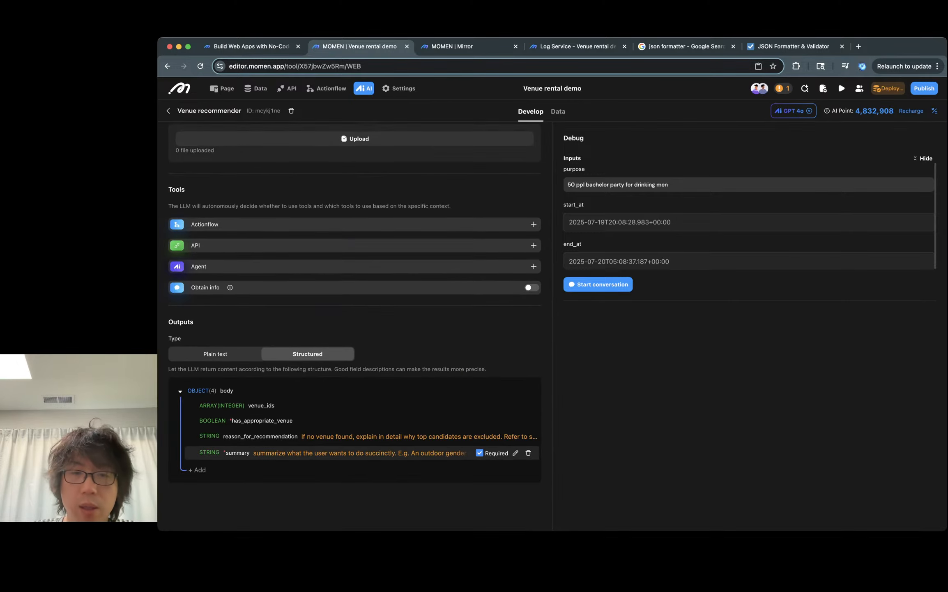
click(515, 452)
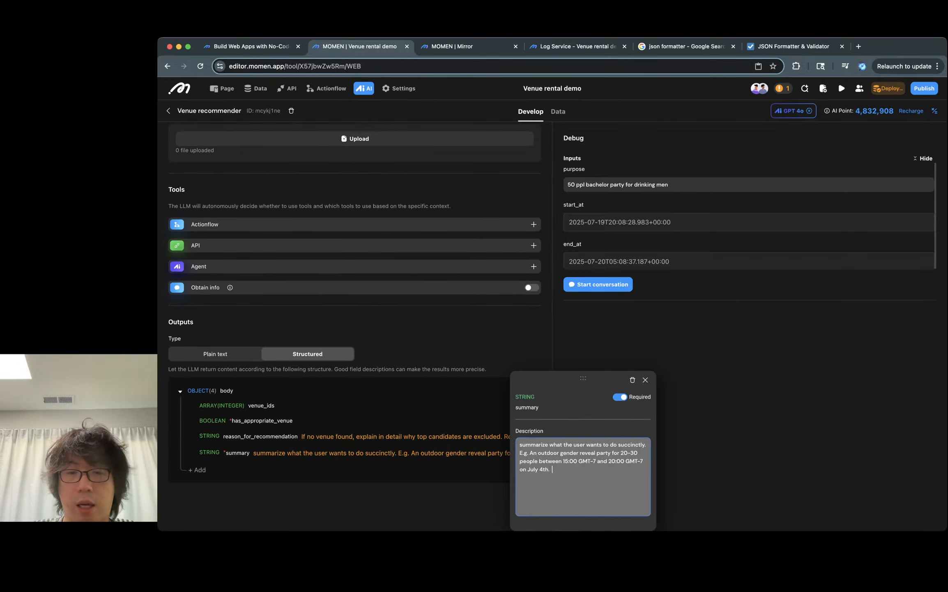
text(Timezone should)
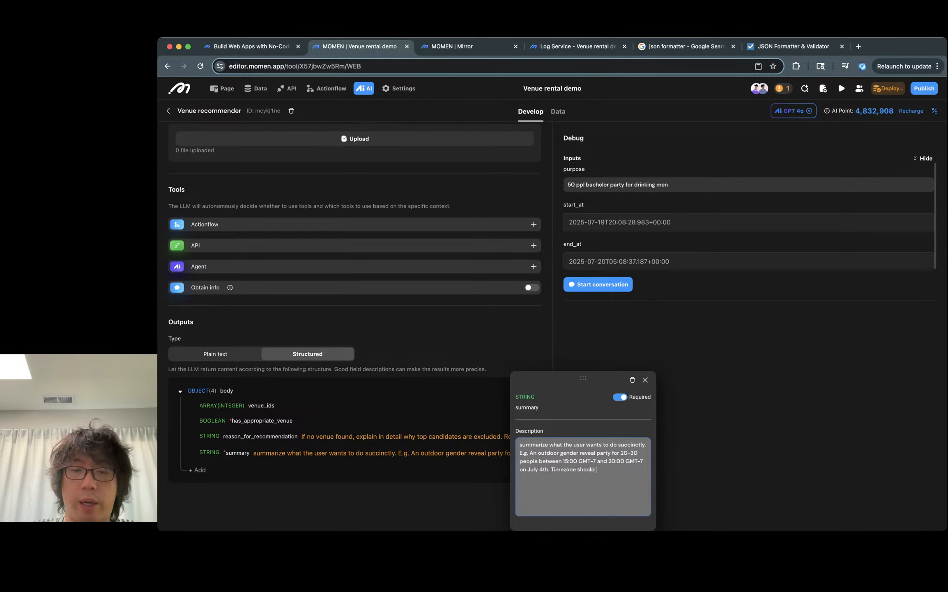
text( always be)
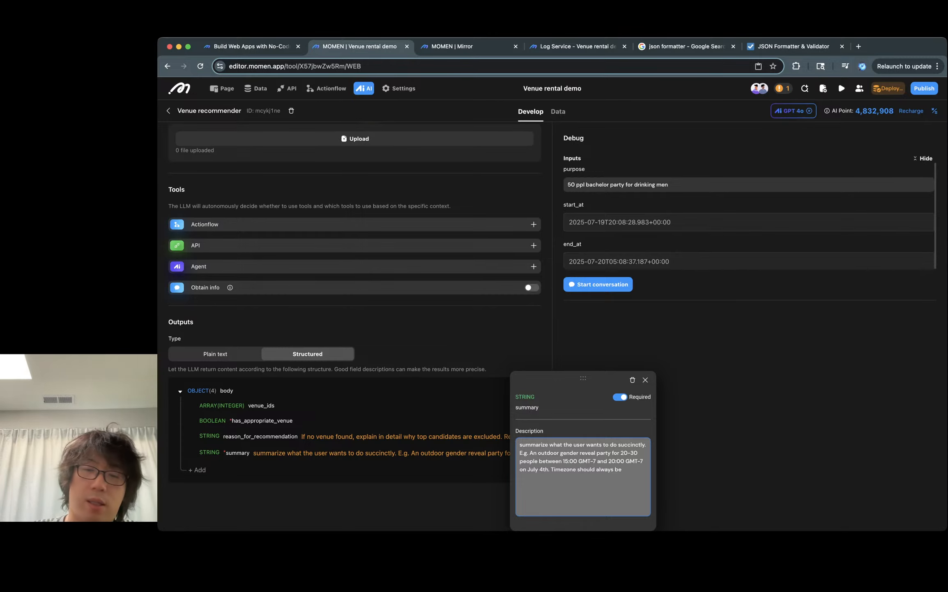
key(alt+shift+Left)
key(alt+shift+Left)
key(alt+shift+Left)
key(alt+shift+Left)
key(BackSpace)
click(645, 380)
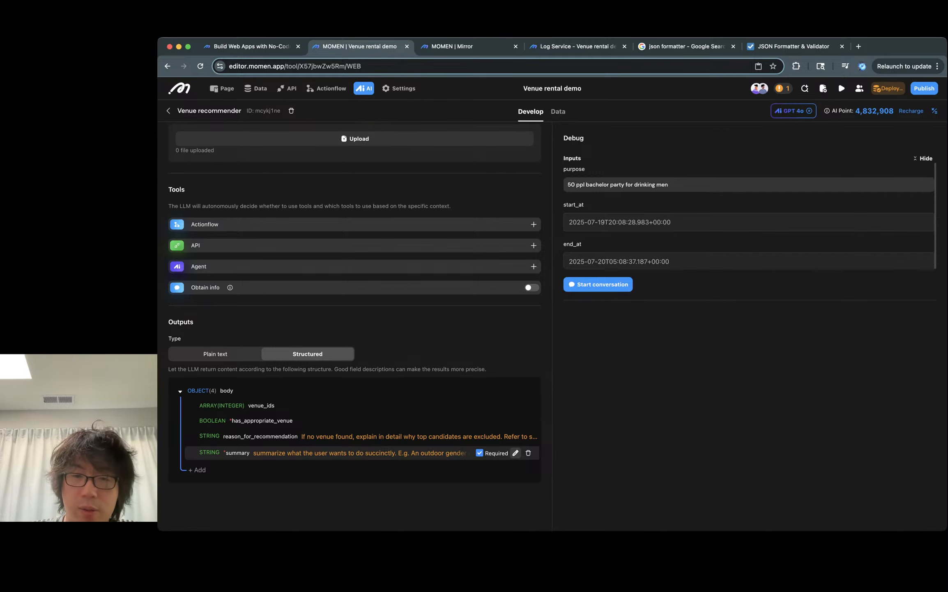
- Append "Always output in america/new york timezone" to the summary output field's description
click(515, 452)
text(Always output in)
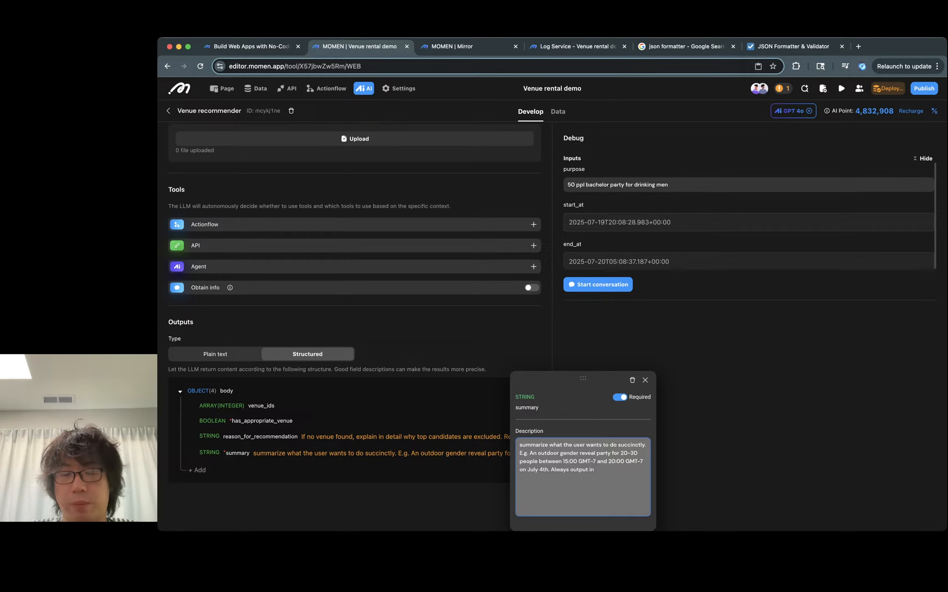
text(america/)
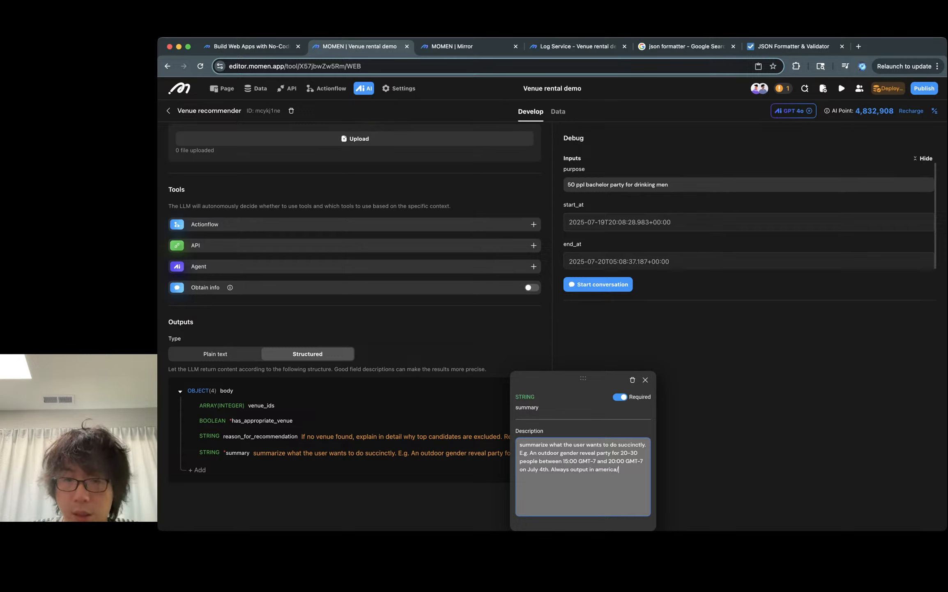
text(N)
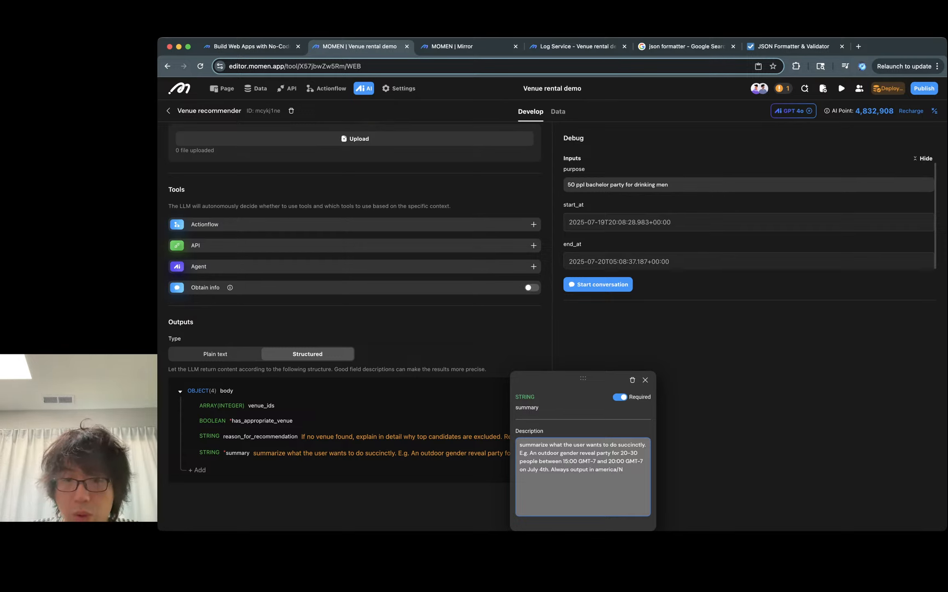
key(BackSpace)
text(new york timezone)
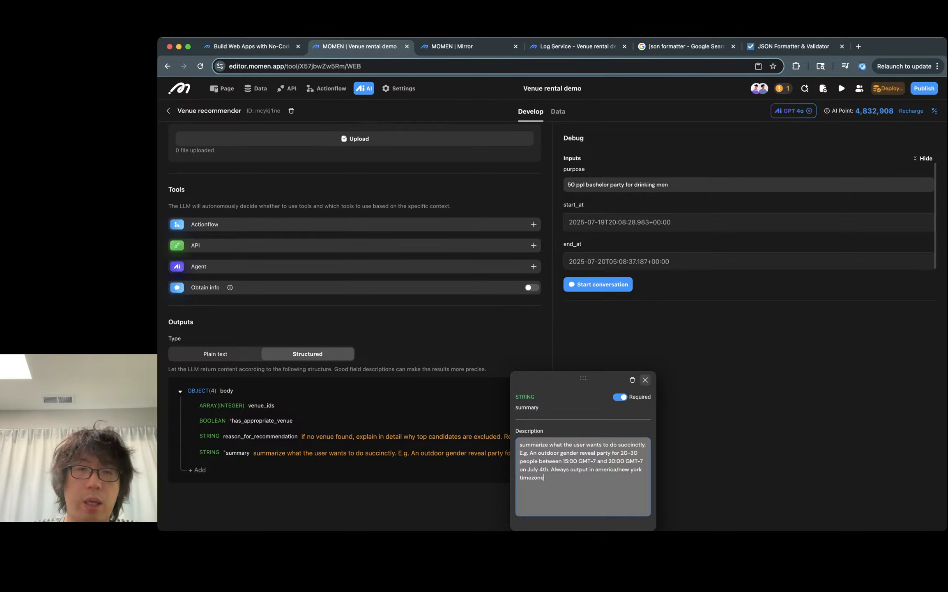
click(646, 380)
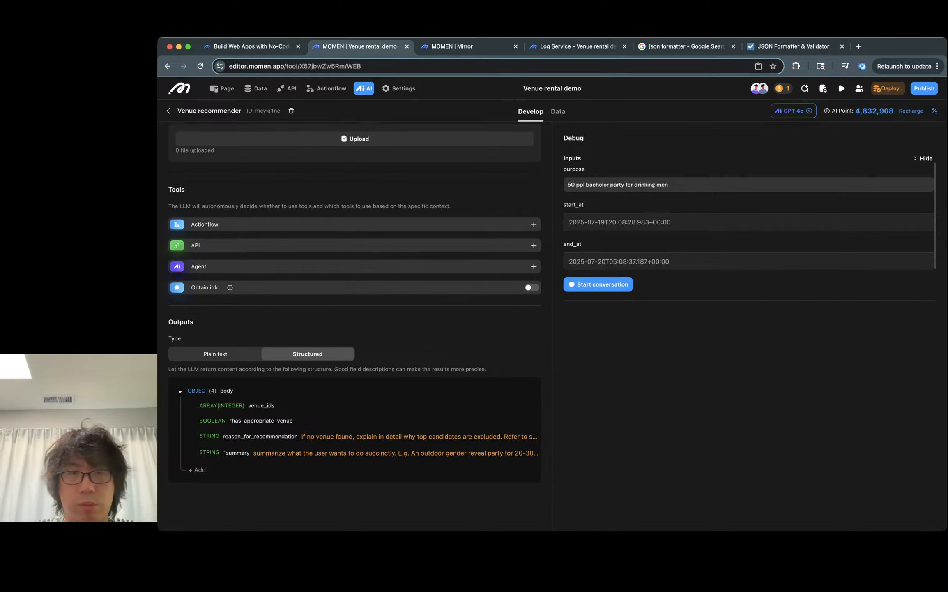
- Review the venue details shown on the booking page in the running preview
click(468, 46)
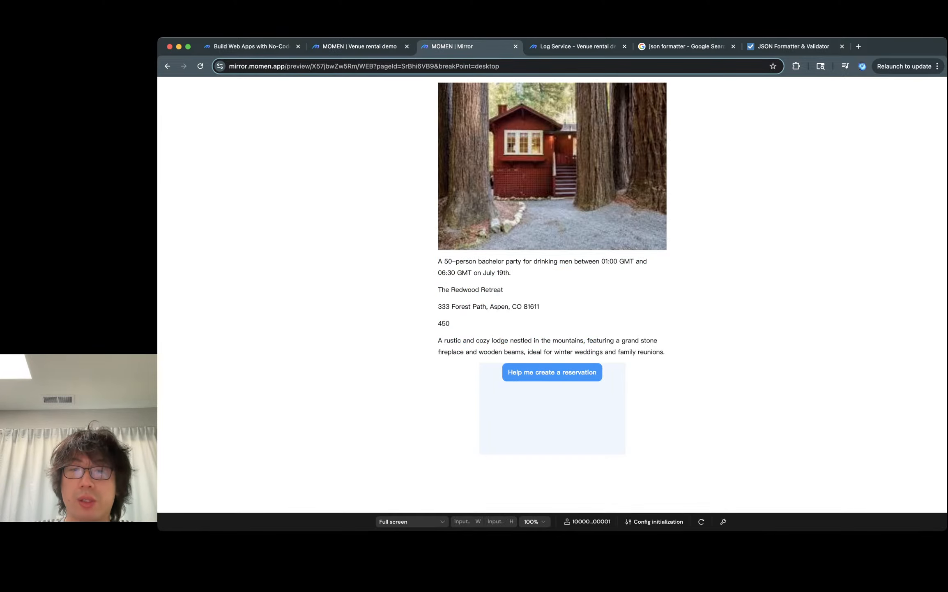
triple_click(498, 307)
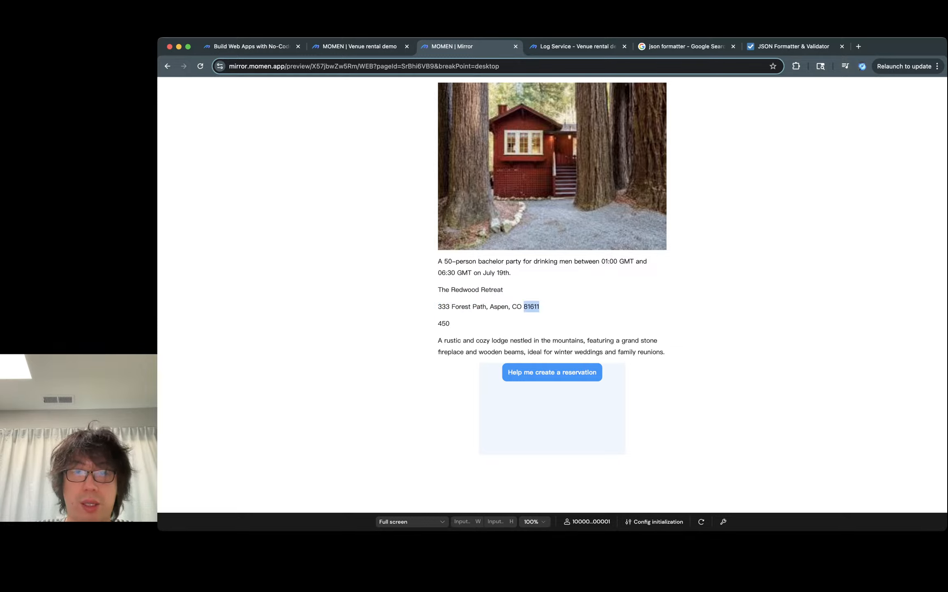
triple_click(479, 307)
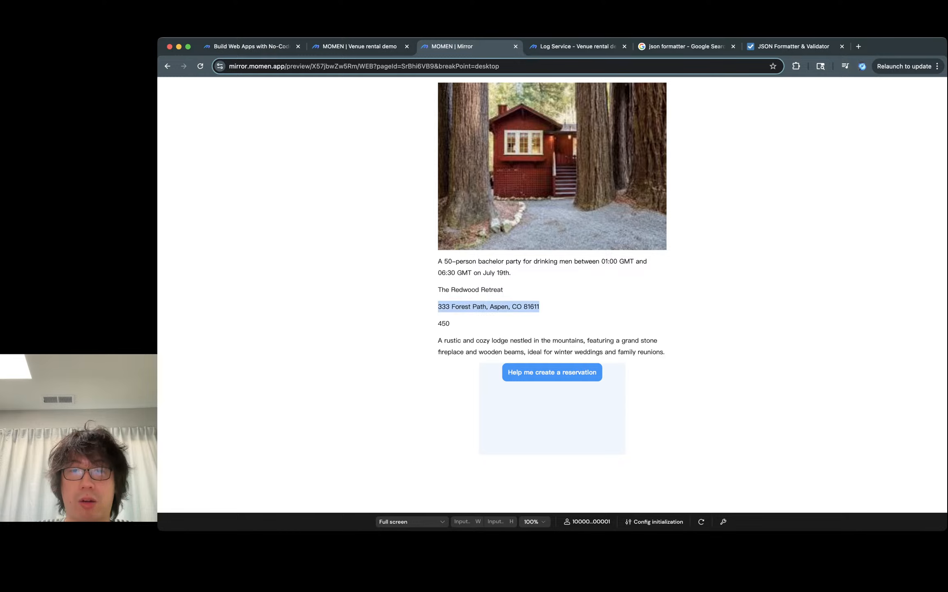
click(480, 306)
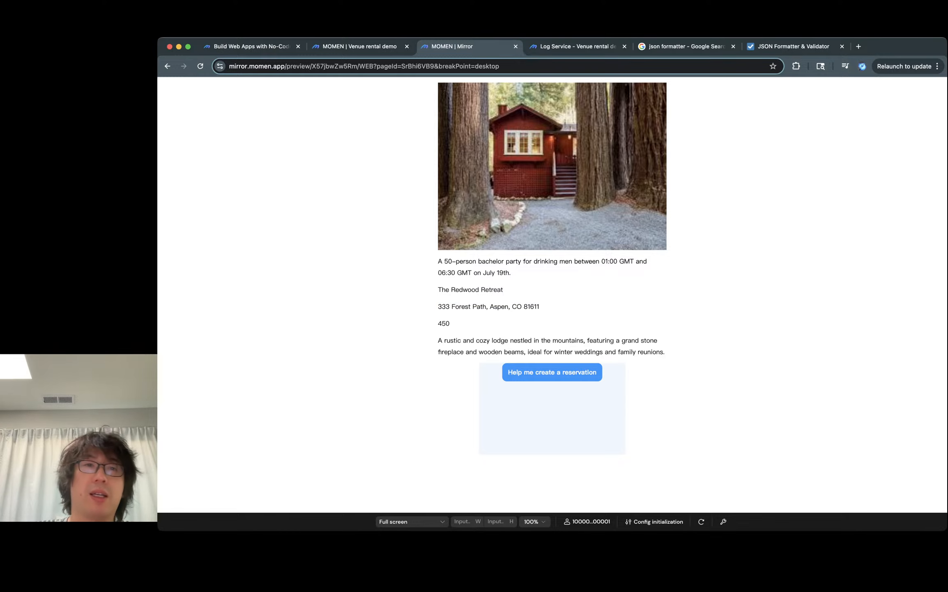
click(360, 46)
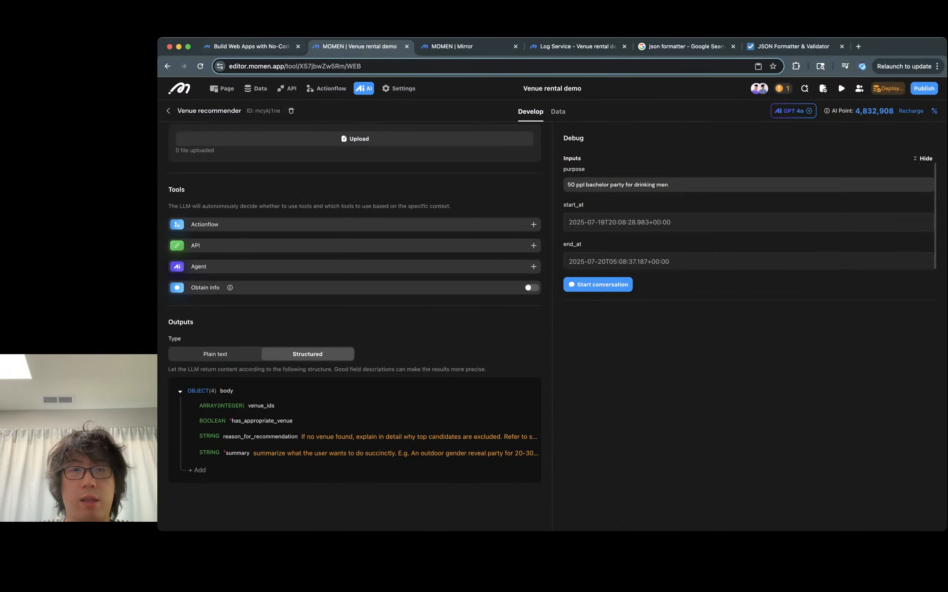
click(263, 47)
click(359, 46)
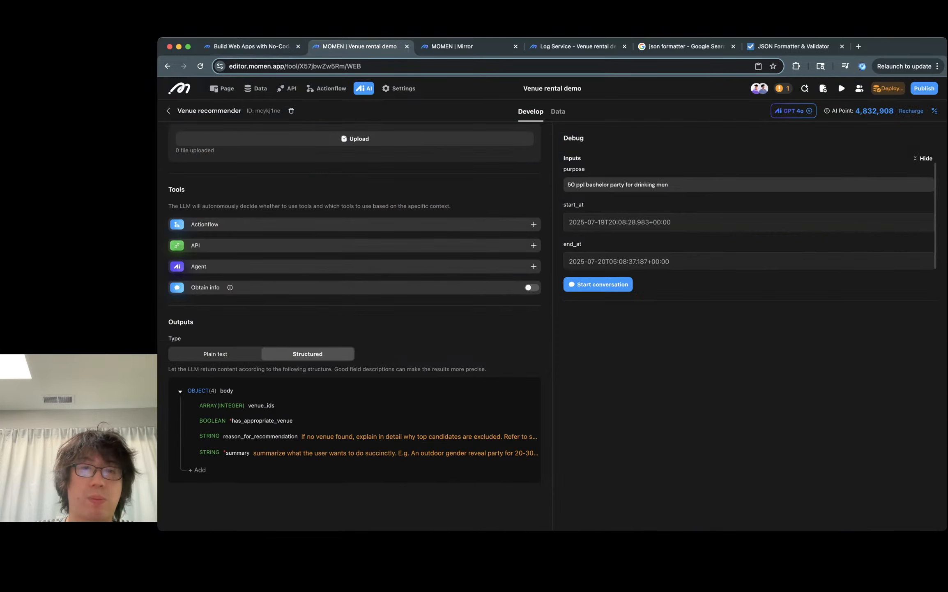
- Format the hourly rate text on the booking page as $ before and /hour after the venue's hourly_rate binding
click(222, 88)
click(411, 377)
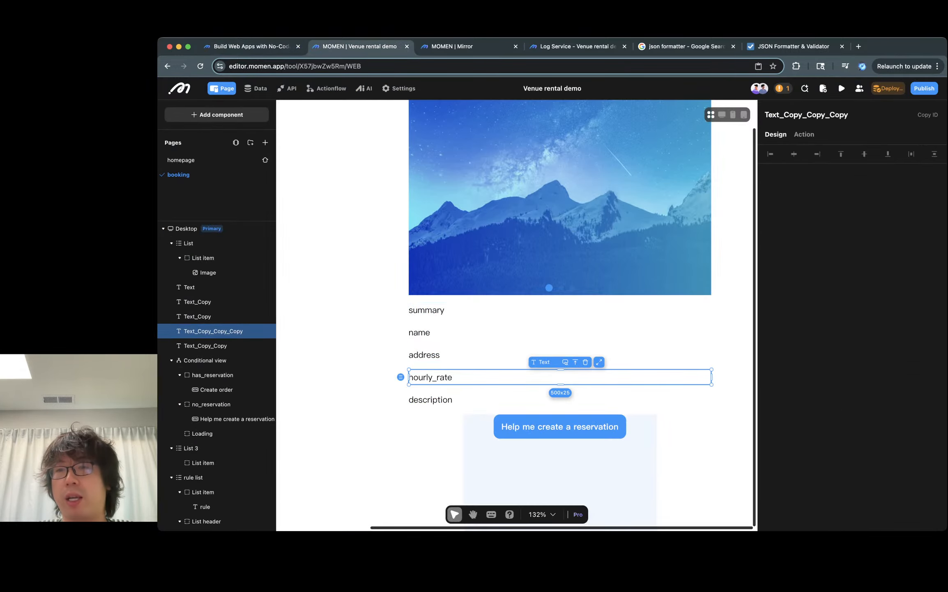
text(H)
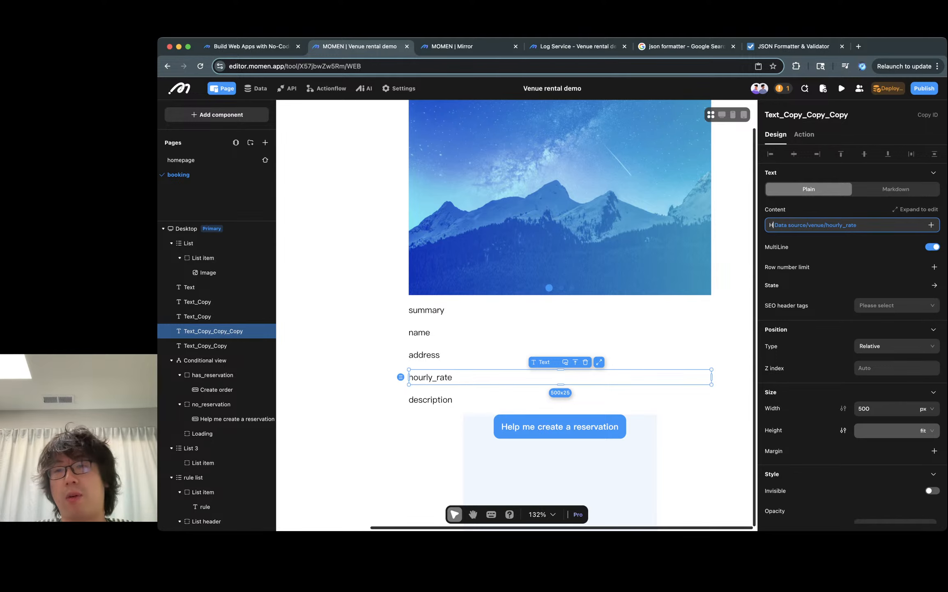
text(ourly rate:)
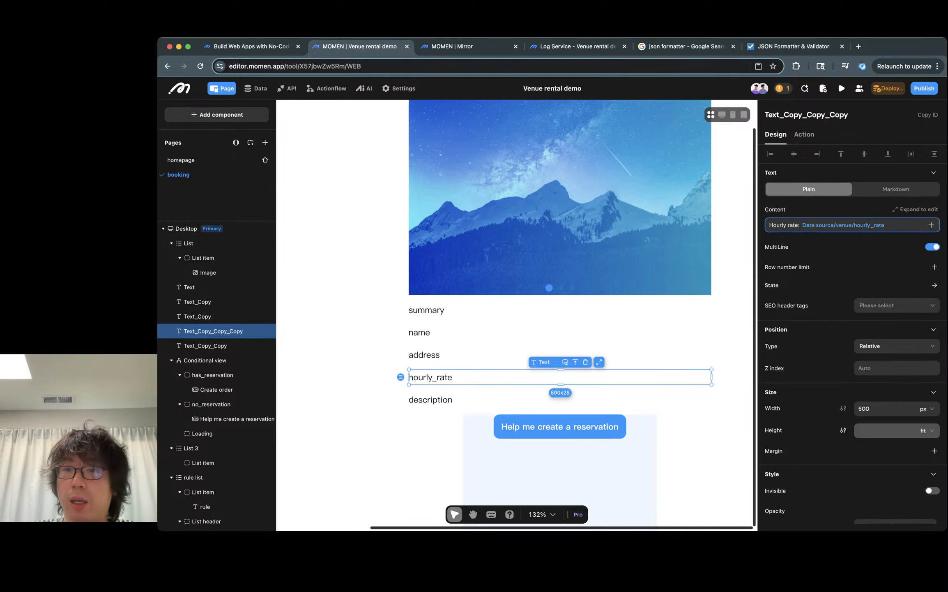
drag(801, 224, 762, 225)
key(BackSpace)
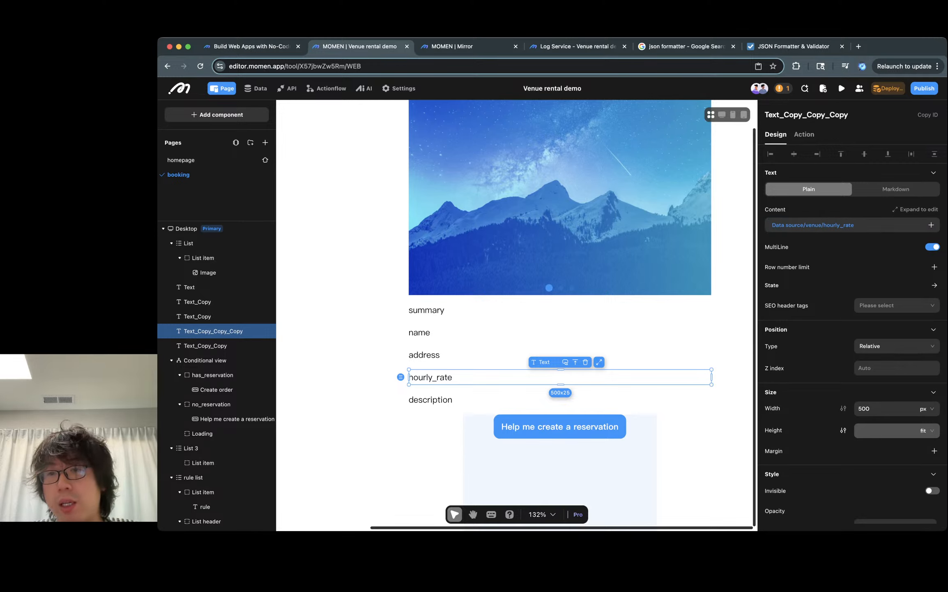
text($/)
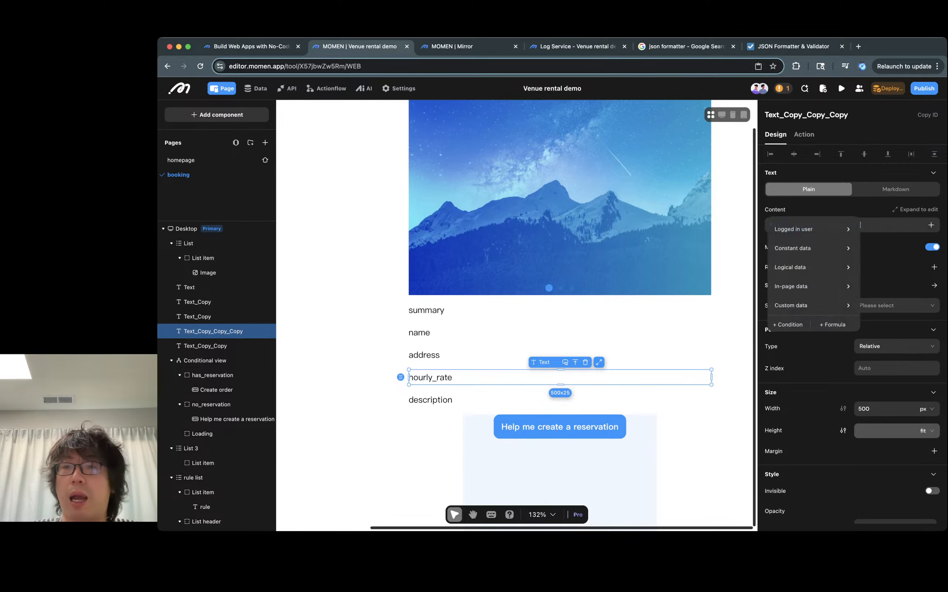
text(/hourly_rate /hour)
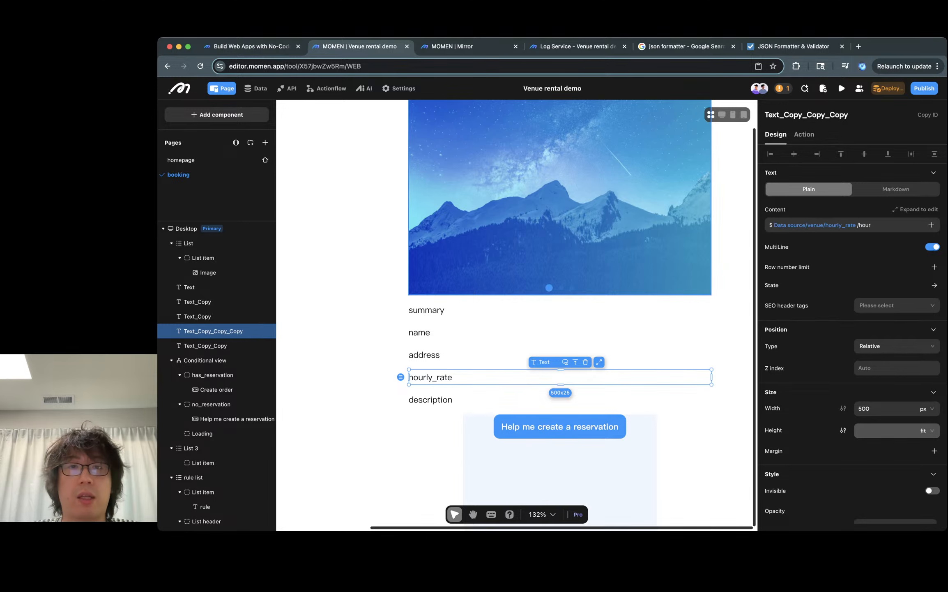
click(733, 283)
- Check the hourly rate and description texts in the running preview
key(ctrl+Tab)
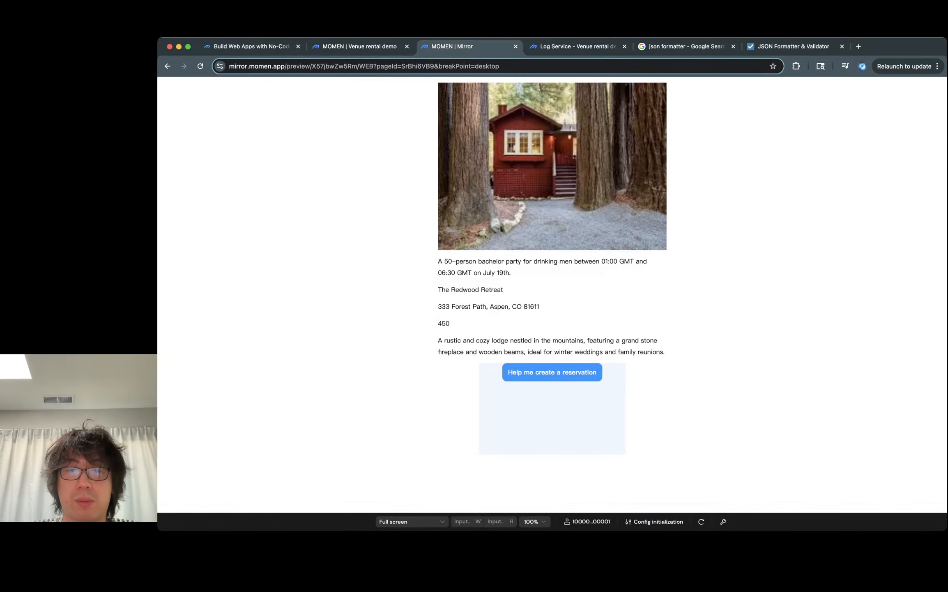
triple_click(463, 323)
click(463, 323)
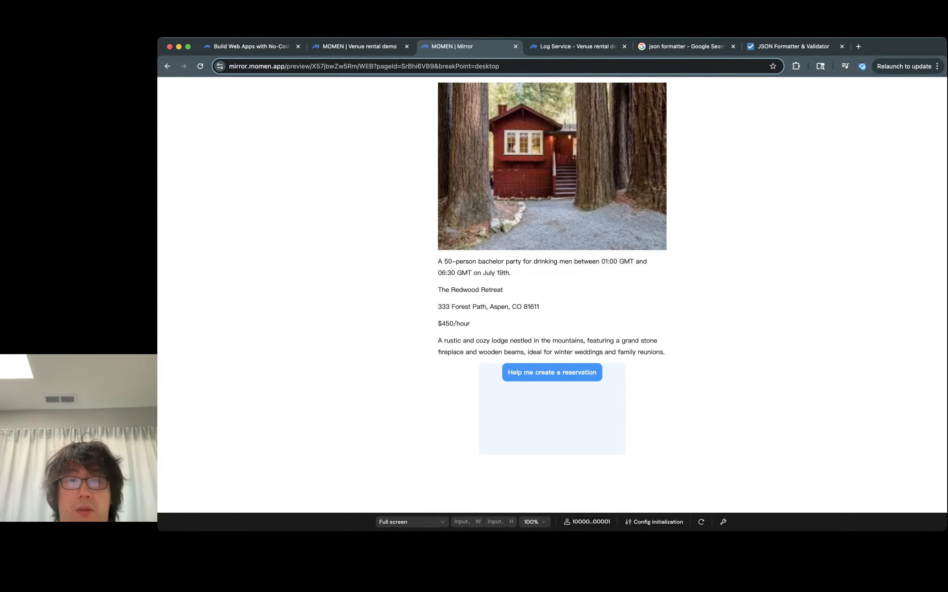
triple_click(490, 341)
double_click(440, 341)
triple_click(440, 341)
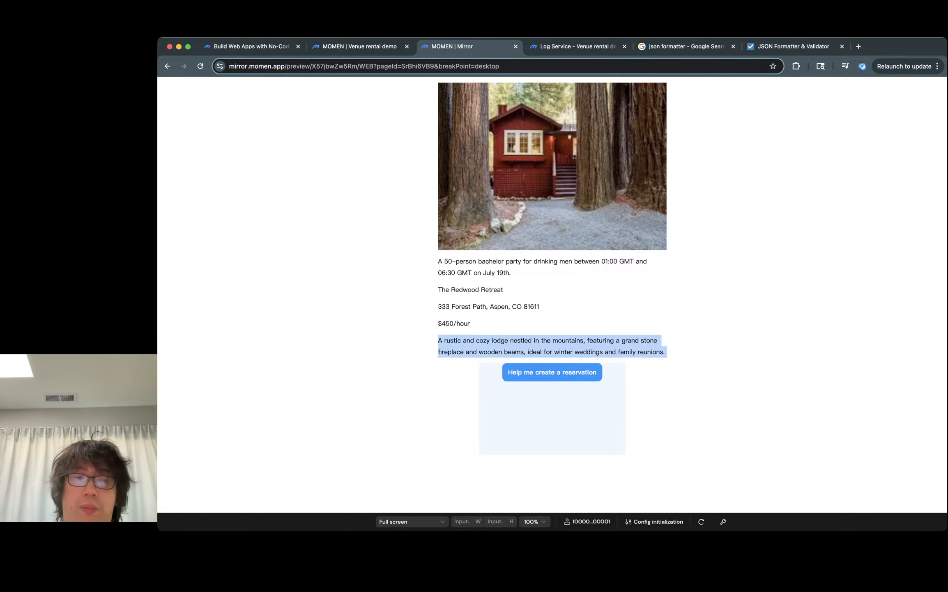
- Inspect the booking page's conditional view cases has_reservation and no_reservation
key(ctrl+shift+Tab)
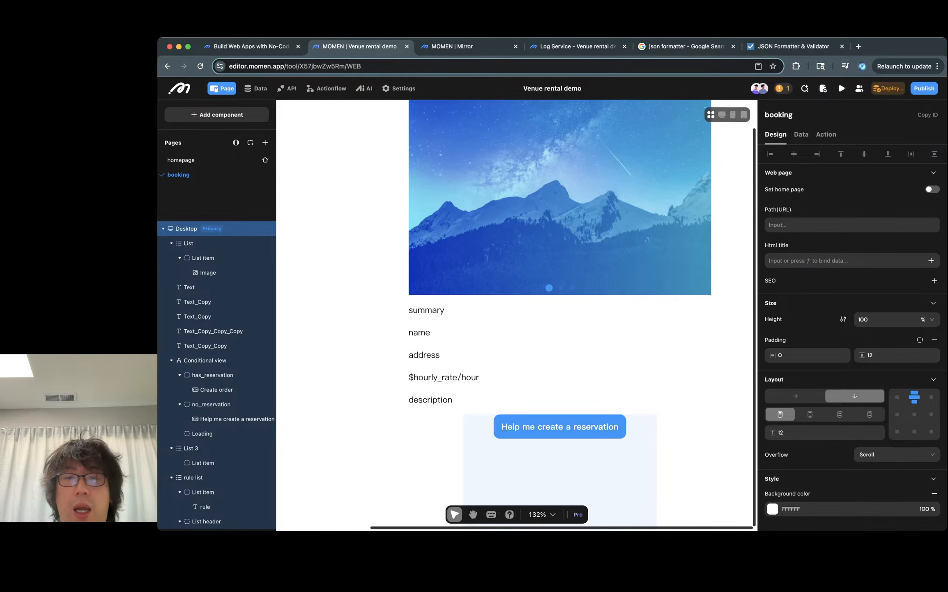
scroll(575, 411, down, 2)
click(582, 415)
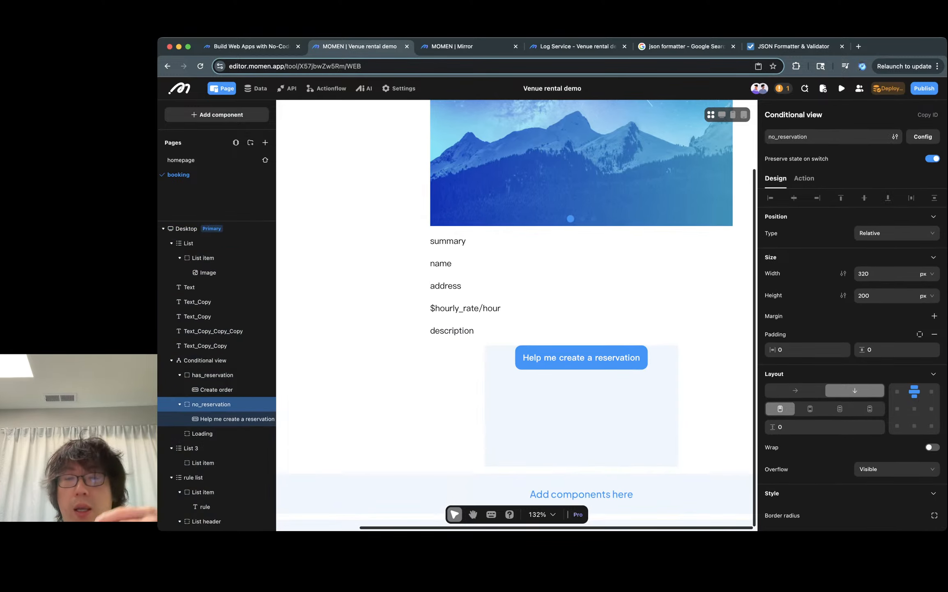
scroll(517, 312, right, 2)
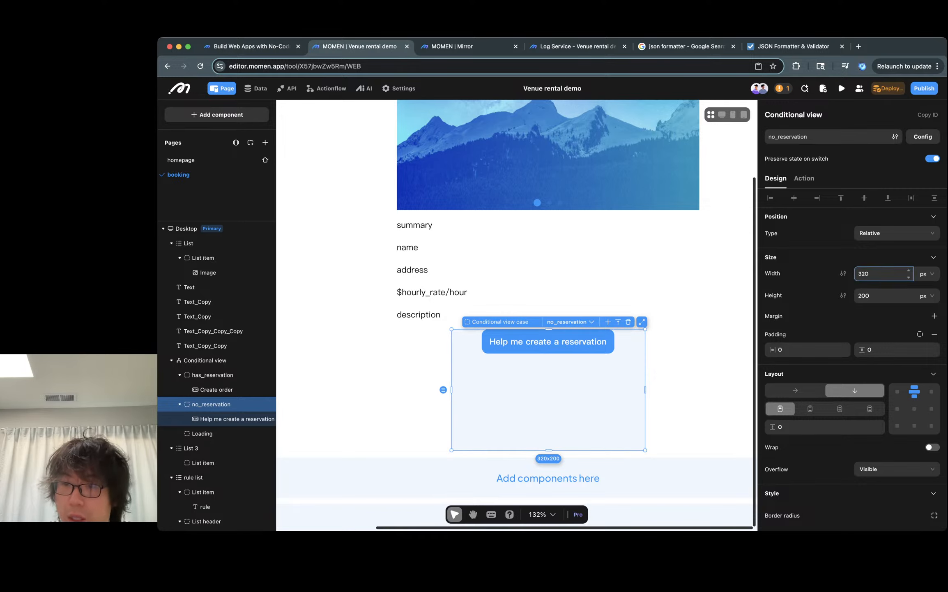
scroll(883, 273, down, 3)
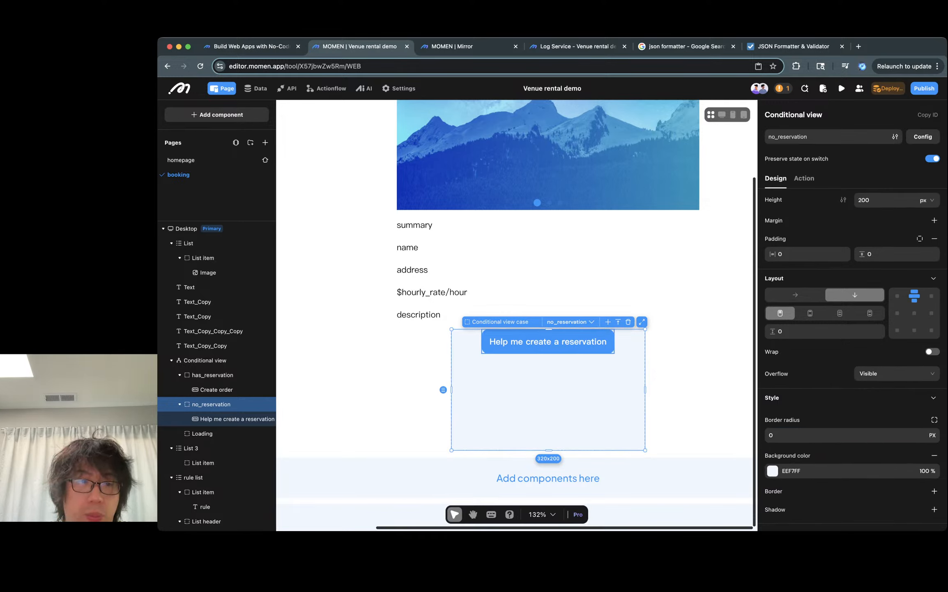
click(212, 375)
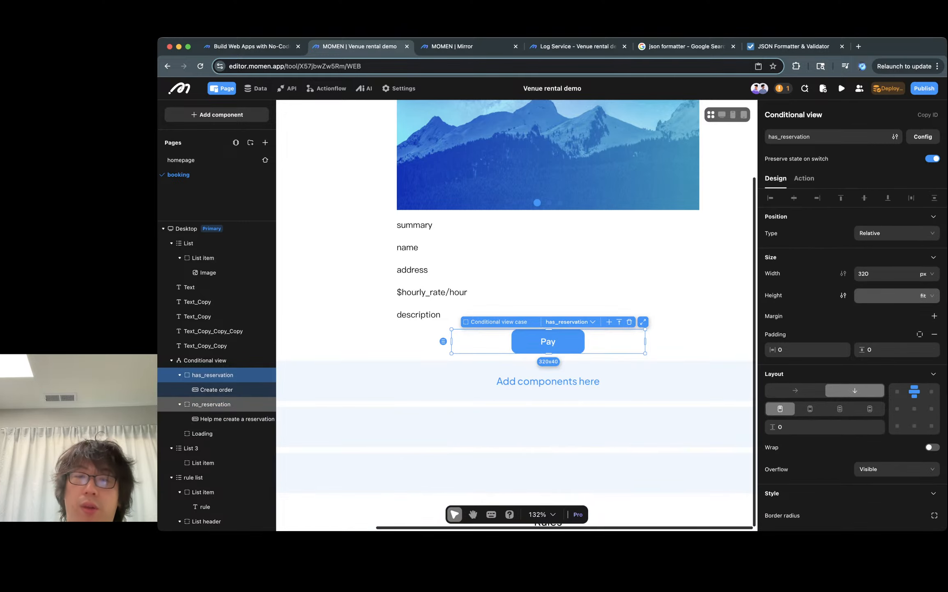
click(212, 404)
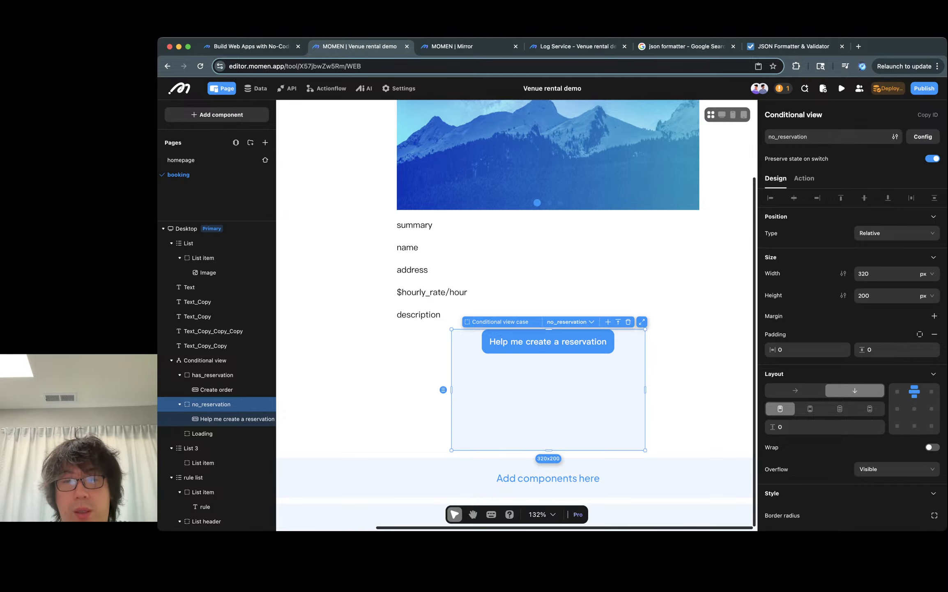
scroll(514, 300, down, 3)
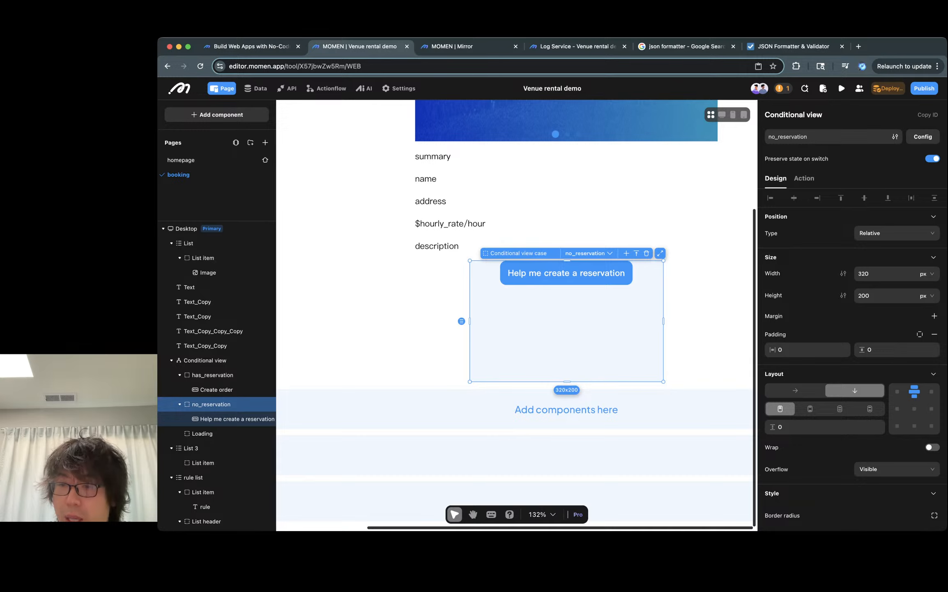
scroll(853, 357, down, 2)
scroll(852, 357, up, 2)
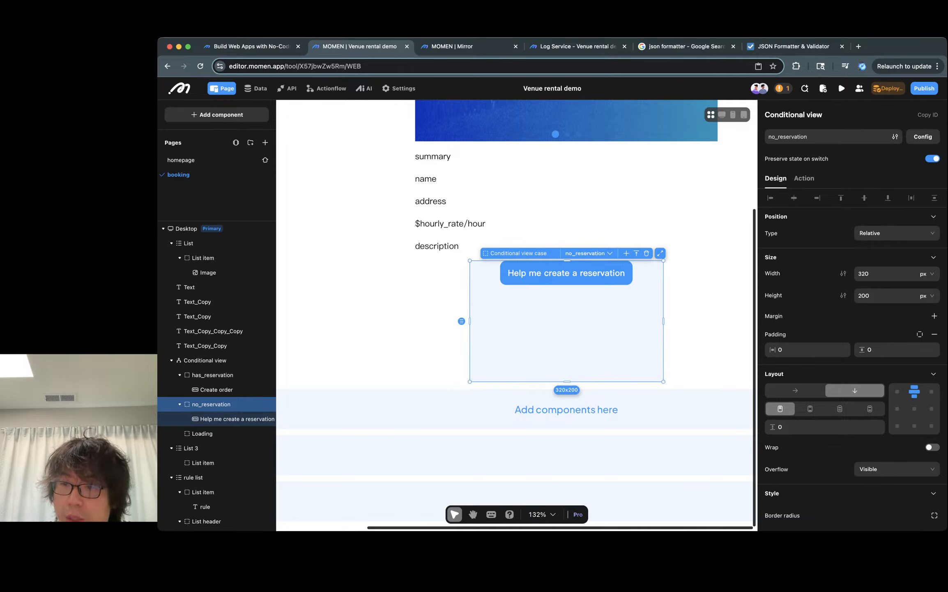
- Remove the no_reservation case's background color and set its height to fit its content
scroll(852, 357, down, 3)
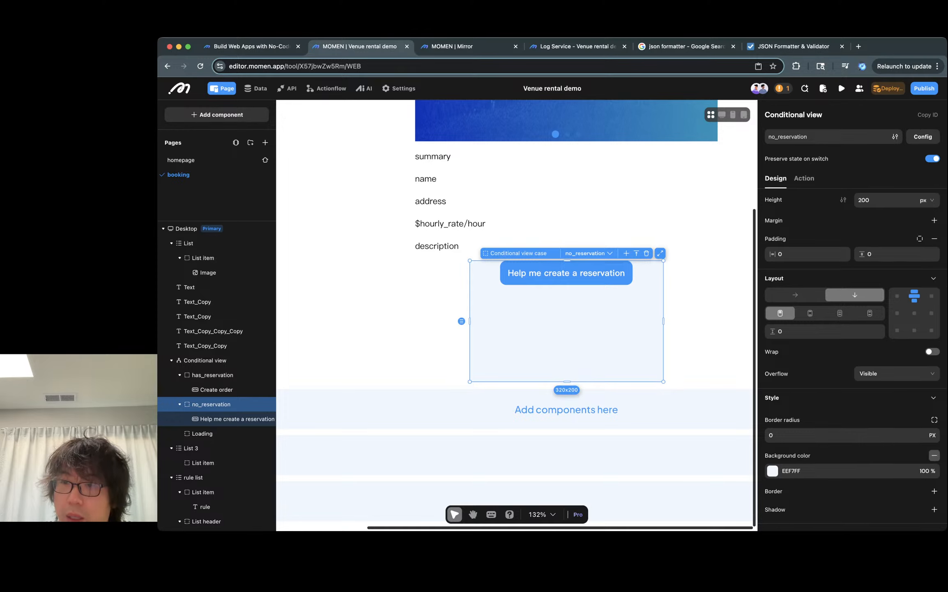
click(934, 455)
click(927, 217)
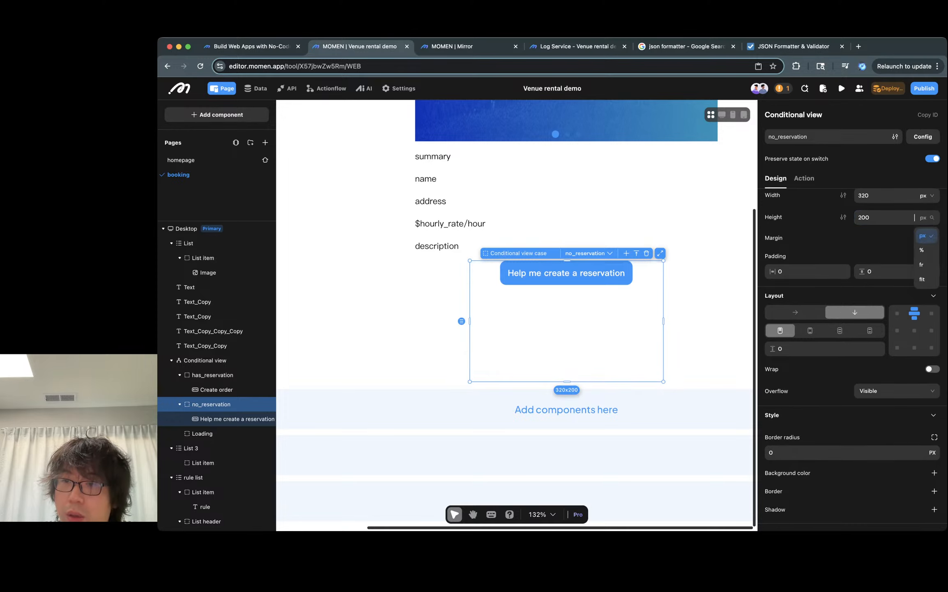
click(923, 279)
click(927, 196)
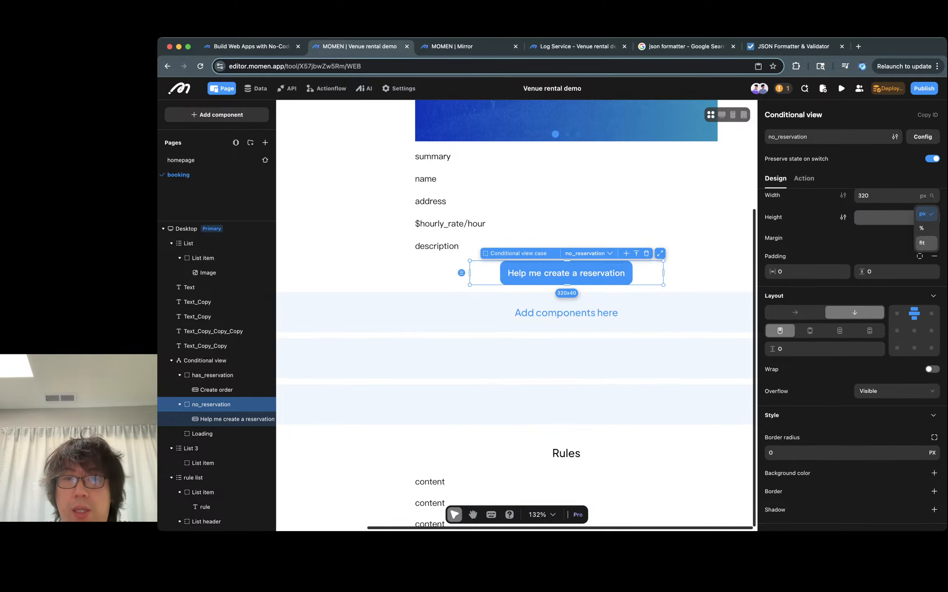
click(923, 243)
- Move List 3 into the has_reservation case, below the Create order button
click(682, 230)
click(592, 272)
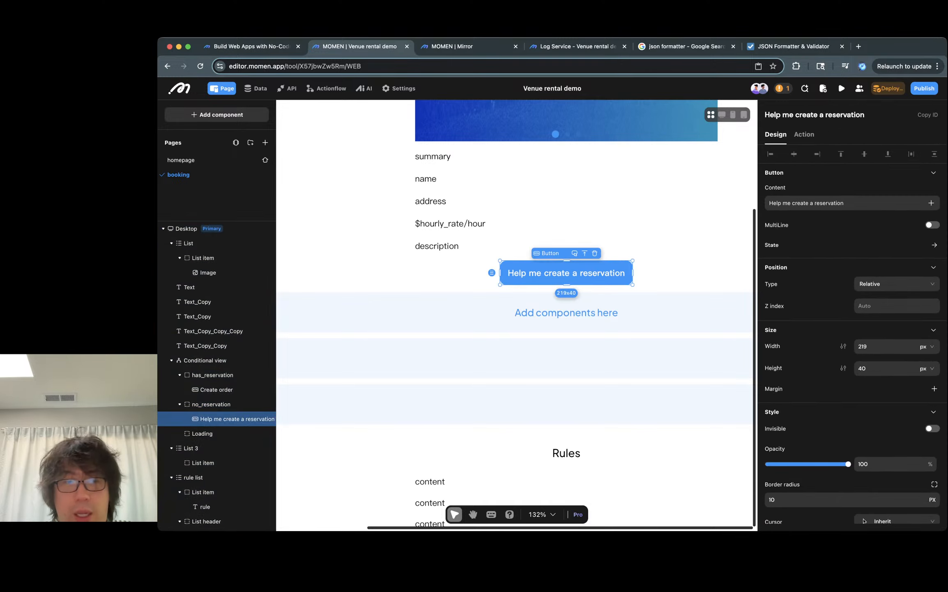
click(212, 374)
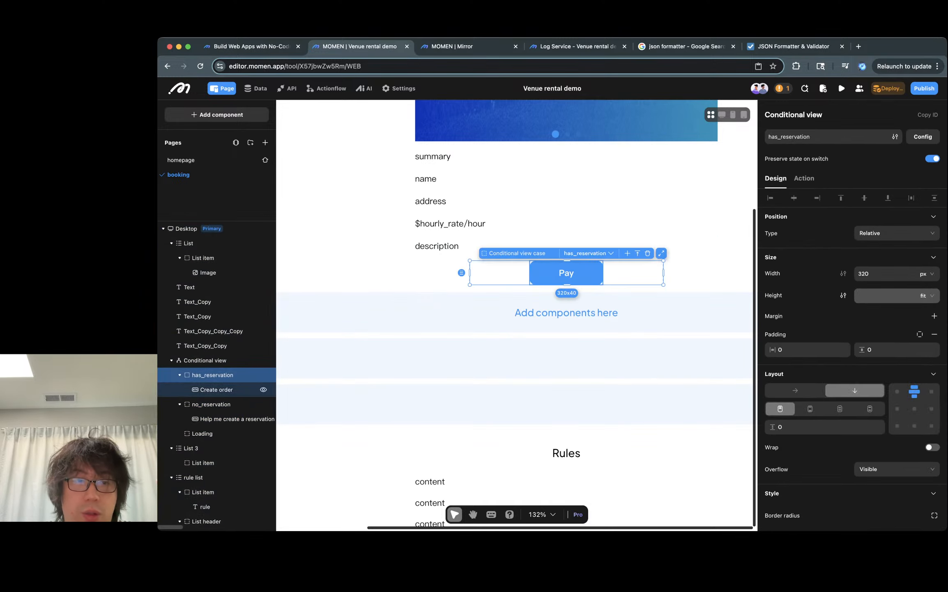
click(216, 390)
click(191, 448)
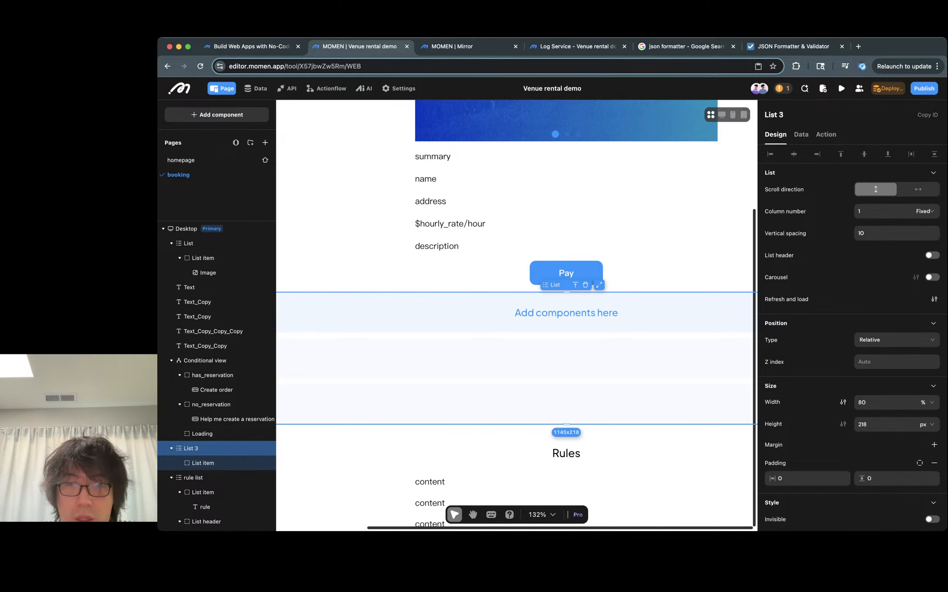
key(super+x)
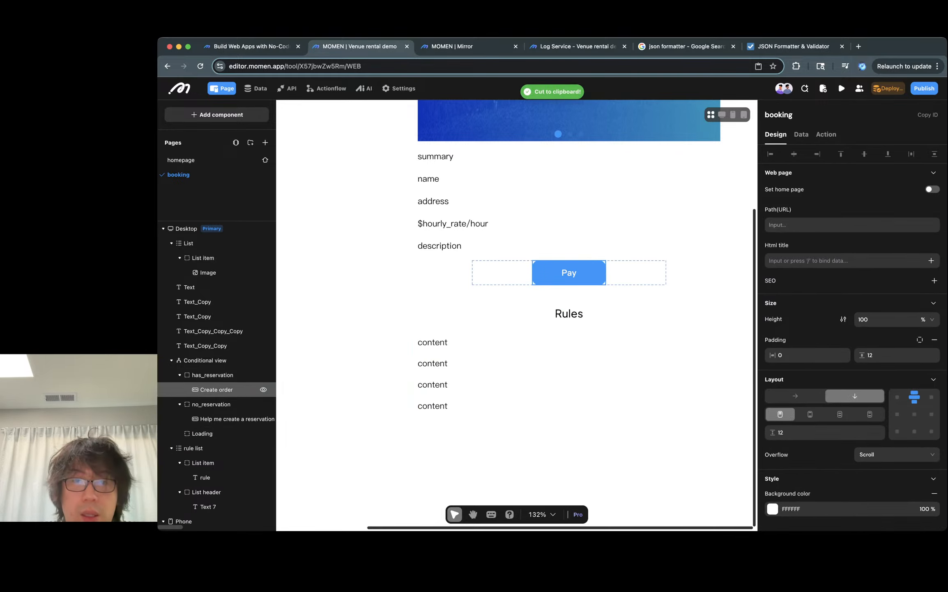
click(216, 389)
click(212, 374)
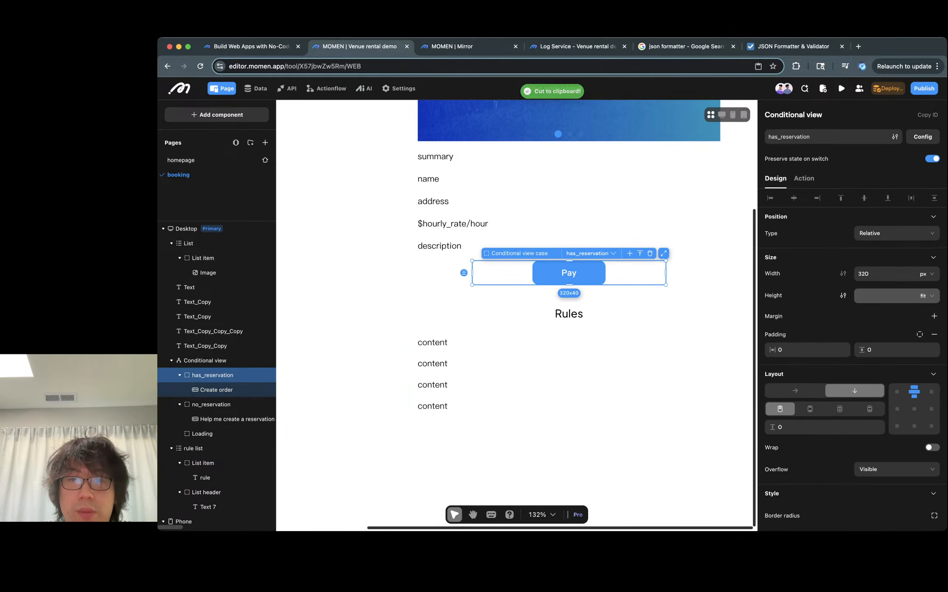
key(super+v)
- Inspect List 3 and its list item inside the has_reservation case
click(566, 305)
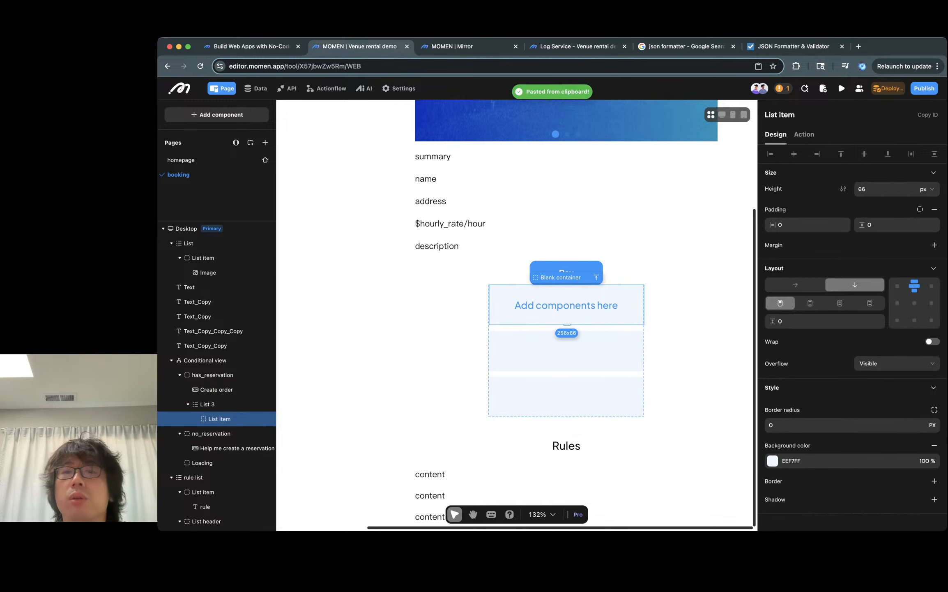
click(630, 273)
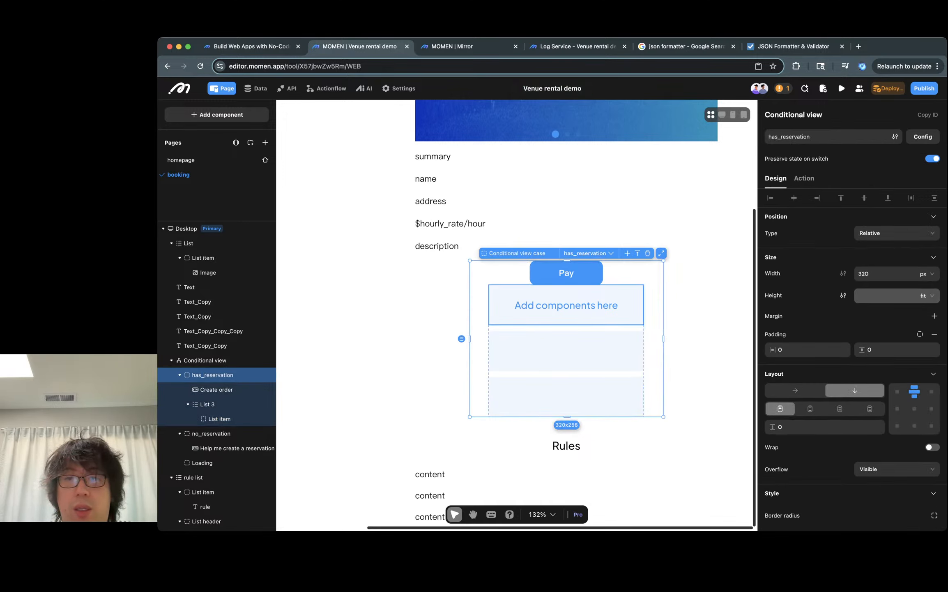
click(566, 305)
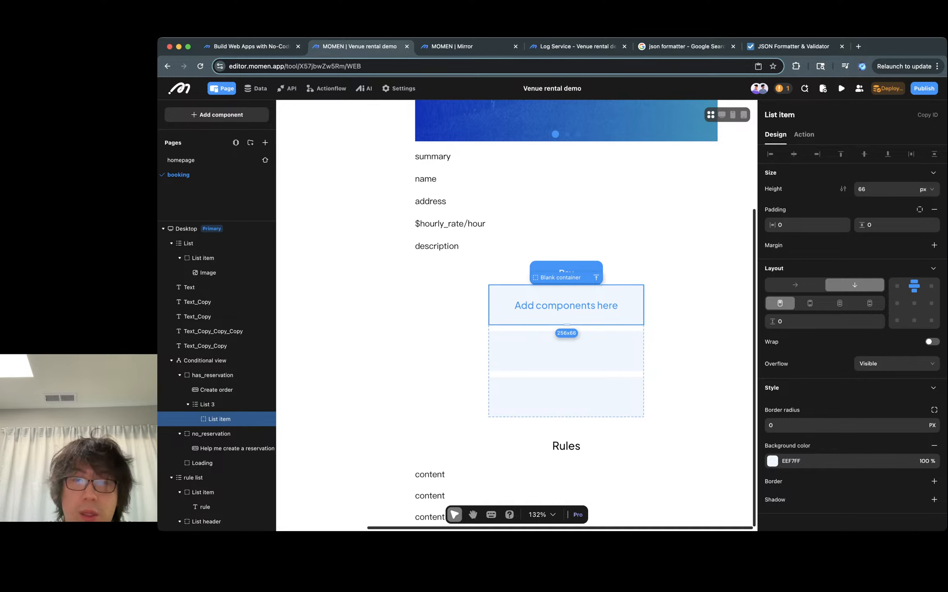
click(208, 404)
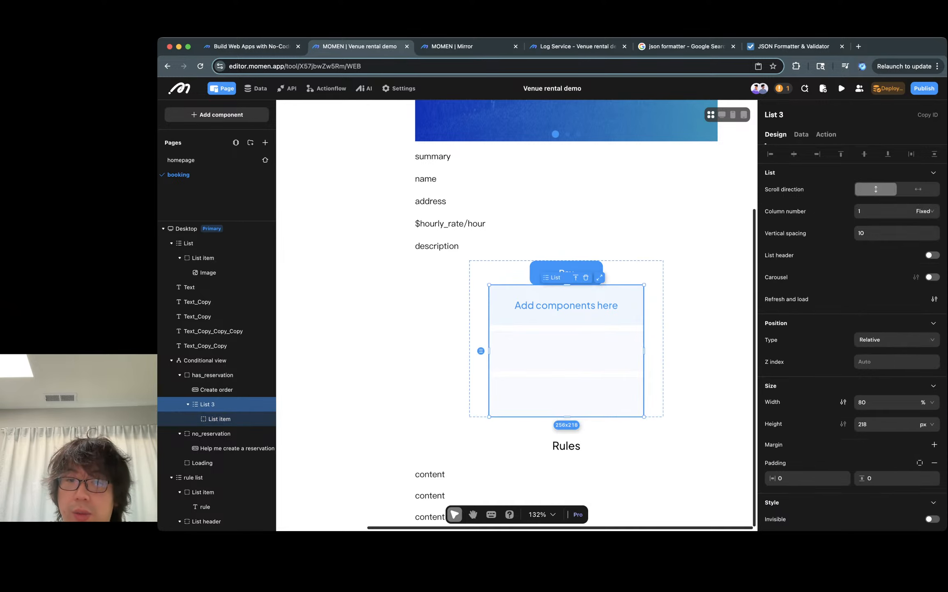
scroll(641, 337, right, 1)
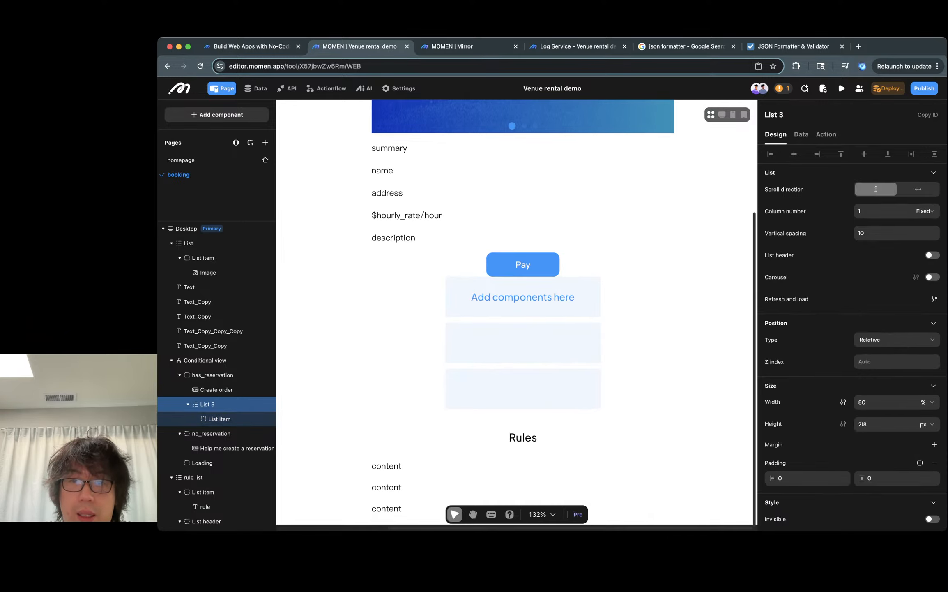
scroll(641, 336, down, 3)
click(682, 328)
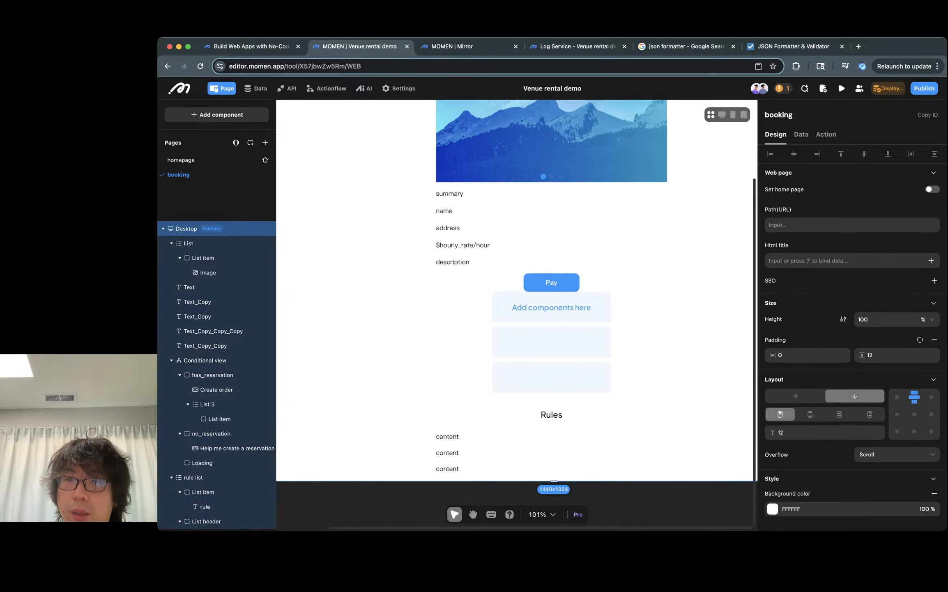
- Add a new data source to the booking page named reservation
click(801, 134)
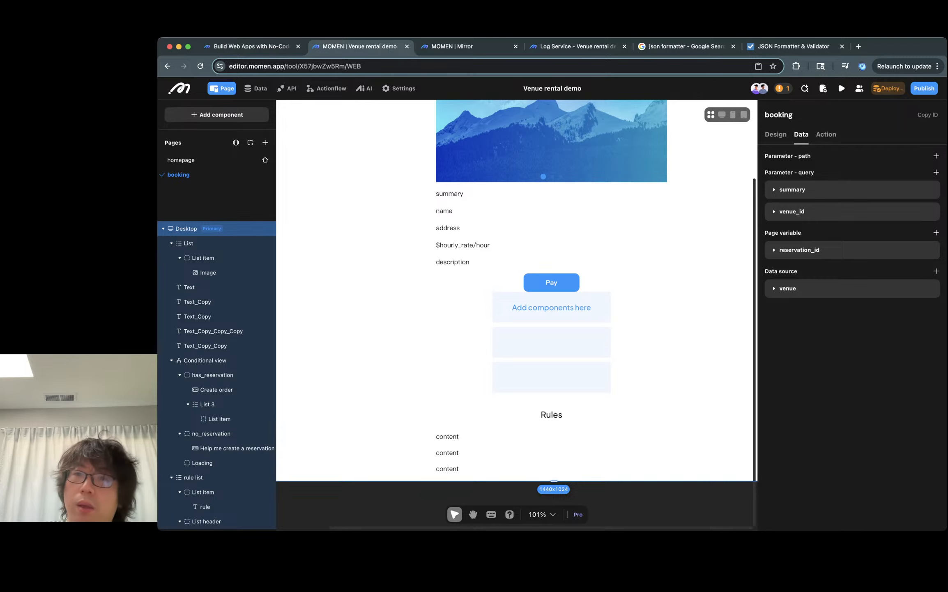
click(936, 156)
click(930, 173)
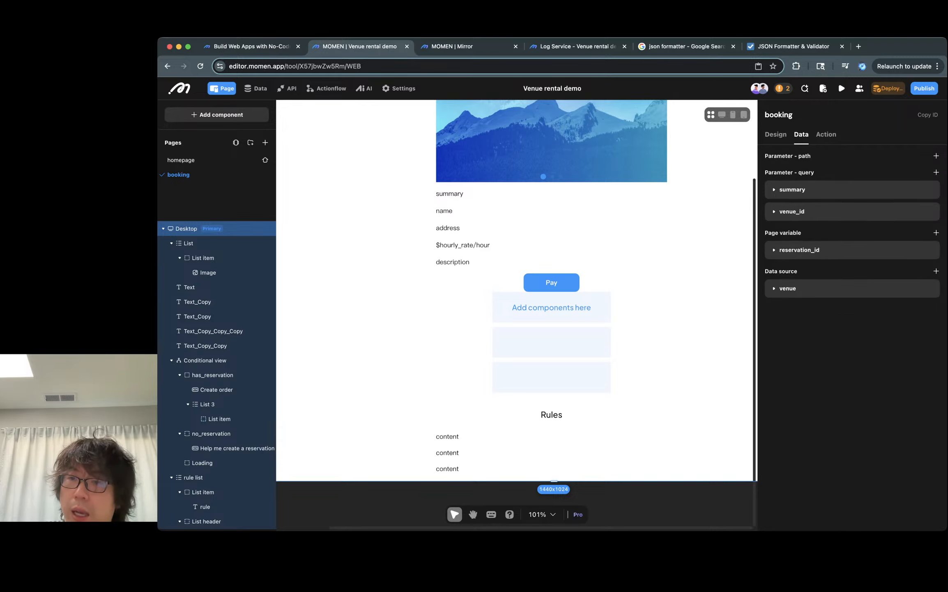
click(936, 270)
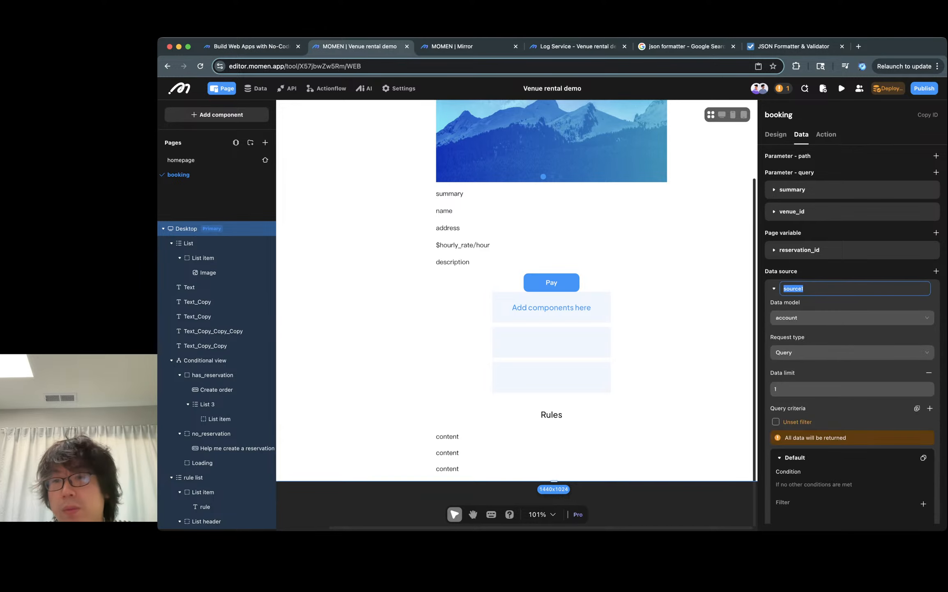
text(reservation)
- Set the reservation data source's data model to reservation
click(852, 352)
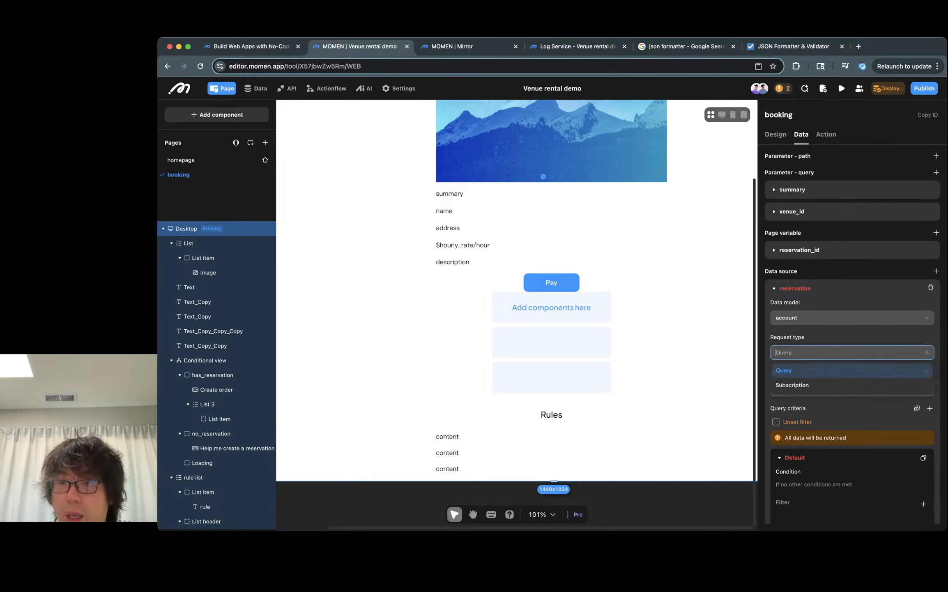
click(852, 317)
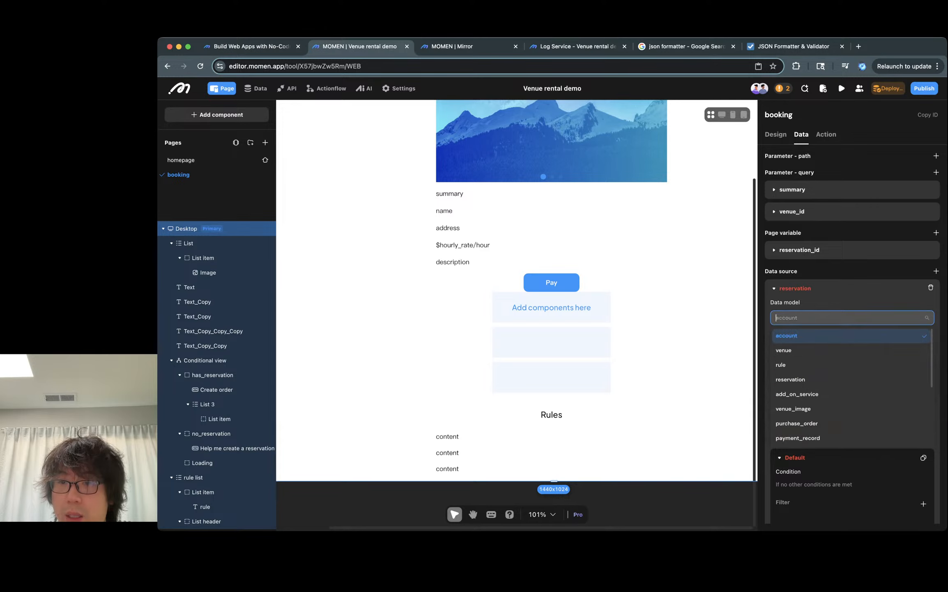
key(Escape)
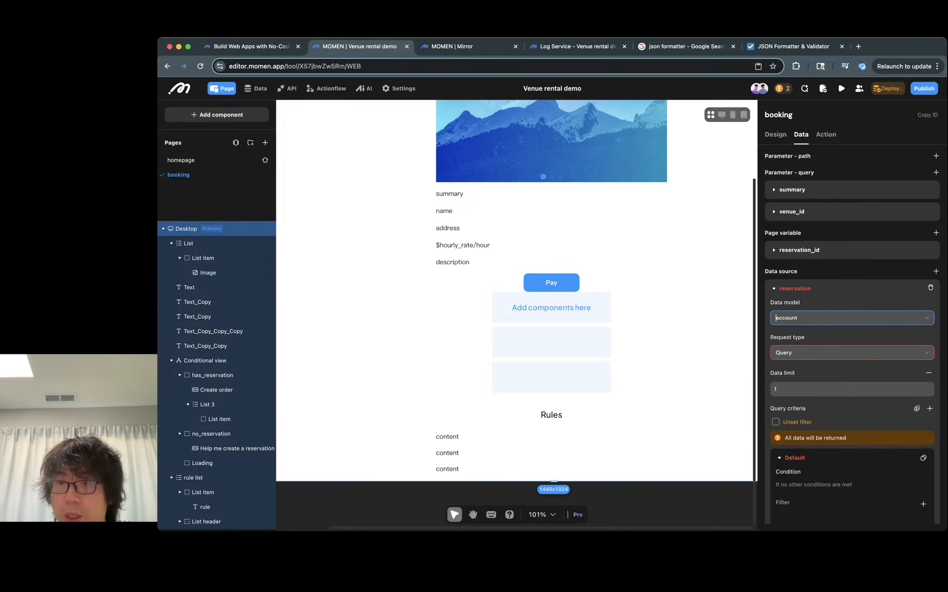
text(reser)
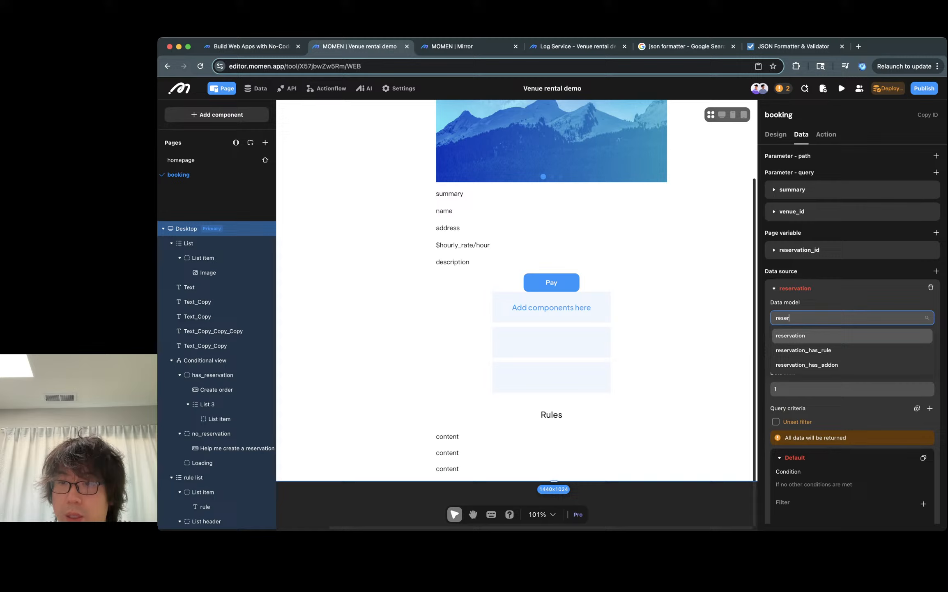
key(Return)
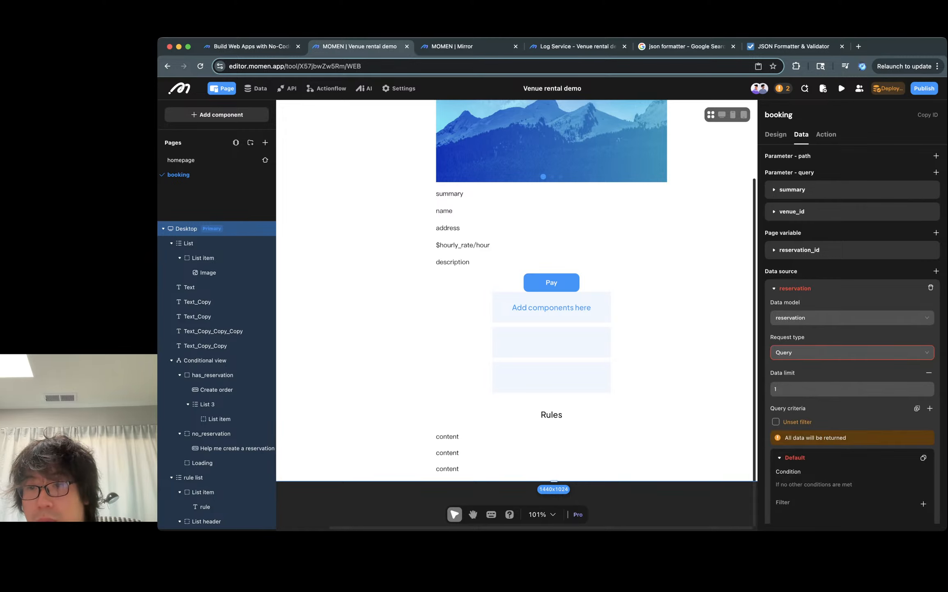
click(852, 352)
key(Escape)
scroll(852, 335, down, 3)
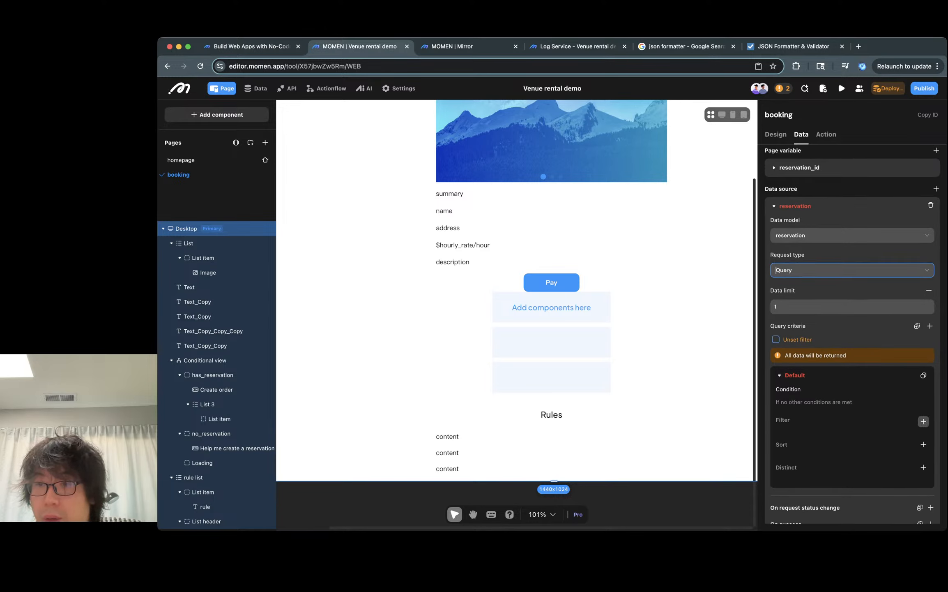
- Add a filter on the id field to the reservation data source's query criteria
click(924, 421)
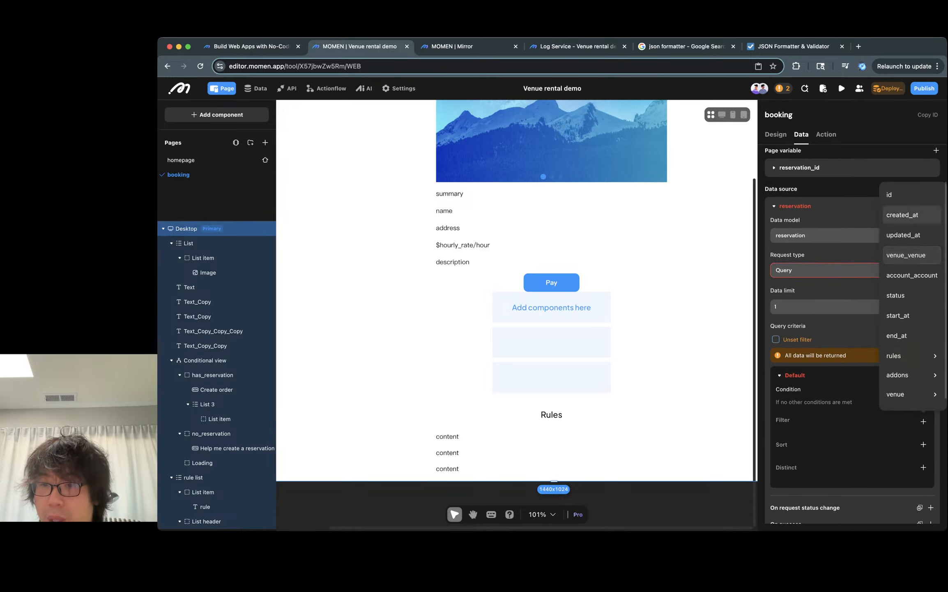
click(889, 195)
click(920, 442)
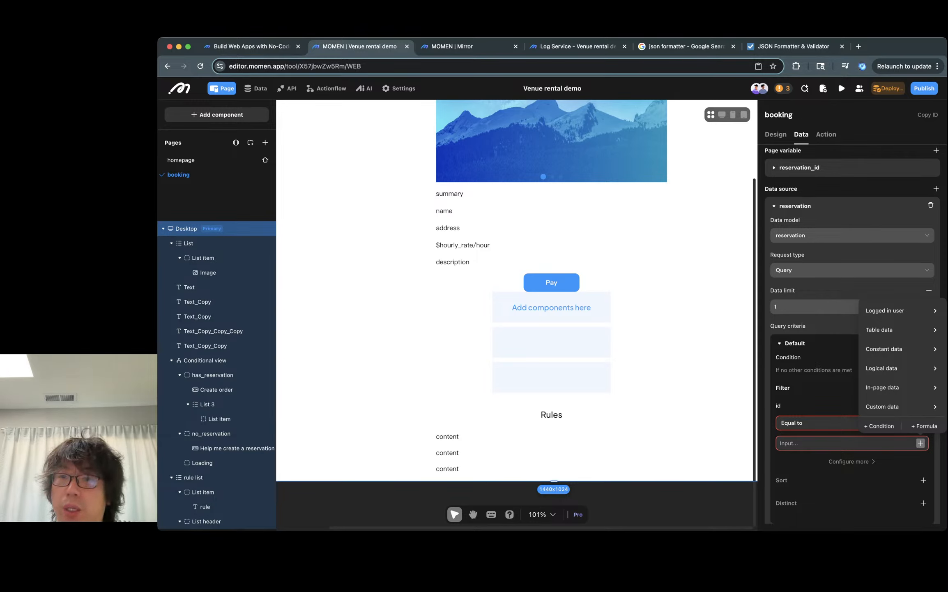
- Choose Reservation helper as the AI for the reservation button's Start conversation action
click(237, 447)
click(852, 219)
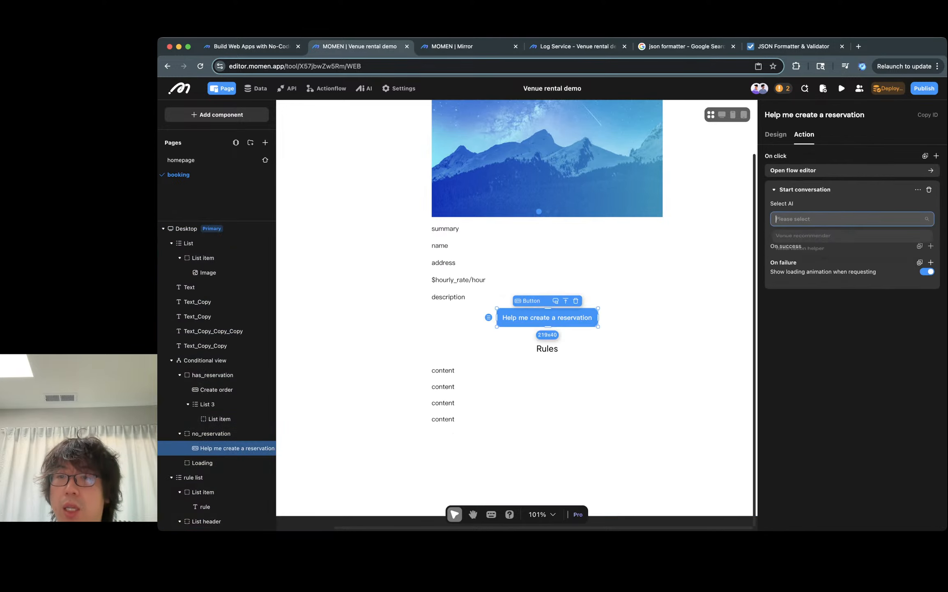
click(800, 251)
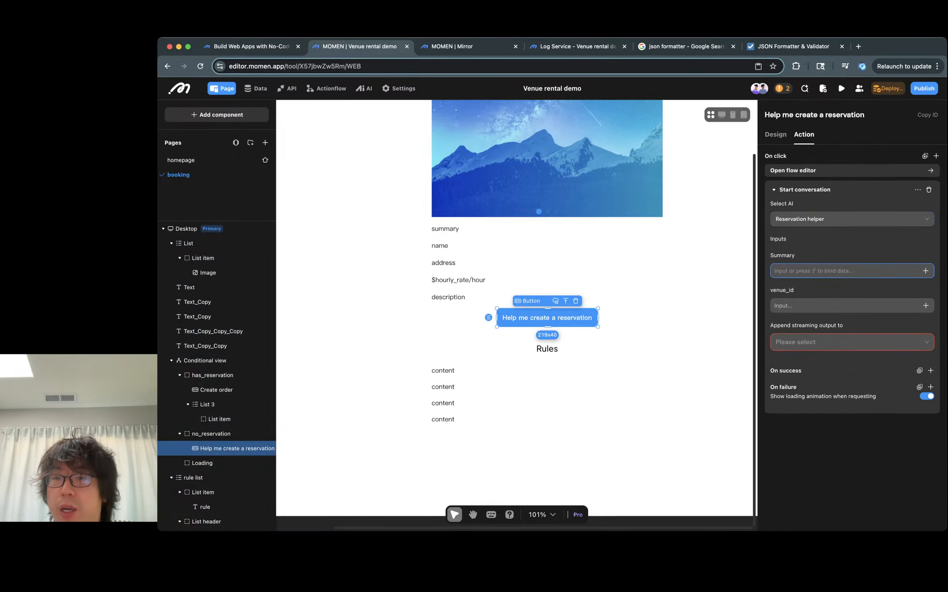
- Bind the conversation's Summary input to the query parameter summary
click(926, 270)
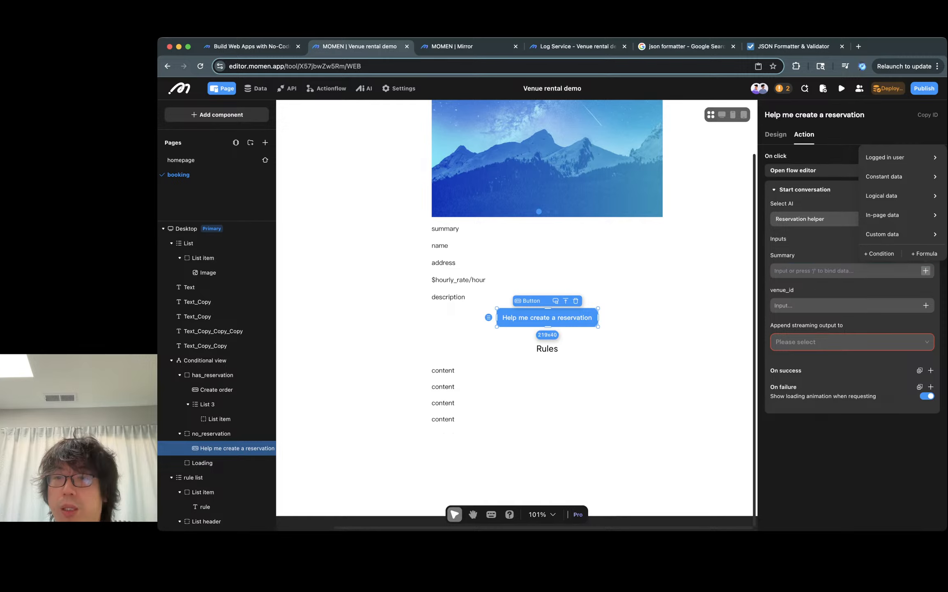
mouse_move(900, 214)
mouse_move(822, 238)
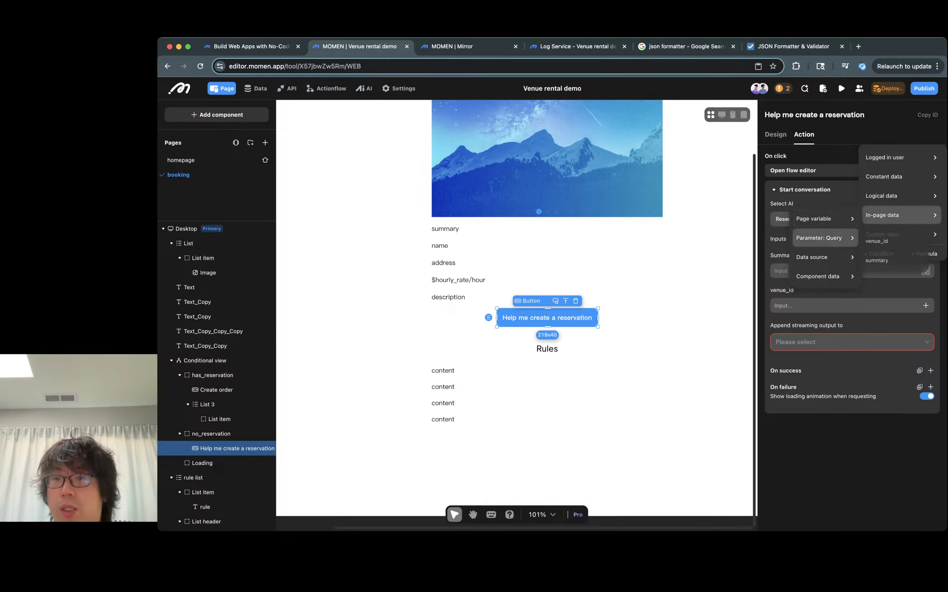
click(895, 260)
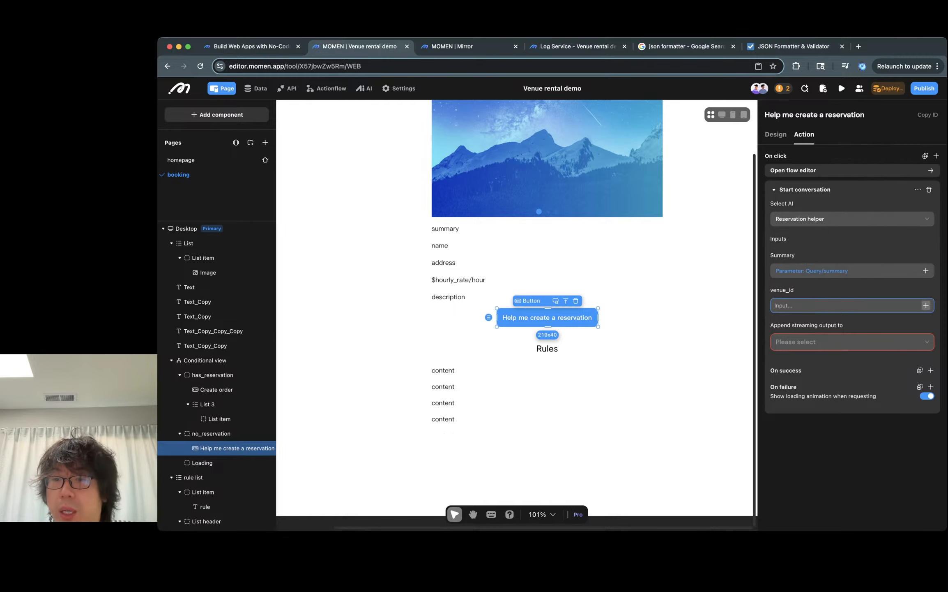
- Bind the conversation's venue_id input to the query parameter venue_id
click(926, 305)
mouse_move(900, 249)
mouse_move(821, 272)
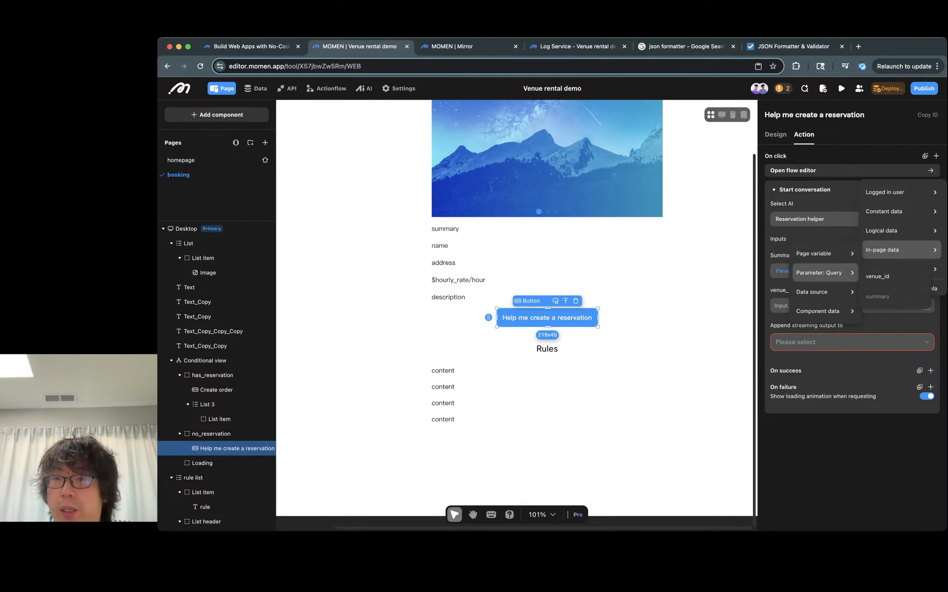
click(896, 276)
click(821, 341)
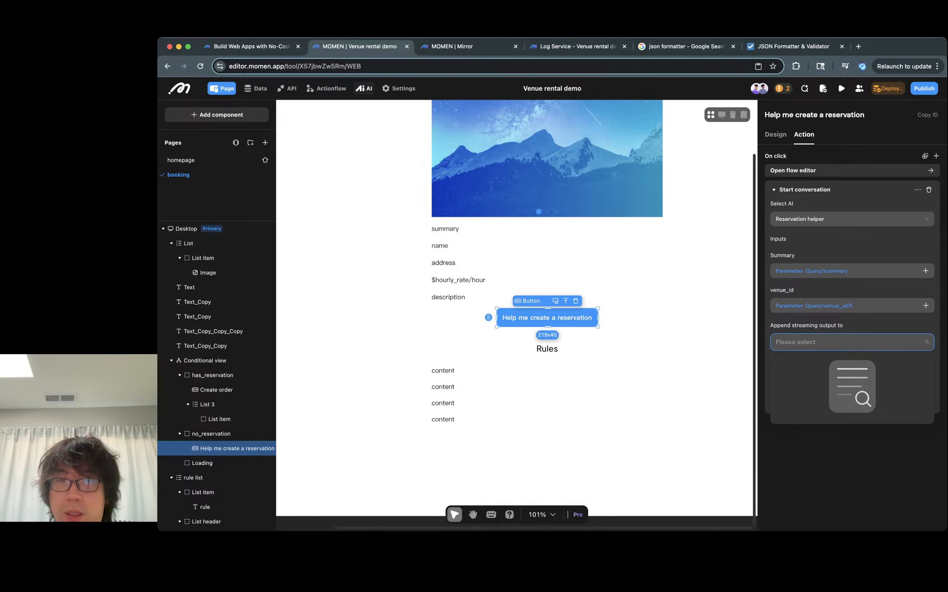
- Open the Reservation helper agent and switch its output type to Structured
click(364, 88)
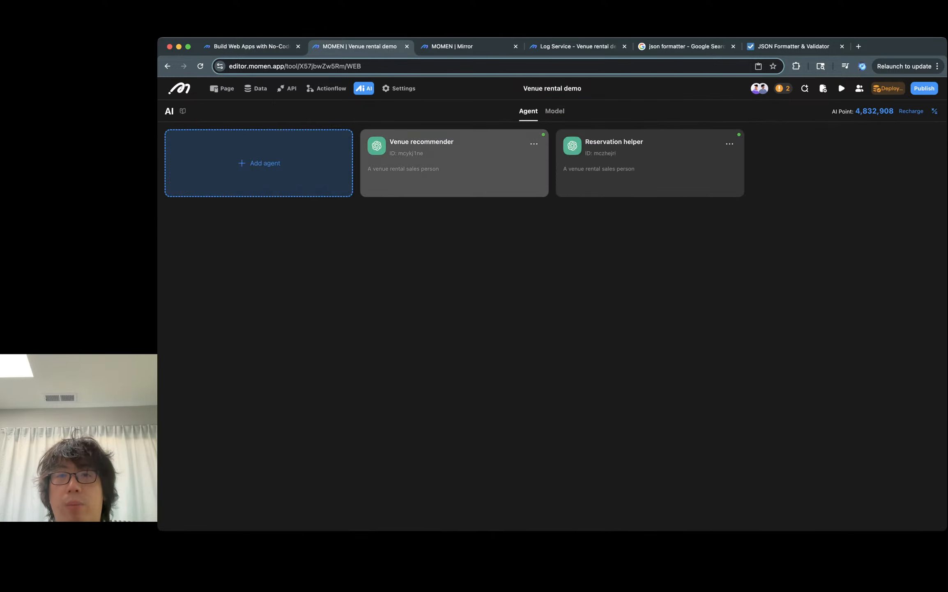
click(649, 164)
scroll(354, 288, down, 5)
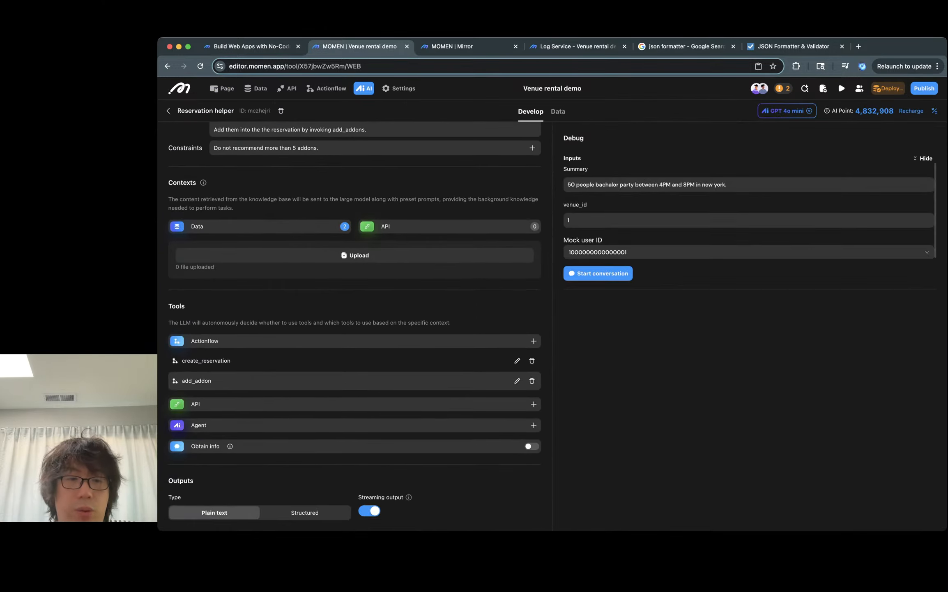
click(306, 511)
scroll(353, 287, down, 4)
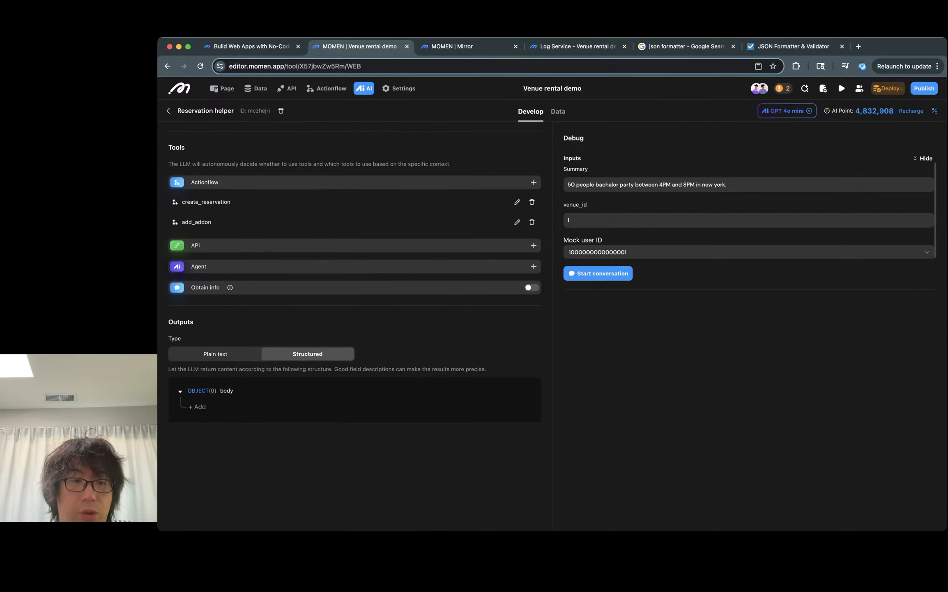
- Add an INTEGER field named reservation_id to the structured output body
click(192, 406)
click(220, 406)
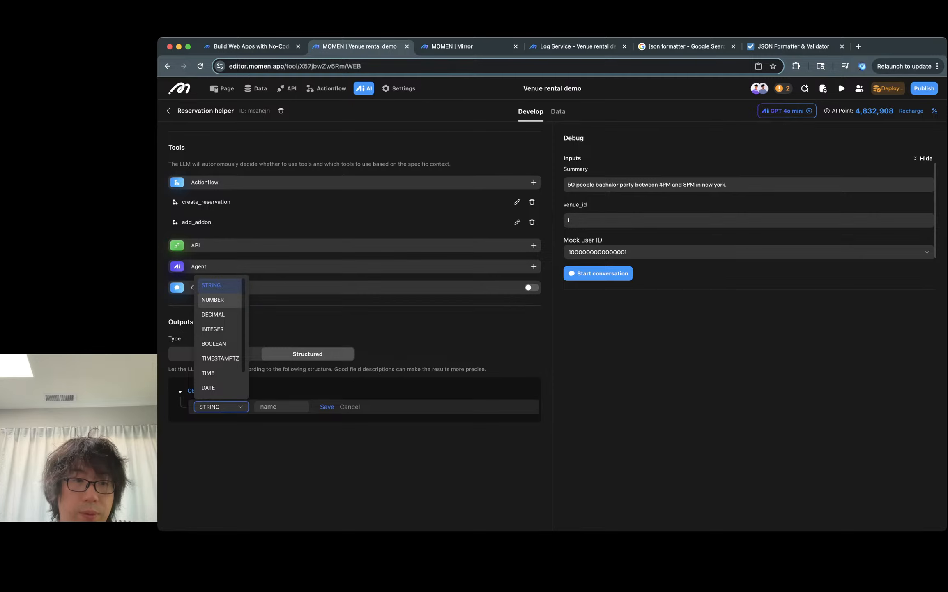
click(213, 328)
click(282, 406)
text(res)
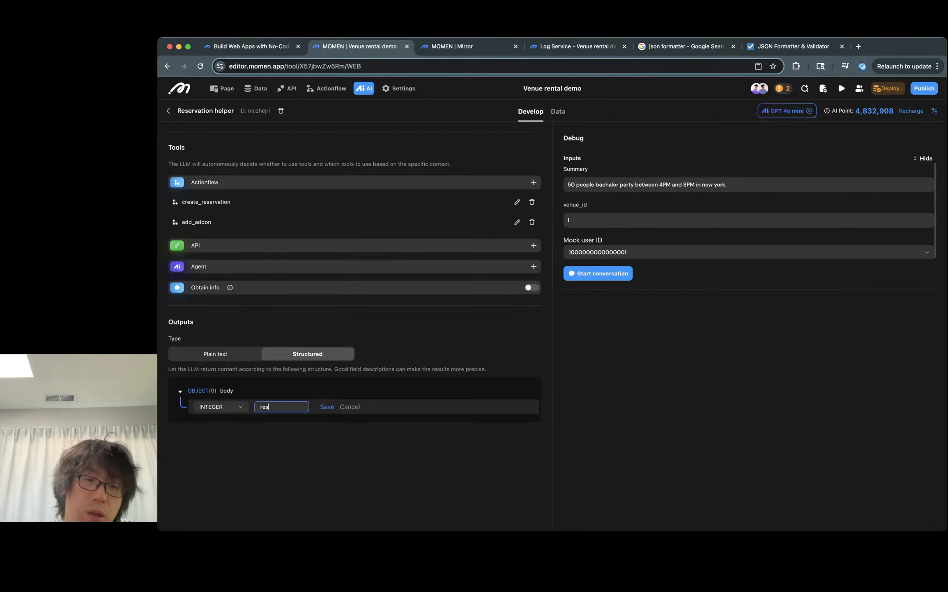
text(ervation_id)
key(Return)
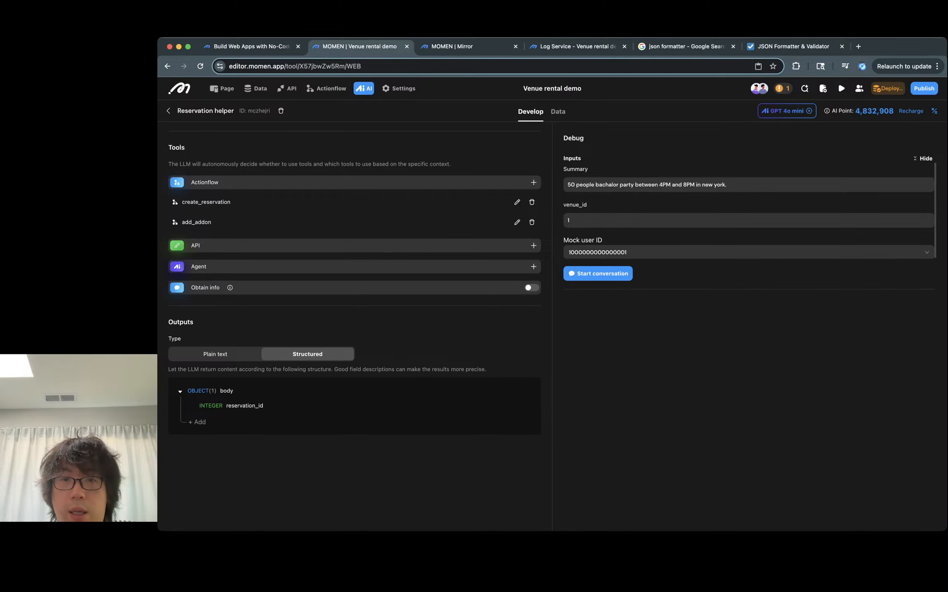
- Review the agent's inputs and the goal prompt text
scroll(354, 287, up, 5)
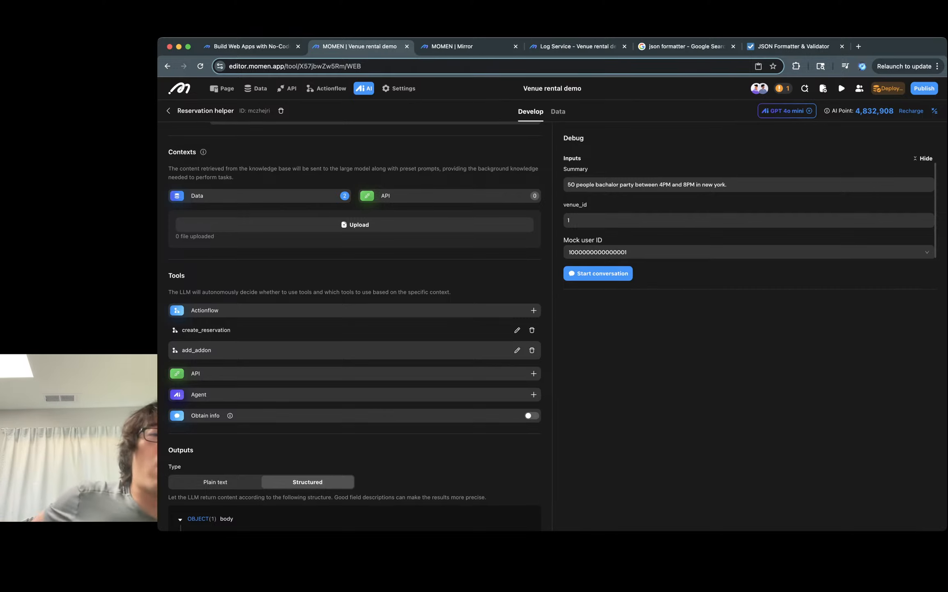
scroll(354, 324, up, 6)
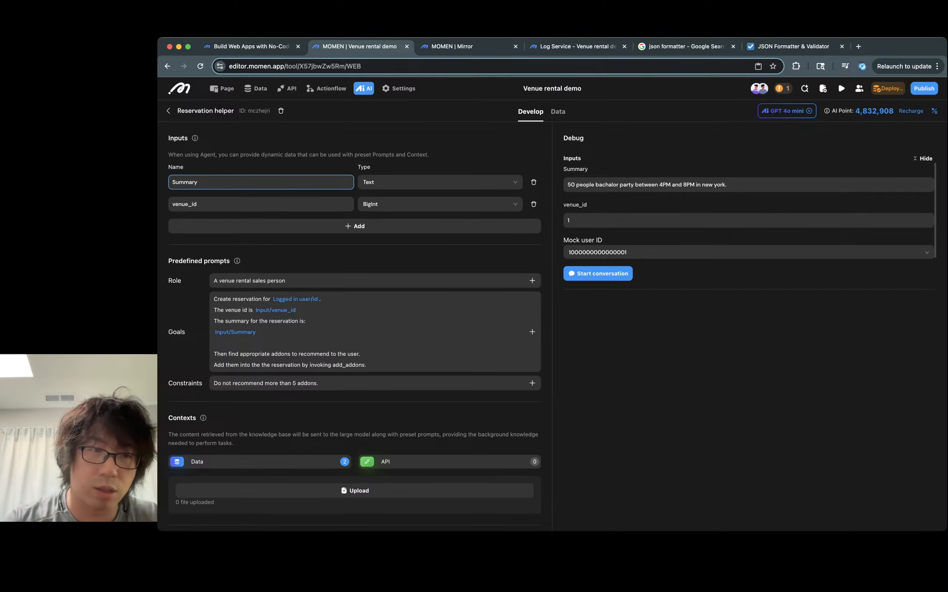
scroll(370, 221, down, 2)
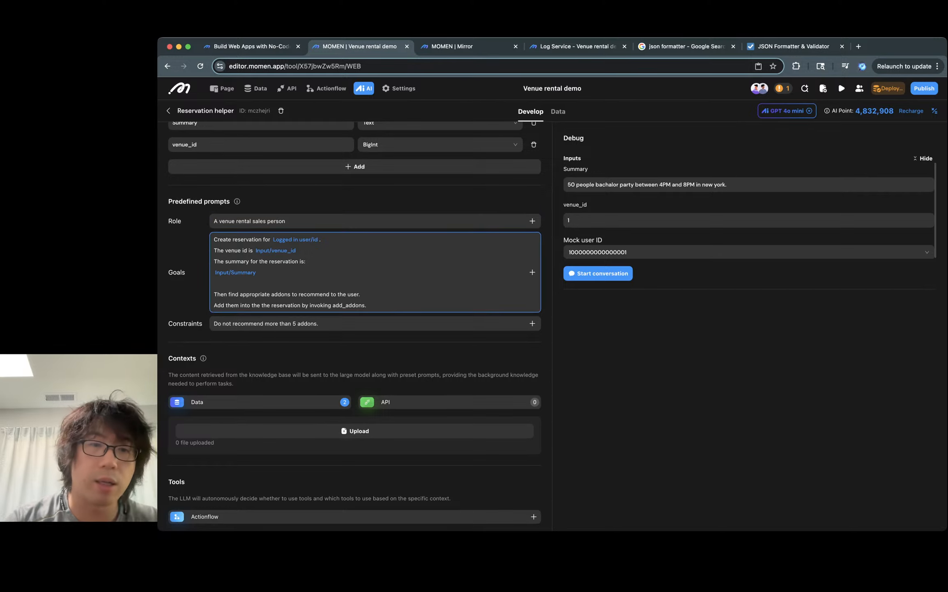
double_click(247, 239)
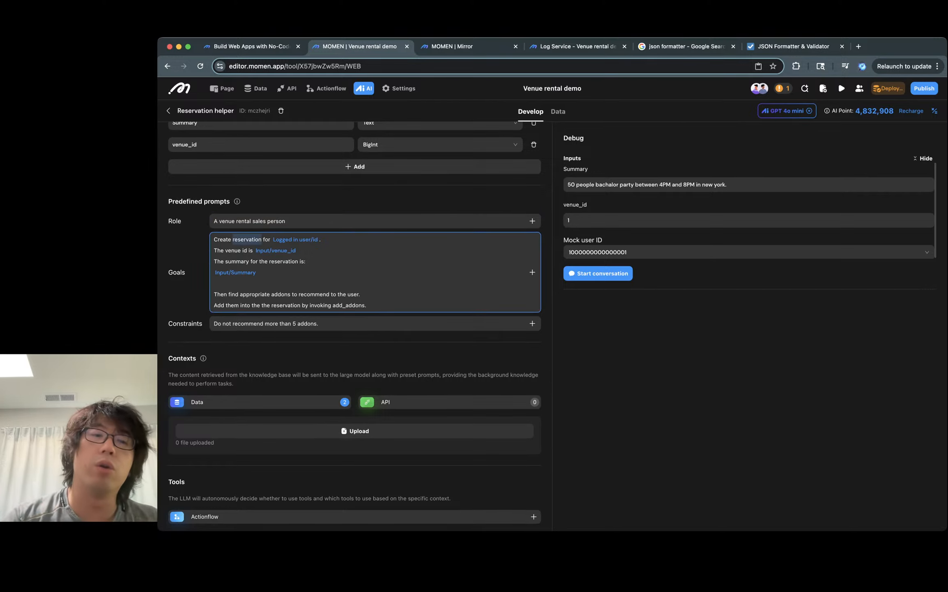
click(321, 239)
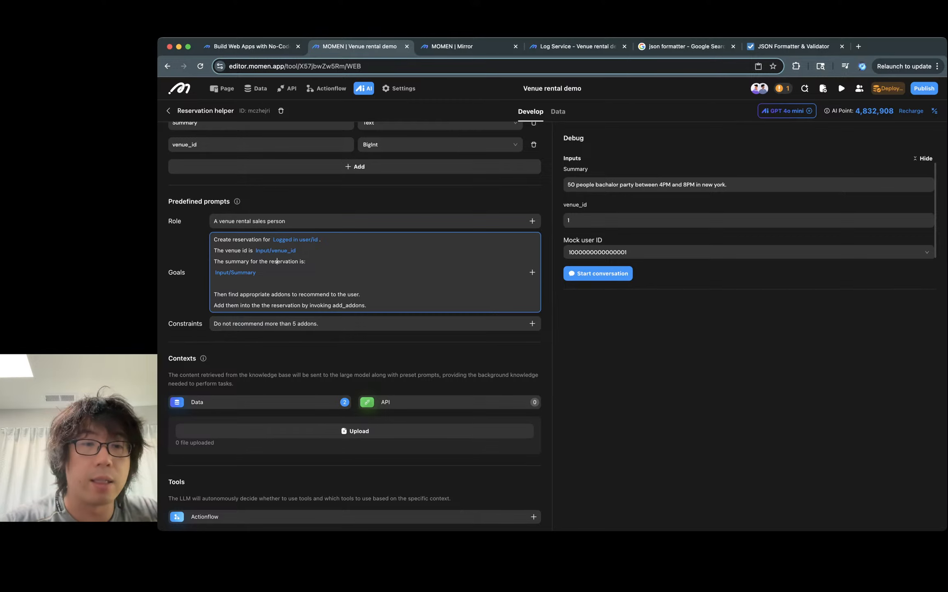
scroll(278, 261, down, 3)
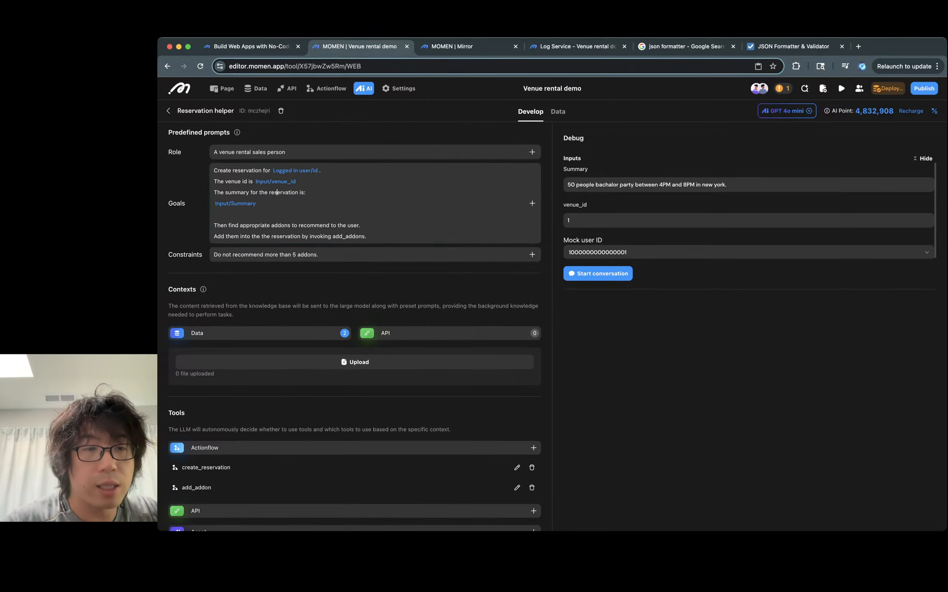
- Inspect the Data context's venue and add_on_service tables, their selected columns and query criteria
click(259, 332)
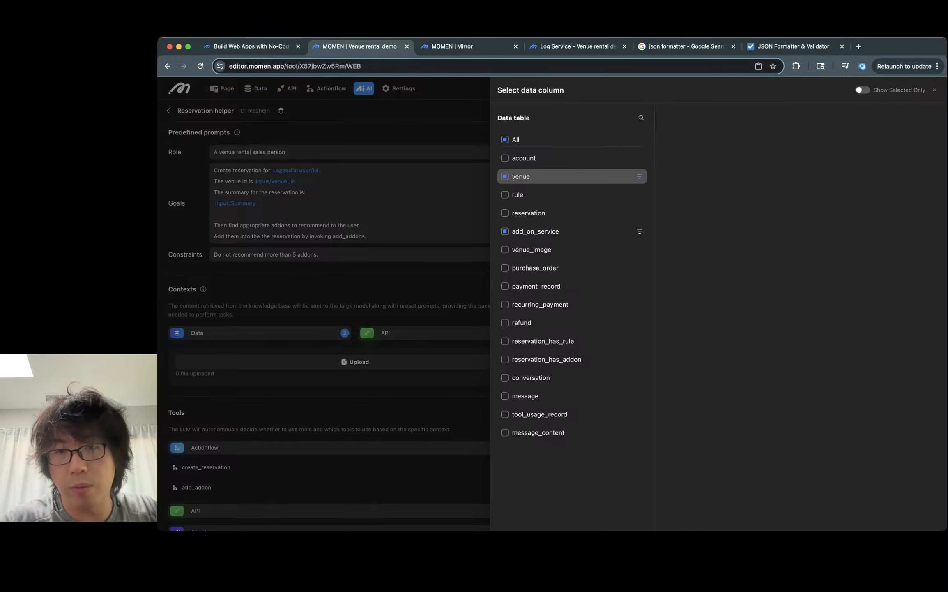
click(534, 176)
click(535, 230)
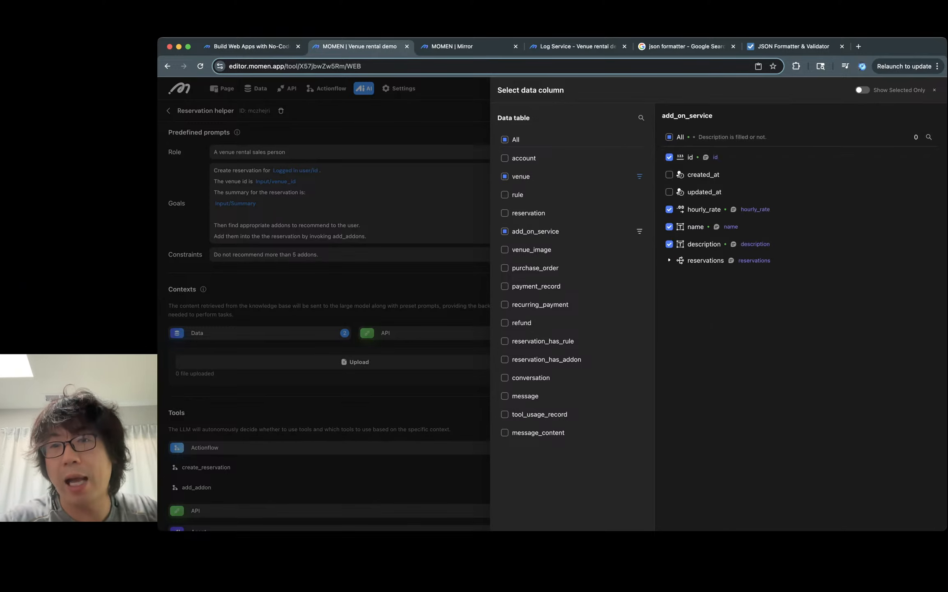
click(639, 231)
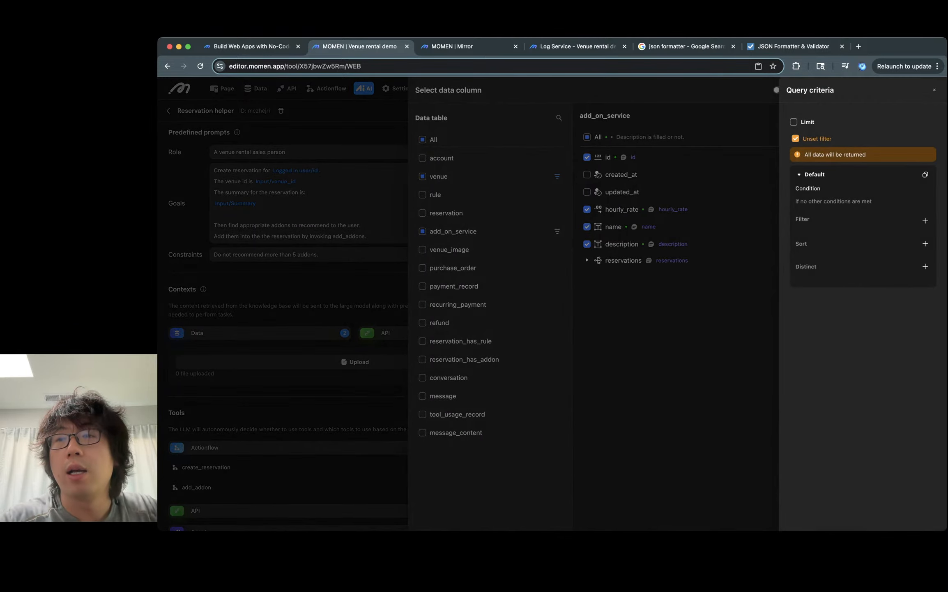
click(639, 231)
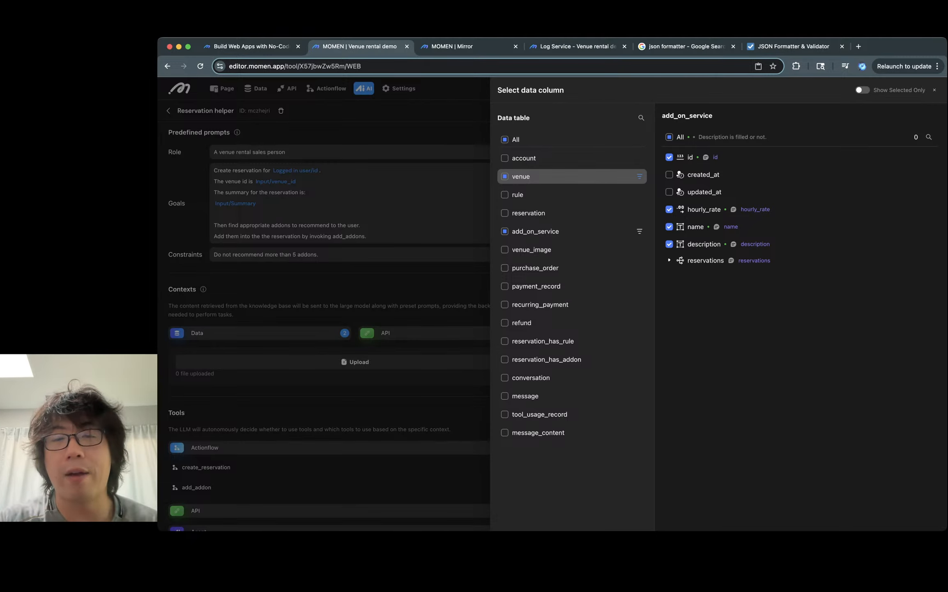
click(571, 176)
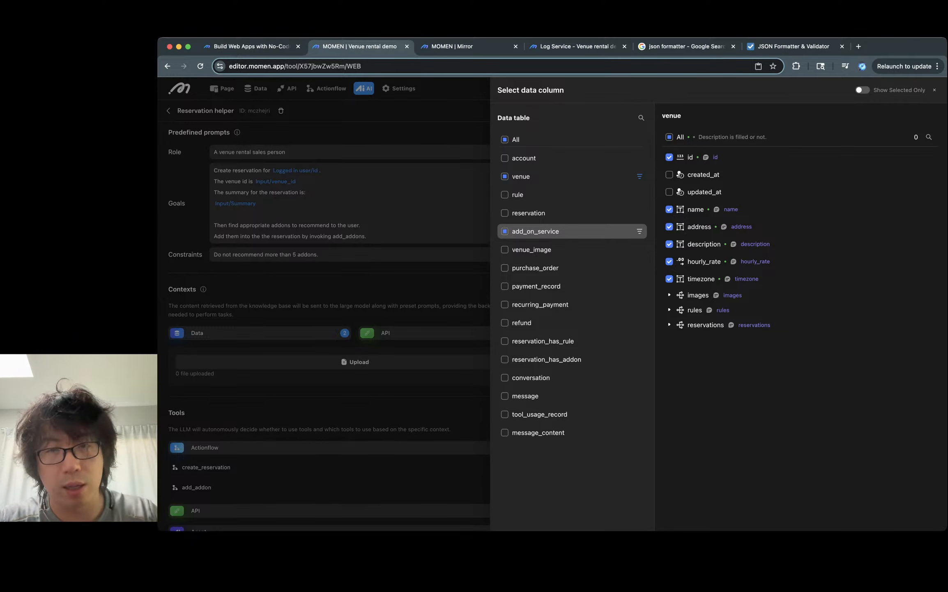
click(436, 224)
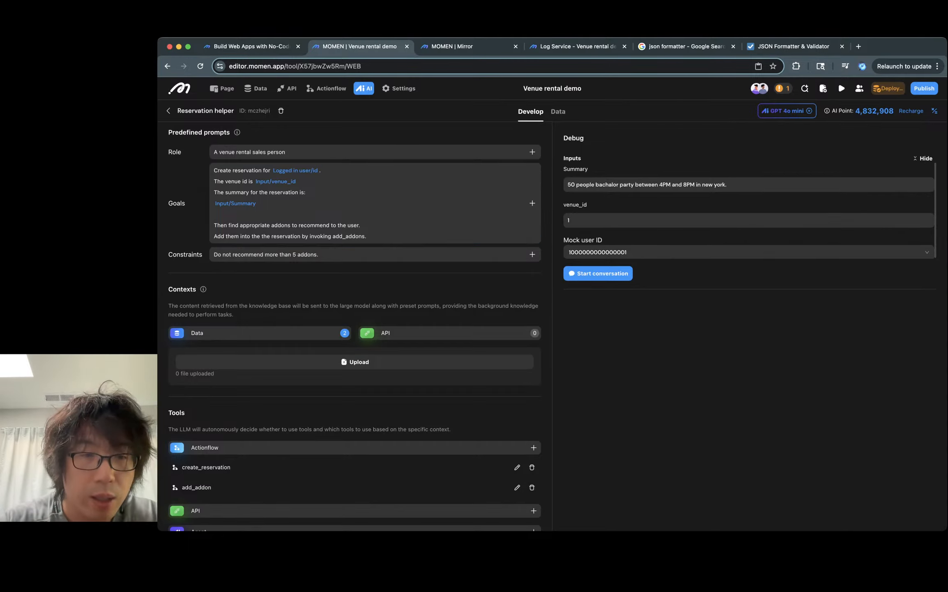
scroll(353, 283, down, 5)
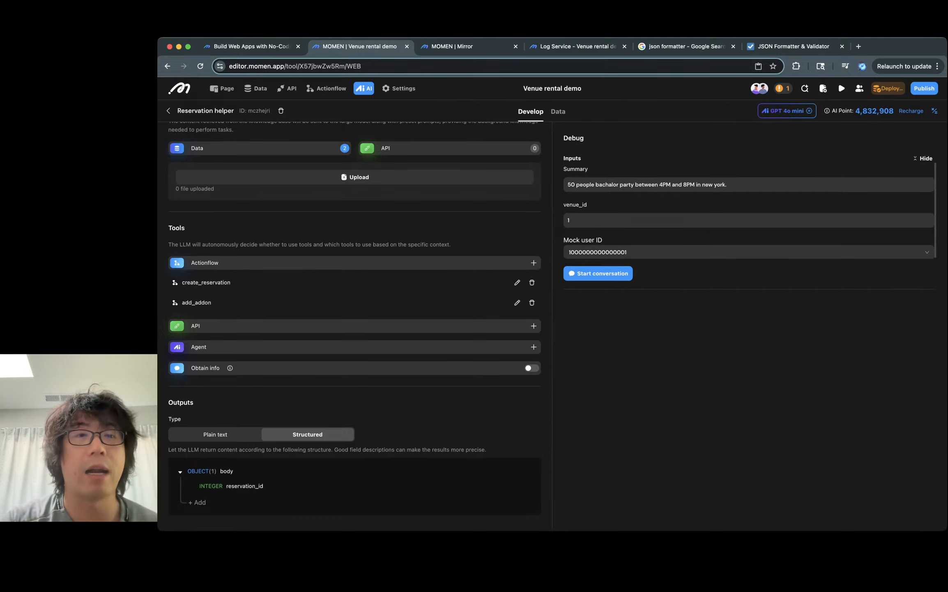
- Review the create_reservation, create_order and add_addon actionflows and their node parameters
click(326, 88)
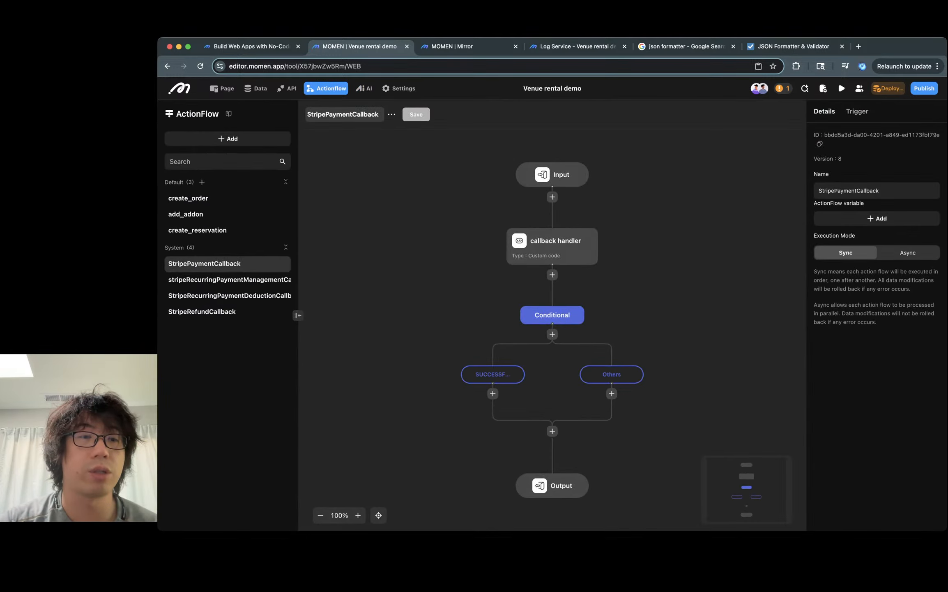
click(197, 230)
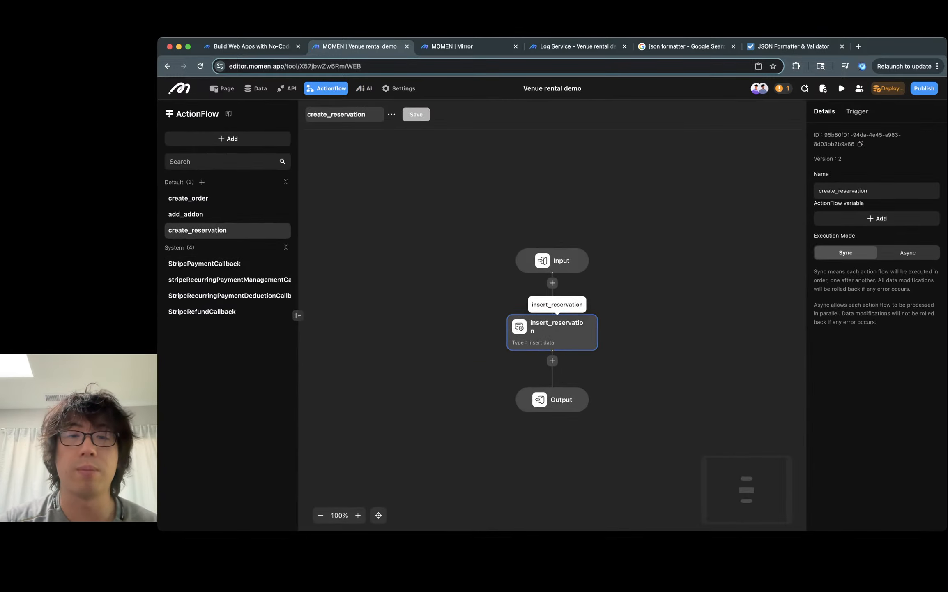
click(555, 260)
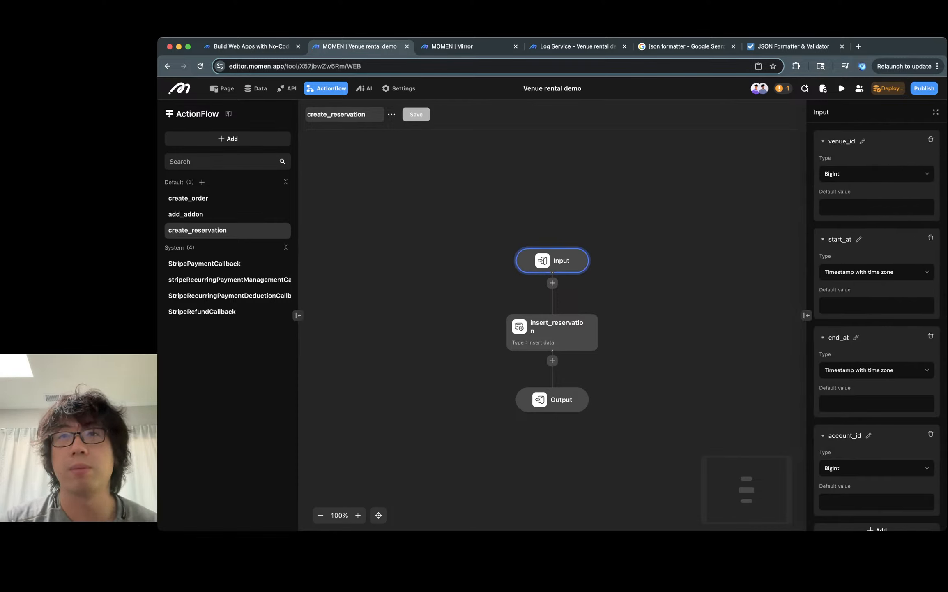
scroll(877, 326, down, 1)
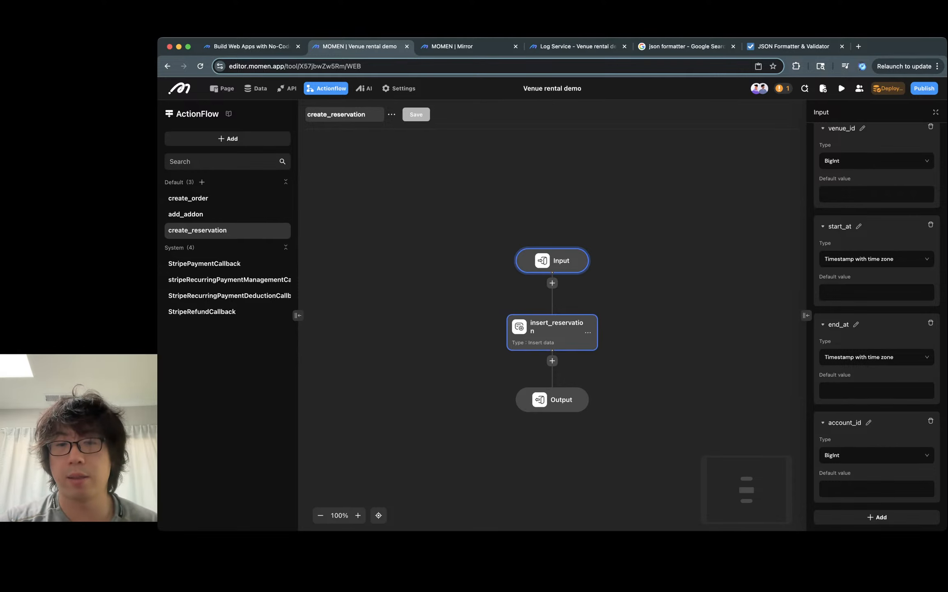
click(550, 332)
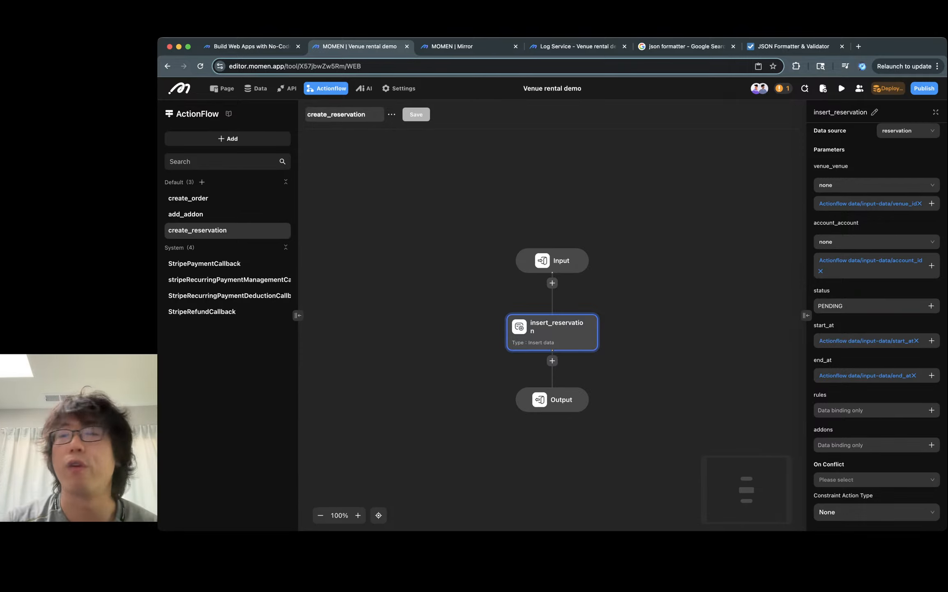
click(188, 198)
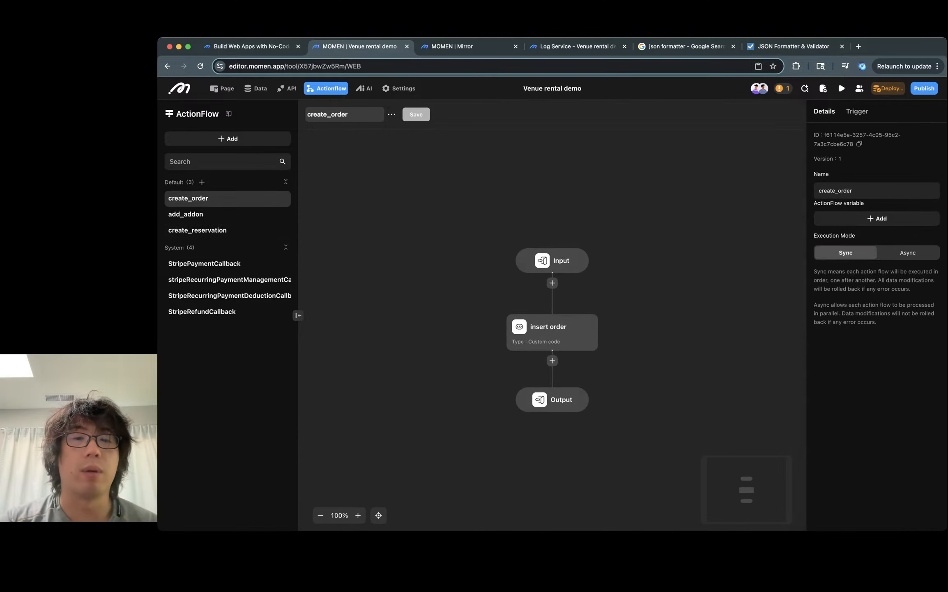
click(185, 214)
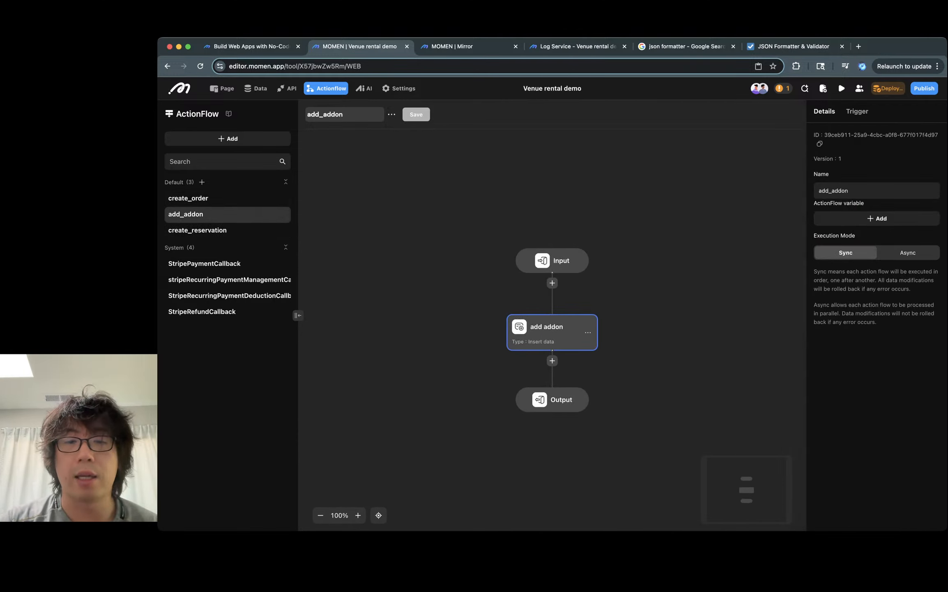
click(552, 332)
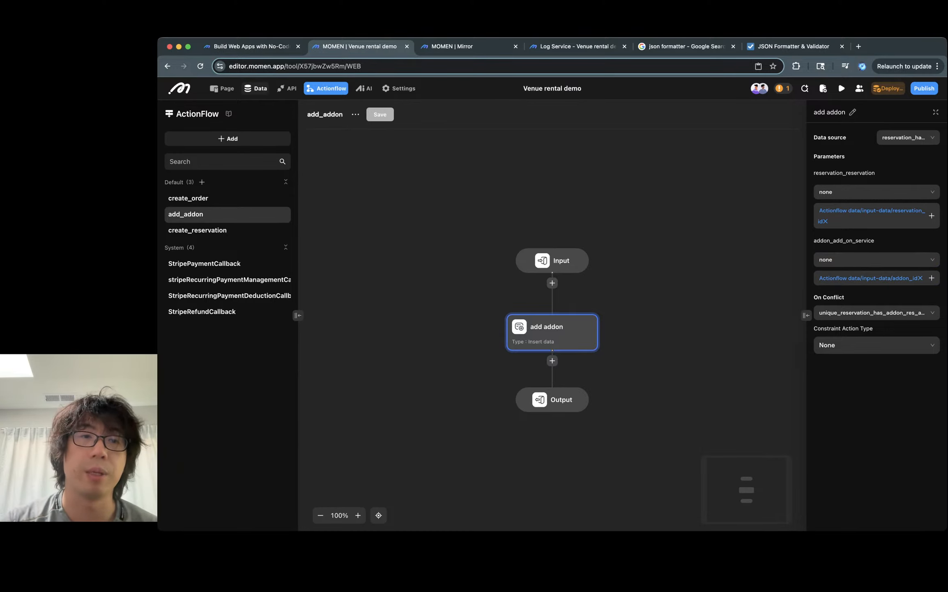
- Examine the reservation_has_addon, venue and reservation data models and their relations
click(255, 88)
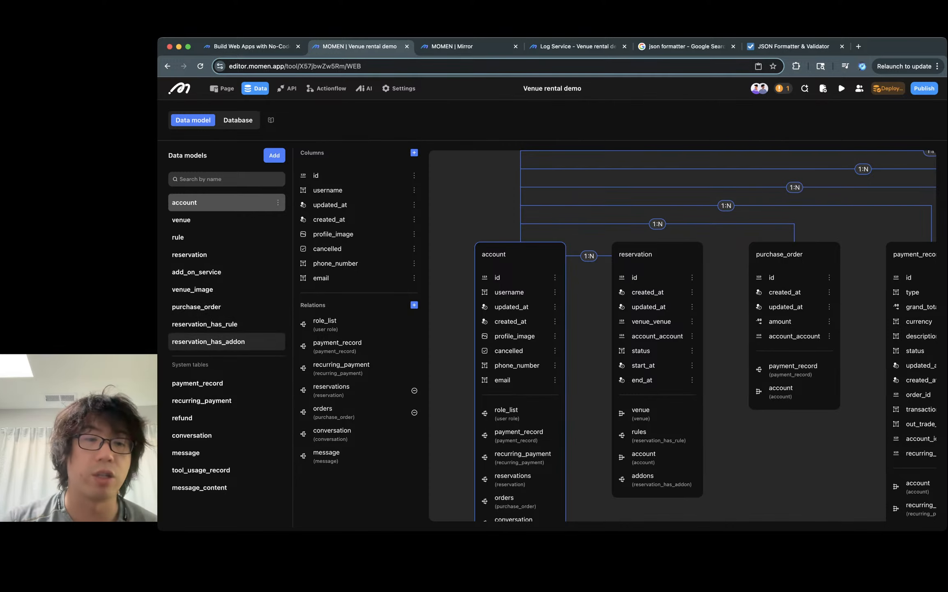
click(226, 342)
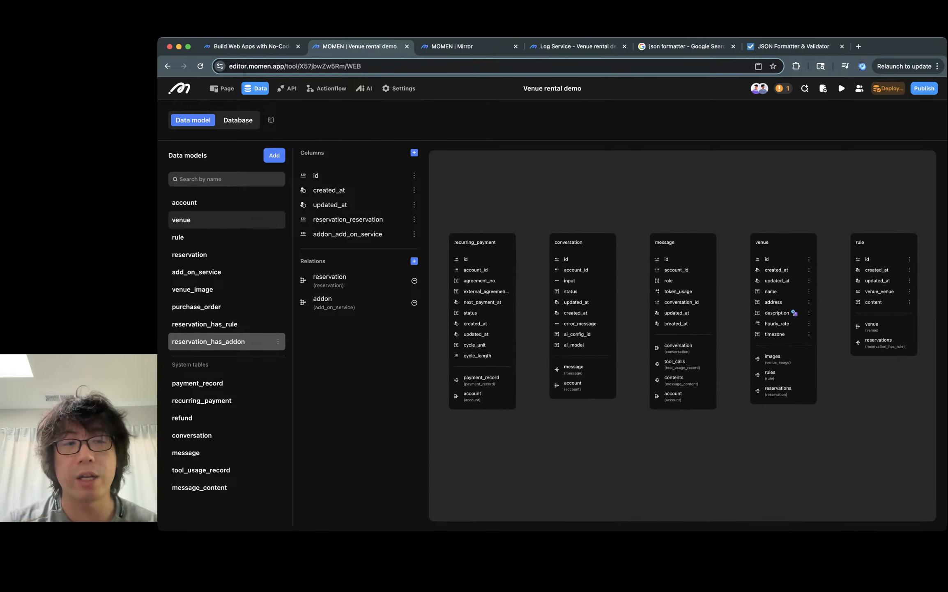
click(206, 220)
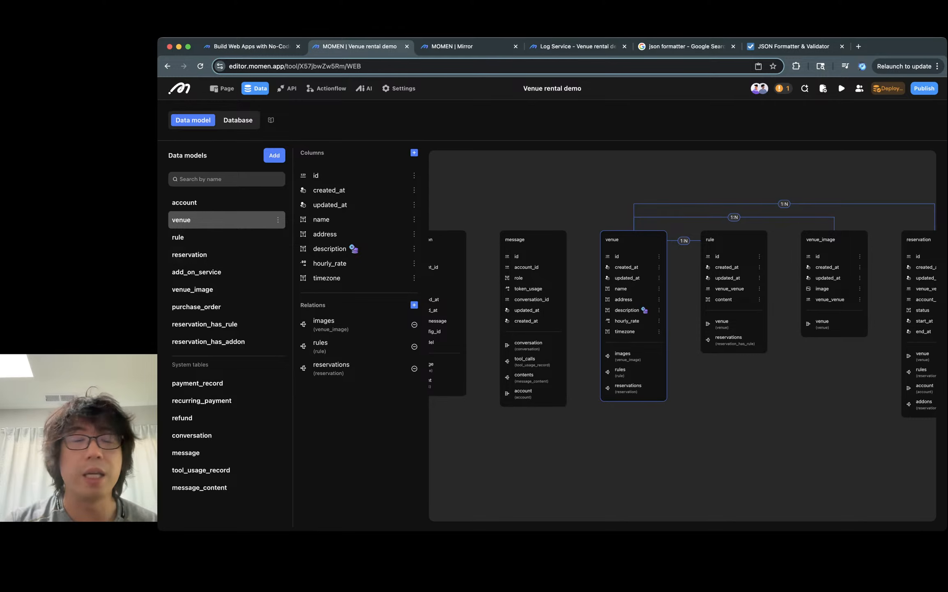
scroll(682, 309, right, 5)
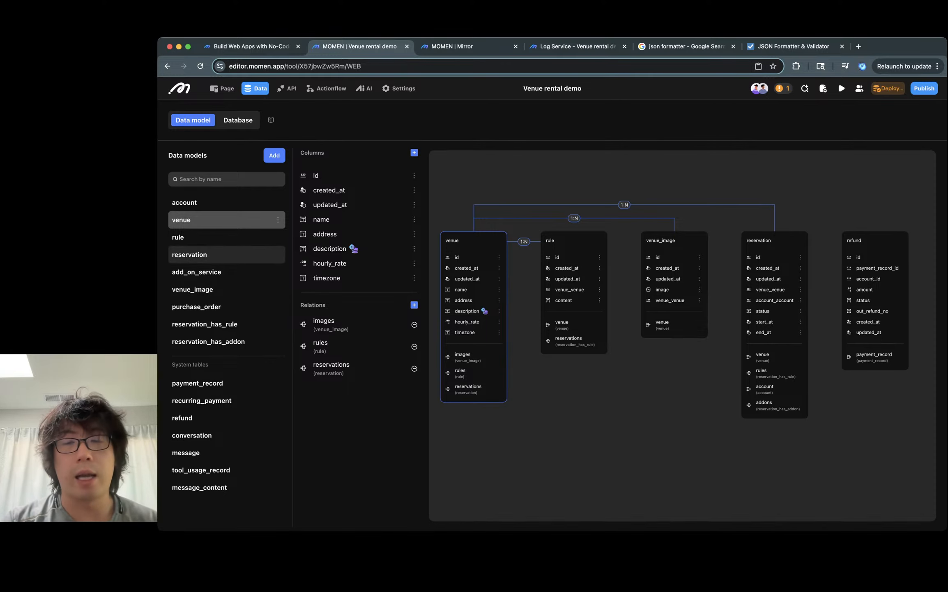
click(189, 255)
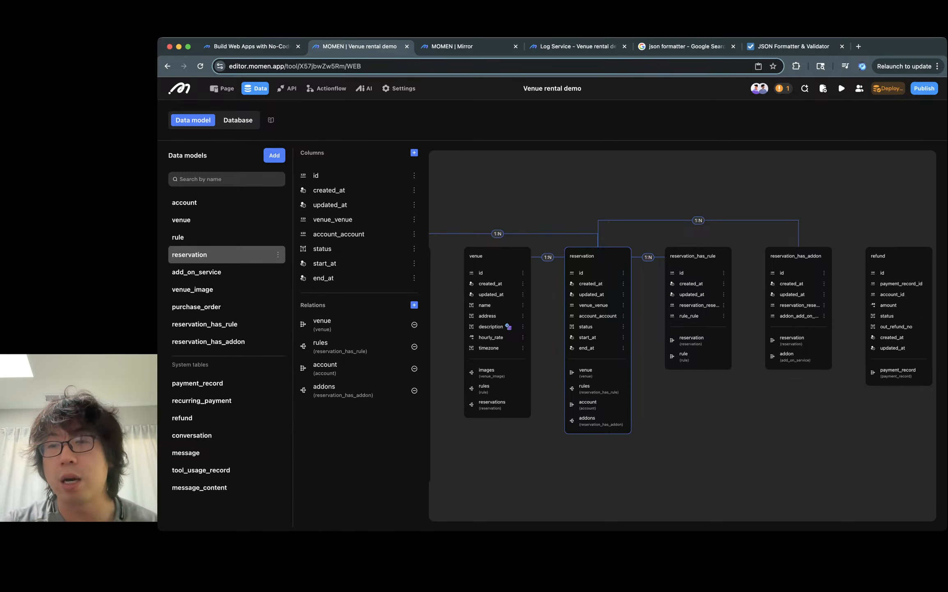
scroll(682, 335, right, 10)
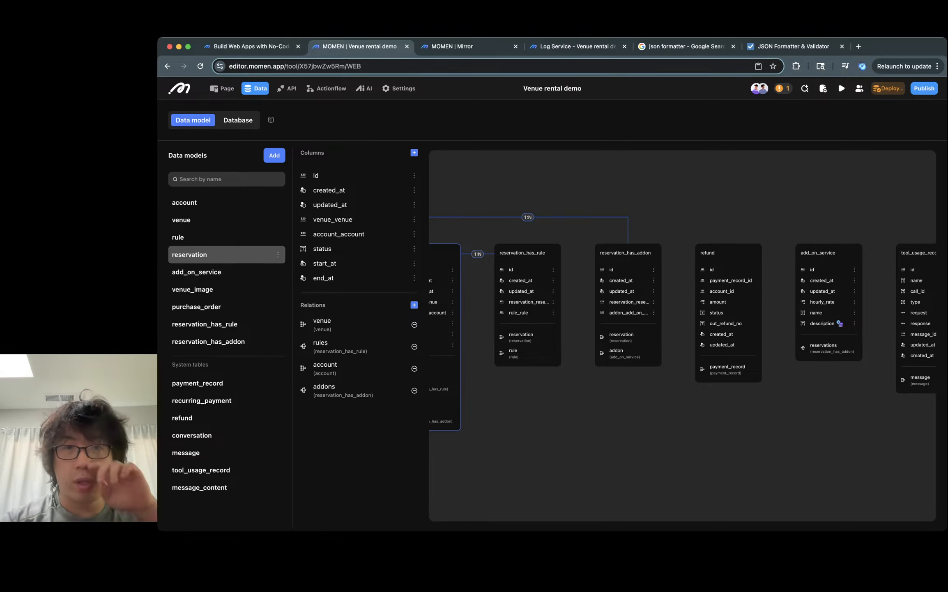
- Reopen the Reservation helper agent and review its Data context tables
click(364, 87)
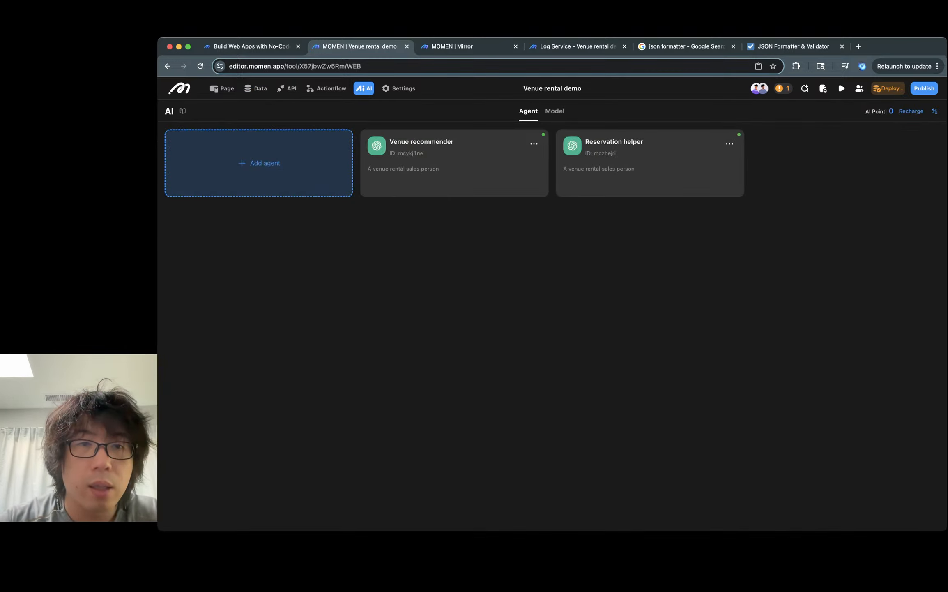
click(649, 163)
scroll(350, 287, down, 6)
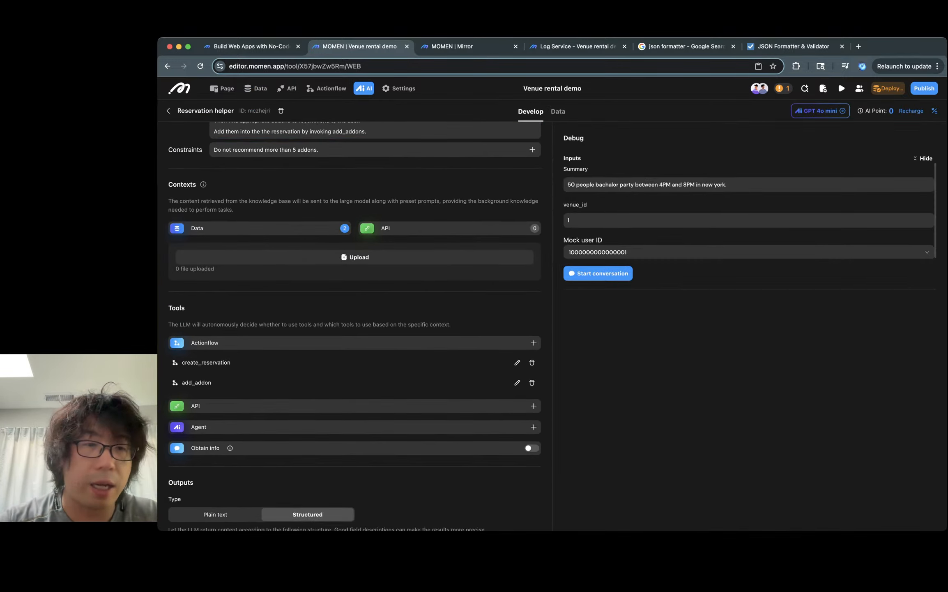
click(259, 227)
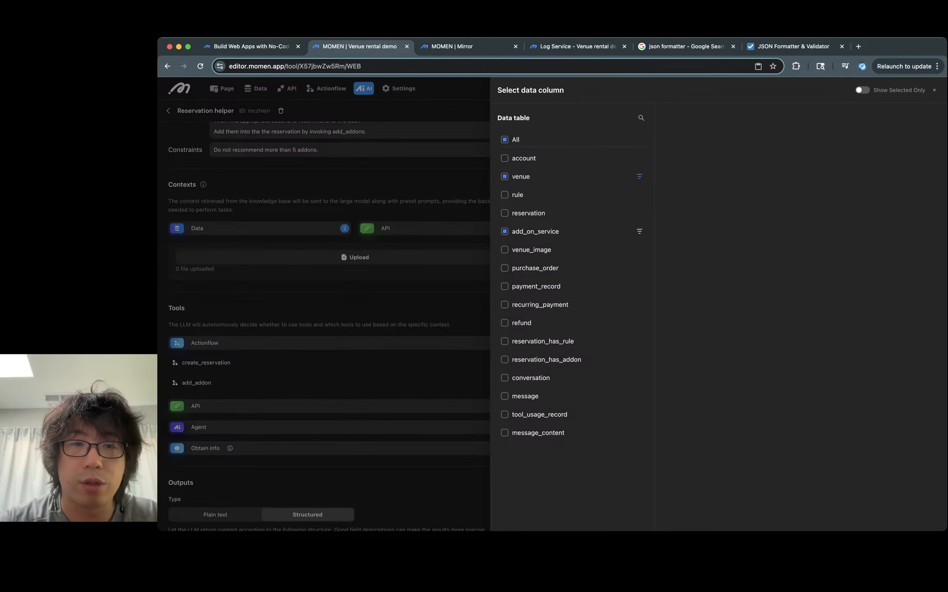
key(Escape)
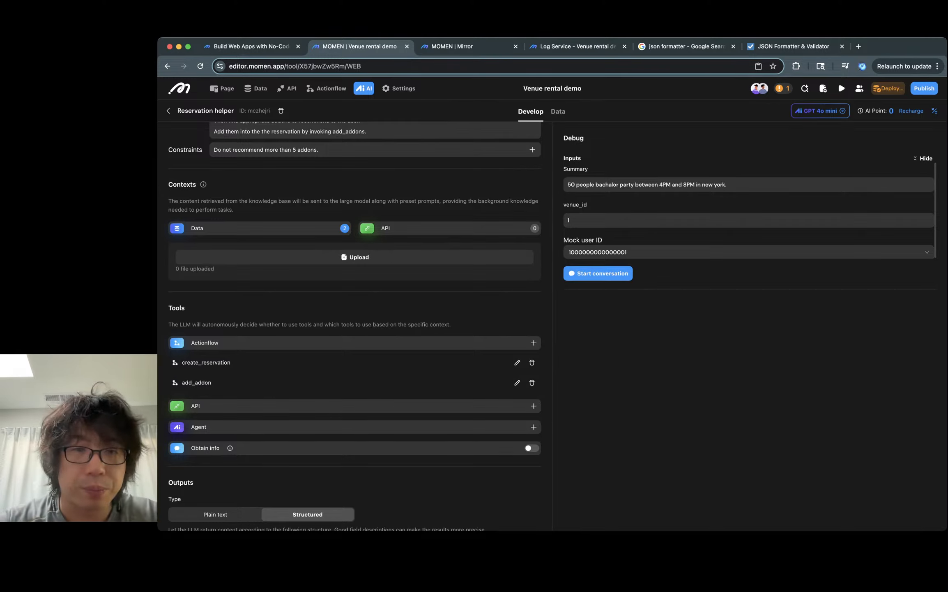
- Browse the venue and add_on_service database tables, checking venue names and add-on names and hourly rates
scroll(355, 329, up, 3)
click(568, 220)
double_click(568, 220)
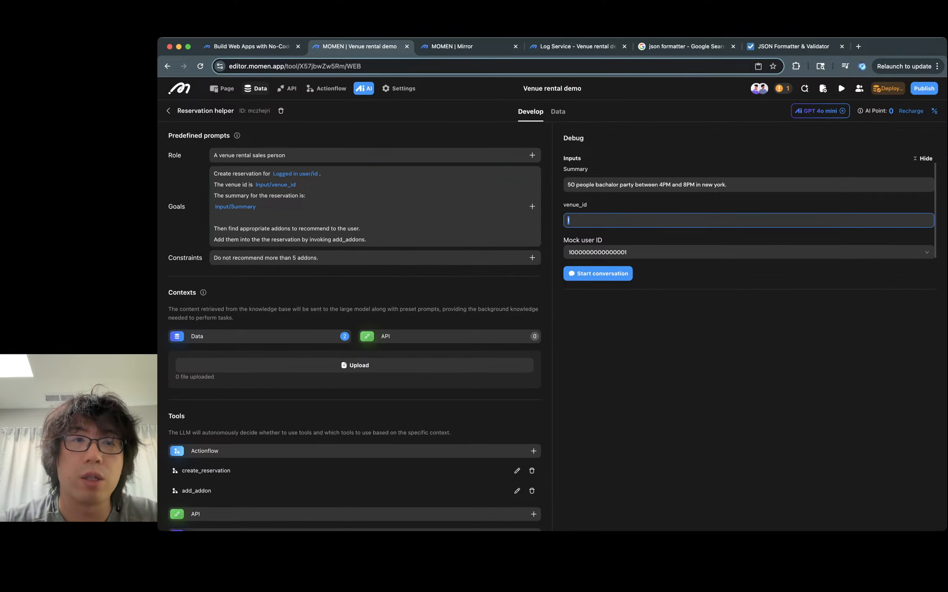
click(255, 88)
click(238, 119)
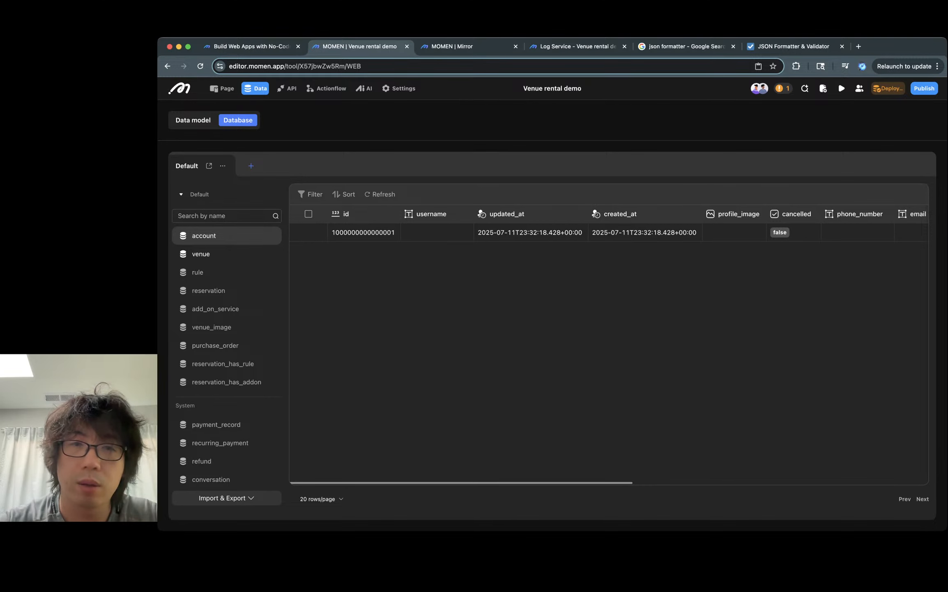
click(201, 253)
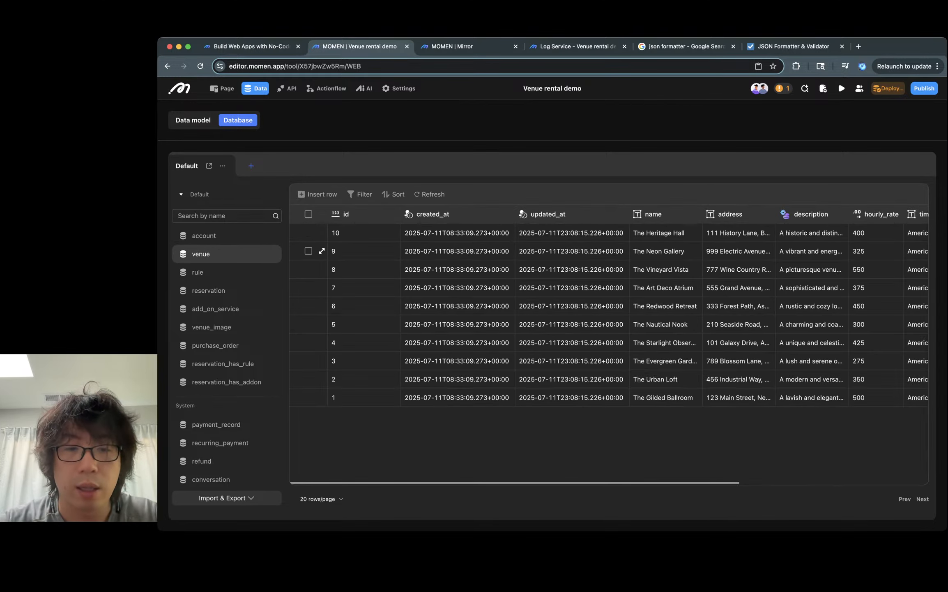
click(665, 396)
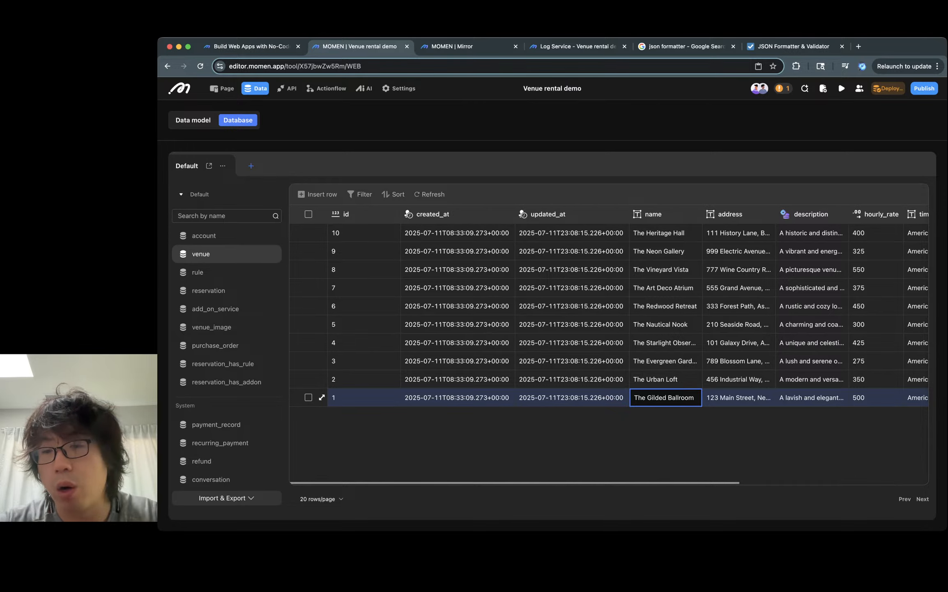
scroll(493, 396, right, 5)
scroll(493, 397, left, 5)
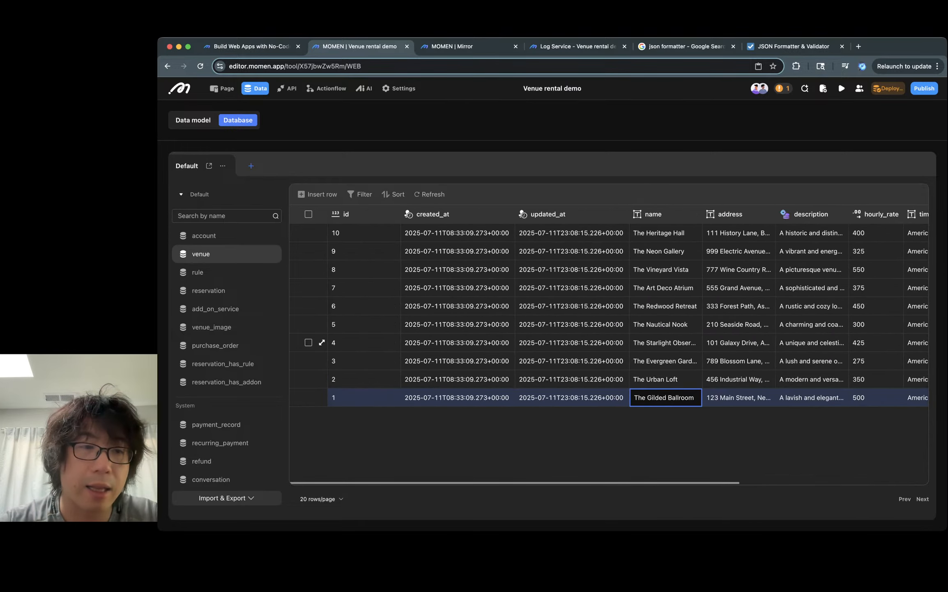
click(215, 308)
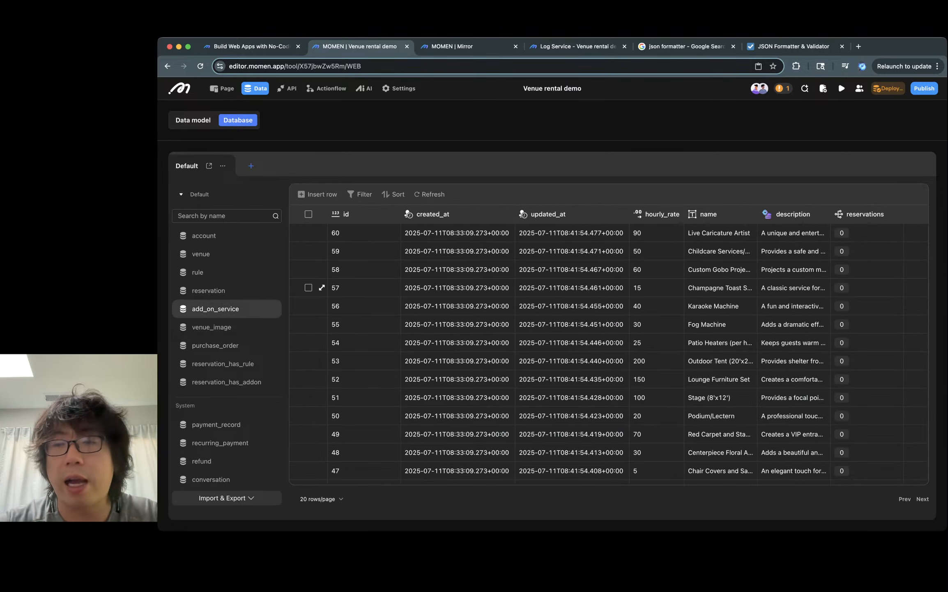
click(793, 232)
click(721, 233)
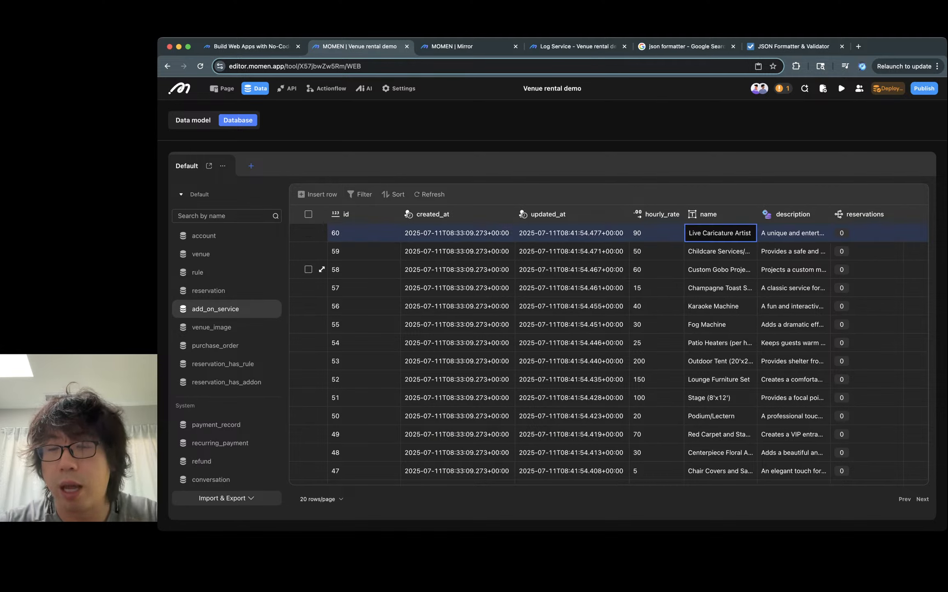
click(713, 306)
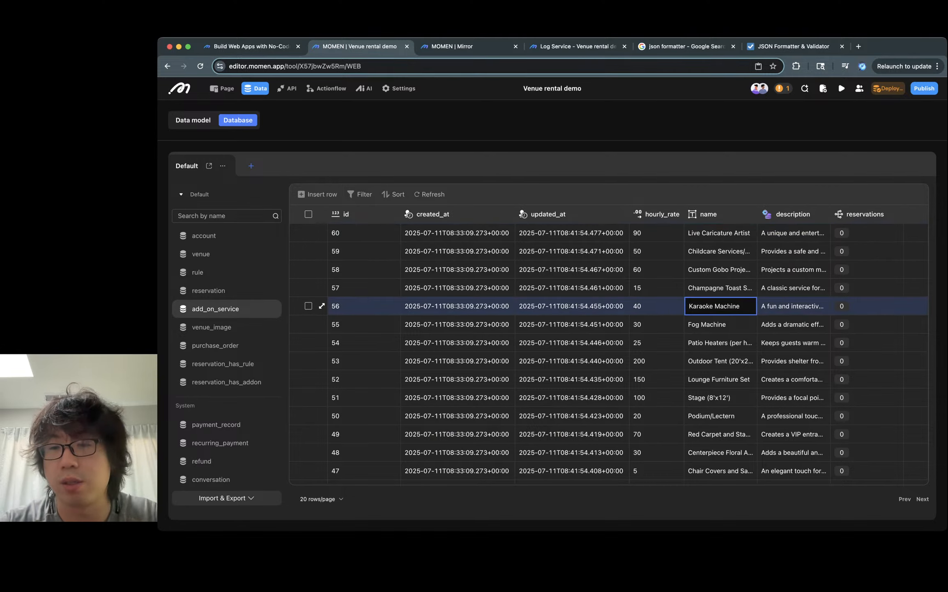
click(708, 324)
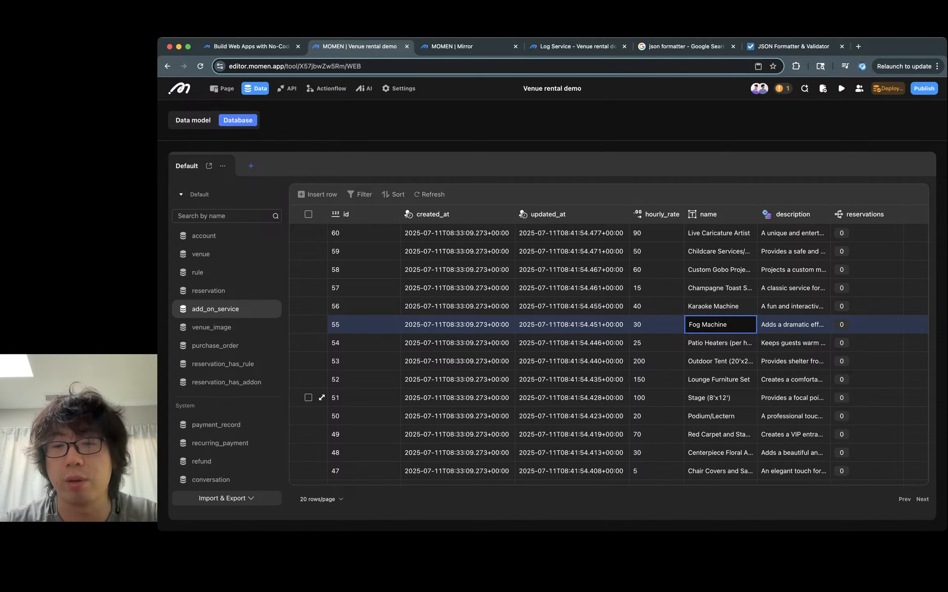
click(720, 361)
click(721, 379)
click(721, 415)
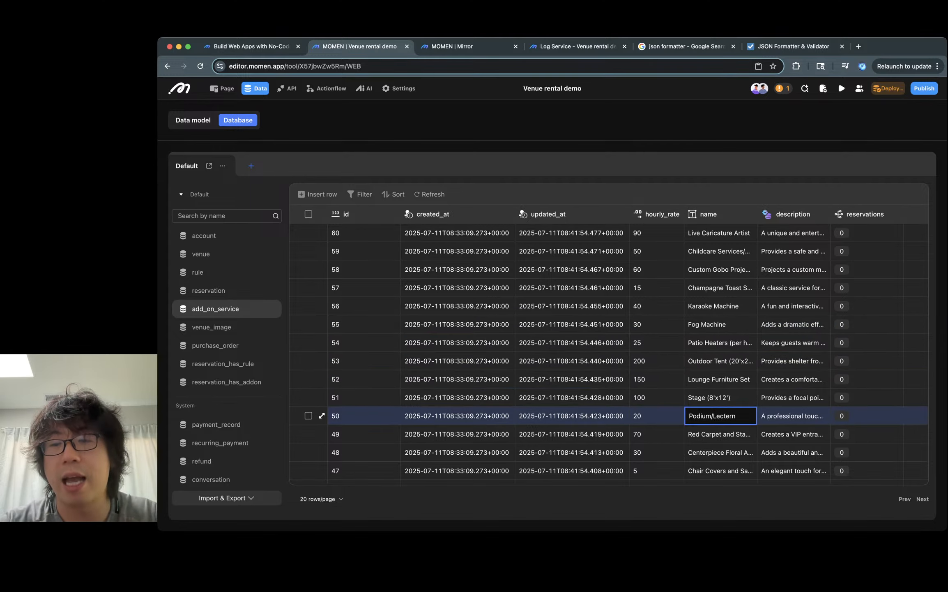
click(720, 363)
click(657, 361)
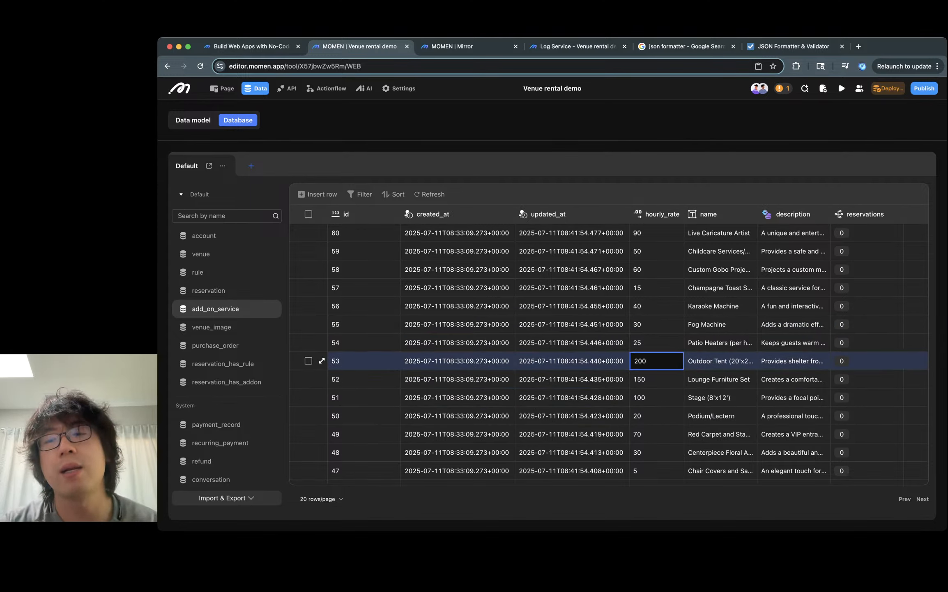
click(720, 363)
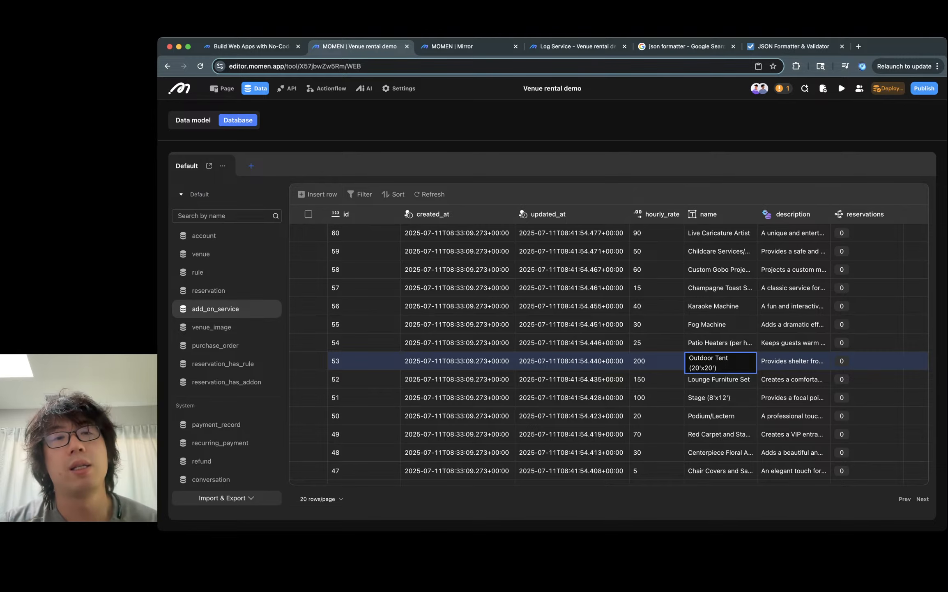
- Reopen the Reservation helper, append "on July 17th." to the debug Summary, and start a test conversation
click(364, 88)
click(616, 164)
click(746, 185)
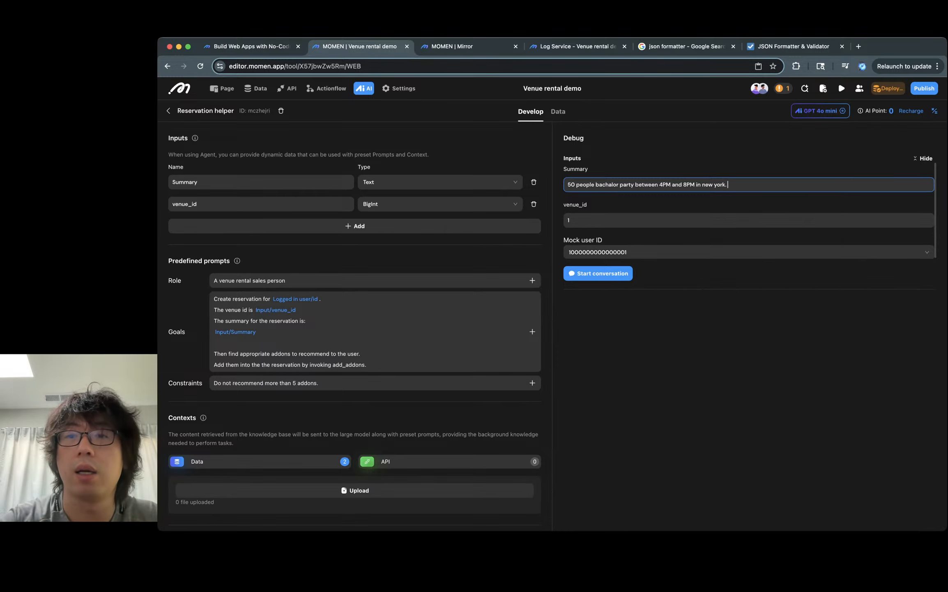
text(on )
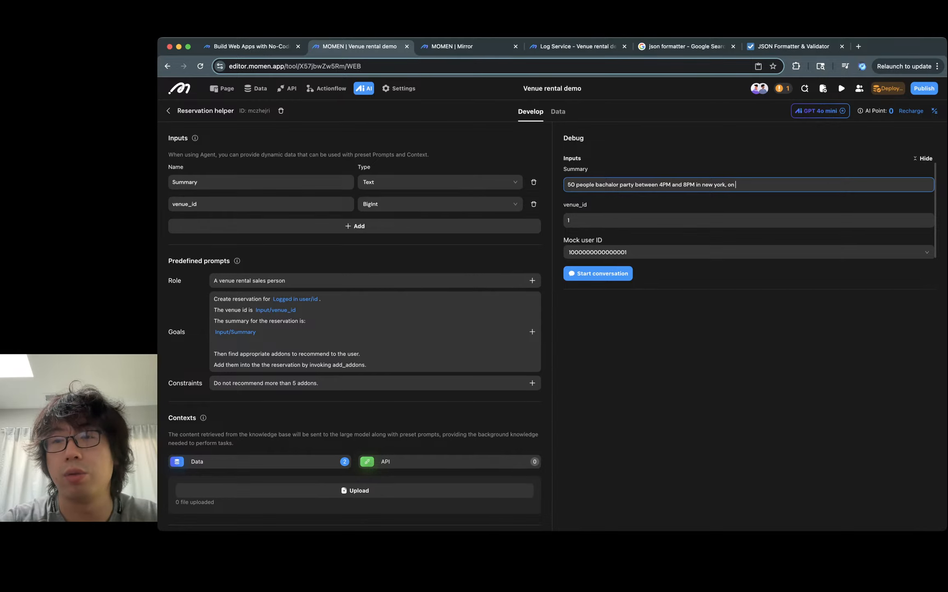
text(July 17th.)
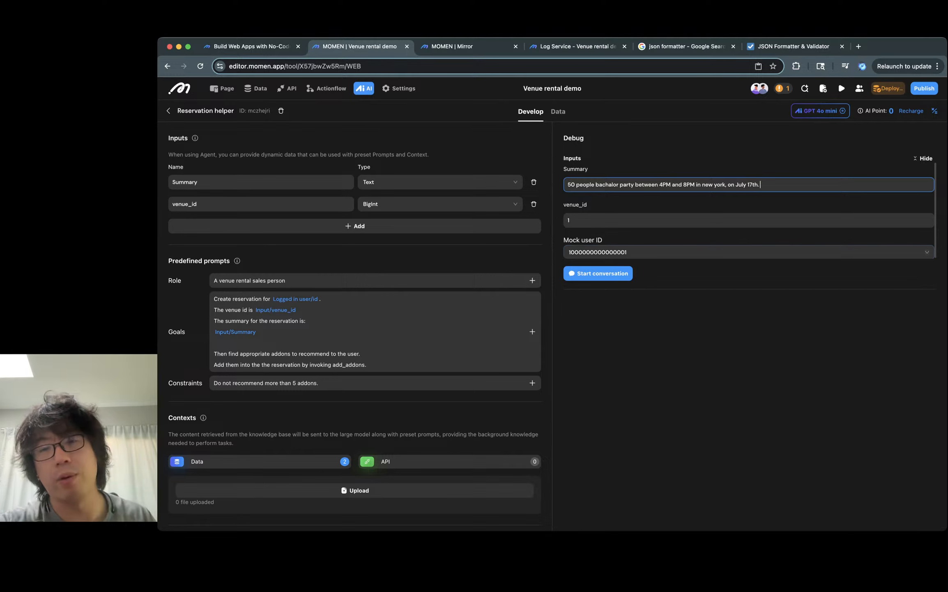
click(673, 278)
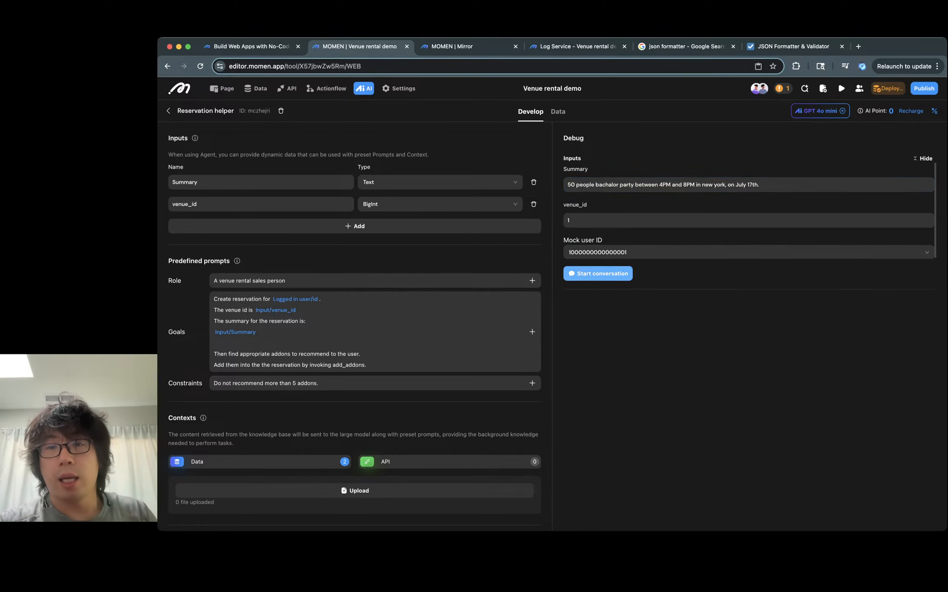
click(597, 274)
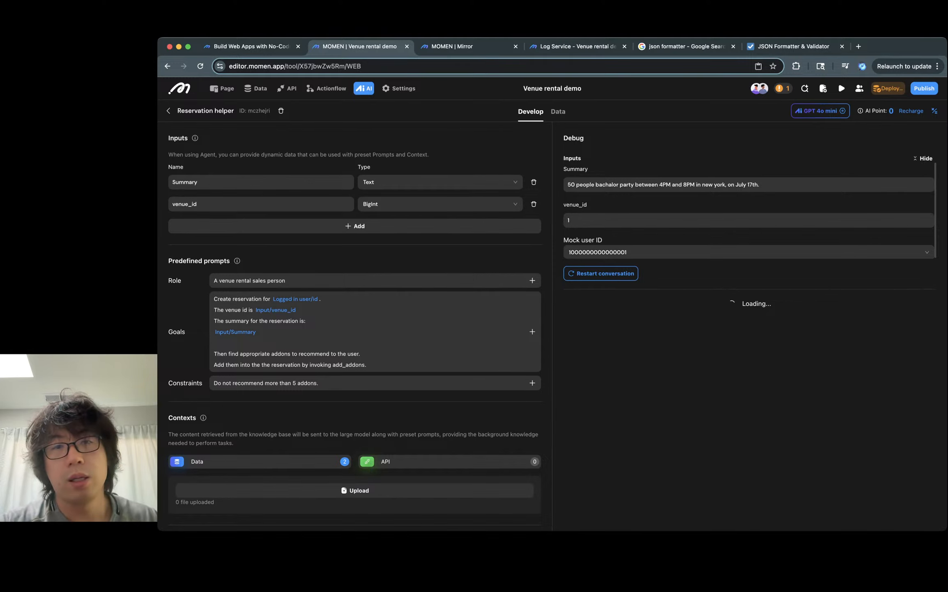
- Inspect the stalled conversation in the browser developer tools and reload the editor page
scroll(354, 321, down, 3)
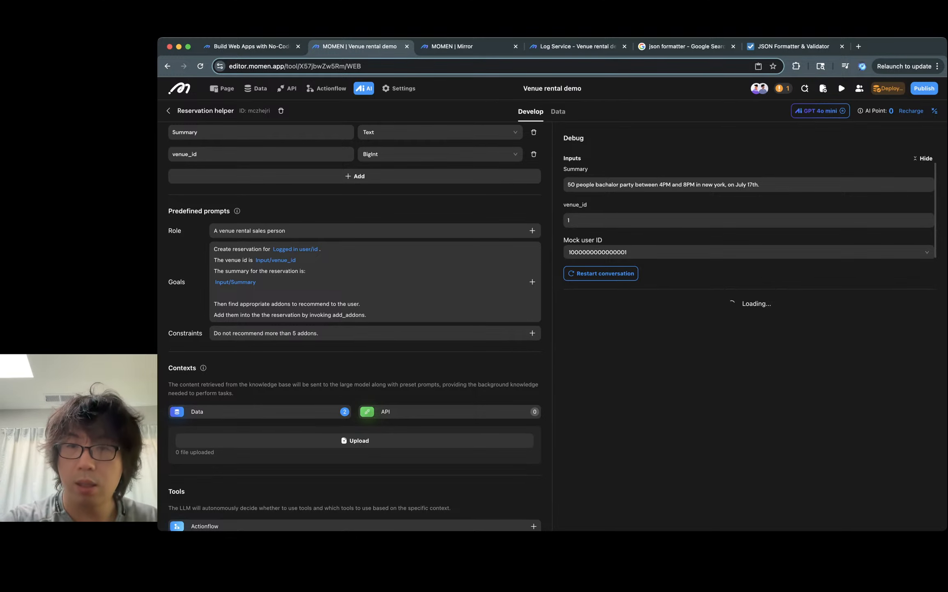
key(super+alt+i)
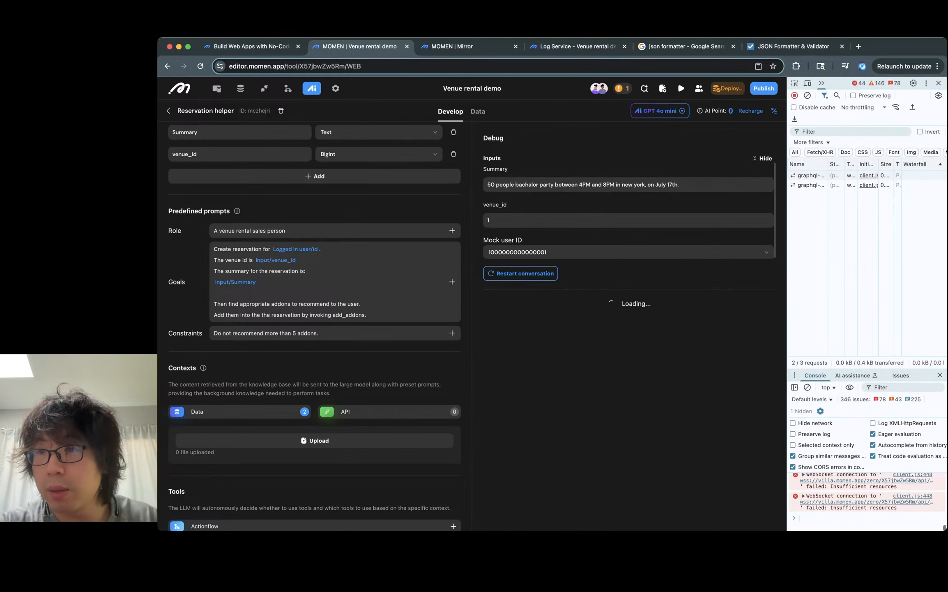
drag(787, 304, 786, 304)
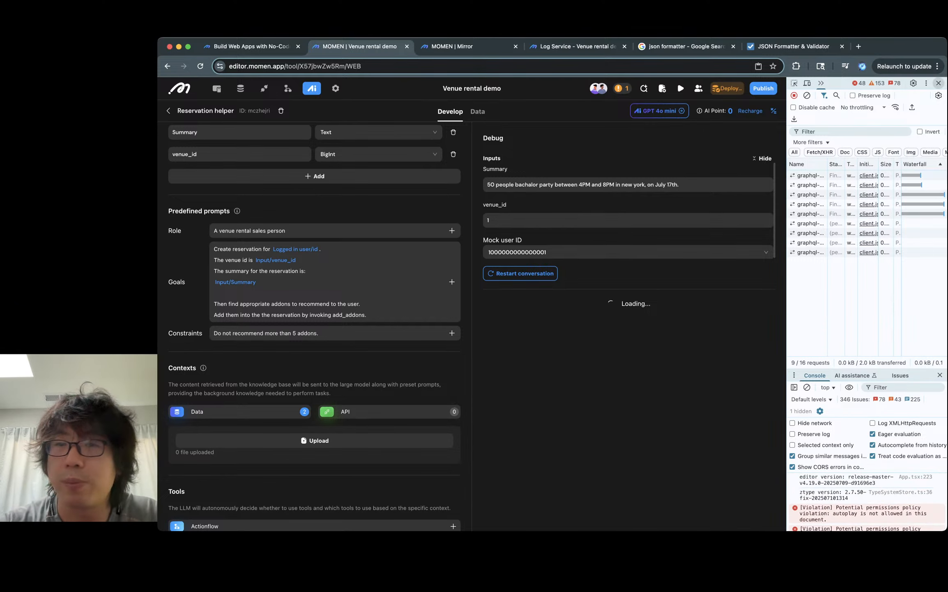
click(939, 82)
key(super+r)
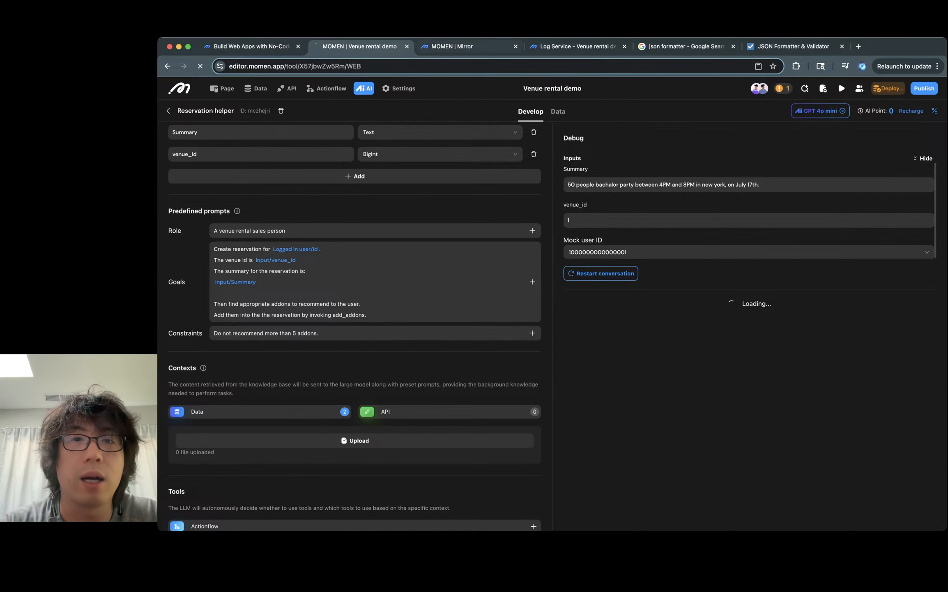
click(465, 47)
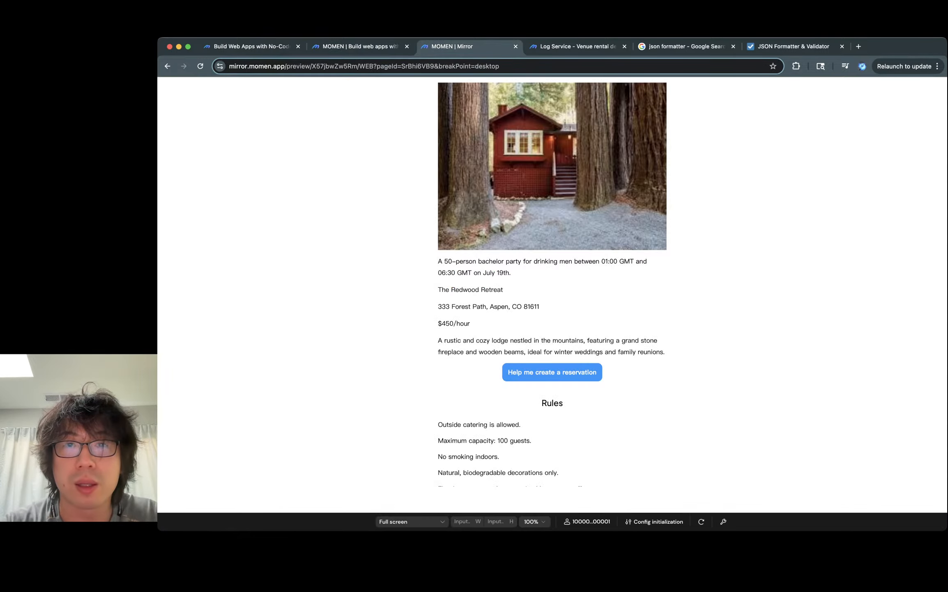
key(ctrl+Tab)
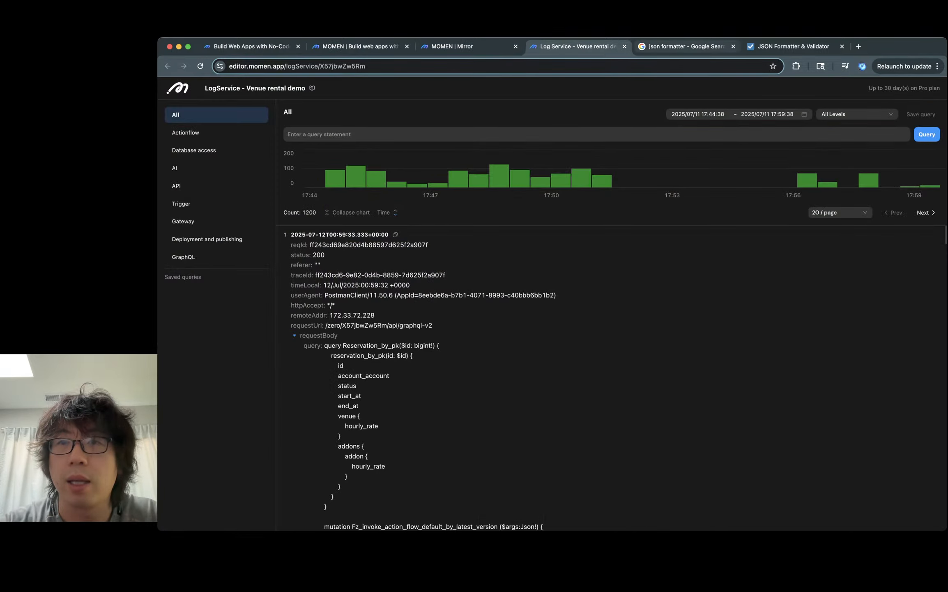
click(359, 46)
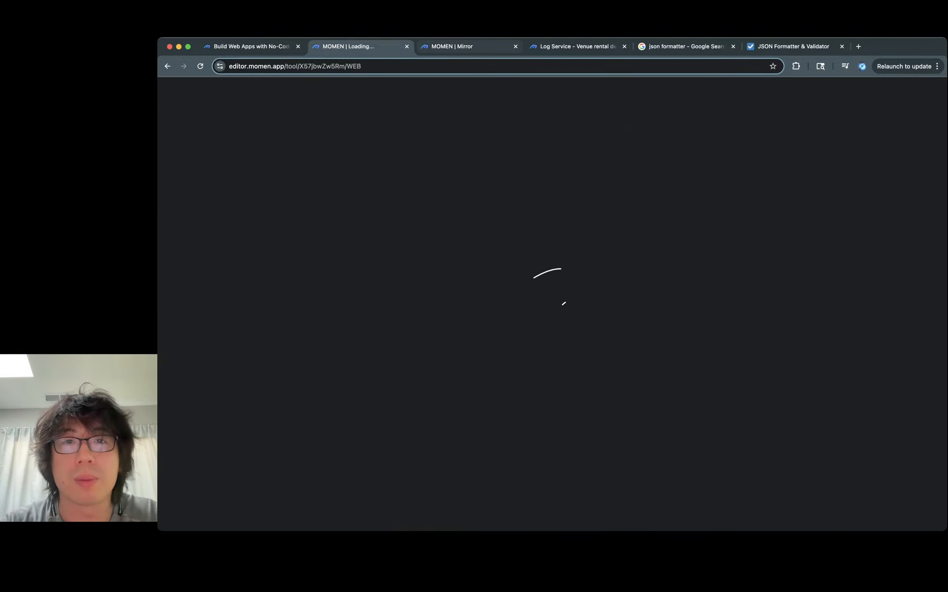
click(468, 47)
click(360, 47)
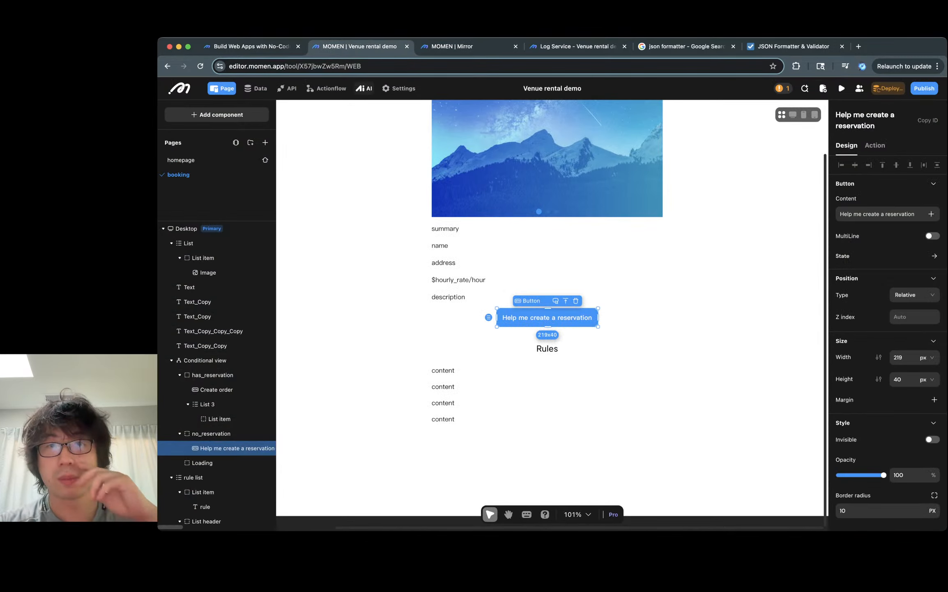
- Open the Reservation helper agent with developer tools showing and inspect its network subscription requests
click(364, 87)
key(super+alt+i)
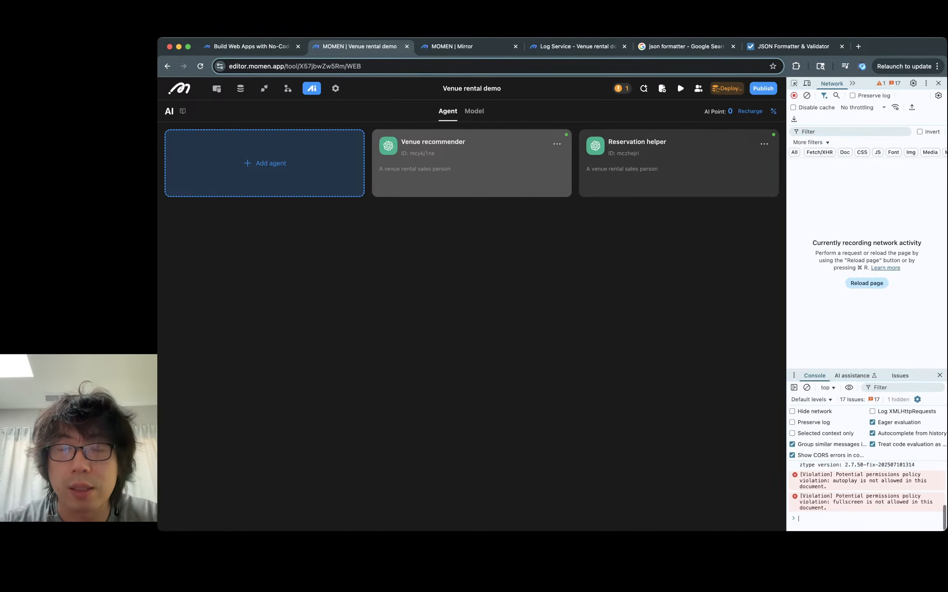
click(566, 163)
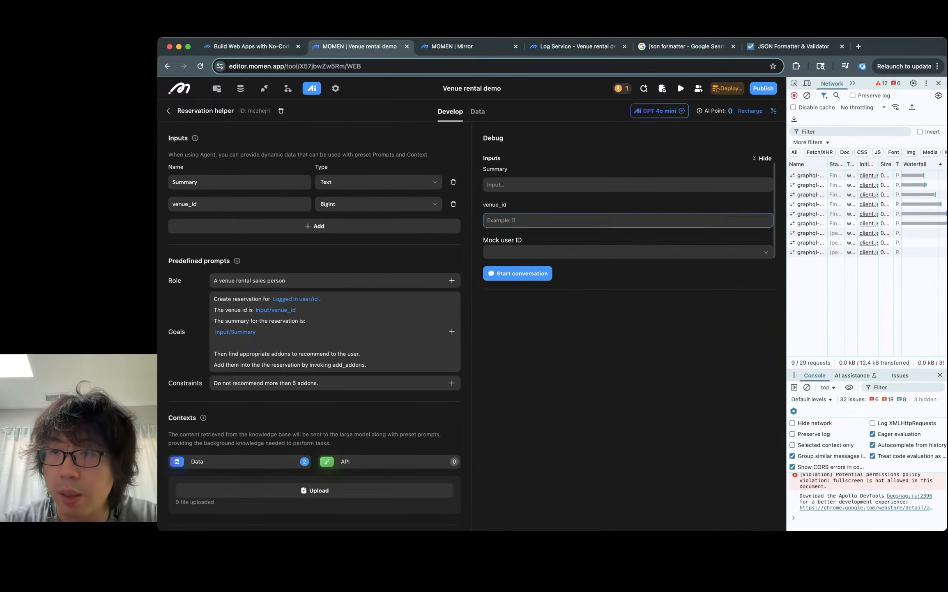
mouse_move(869, 232)
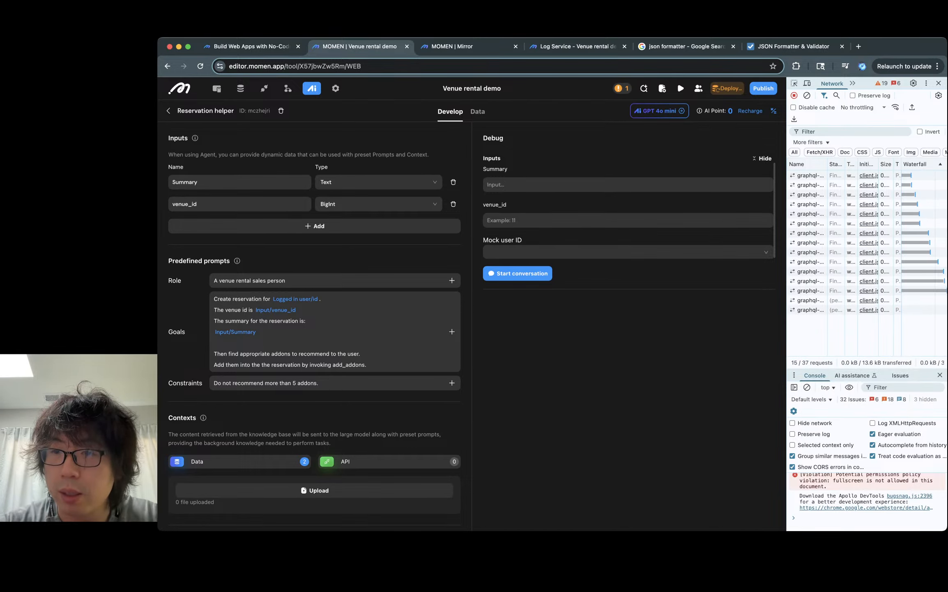
click(822, 290)
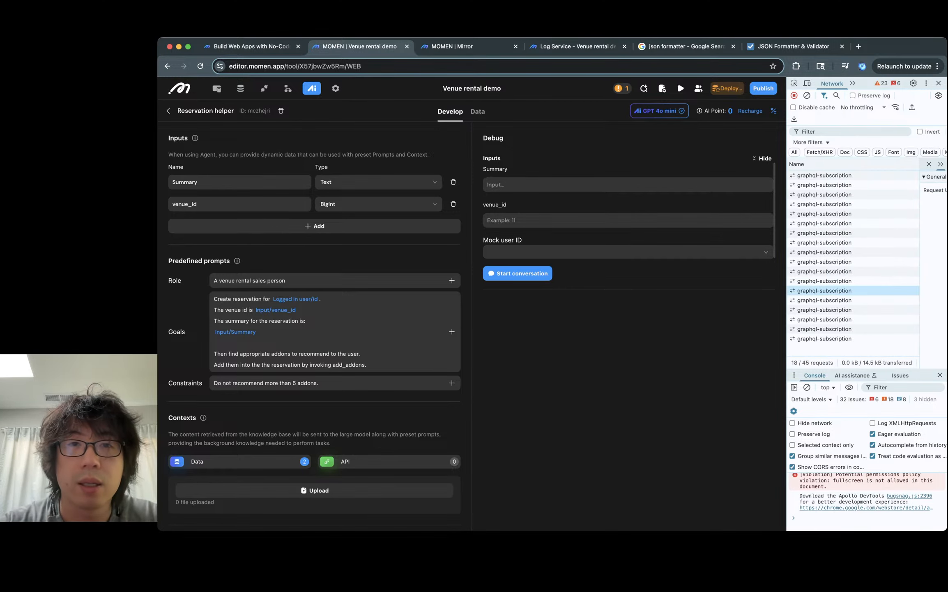
- Copy the editor URL and open it in a new browser tab, moving the tab beside the editor
click(446, 66)
key(super+c)
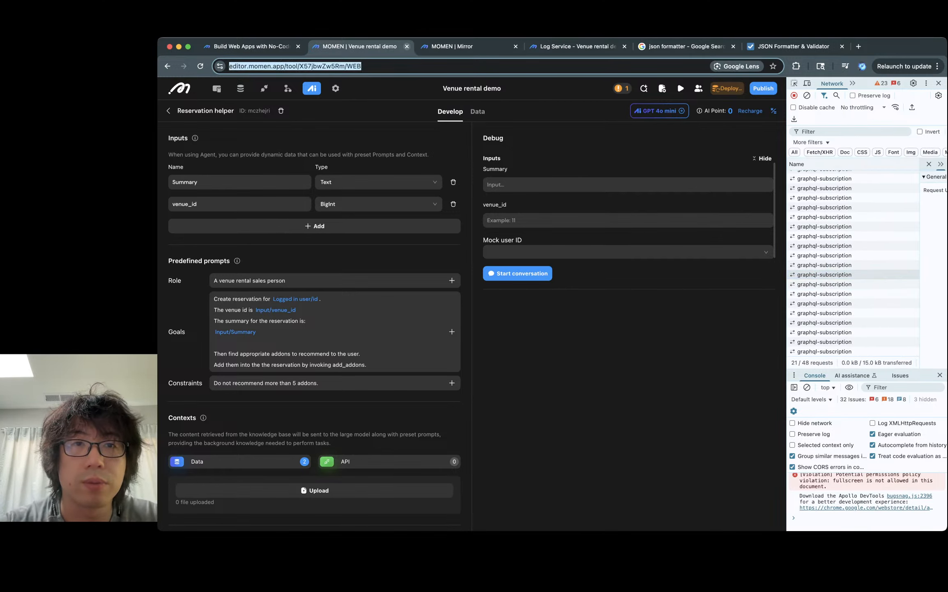
click(407, 47)
key(super+t)
key(super+v)
key(Return)
drag(793, 47, 385, 46)
click(456, 47)
click(357, 46)
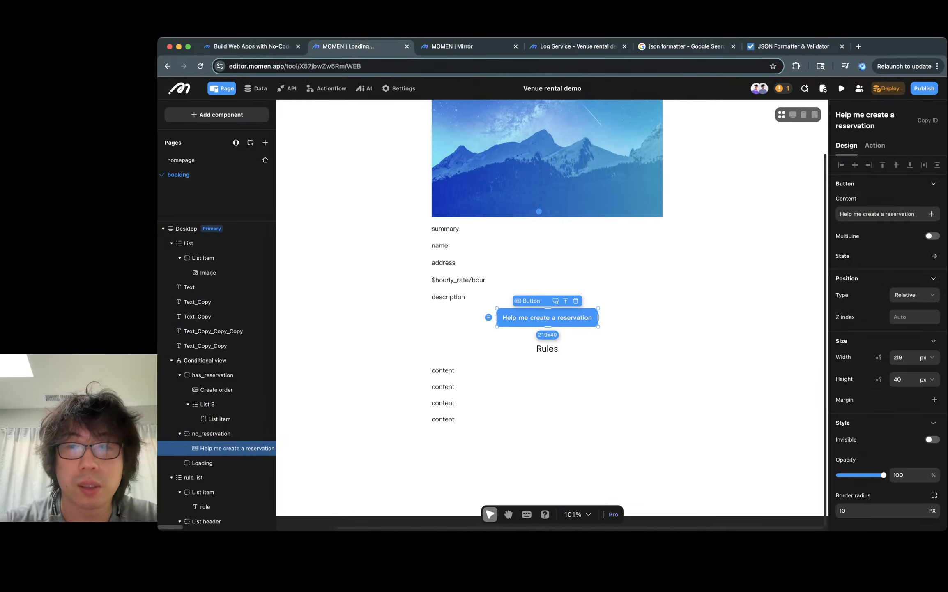
- Open the Reservation helper agent in the AI section and close the developer tools
key(alt+super+i)
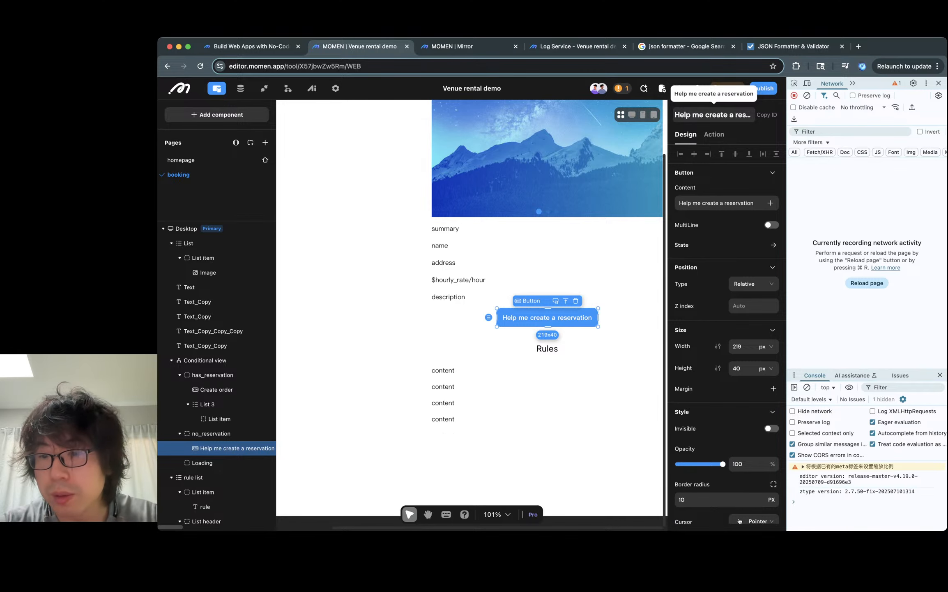
click(312, 88)
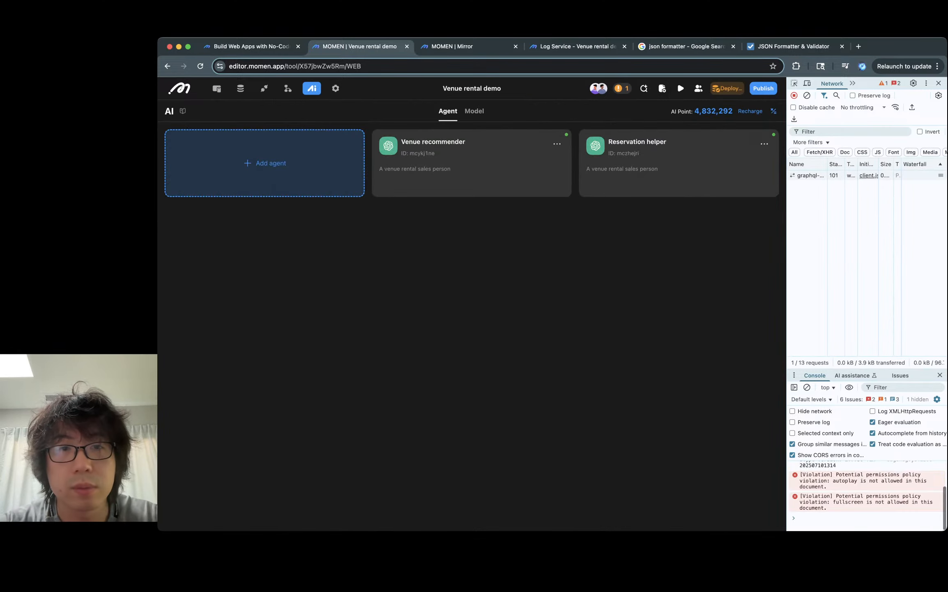
click(677, 164)
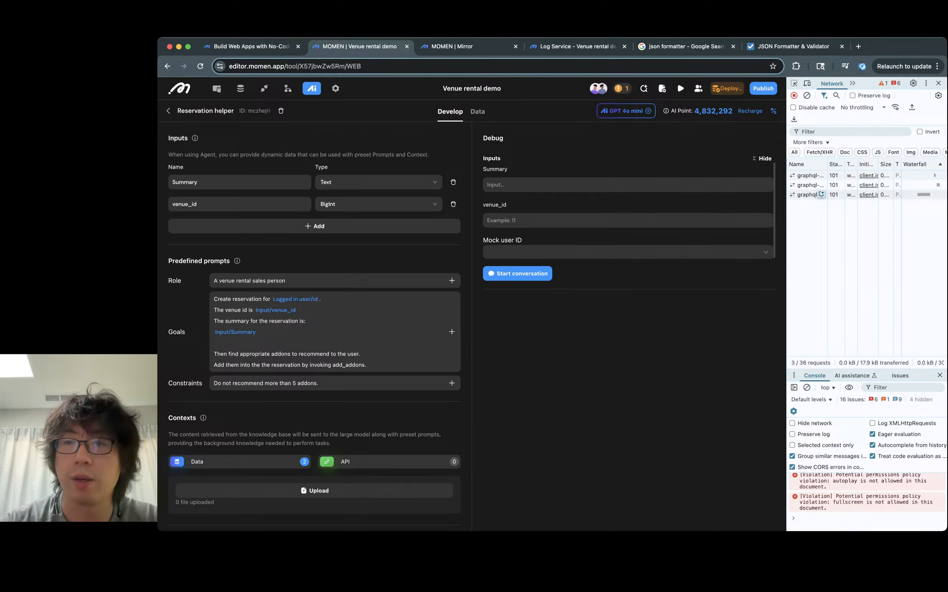
click(628, 184)
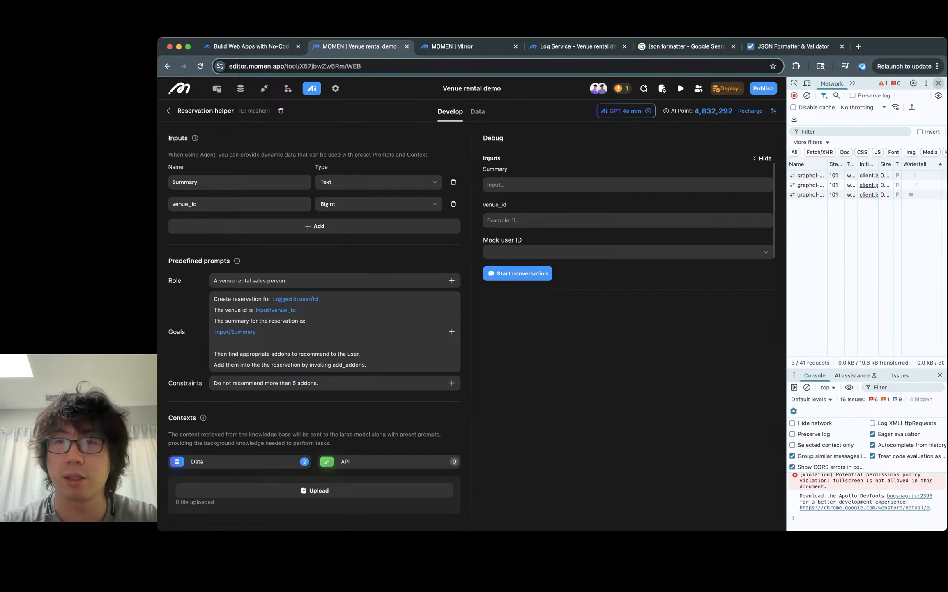
click(939, 83)
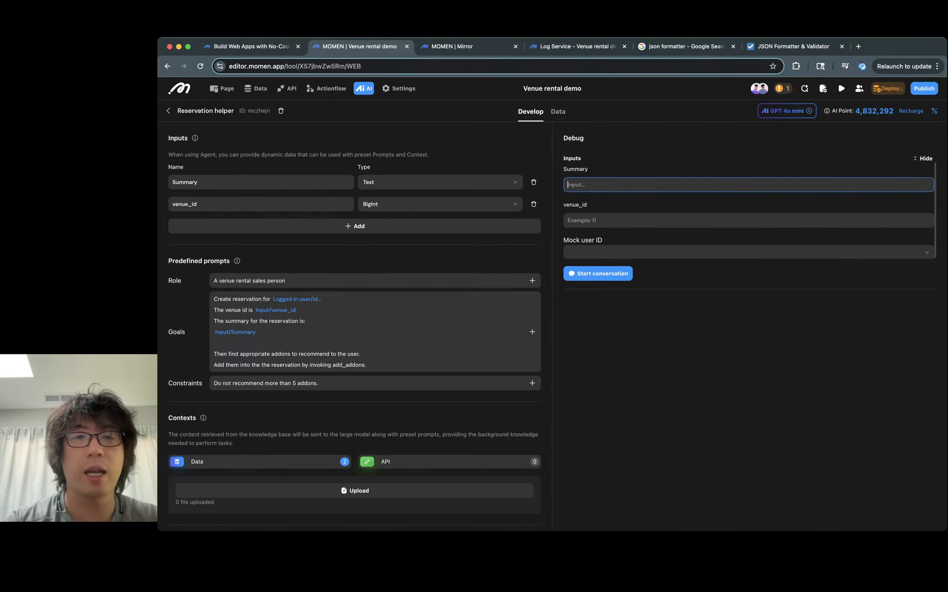
- Copy the venue's bachelor-party summary from the preview page into the debug Summary input
key(ctrl+Tab)
key(ctrl+Tab)
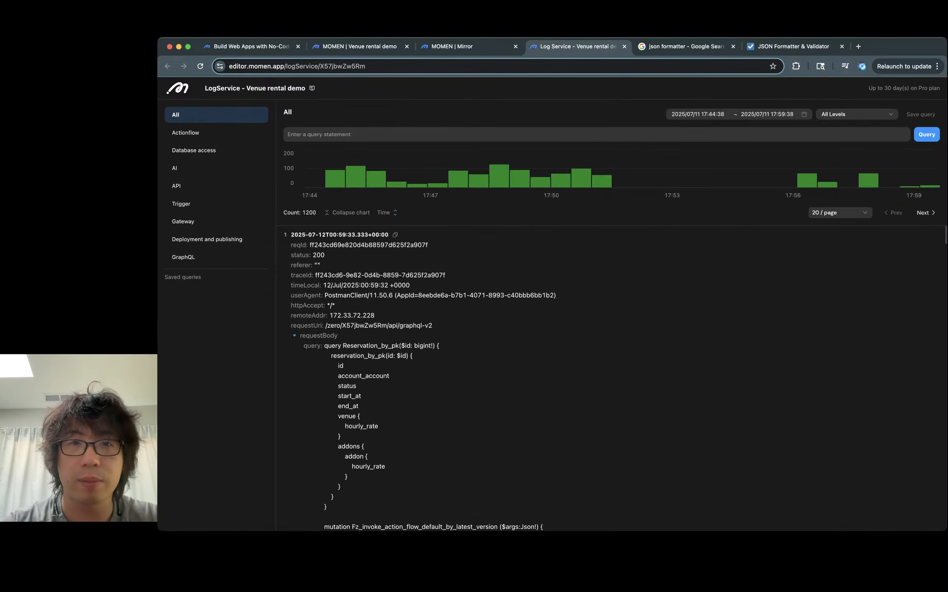
key(ctrl+shift+Tab)
triple_click(496, 273)
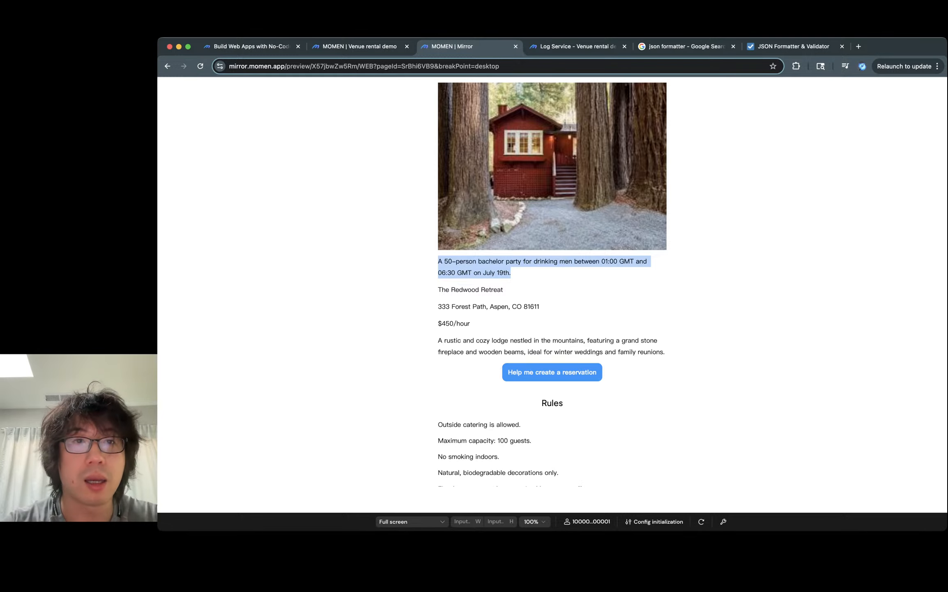
key(super+c)
key(ctrl+shift+Tab)
key(super+v)
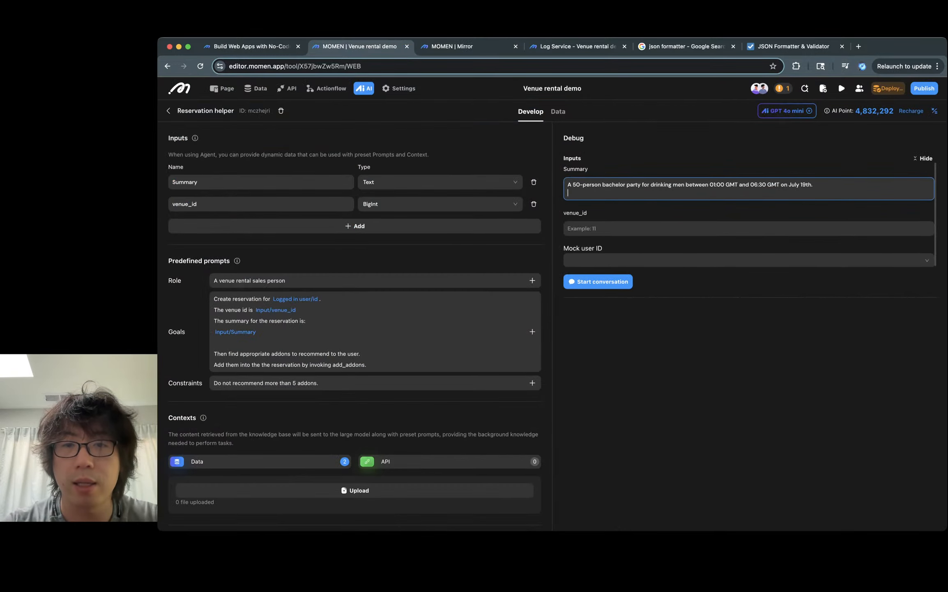
key(BackSpace)
- Set venue_id to 1, choose the mock user, and start a debug conversation
key(Tab)
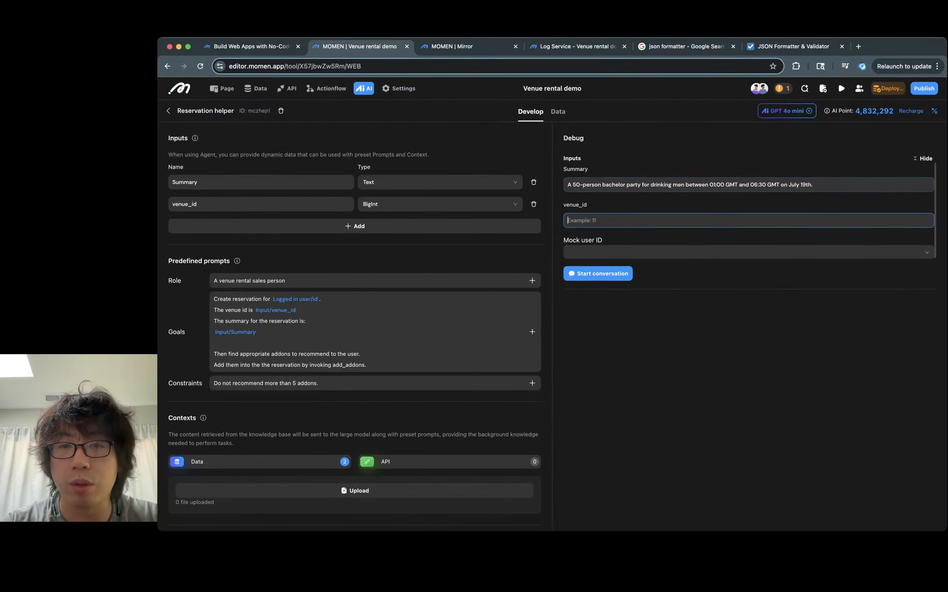
text(1)
key(Tab)
key(Return)
key(Tab)
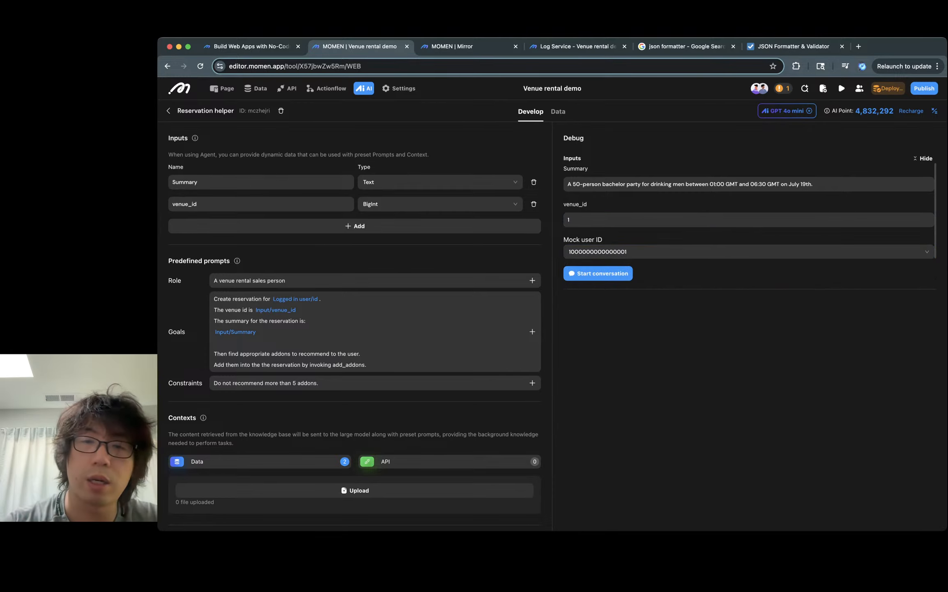
key(Return)
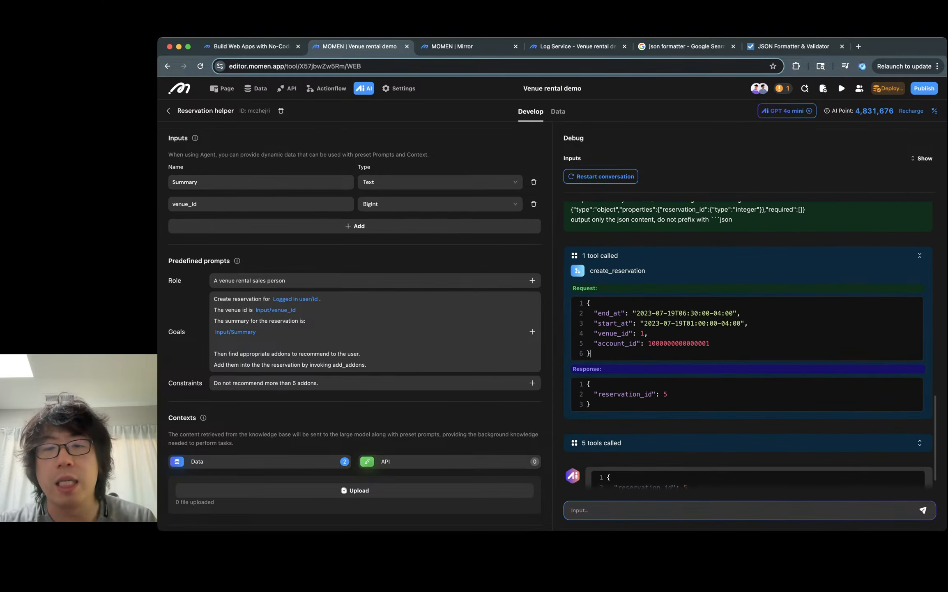
- Examine the create_reservation request's account_id, end_at and start_at values
double_click(678, 343)
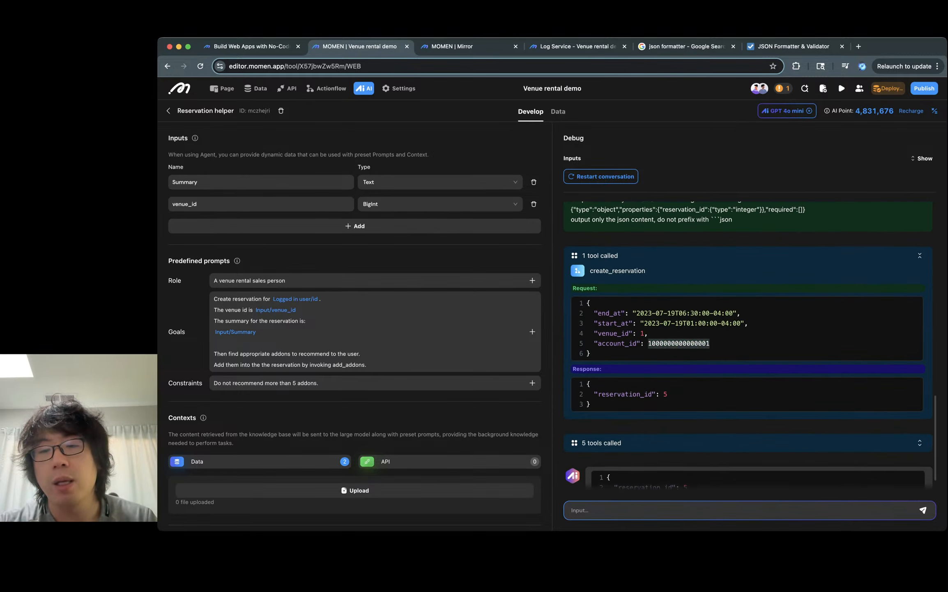
mouse_move(641, 323)
mouse_down()
mouse_move(748, 323)
mouse_move(636, 313)
mouse_up()
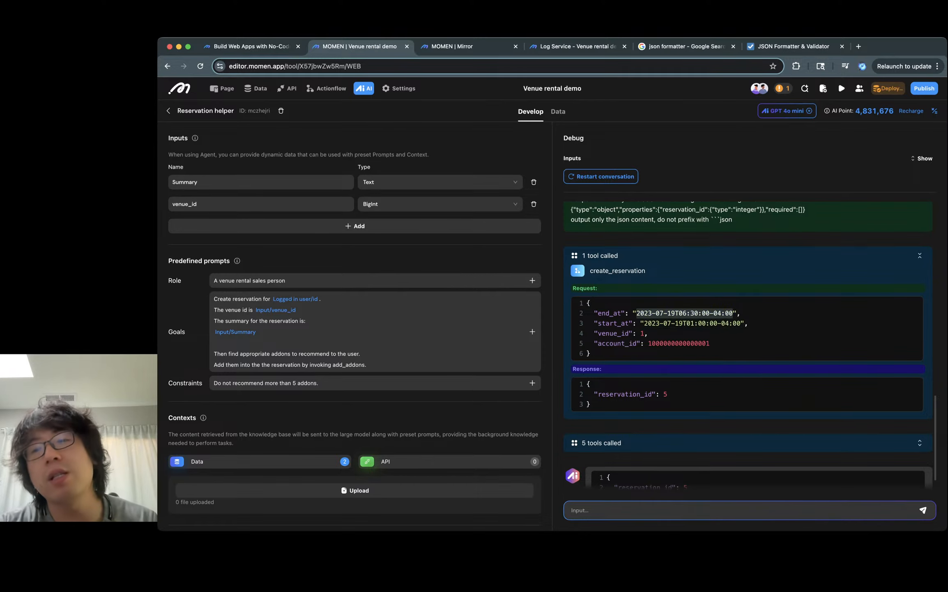
click(734, 313)
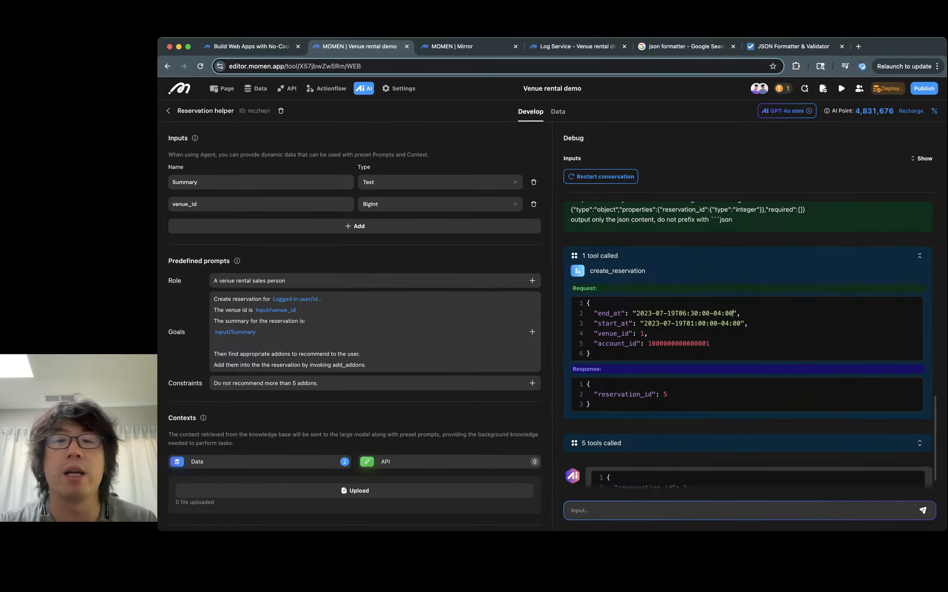
drag(734, 313, 636, 313)
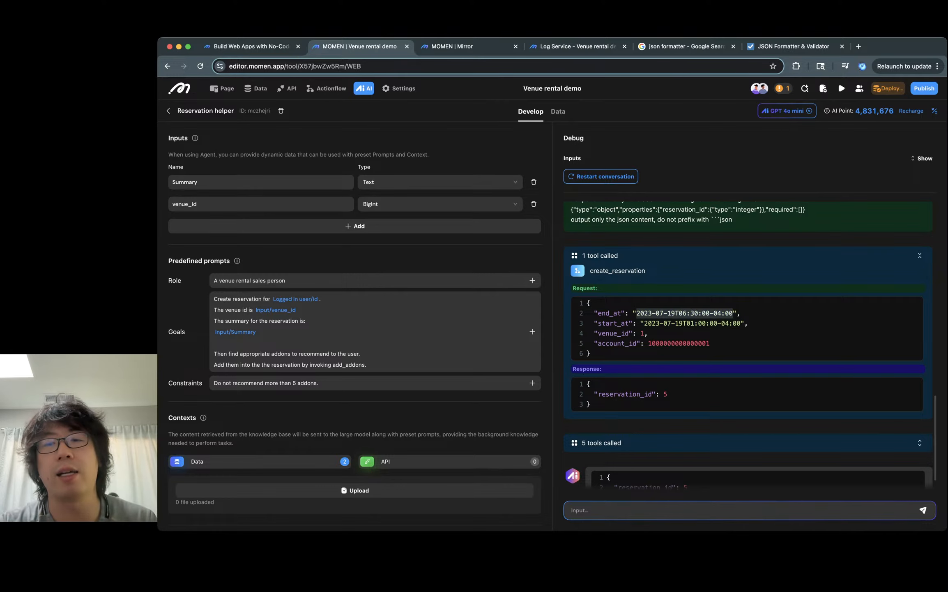
drag(738, 323, 649, 322)
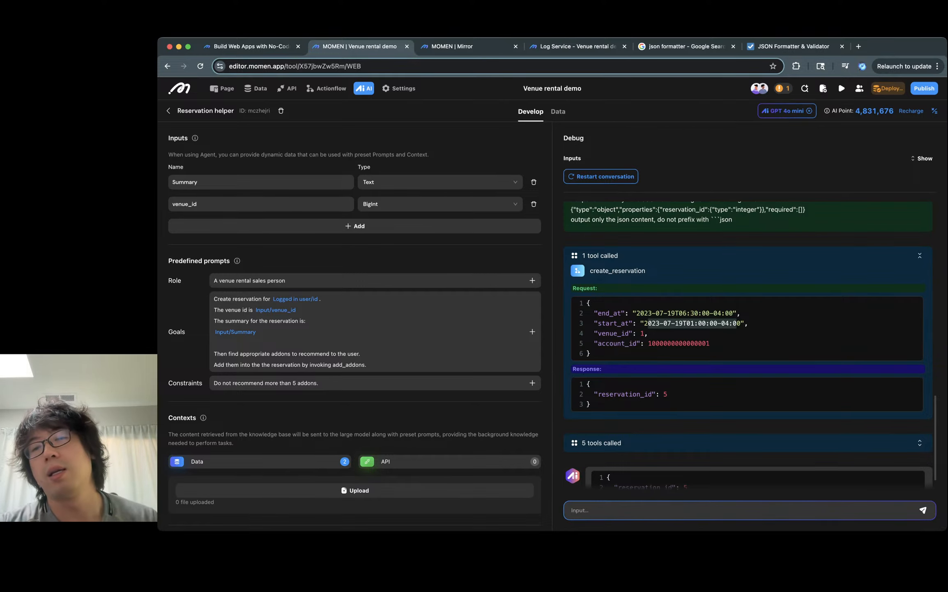
click(744, 323)
drag(741, 323, 648, 323)
- Expand and review the add_addon tool calls and the final reply in the conversation
scroll(749, 344, down, 2)
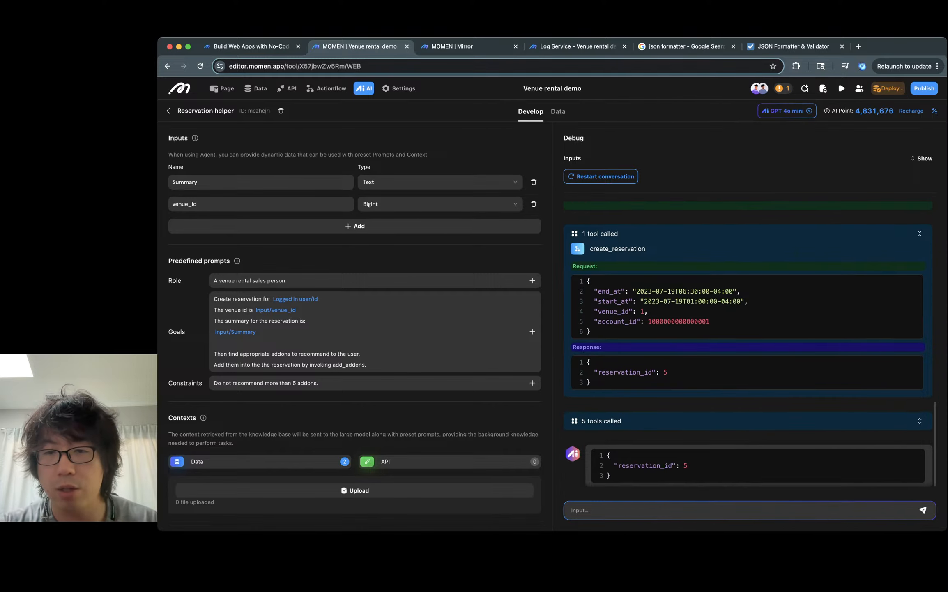
double_click(699, 321)
scroll(699, 321, down, 1)
click(667, 363)
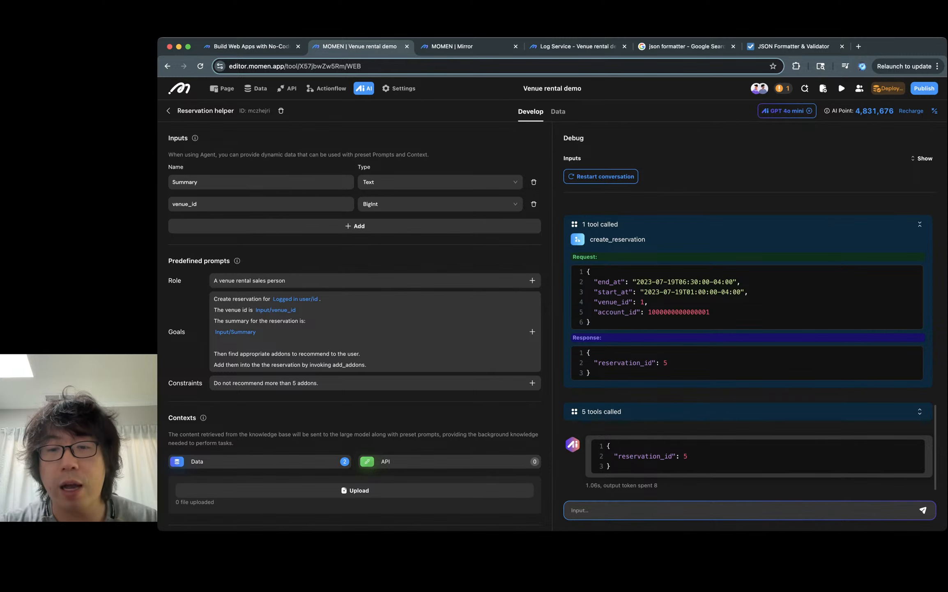
click(919, 411)
scroll(748, 349, down, 6)
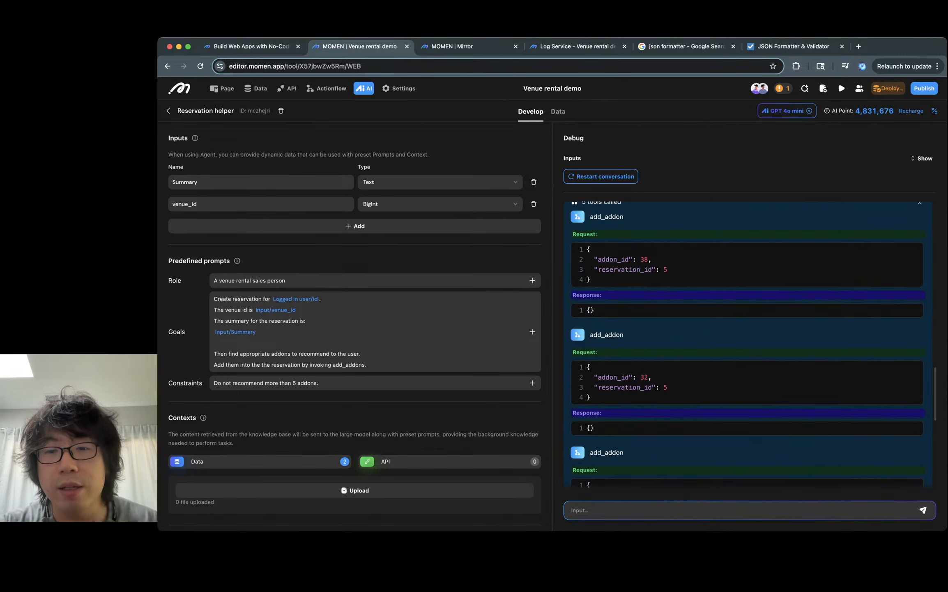
scroll(748, 349, up, 1)
scroll(594, 406, down, 10)
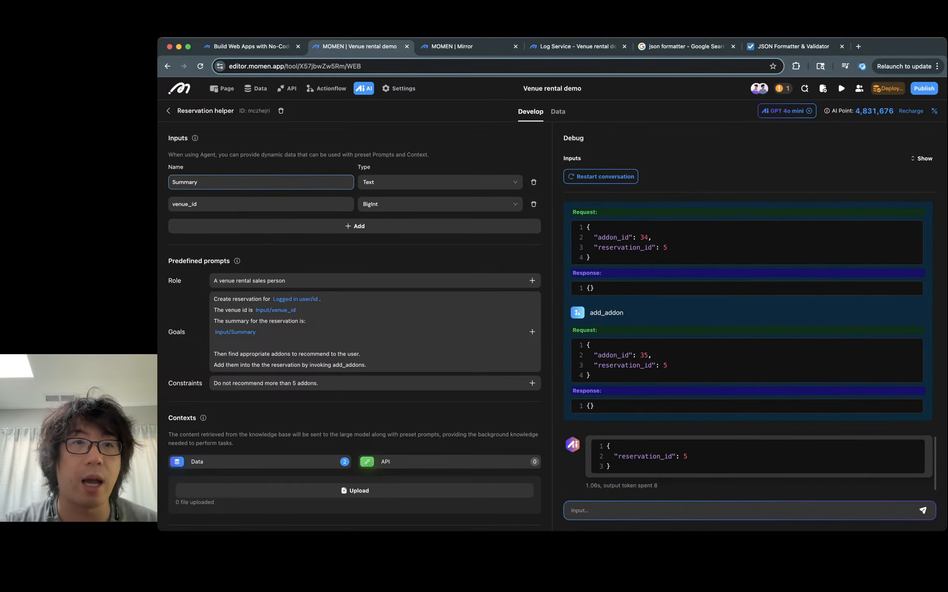
- Open the reservation table in the database and delete the reservations with ids 3 and 4
click(255, 88)
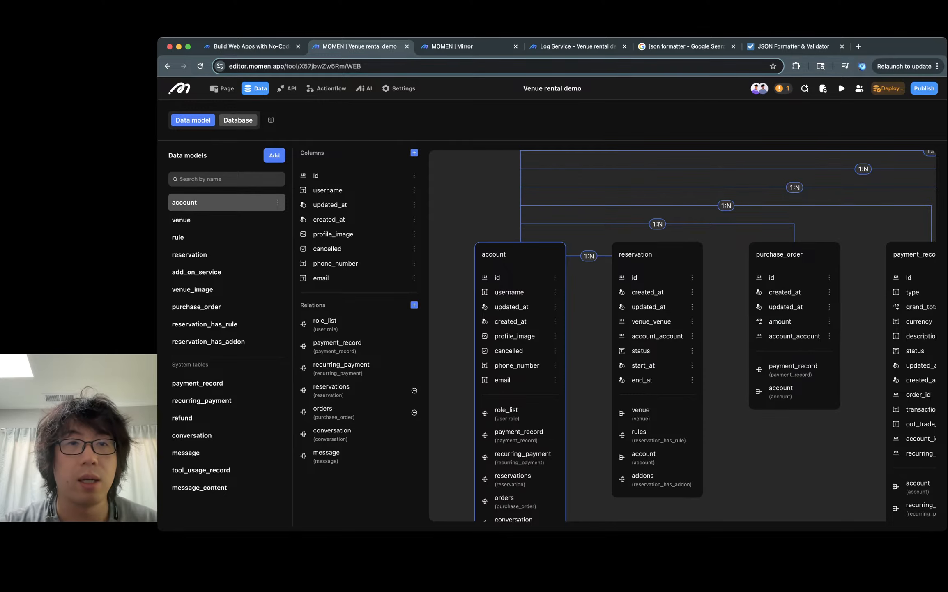
key(ctrl+Tab)
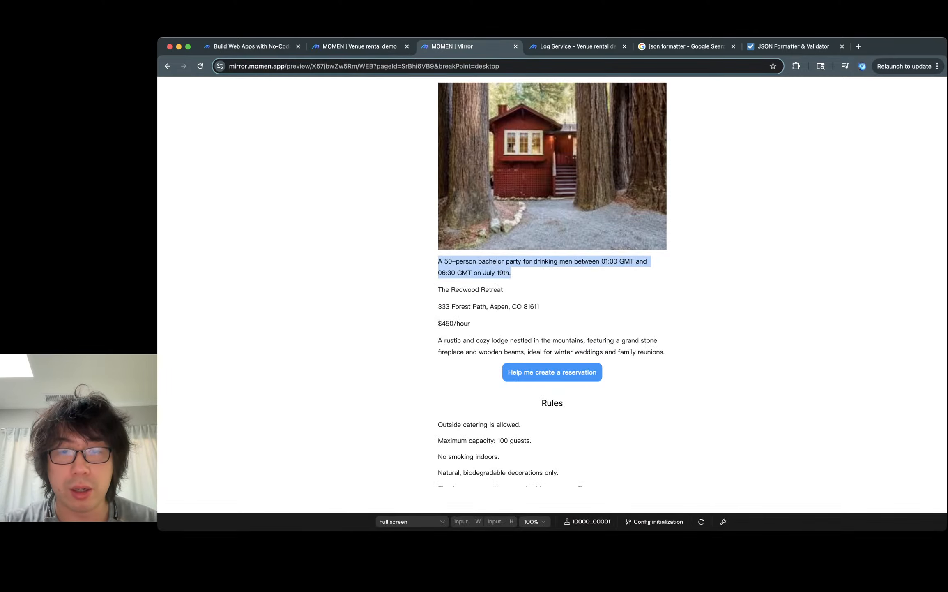
key(ctrl+shift+Tab)
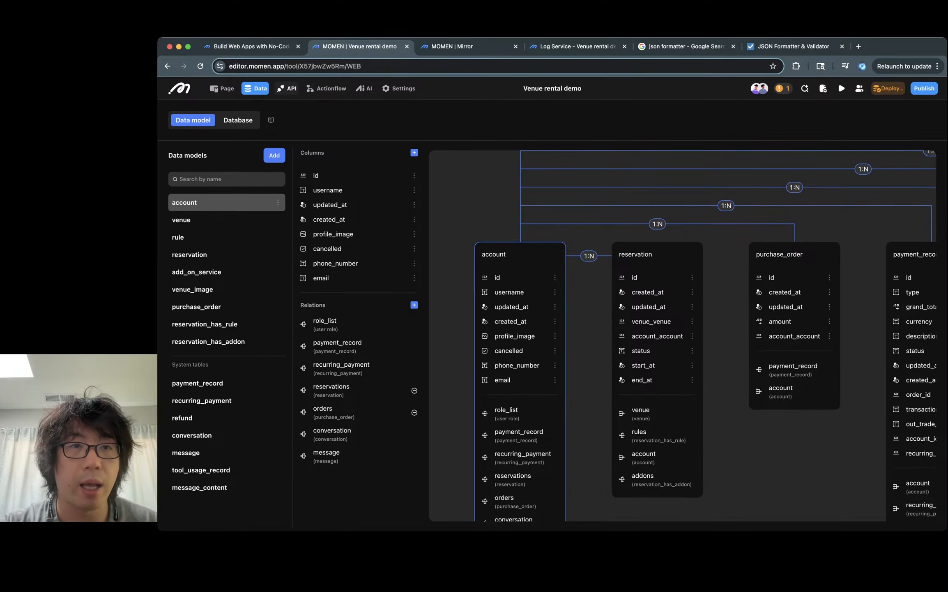
click(286, 88)
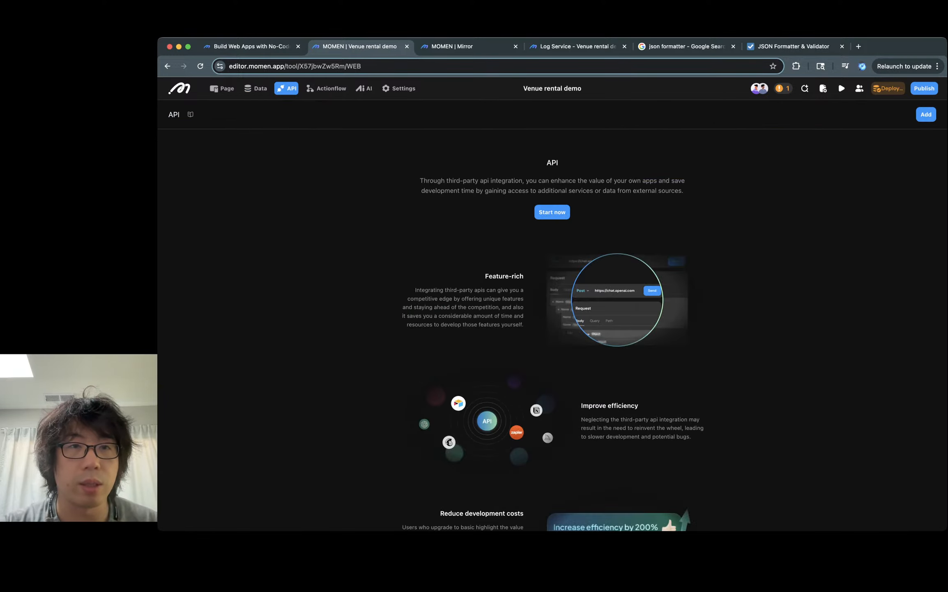
click(255, 88)
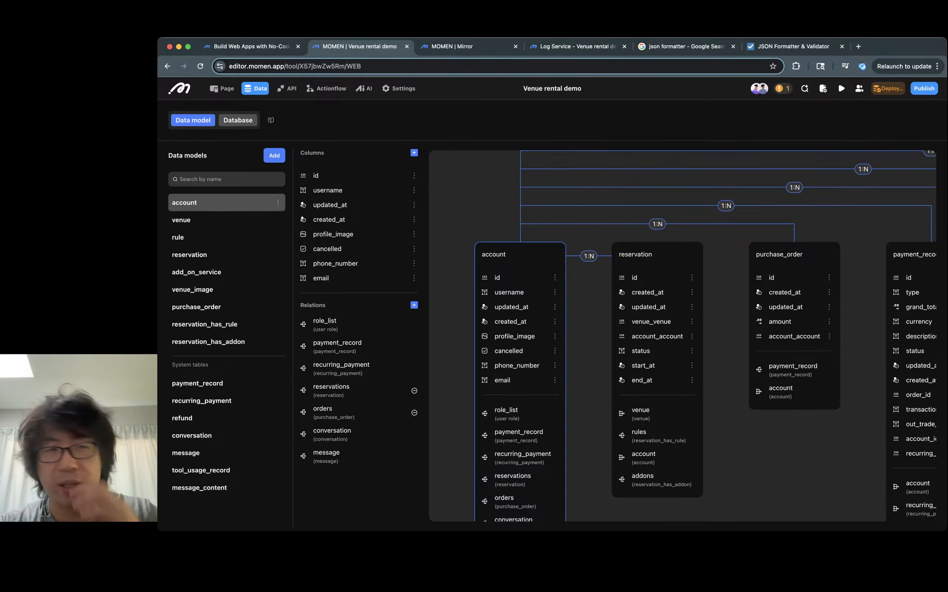
click(238, 119)
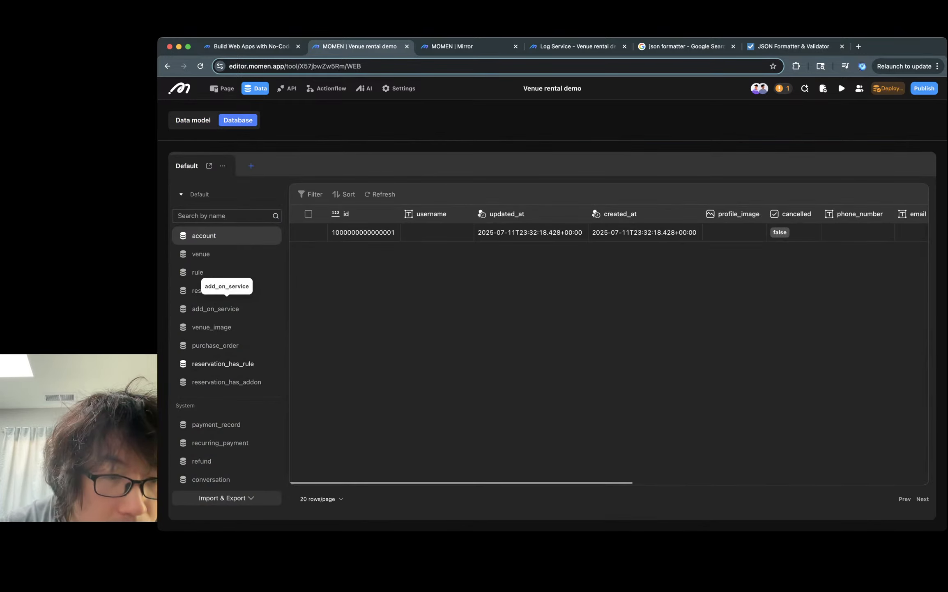
click(208, 290)
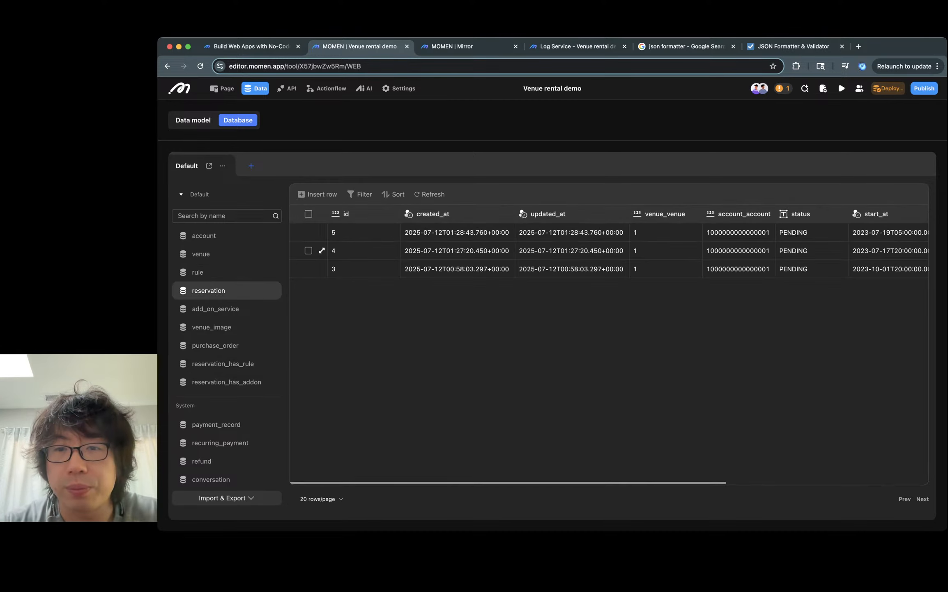
scroll(657, 232, right, 5)
scroll(658, 251, left, 5)
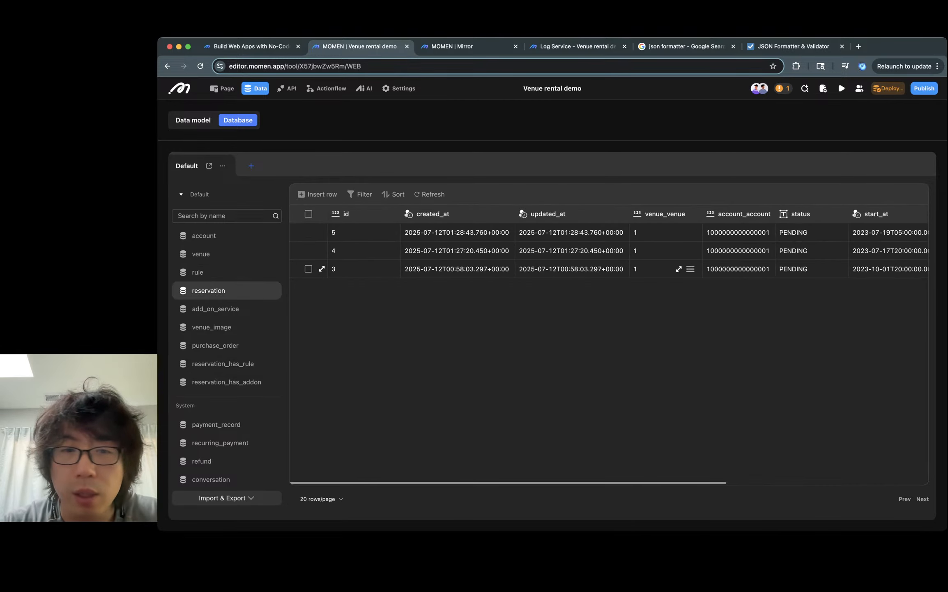
click(308, 251)
click(308, 268)
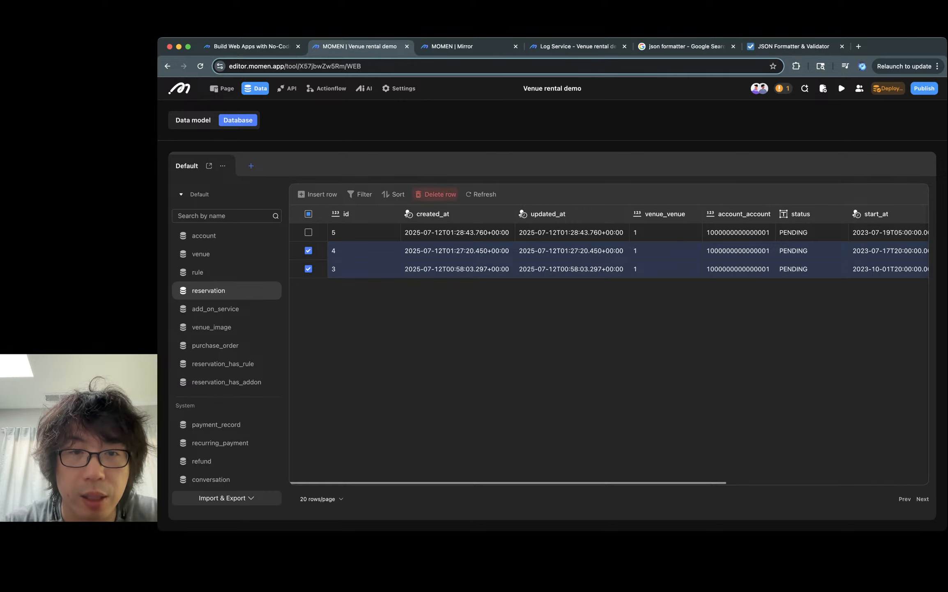
click(436, 194)
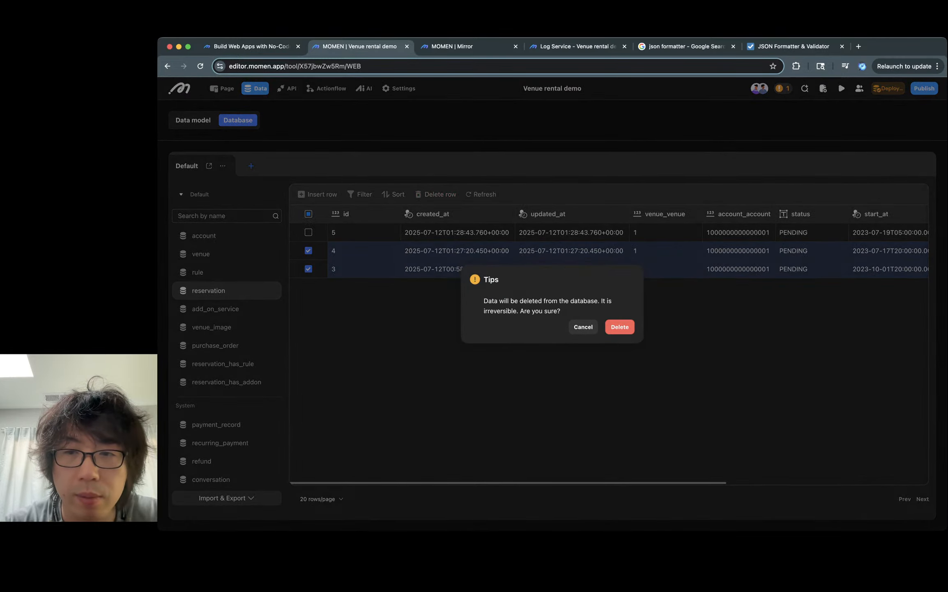
click(620, 327)
- Inspect the add-ons linked to reservation 5 and open one add-on's service record
scroll(616, 250, right, 5)
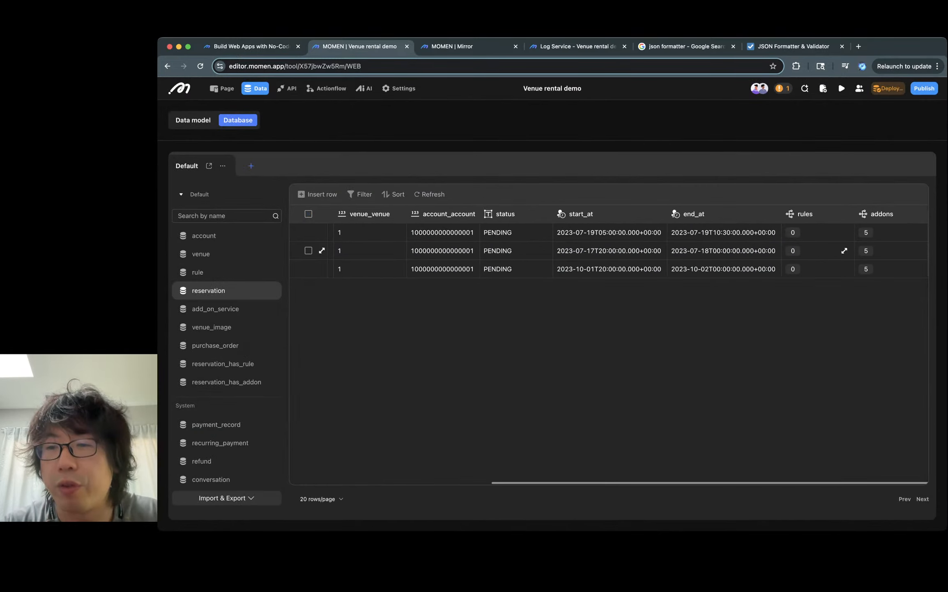
scroll(476, 250, left, 5)
click(456, 232)
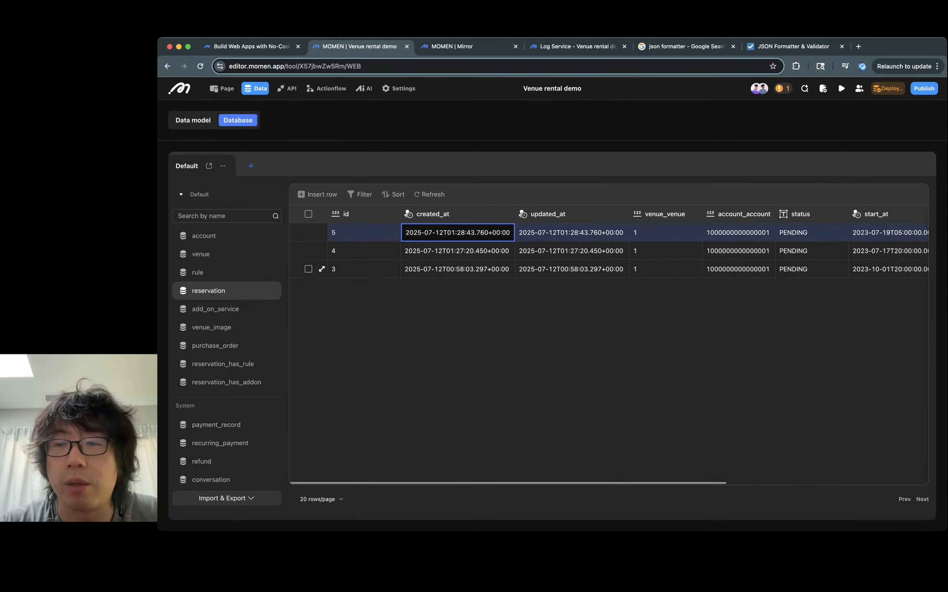
scroll(608, 255, right, 4)
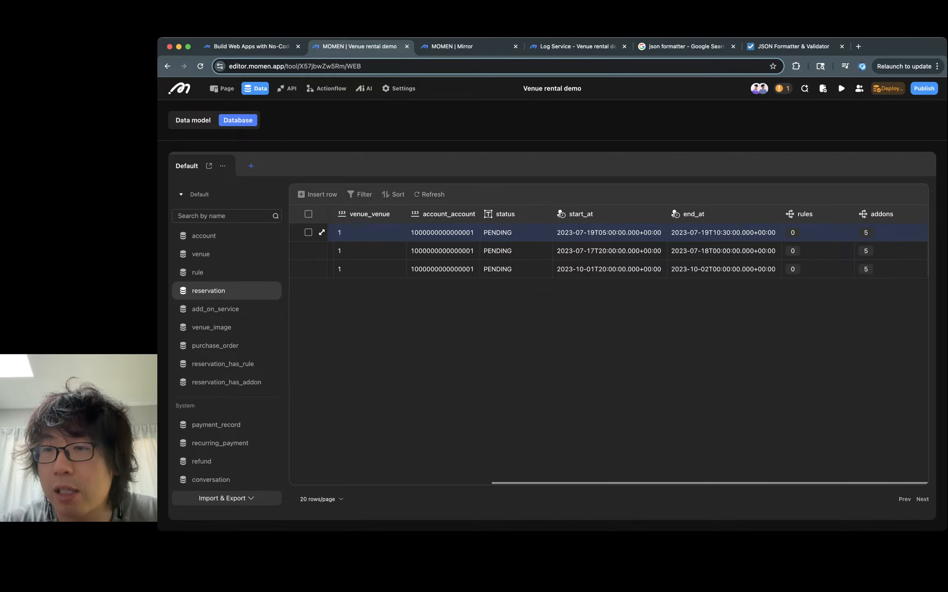
click(918, 232)
scroll(552, 271, right, 2)
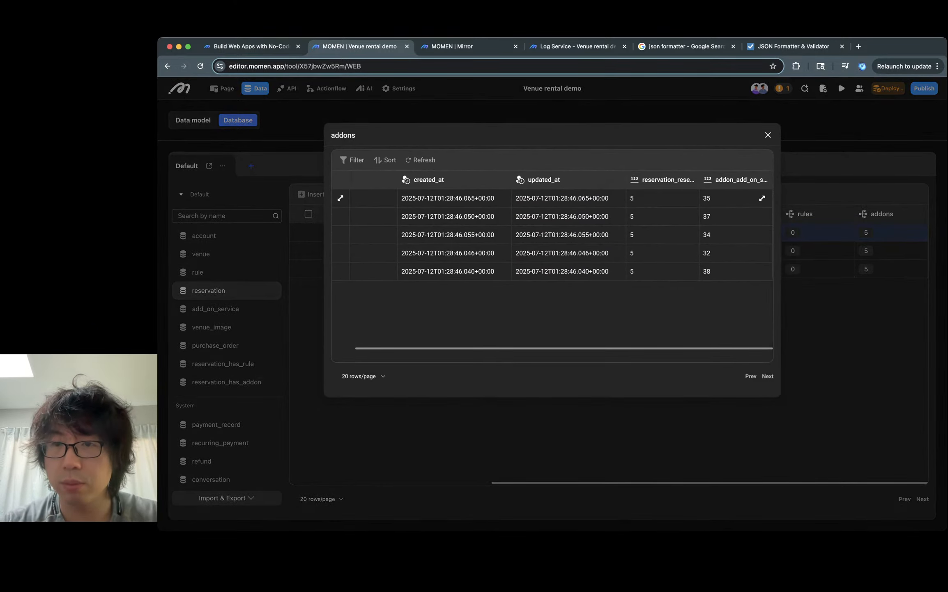
click(762, 198)
scroll(552, 267, right, 5)
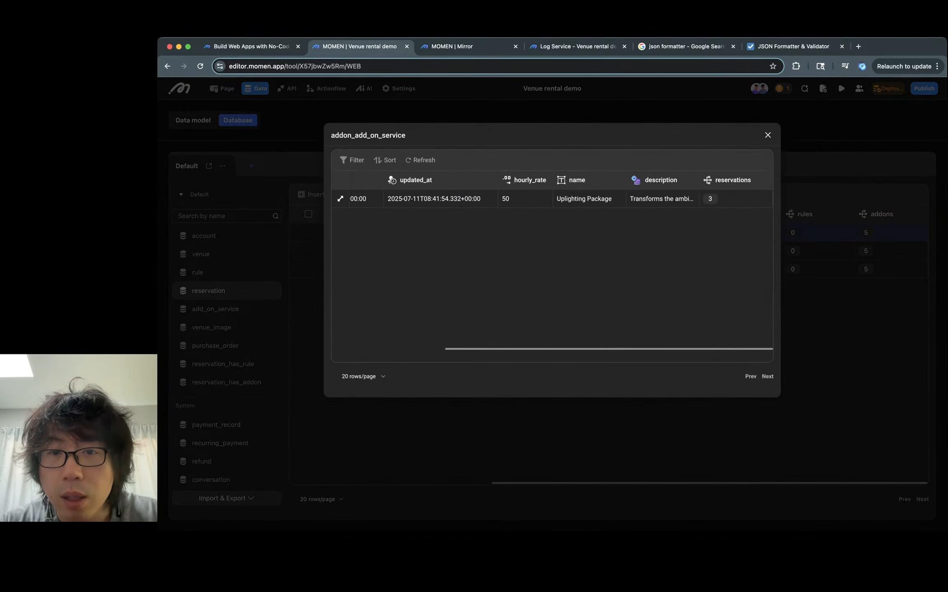
- Review the name, hourly rate and description of each add-on service linked to reservation 5
click(662, 198)
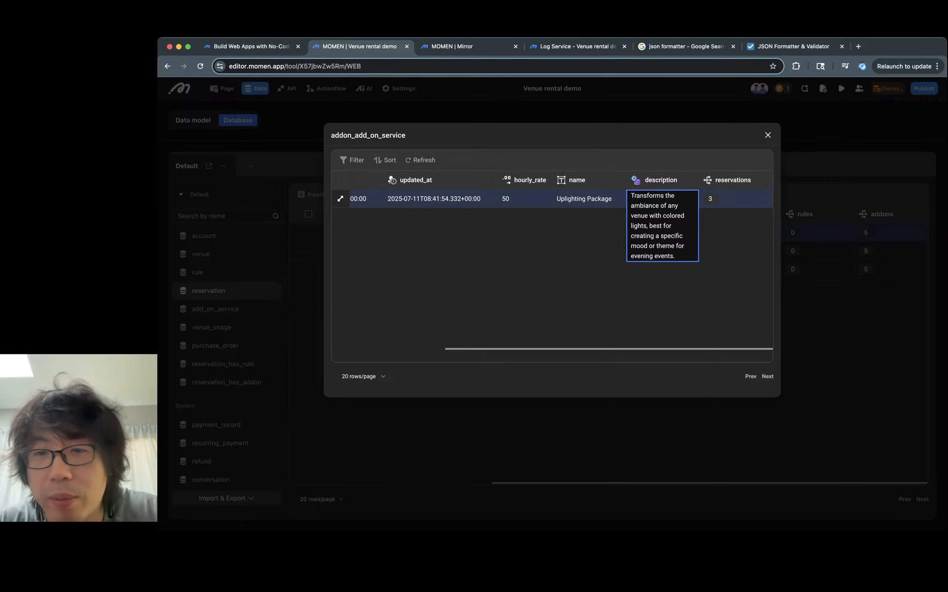
click(768, 135)
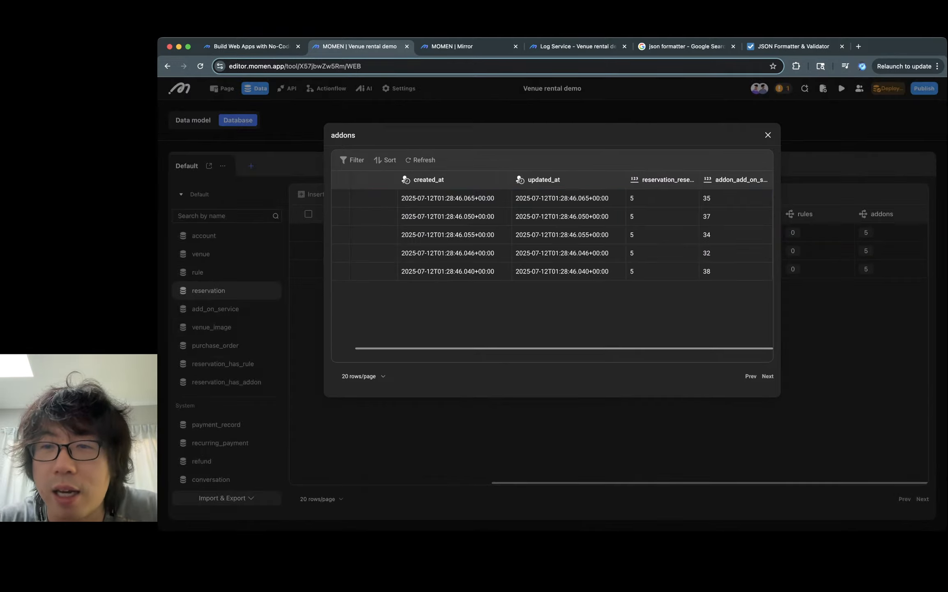
click(762, 216)
scroll(675, 213, right, 3)
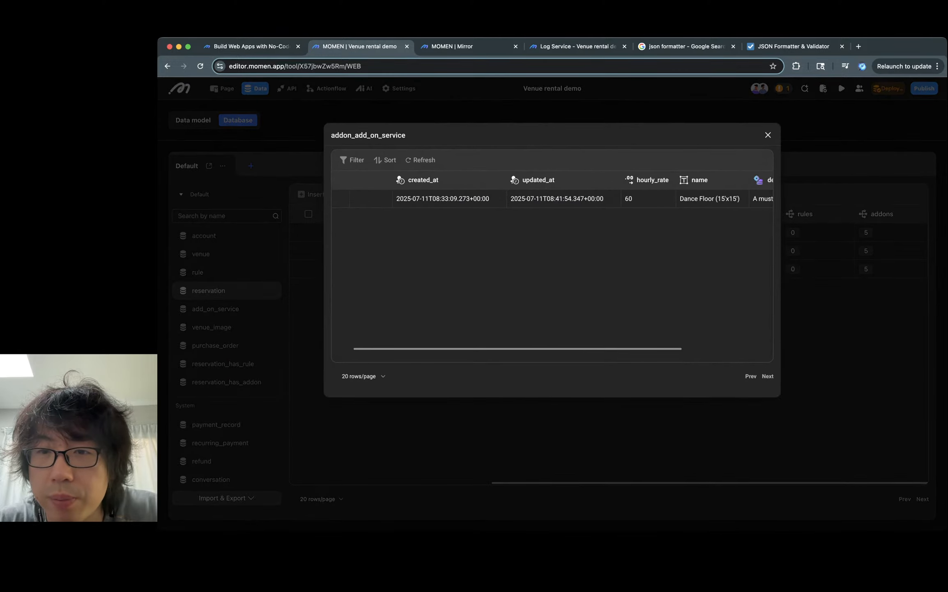
click(676, 199)
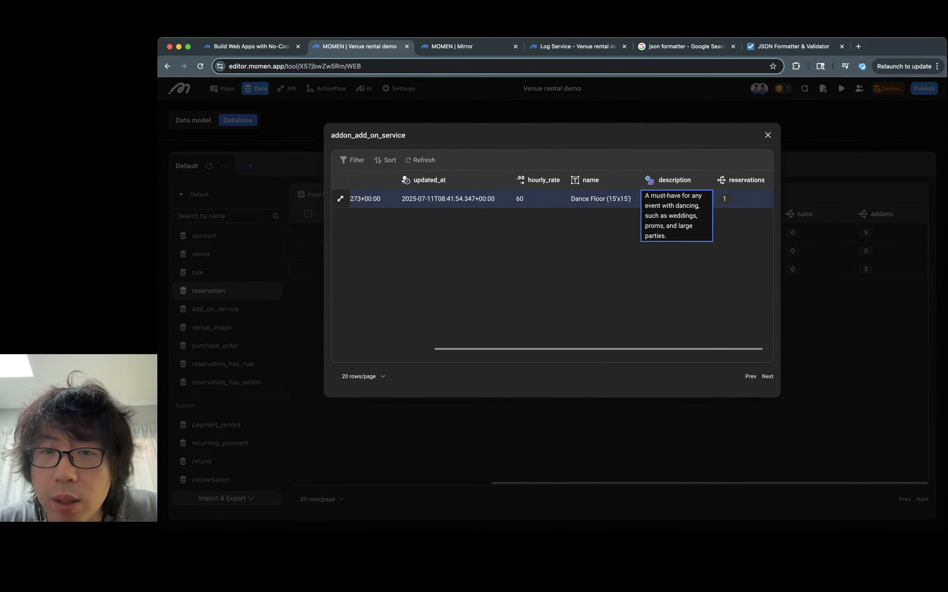
click(603, 199)
click(675, 198)
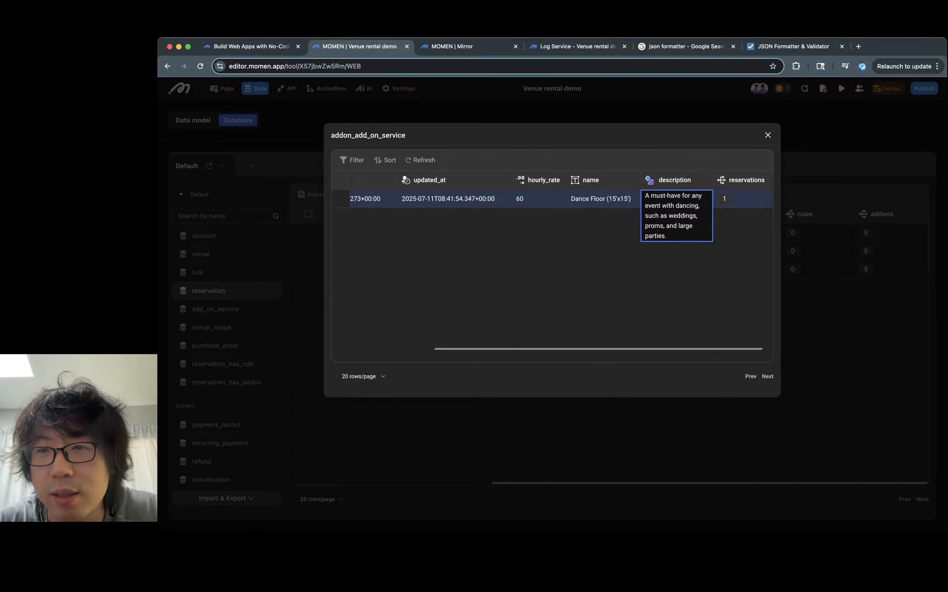
click(768, 134)
click(744, 253)
click(760, 235)
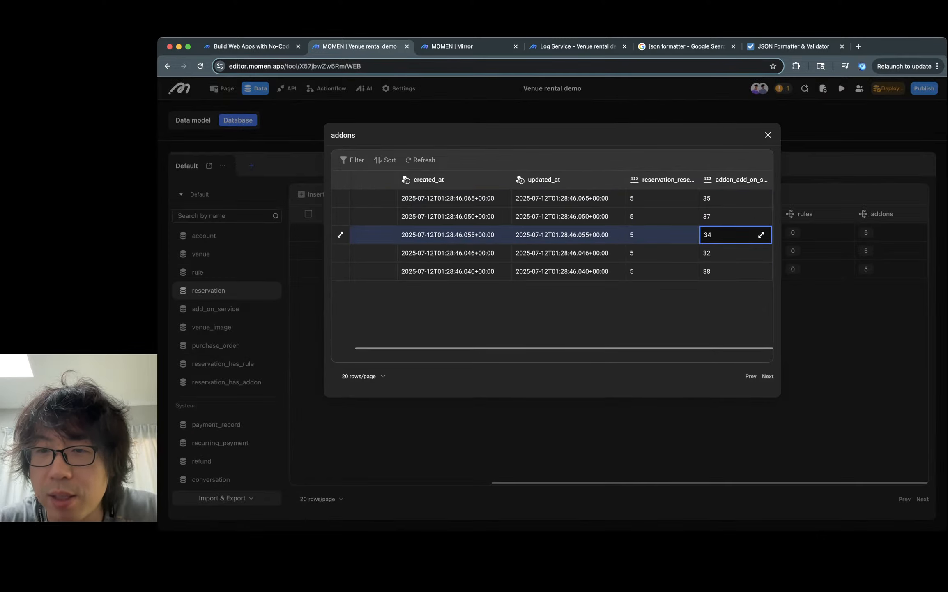
click(760, 234)
click(704, 198)
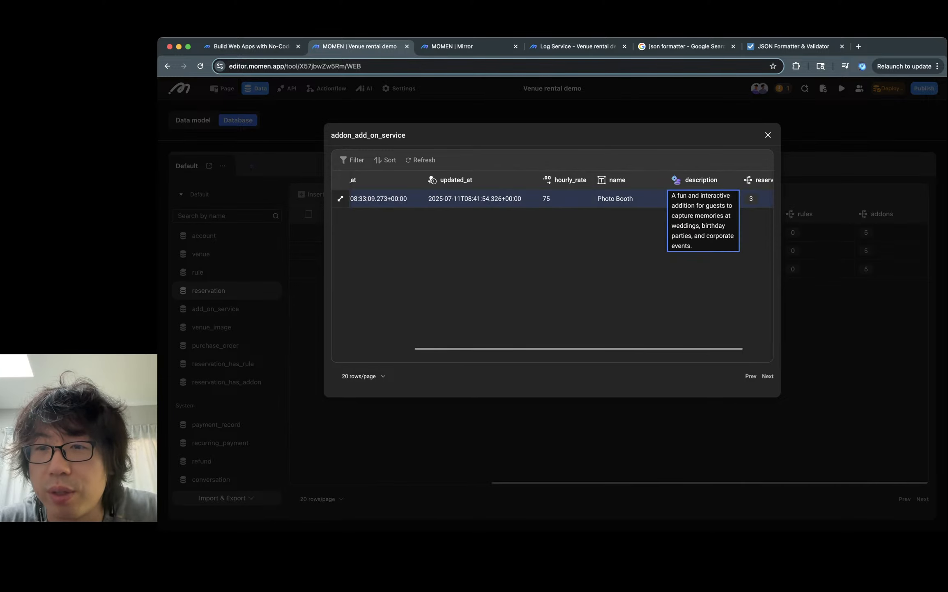
click(768, 135)
click(762, 253)
click(761, 253)
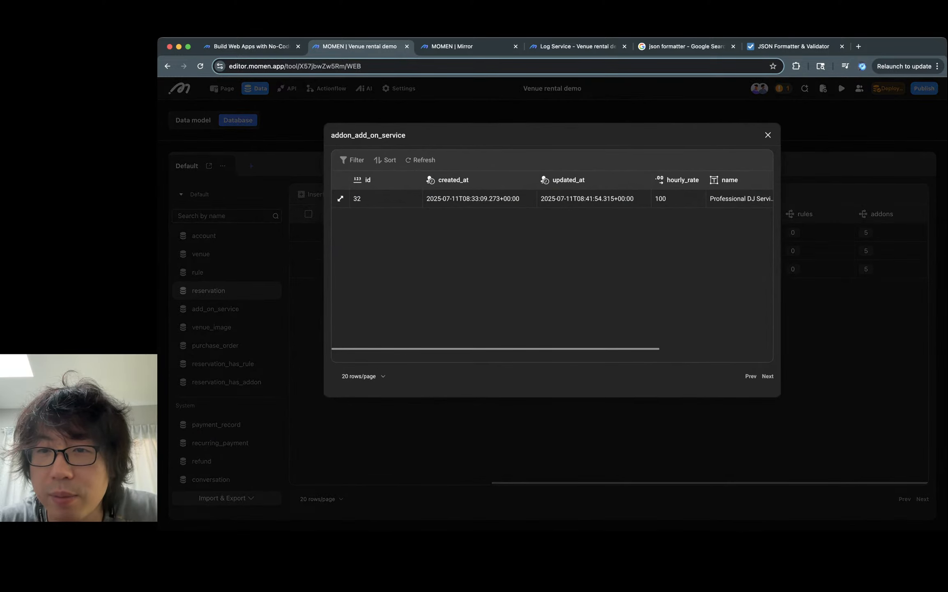
scroll(740, 246, right, 2)
click(661, 198)
click(717, 199)
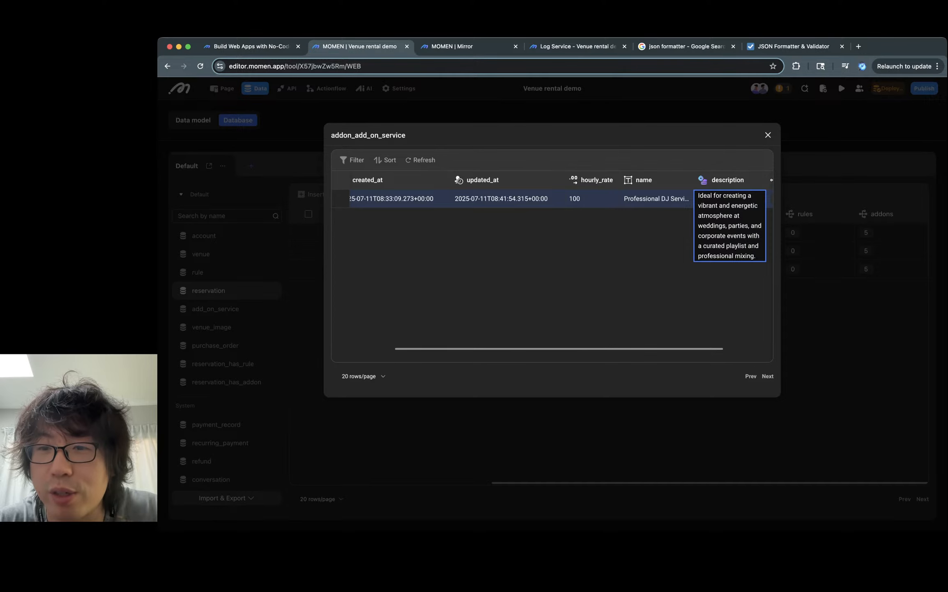
click(768, 135)
click(762, 271)
scroll(719, 202, right, 1)
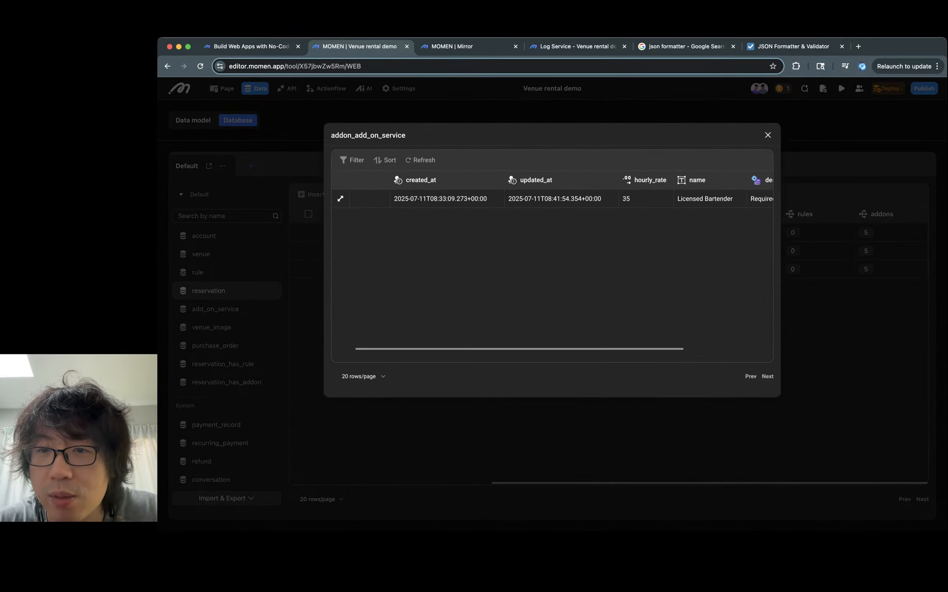
scroll(695, 202, right, 2)
click(690, 198)
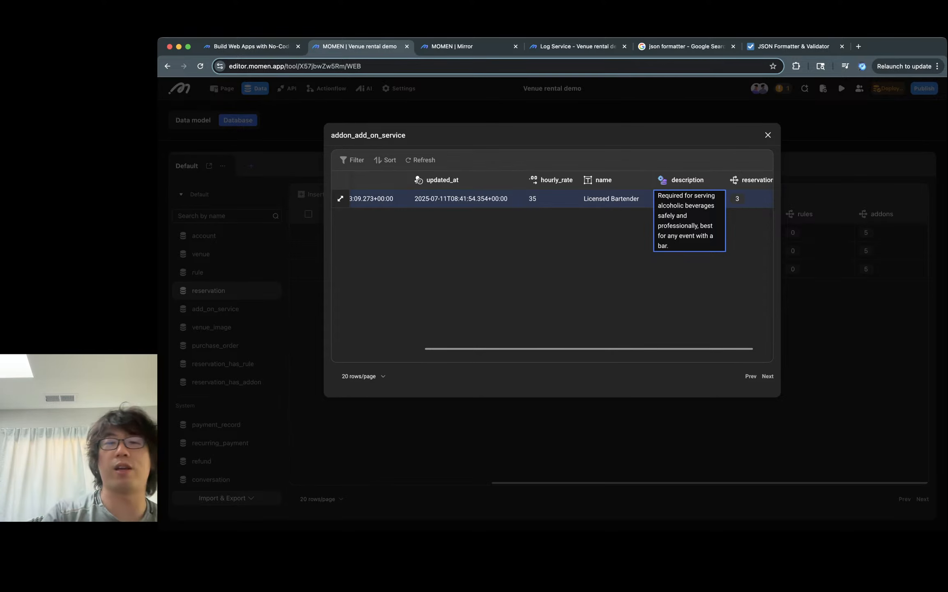
click(768, 135)
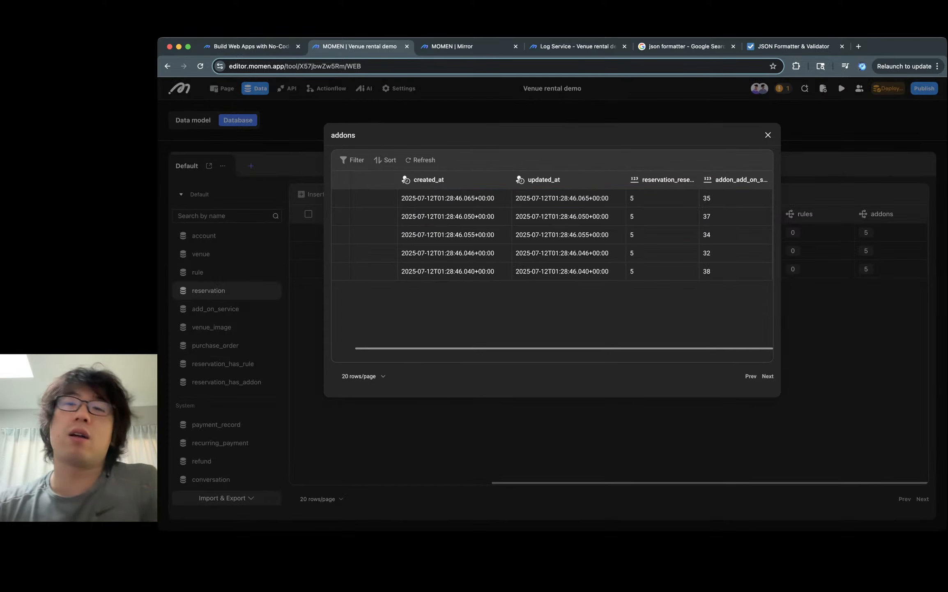
click(767, 134)
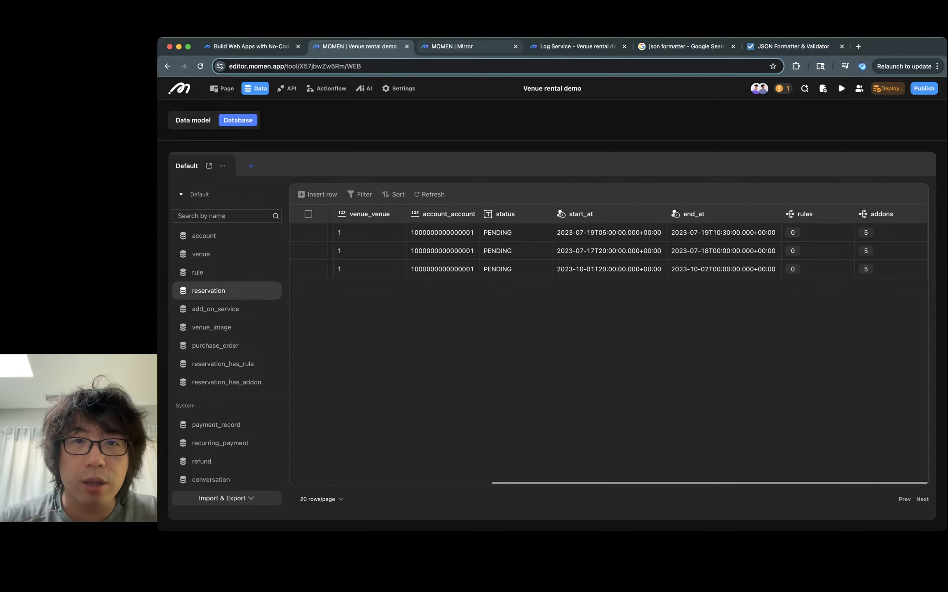
- In the 'Help me create a reservation' button's on-click flow, add a Set page variable action after Start conversation
click(466, 47)
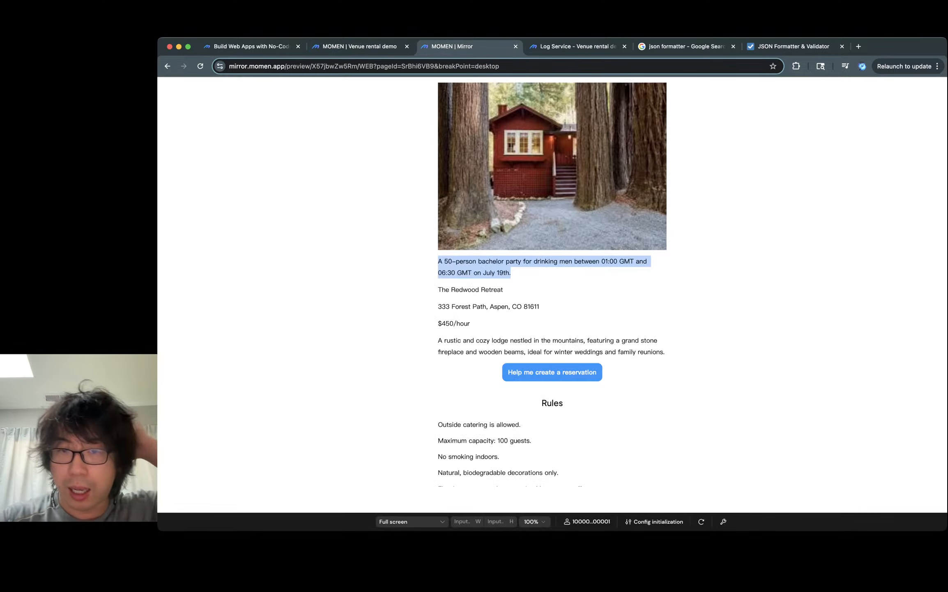
key(ctrl+shift+Tab)
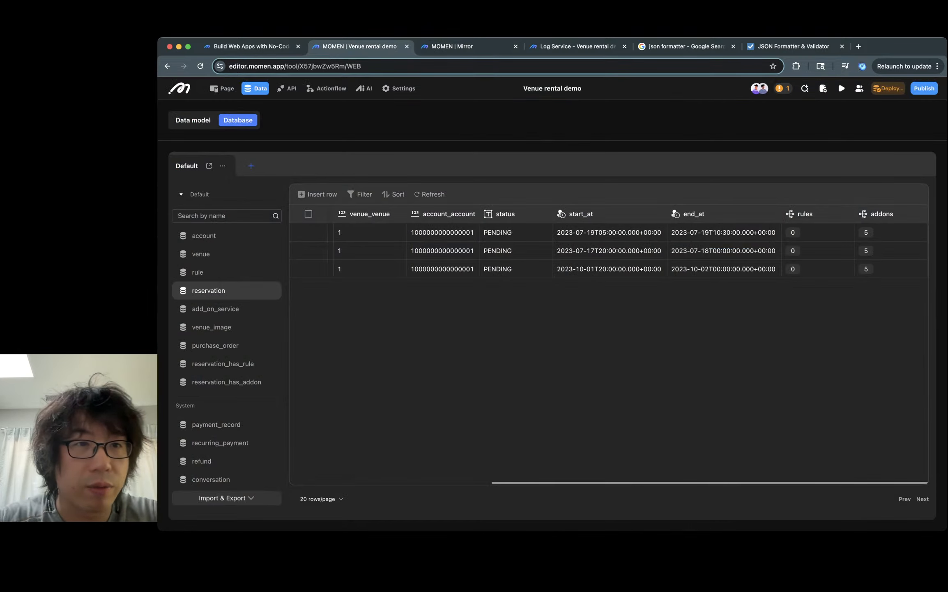
click(222, 88)
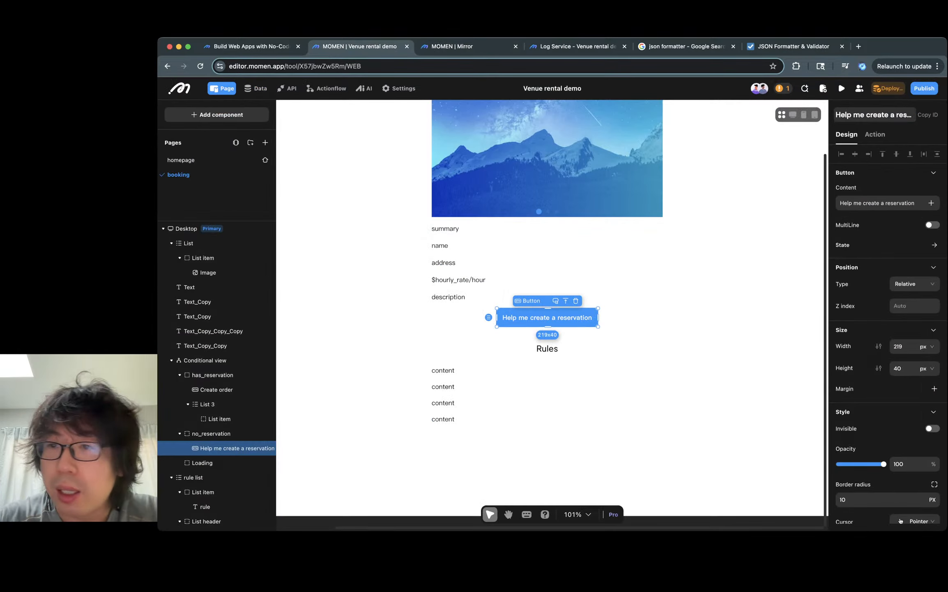
click(875, 134)
click(875, 189)
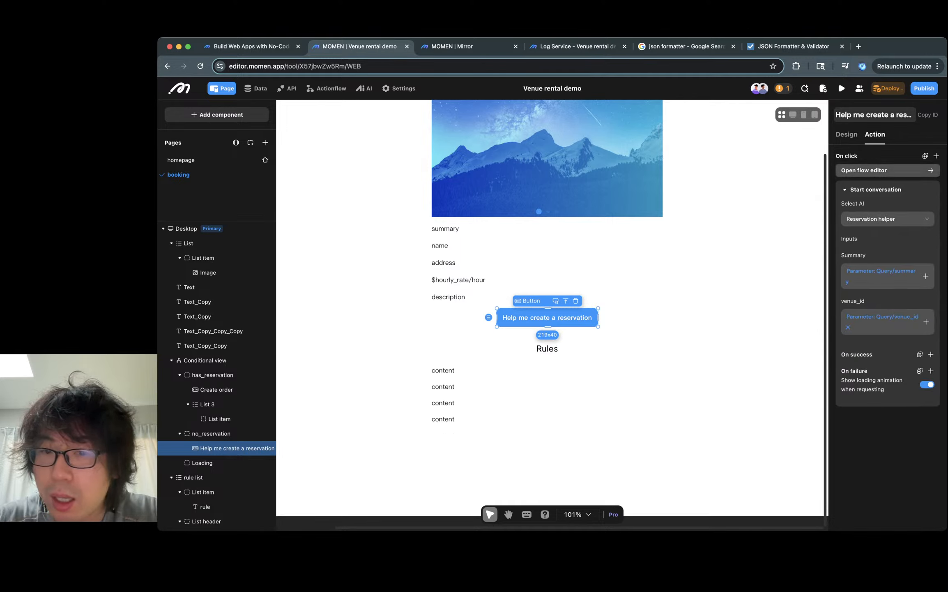
click(735, 341)
click(547, 317)
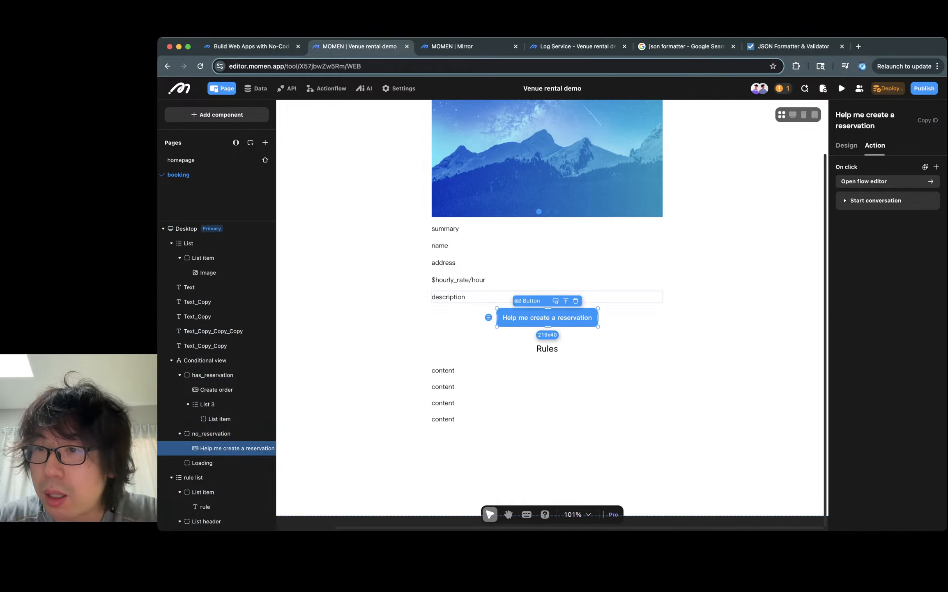
click(887, 181)
click(552, 387)
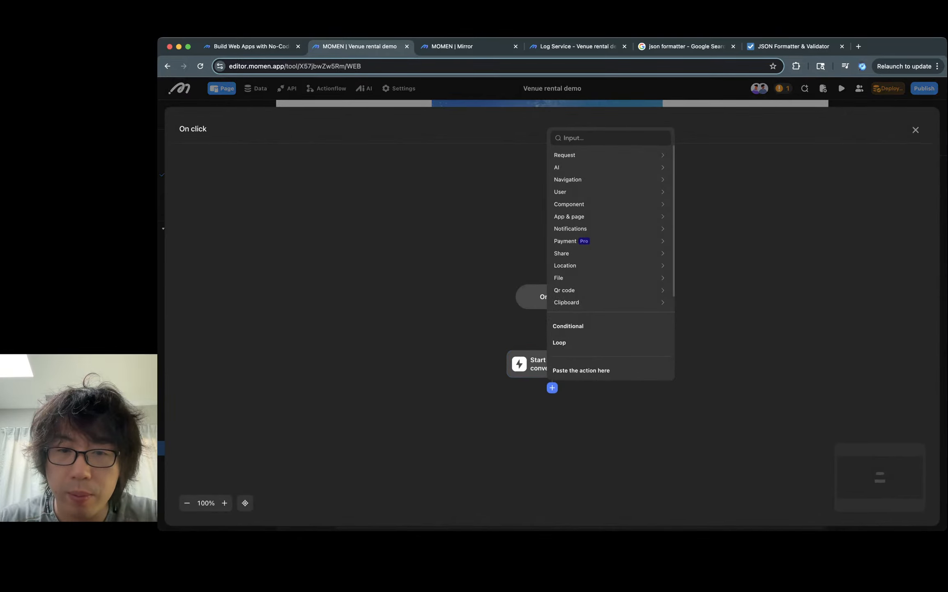
drag(538, 354, 477, 293)
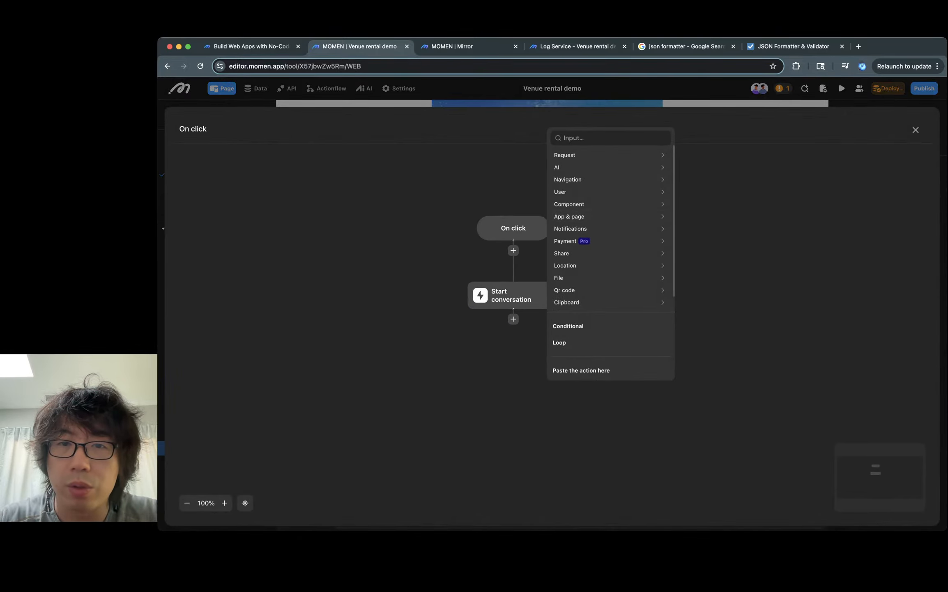
click(610, 138)
text(set)
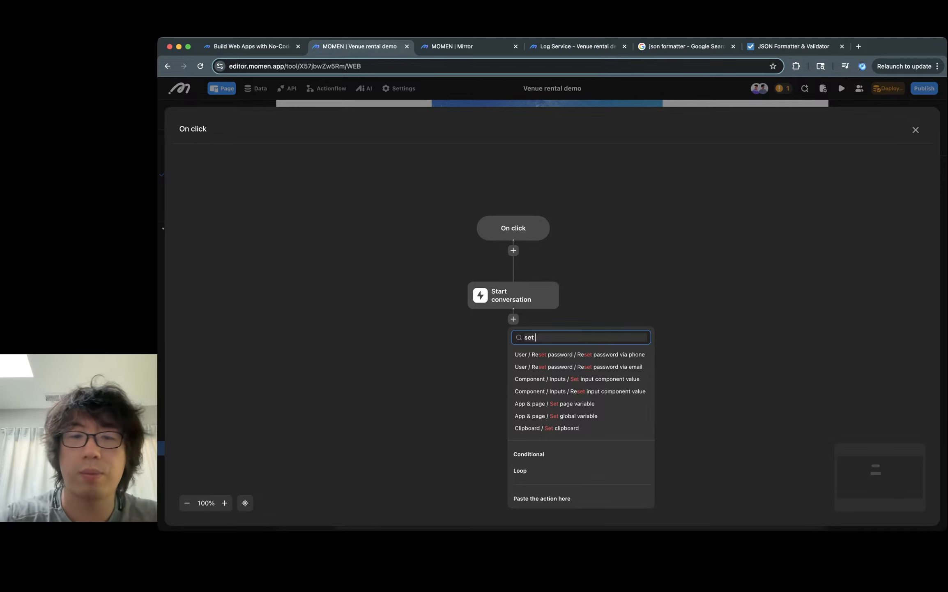
text(page)
key(Return)
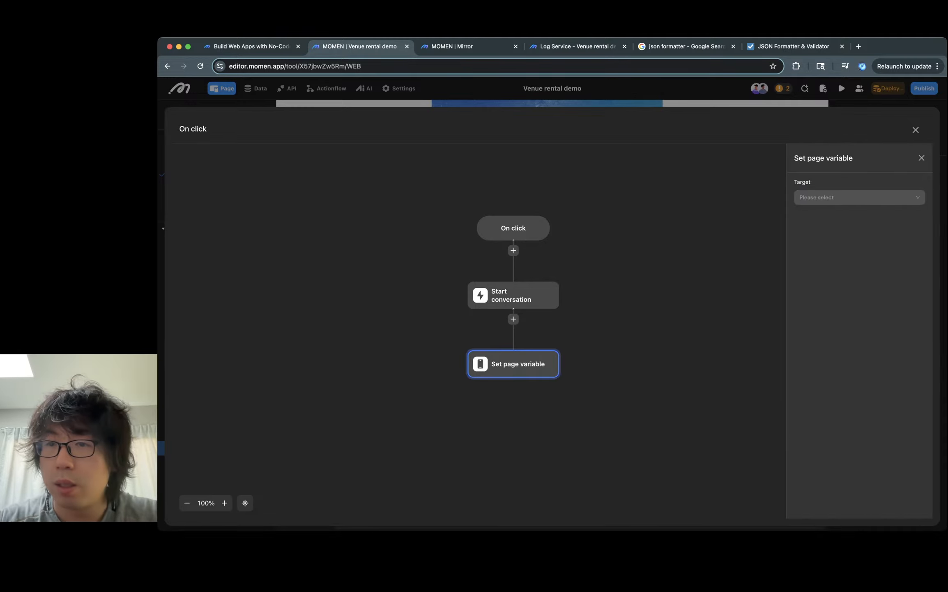
- Set the action's target to reservation_id and its value to the Reservation helper result data's reservation_id
click(860, 197)
click(818, 214)
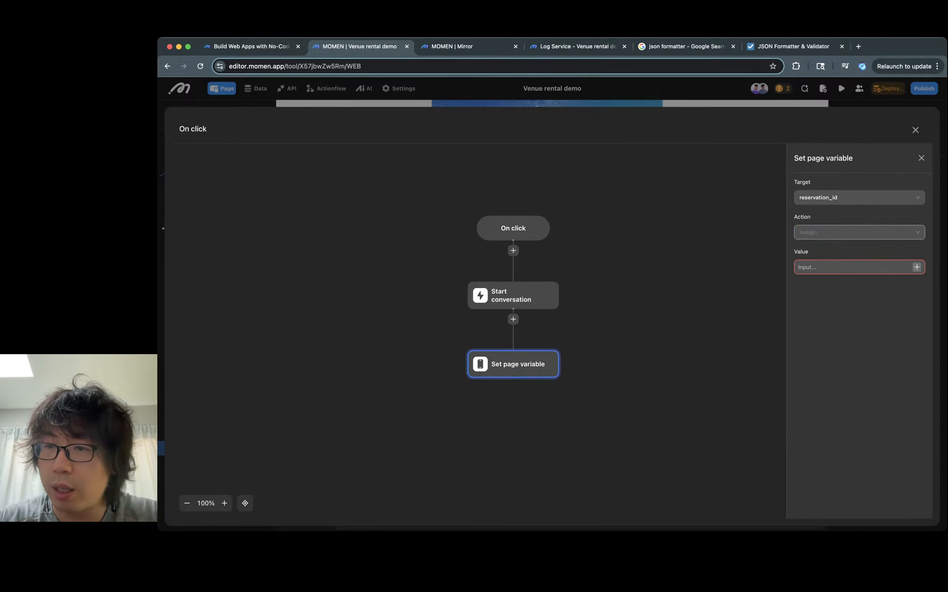
click(916, 267)
mouse_move(899, 192)
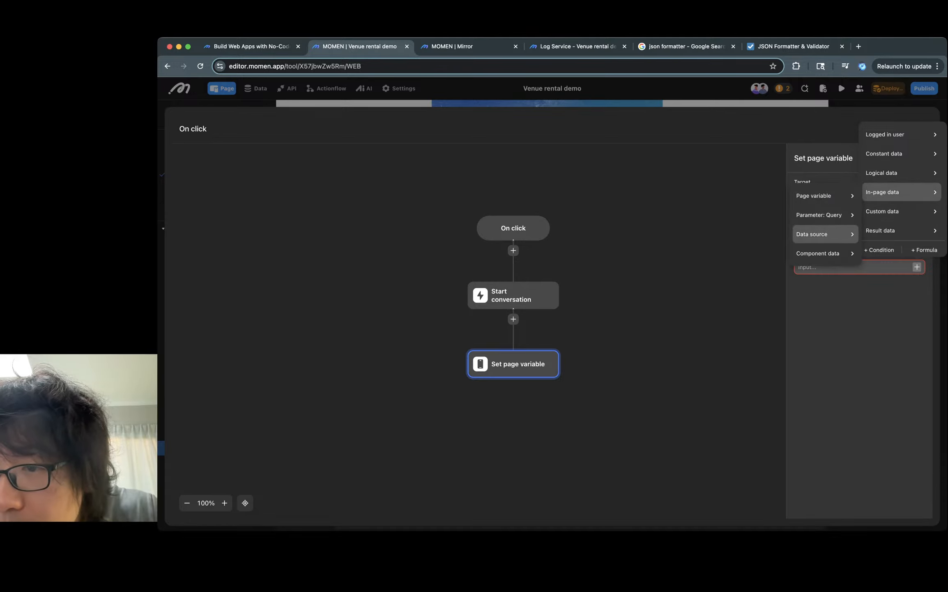
mouse_move(825, 234)
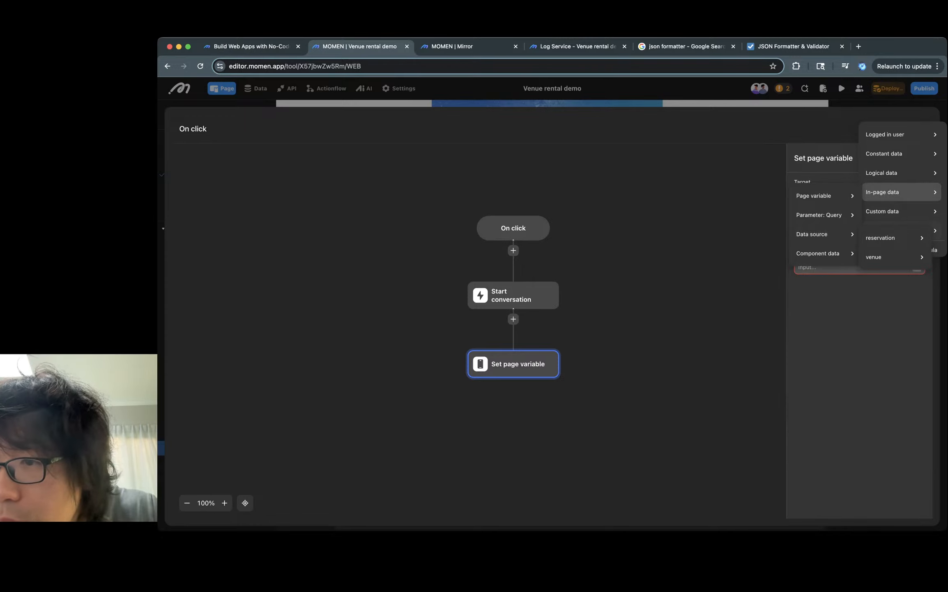
mouse_move(901, 230)
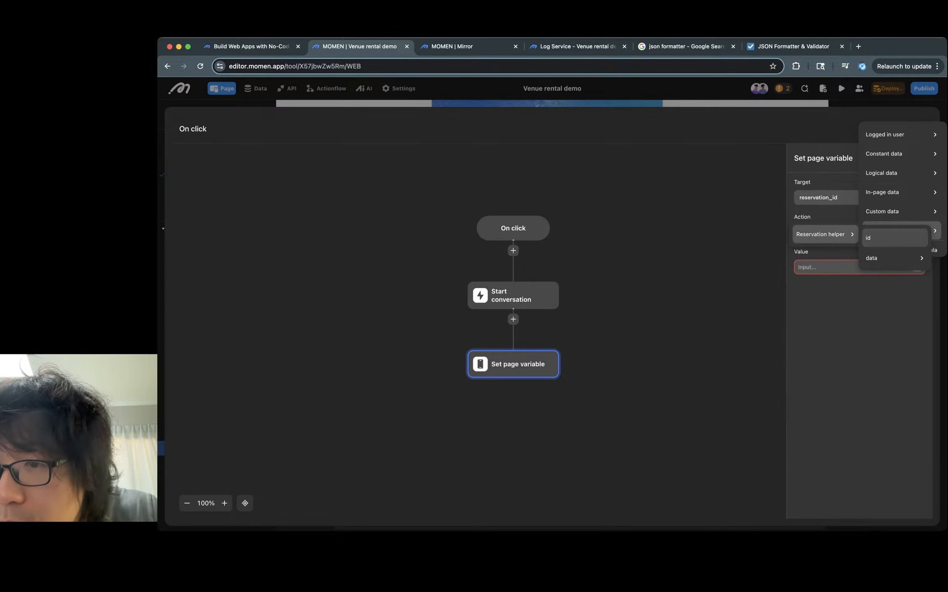
mouse_move(896, 258)
click(825, 262)
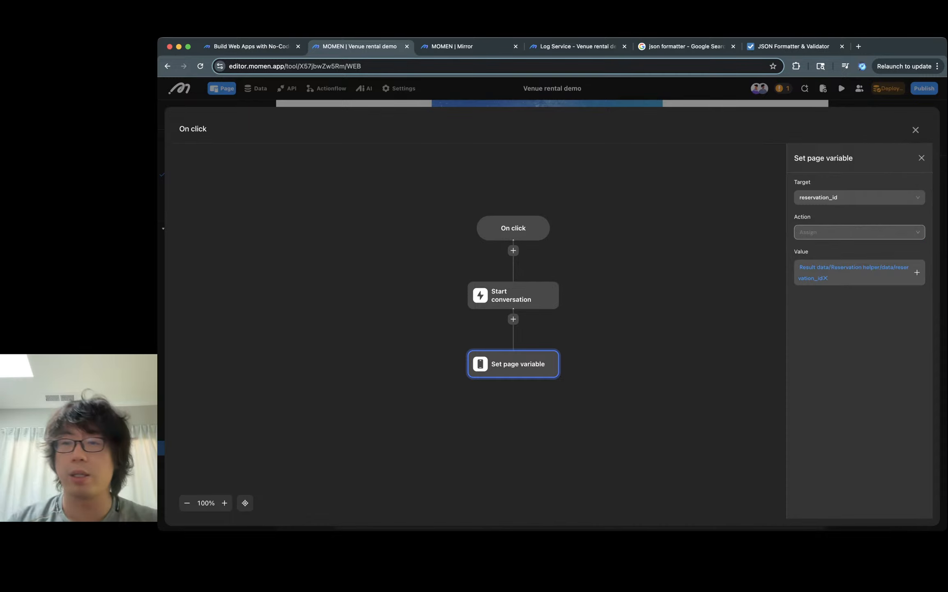
click(706, 263)
click(915, 130)
- Try the 'Help me create a reservation' button on the booking page preview
click(577, 46)
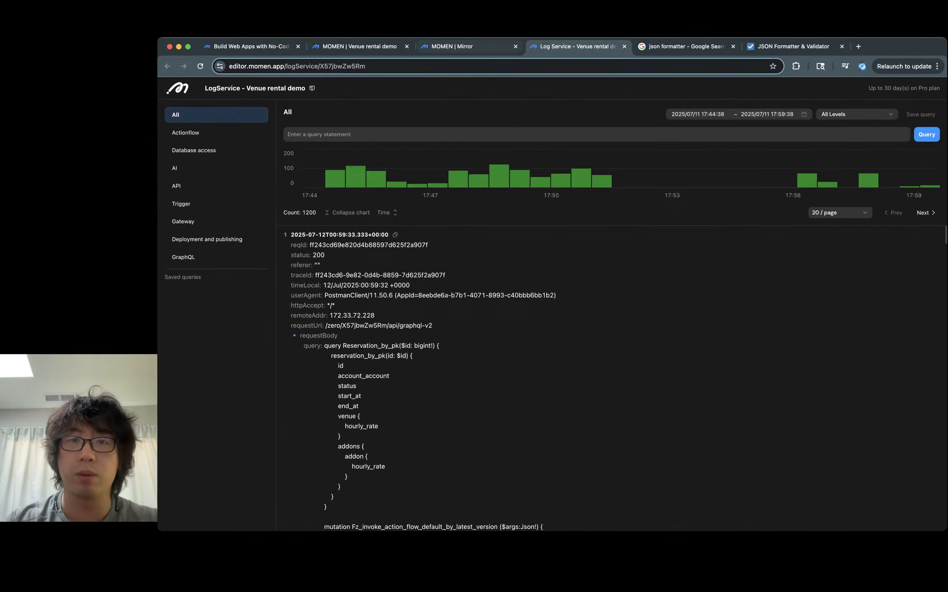
click(469, 47)
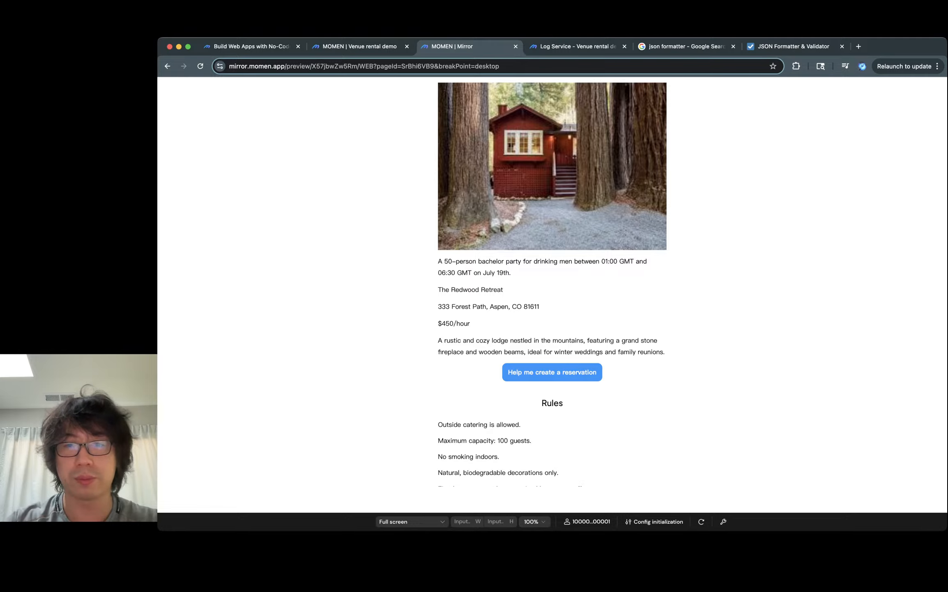
click(552, 373)
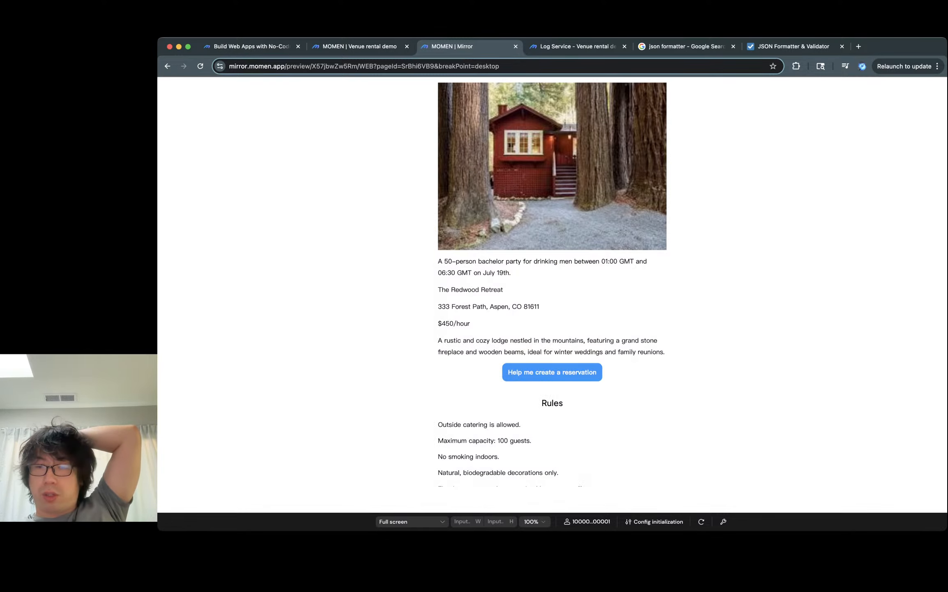
- Turn on the preview debugger's debug mode and inspect the page and app state, then turn it off
click(723, 521)
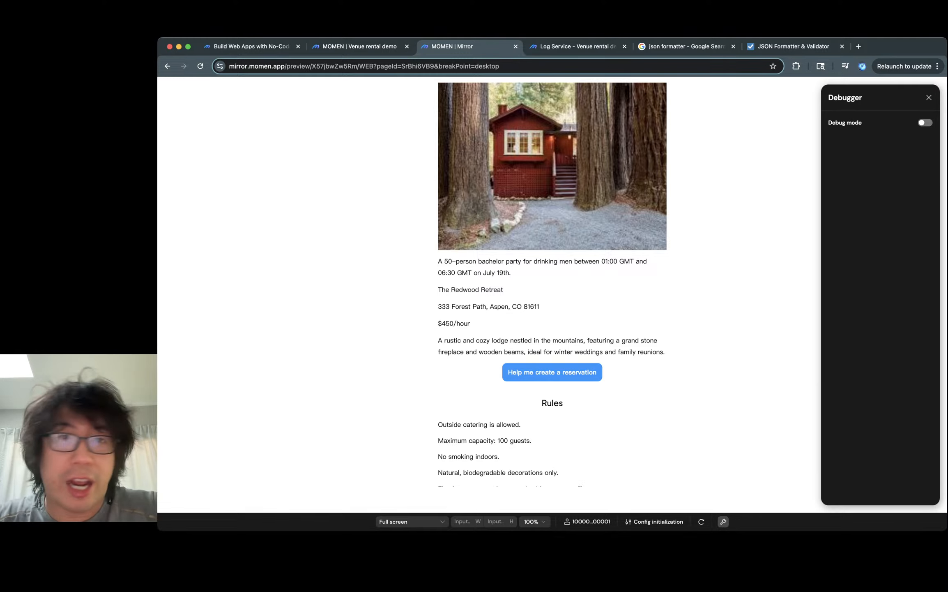
click(925, 122)
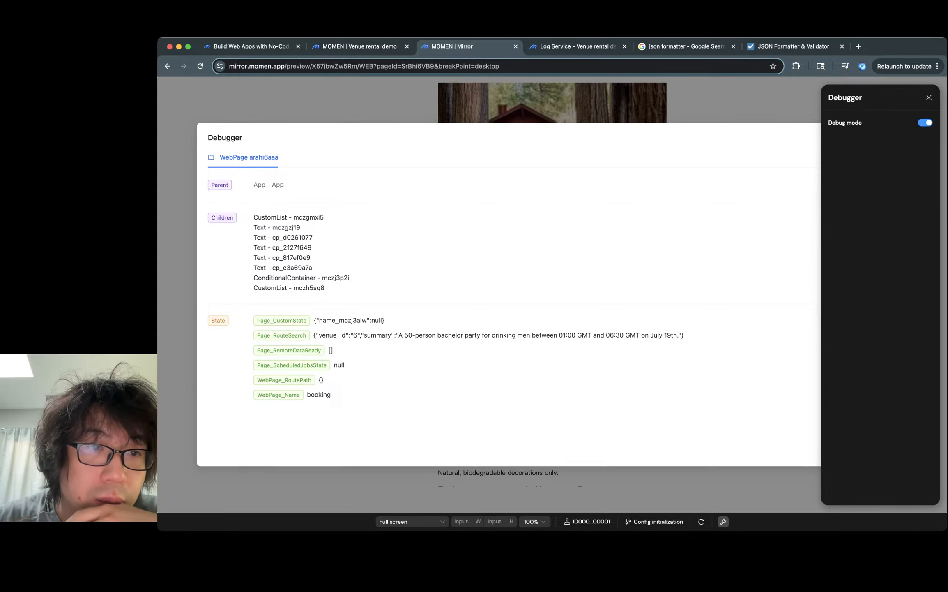
click(268, 184)
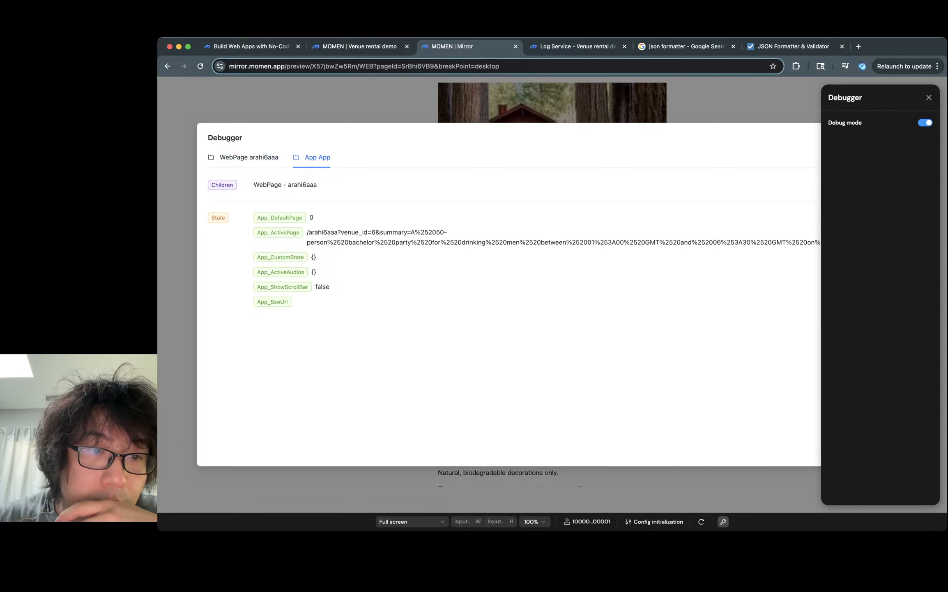
click(925, 122)
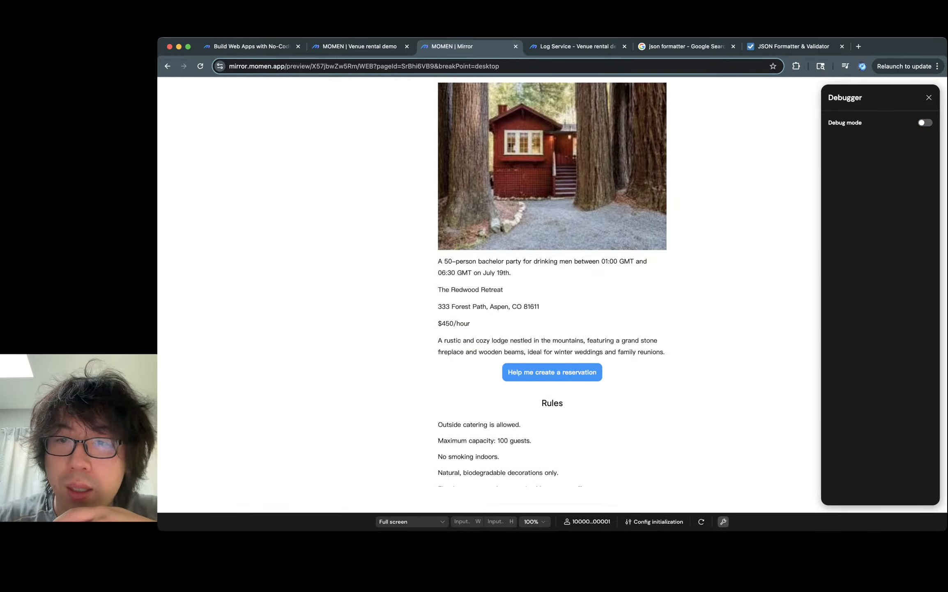
key(ctrl+shift+Tab)
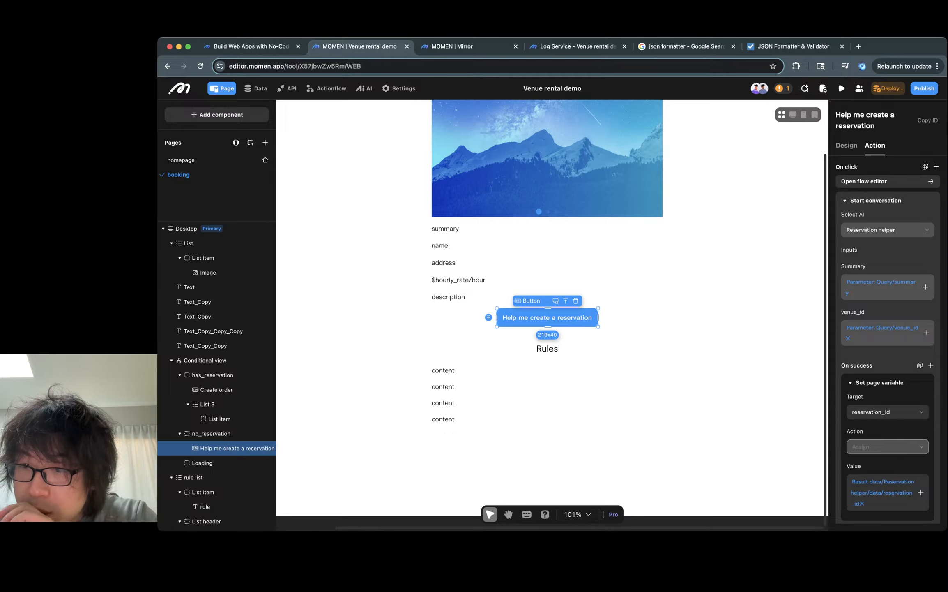
- Add a Show toast action to the button's On failure flow with the title 'oh i failed.'
scroll(888, 337, down, 2)
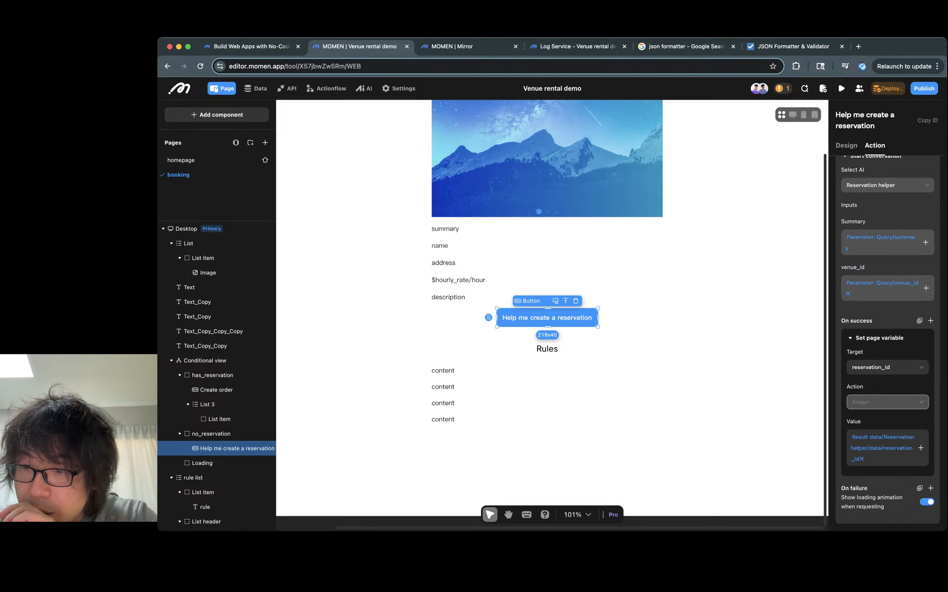
click(931, 488)
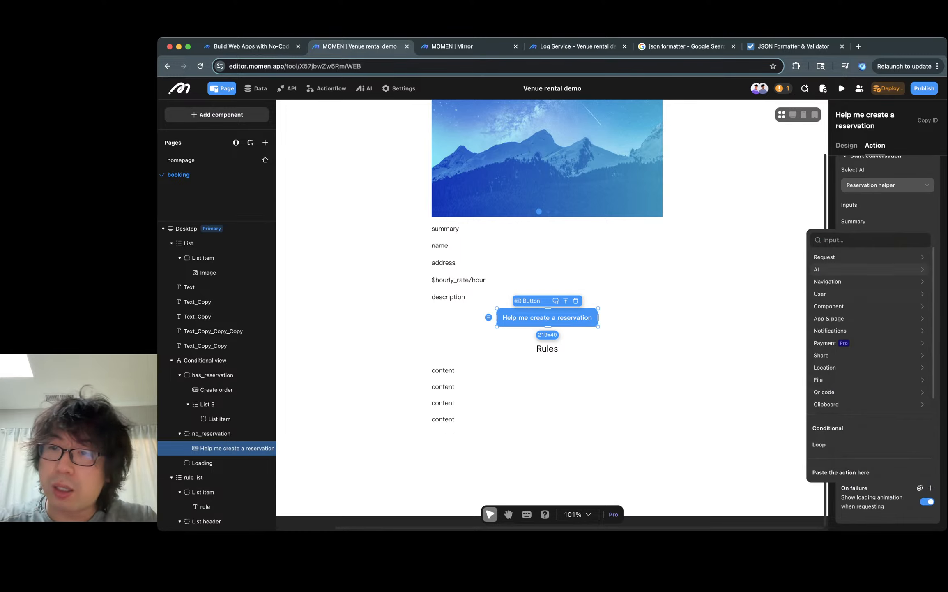
text(toast)
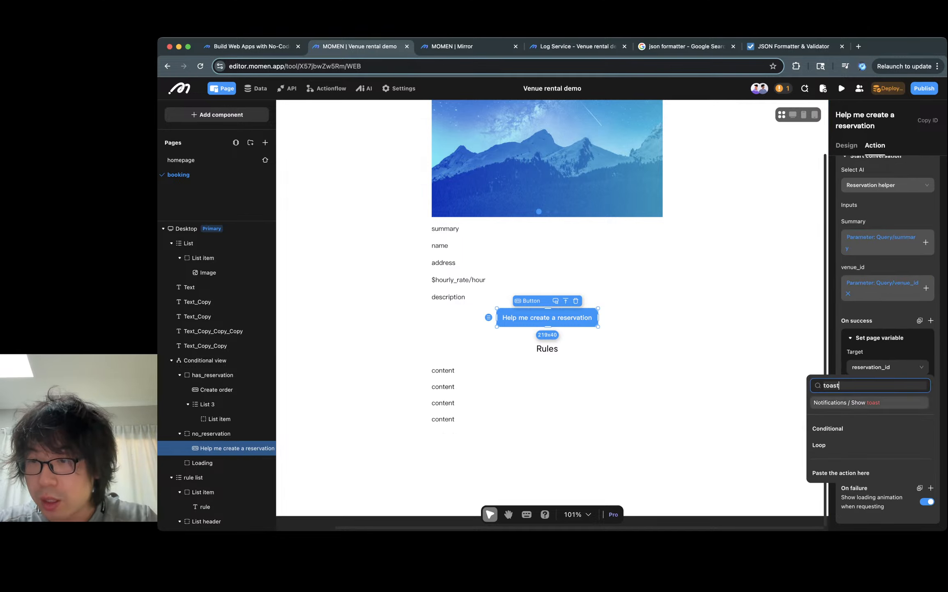
click(847, 402)
click(879, 474)
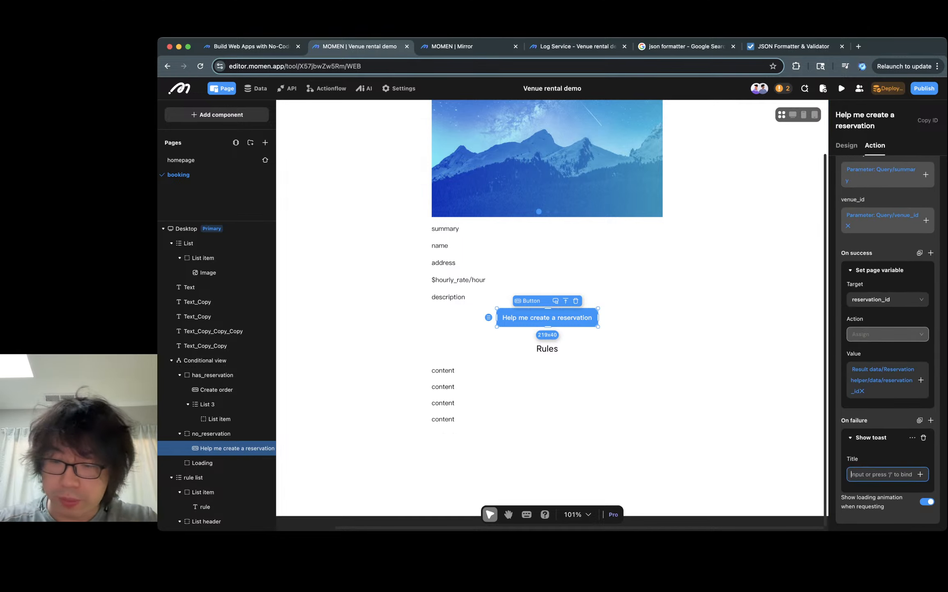
text(/)
key(BackSpace)
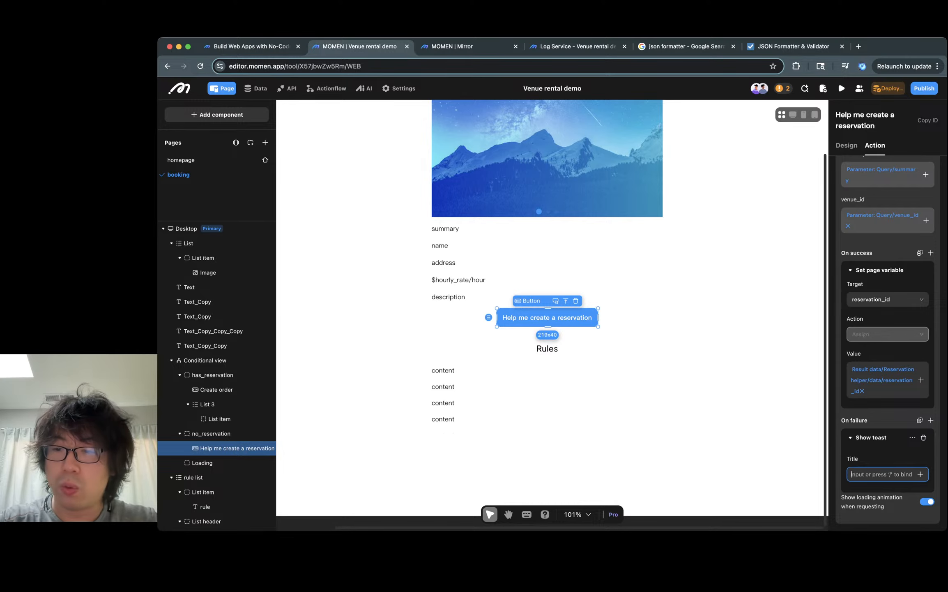
text(oh i failed.)
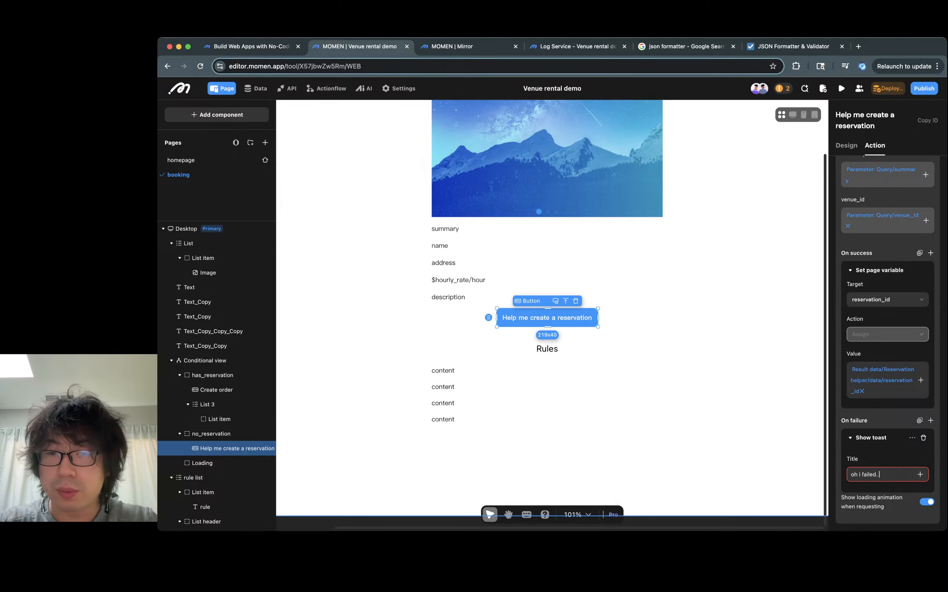
key(Escape)
- Deploy the backend update for the app
key(ctrl+Tab)
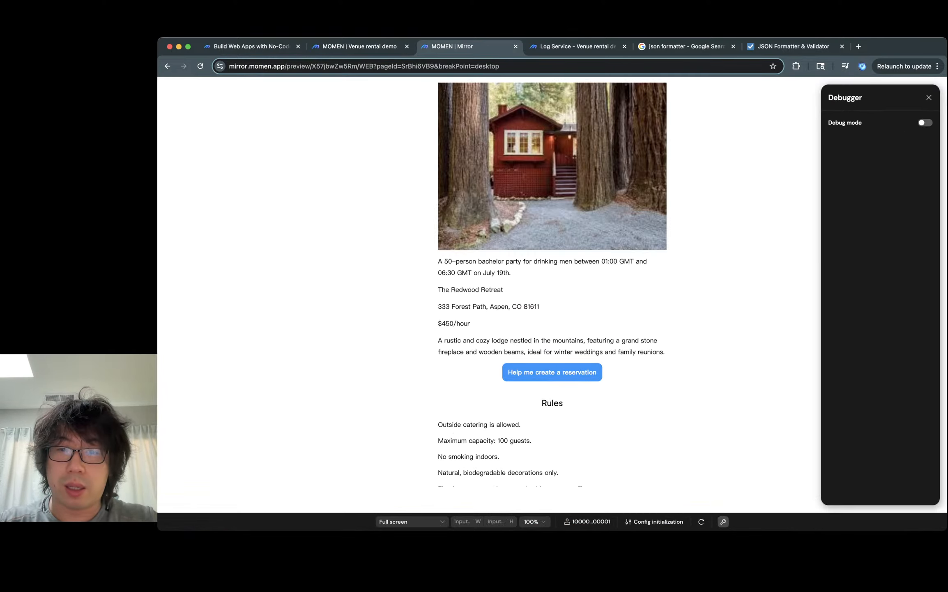
key(ctrl+shift+Tab)
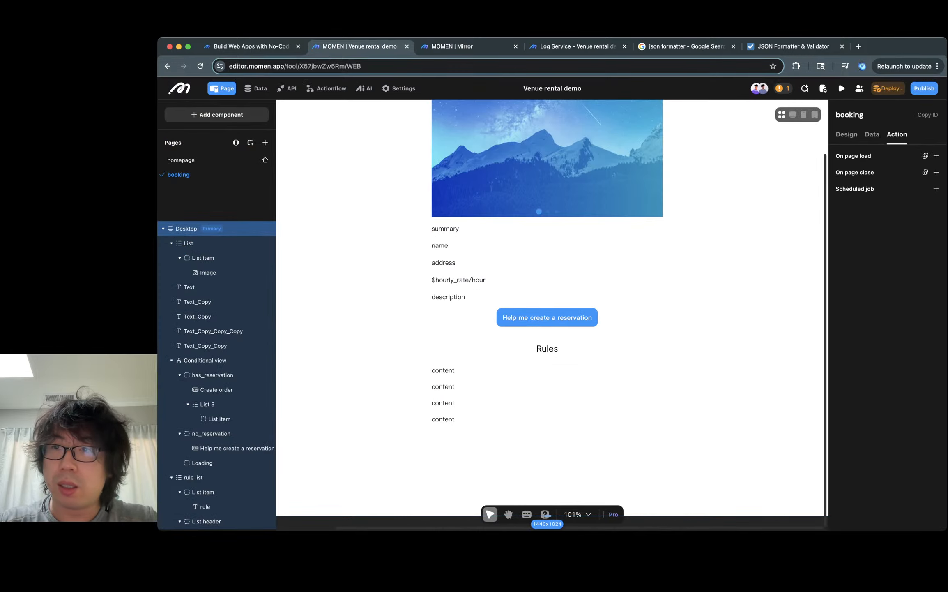
click(888, 88)
click(655, 359)
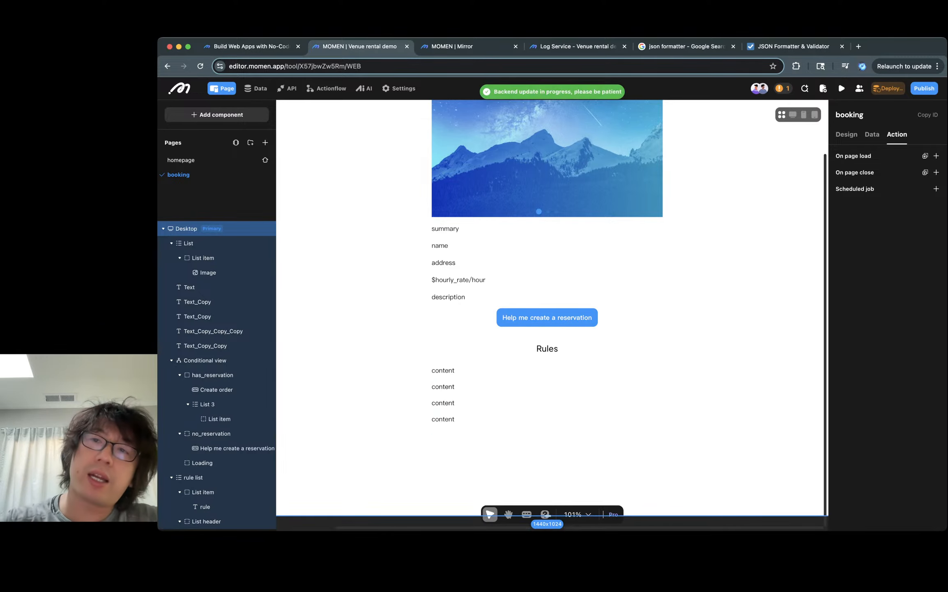
- Open the issues list and go to the List 3 missing data source error
click(782, 88)
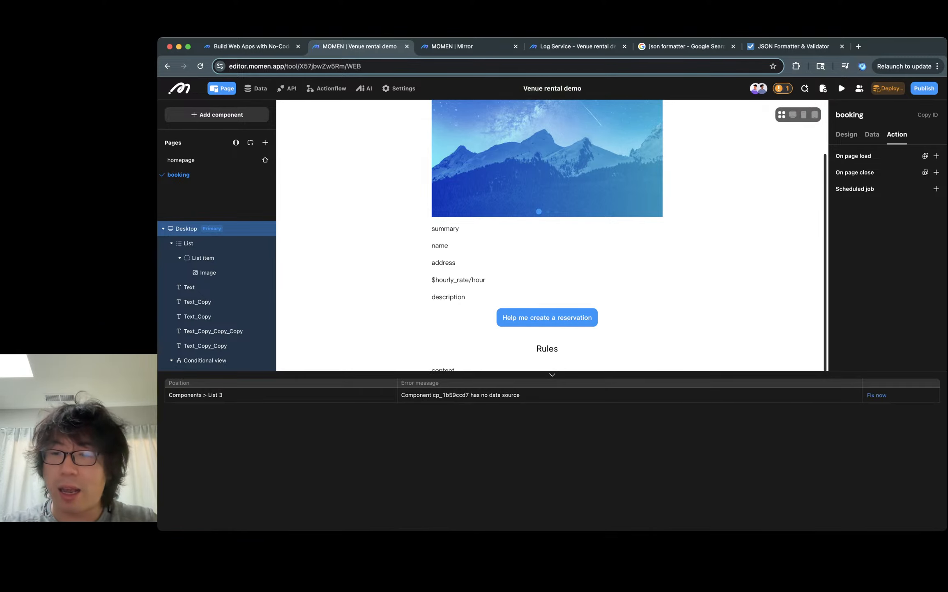
click(877, 394)
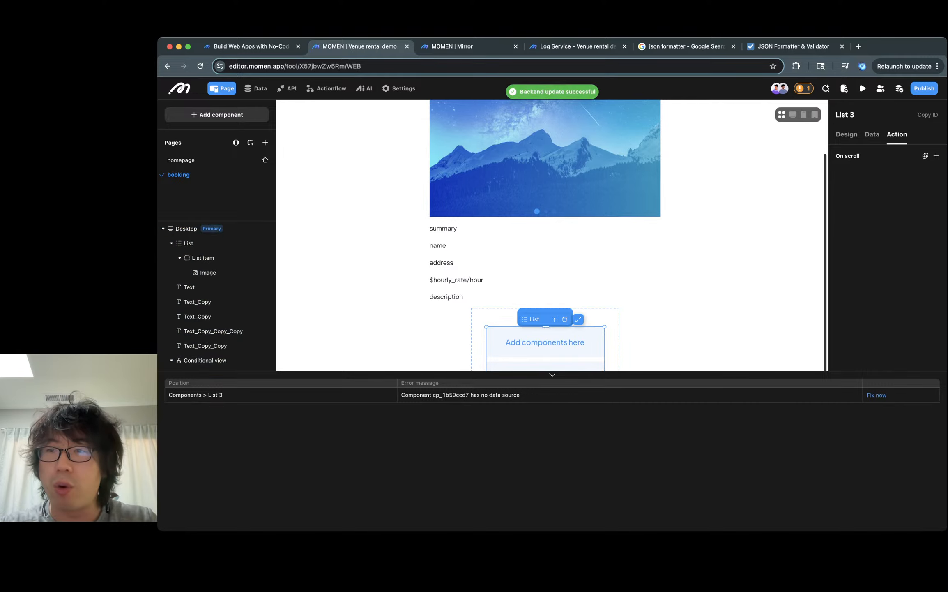
key(Escape)
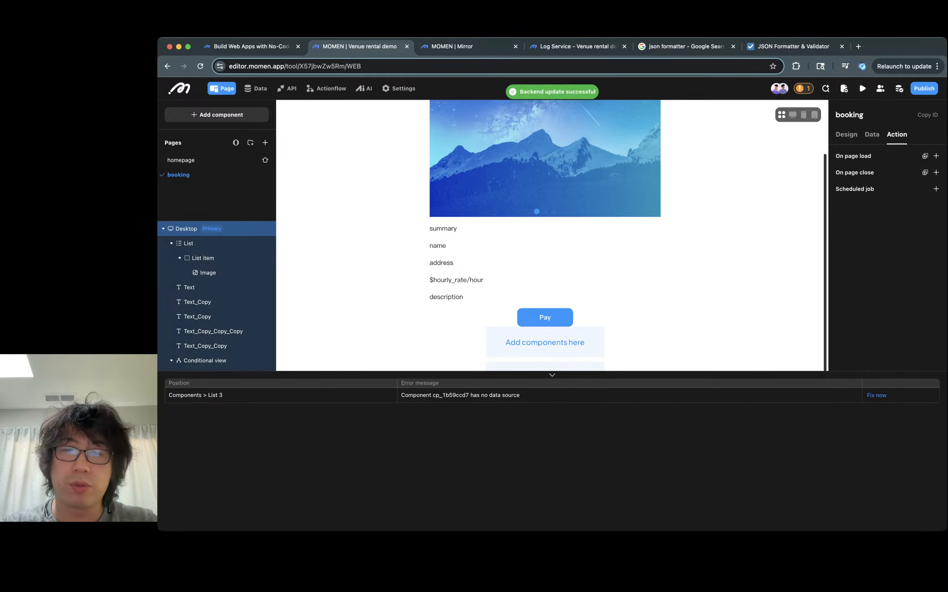
- Select the conditional view and inspect the booking page preview
click(596, 318)
key(ctrl+Tab)
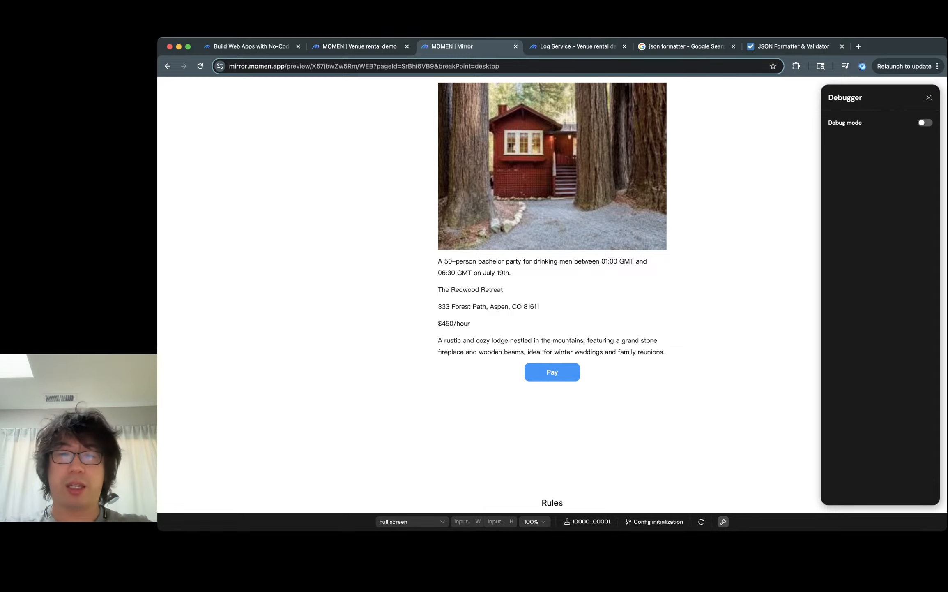
scroll(552, 287, down, 3)
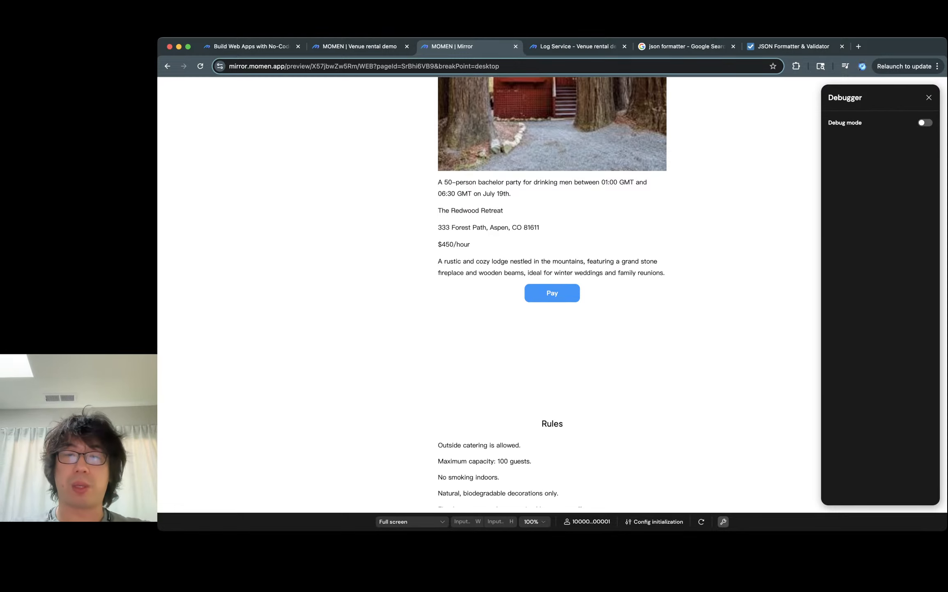
key(ctrl+shift+Tab)
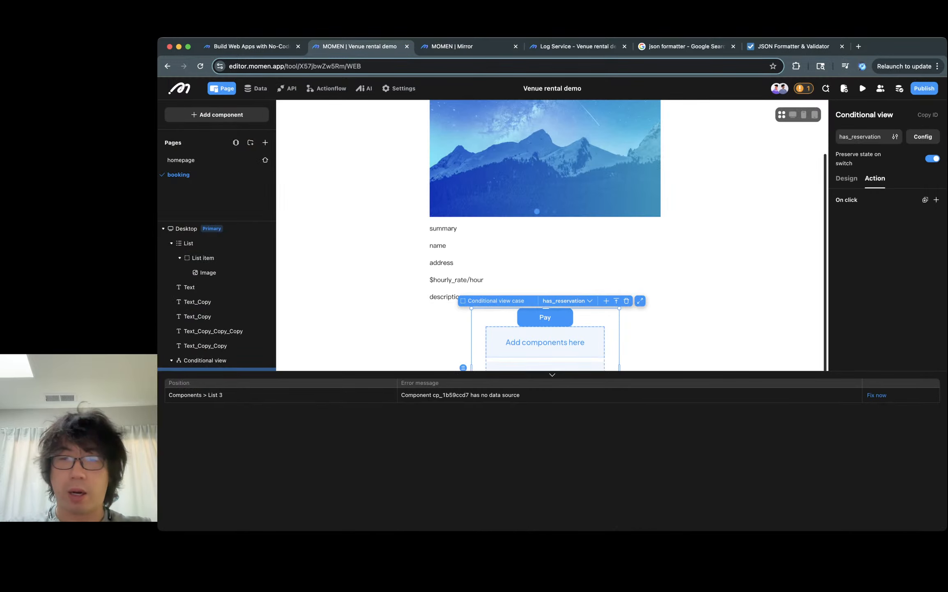
- Select List 3 from its error entry and rename it as addons
click(877, 395)
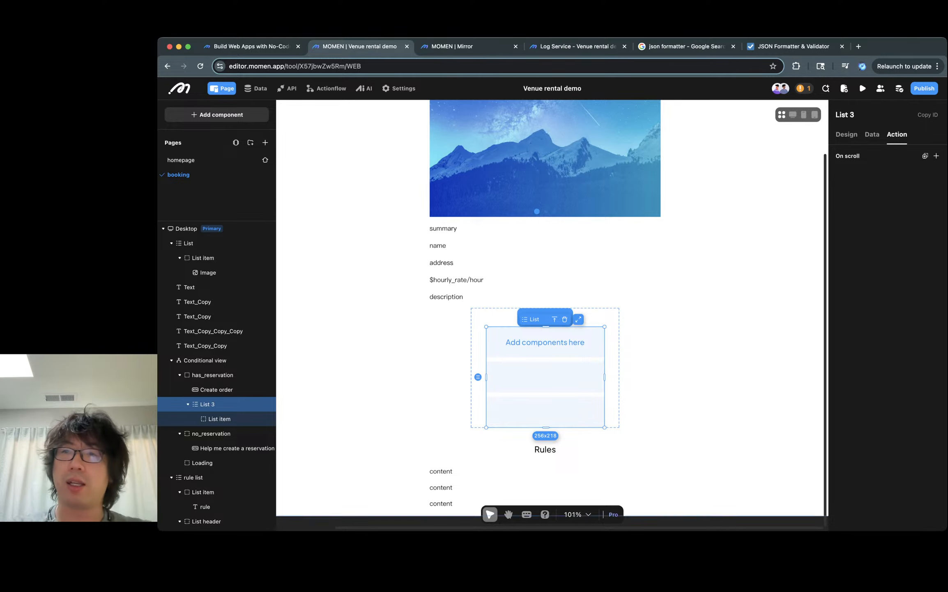
click(847, 115)
text(add)
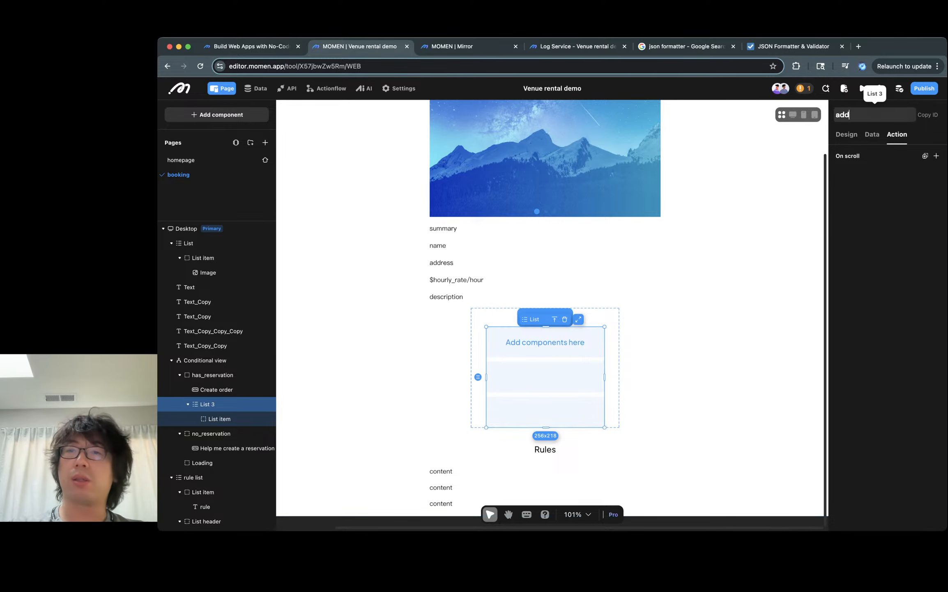
text(ons)
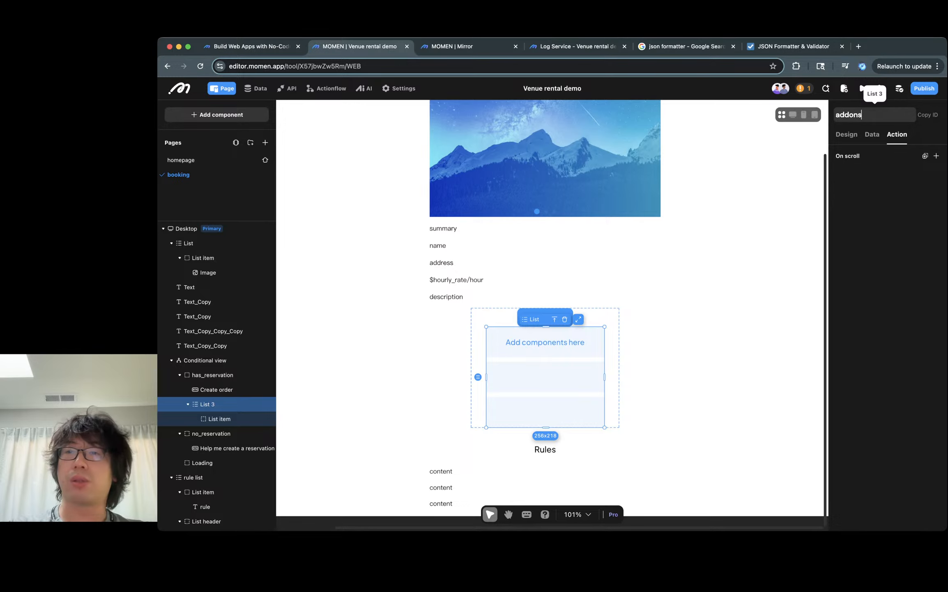
key(Return)
- Set the addons list's data source to Local, bound to the reservation's venue addons
click(872, 134)
click(914, 158)
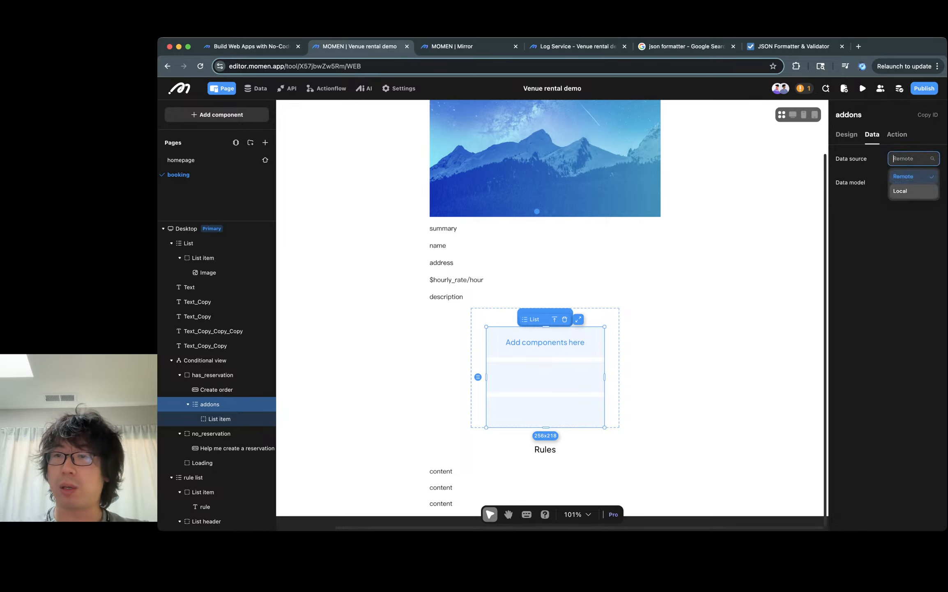
click(904, 193)
click(883, 195)
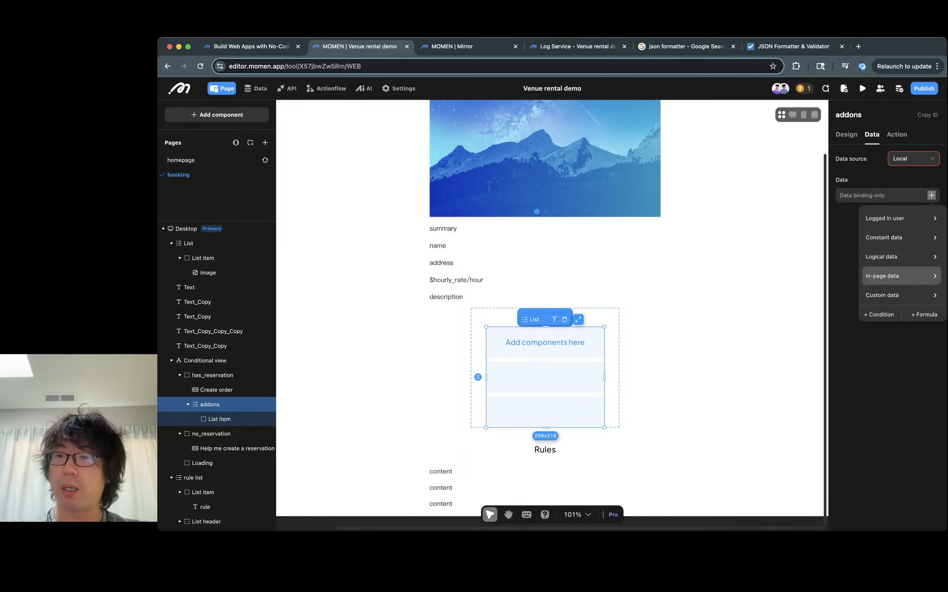
mouse_move(887, 275)
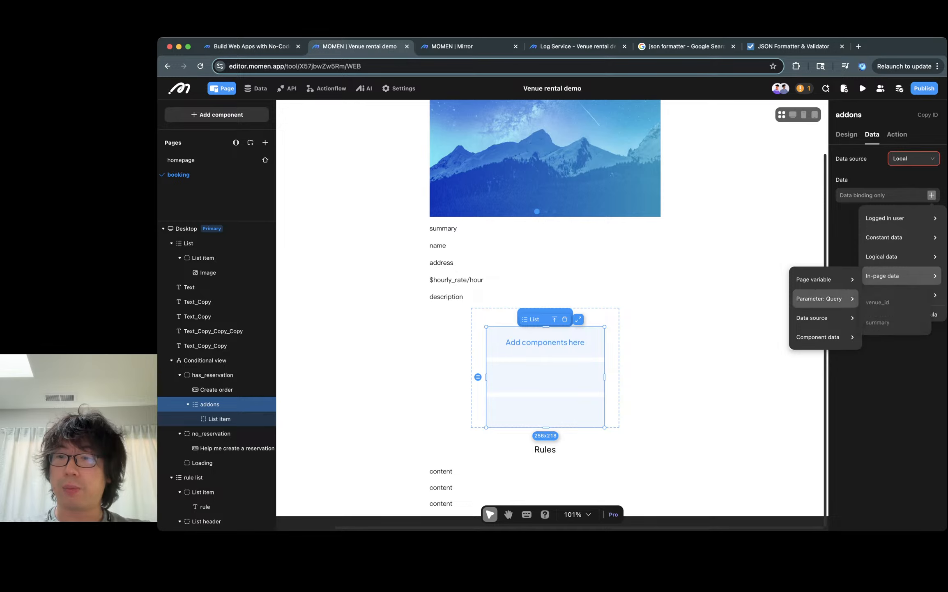
mouse_move(822, 318)
mouse_move(892, 322)
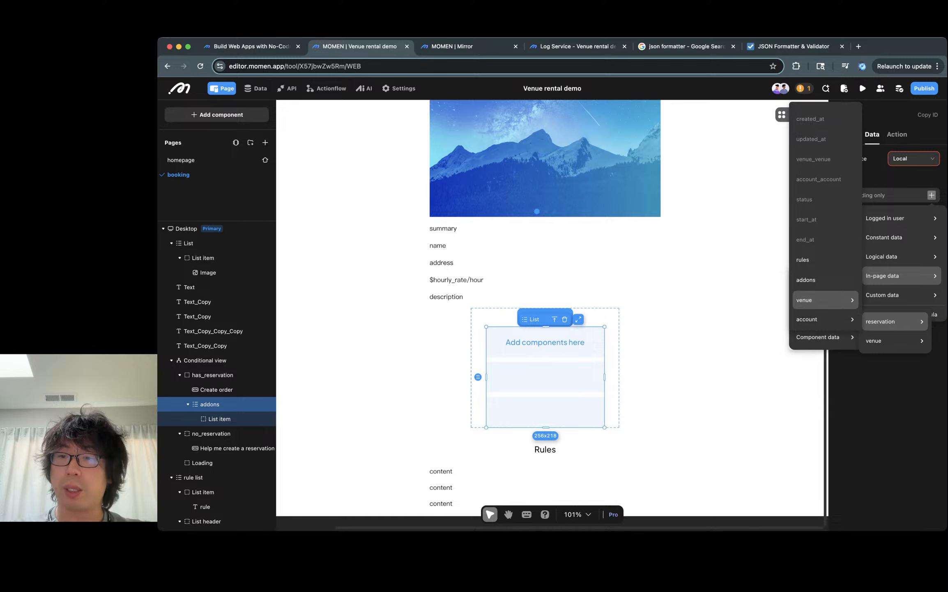
click(806, 283)
- Add Text components into the addons list item
click(545, 342)
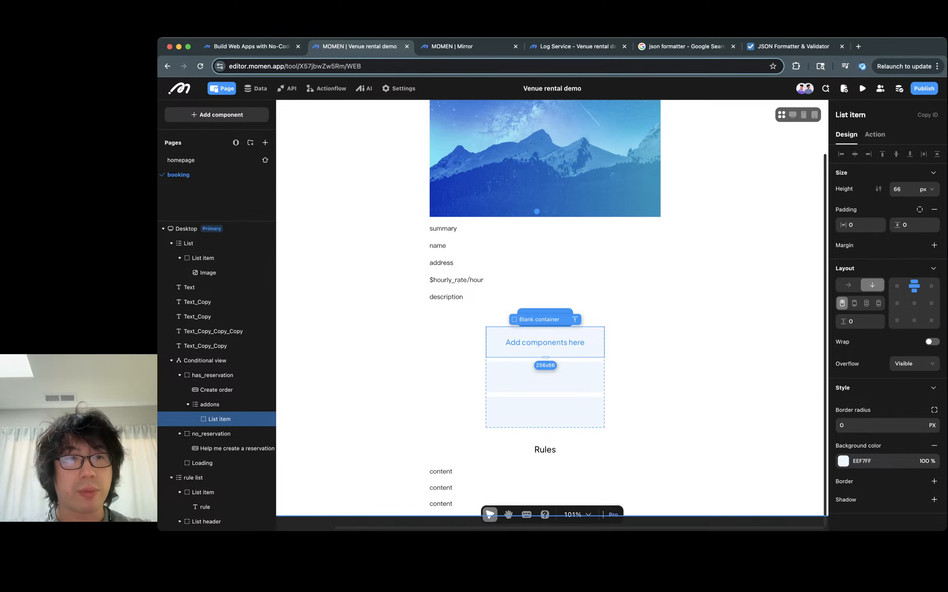
click(217, 114)
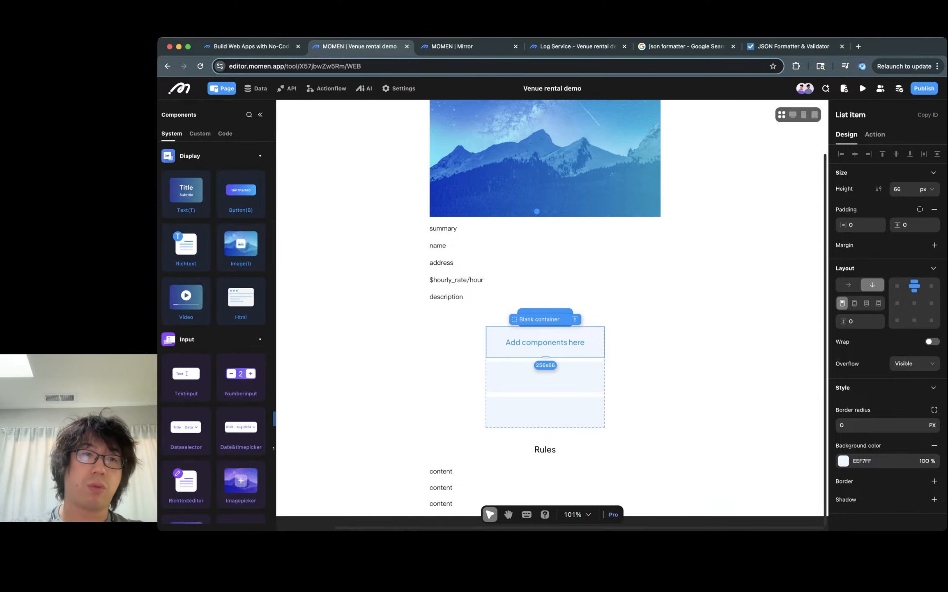
drag(484, 335, 484, 336)
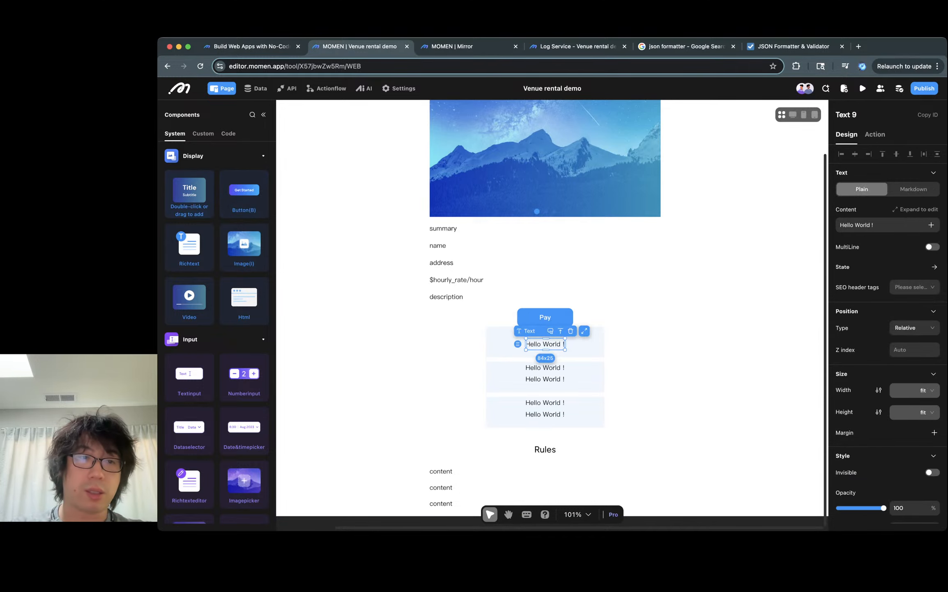
drag(189, 193, 564, 351)
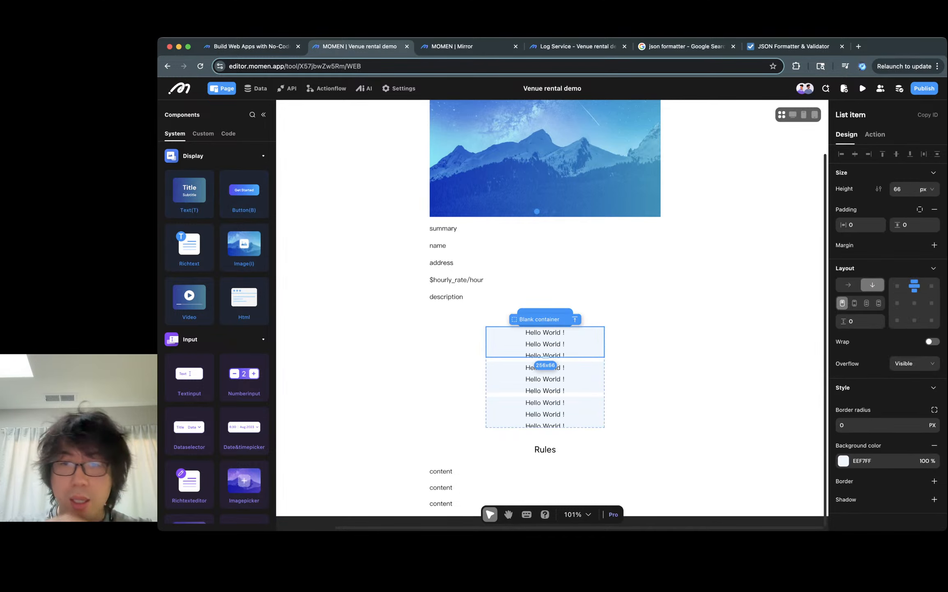
click(588, 350)
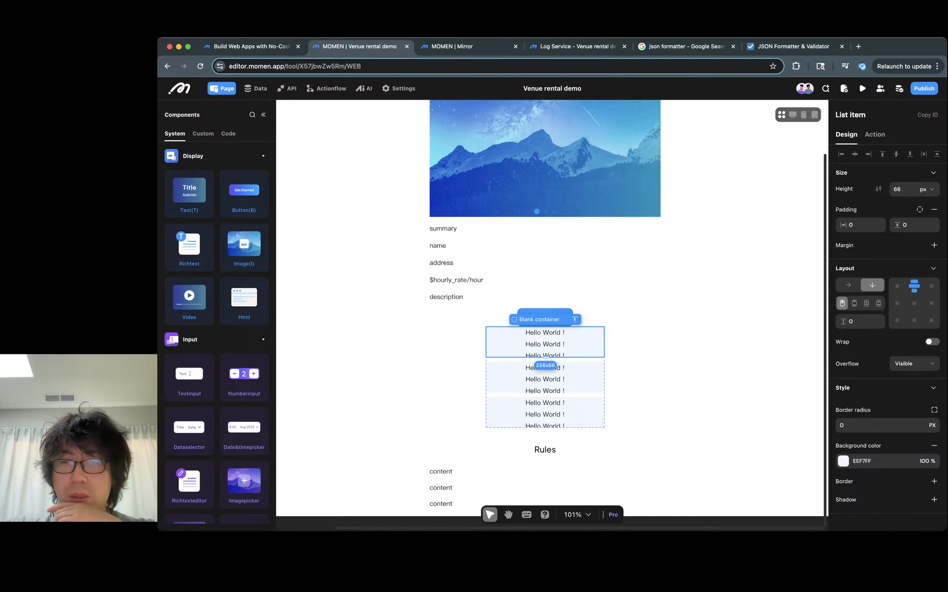
- Set the has_reservation conditional view's width to 500 px
click(545, 332)
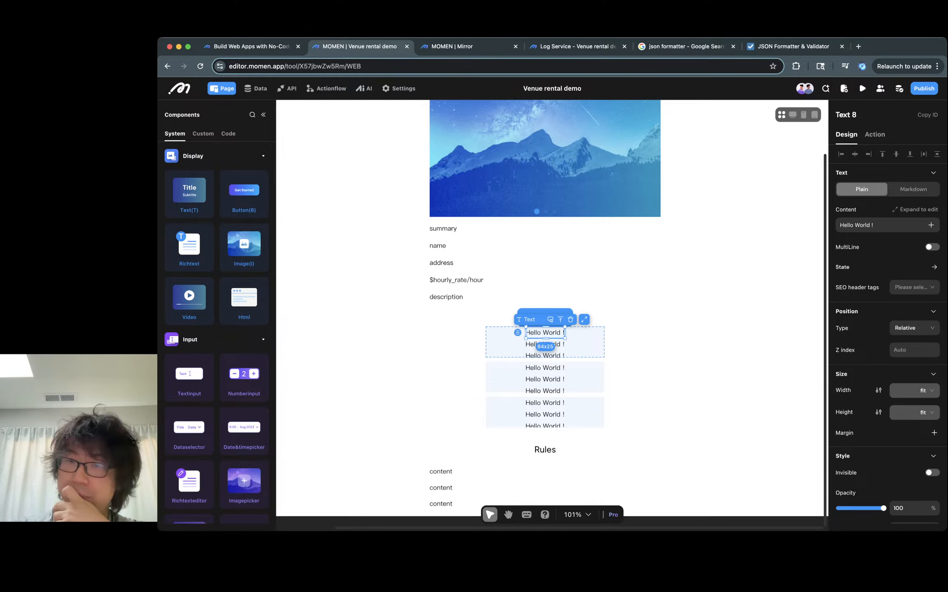
click(587, 345)
click(612, 345)
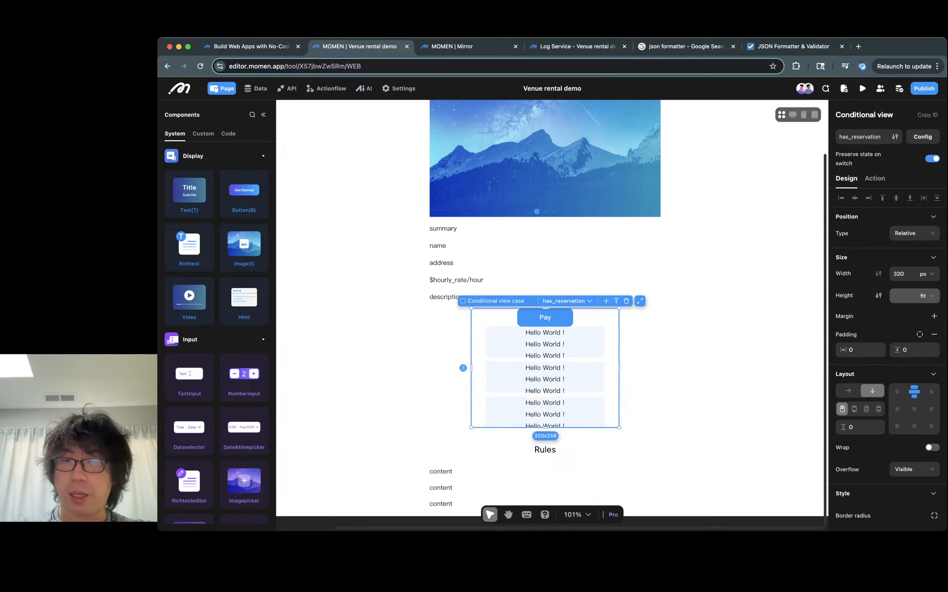
double_click(899, 274)
text(500)
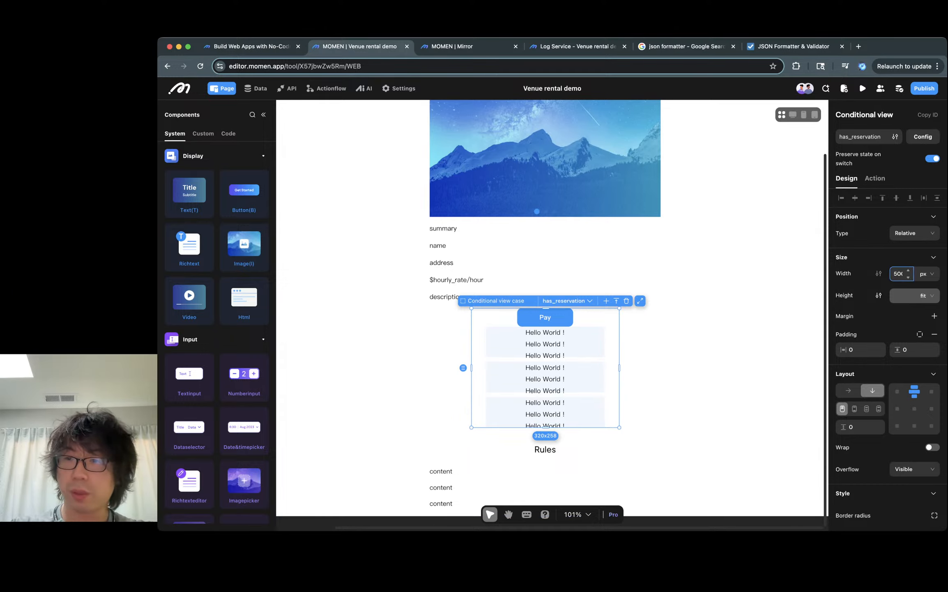
click(727, 335)
- Set the addons list's width to 100 % and its height to fit
click(604, 376)
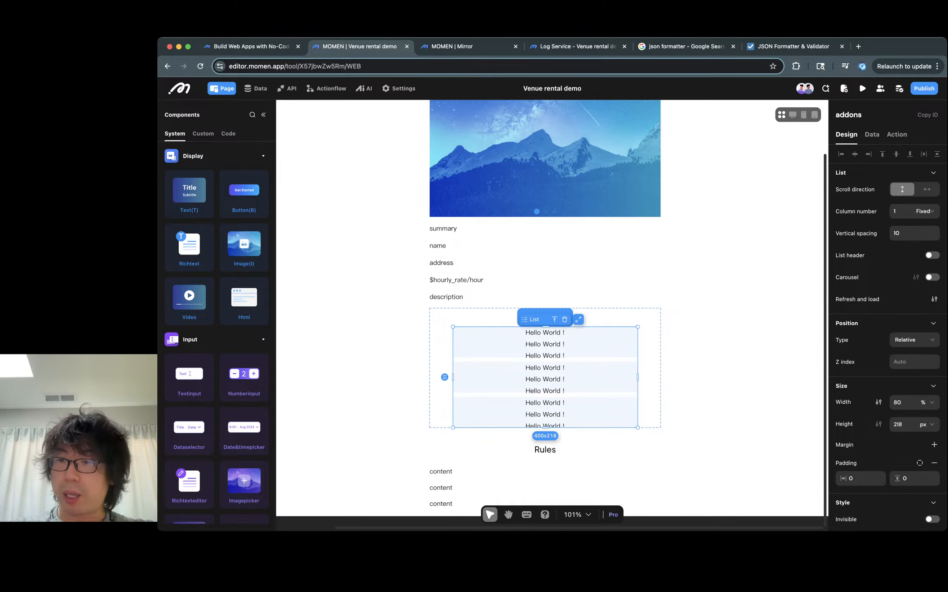
double_click(899, 402)
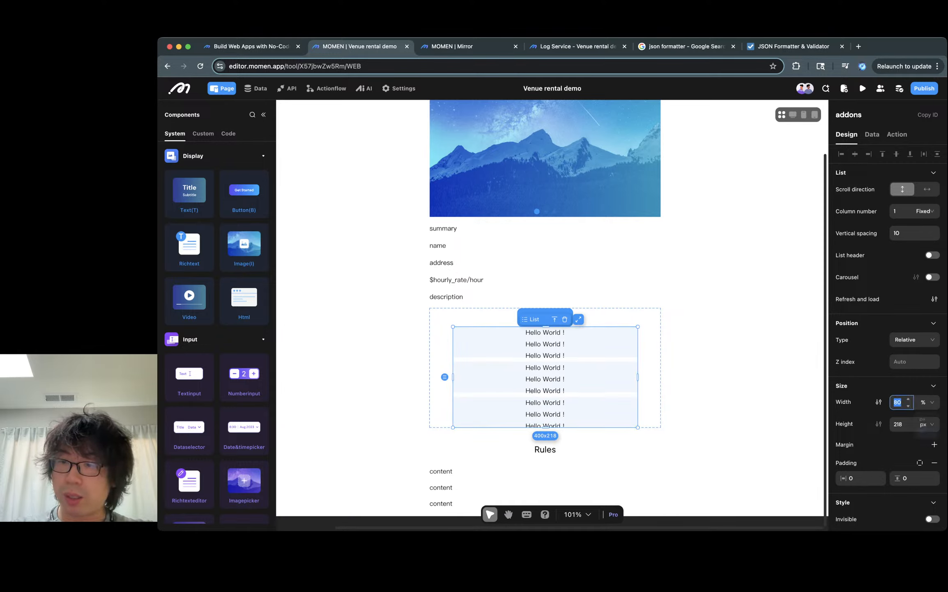
text(100)
key(Tab)
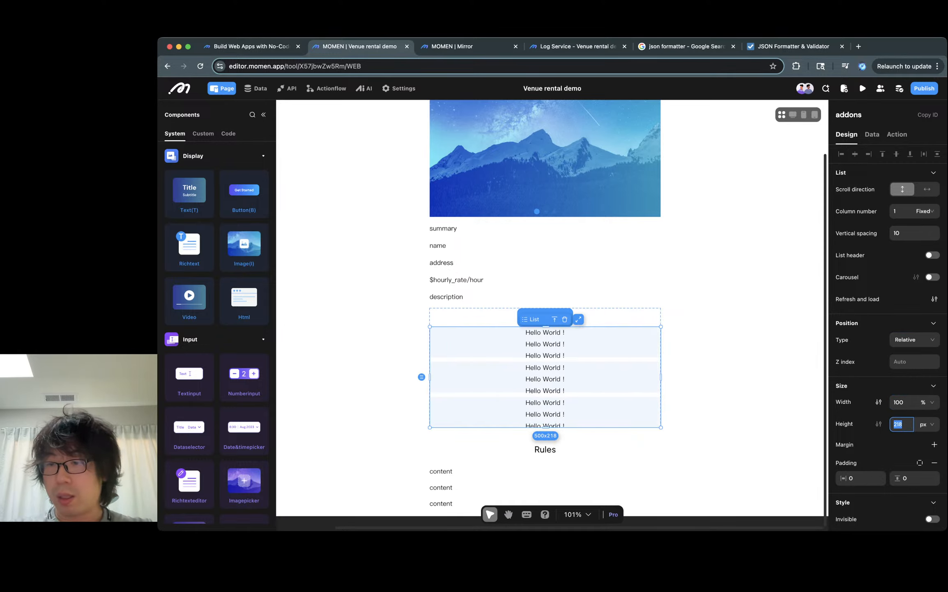
click(926, 423)
click(927, 486)
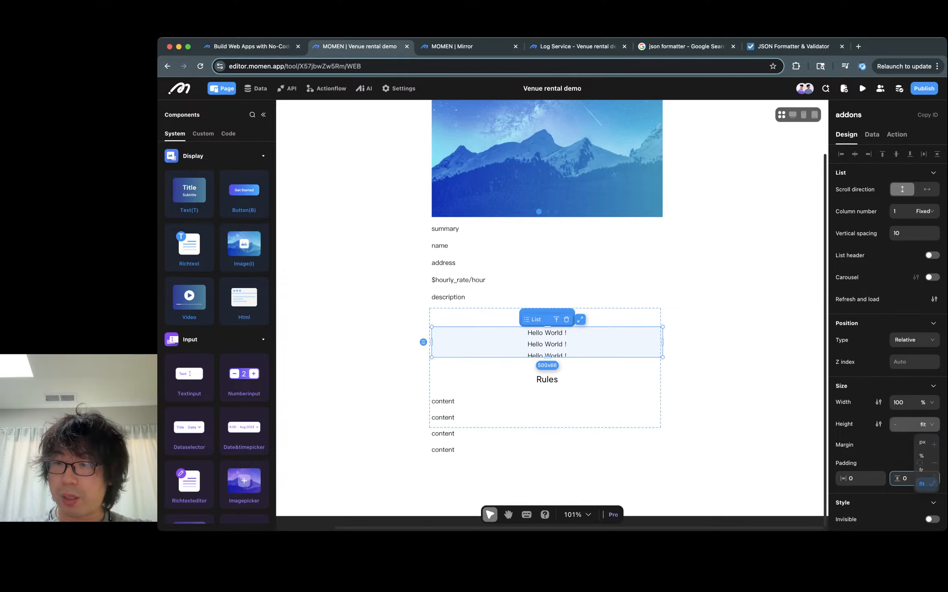
- Select the text component inside the addons list item
click(723, 362)
click(600, 342)
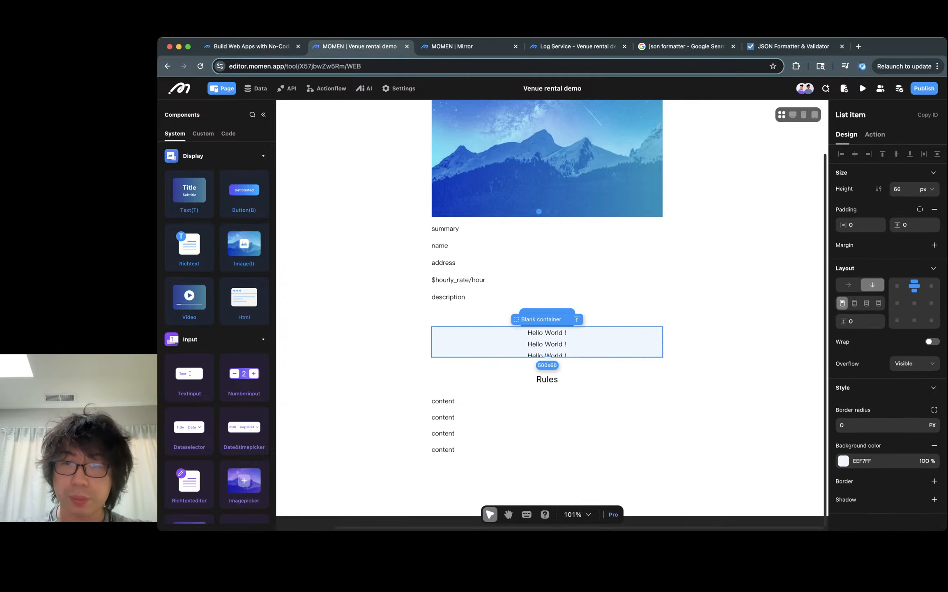
click(546, 344)
click(596, 343)
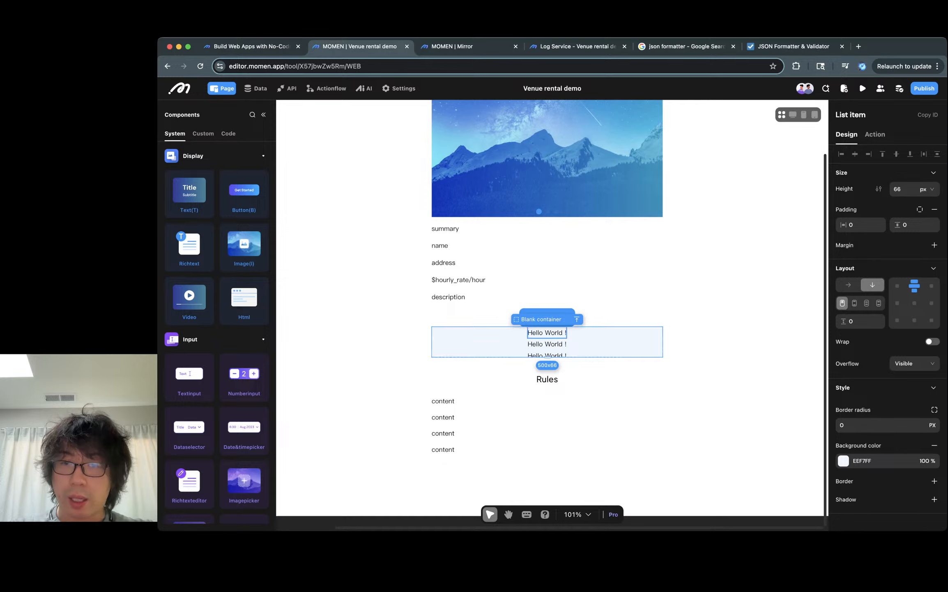
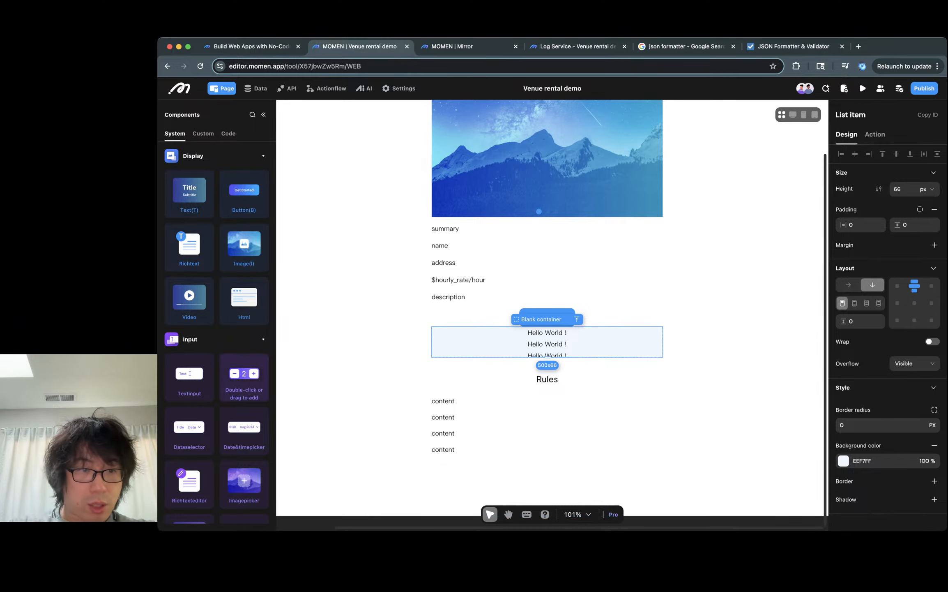
- Draw a view container about 72 × 50 px inside the addons list item
scroll(244, 405, down, 2)
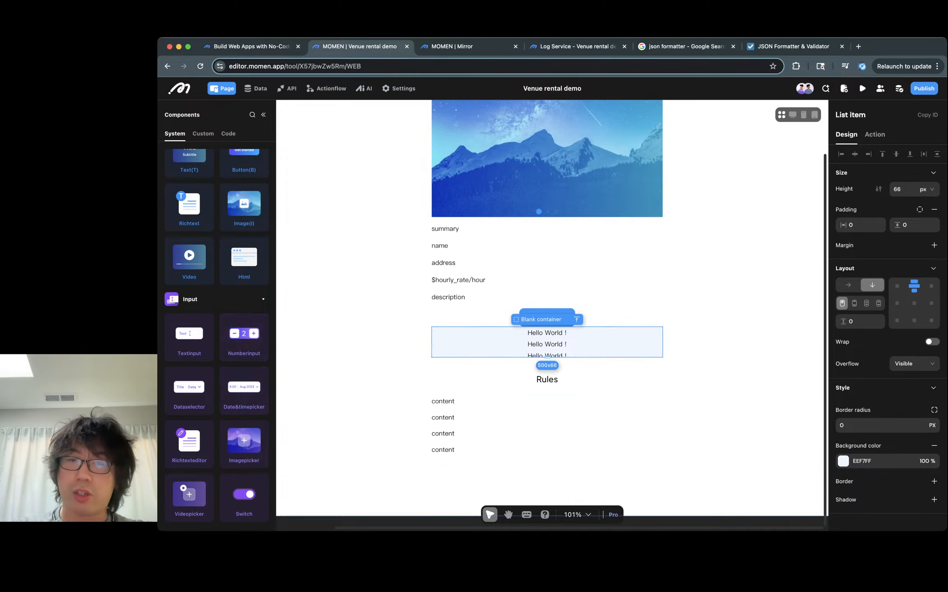
click(547, 344)
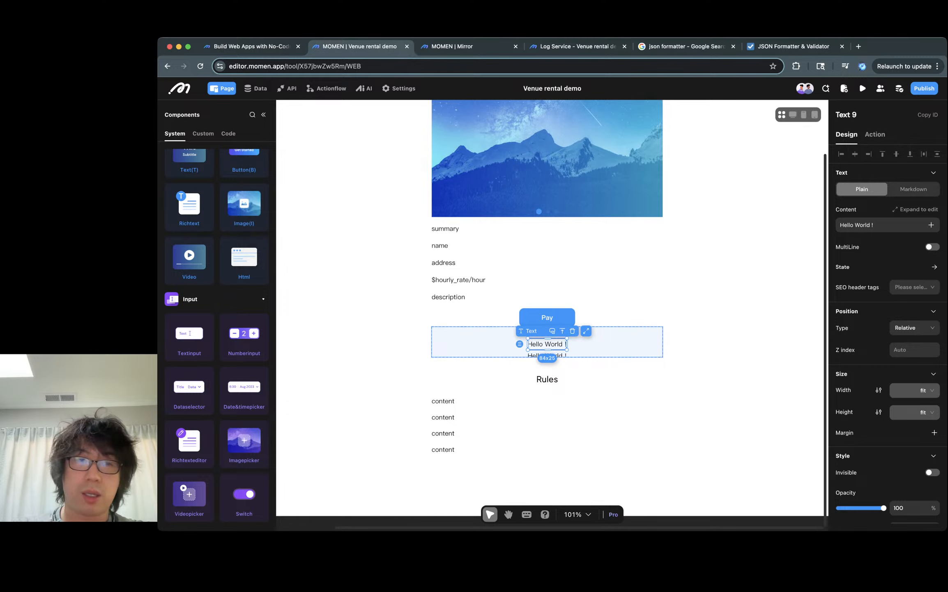
scroll(217, 335, up, 2)
click(472, 343)
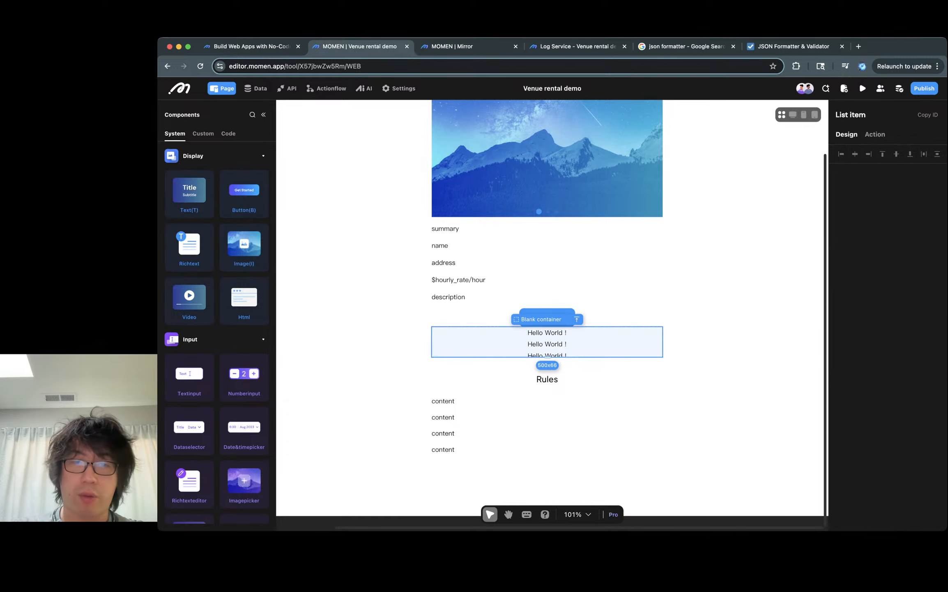
key(v)
drag(451, 330, 484, 352)
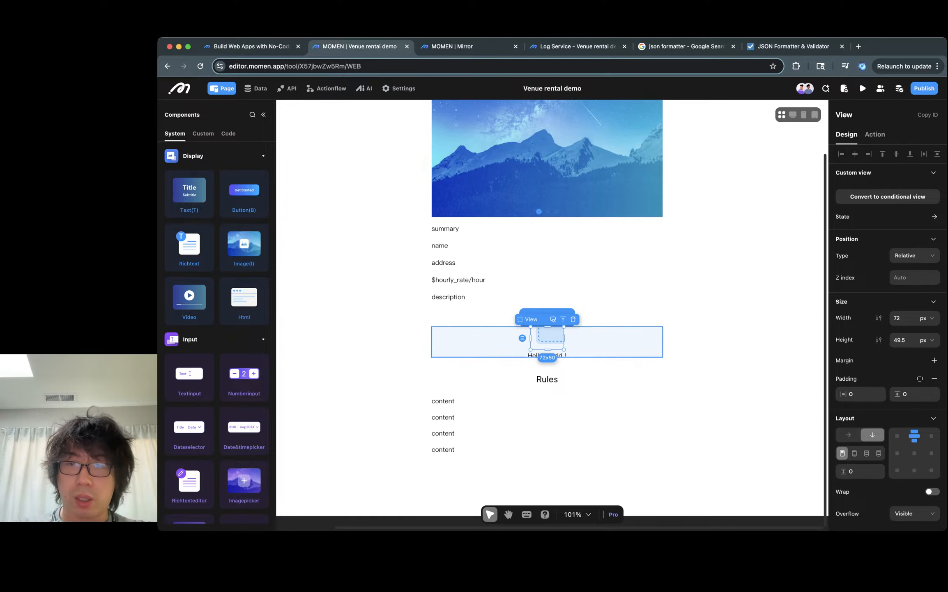
- Move the two stacked text components into the new view
click(558, 355)
key(super+x)
click(548, 340)
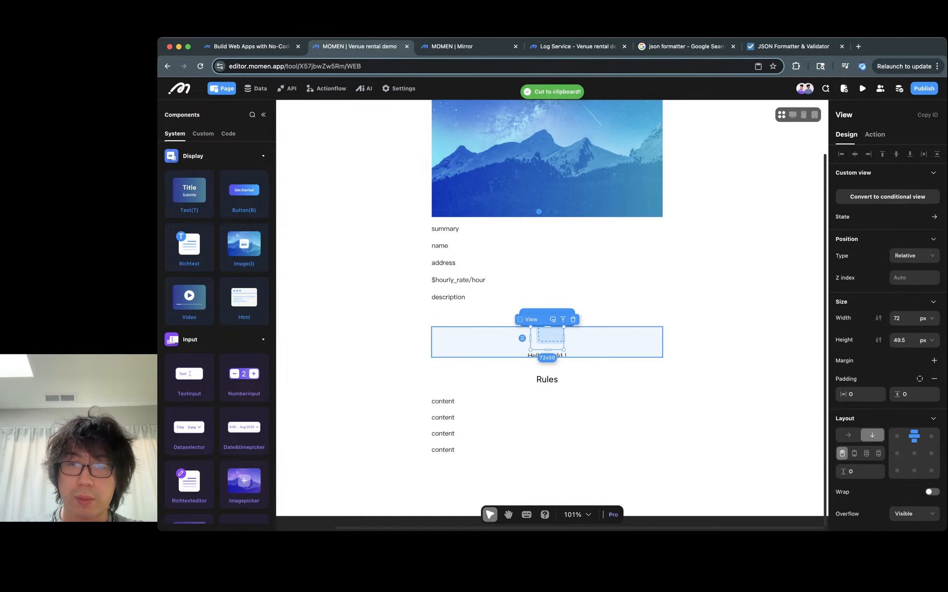
key(super+v)
click(548, 355)
key(super+x)
click(547, 333)
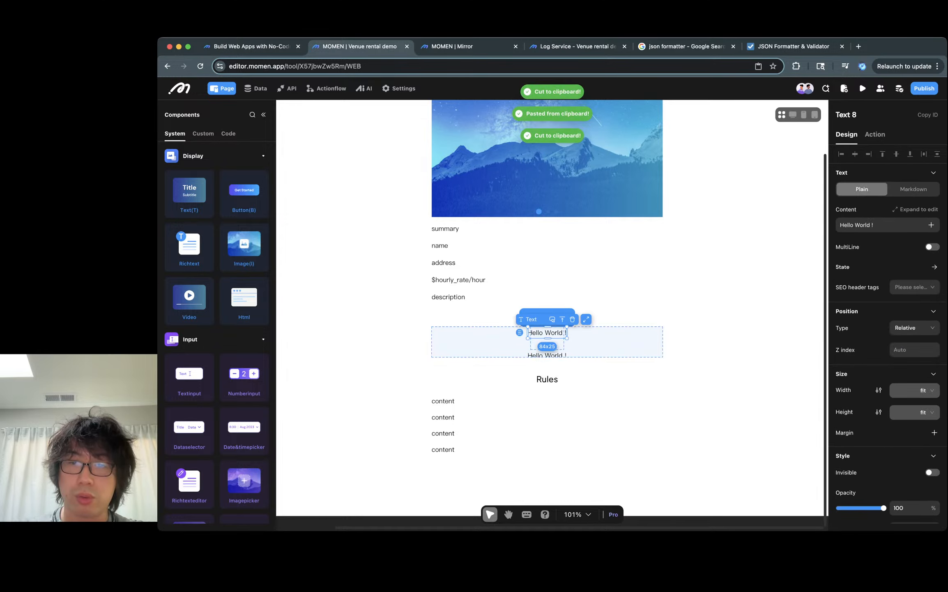
click(547, 344)
key(super+v)
click(595, 344)
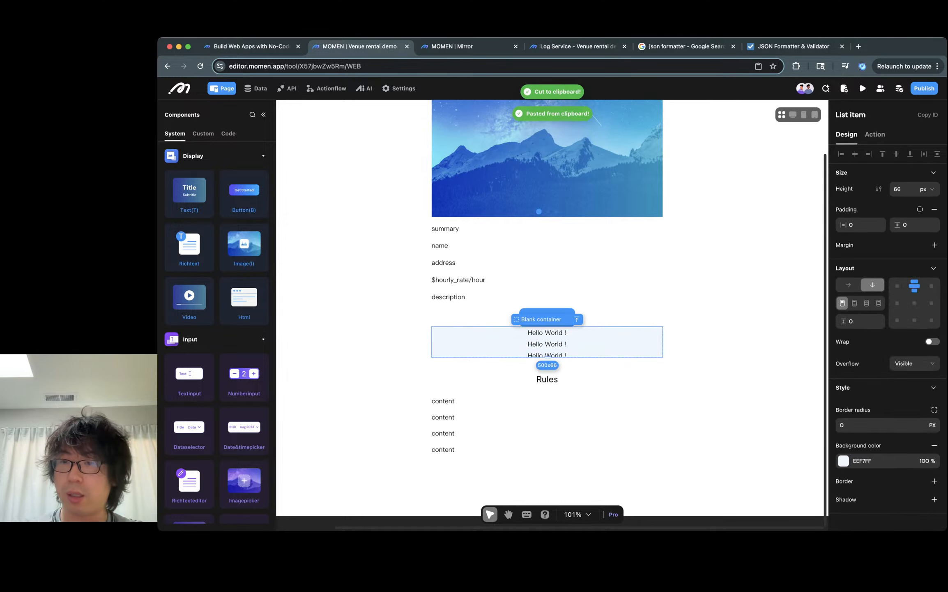
- Set the list item's layout to horizontal with a 12 px gap, aligned to the top
click(849, 284)
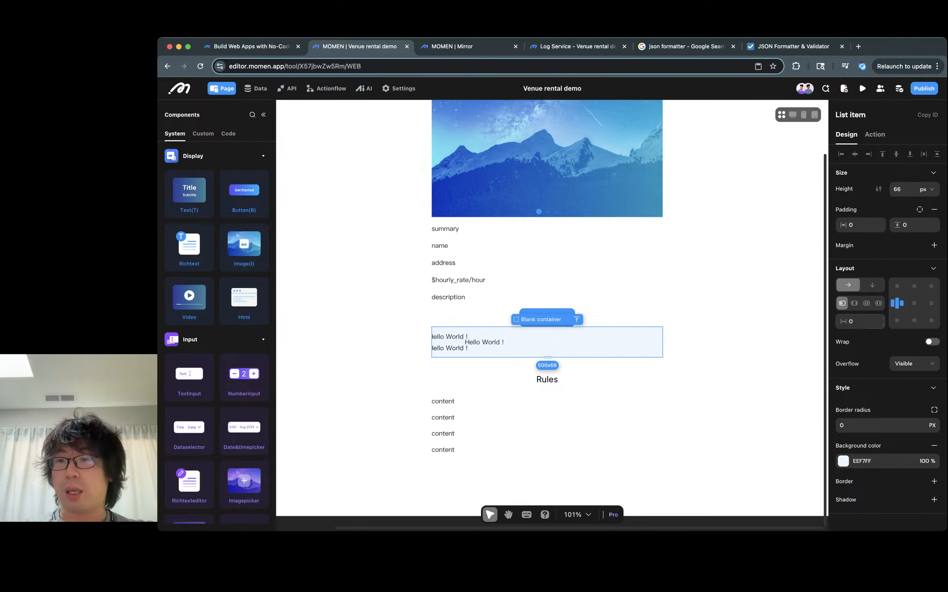
click(860, 322)
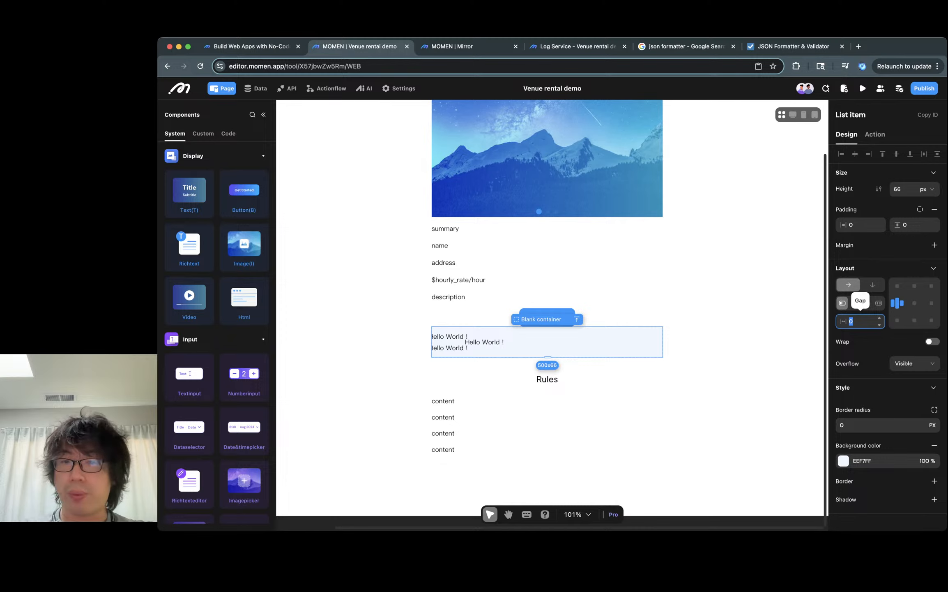
text(12)
key(Return)
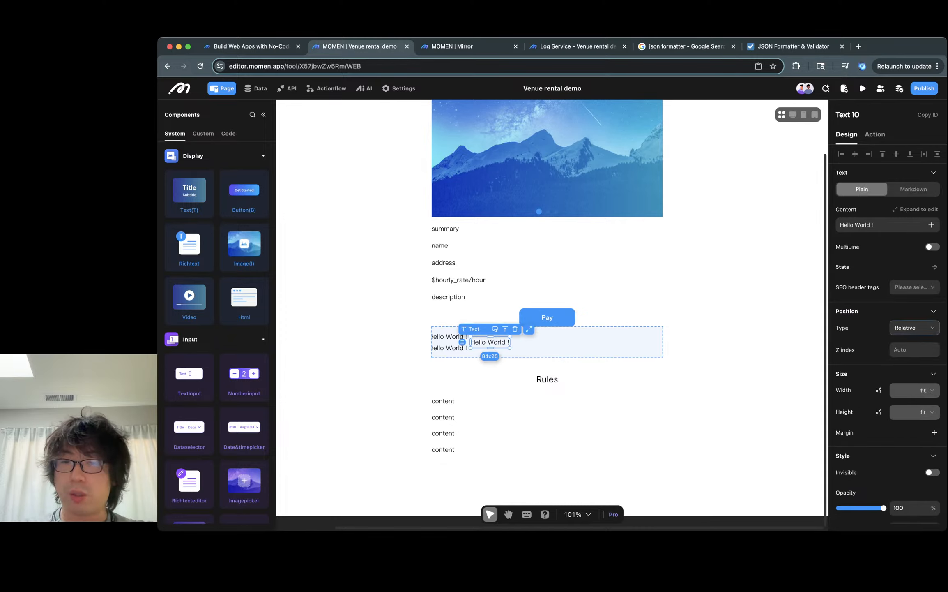
click(897, 284)
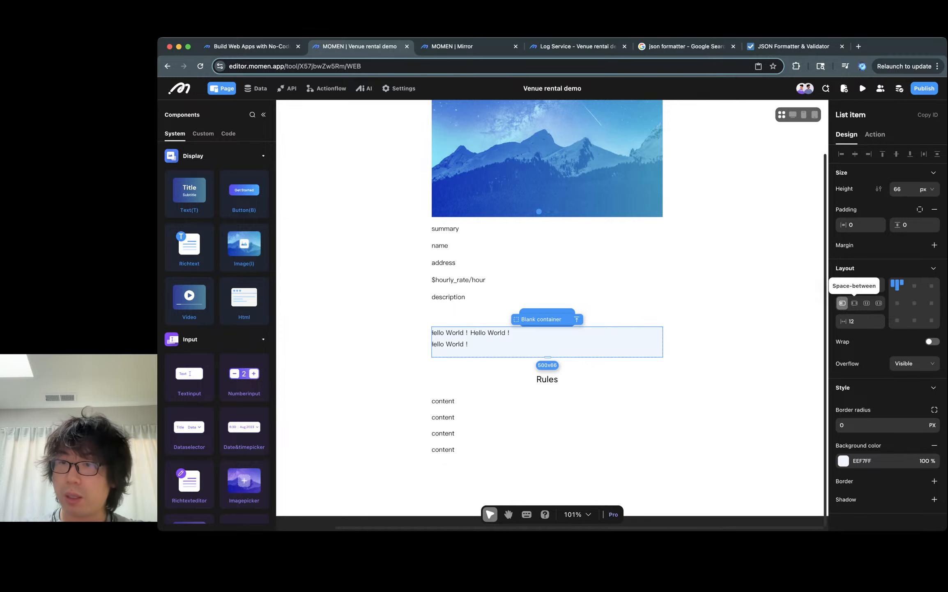
- Set the list item's horizontal and vertical padding to 4
click(862, 224)
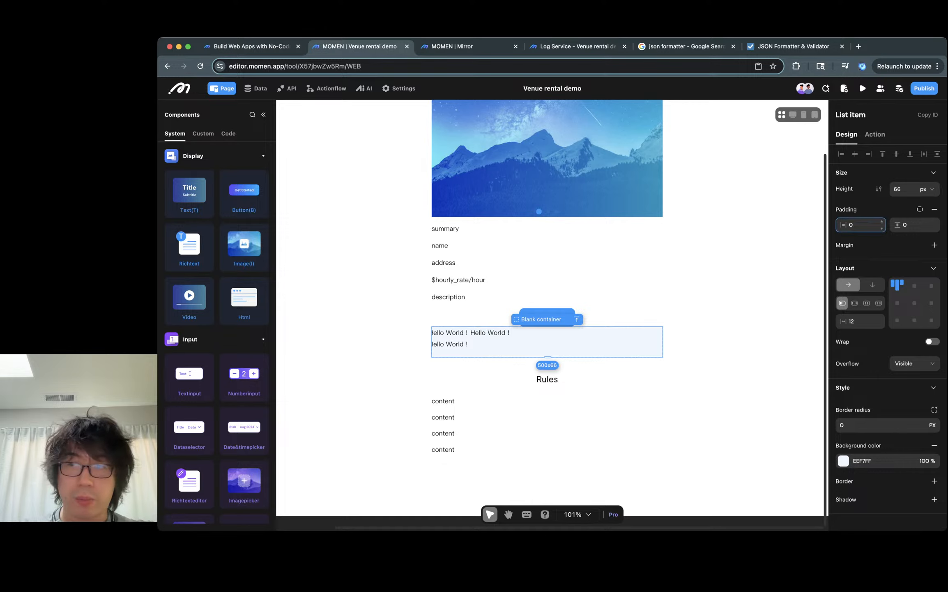
text(4)
click(914, 224)
text(4)
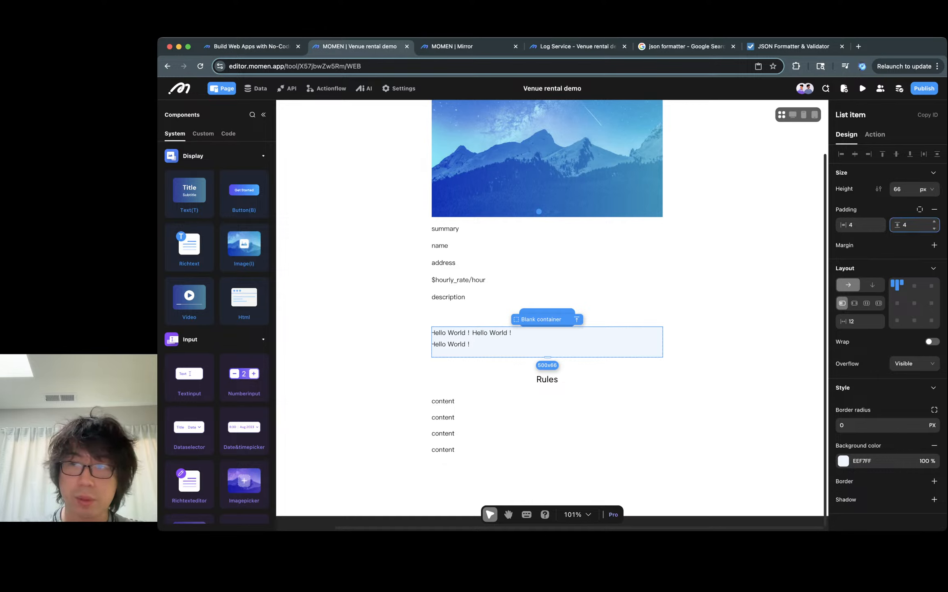
- Set the inner view's width to 100 px
click(739, 341)
click(454, 337)
click(450, 334)
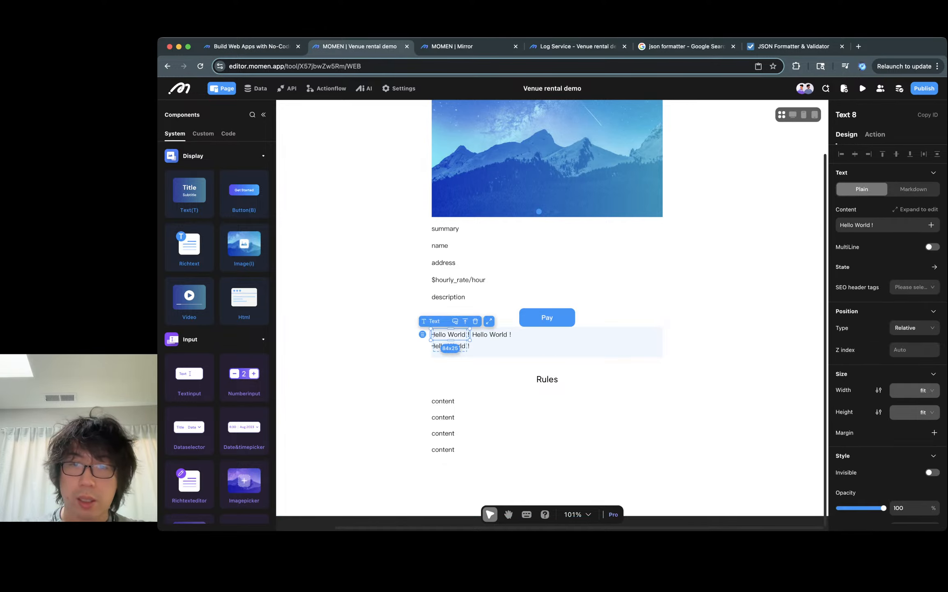
click(450, 346)
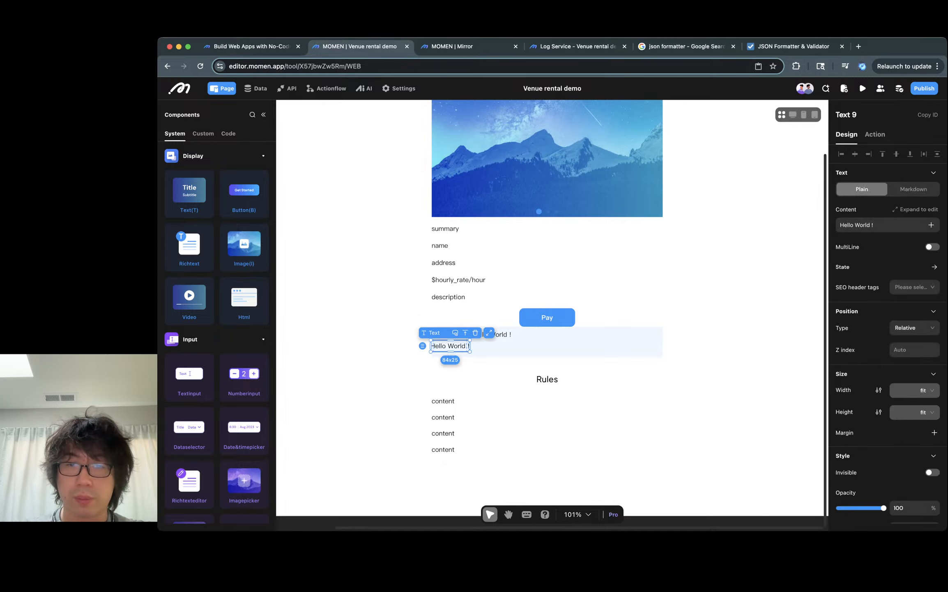
click(465, 332)
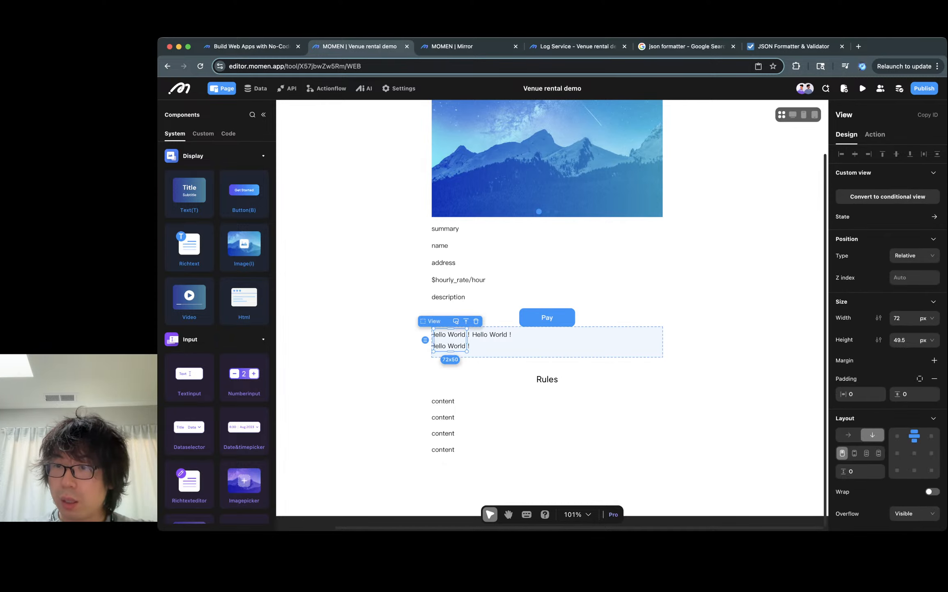
scroll(899, 397, down, 8)
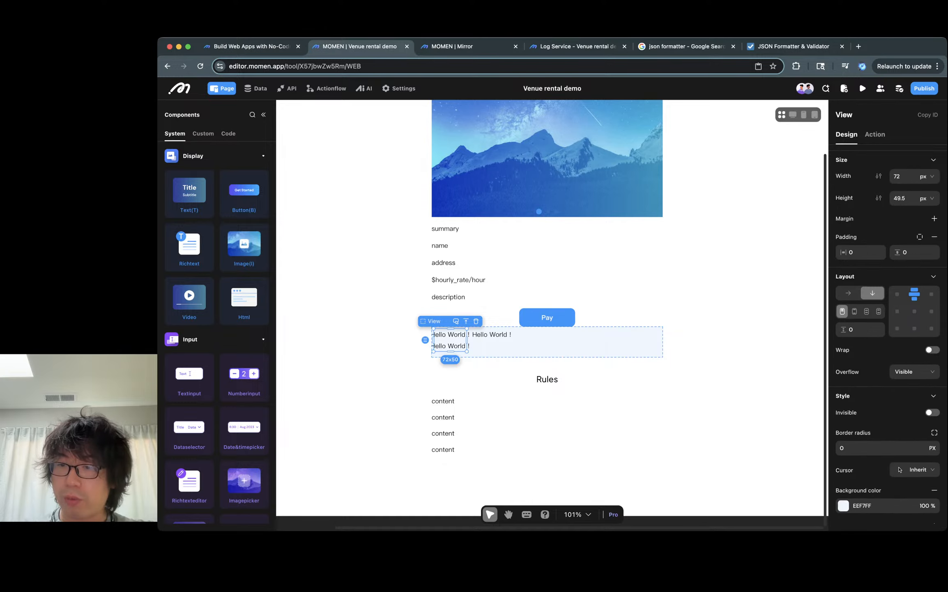
scroll(887, 329, up, 3)
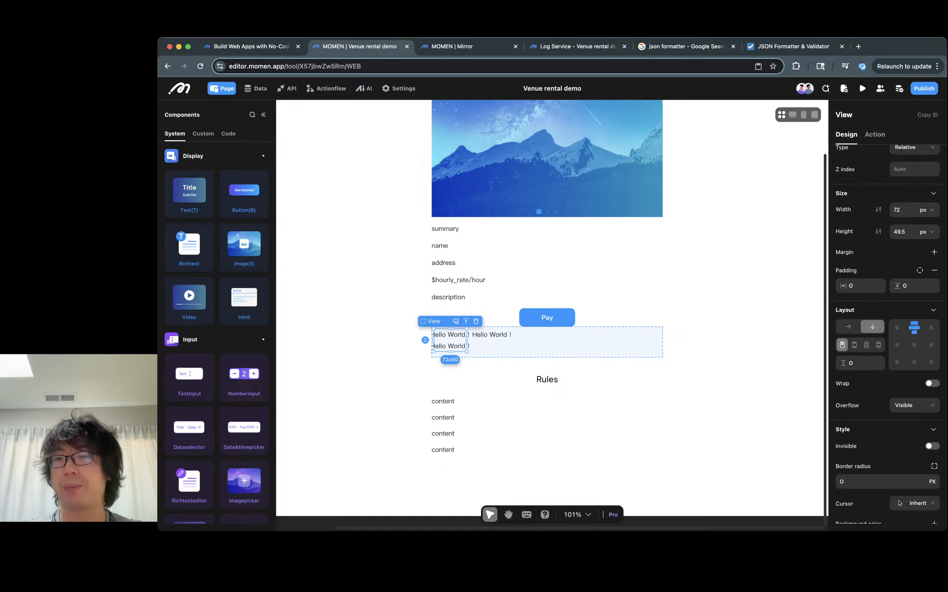
double_click(897, 210)
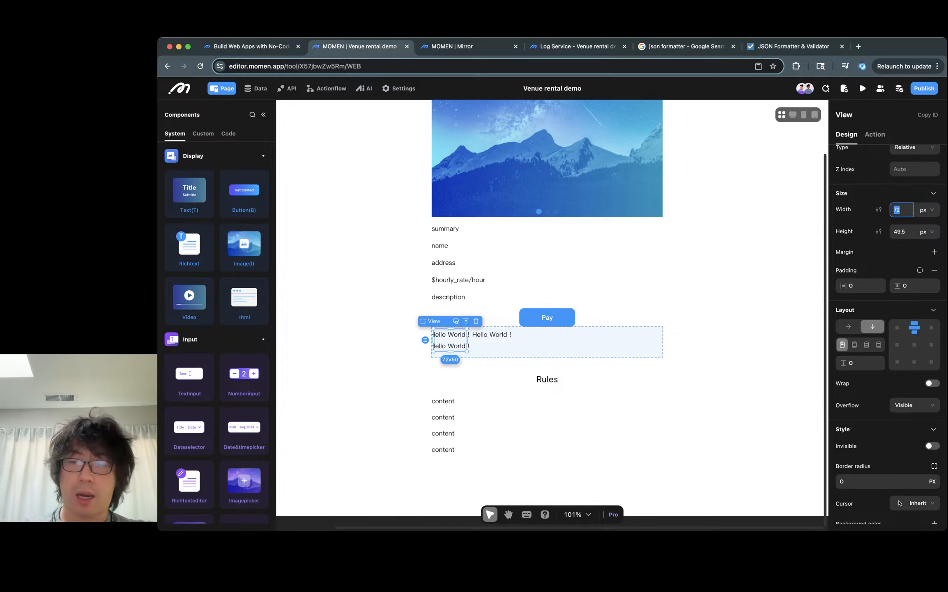
text(100)
key(Return)
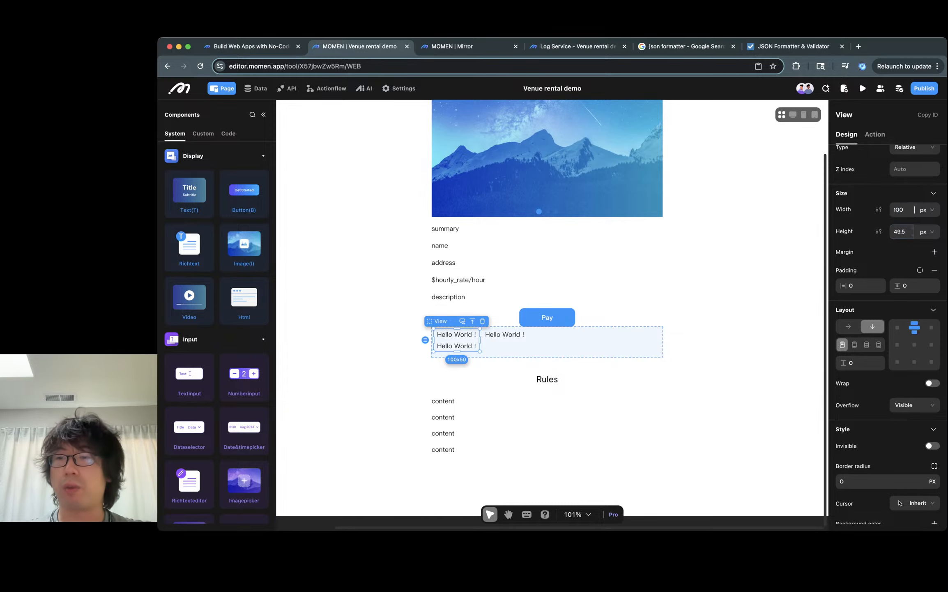
- Set the inner view's height to 100 %
click(927, 232)
click(922, 264)
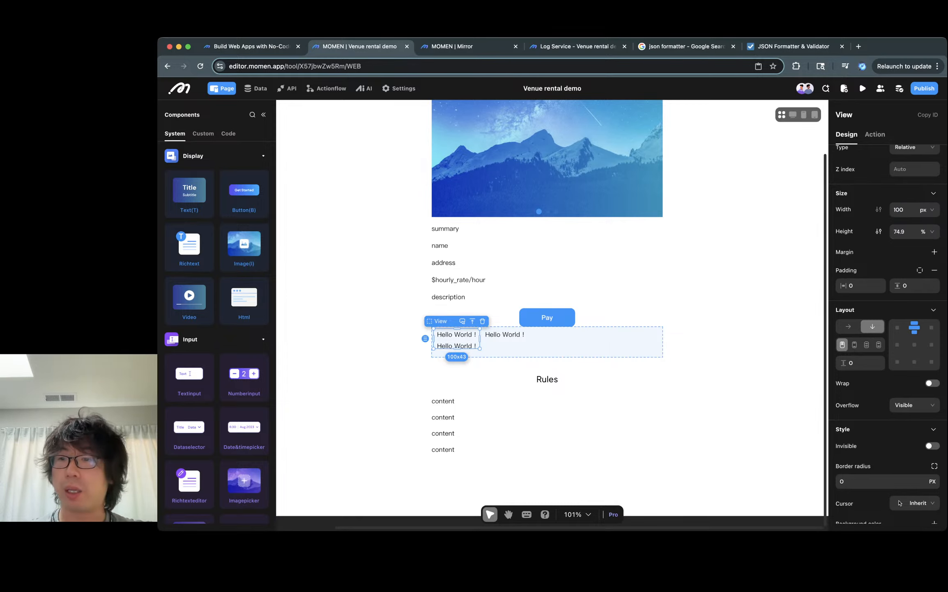
double_click(899, 231)
text(100)
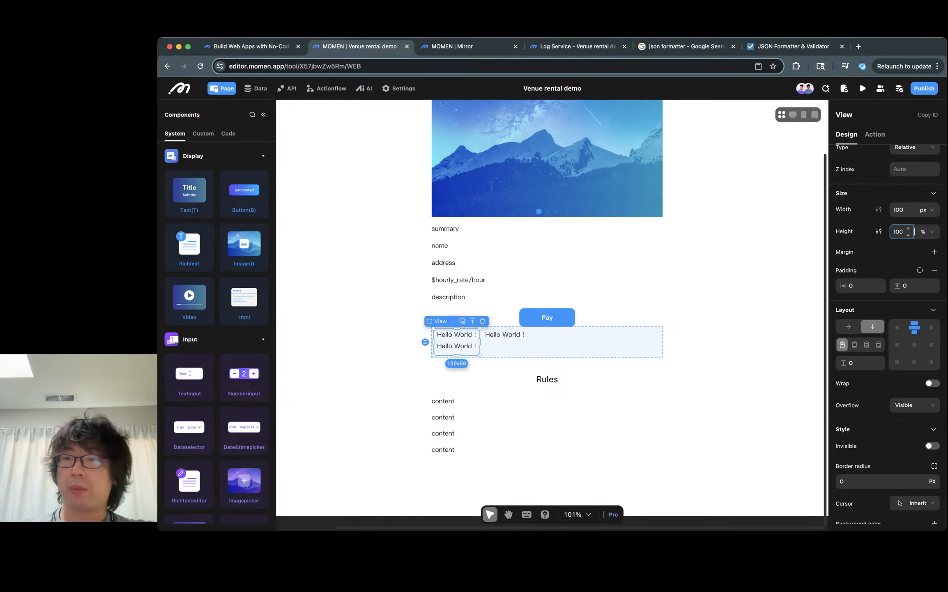
key(Return)
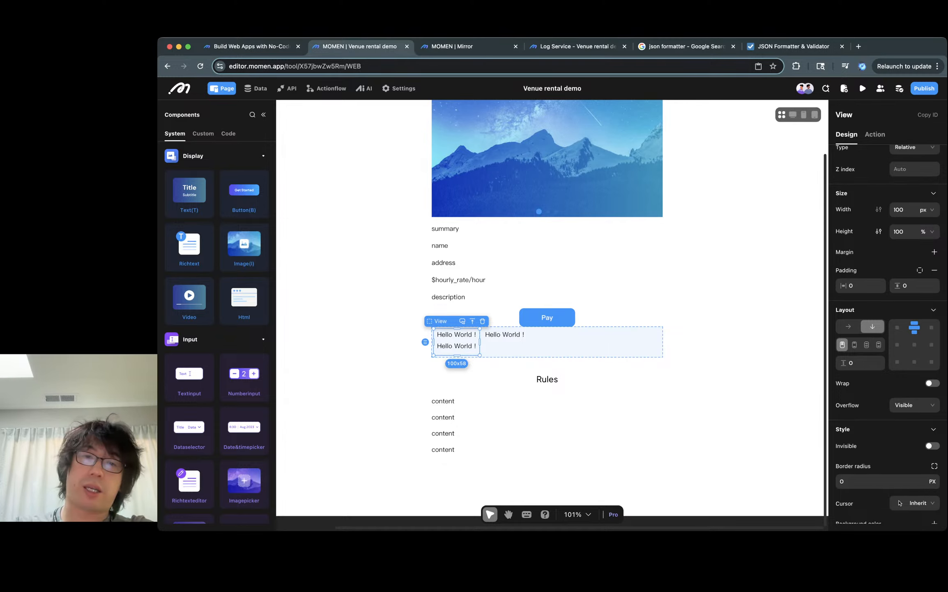
- Distribute the view's two texts vertically with space-between alignment
click(455, 346)
click(505, 377)
click(456, 346)
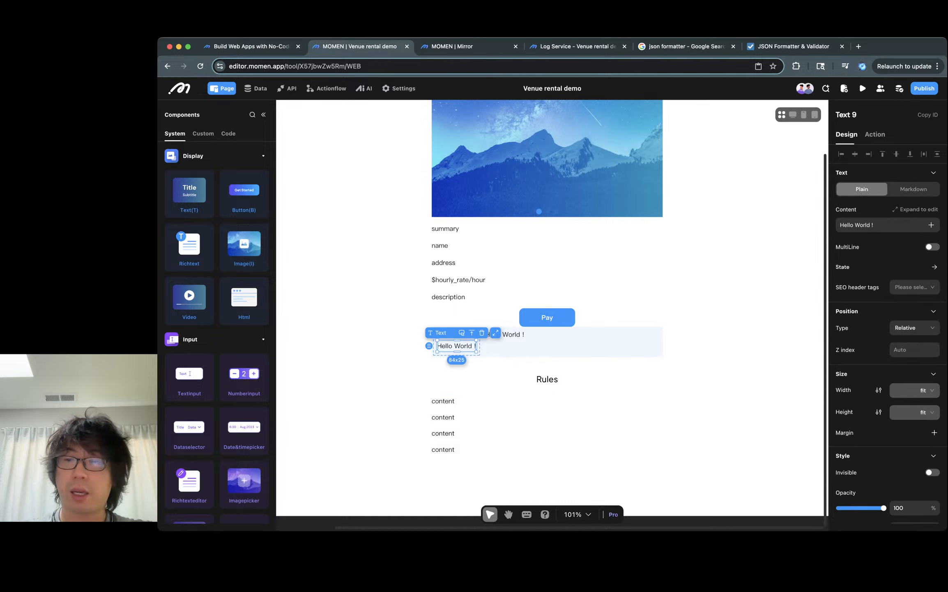
click(457, 354)
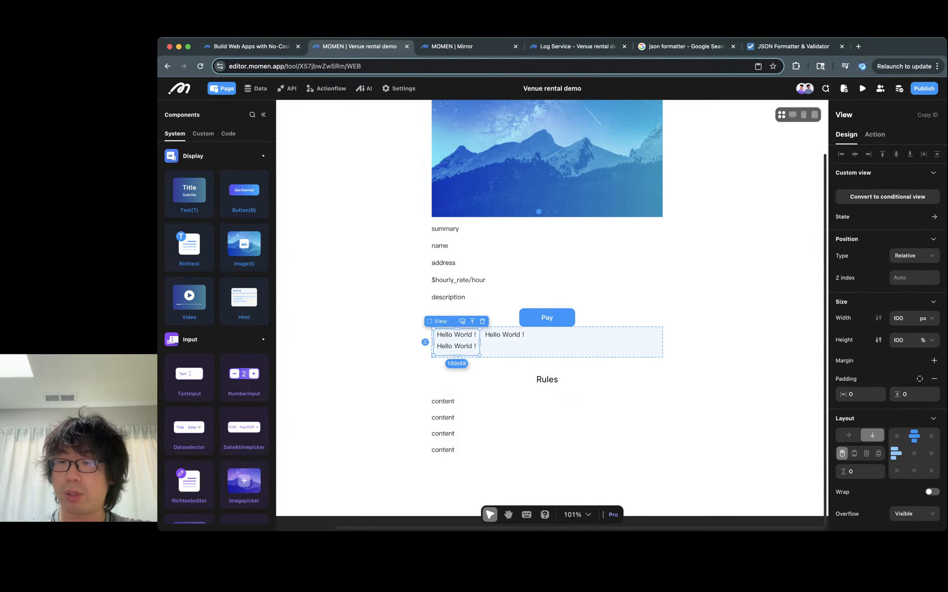
click(854, 452)
click(867, 453)
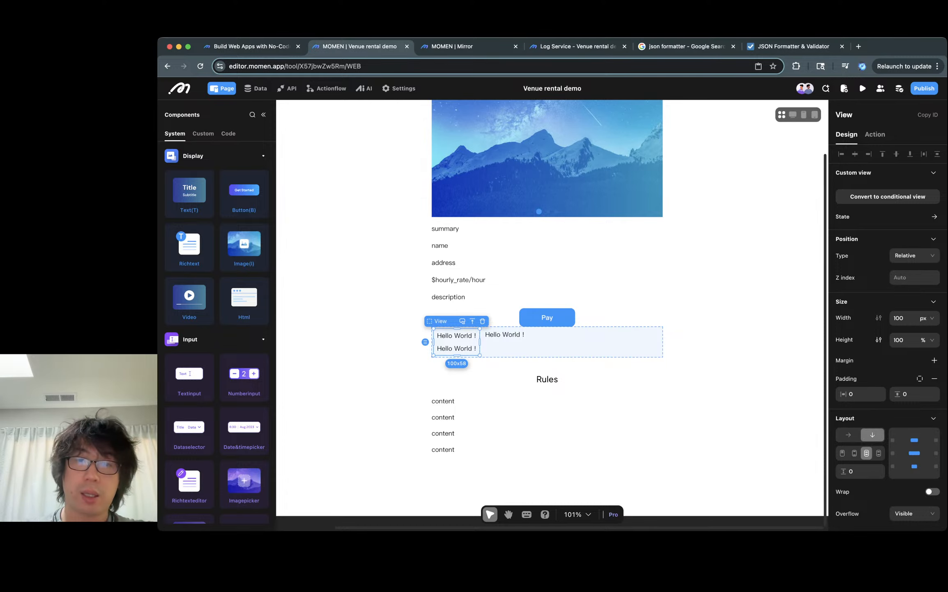
- Browse the in-component addons item fields available for binding the first text's content
click(456, 335)
shift+click(456, 348)
click(575, 345)
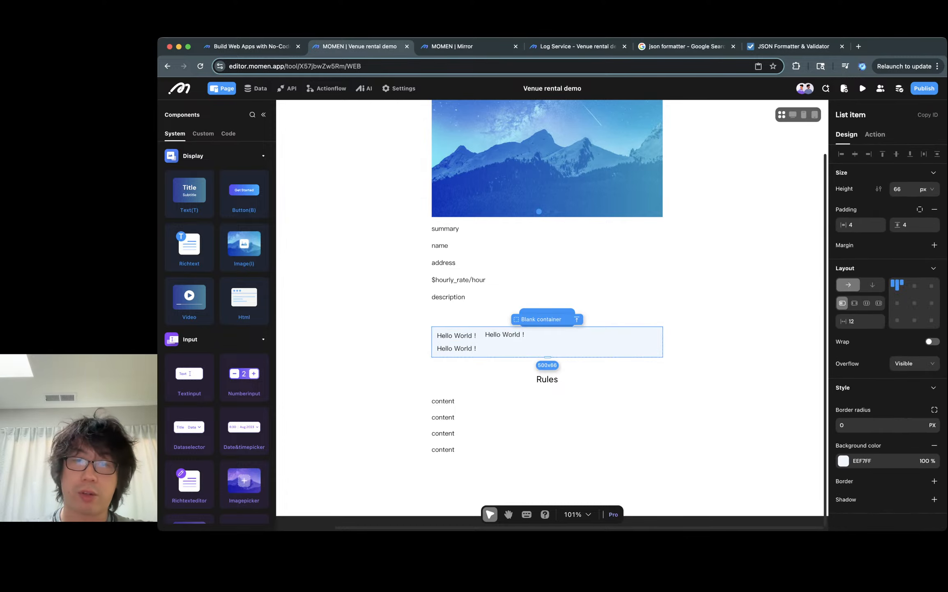
click(456, 336)
key(super+a)
text(/)
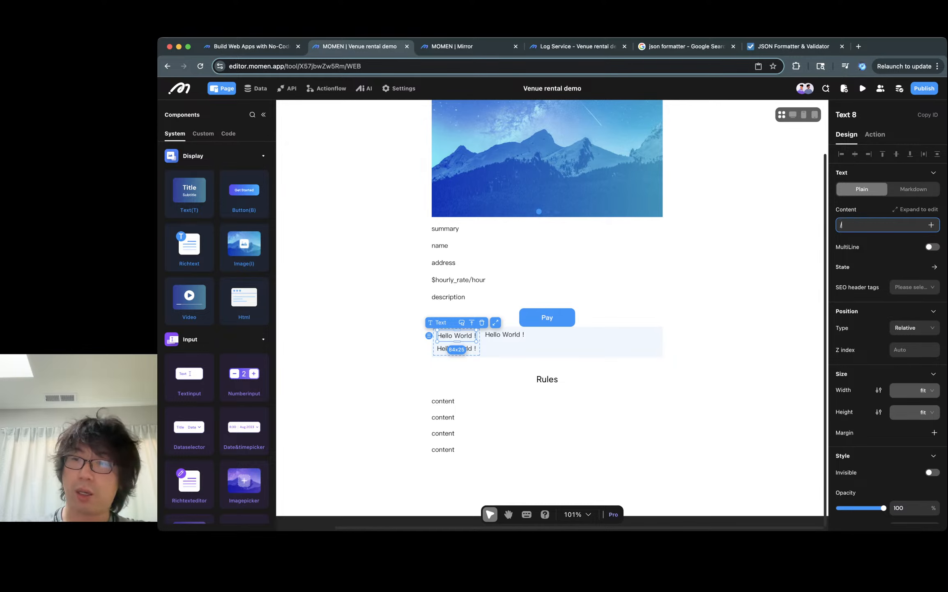
mouse_move(886, 287)
mouse_move(884, 306)
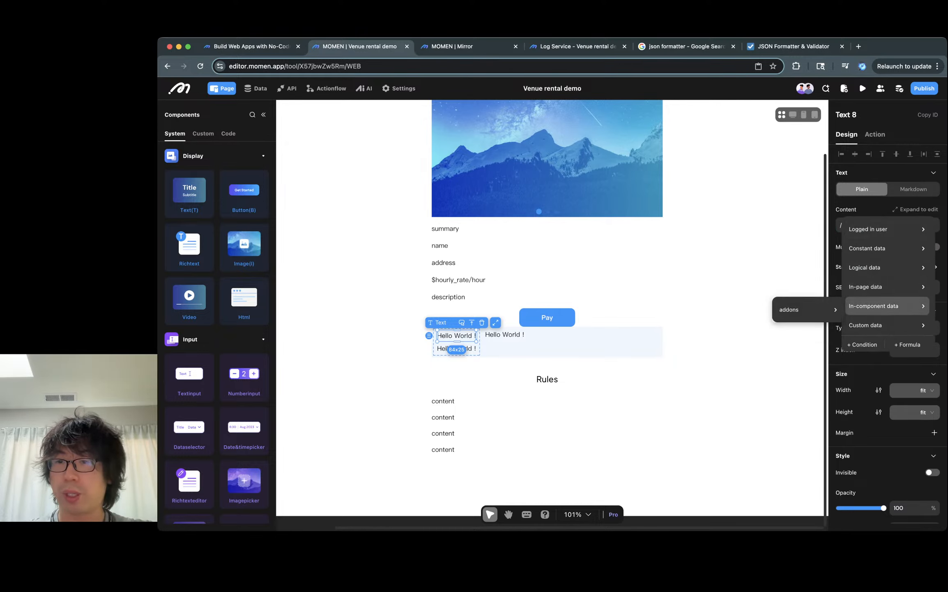
mouse_move(805, 309)
mouse_move(875, 334)
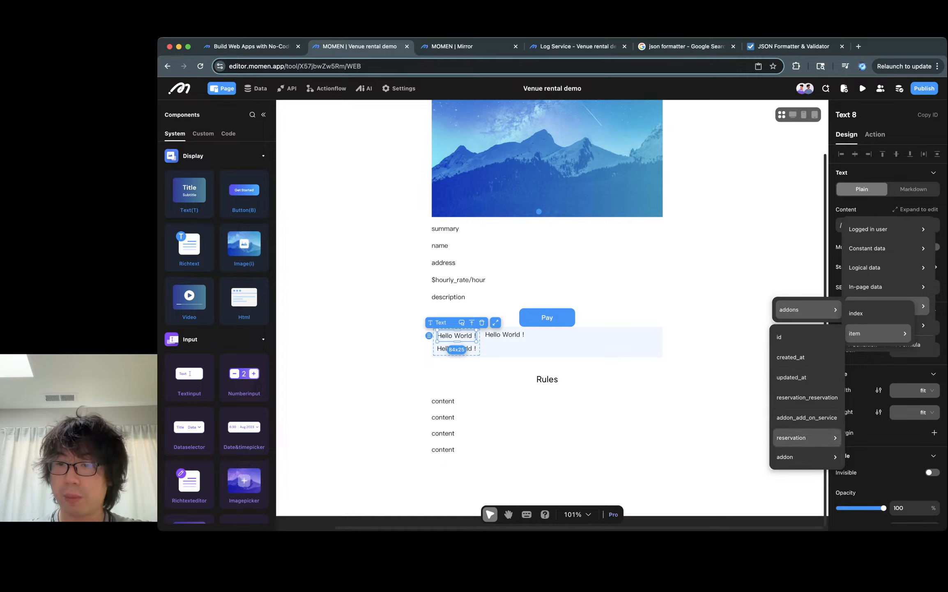
mouse_move(806, 456)
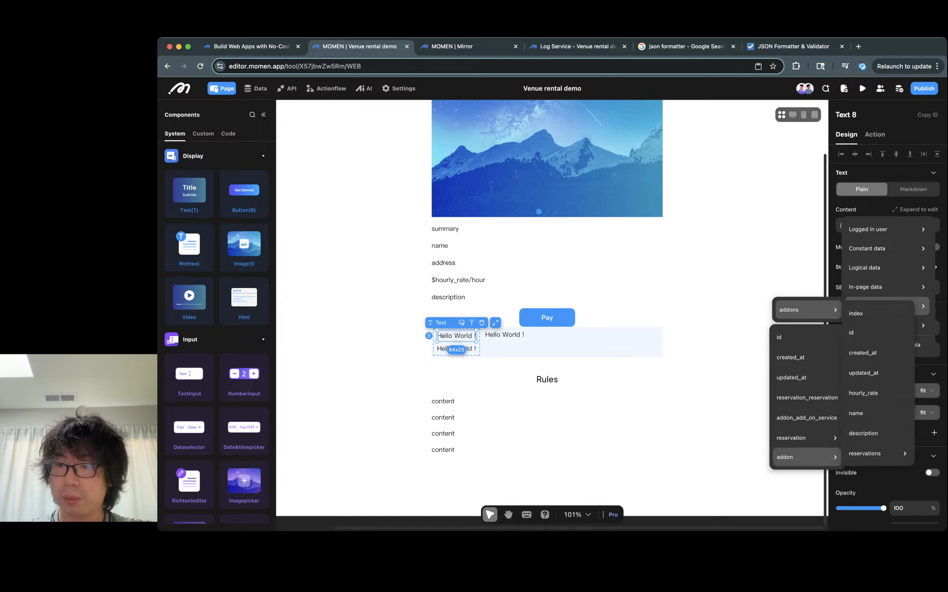
key(Escape)
- Bind the second text's content to the addon's hourly_rate field from the in-component addons item
click(456, 348)
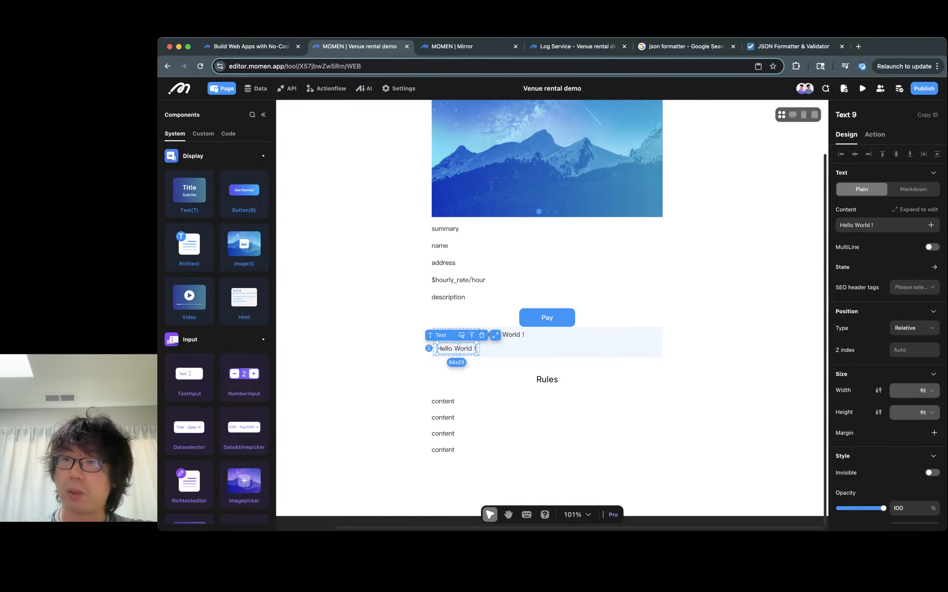
click(880, 225)
key(super+a)
key(BackSpace)
text(/)
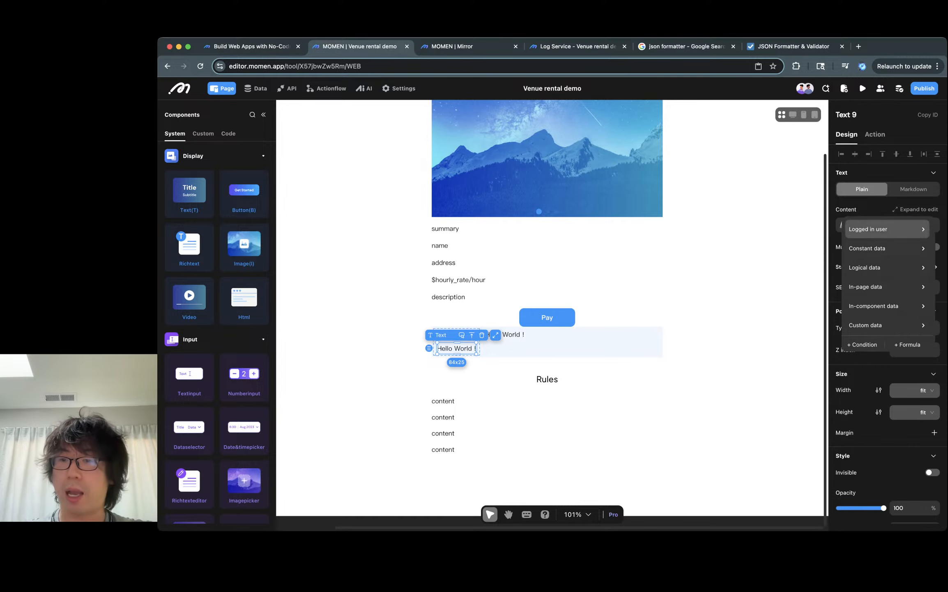
key(Down)
key(Down)
key(Down)
key(Down)
key(Down)
key(Up)
key(Down)
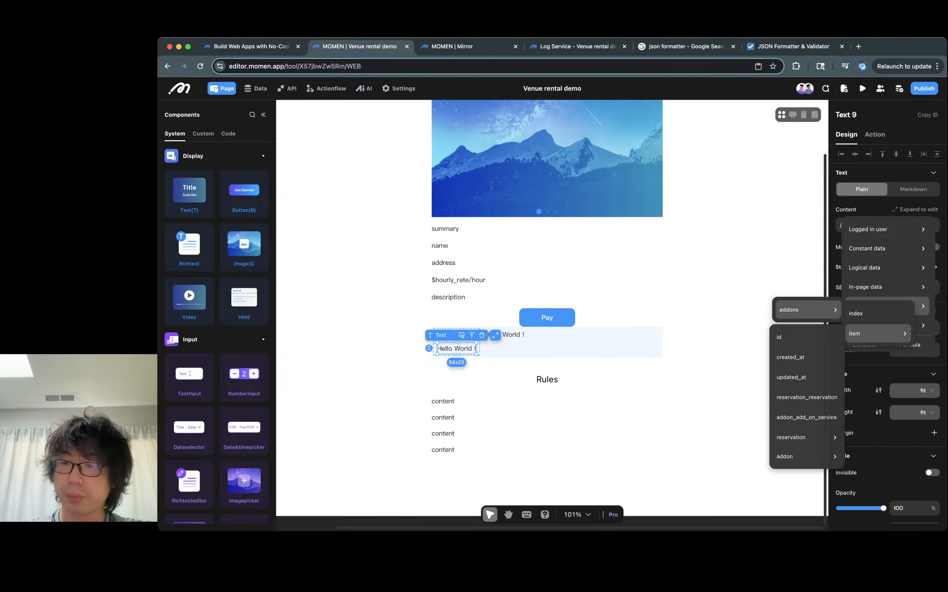
key(Up)
key(Right)
key(Up)
key(Up)
key(Up)
key(Up)
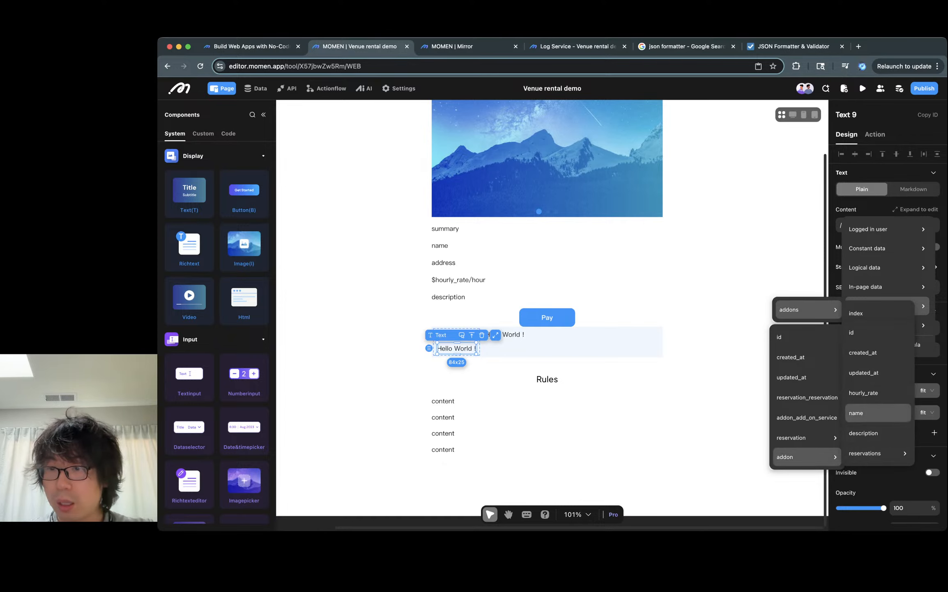
key(Return)
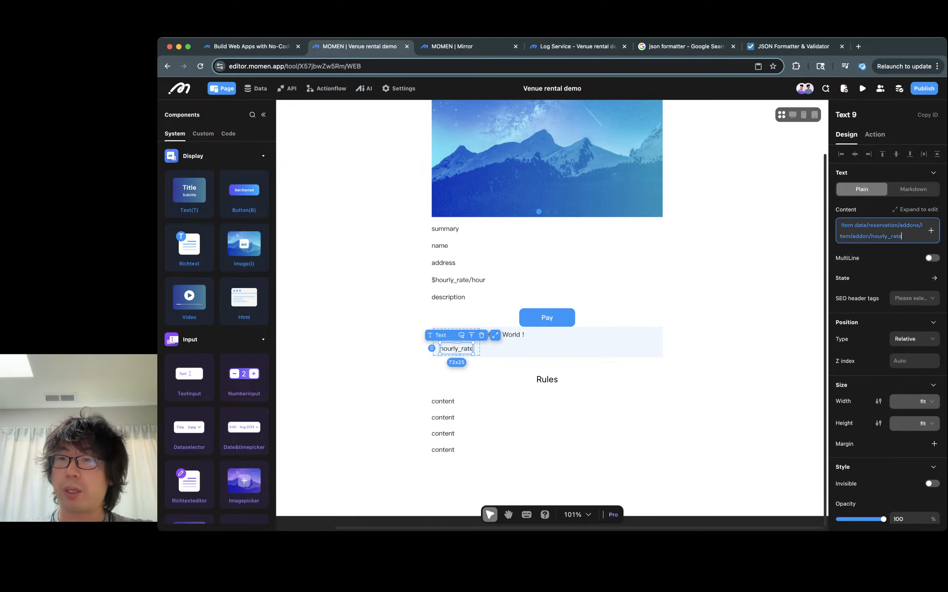
- Format the hourly rate text as $hourly_rate/hour by adding a dollar prefix and /hour suffix
text($)
text(/Hour)
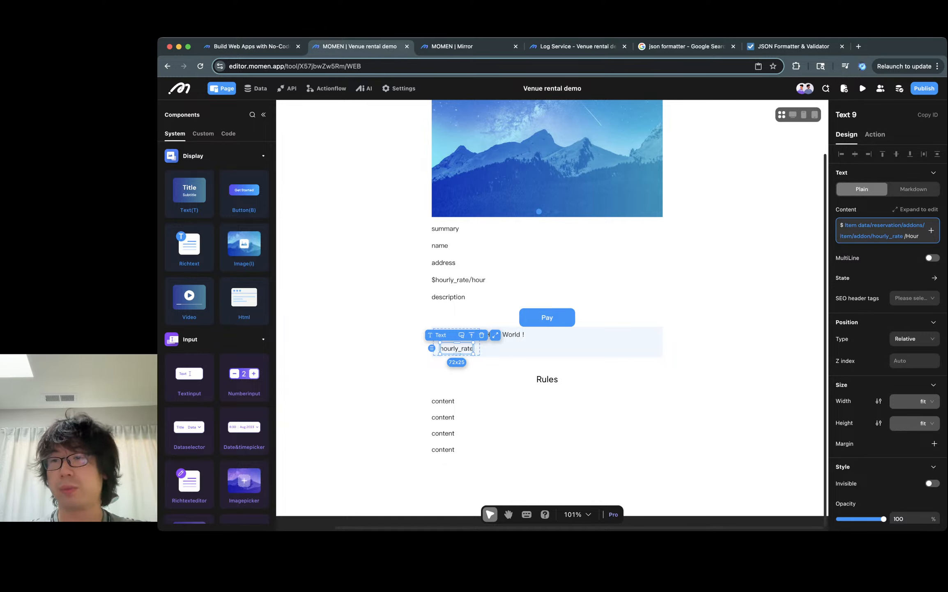
key(BackSpace)
key(BackSpace)
key(BackSpace)
key(BackSpace)
text(hour)
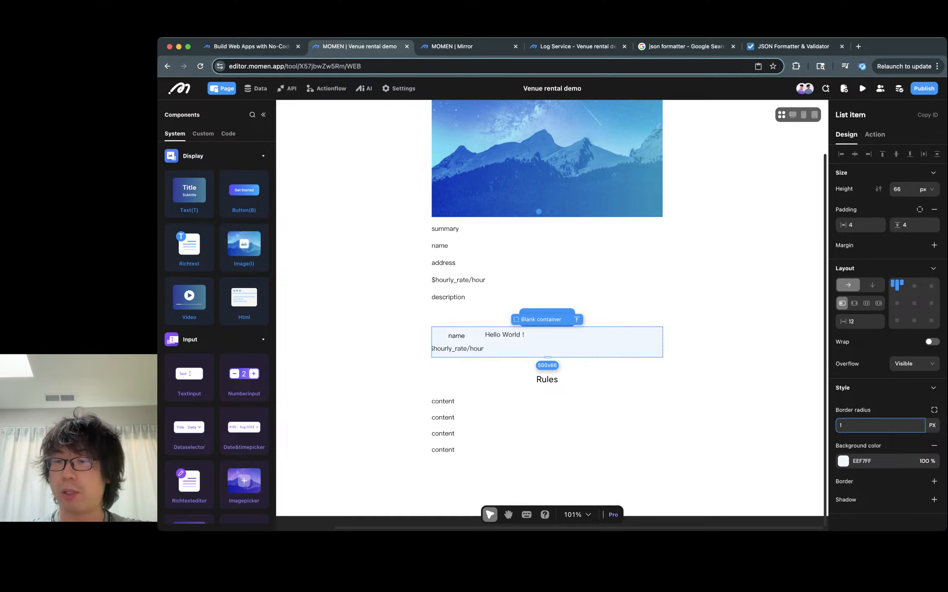
- Turn on MultiLine for the third text and bind its content to the addon's description field
click(504, 334)
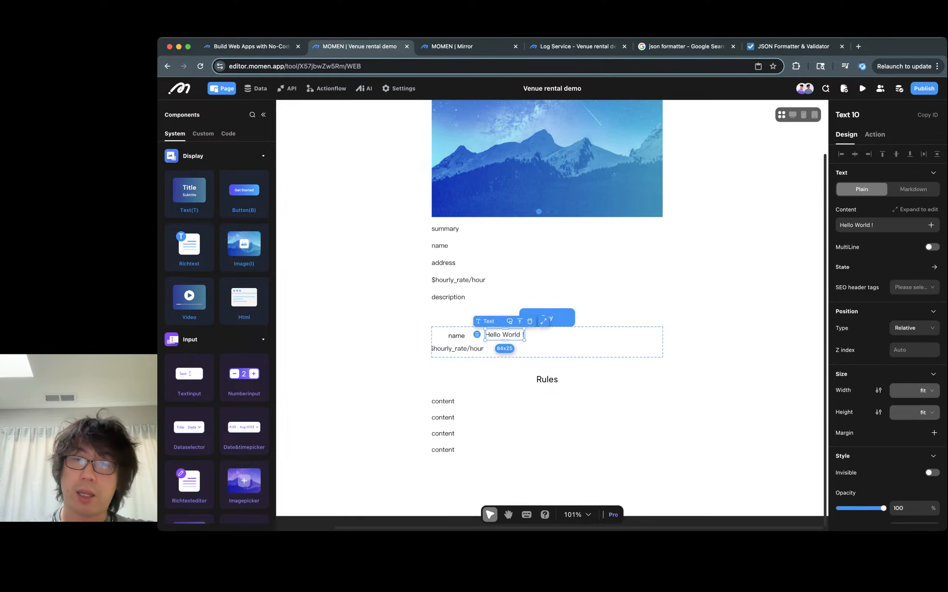
click(931, 246)
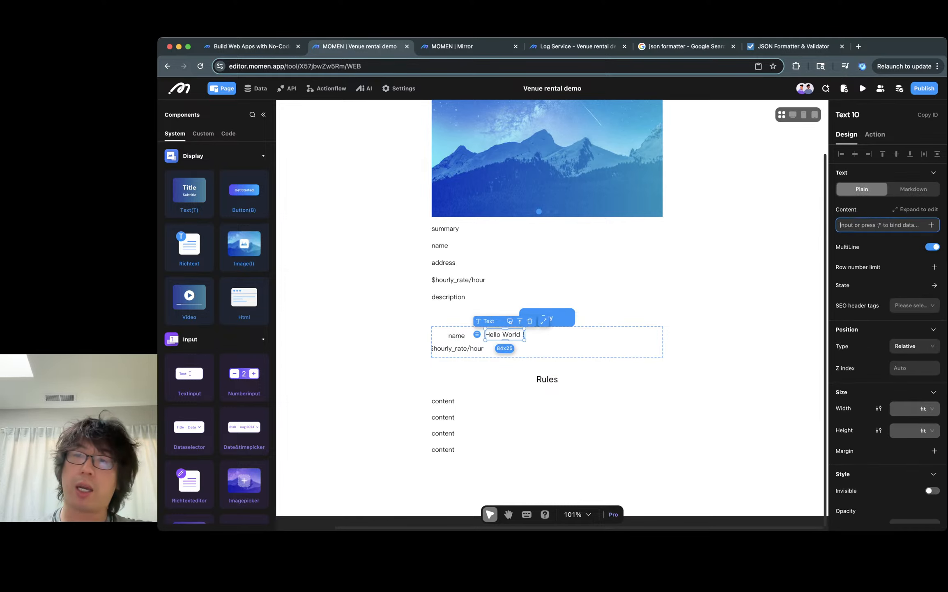
text(/)
key(Down)
key(Down)
key(Down)
key(Down)
key(Right)
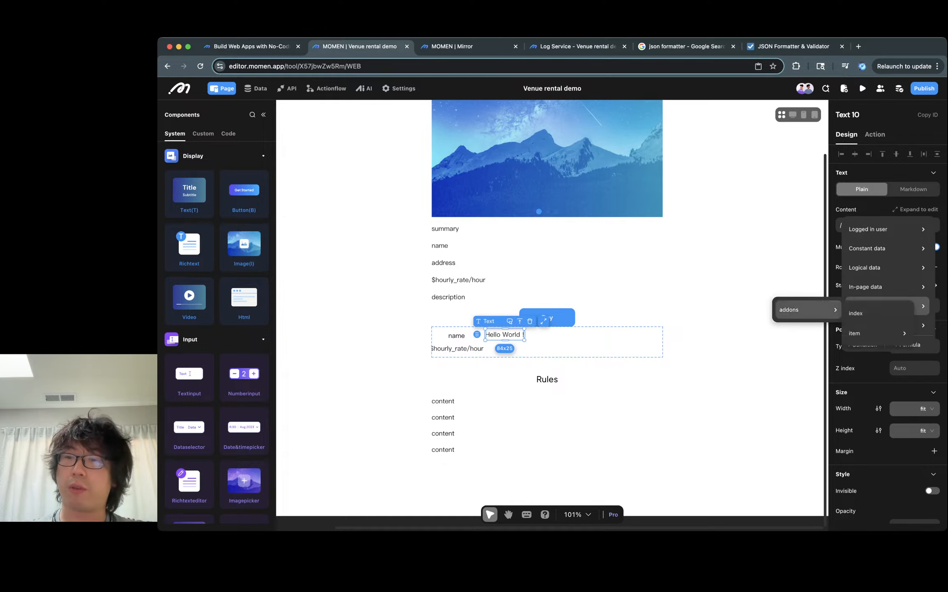
key(Down)
key(Right)
key(Up)
key(Right)
key(Up)
key(Up)
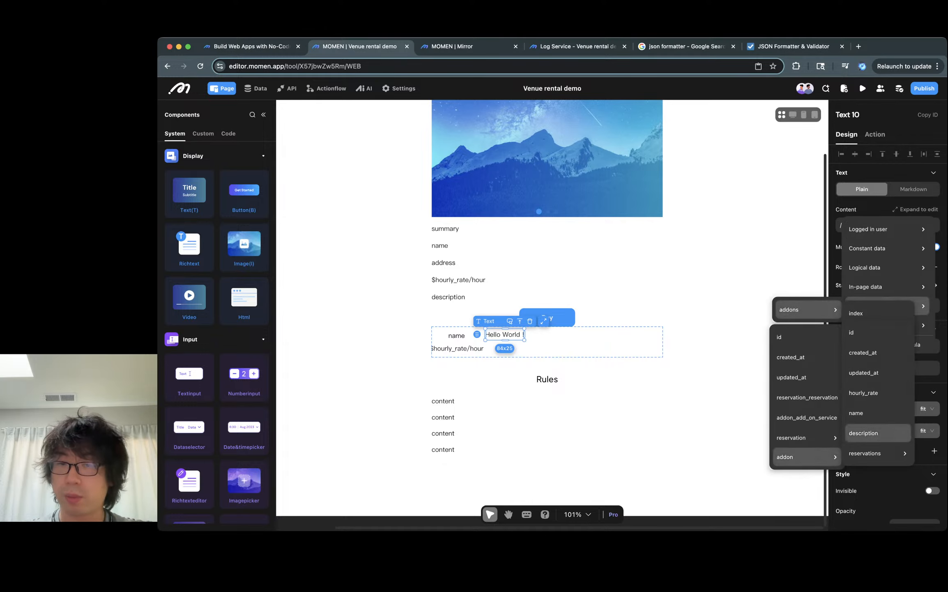
key(Return)
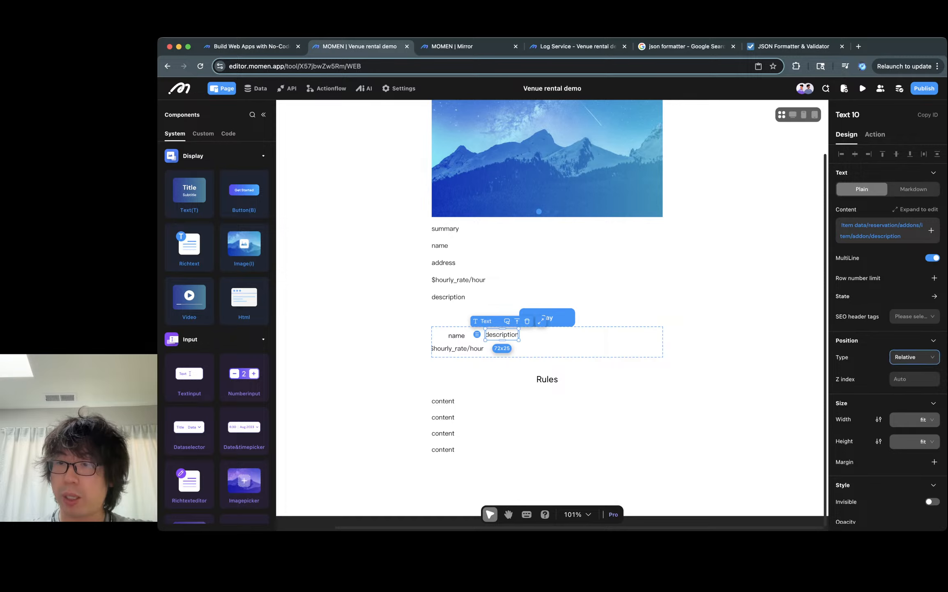
- Set the description text's width to 1 fr
click(930, 419)
key(Return)
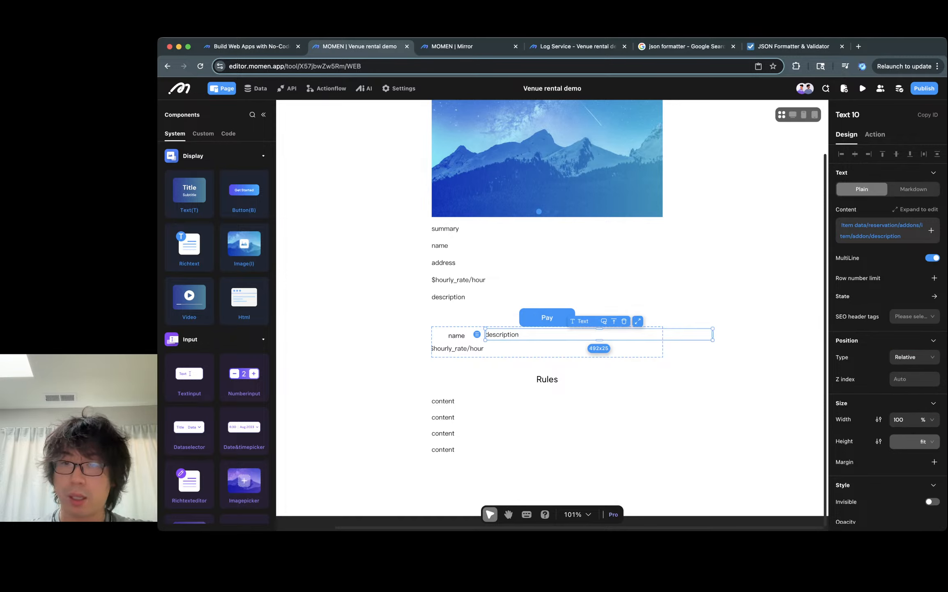
click(929, 419)
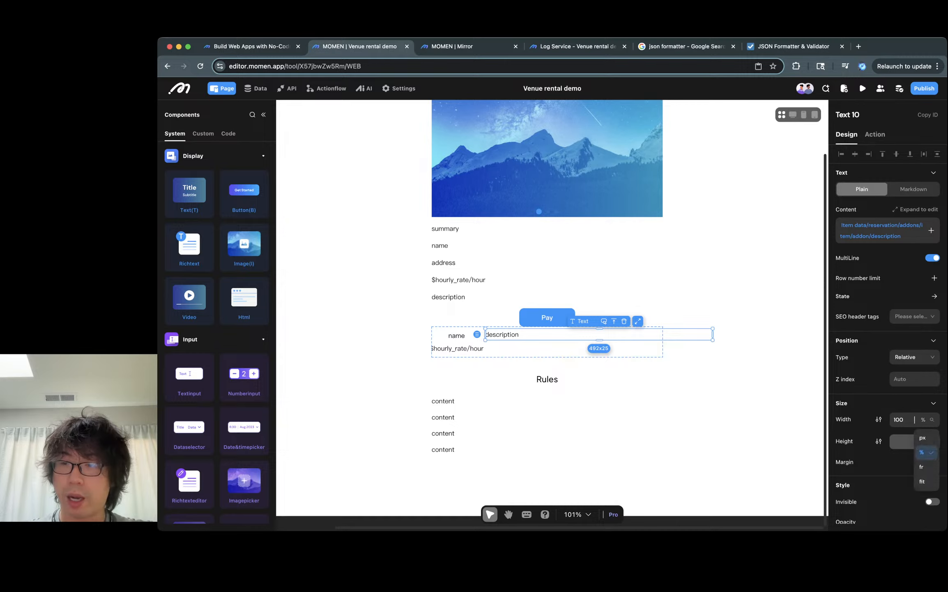
click(924, 467)
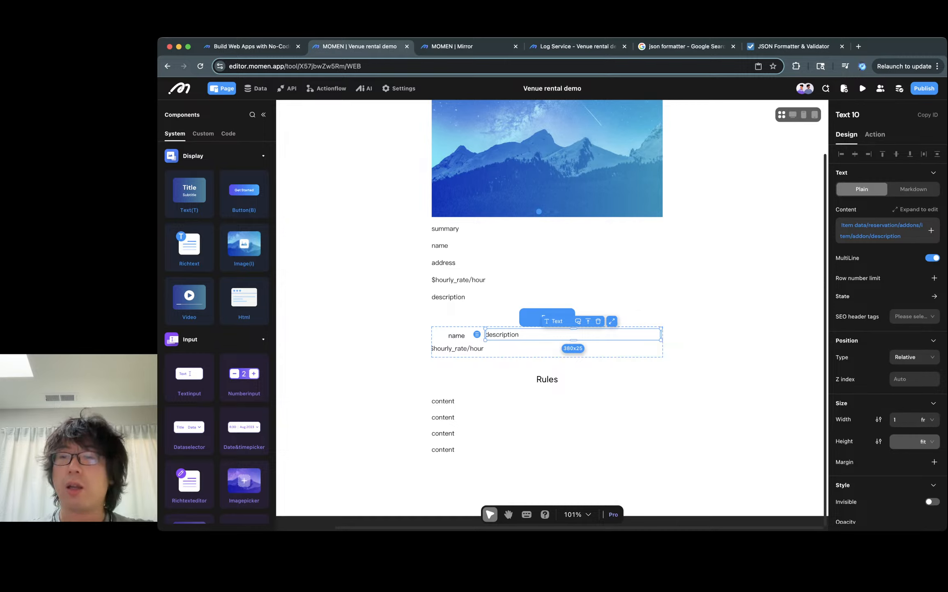
key(Escape)
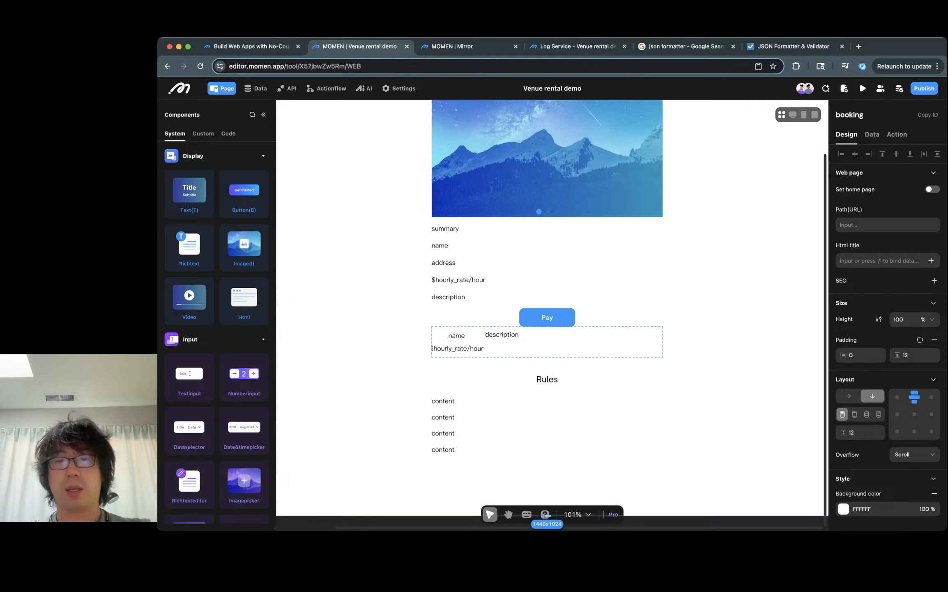
- Set the add-on list item's height to fit its content
click(502, 334)
click(588, 321)
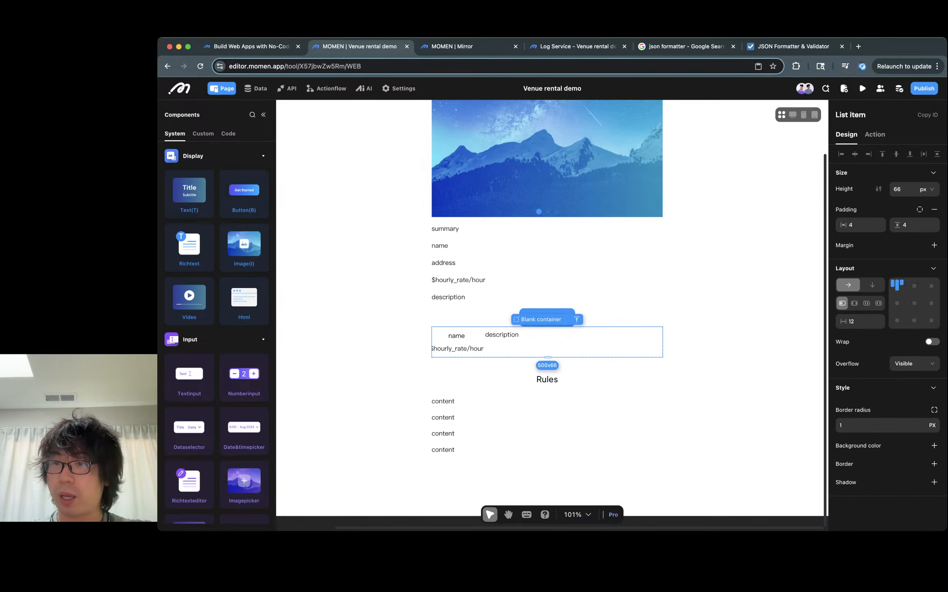
click(927, 189)
click(923, 236)
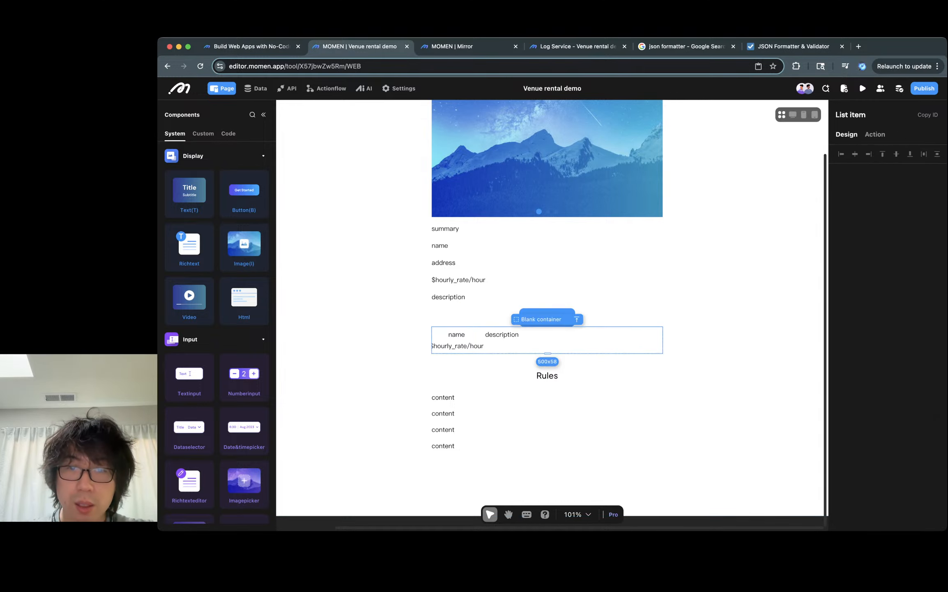
- Preview the booking page's add-on list in the Mirror tab and return to the editor
click(473, 334)
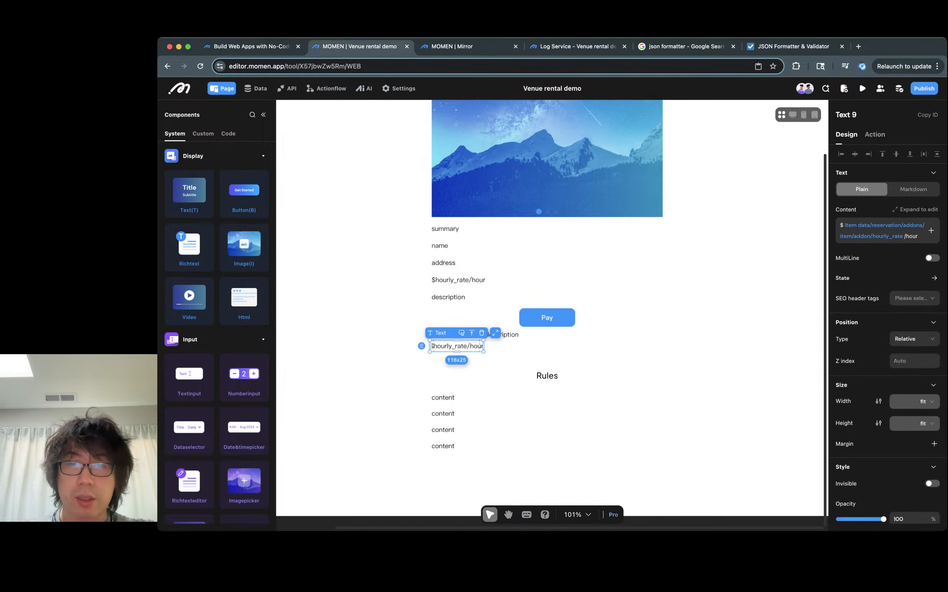
key(Escape)
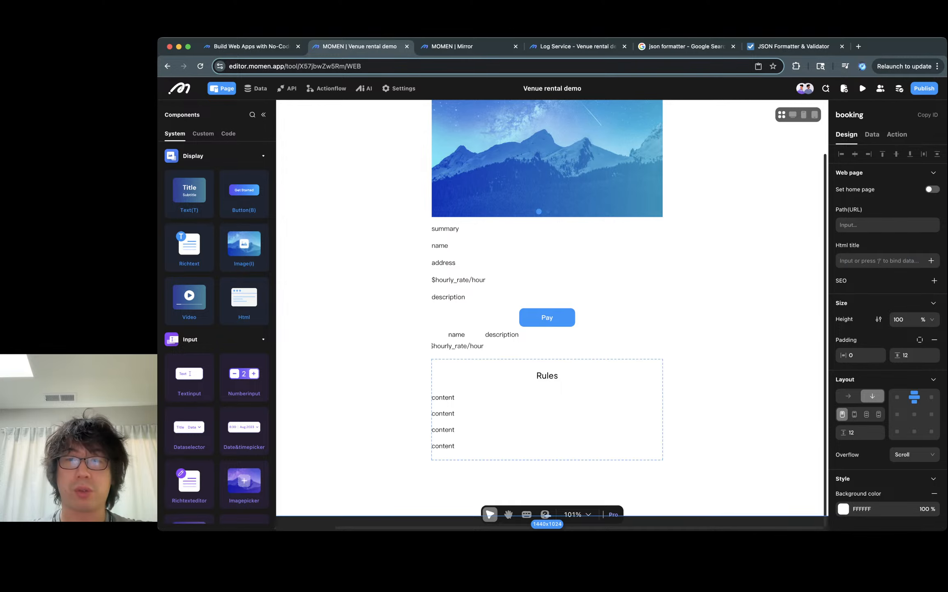
click(546, 338)
key(super+3)
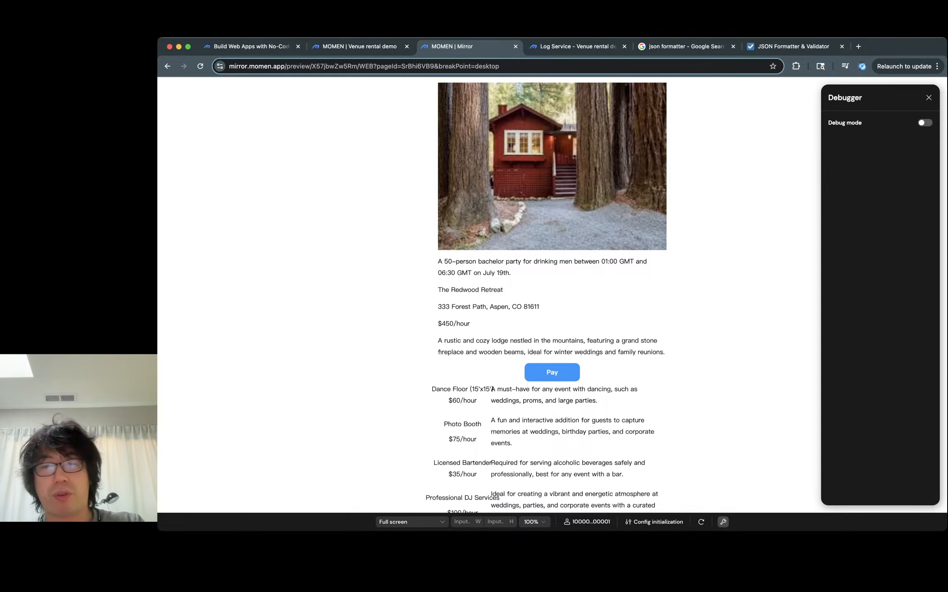
scroll(552, 294, down, 5)
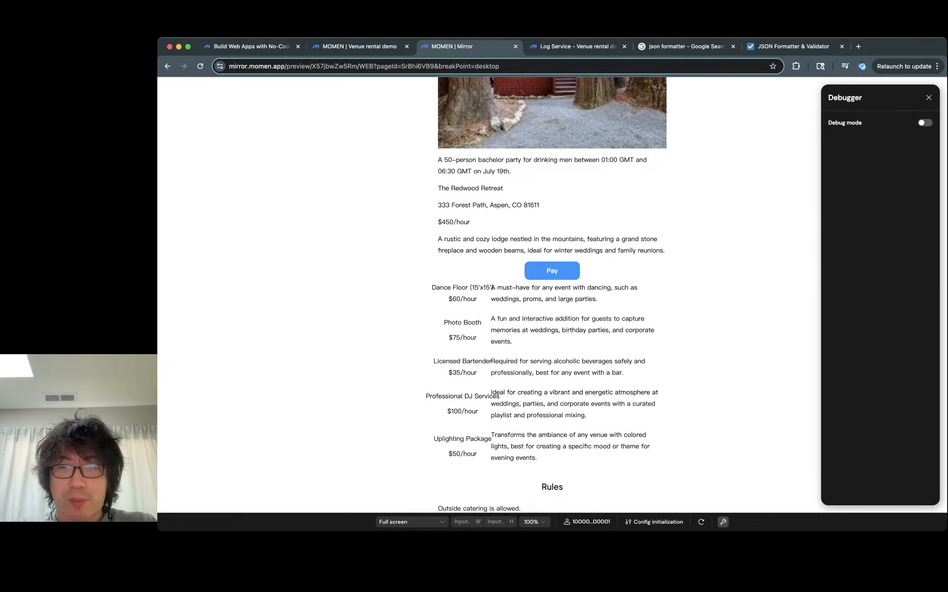
key(ctrl+shift+Tab)
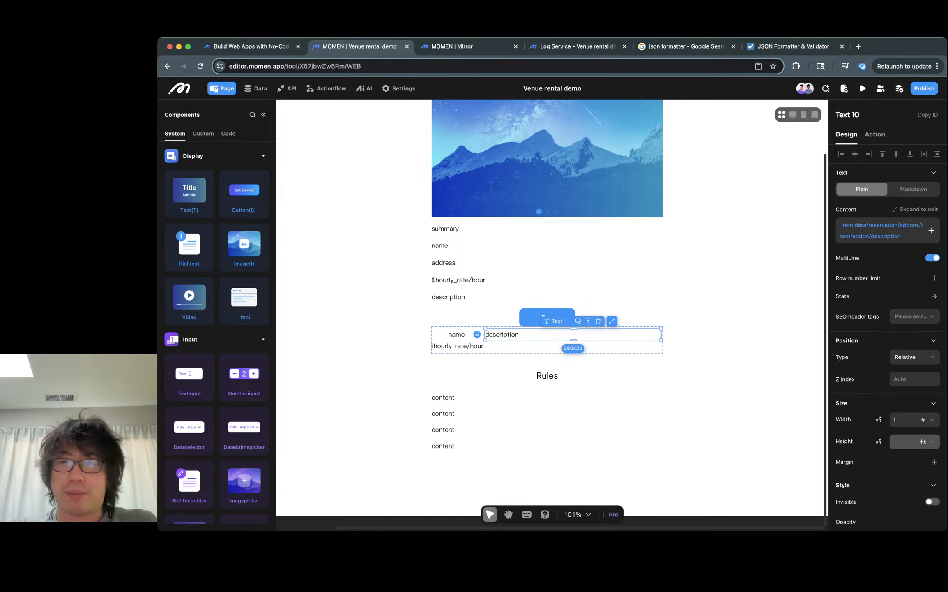
- Set the inner view holding name and rate to 150 px wide
click(431, 346)
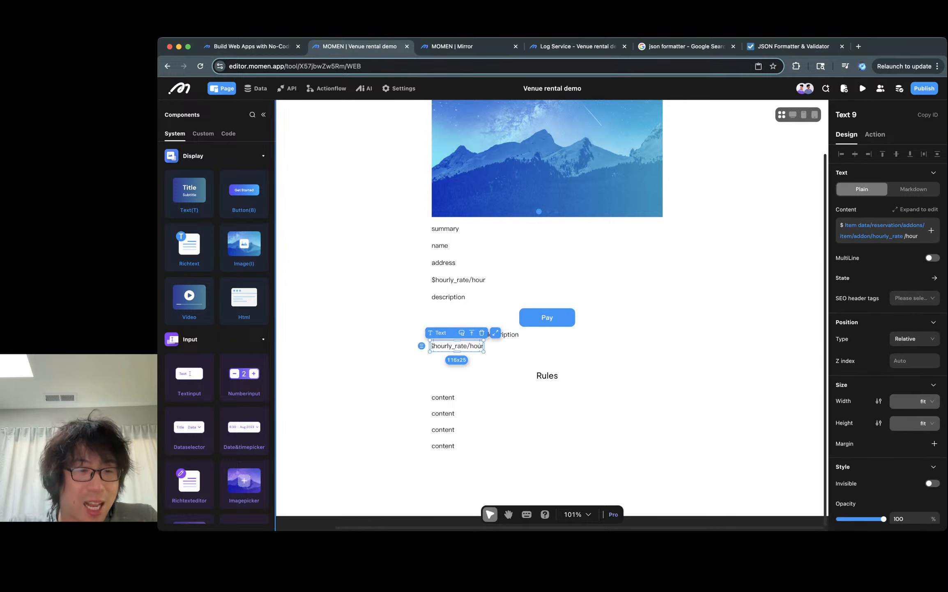
scroll(244, 431, down, 9)
click(471, 333)
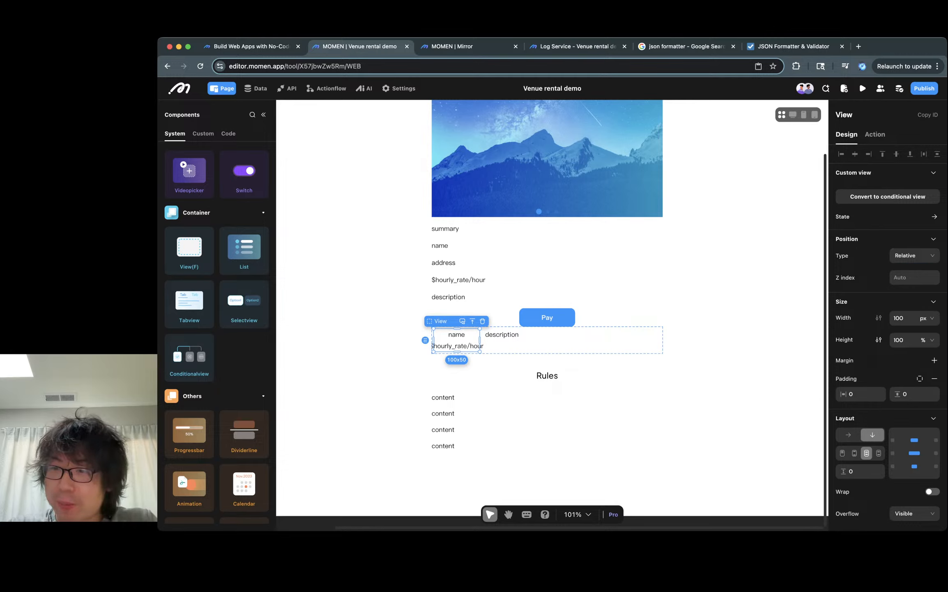
click(899, 318)
double_click(899, 318)
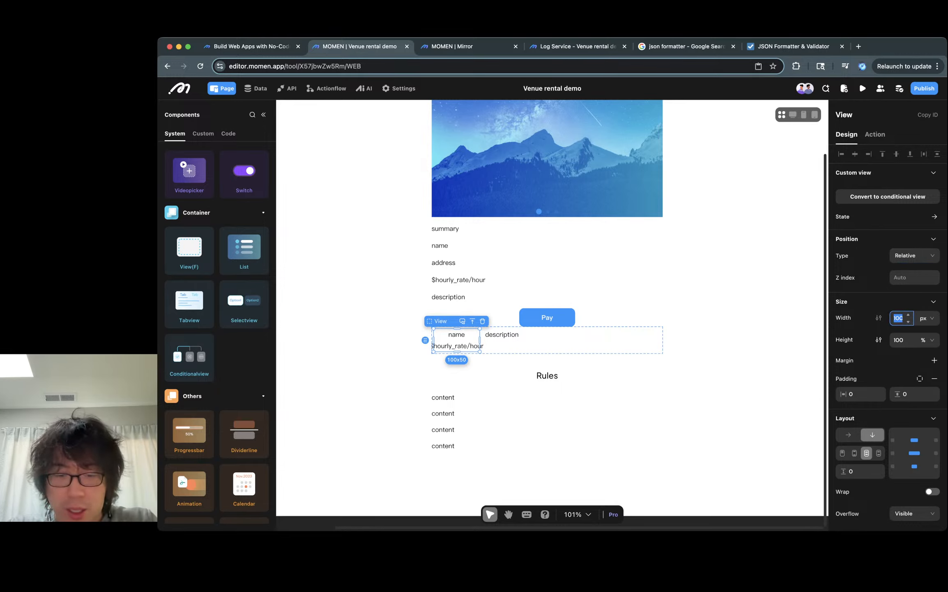
text(150)
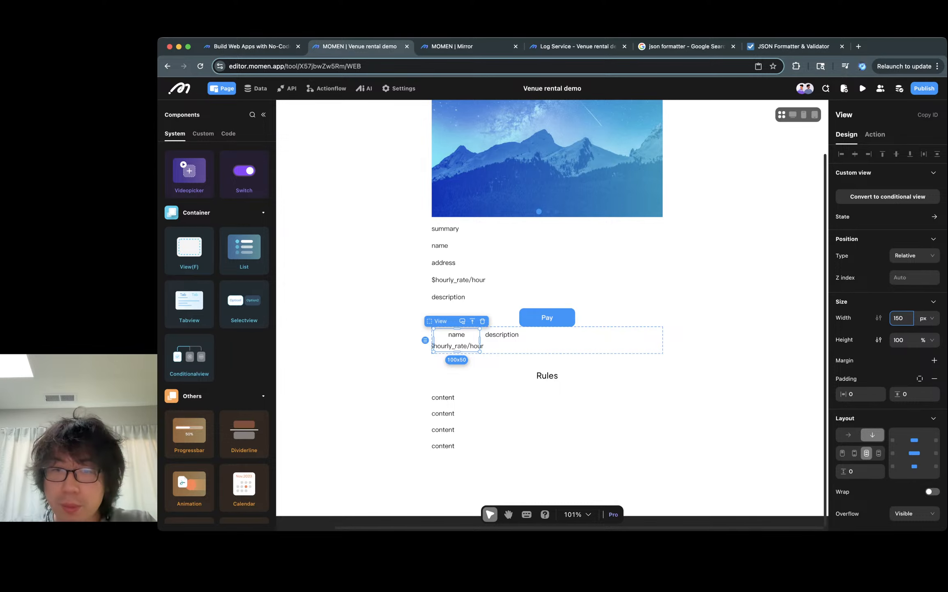
click(751, 411)
- Enable MultiLine on the add-on name text and set its width to 100 %
click(468, 334)
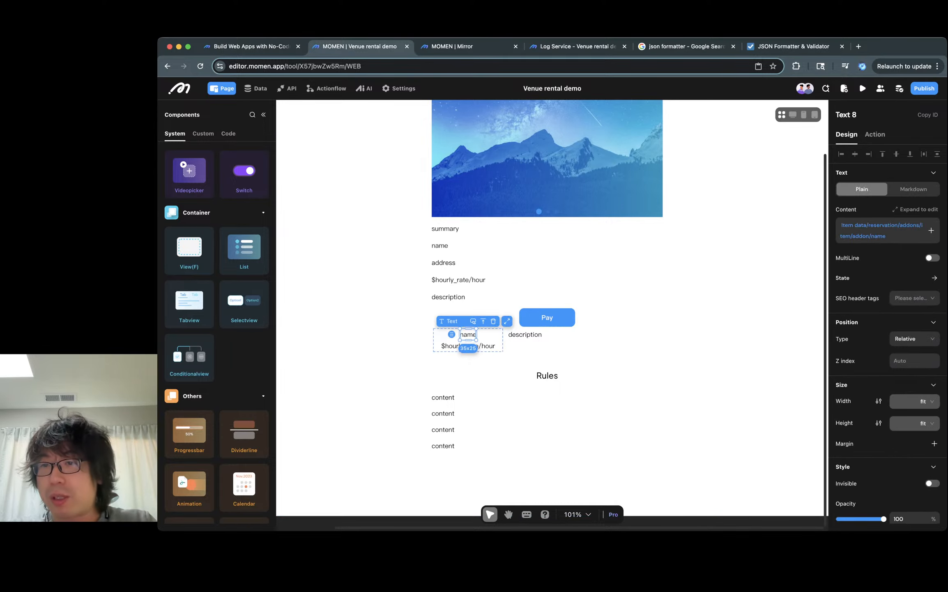
click(933, 258)
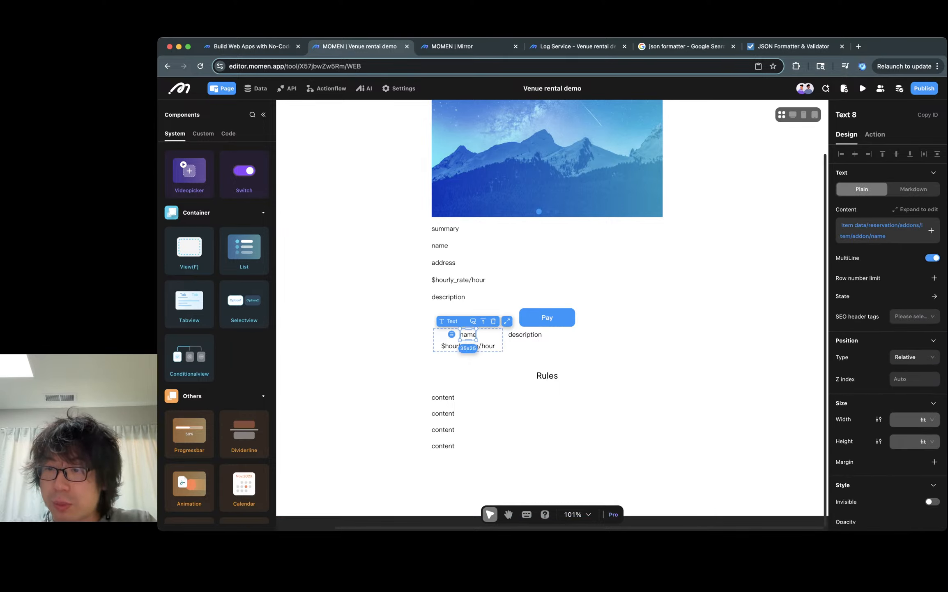
click(927, 419)
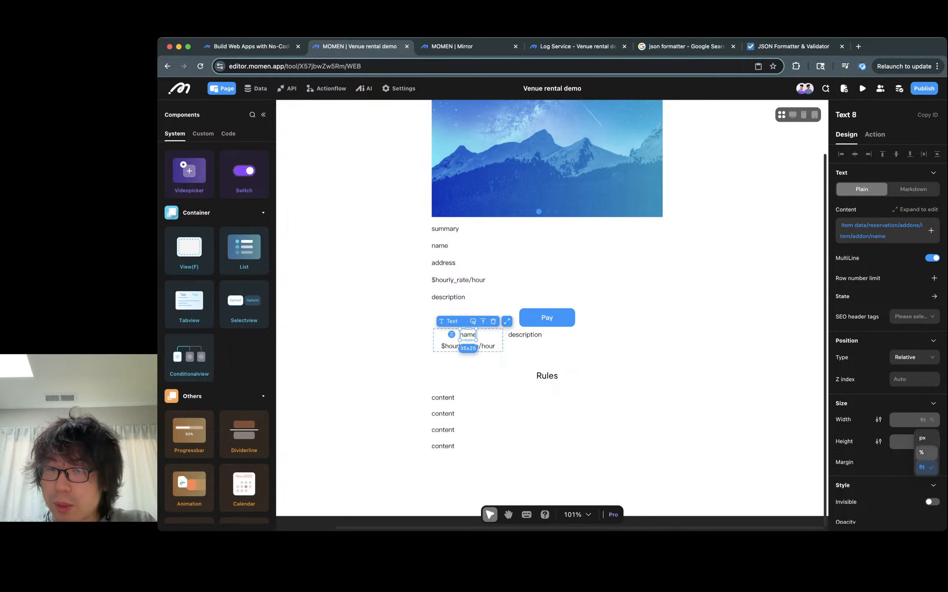
click(923, 452)
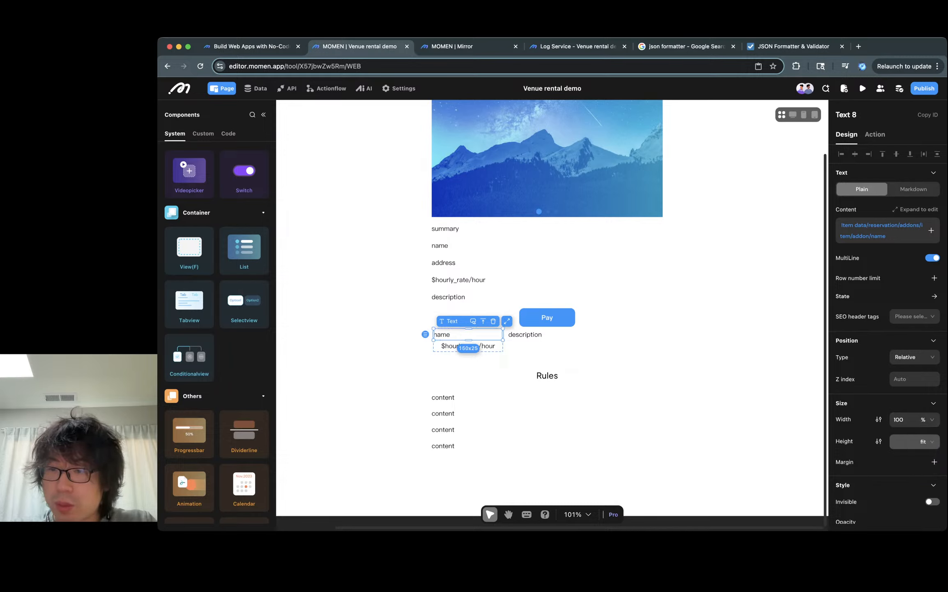
- Set the hourly rate text's width to 100 %
click(487, 346)
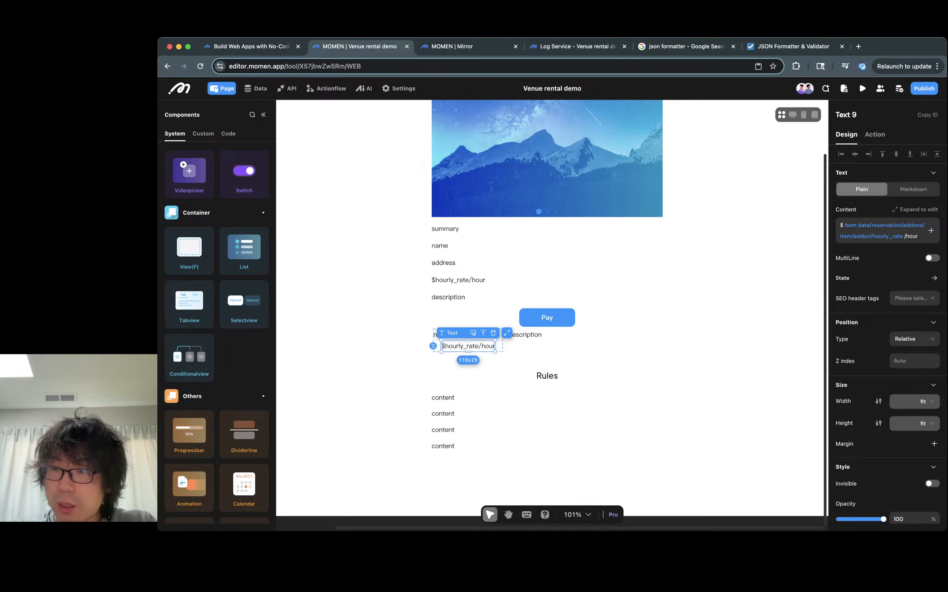
click(927, 401)
click(922, 452)
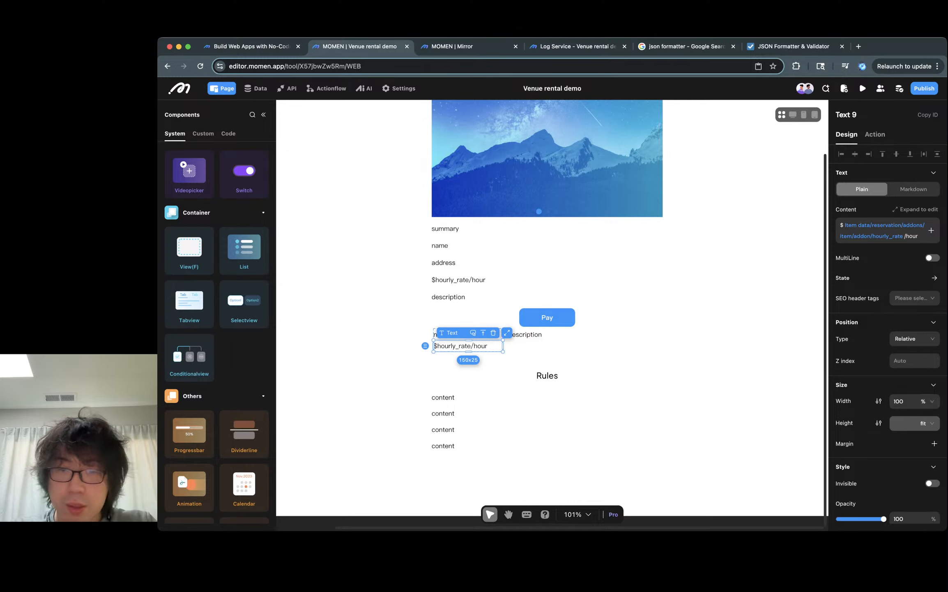
click(713, 337)
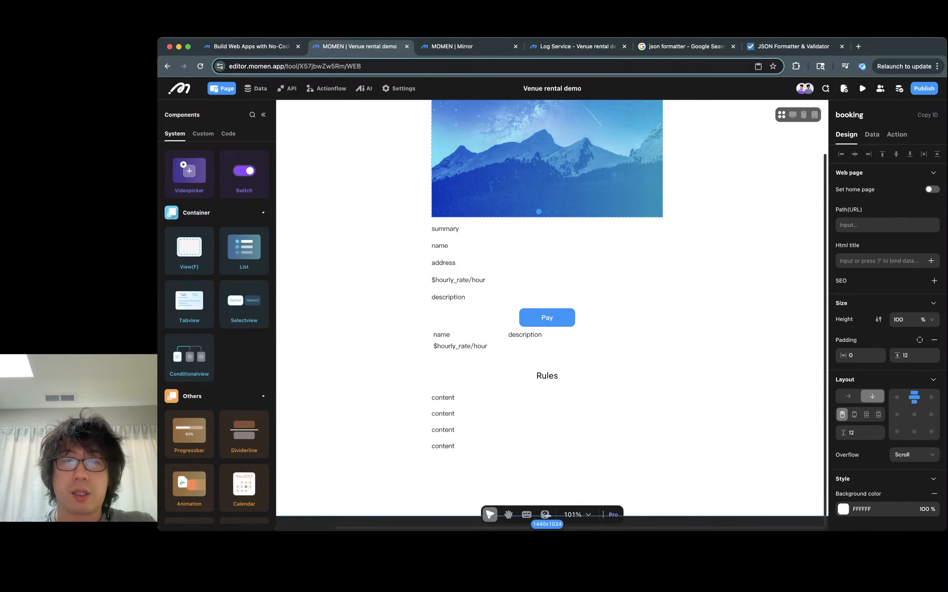
click(468, 335)
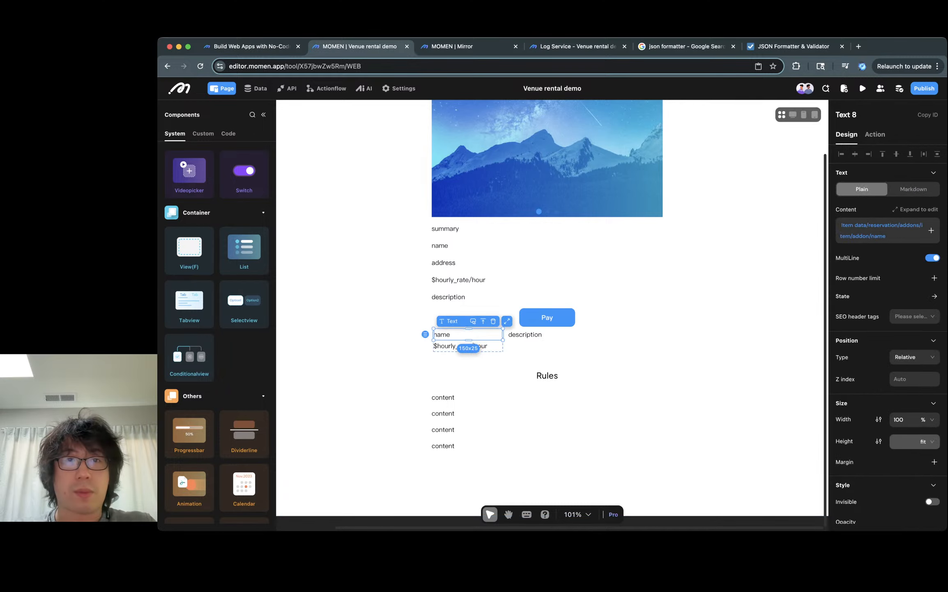
- Scroll through the booking page preview's add-on list and compare it with the list item in the editor
key(ctrl+Tab)
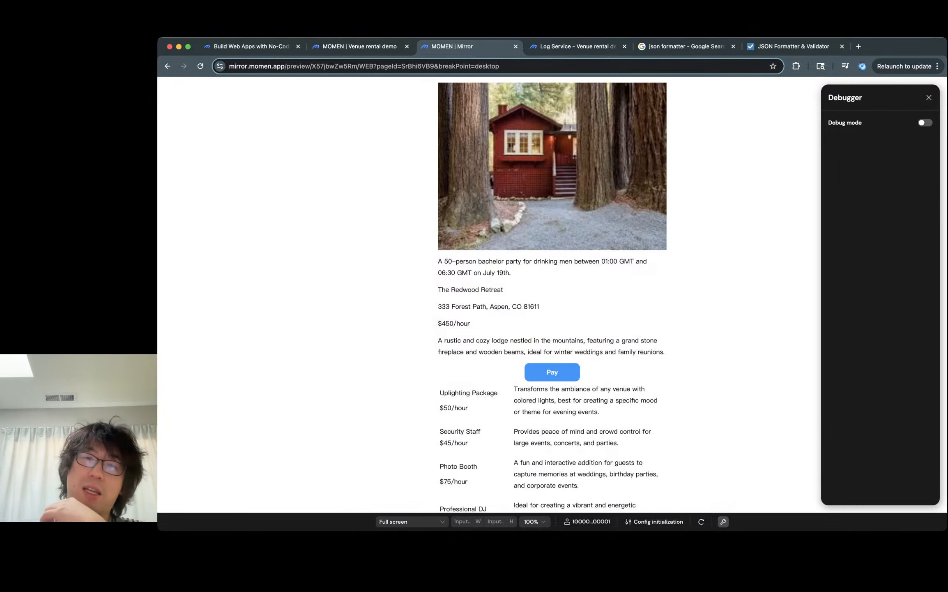
scroll(552, 294, down, 2)
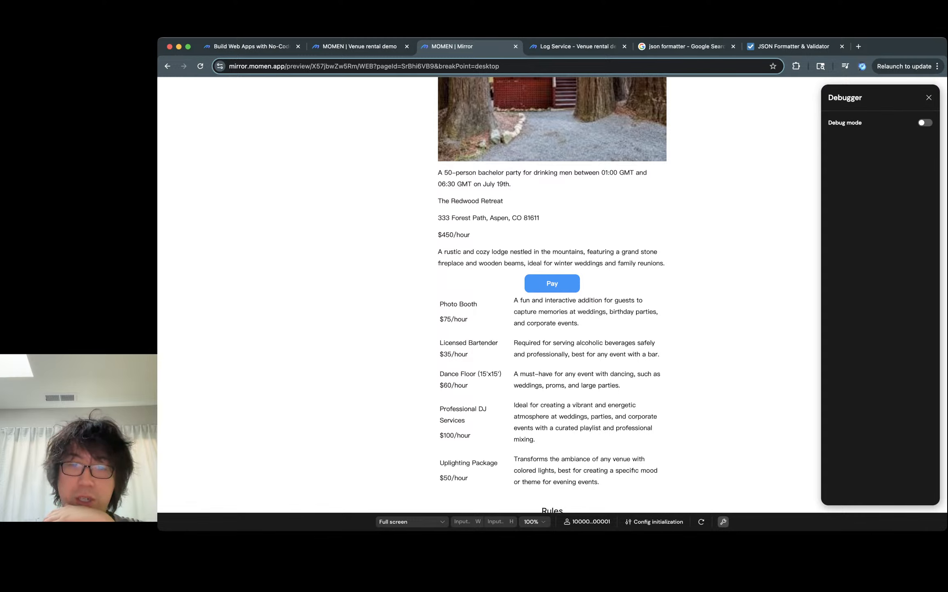
scroll(552, 294, down, 2)
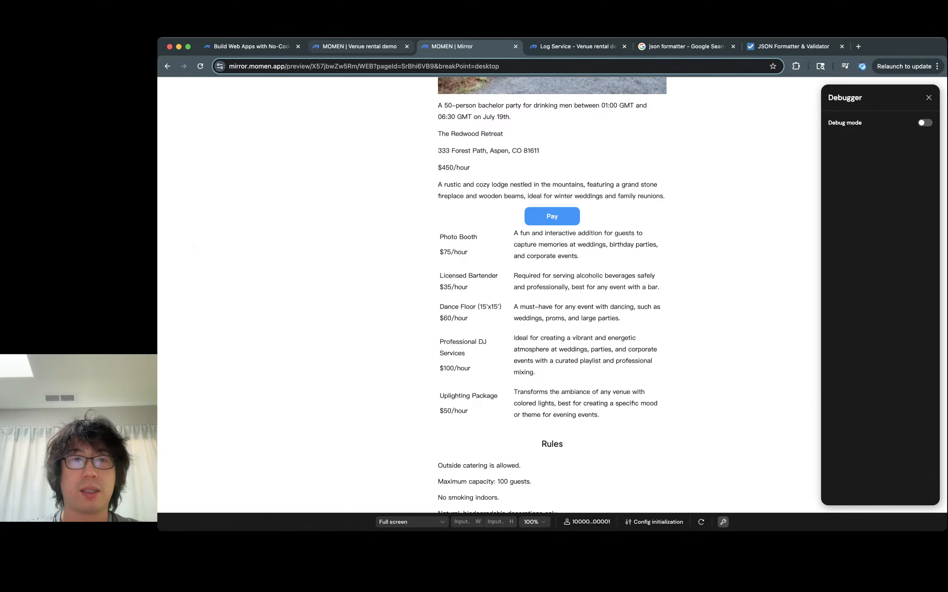
click(360, 46)
click(719, 341)
click(595, 343)
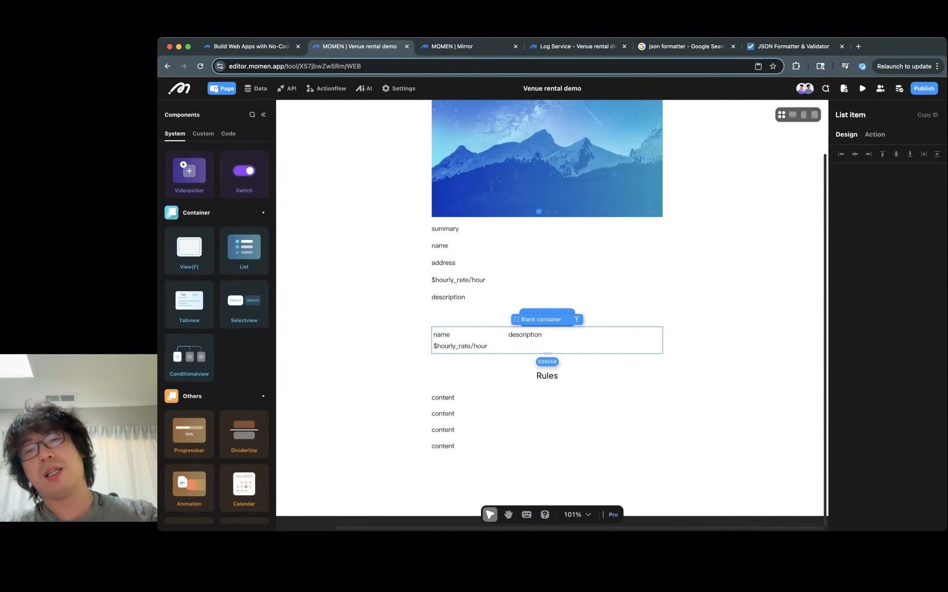
- Inspect the venue and add-on hourly rates and event times shown in the booking page preview
click(464, 47)
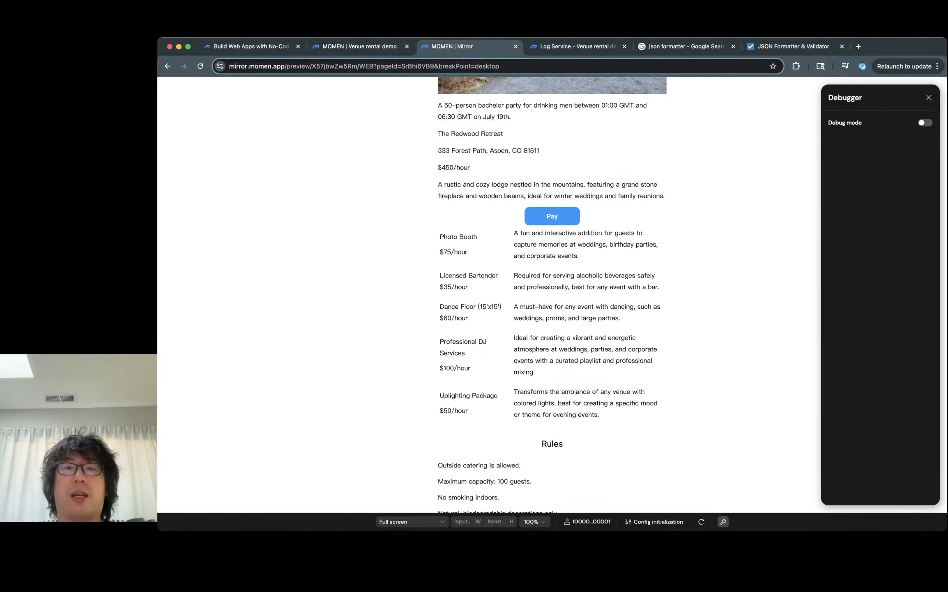
scroll(552, 287, up, 3)
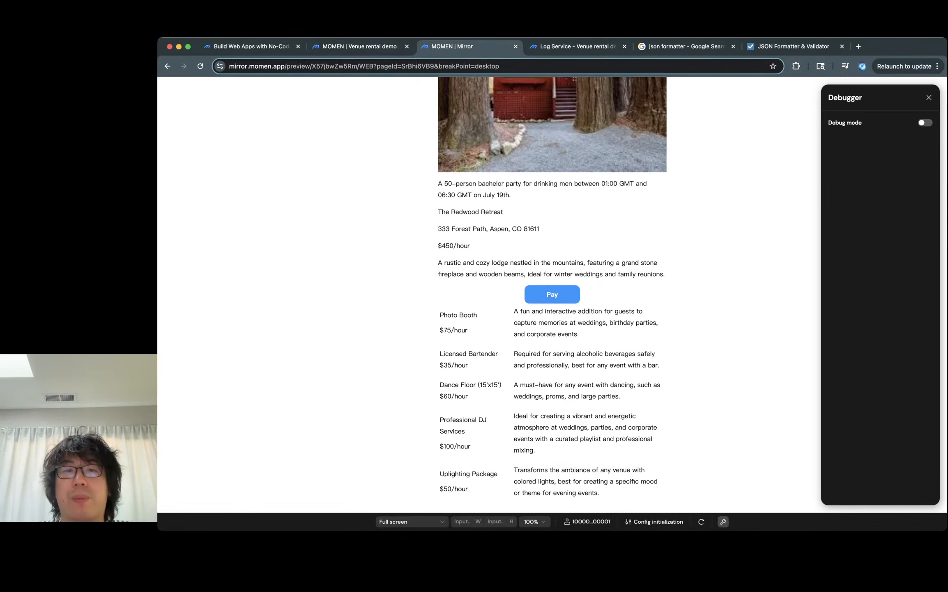
double_click(448, 246)
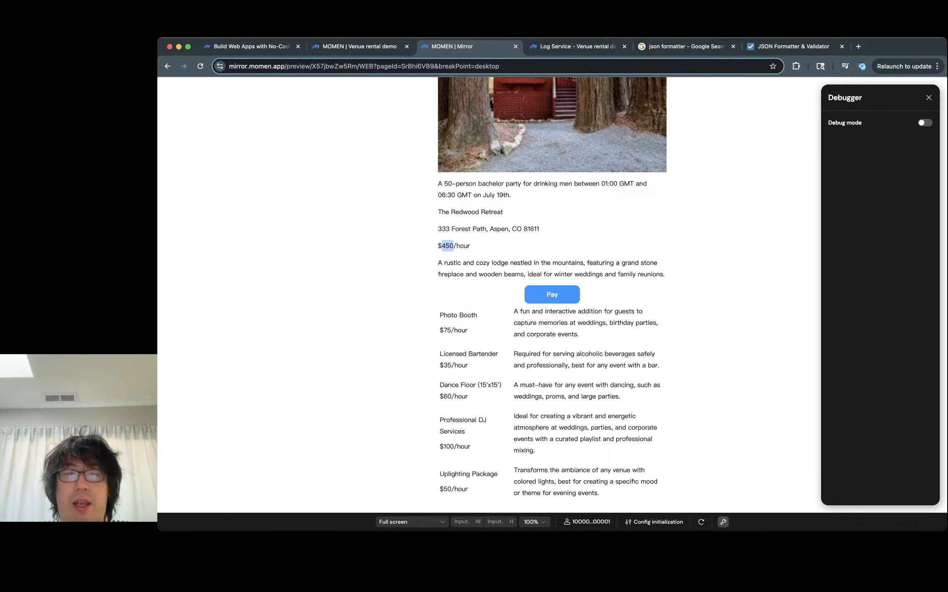
scroll(552, 287, down, 2)
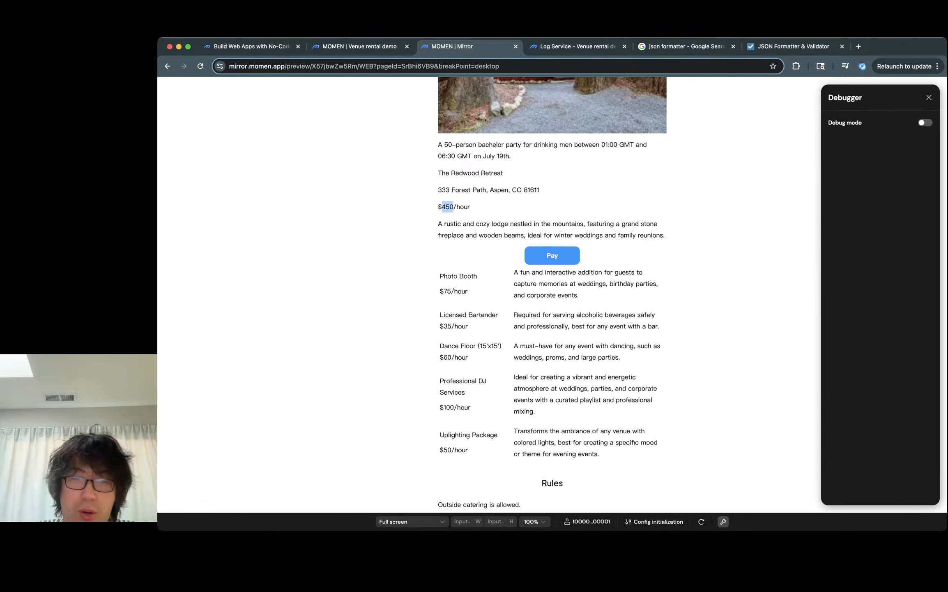
double_click(448, 326)
click(448, 327)
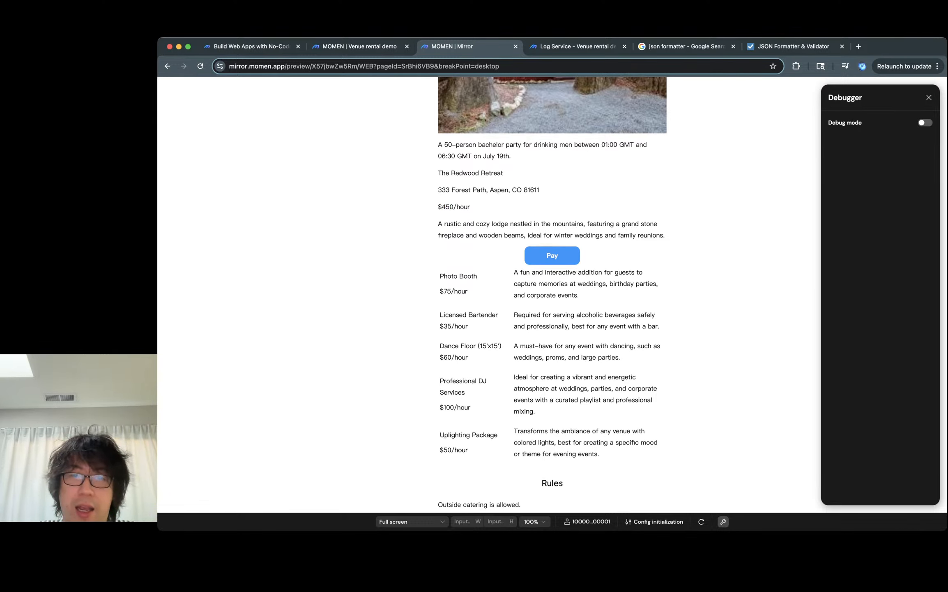
double_click(448, 357)
double_click(448, 407)
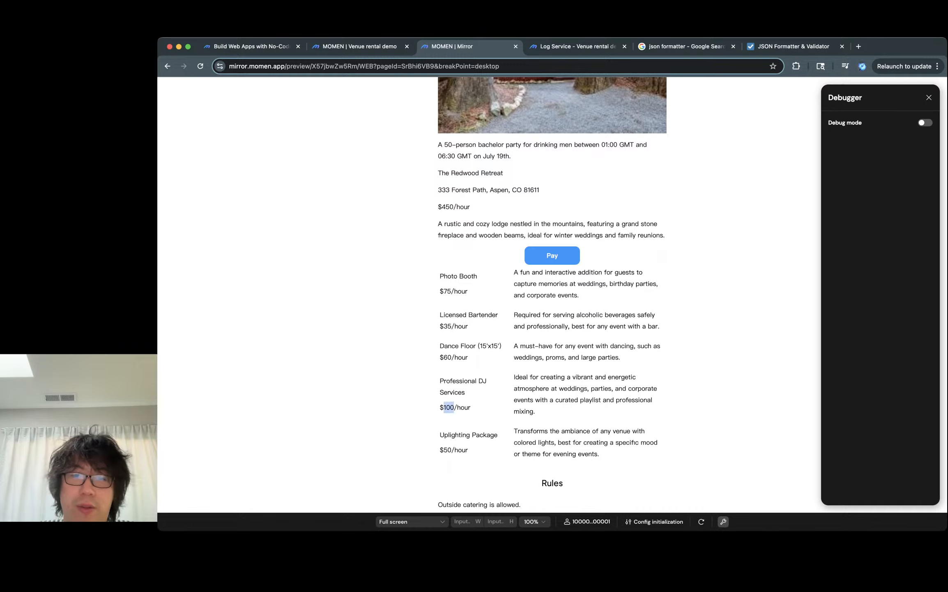
double_click(447, 450)
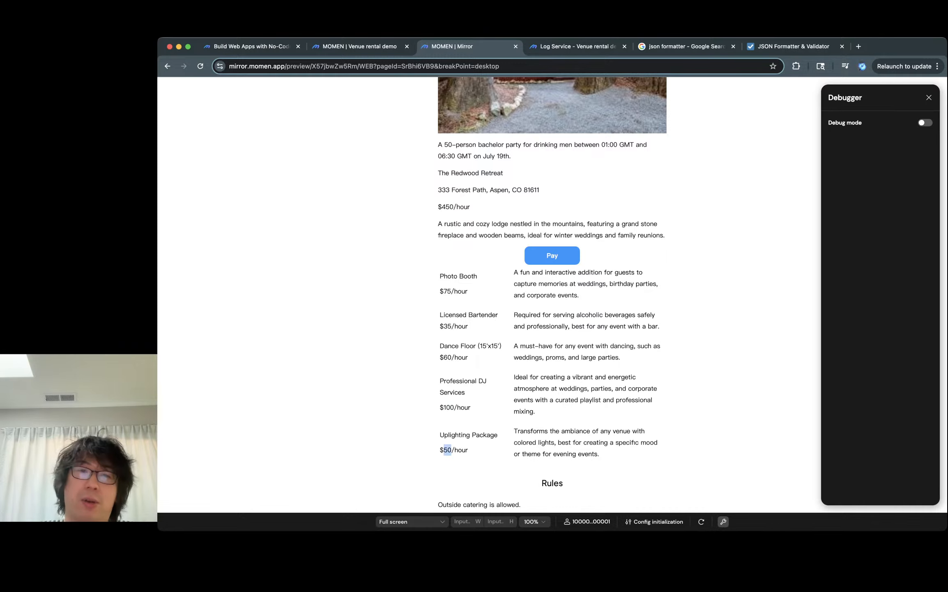
drag(456, 207, 443, 207)
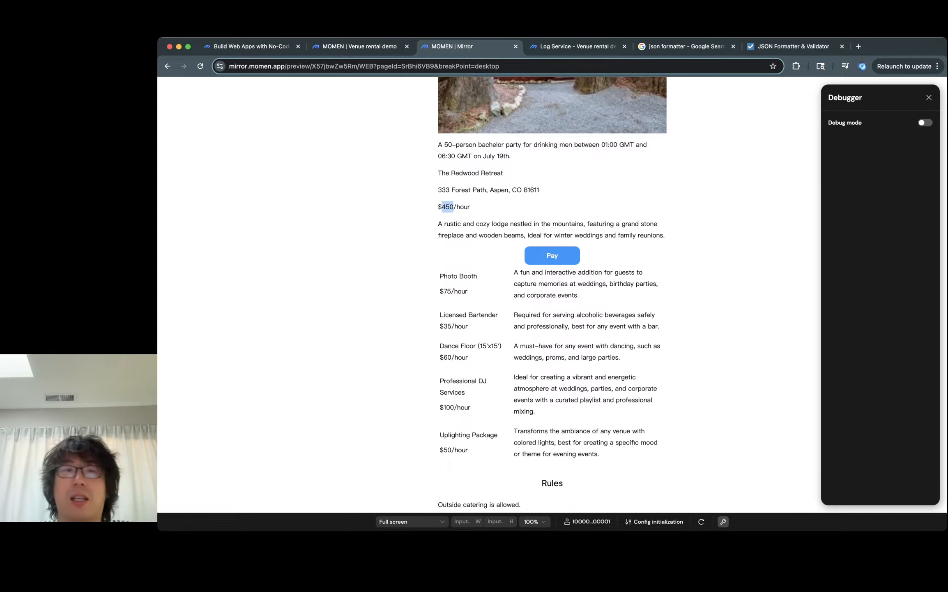
click(443, 206)
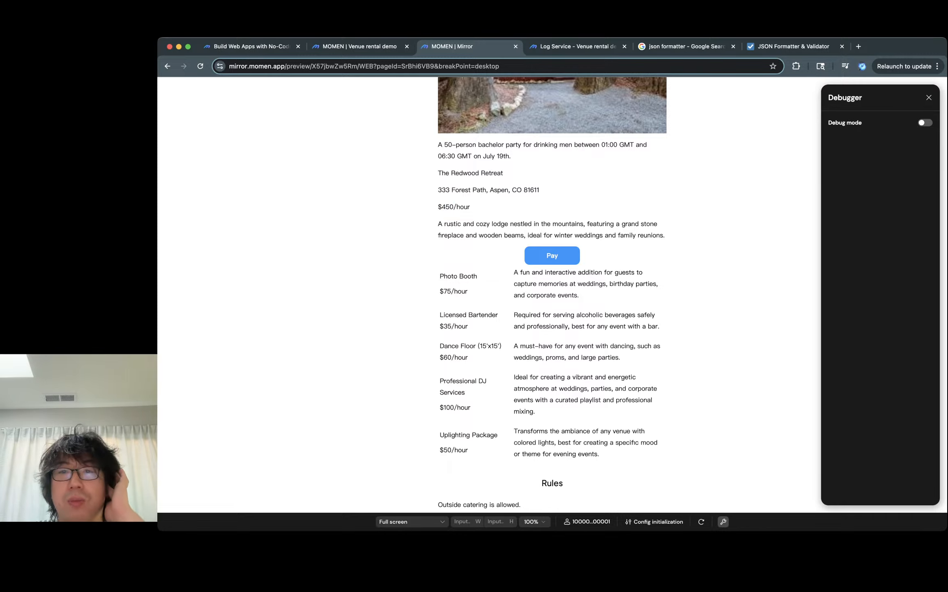
drag(618, 145, 602, 145)
double_click(446, 156)
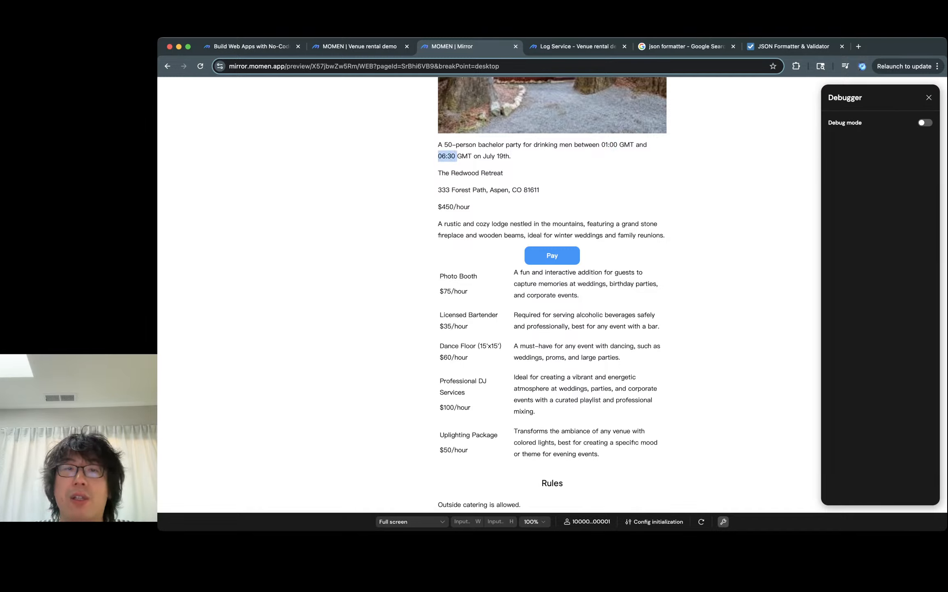
click(447, 157)
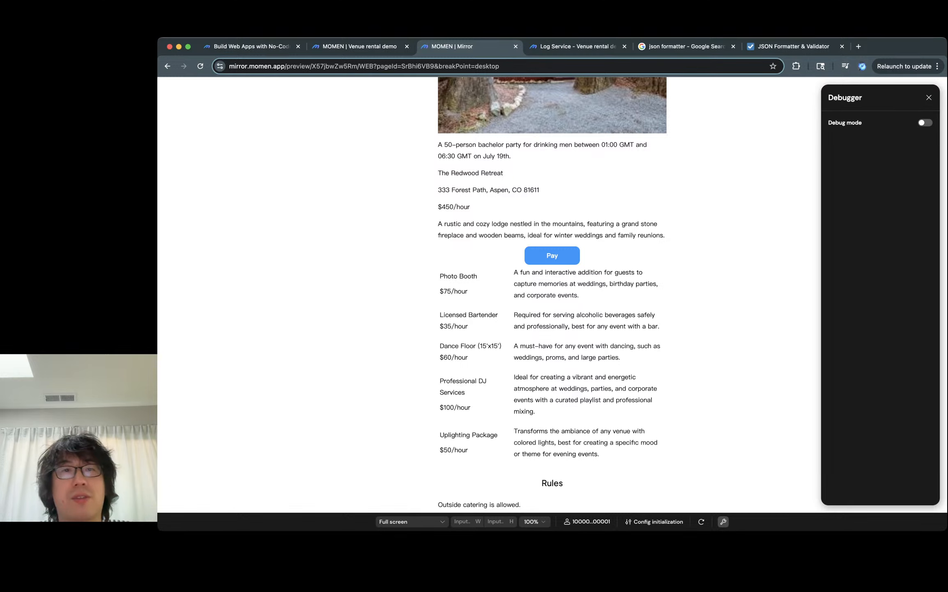
scroll(552, 288, down, 2)
scroll(552, 287, up, 5)
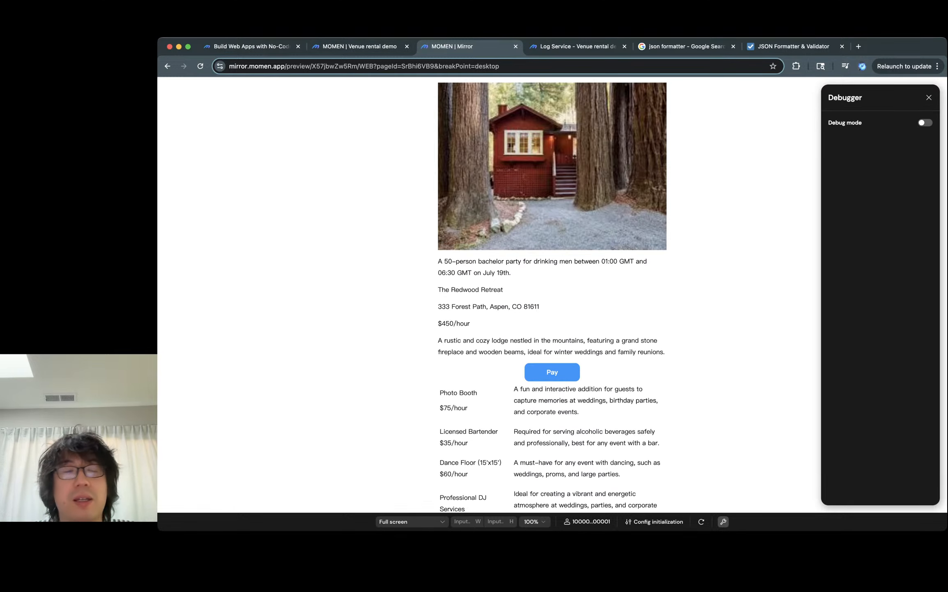
- Examine the rule list's header and the Rules heading in the editor and the preview
key(ctrl+shift+Tab)
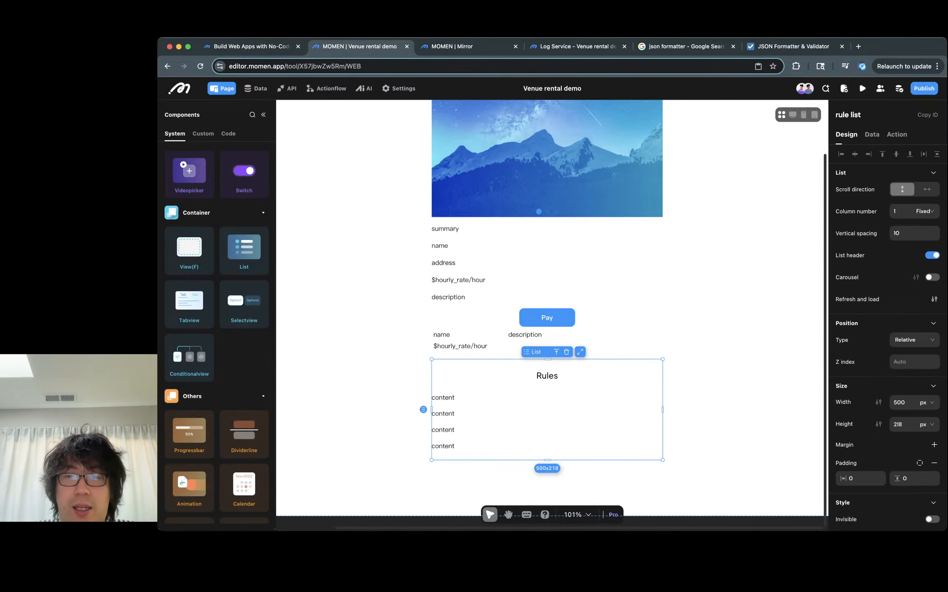
click(547, 375)
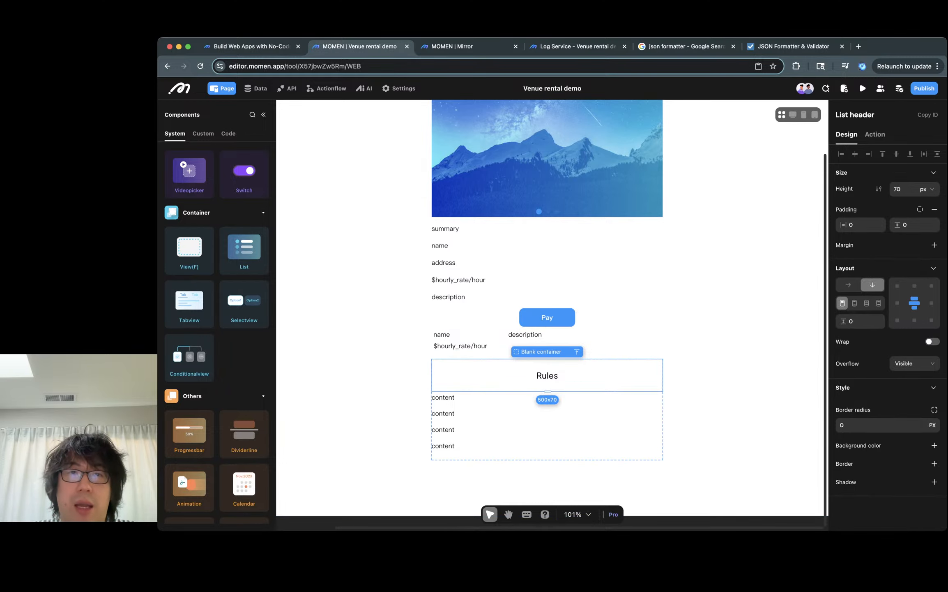
key(ctrl+Tab)
scroll(552, 295, down, 5)
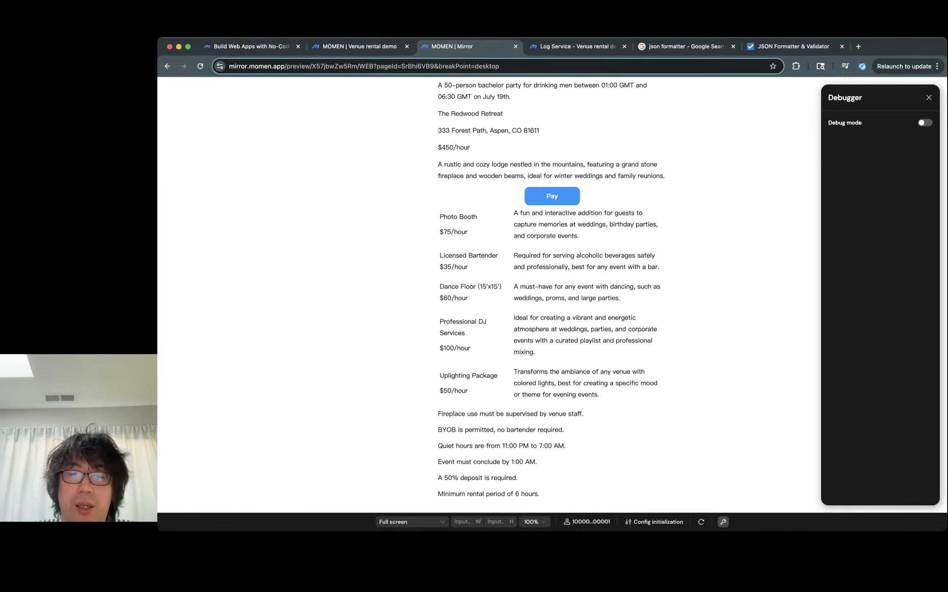
scroll(526, 452, down, 3)
scroll(526, 452, up, 3)
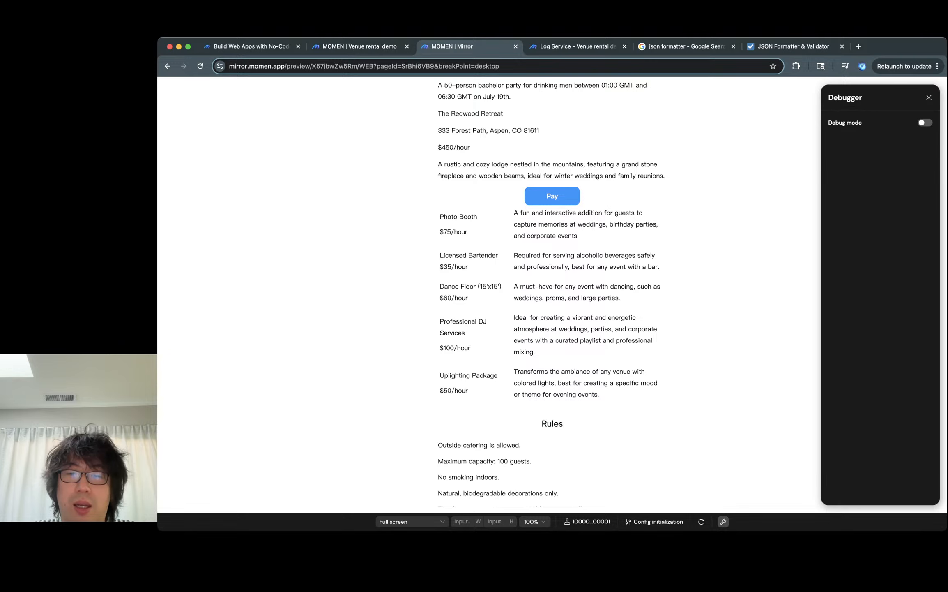
double_click(553, 423)
double_click(552, 423)
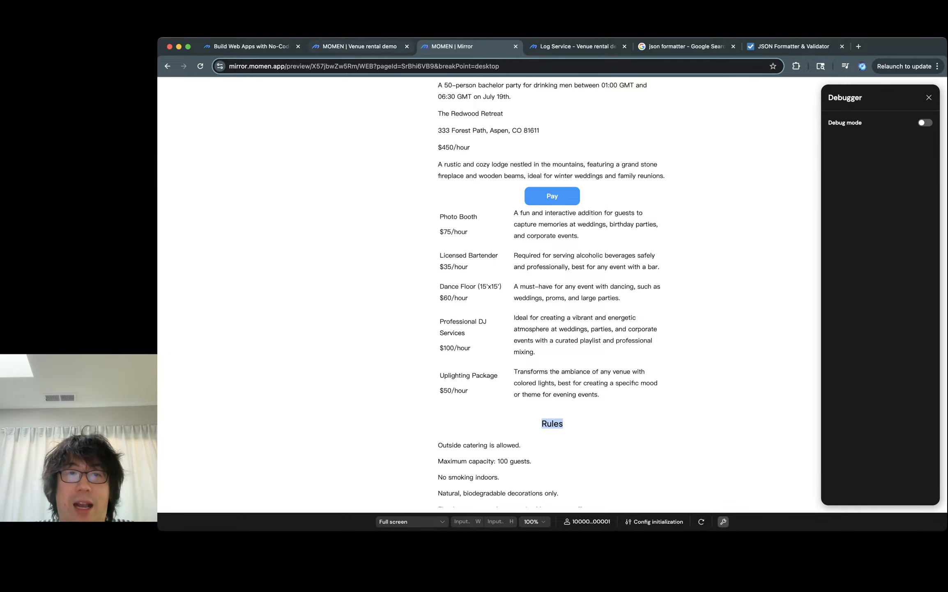
- Cut the Rules heading text out of the rule list's header
click(361, 46)
click(548, 375)
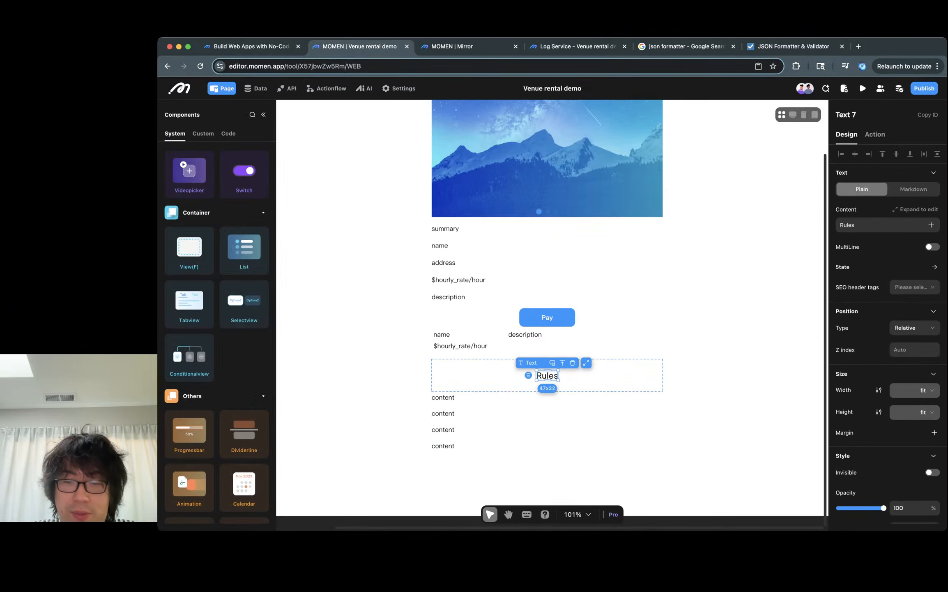
key(super+x)
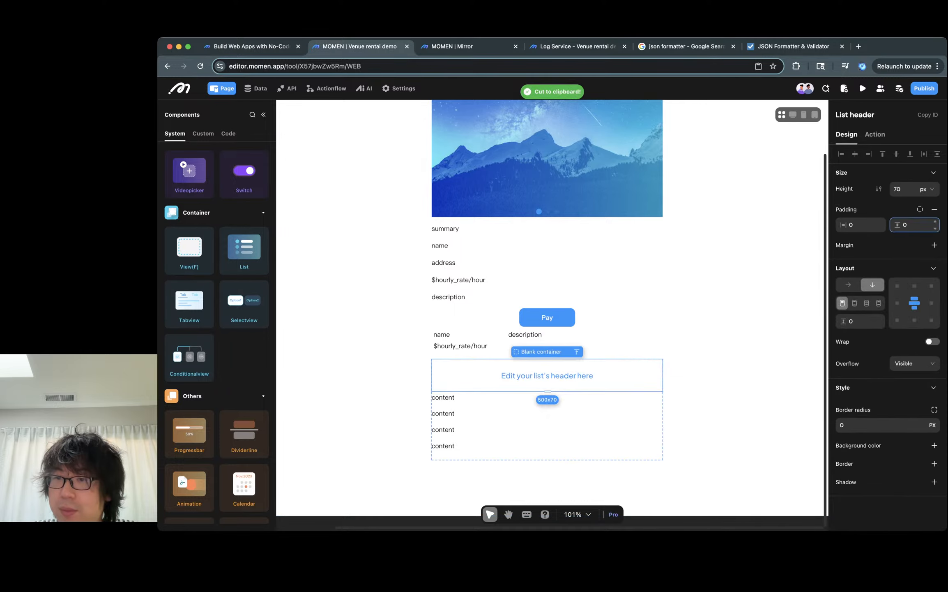
- Disable the rule list's header and paste the Rules heading onto the page just above the rule list
click(577, 352)
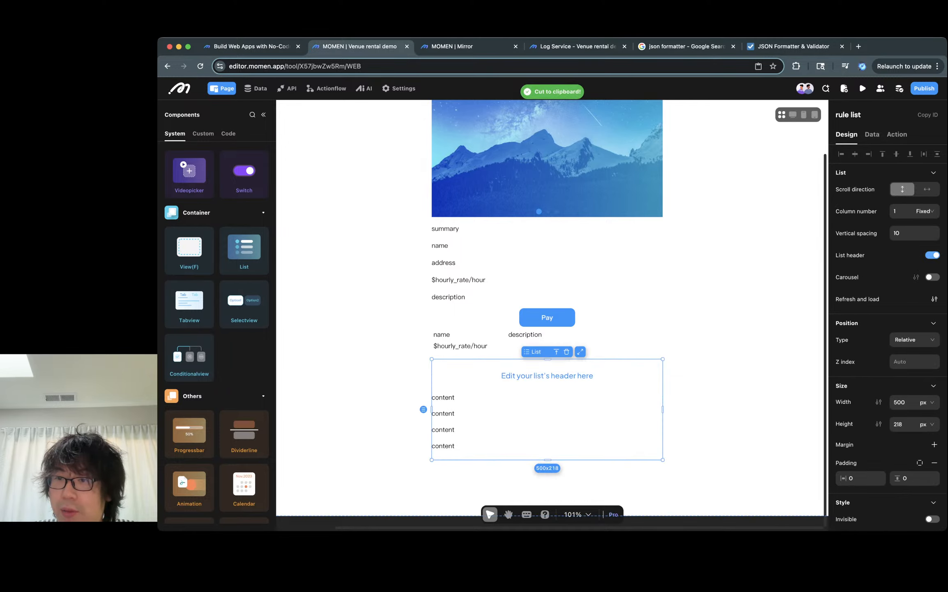
click(933, 255)
click(740, 312)
key(super+v)
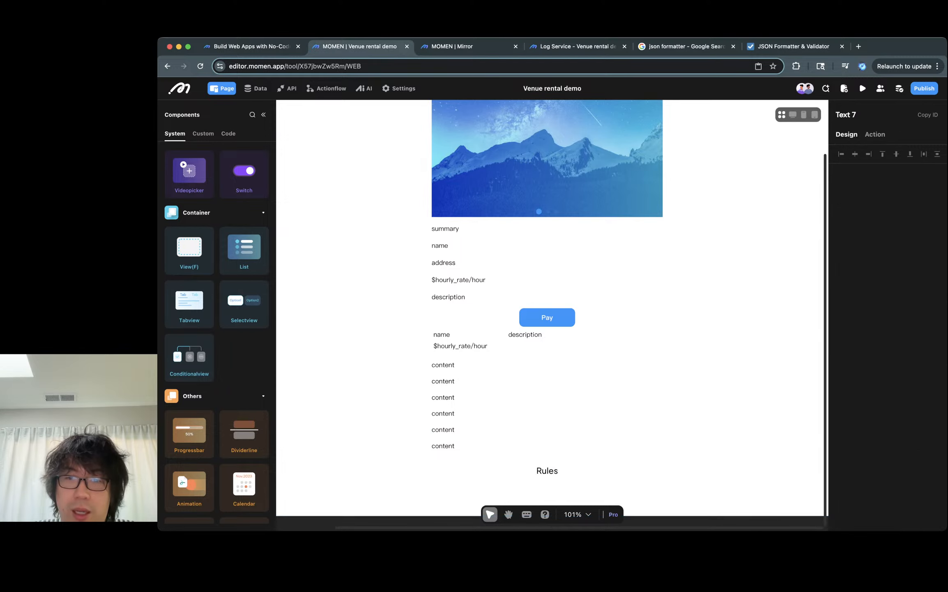
drag(546, 470, 540, 378)
click(699, 361)
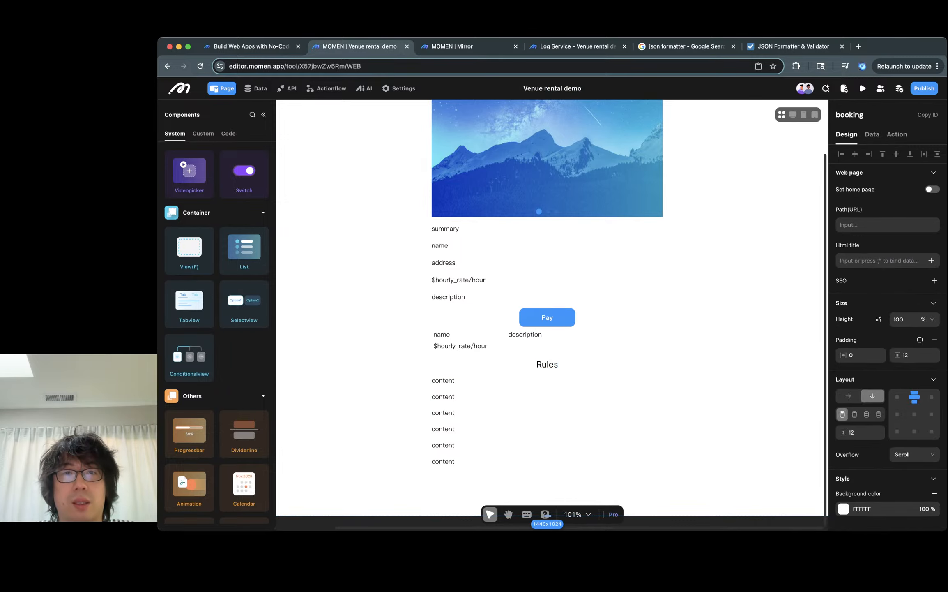
- Check the relocated Rules heading in the preview and inspect the address text and Pay button in the editor
key(ctrl+Tab)
scroll(552, 452, down, 5)
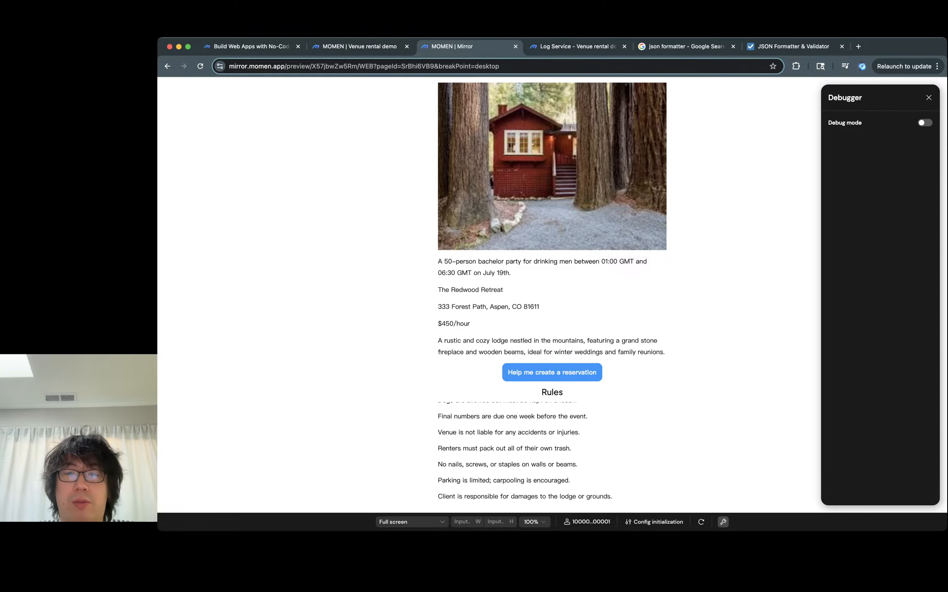
scroll(552, 452, up, 5)
scroll(552, 452, down, 5)
scroll(552, 452, up, 5)
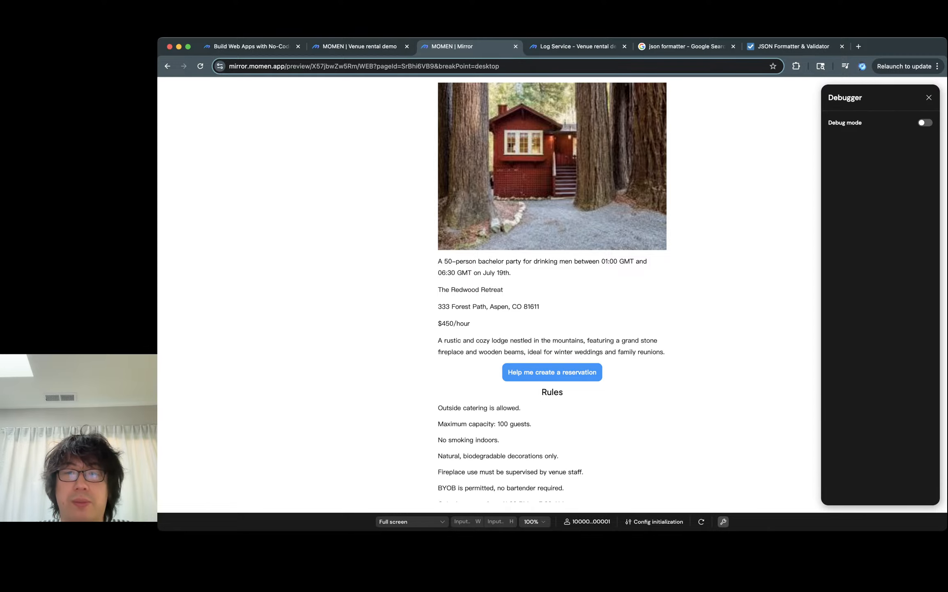
key(ctrl+shift+Tab)
click(546, 262)
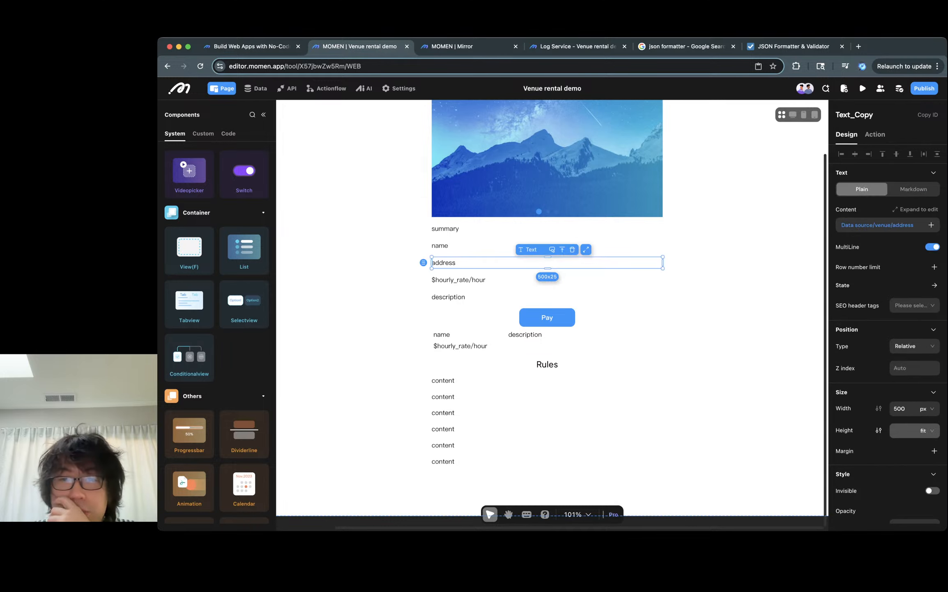
click(715, 283)
click(547, 318)
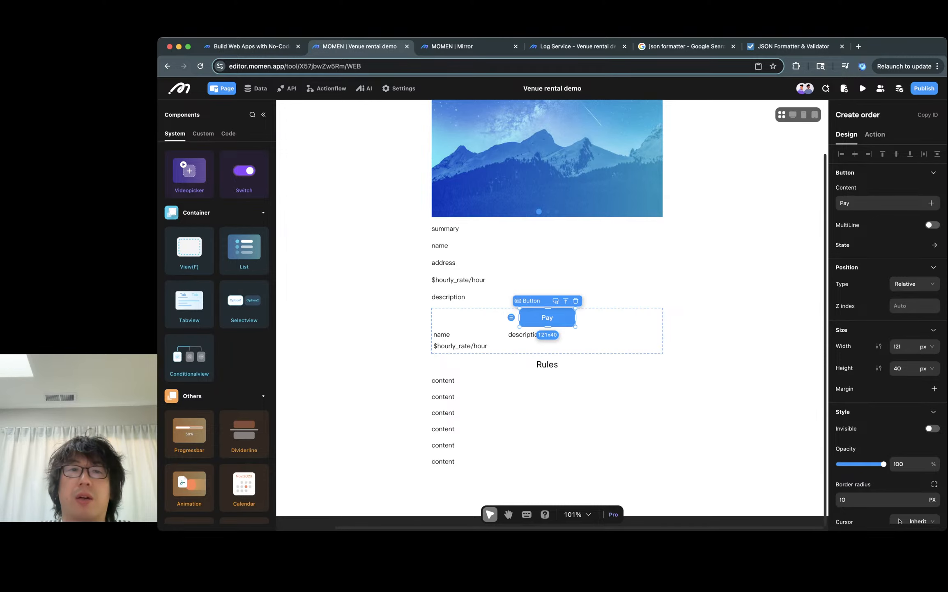
- Open the project's Stripe payment settings and select the Stripe private key field's contents
click(398, 88)
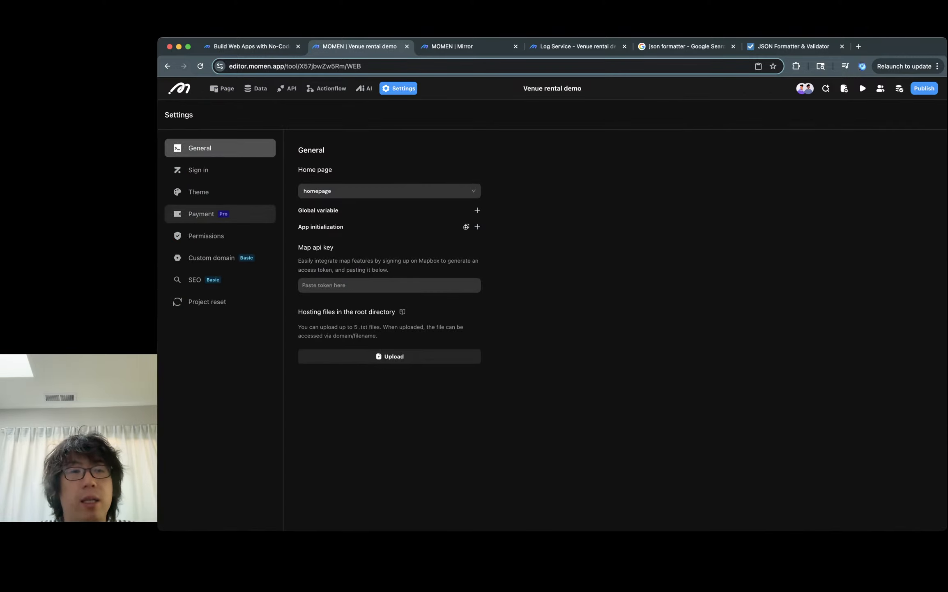
click(206, 213)
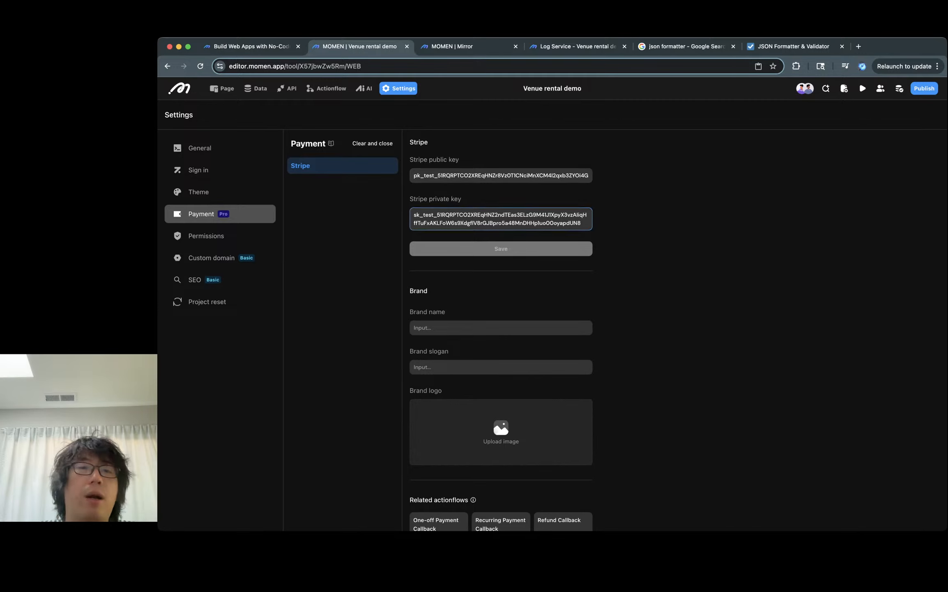
key(super+a)
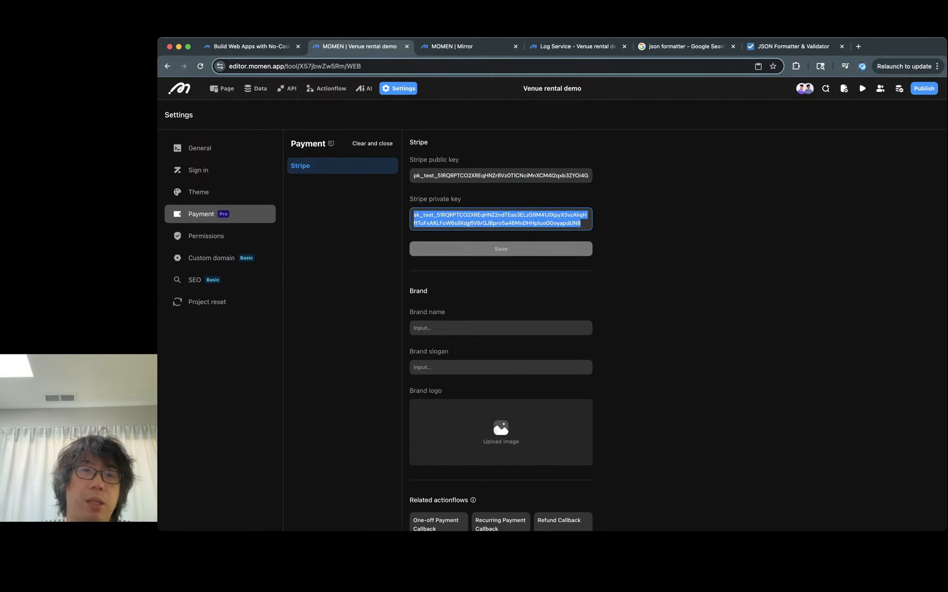
- Review the AI agents list and open the StripePaymentCallback actionflow
click(364, 88)
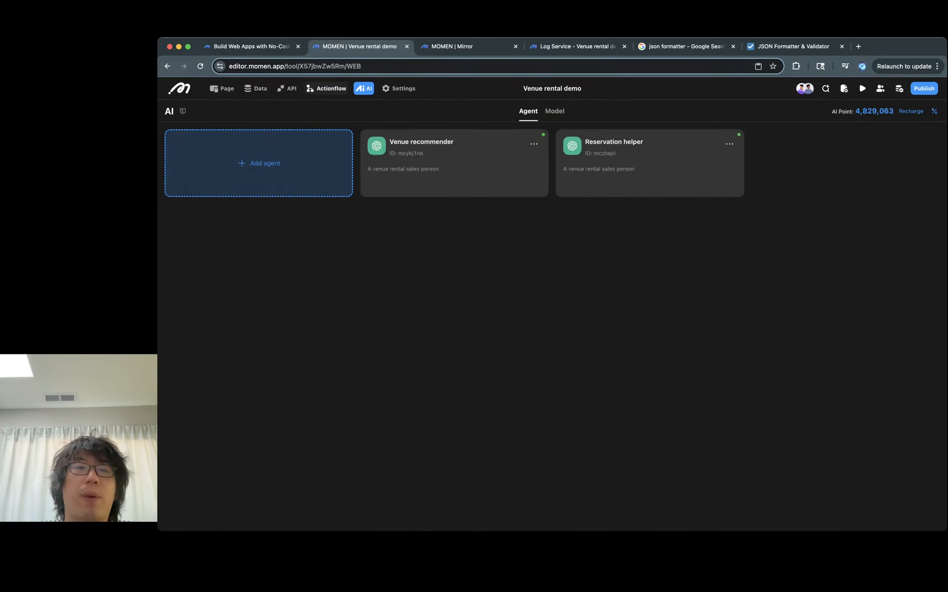
click(326, 88)
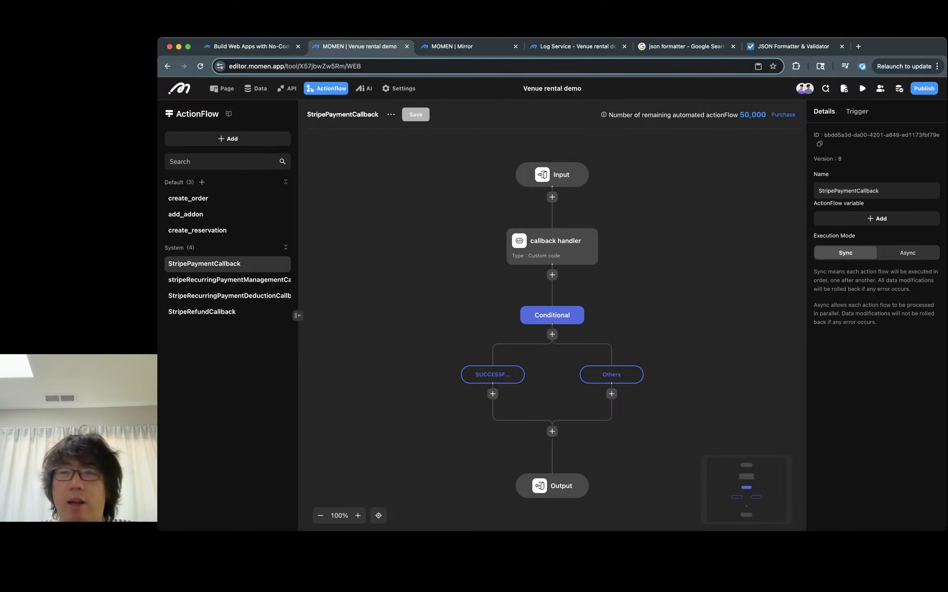
- Filter the project's log service to the last minute and examine the latest create_order run's reservation query output
click(575, 46)
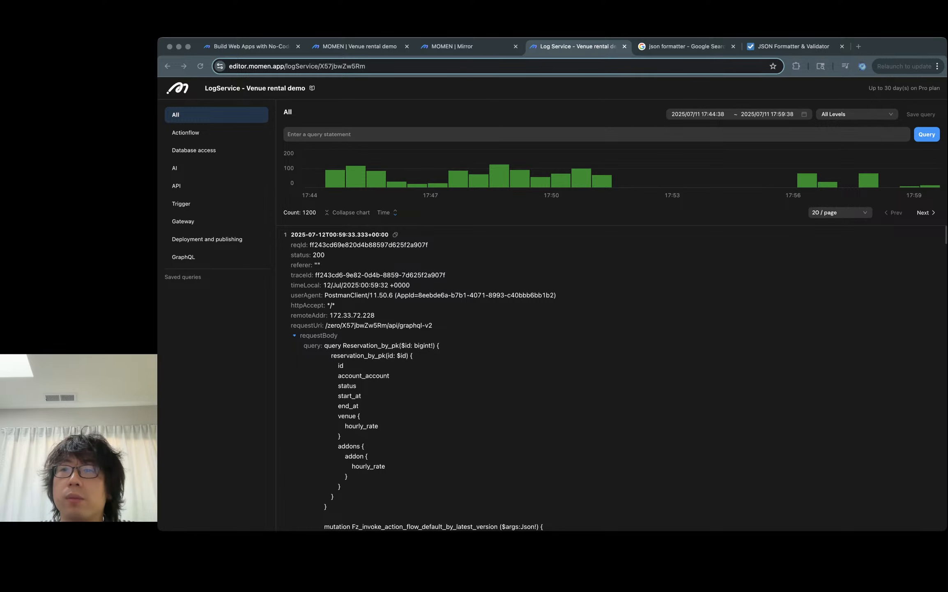
click(699, 114)
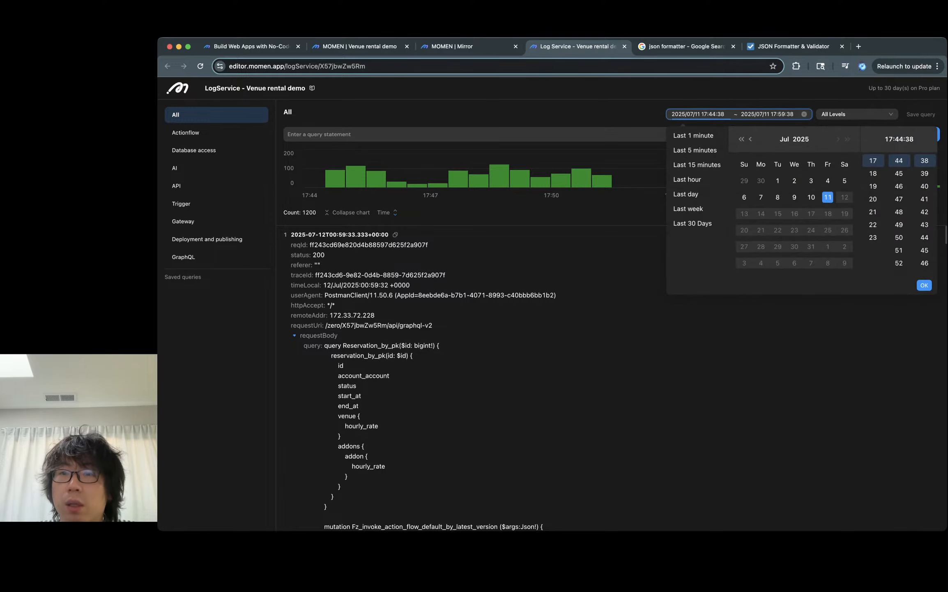
click(695, 150)
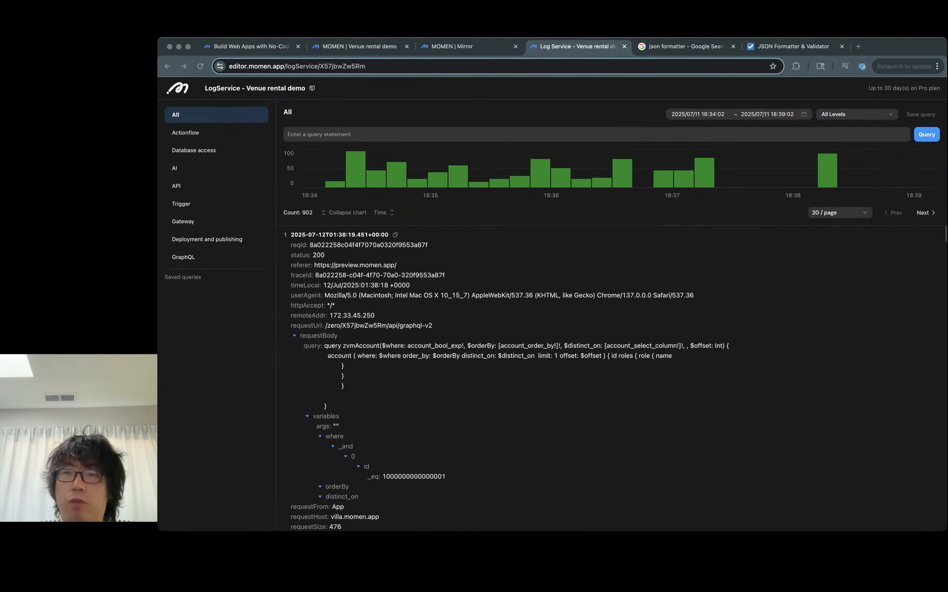
click(698, 113)
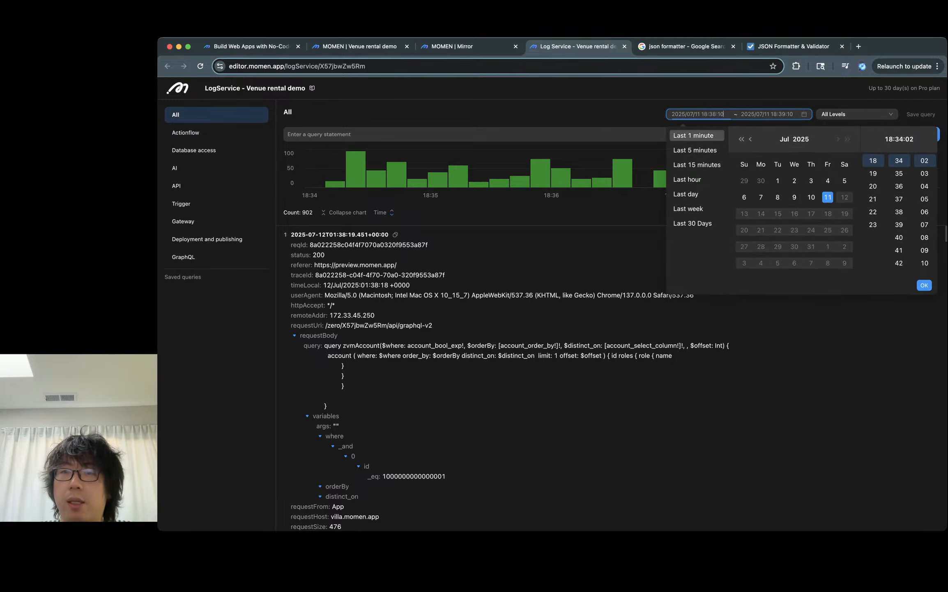
click(693, 135)
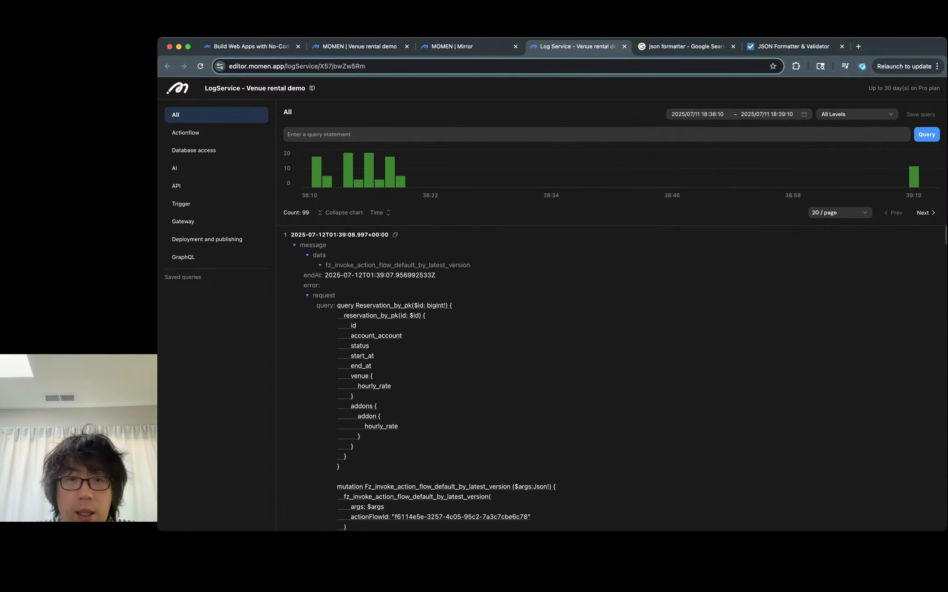
scroll(580, 378, down, 7)
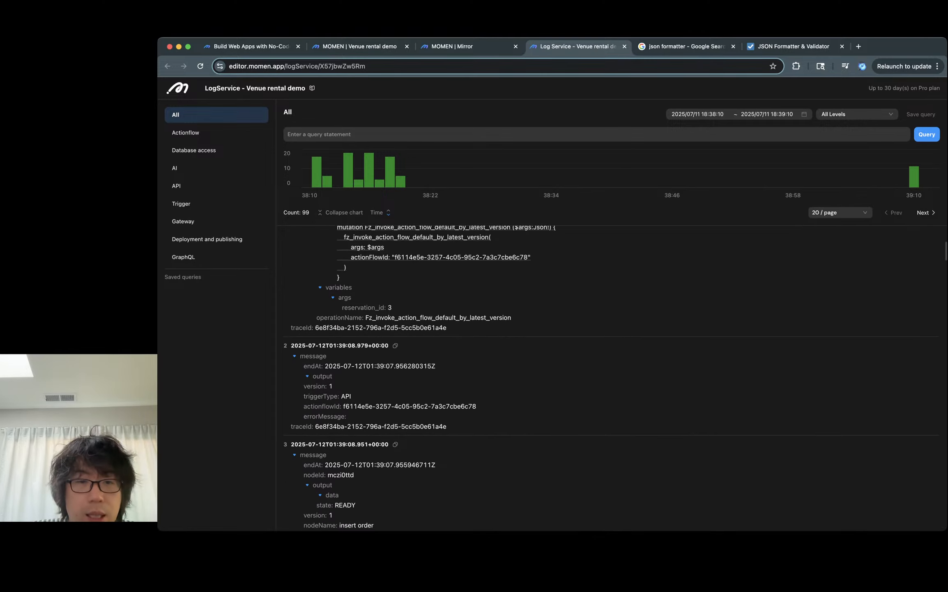
scroll(580, 378, down, 5)
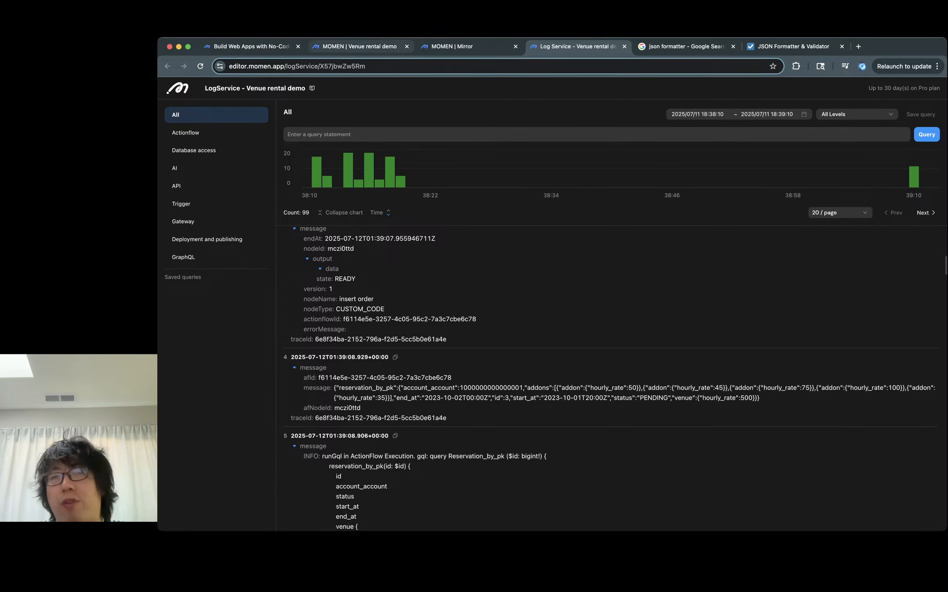
key(super+2)
key(super+4)
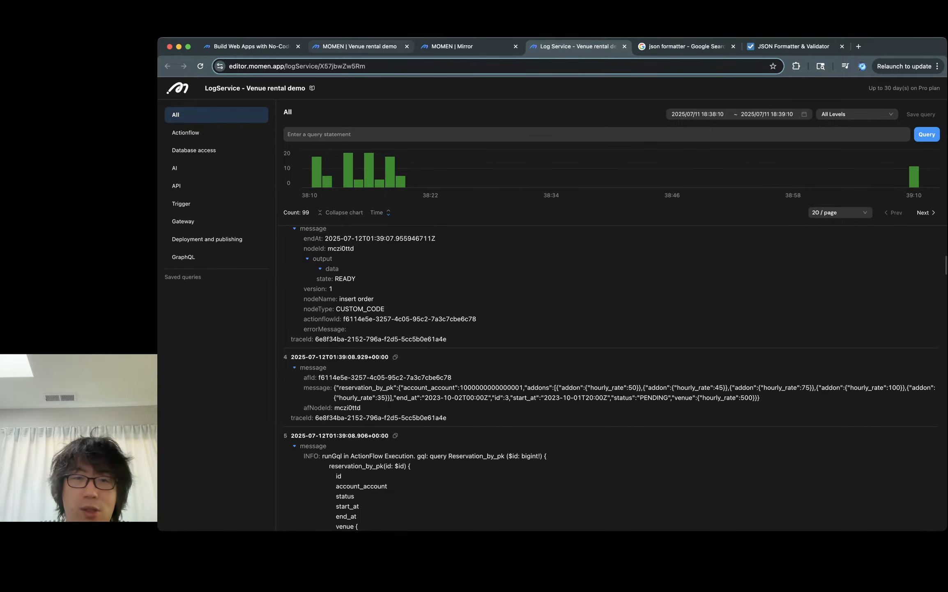
key(super+2)
- Open the insert order custom code node of the create_order actionflow in the expanded code editor
click(188, 197)
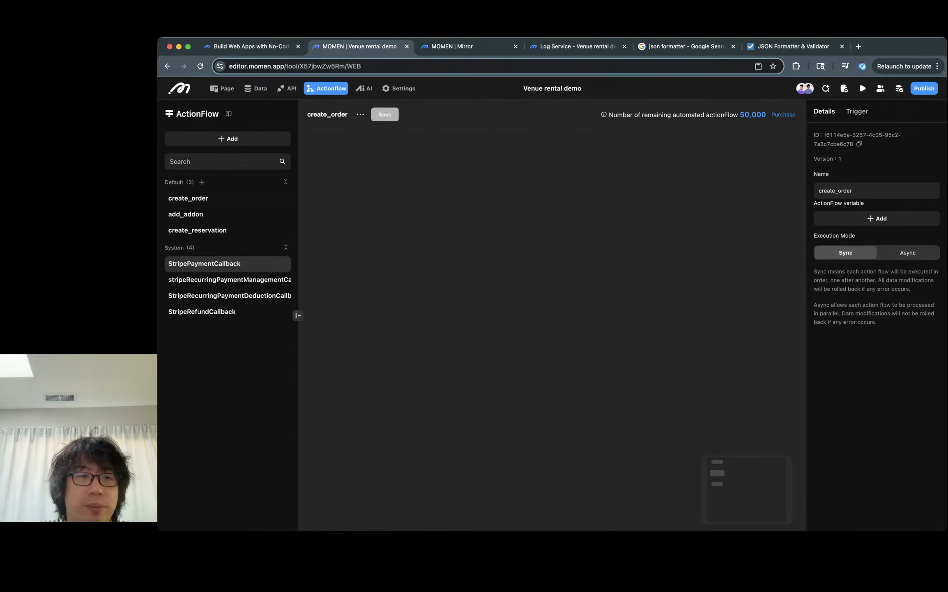
double_click(548, 329)
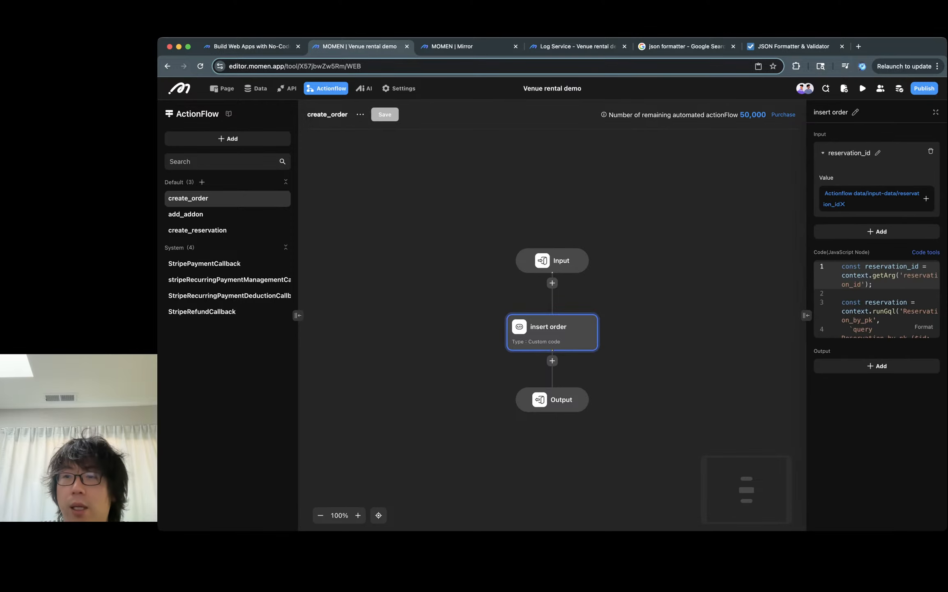
click(480, 345)
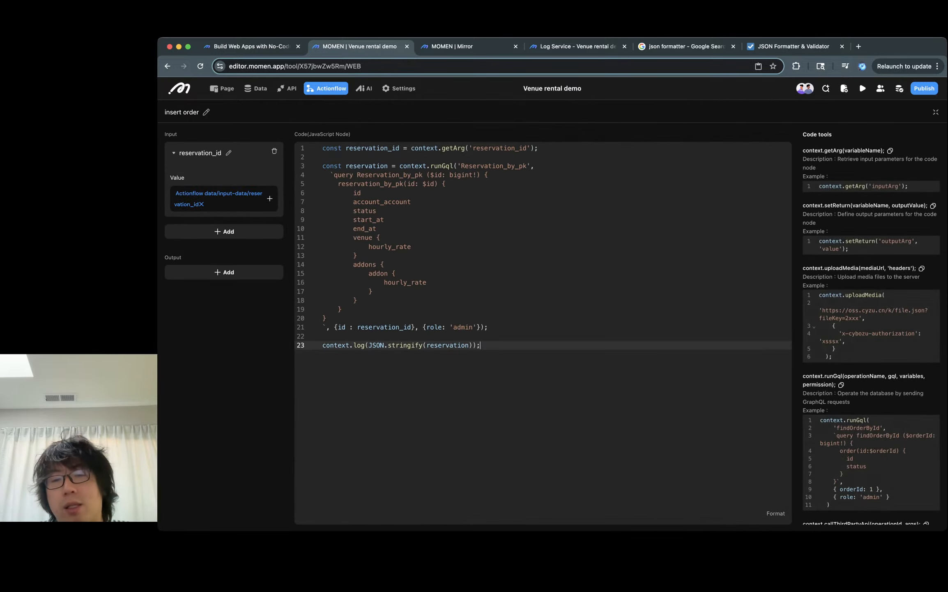
click(488, 327)
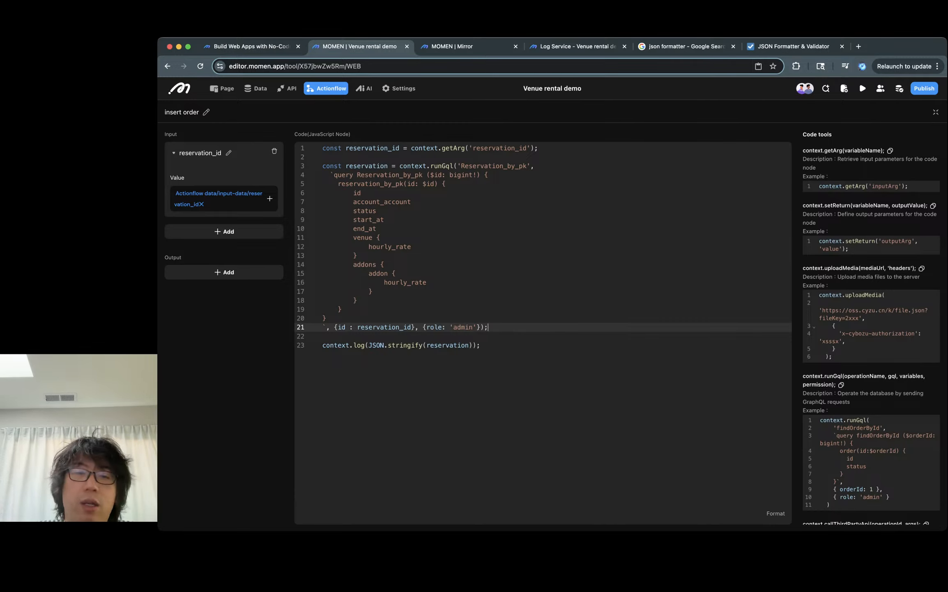
click(469, 344)
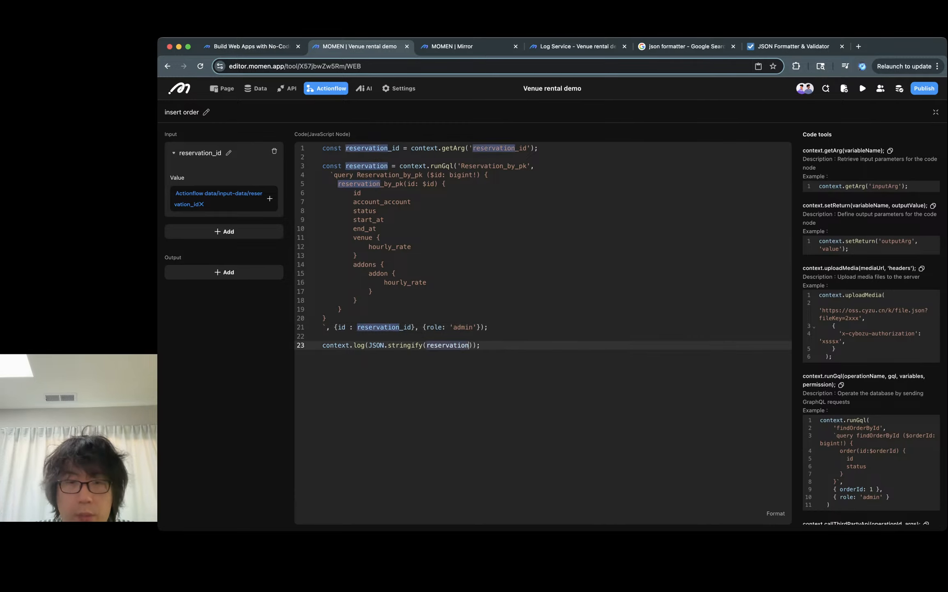
- Add a new line reading reservation.reservation_by_pk. above the log statement and save the code
key(Up)
key(Return)
key(Return)
text(reservation.)
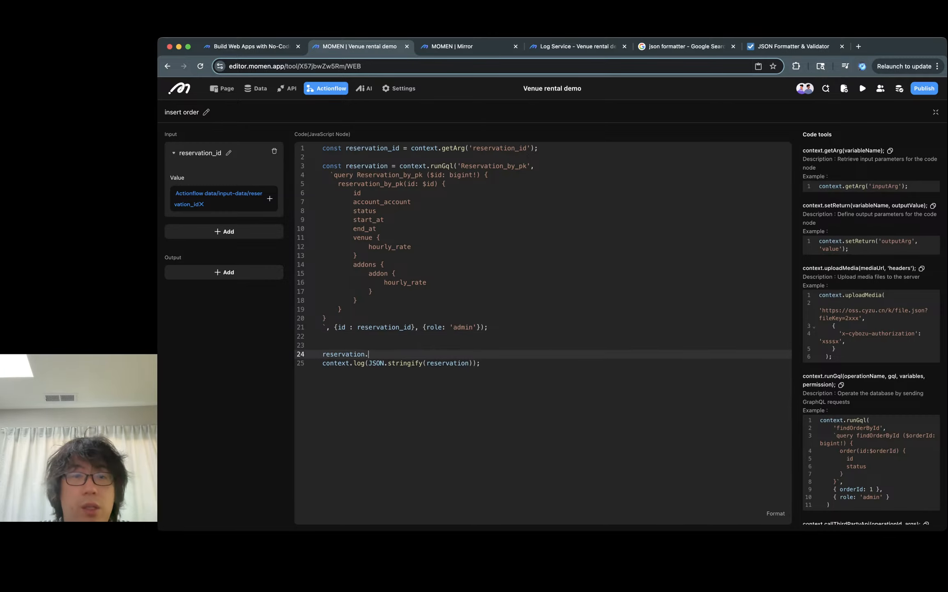
key(BackSpace)
text(_by)
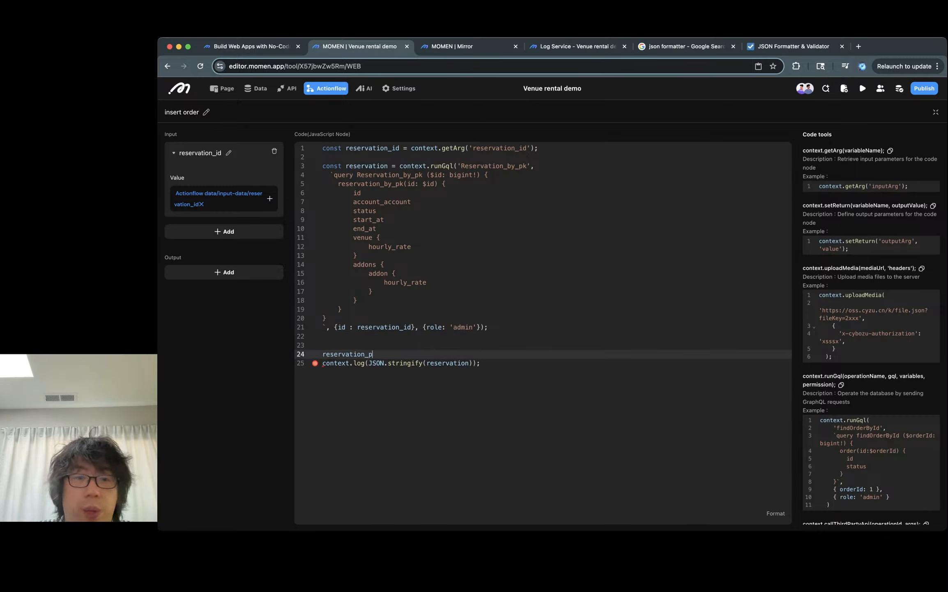
text(_)
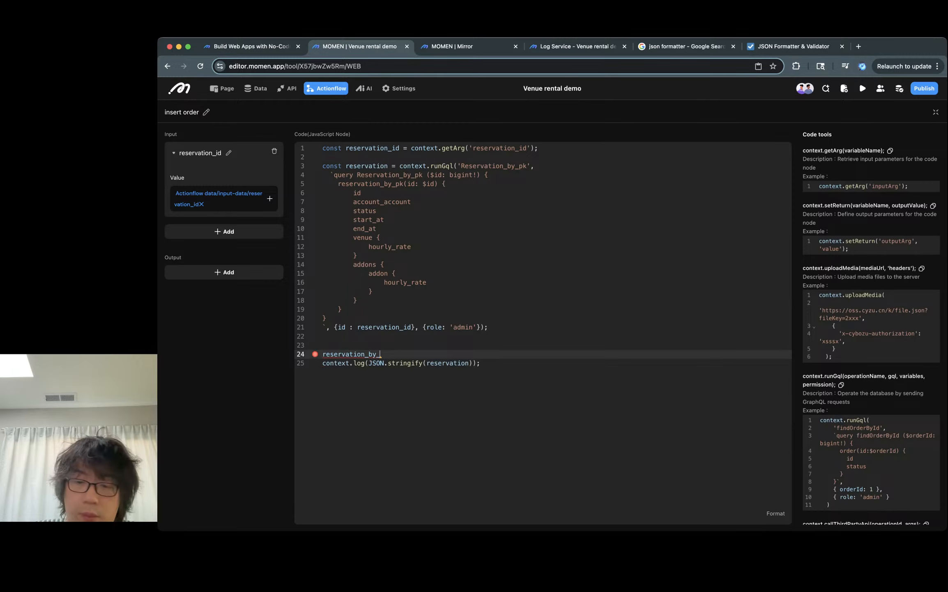
text(pk)
double_click(367, 166)
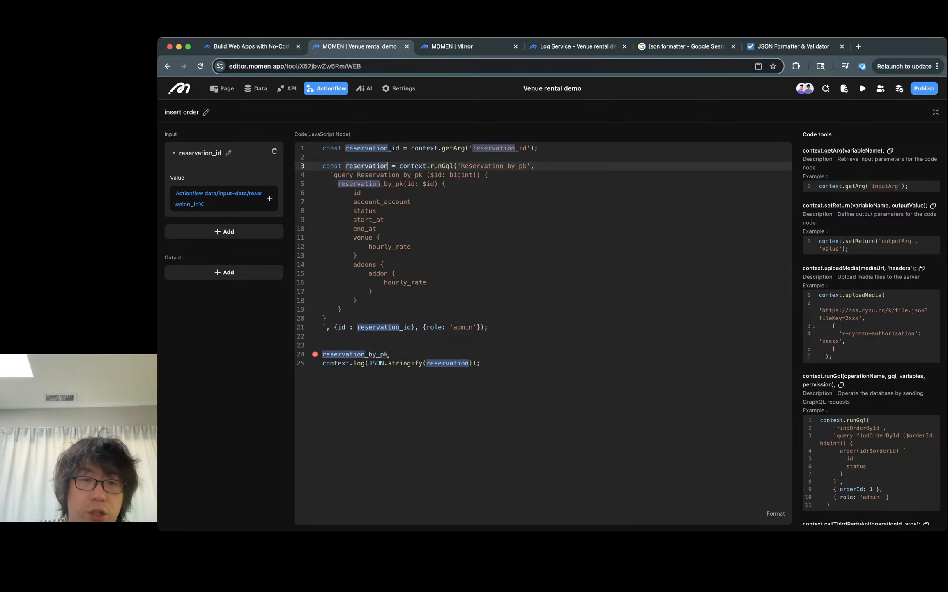
key(ctrl+c)
click(322, 354)
key(ctrl+v)
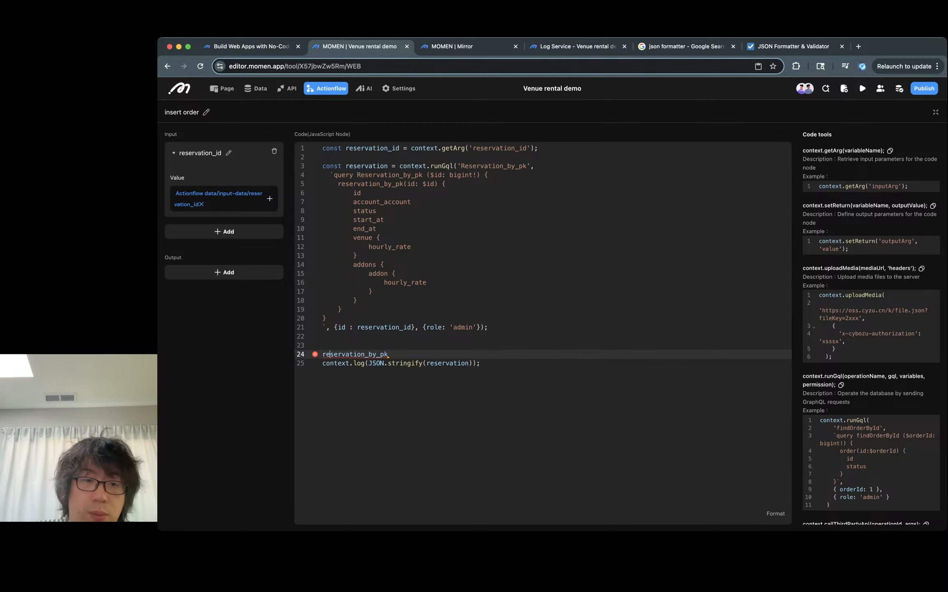
text(.)
key(ctrl+s)
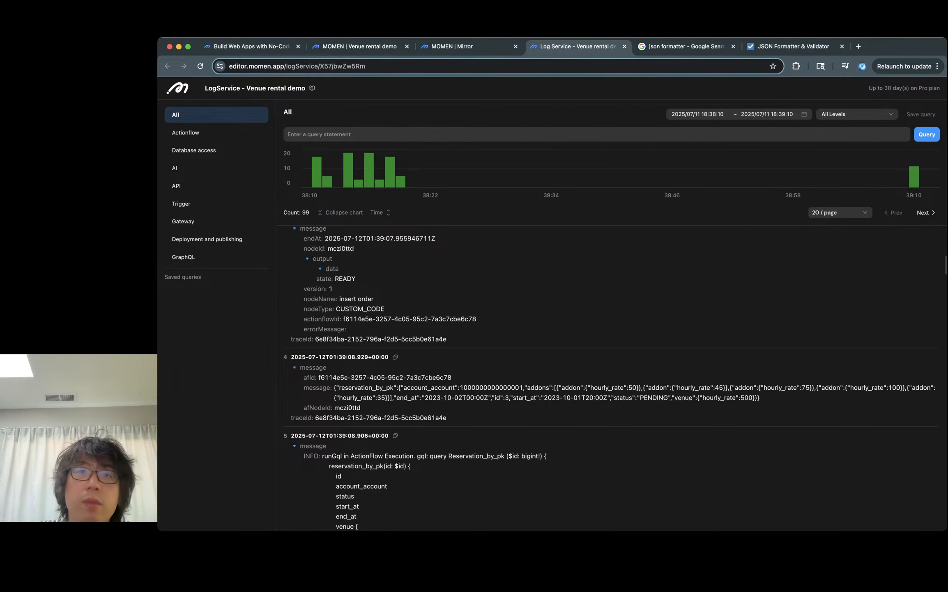
- Delete the context.log(JSON.stringify(reservation)) line from the code
key(ctrl+shift+Tab)
key(ctrl+shift+Tab)
triple_click(448, 363)
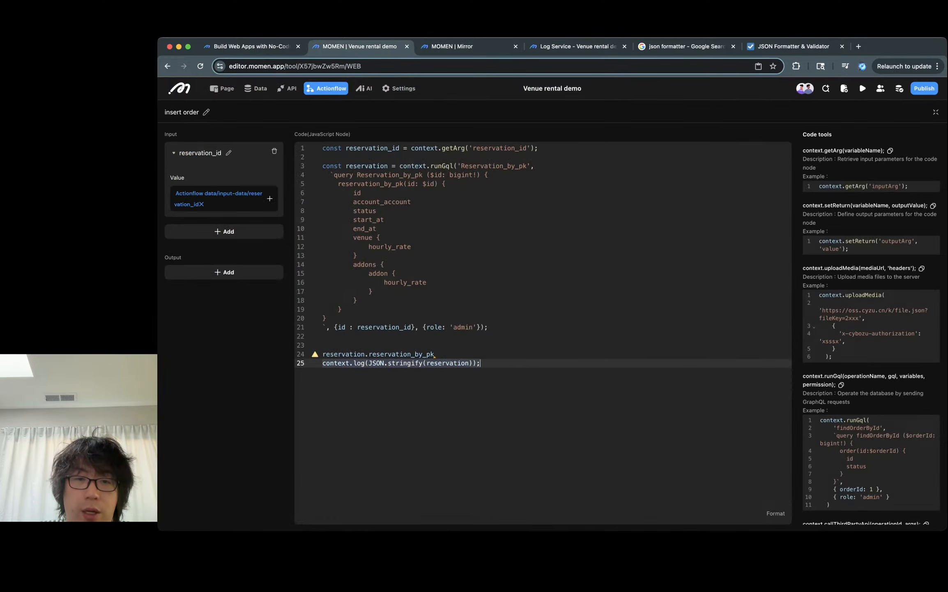
triple_click(447, 363)
double_click(447, 363)
triple_click(448, 364)
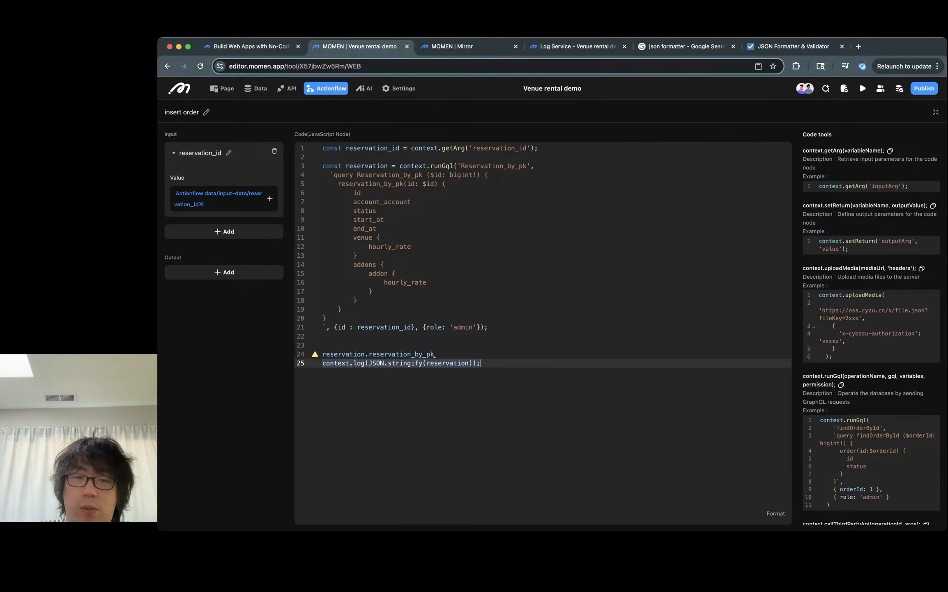
double_click(447, 363)
triple_click(448, 363)
key(BackSpace)
key(Up)
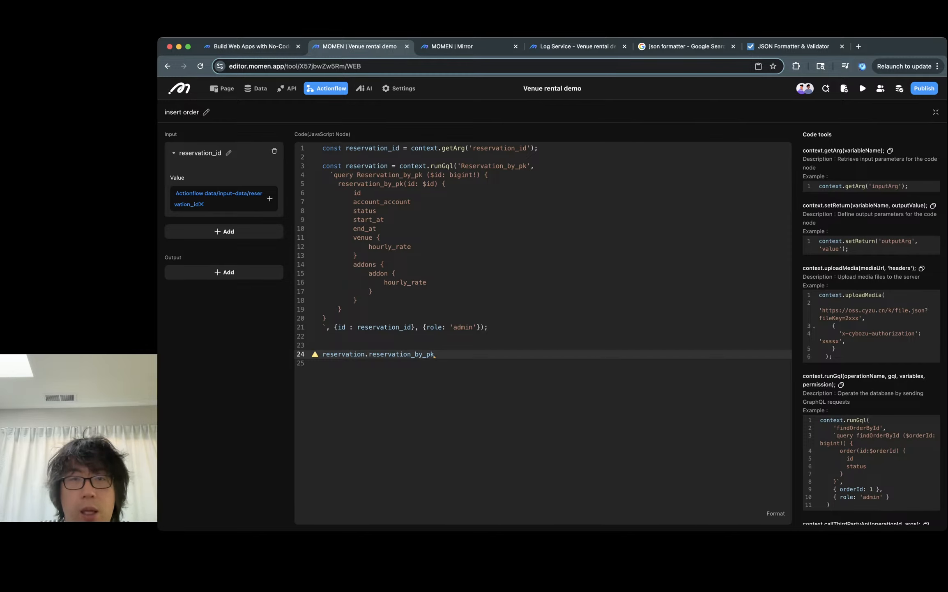
- Review the fields requested in the Reservation_by_pk query, including venue and addon hourly rates
triple_click(364, 202)
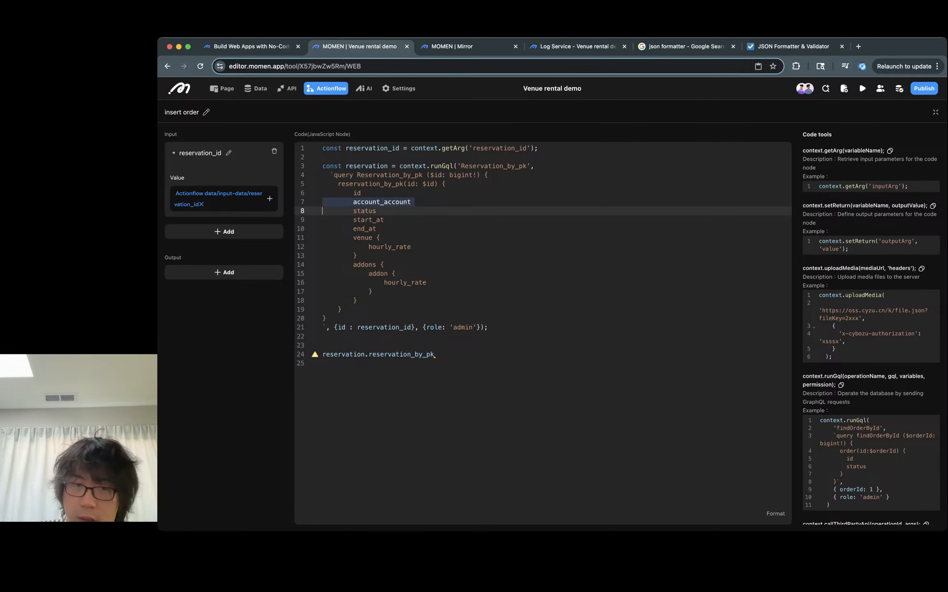
click(377, 210)
mouse_move(376, 229)
mouse_down()
mouse_move(341, 220)
mouse_move(384, 220)
mouse_move(353, 220)
mouse_move(377, 229)
mouse_up()
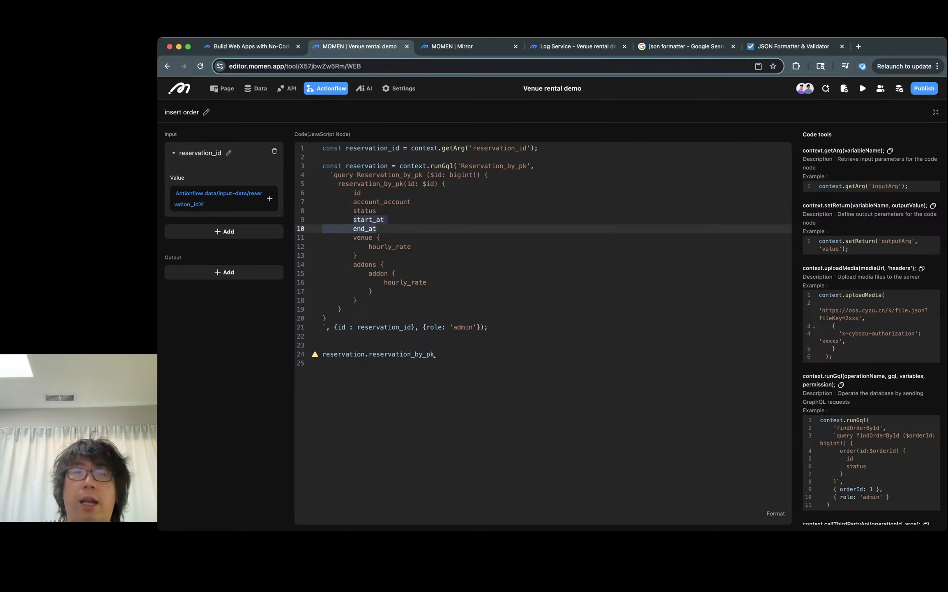
click(375, 229)
double_click(389, 247)
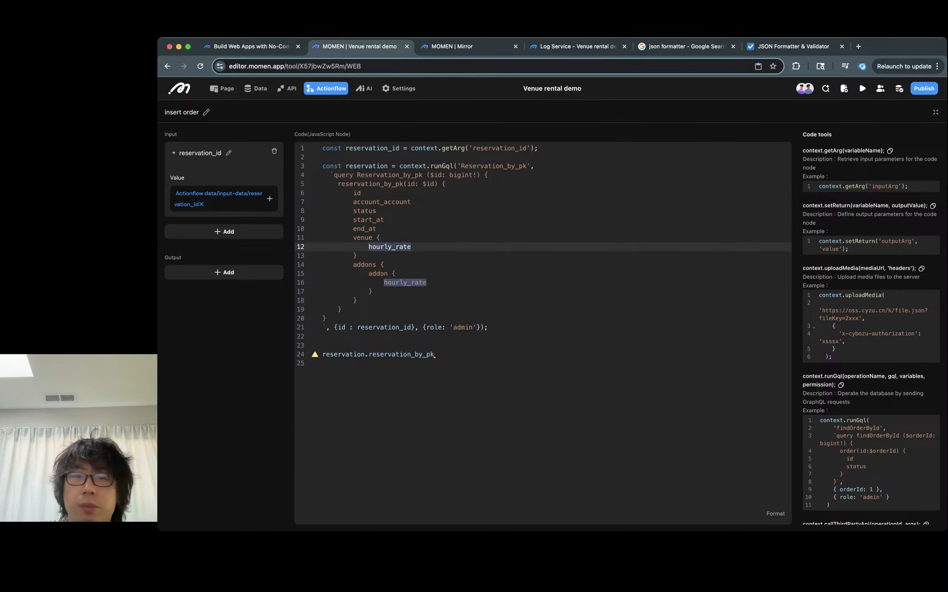
double_click(363, 238)
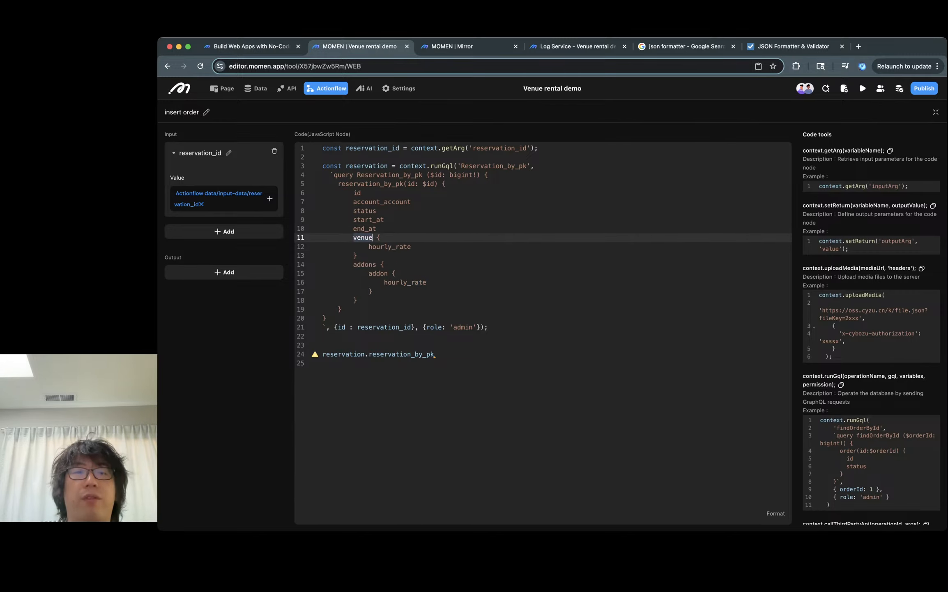
double_click(364, 238)
double_click(387, 247)
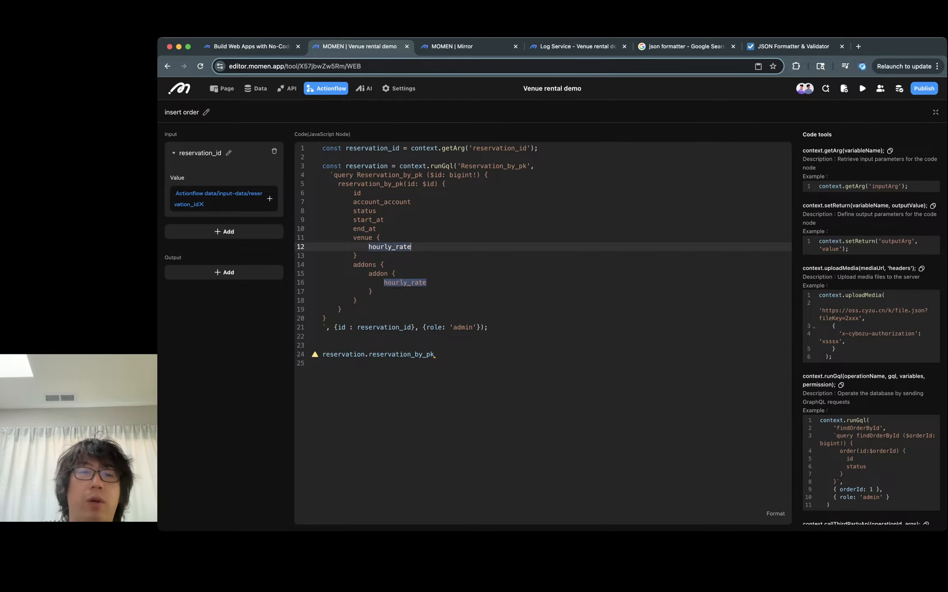
click(369, 265)
double_click(365, 265)
double_click(378, 273)
double_click(405, 282)
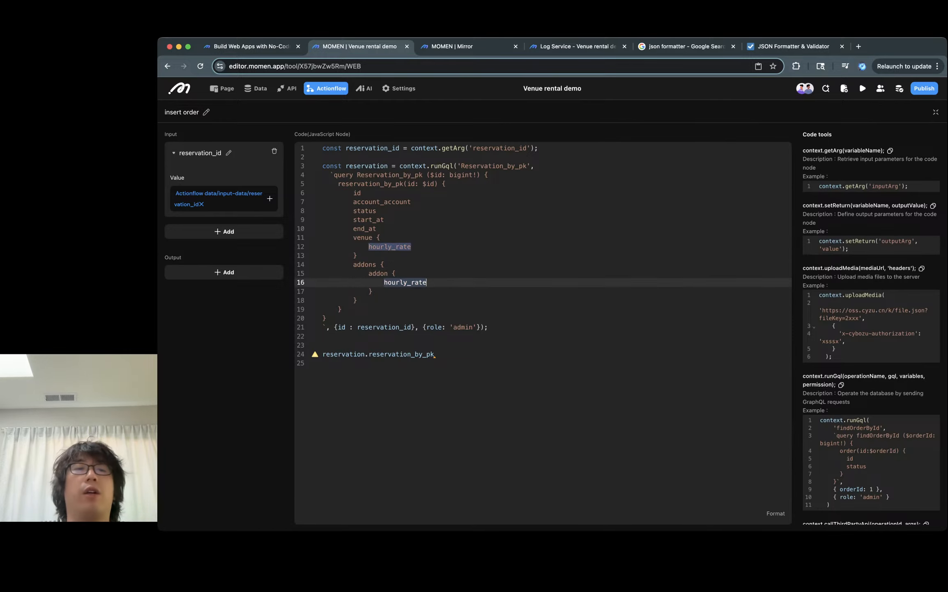
- Remove the empty last line and extend line 24 to reservation.reservation_by_pk.venue.hourly_rate +
click(322, 363)
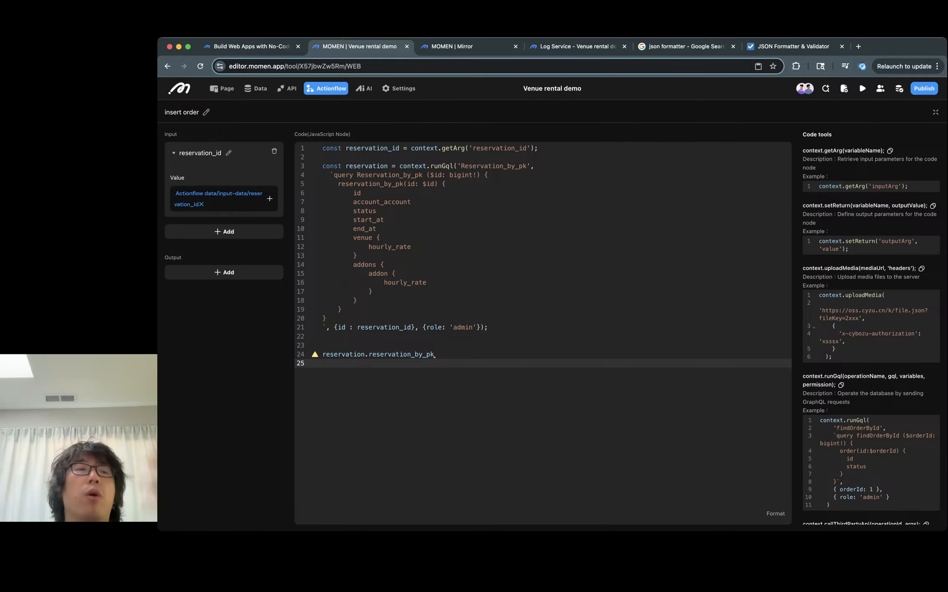
click(434, 355)
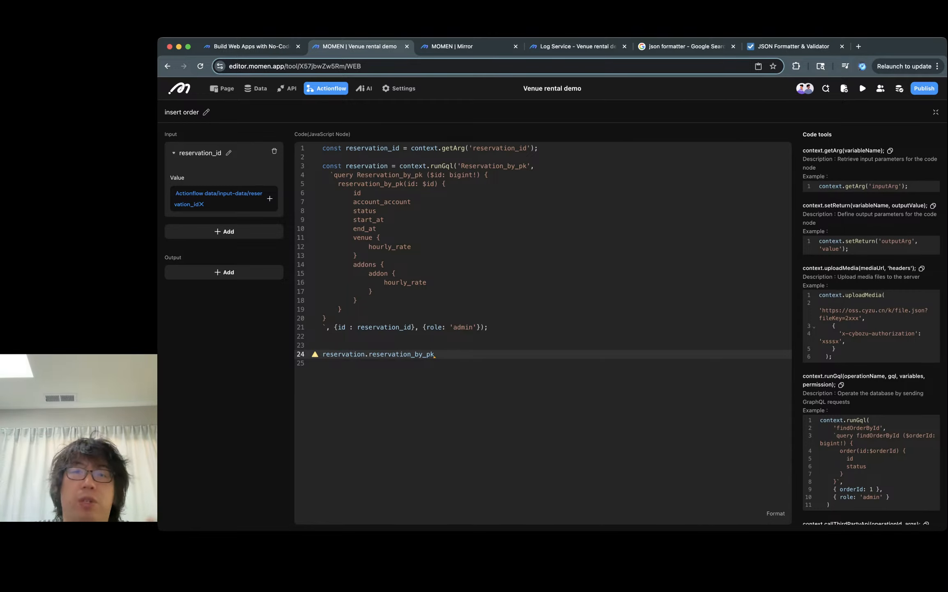
click(323, 362)
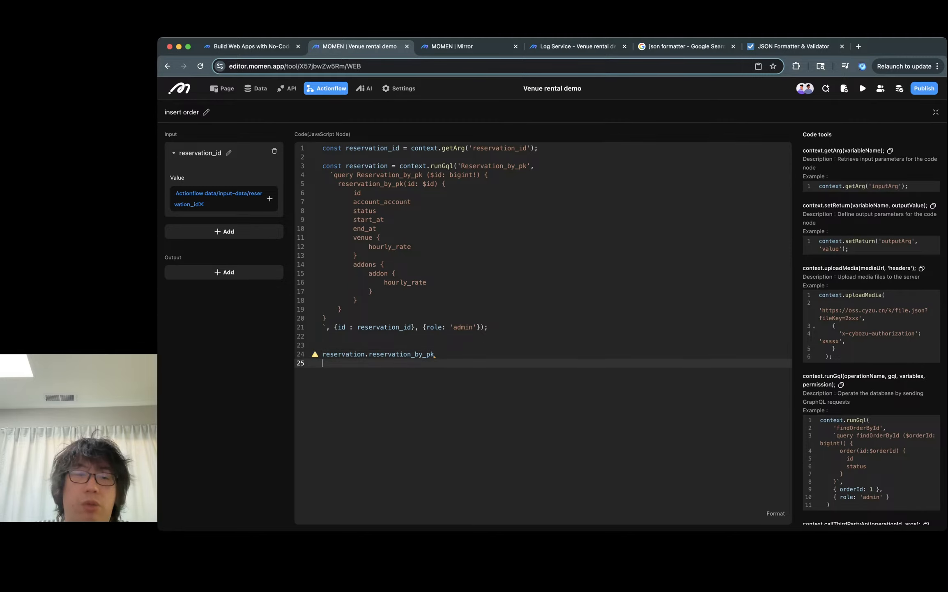
key(BackSpace)
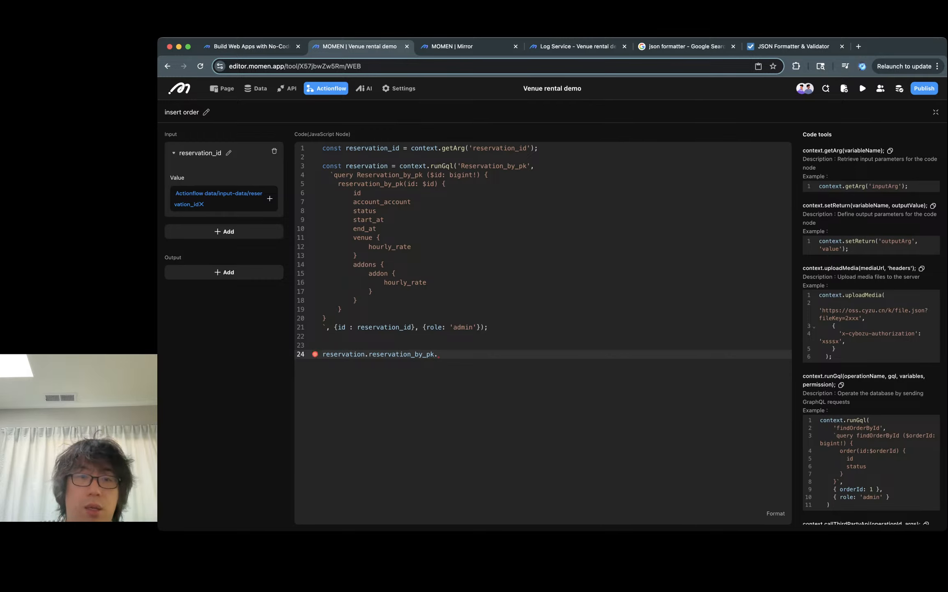
text(venue.)
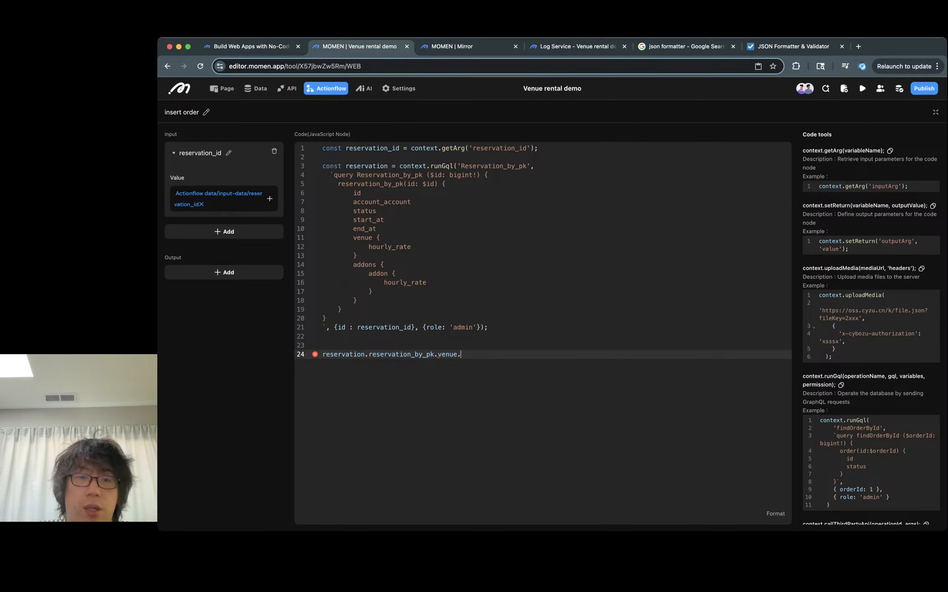
text(hourly_rate +)
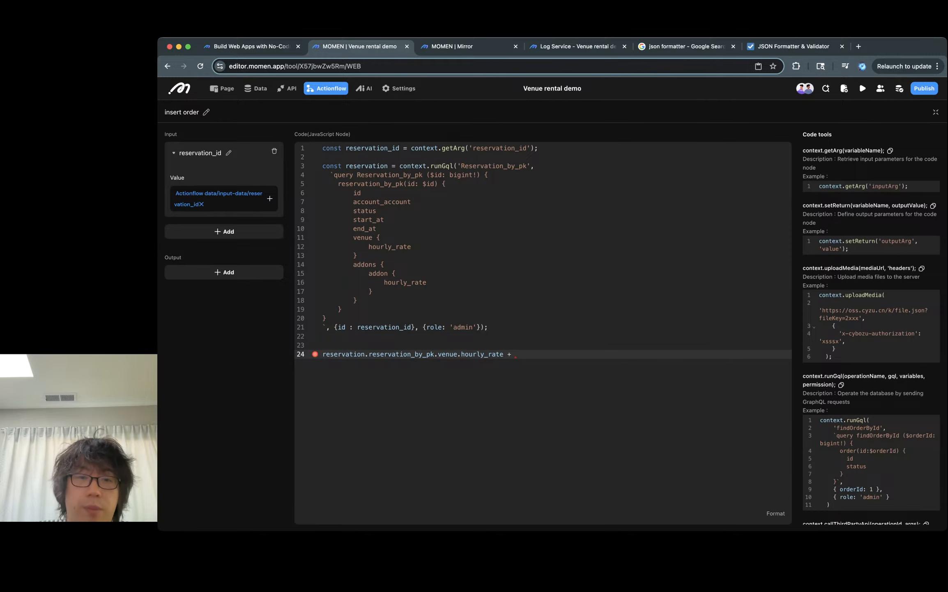
- Append reservation.reservation_by_pk.addons.map() after the plus sign by copying the reservation prefix
double_click(357, 353)
drag(357, 353, 435, 353)
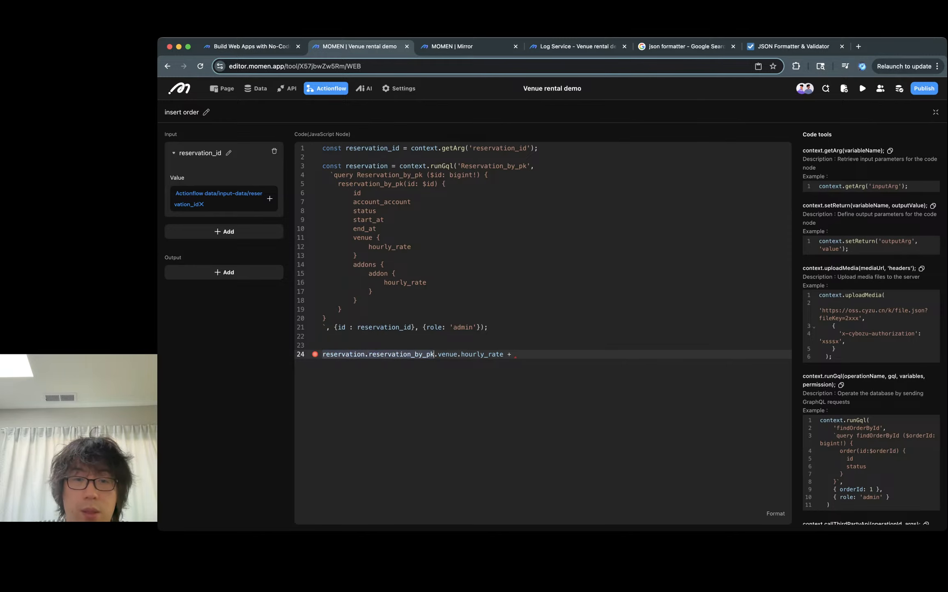
key(ctrl+c)
key(End)
key(ctrl+v)
text(.)
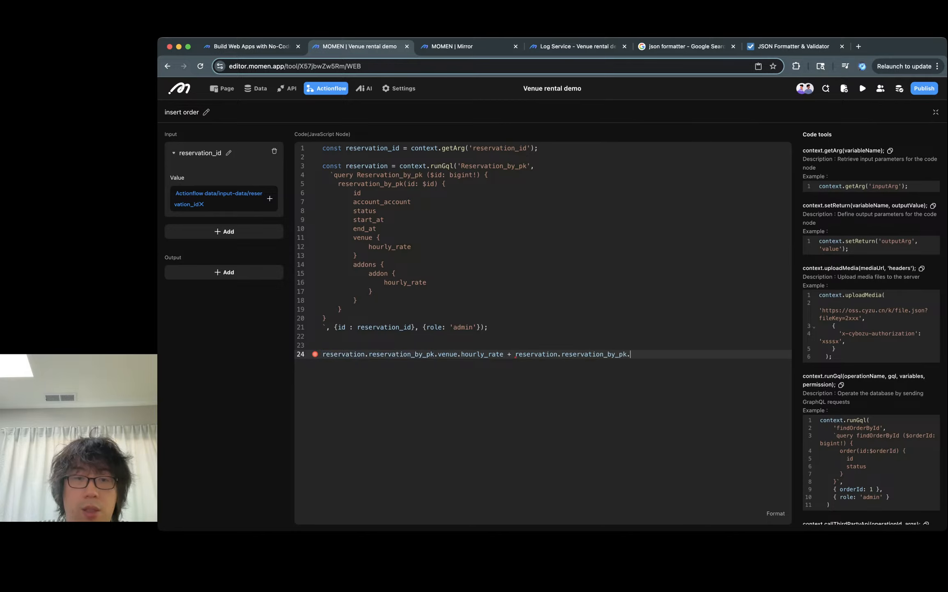
text(addon)
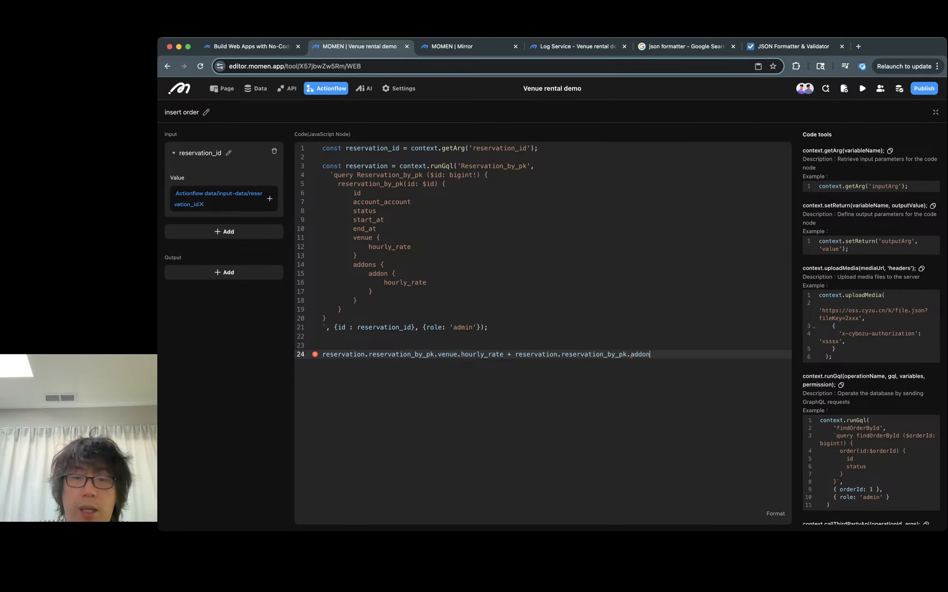
text(s.map()
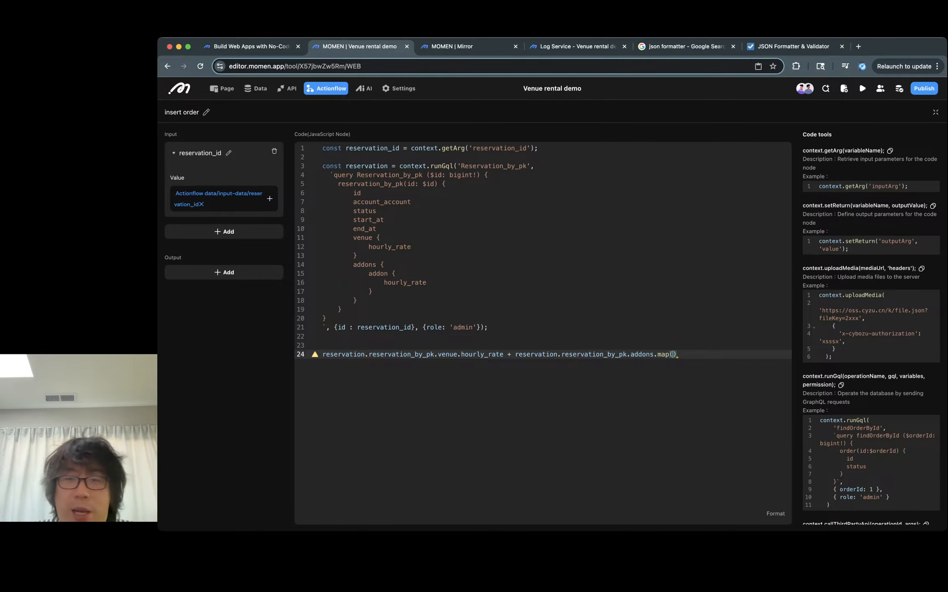
text({)
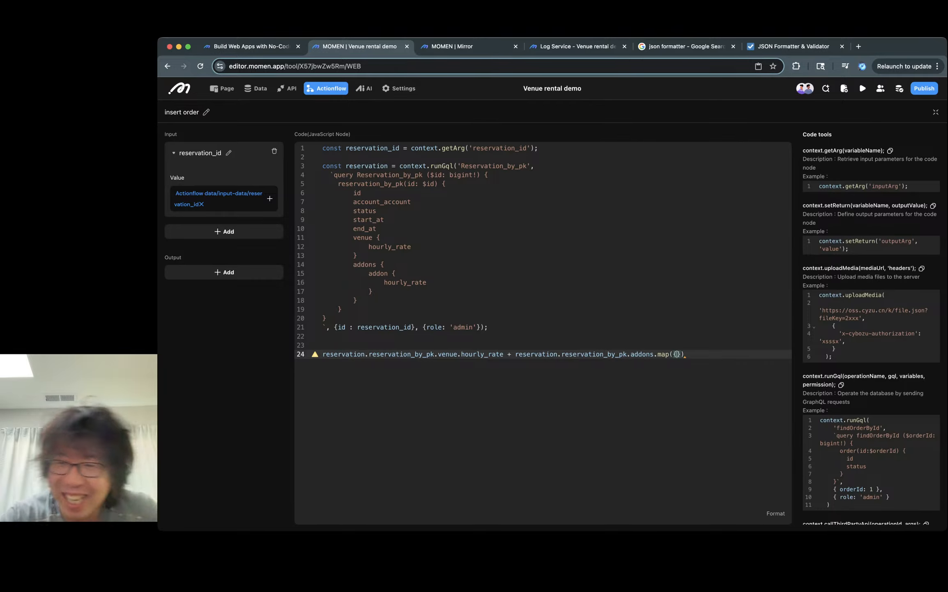
scroll(871, 329, down, 2)
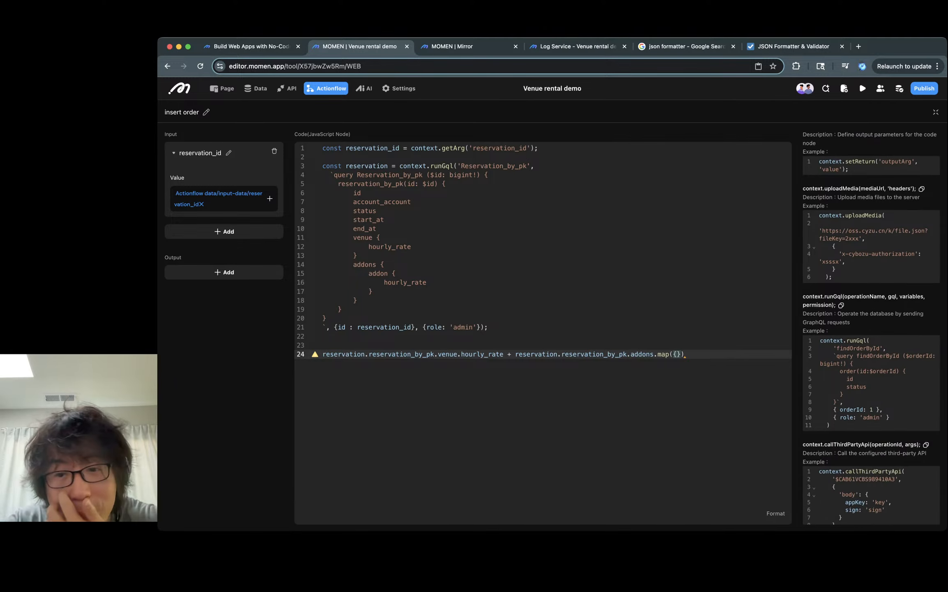
key(Left)
text(()
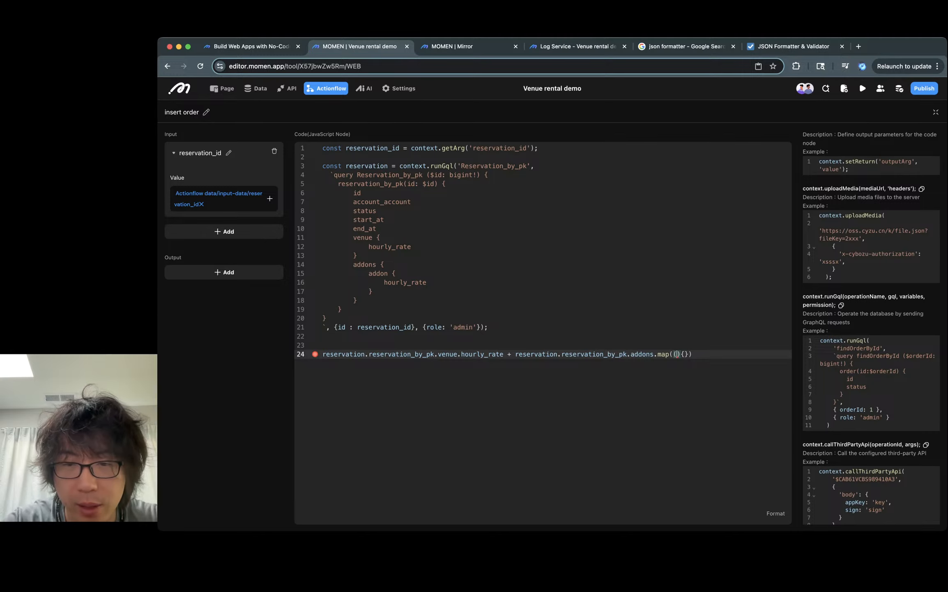
key(BackSpace)
key(Right)
key(Right)
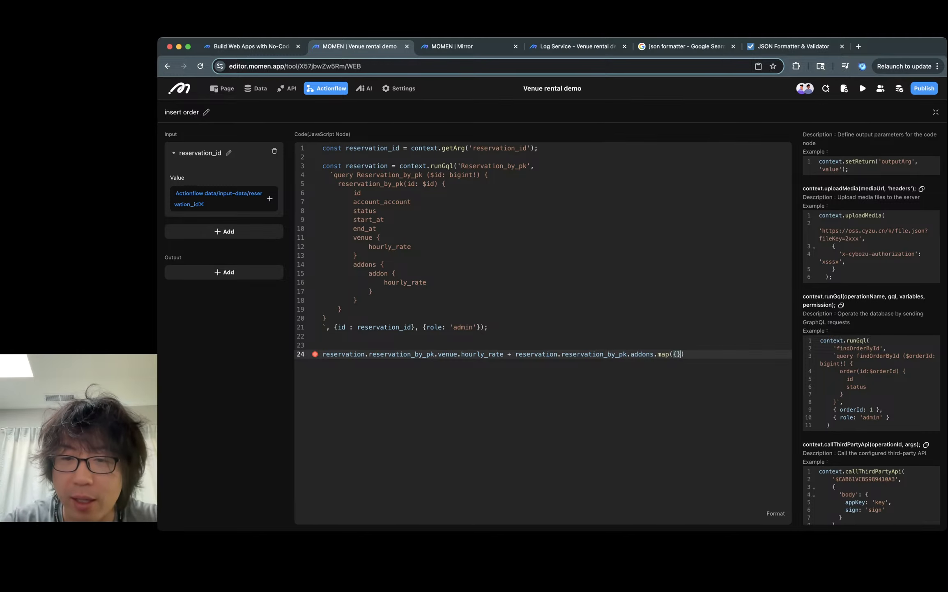
key(BackSpace)
key(BackSpace)
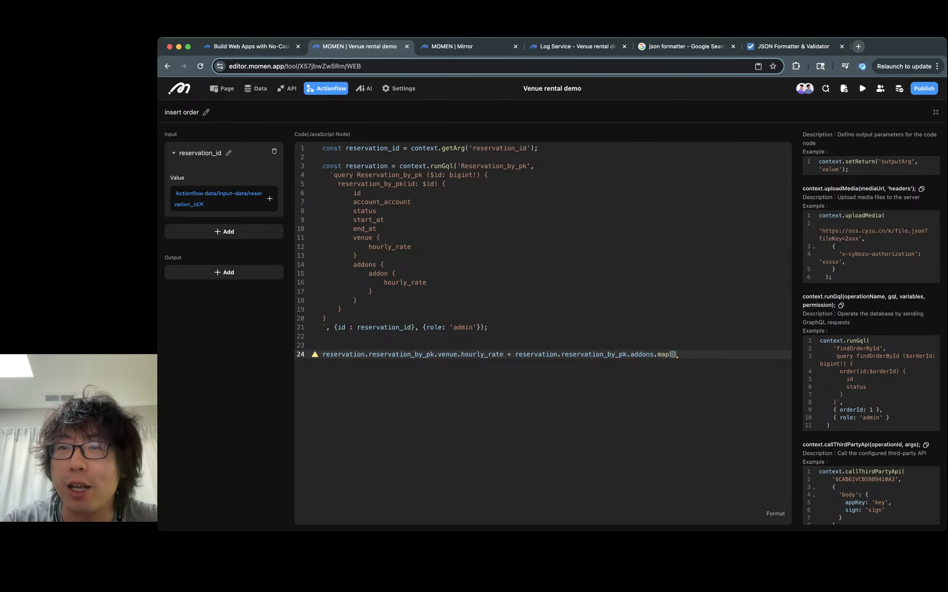
- Open a new browser tab with the developer tools console widened for testing JavaScript
click(858, 46)
key(super+alt+i)
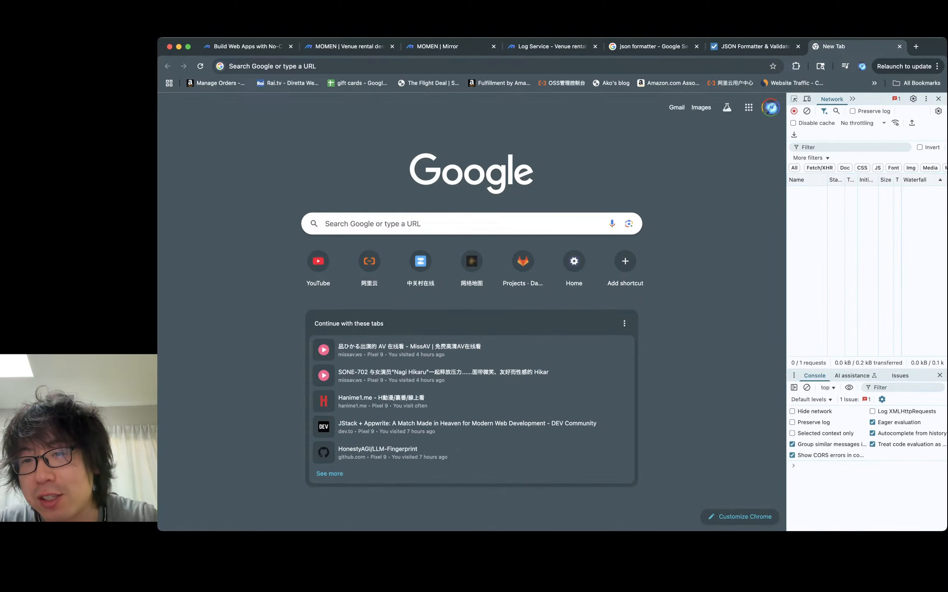
drag(787, 288, 398, 288)
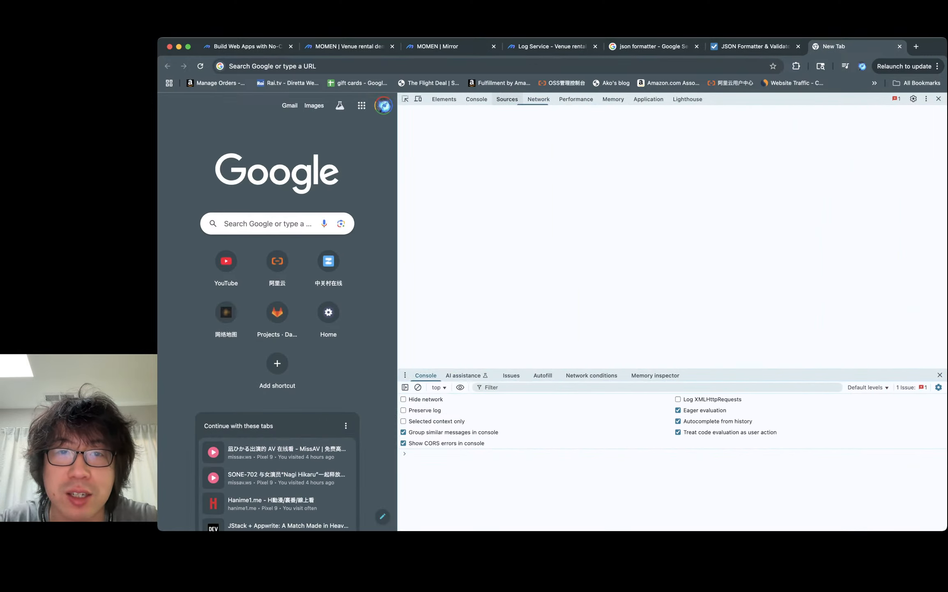
key(super+bracketleft)
key(super+bracketleft)
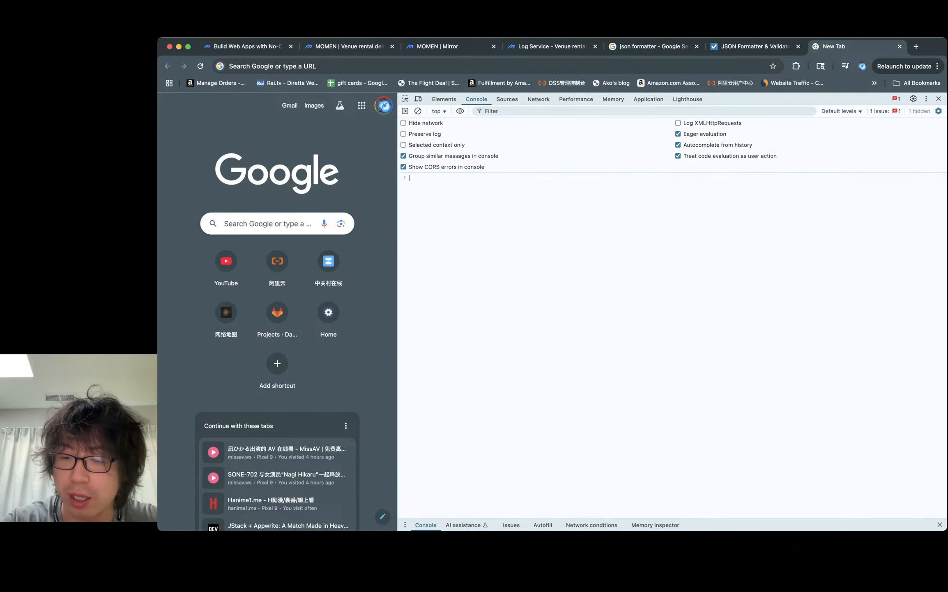
- Enter and evaluate a sample object {addons: []} in the console
text([{)
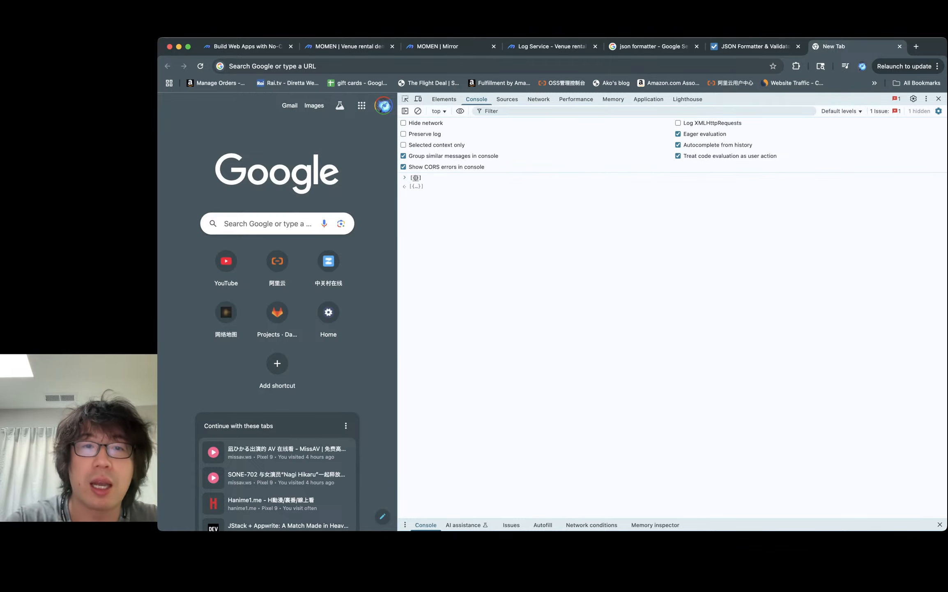
text(addon)
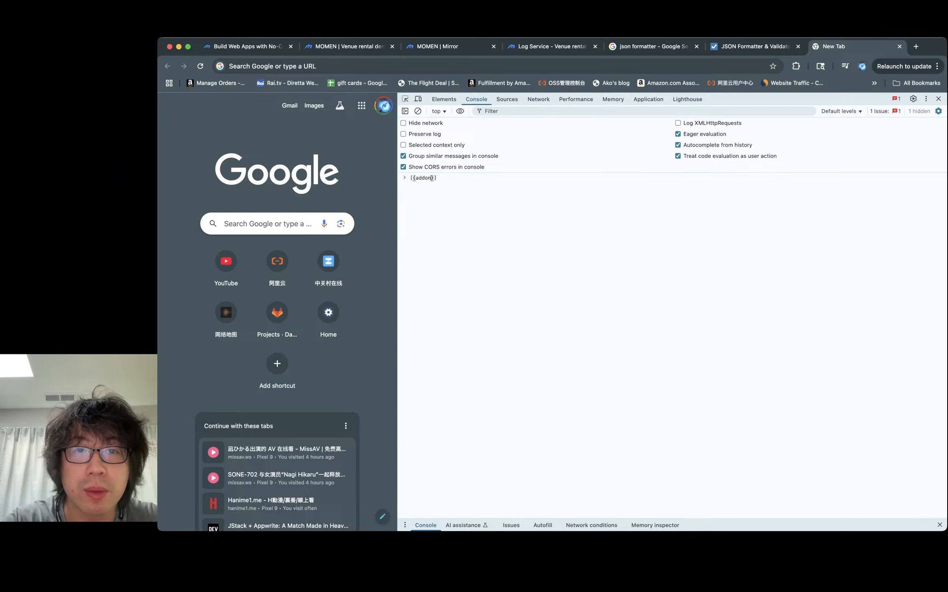
key(BackSpace)
key(BackSpace)
key(BackSpace)
key(BackSpace)
key(BackSpace)
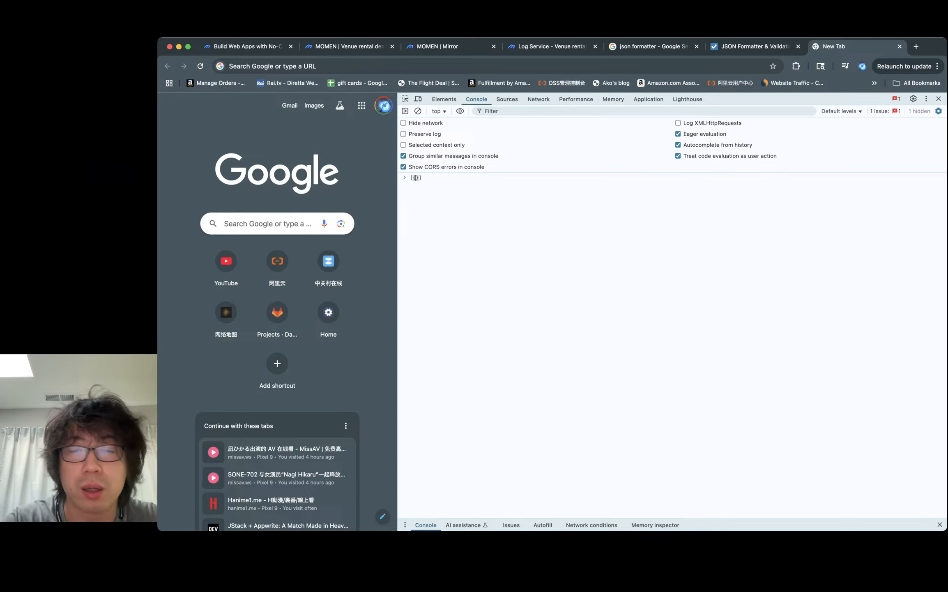
text(a:)
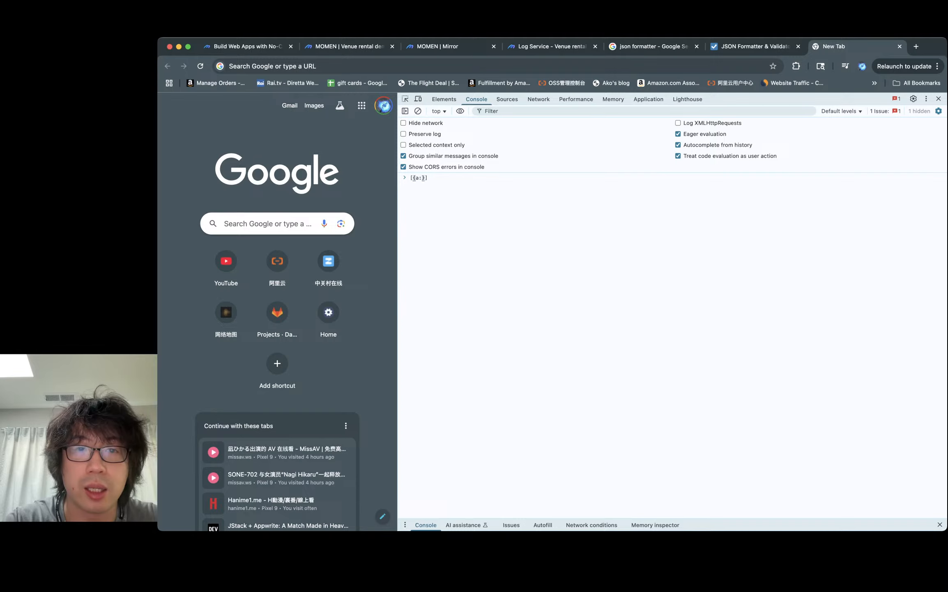
key(BackSpace)
key(BackSpace)
key(BackSpace)
key(BackSpace)
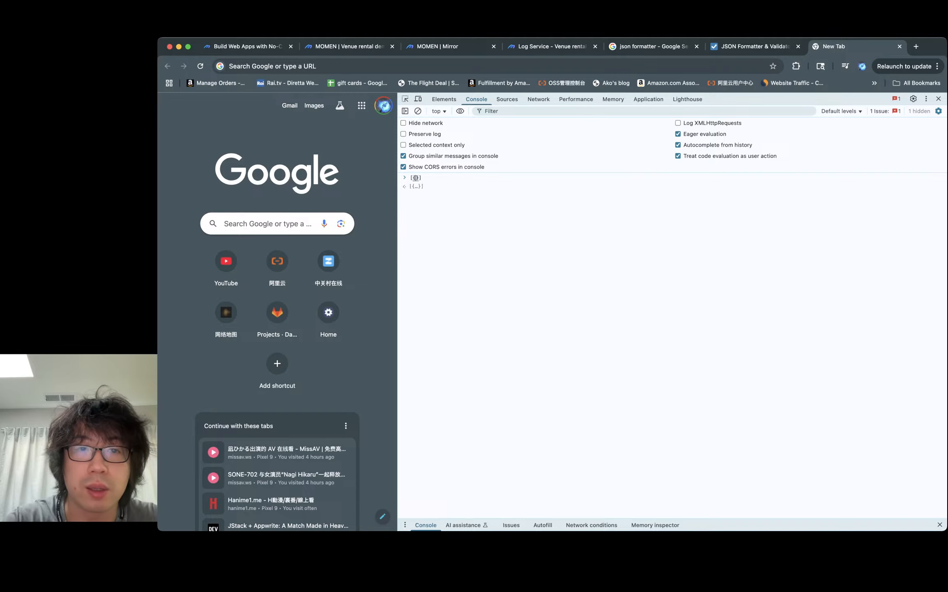
text({)
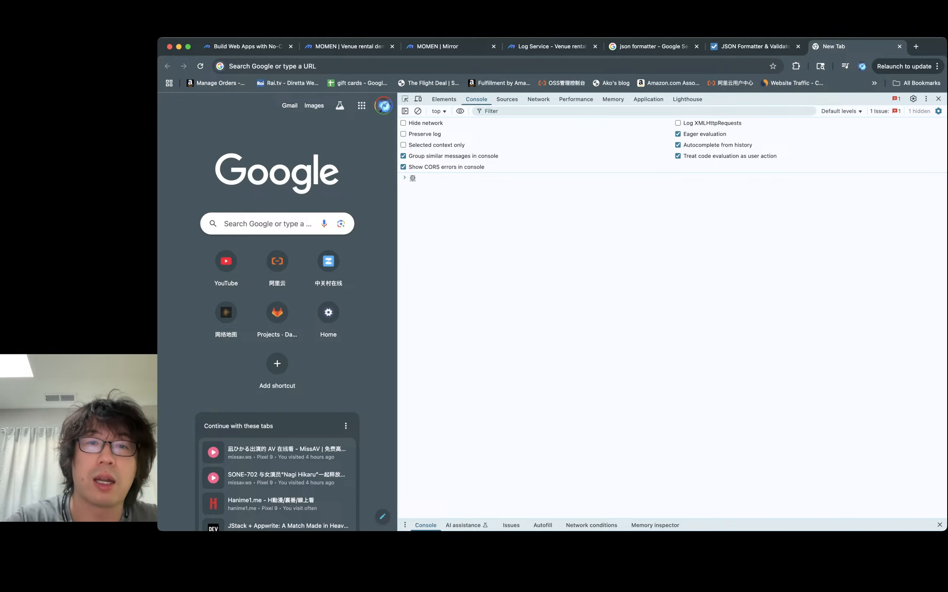
text(addmd)
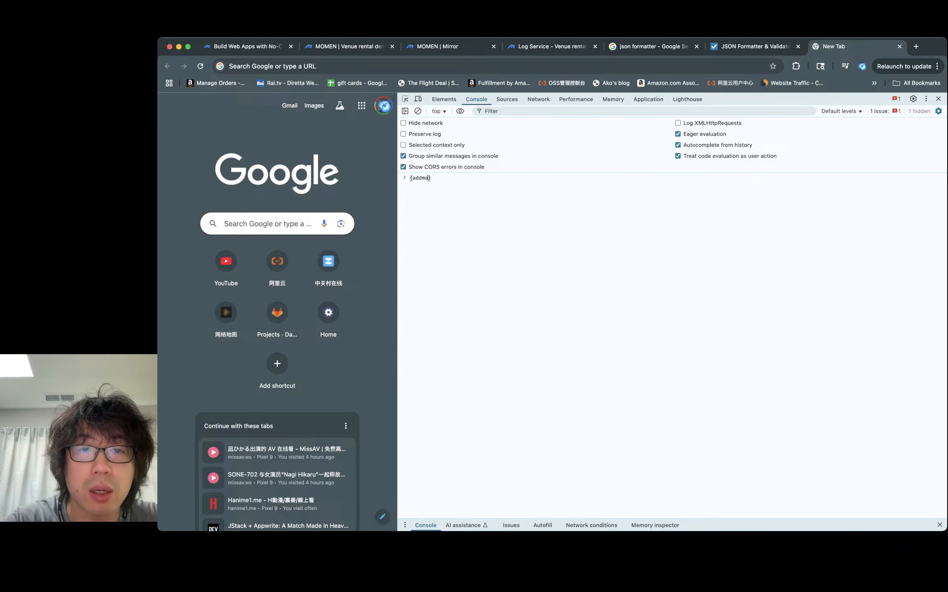
key(BackSpace)
key(BackSpace)
text(ons: {)
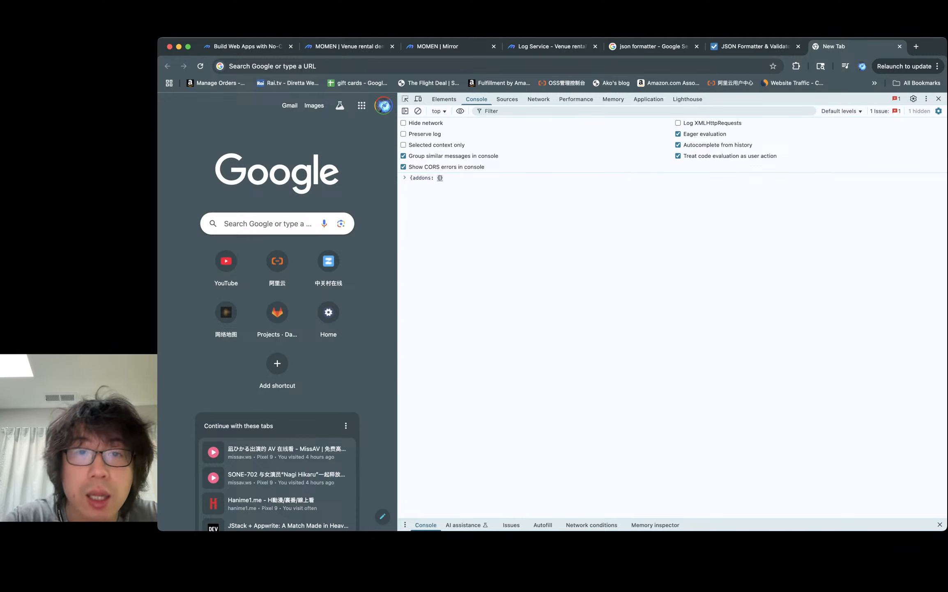
key(BackSpace)
text([)
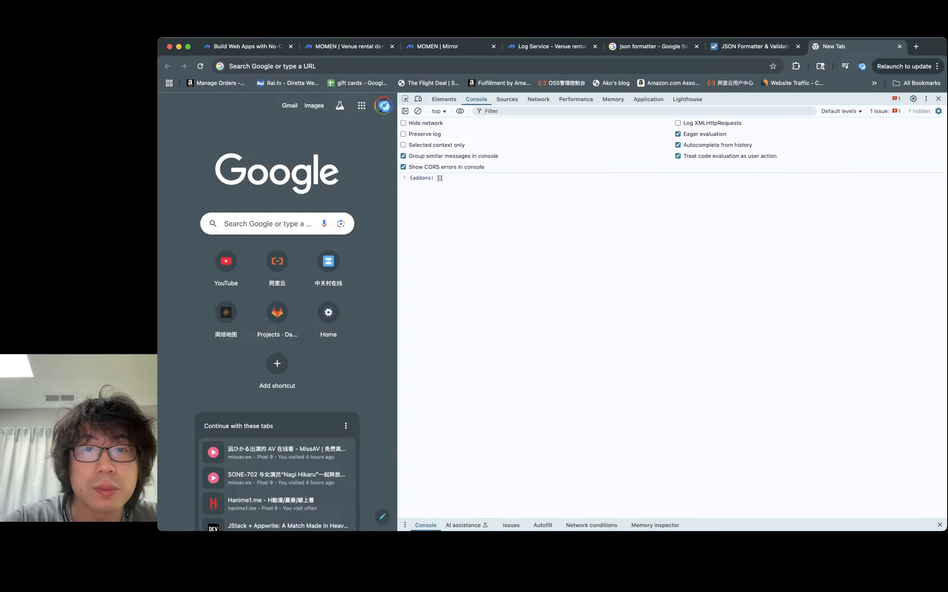
click(410, 178)
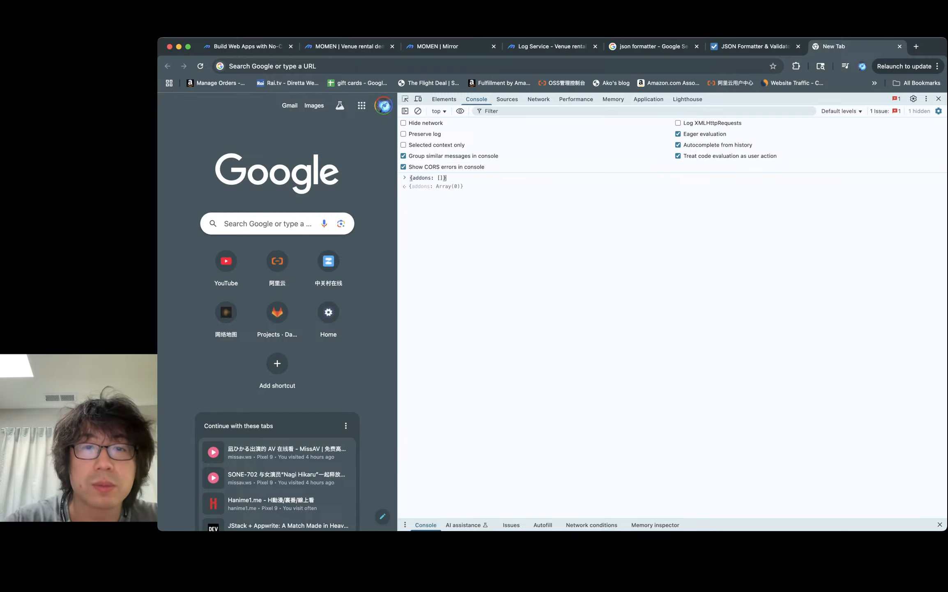
- Prefix the console expression with const xx = to assign the sample object
text(const )
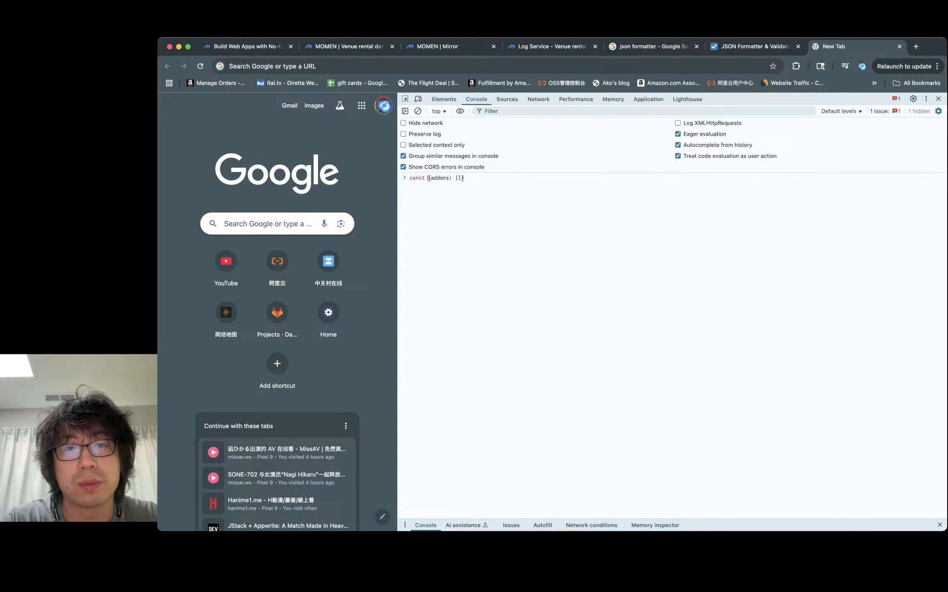
text(xx =)
click(411, 177)
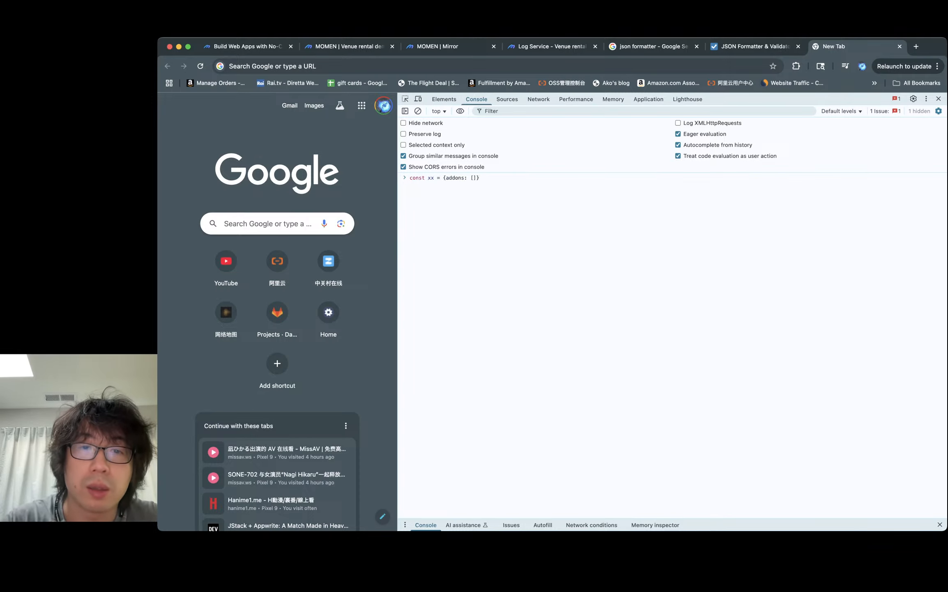
- Fill the sample addons array with two objects, hourly_rate 32 and hourly_rate 20, and evaluate the assignment
click(473, 178)
text({h)
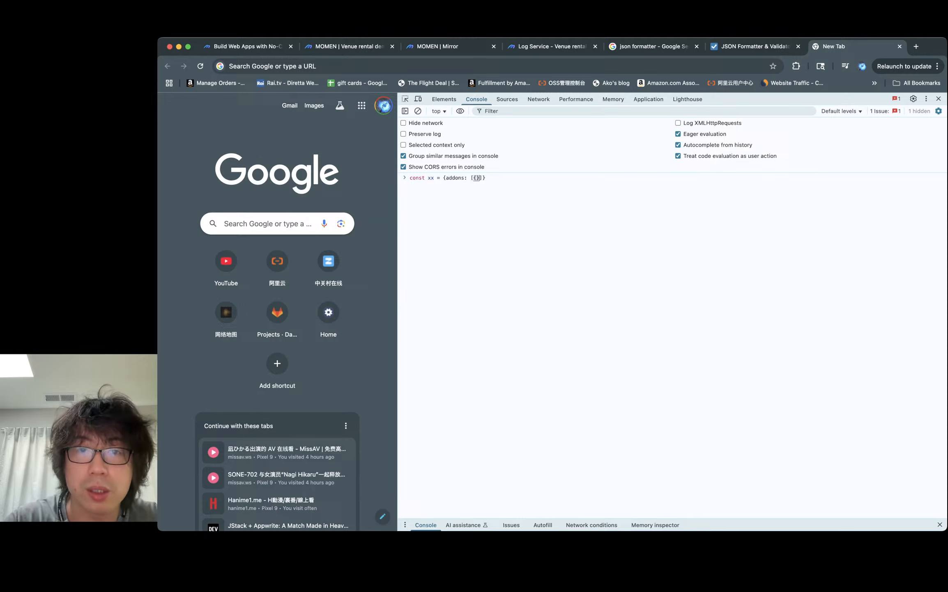
text(}, {)
key(Left)
key(Left)
key(Left)
key(Left)
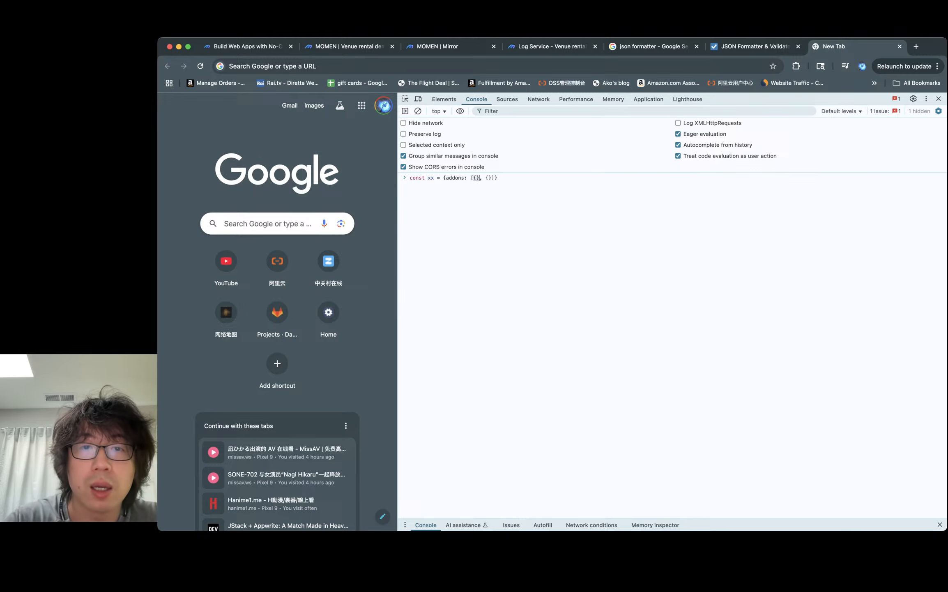
text(hourly_rate:3)
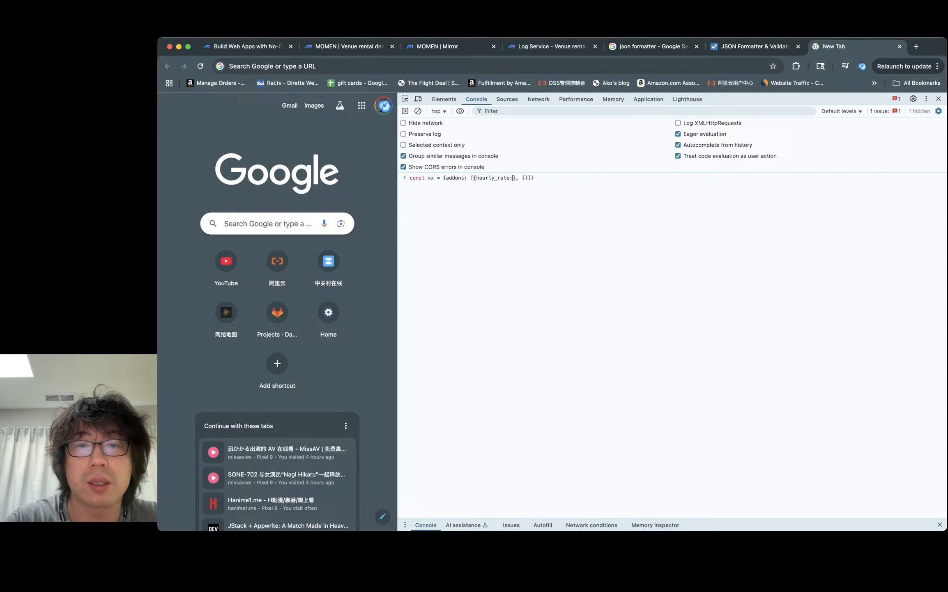
text(2)
click(531, 177)
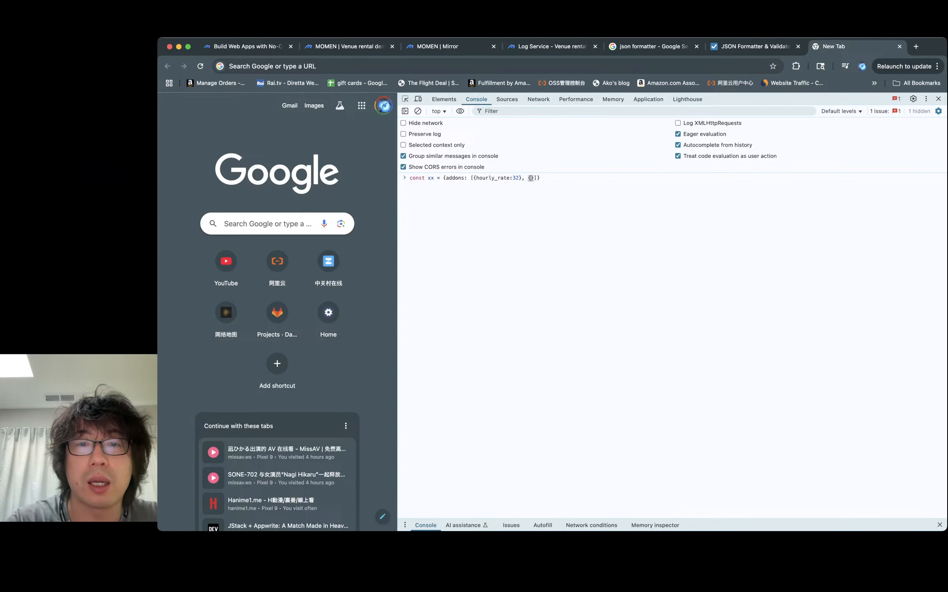
text(hourly_rate:)
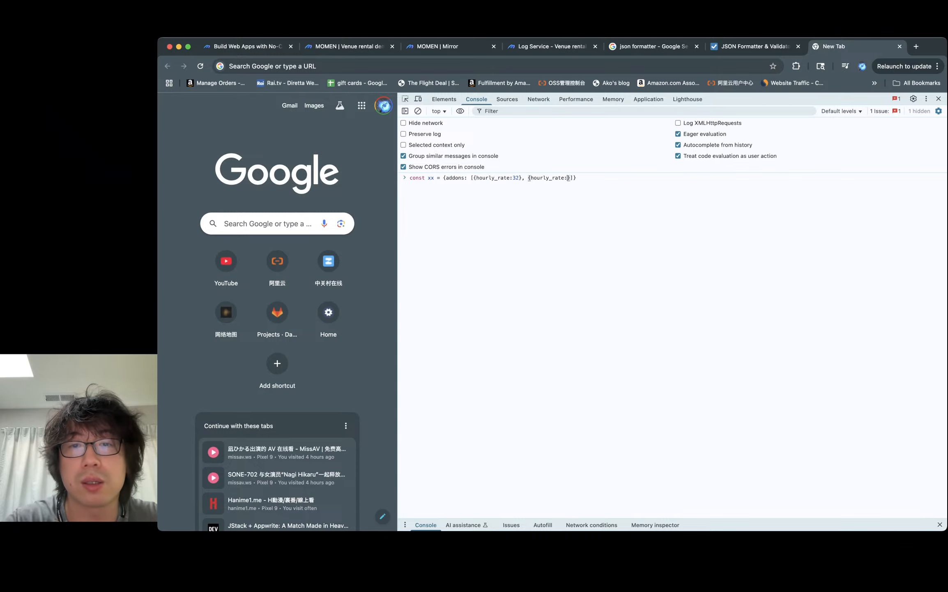
text(20)
key(Return)
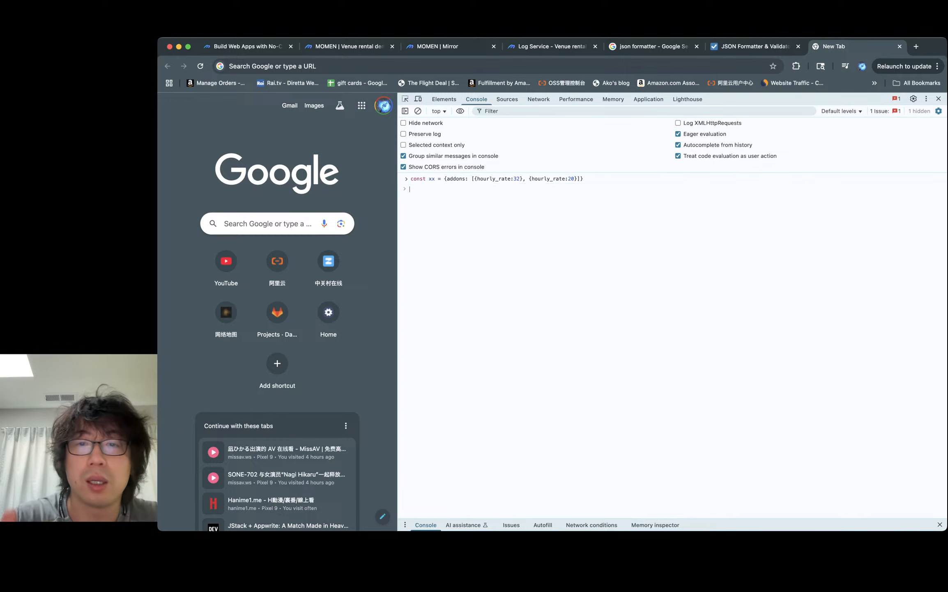
- Run xx.addons.map with an arrow callback returning hourly_rate in the console
text(xx)
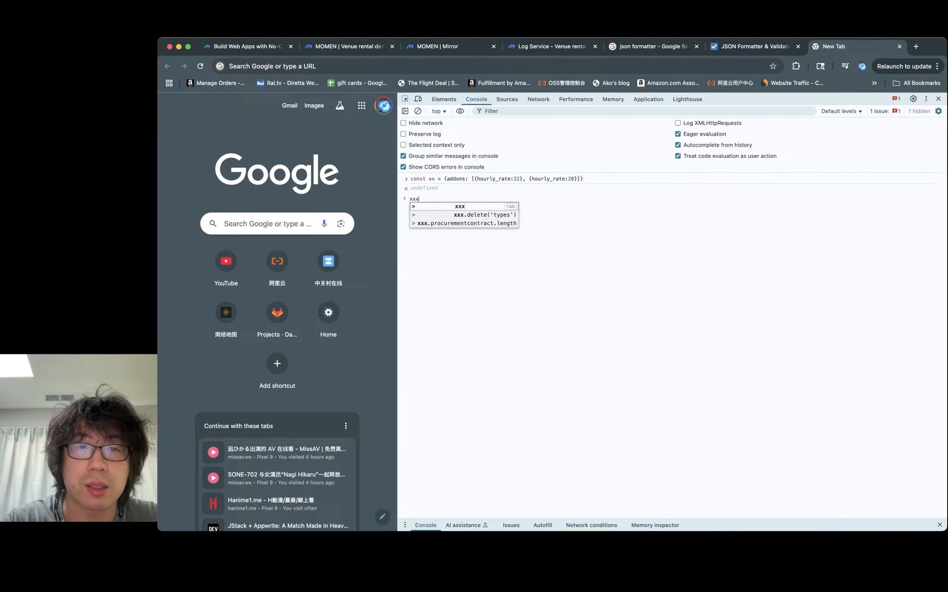
text(.addons.map()
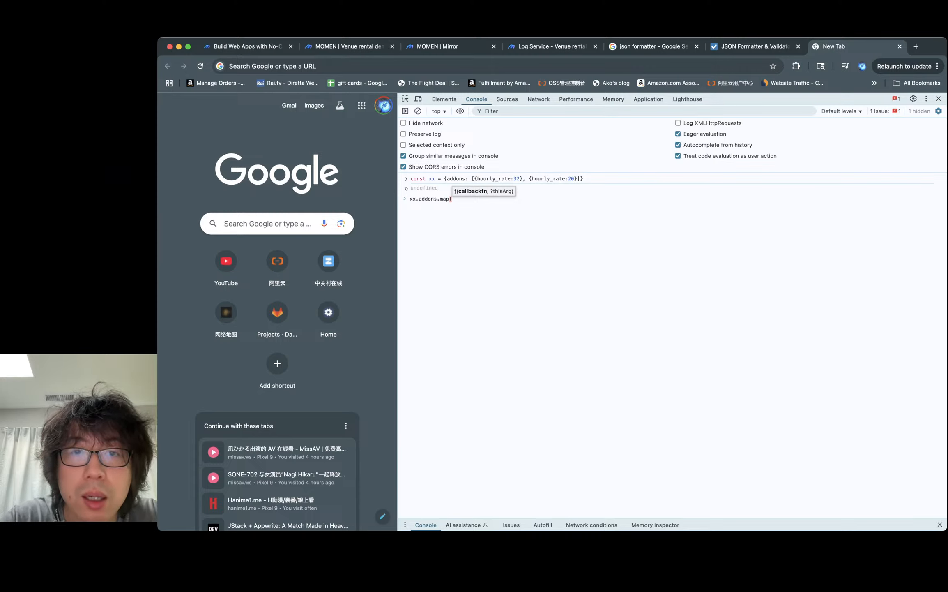
text(addon =)
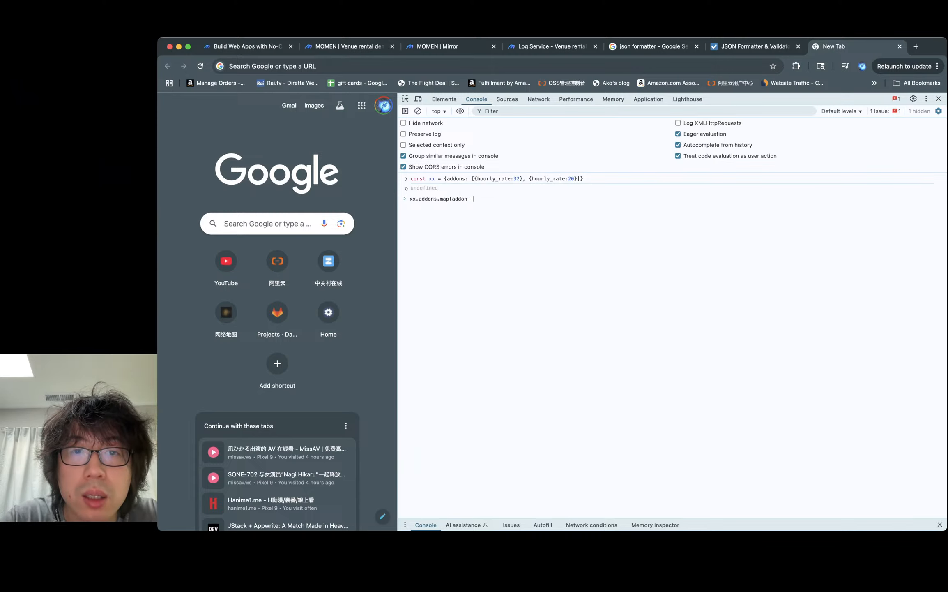
text(>)
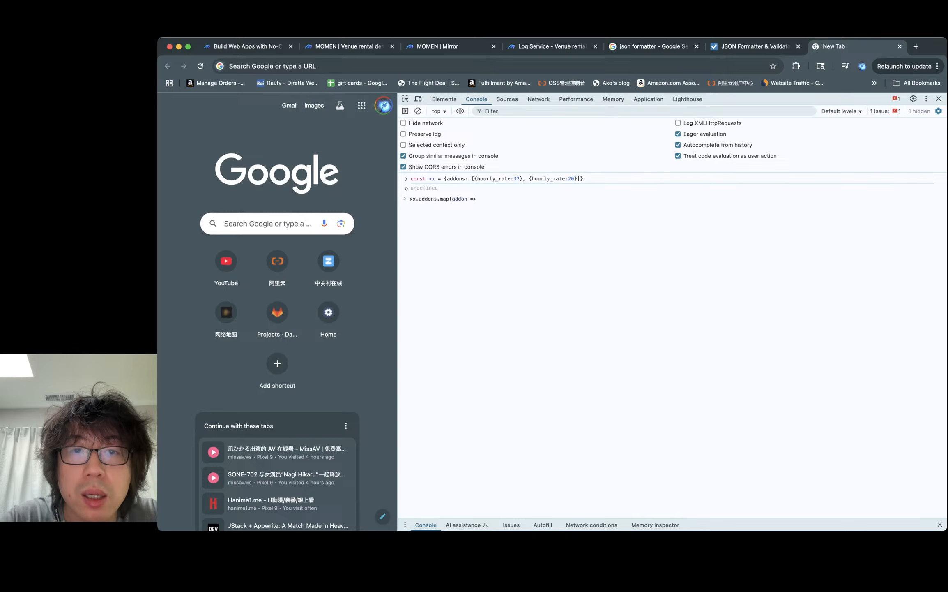
text( {)
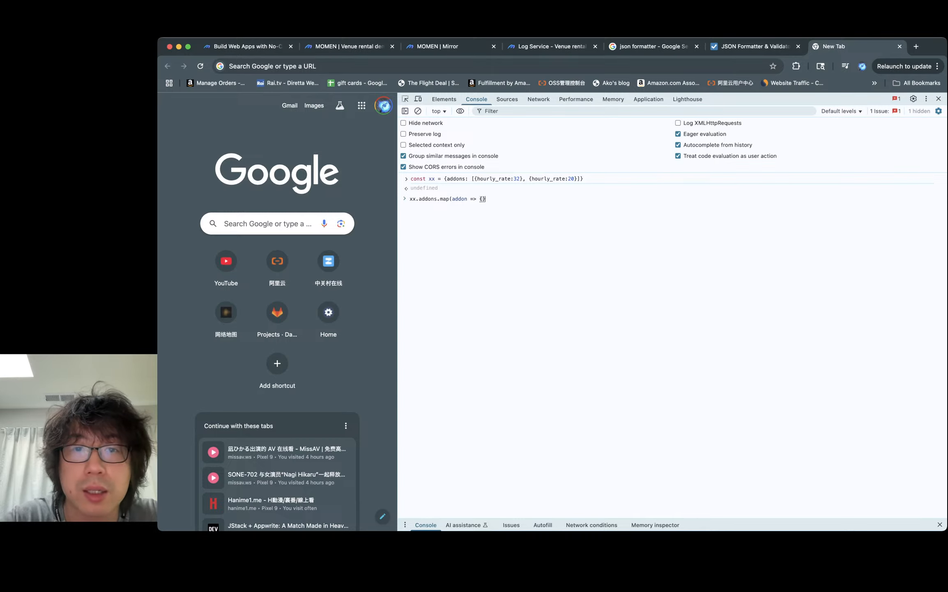
text( return )
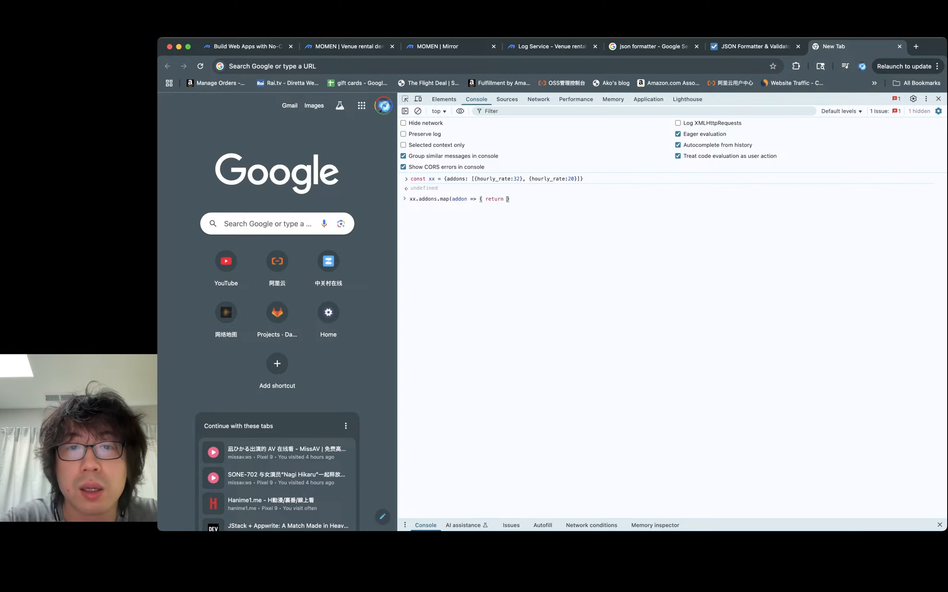
text(hourly_rate)
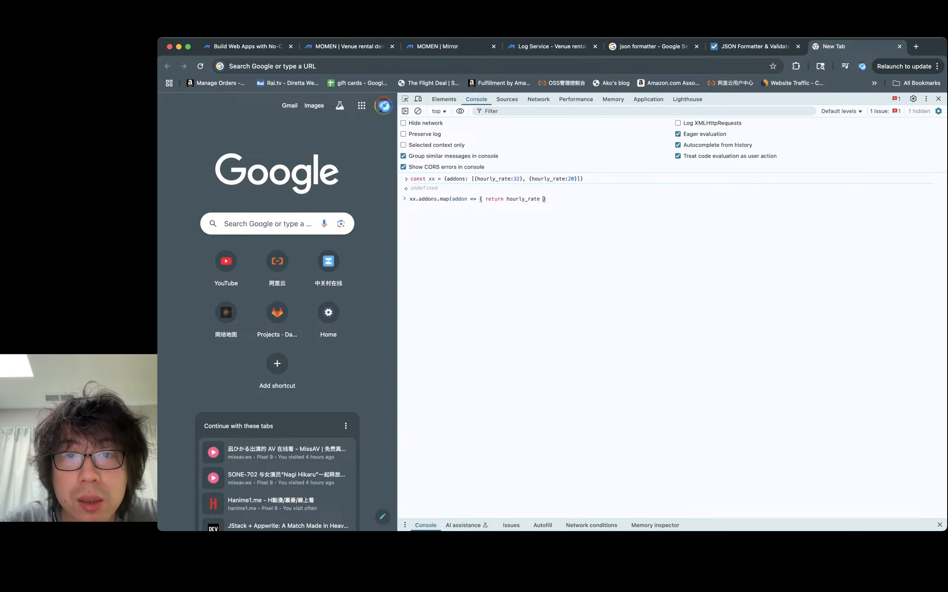
key(BackSpace)
text(;)
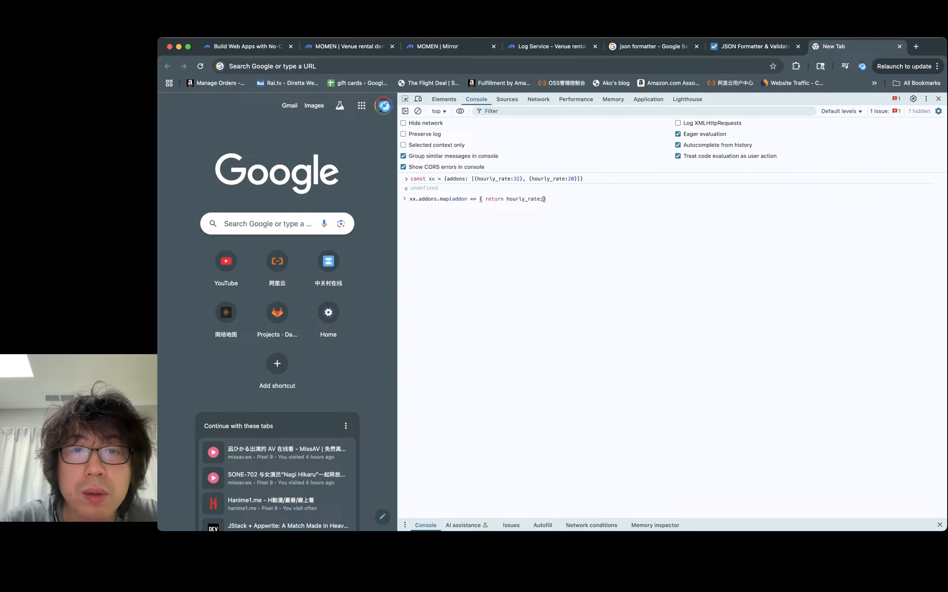
key(Right)
text())
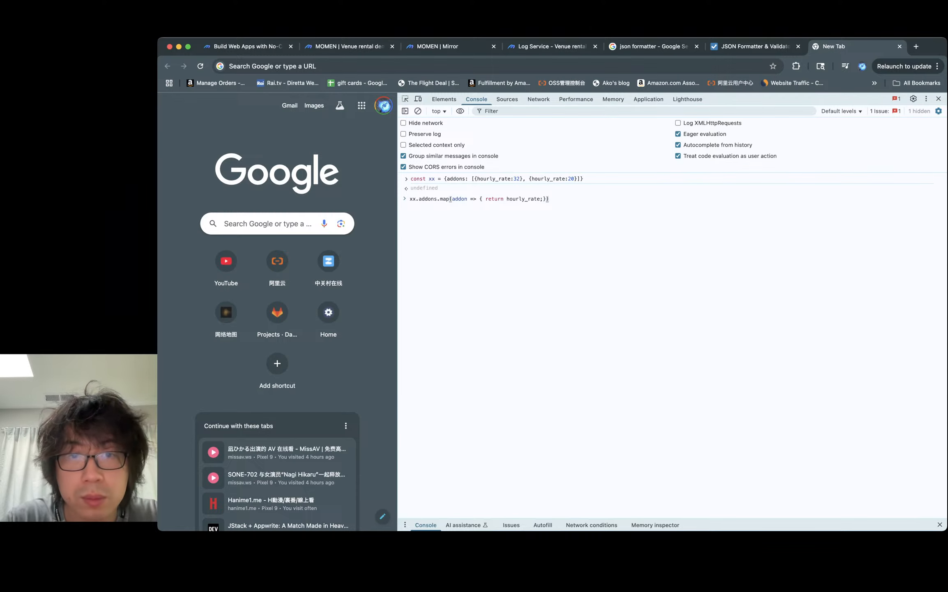
text(;)
key(Return)
- Recall the map expression, change its return value to addon.hourly_rate, and run it again
key(Up)
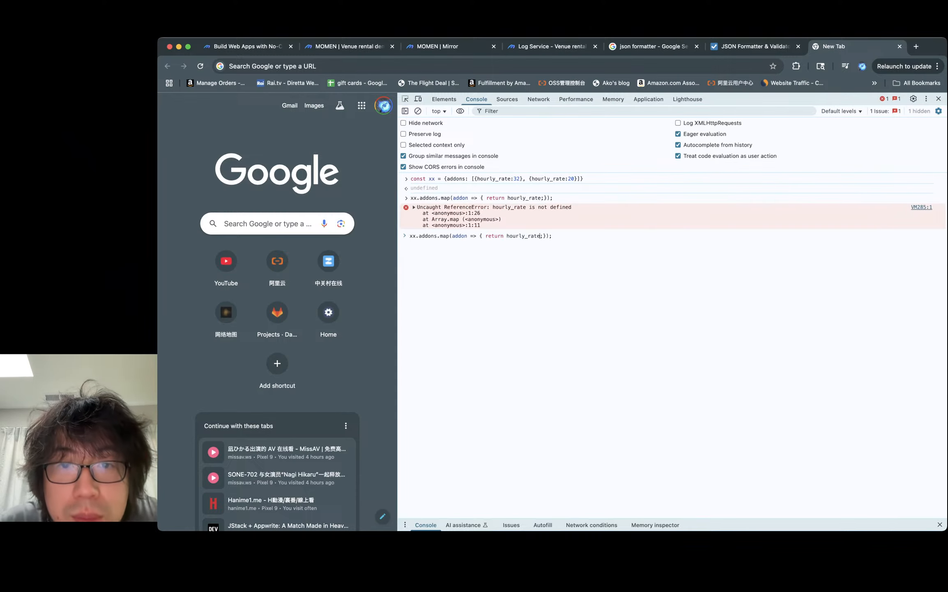
click(507, 236)
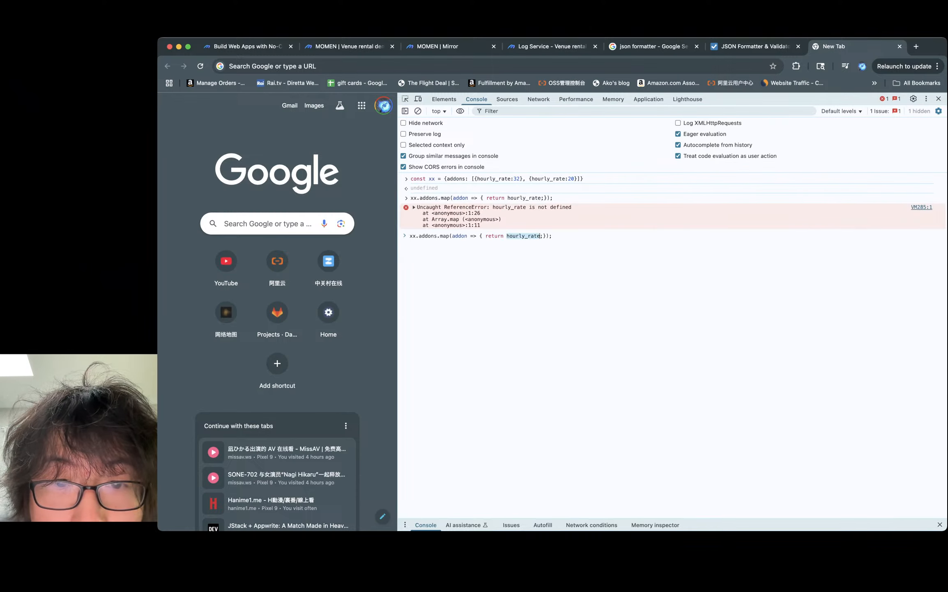
text(addon.)
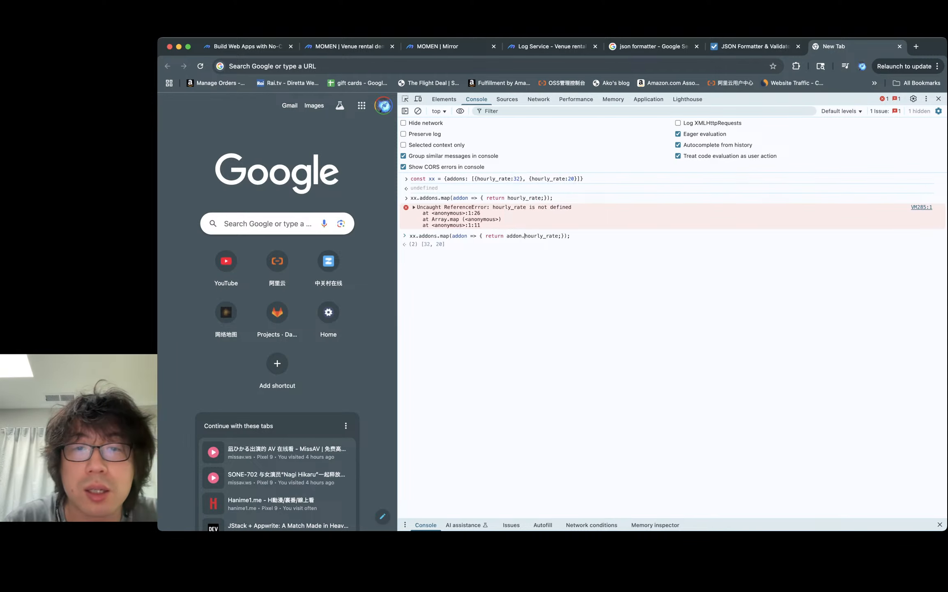
key(Return)
- Recall the map expression and chain .reduce( with callback parameters totalHourly and hourly
key(Up)
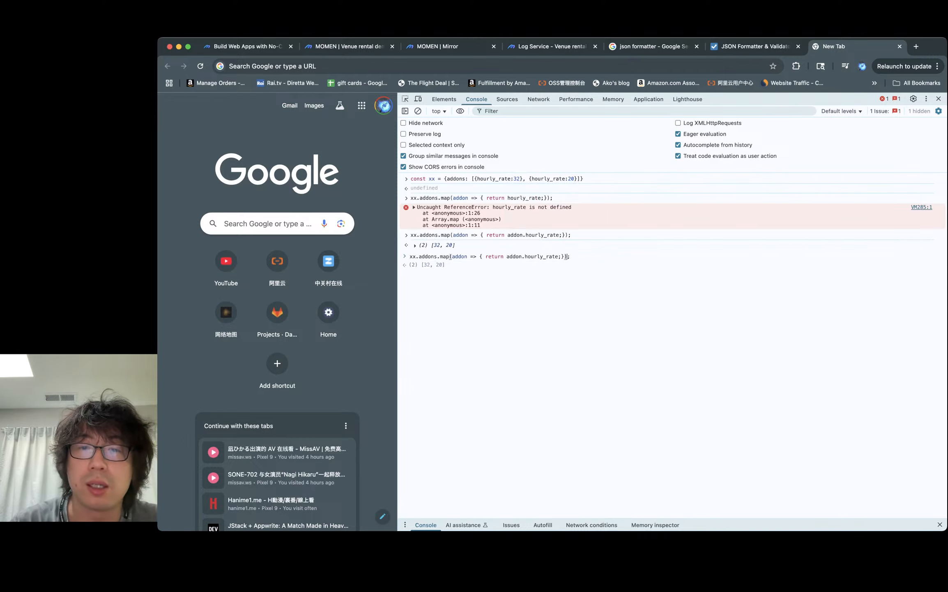
text(.)
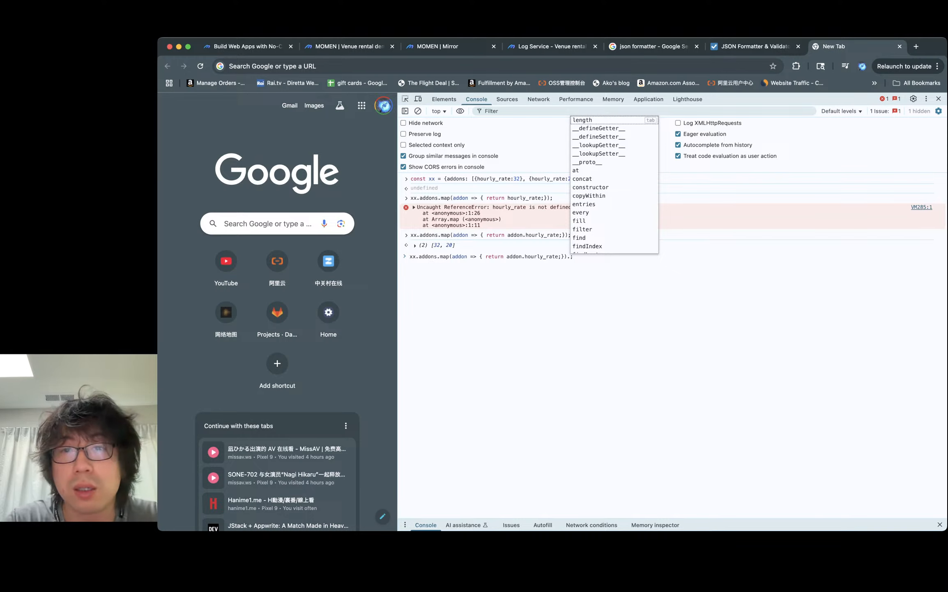
text(reduce()
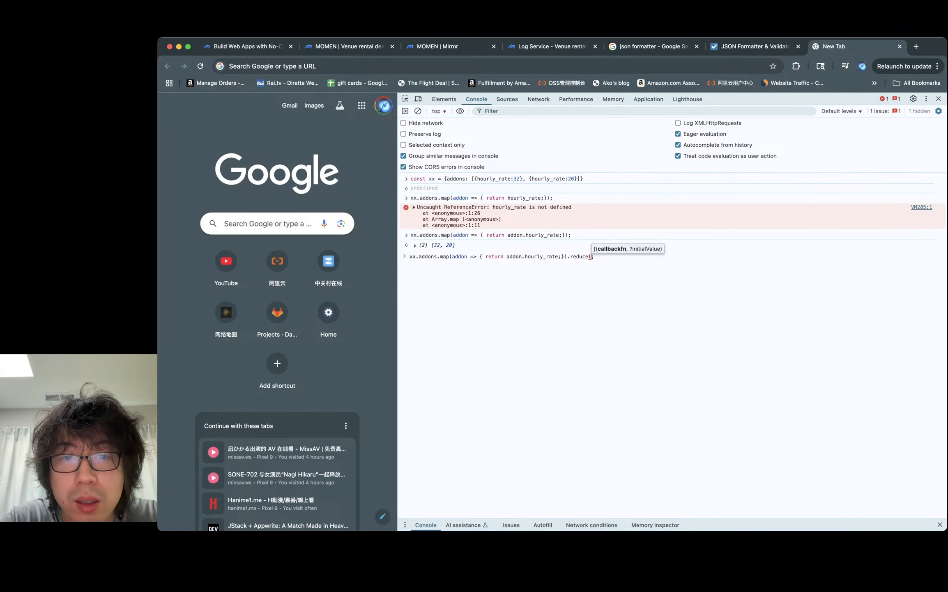
text(f)
key(BackSpace)
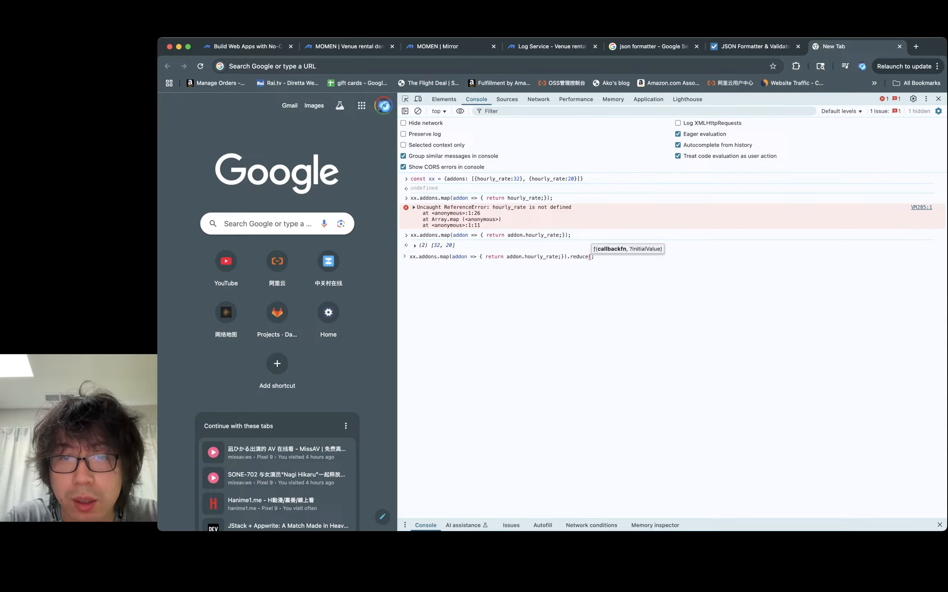
text(()
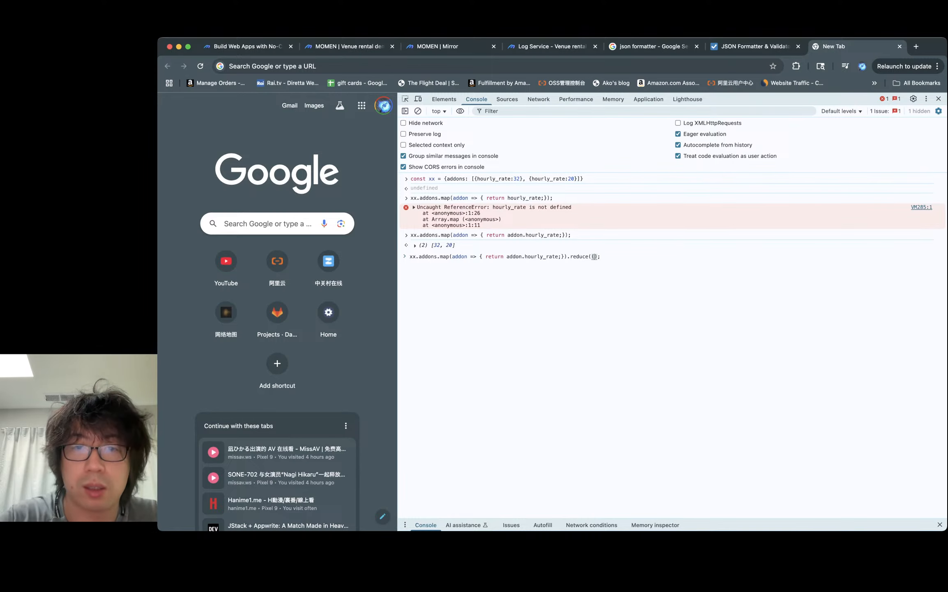
text(init)
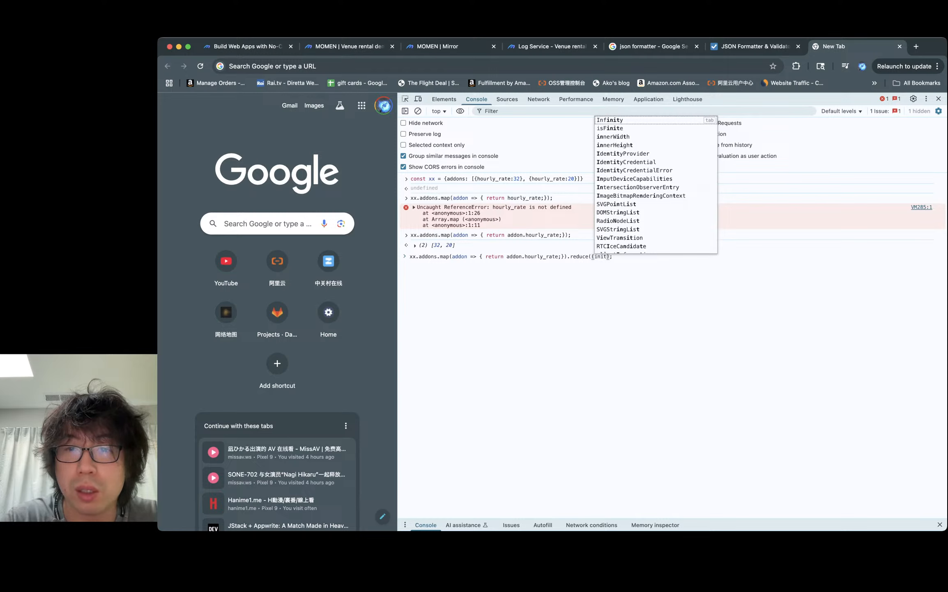
text(ialValue, )
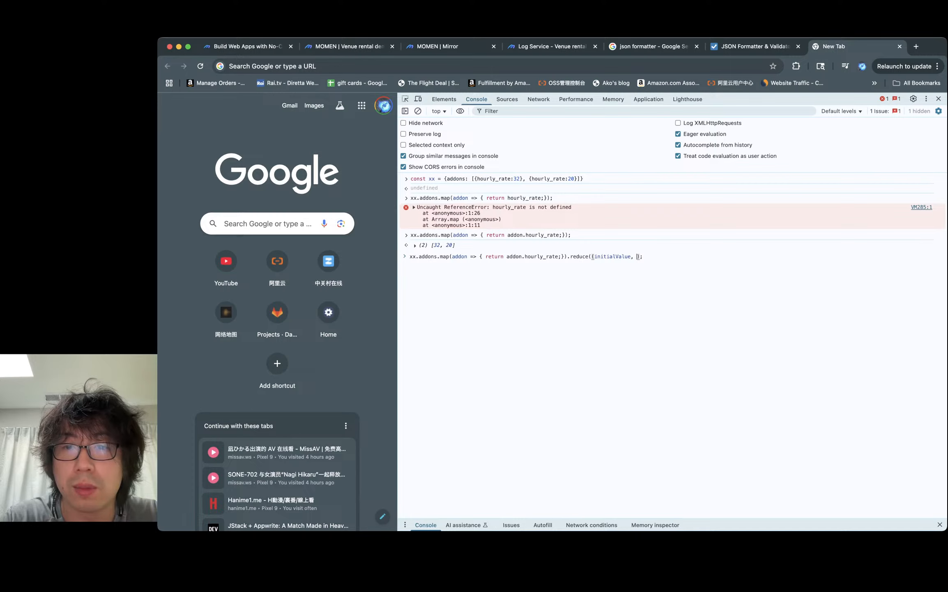
text(hour)
key(BackSpace)
key(BackSpace)
key(BackSpace)
key(BackSpace)
key(BackSpace)
key(BackSpace)
key(BackSpace)
key(BackSpace)
key(BackSpace)
key(BackSpace)
key(BackSpace)
key(BackSpace)
key(BackSpace)
key(BackSpace)
key(BackSpace)
key(BackSpace)
key(BackSpace)
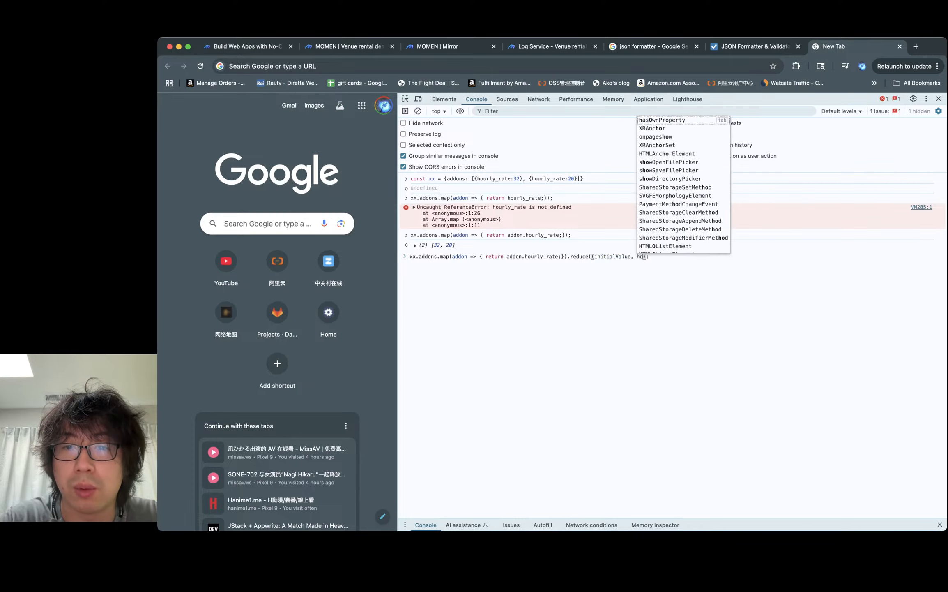
text(t)
key(BackSpace)
key(BackSpace)
text(total_hourly, )
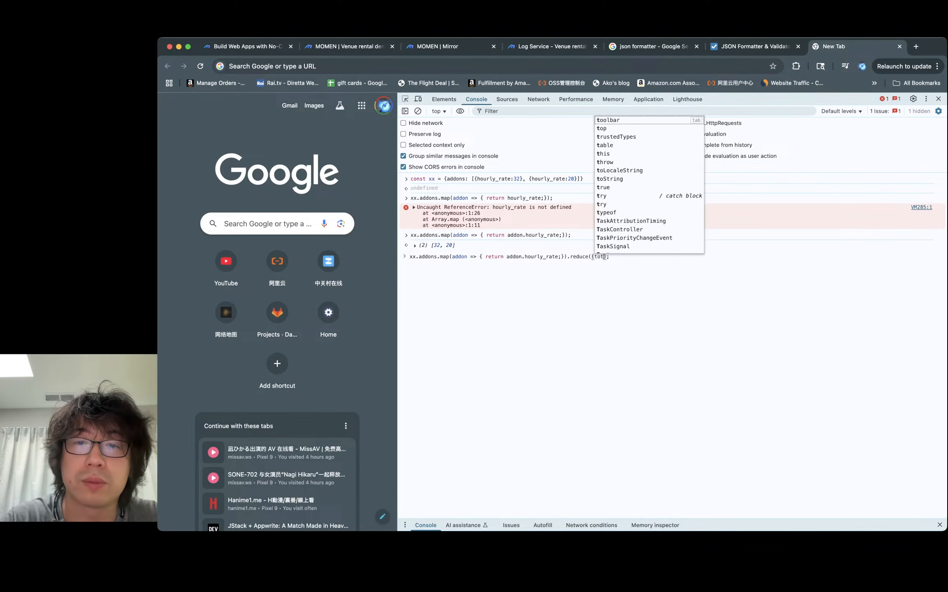
text(h)
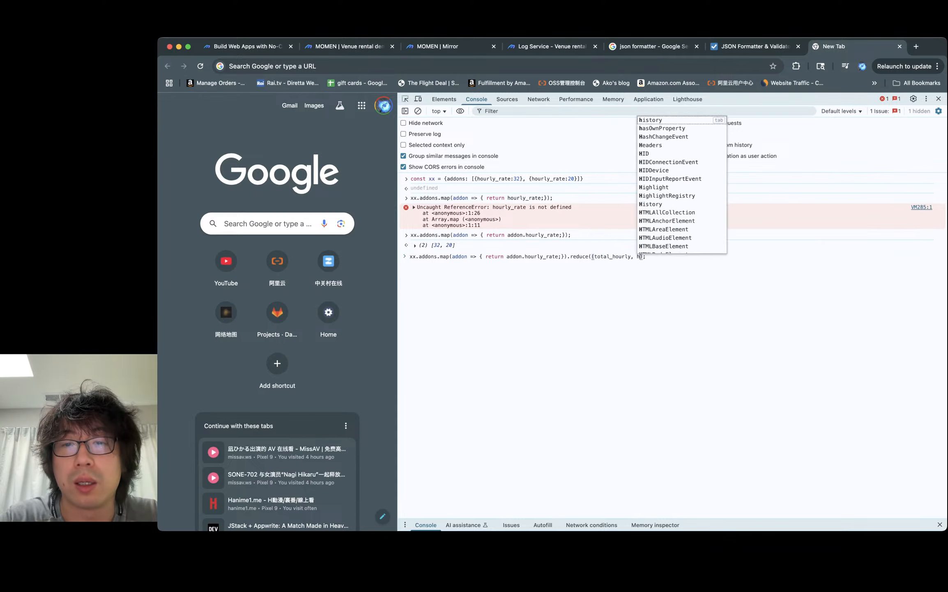
text(ourl)
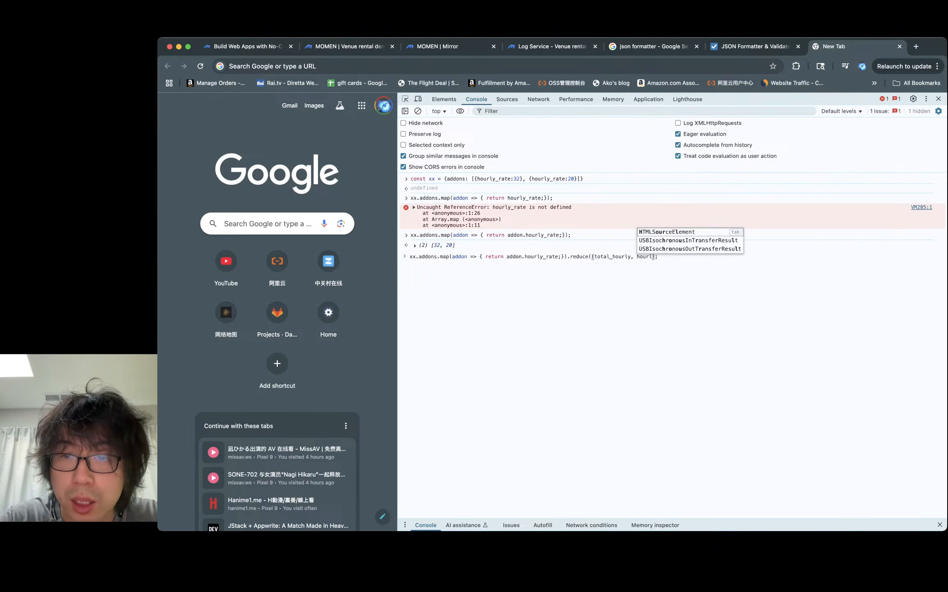
text(y)
click(615, 257)
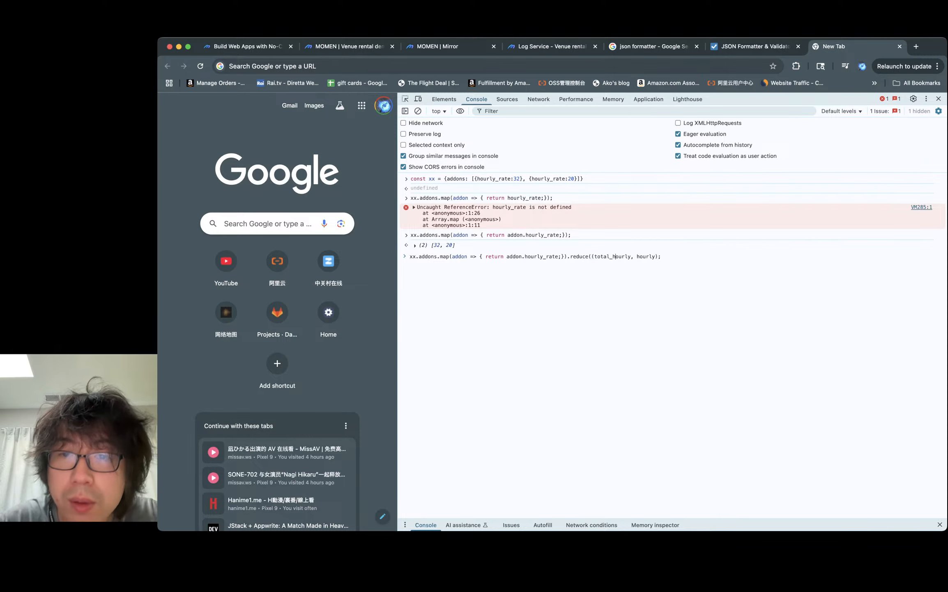
key(BackSpace)
key(BackSpace)
text(H)
click(655, 257)
key(Left)
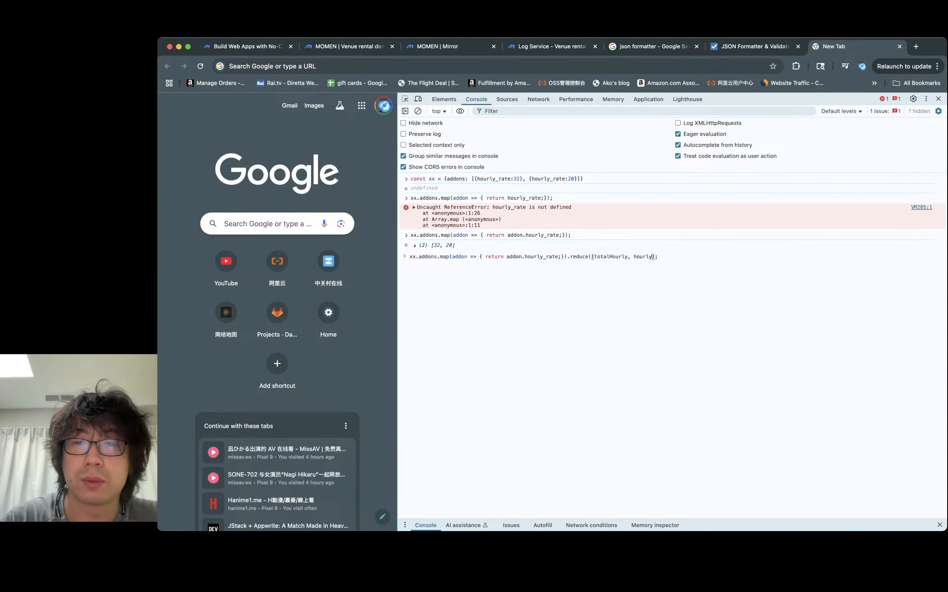
- Complete the reduce callback to return totalHourly + hourly with an initial value of 0, and run it
text() => {)
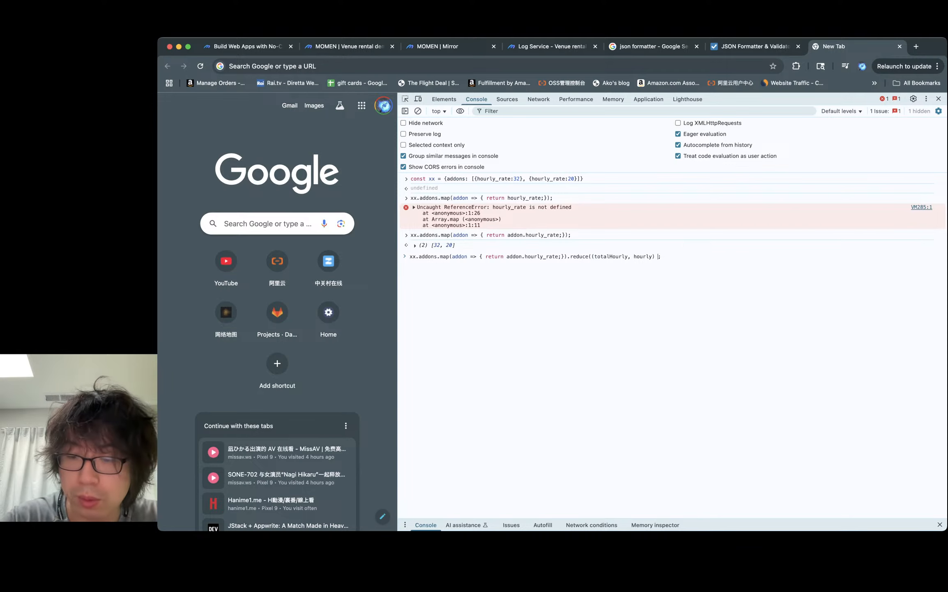
text( return ho)
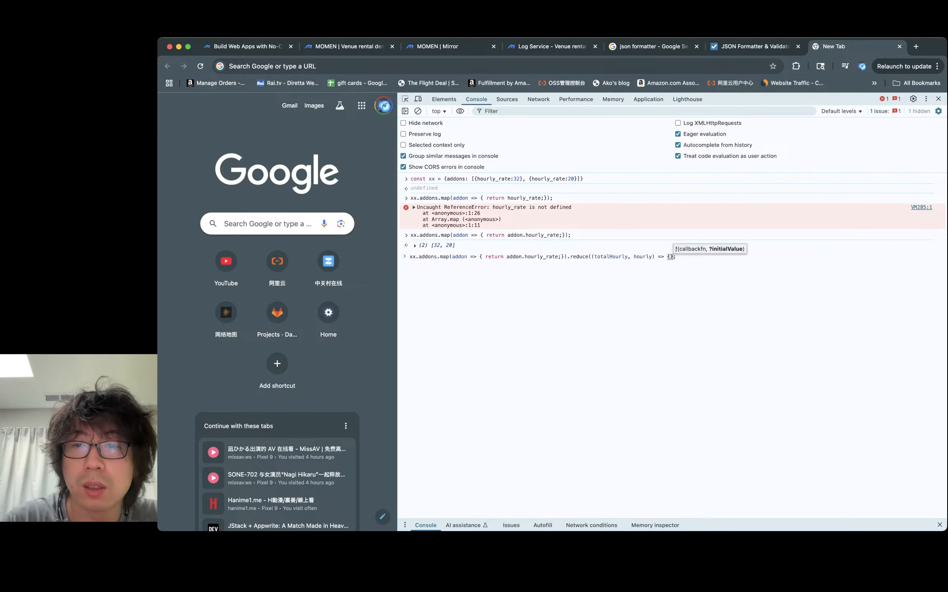
key(BackSpace)
key(BackSpace)
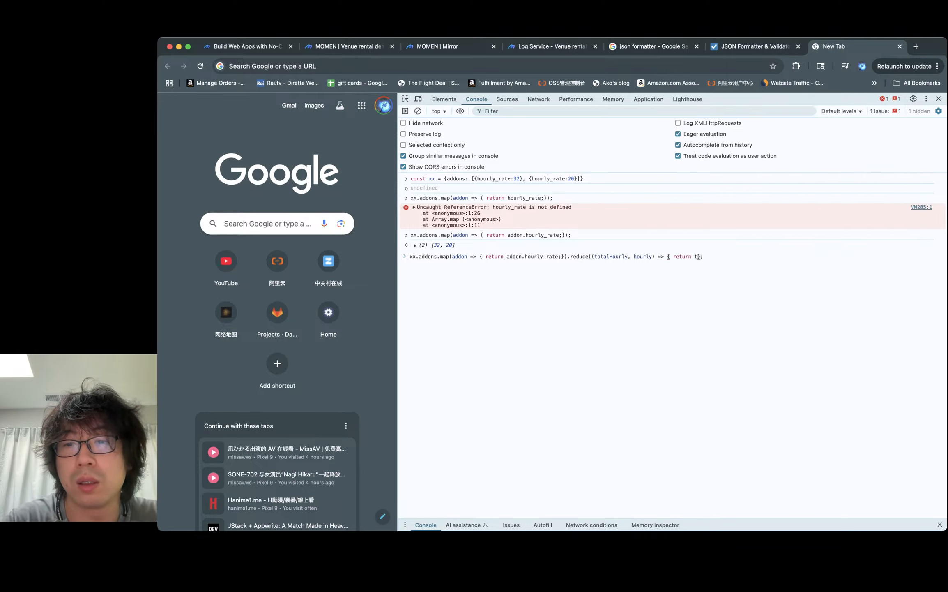
text(totalHourly + hourly)
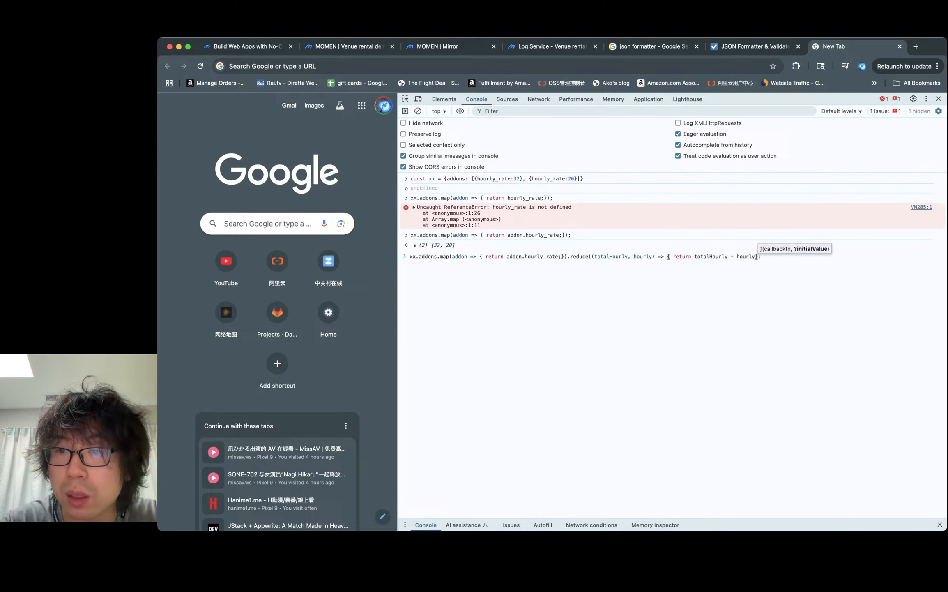
text(; },)
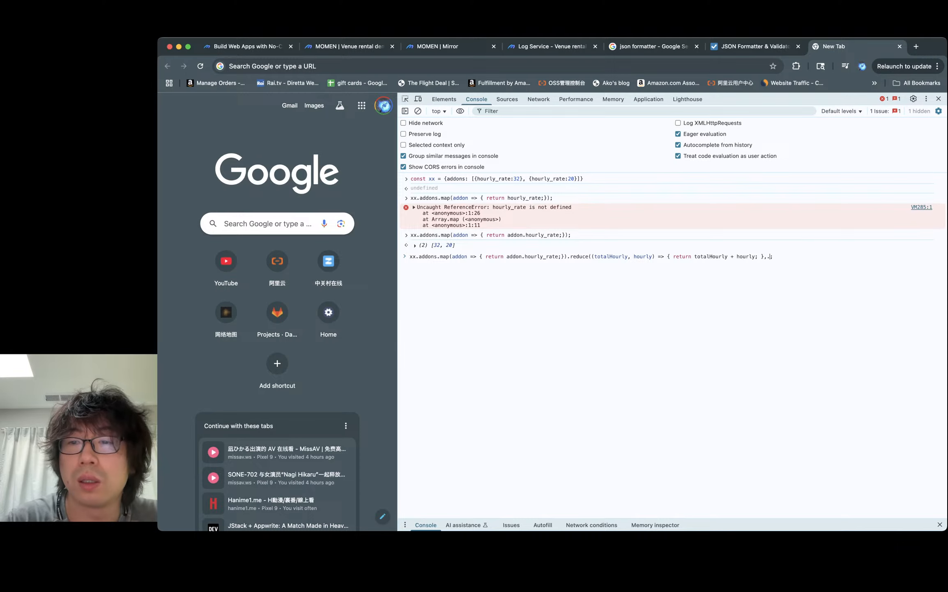
text( 0)
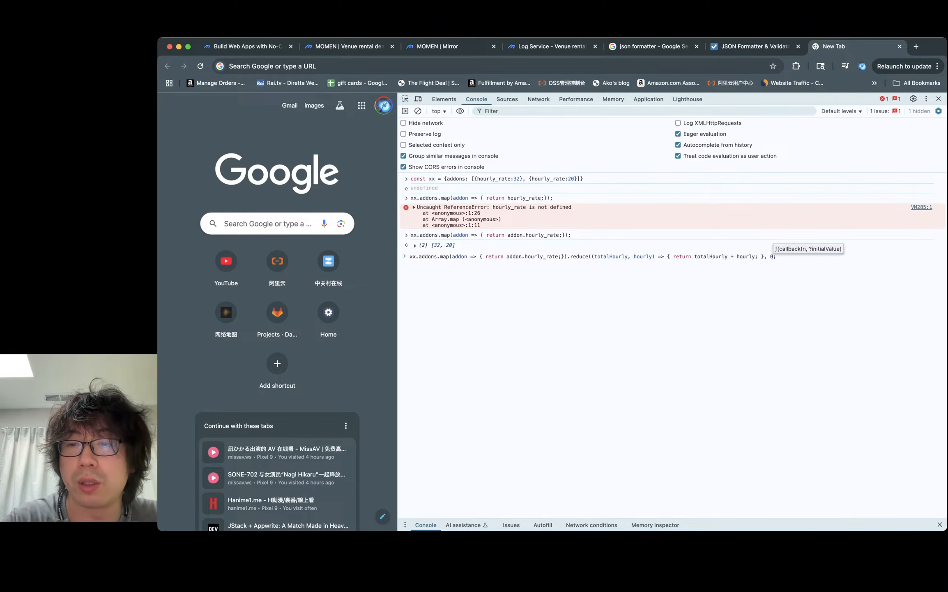
key(Return)
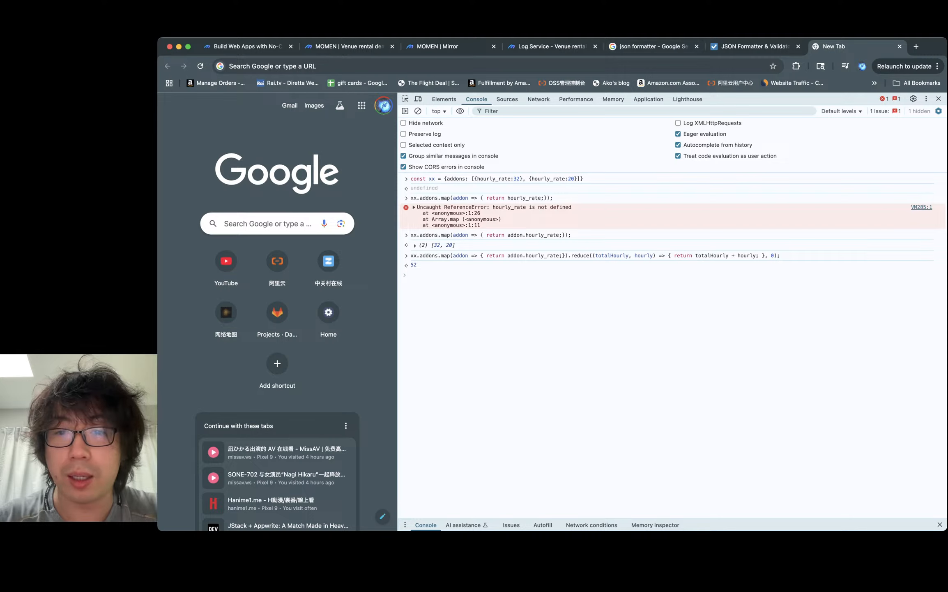
- Recall the expression, drop the map call, and run xx.addons.reduce summing totalHourly + hourly.hourly_rate directly
click(595, 255)
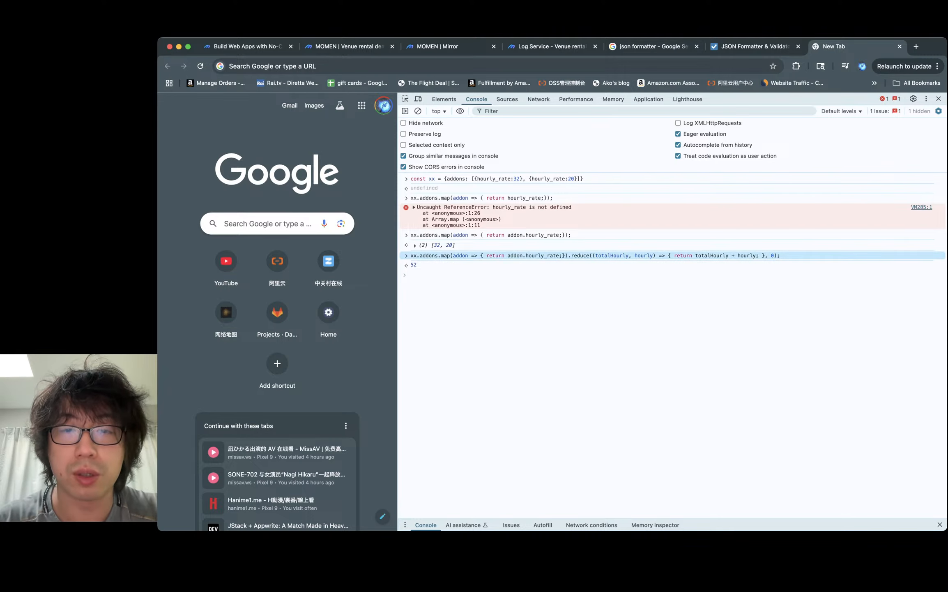
key(Up)
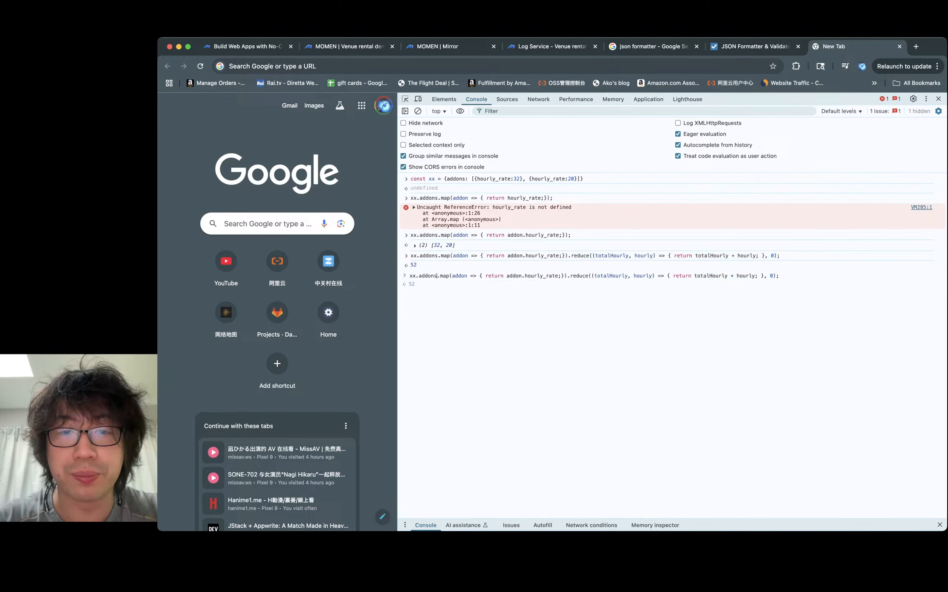
drag(437, 275, 568, 276)
key(BackSpace)
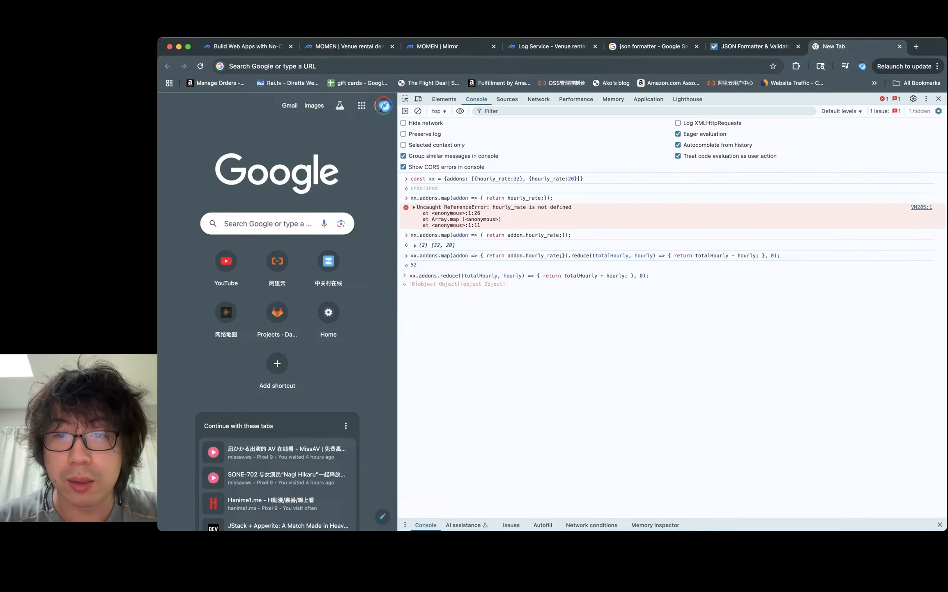
text(.hourly_)
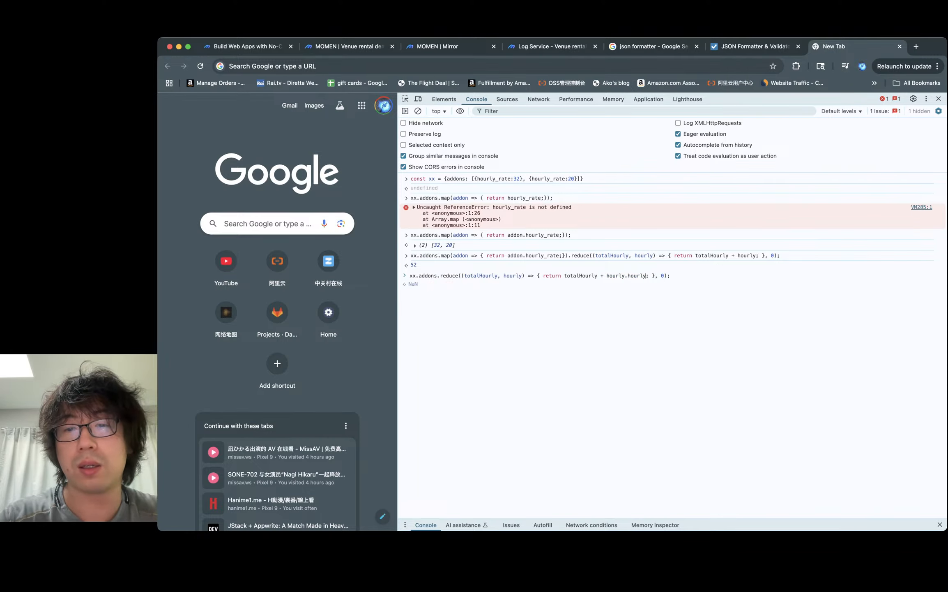
text(rate)
key(Return)
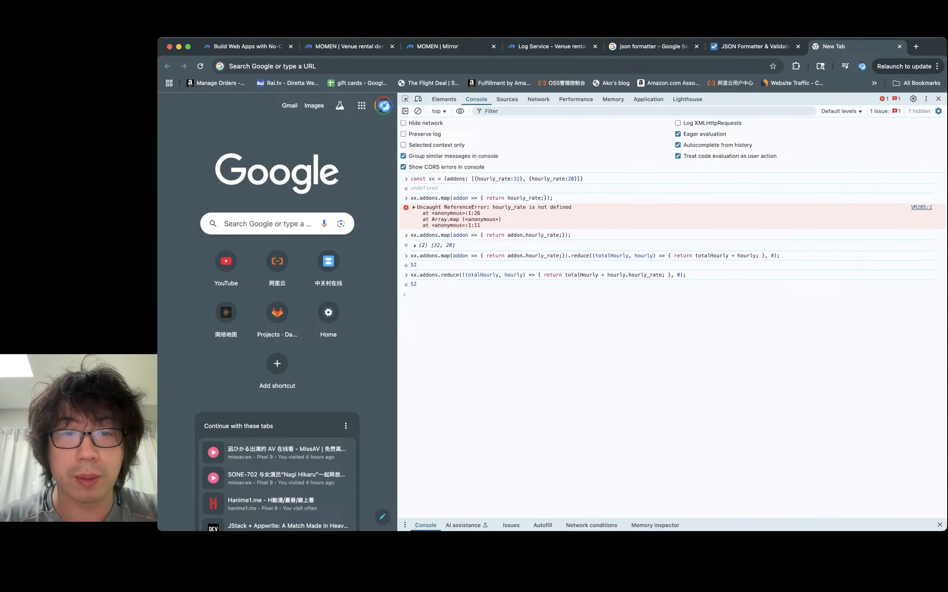
- Copy the console reduce expression into the insert order code, replacing the map() call at the end of line 24
triple_click(548, 274)
key(super+c)
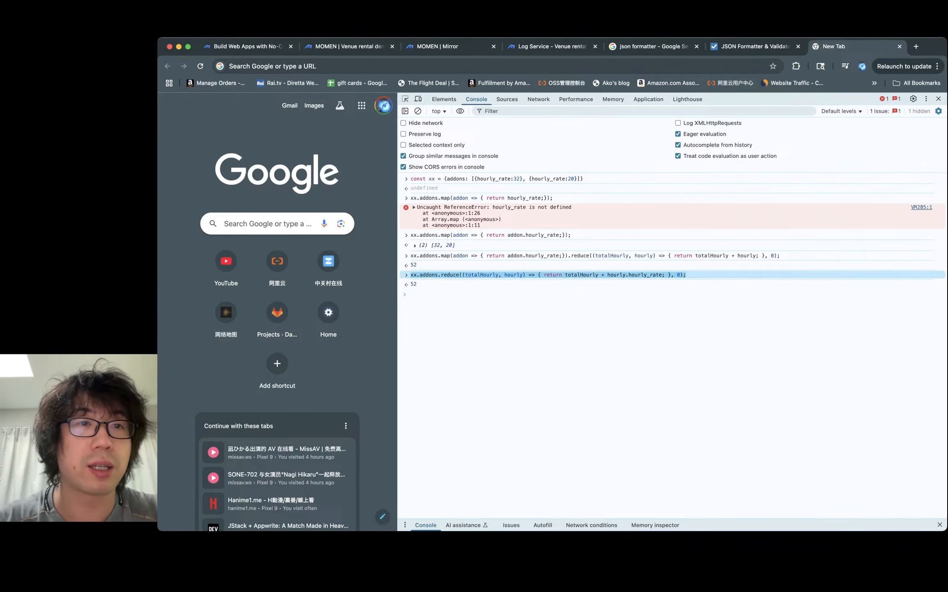
click(443, 47)
click(349, 47)
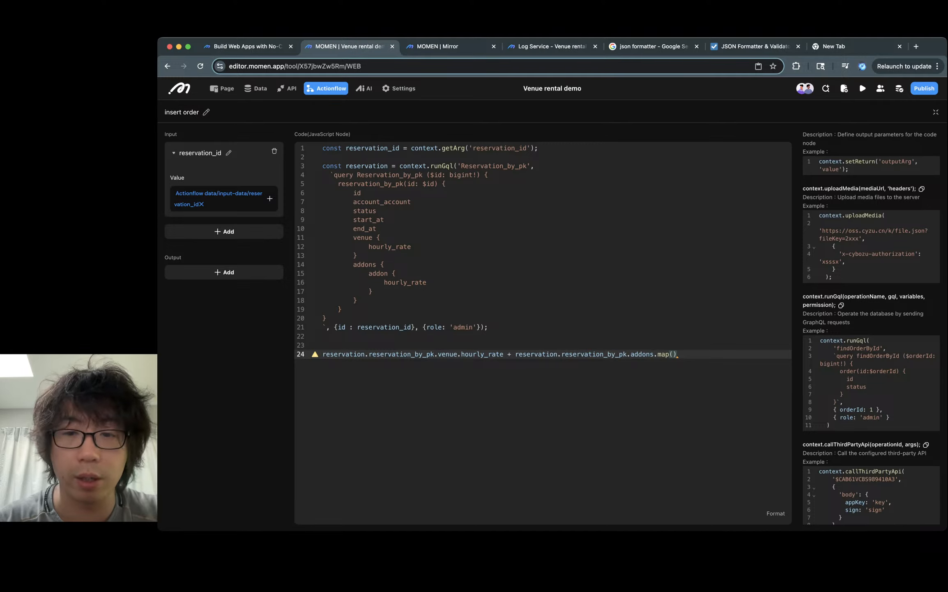
key(BackSpace)
key(BackSpace)
key(BackSpace)
key(BackSpace)
key(BackSpace)
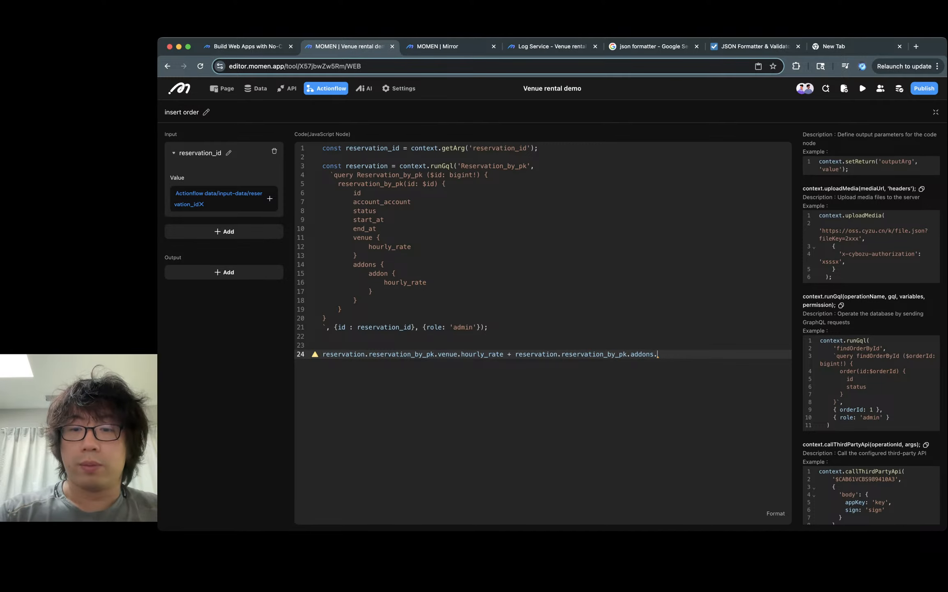
key(BackSpace)
key(super+v)
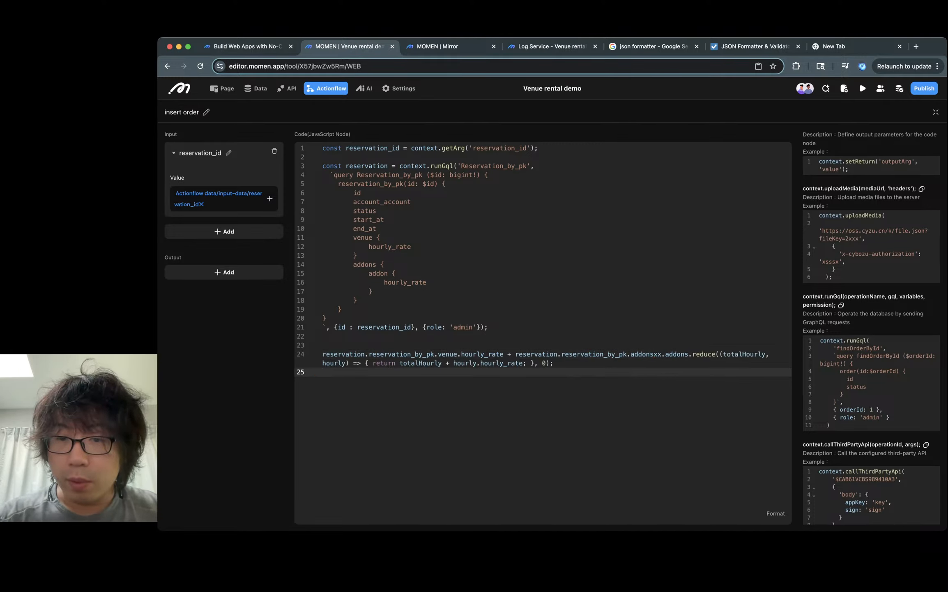
- Delete the duplicated xx.addons text so .reduce follows reservation.reservation_by_pk.addons directly
click(665, 354)
key(BackSpace)
key(BackSpace)
key(BackSpace)
key(BackSpace)
key(BackSpace)
key(BackSpace)
key(BackSpace)
key(BackSpace)
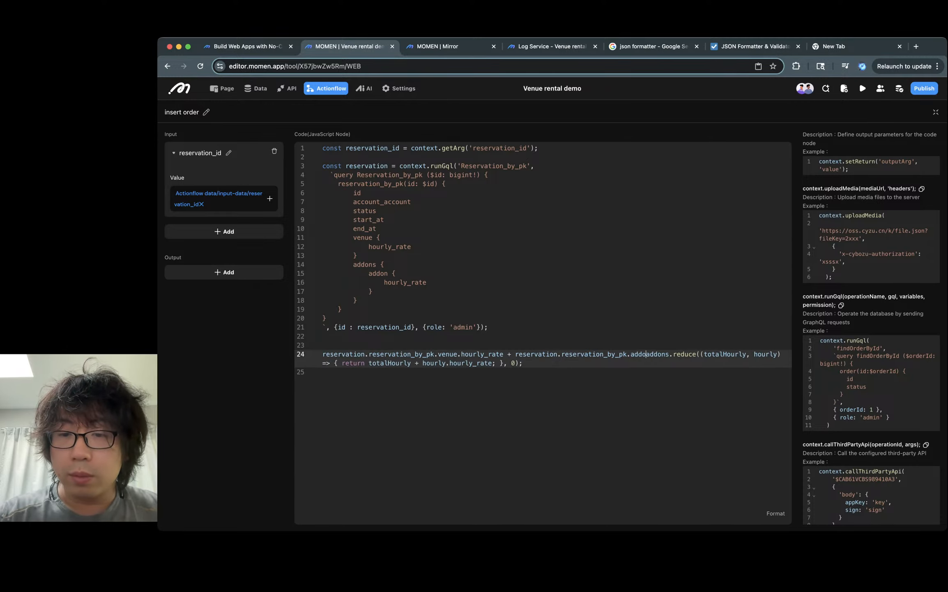
key(BackSpace)
double_click(670, 354)
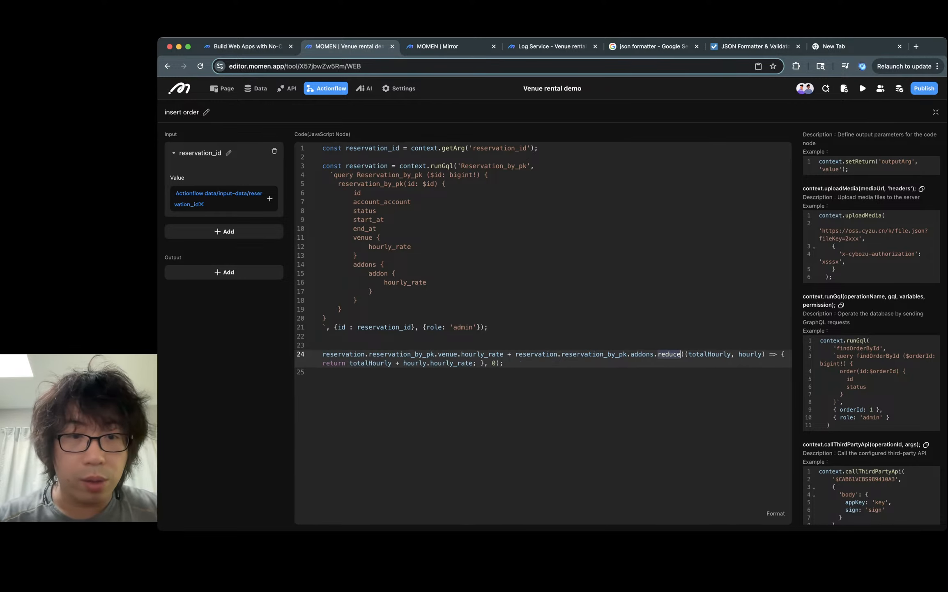
- Rename the reduce callback's second parameter to addon and return totalHourly + addon.addon.hourly_rate
click(372, 273)
click(704, 354)
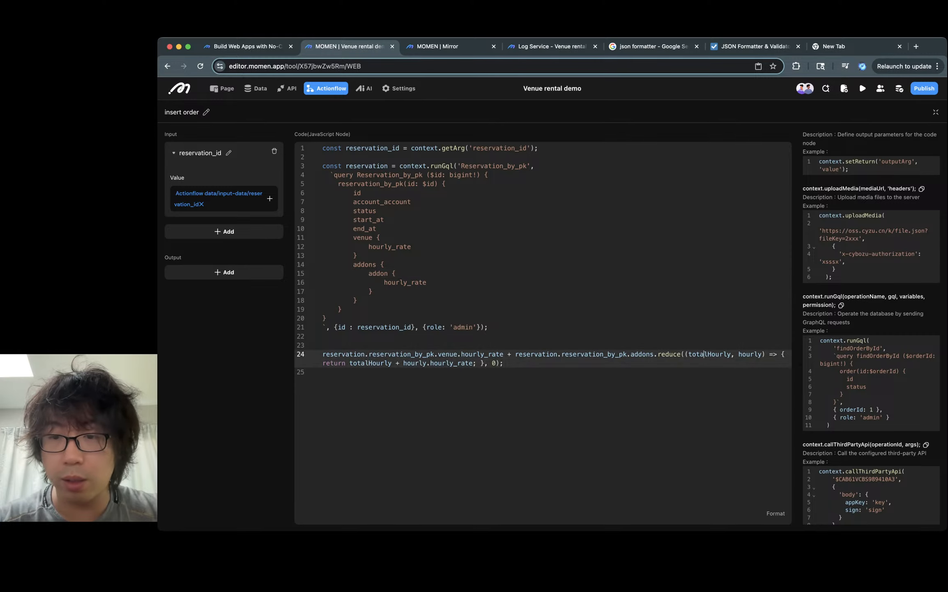
double_click(746, 354)
double_click(709, 354)
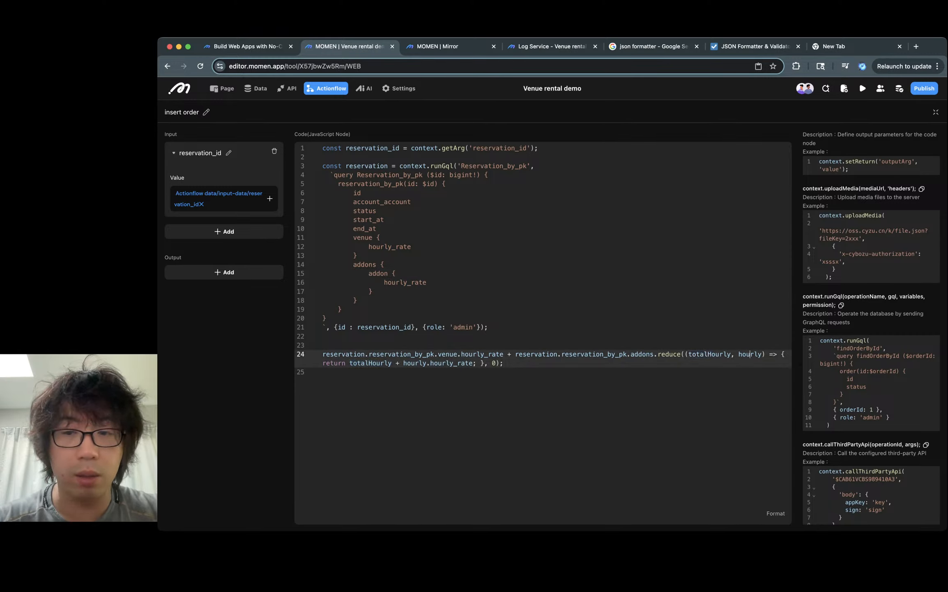
double_click(750, 354)
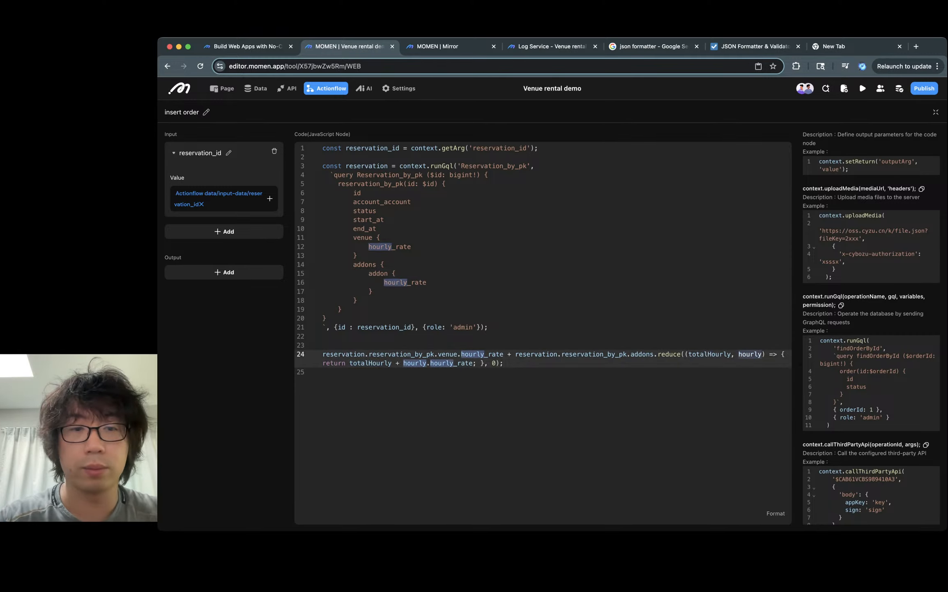
text(addon)
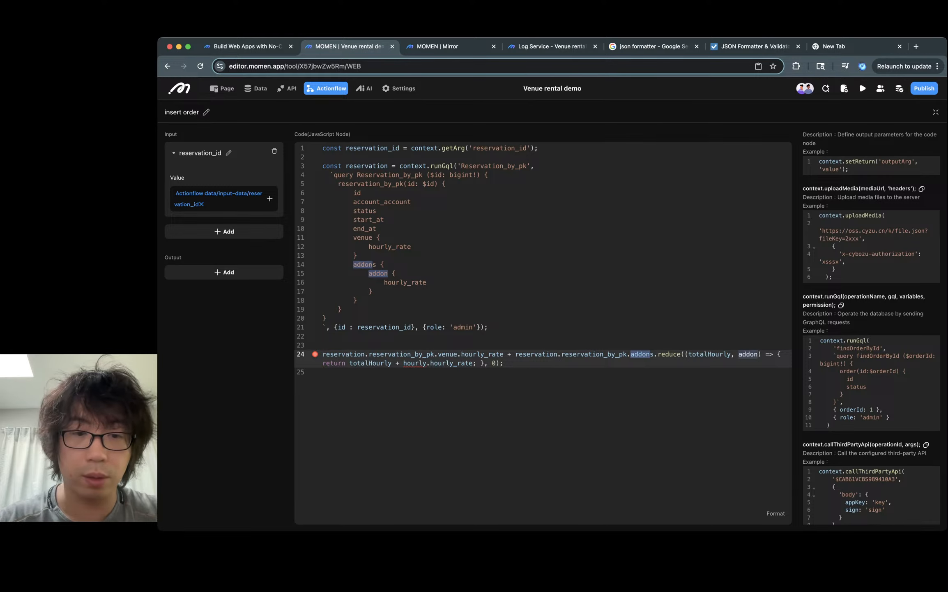
double_click(415, 363)
text(addon.)
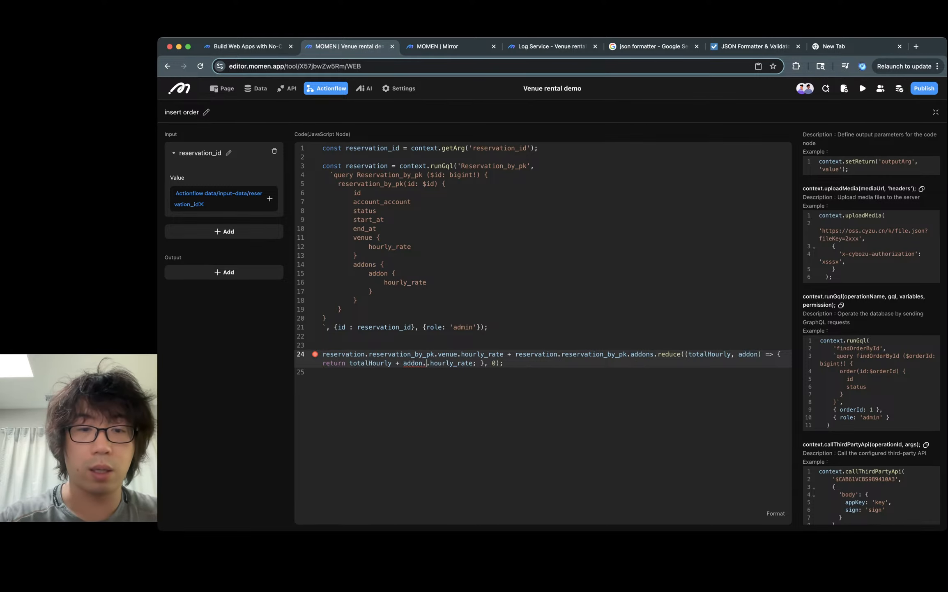
text(addon)
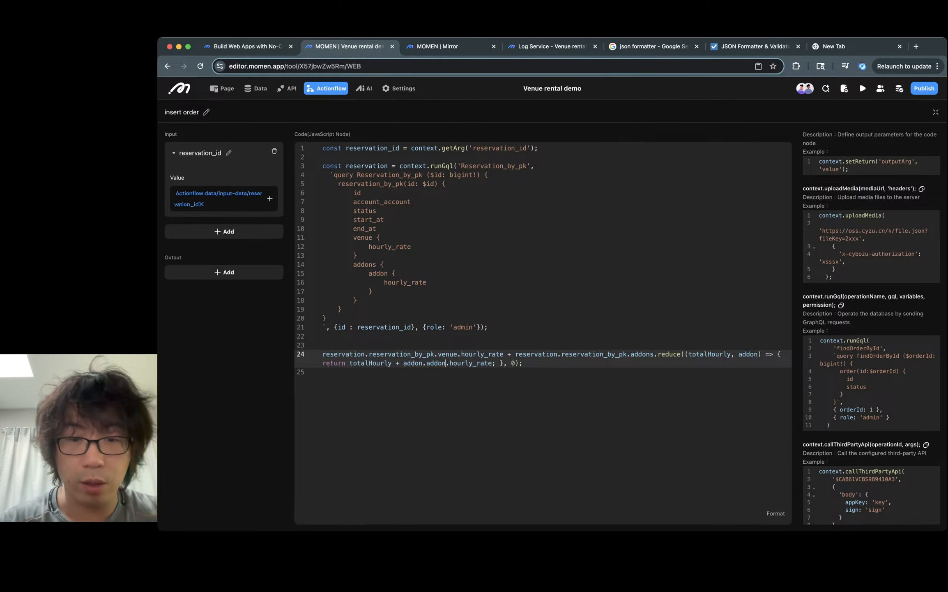
- Assign the whole line 24 expression to const totalHourly and start a new line below it
click(322, 372)
click(323, 353)
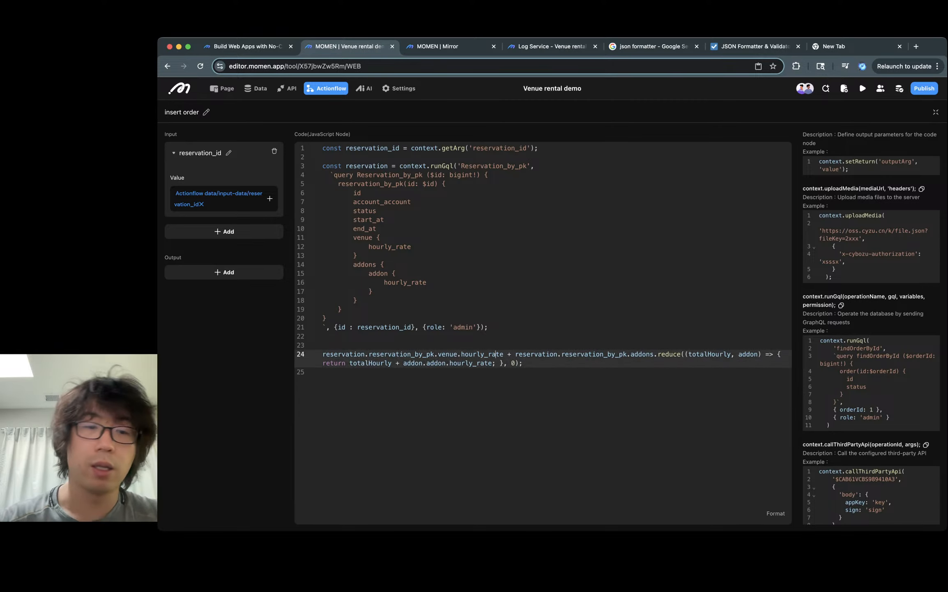
text(const totalHourly)
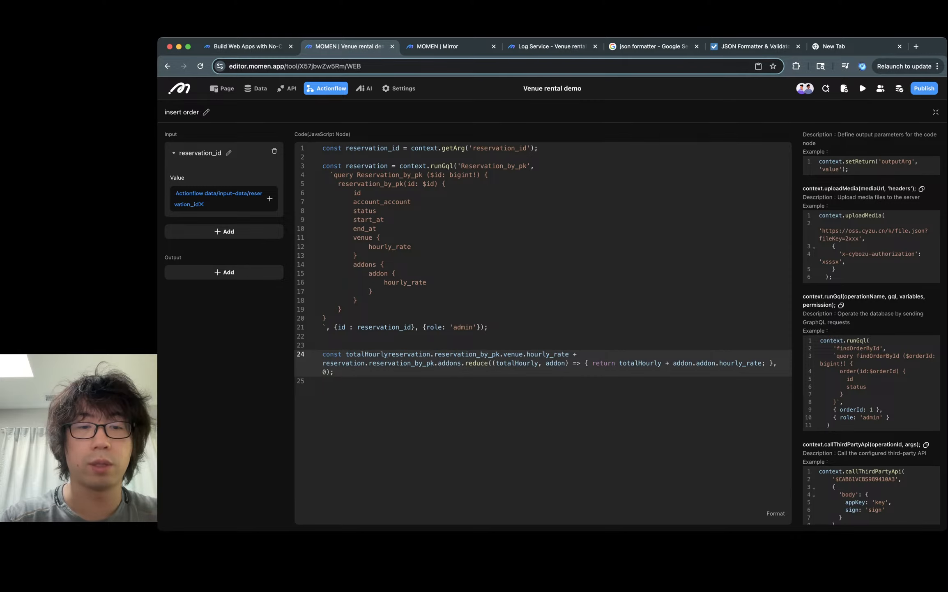
text( =)
click(323, 380)
key(Return)
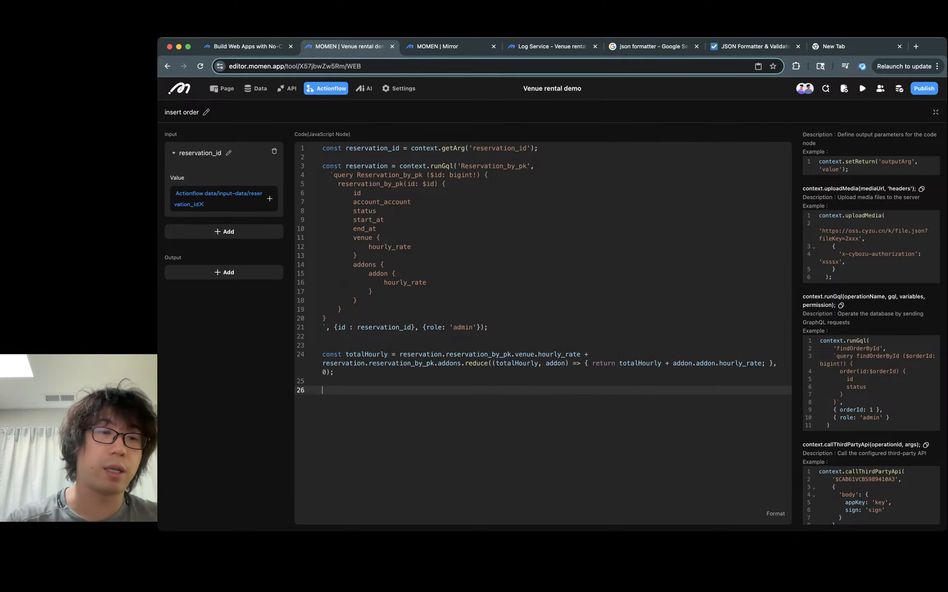
- Add an output parameter named total_hourly with type Decimal
click(224, 272)
click(224, 308)
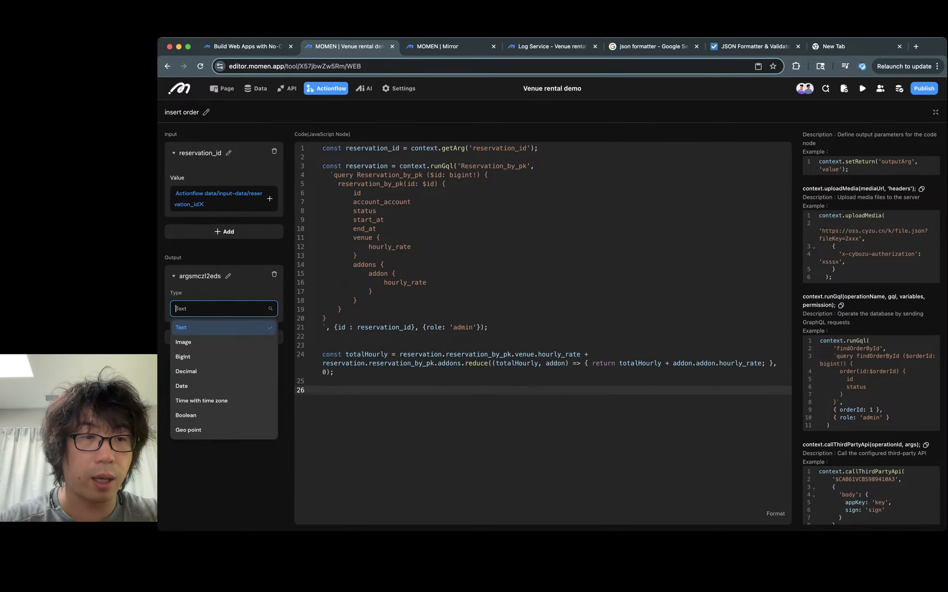
click(228, 275)
key(super+a)
text(total)
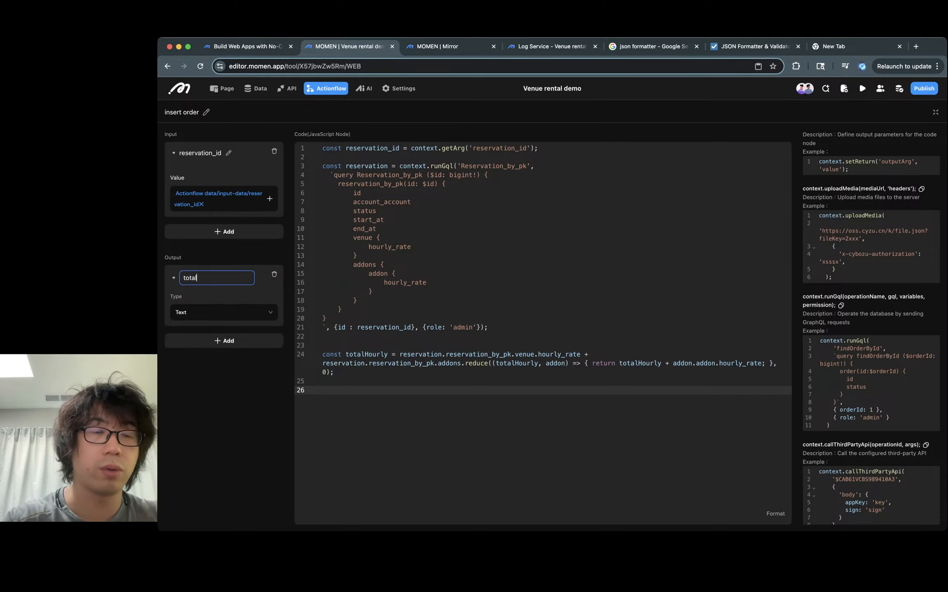
text(_hourly)
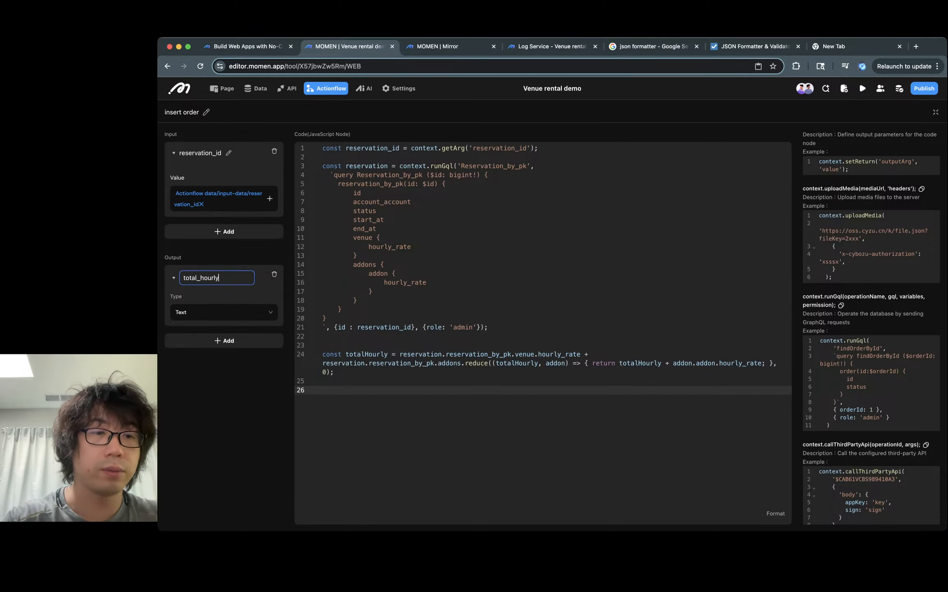
click(223, 311)
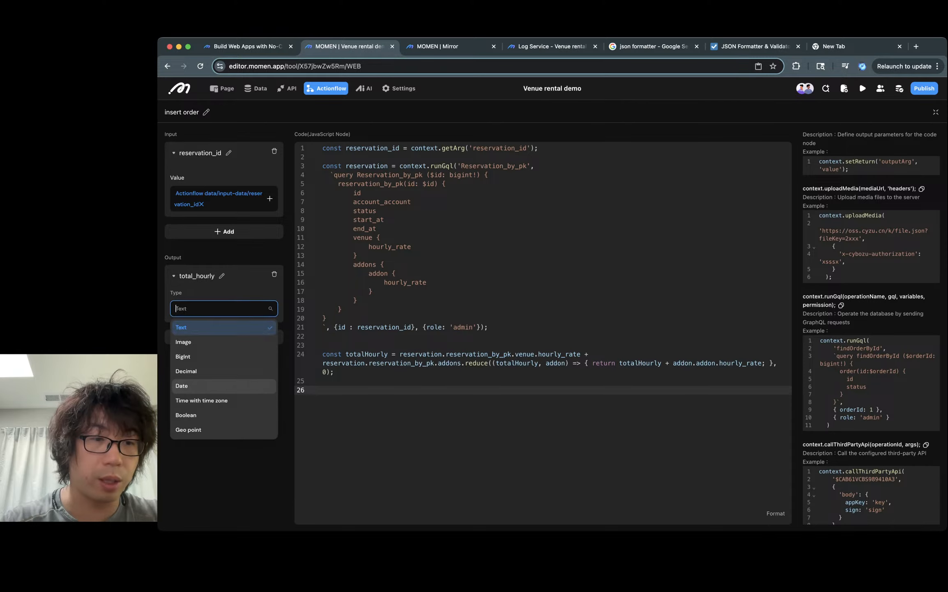
click(185, 371)
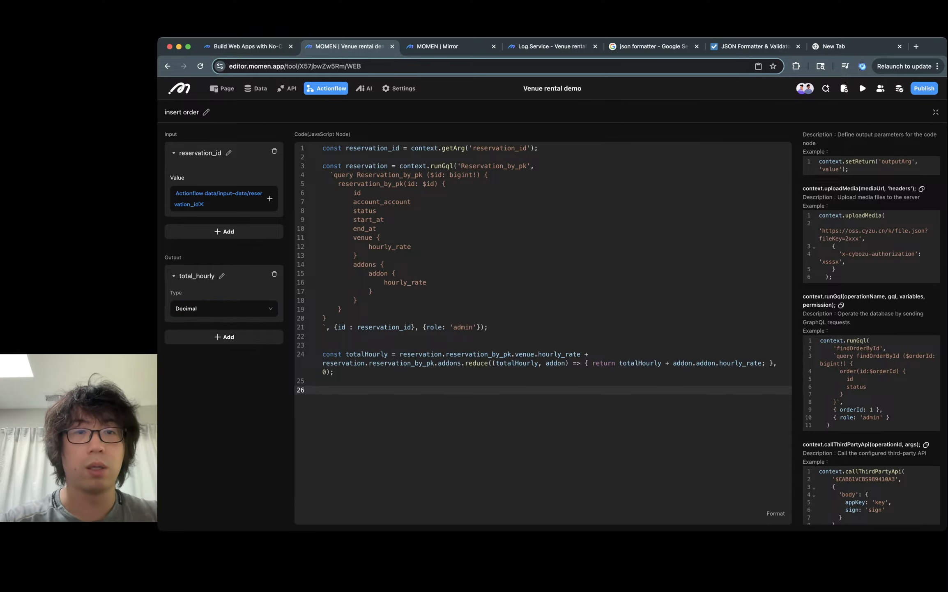
- Add a line calling context.setReturn('total_hourly', totalHourly); below the totalHourly declaration
text(cons)
key(BackSpace)
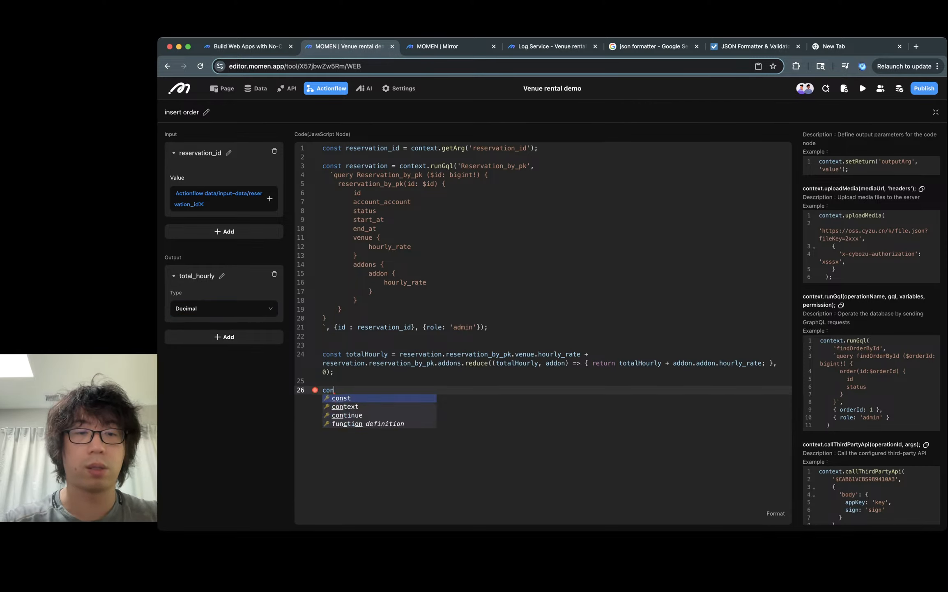
text(text.setRe)
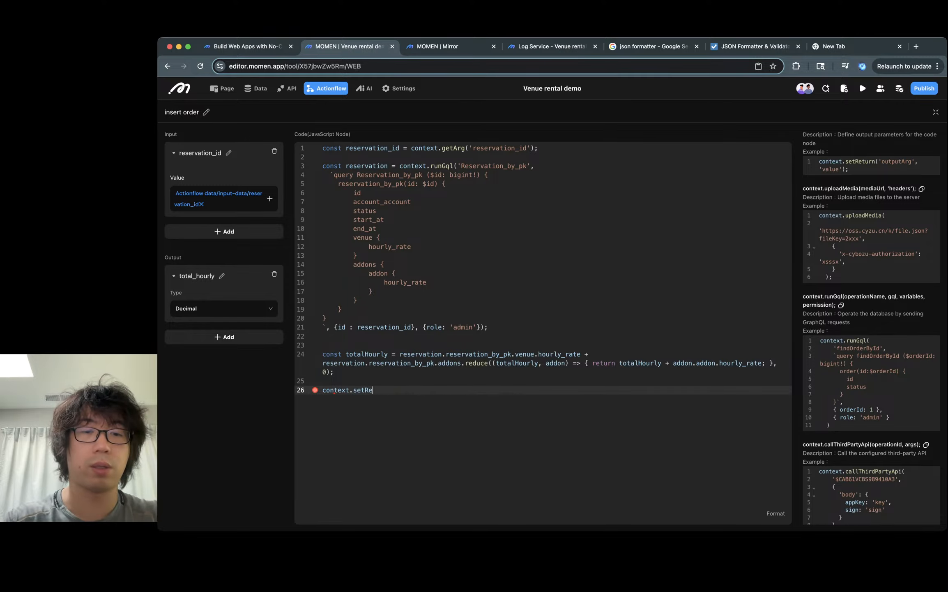
text(turn())
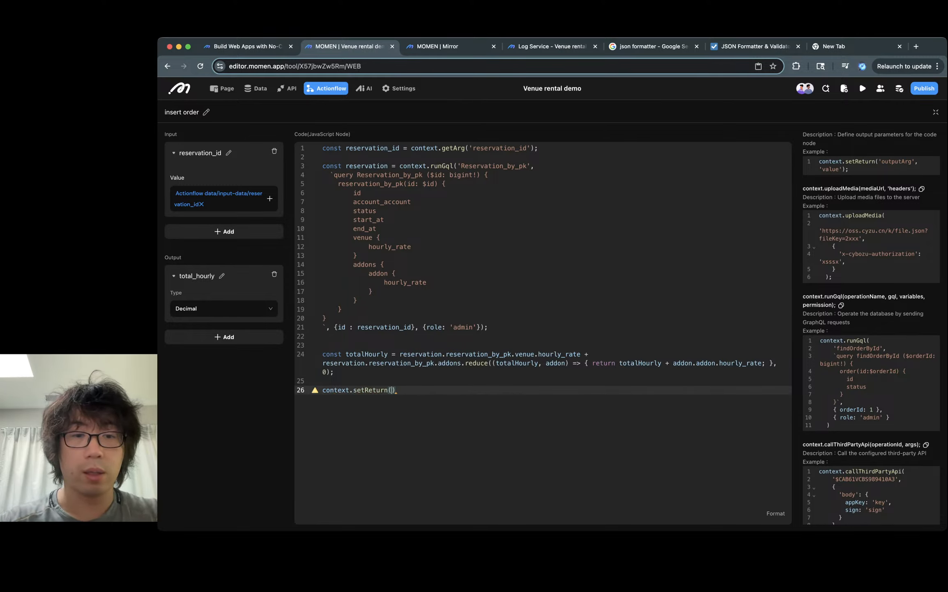
double_click(365, 354)
click(392, 390)
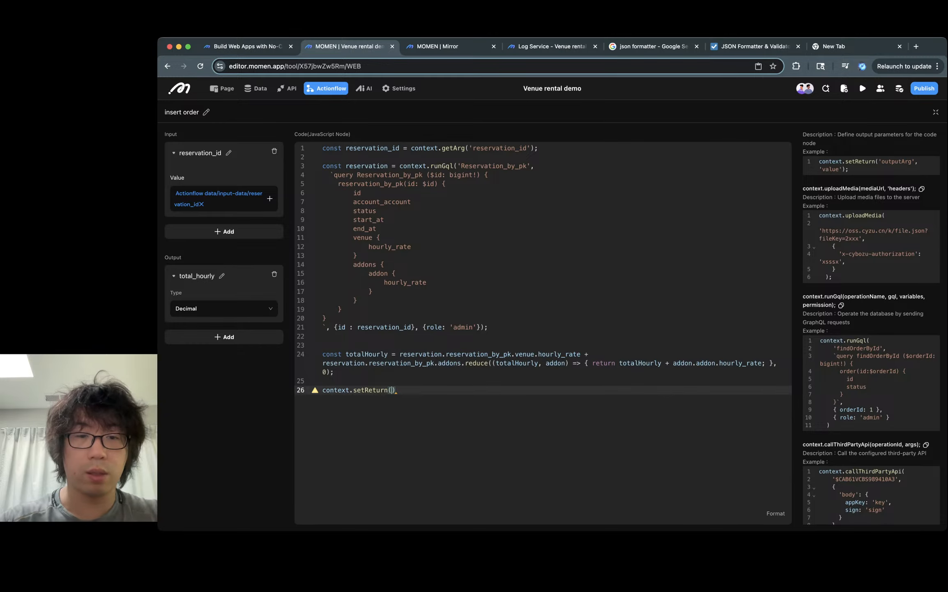
text('total_ho)
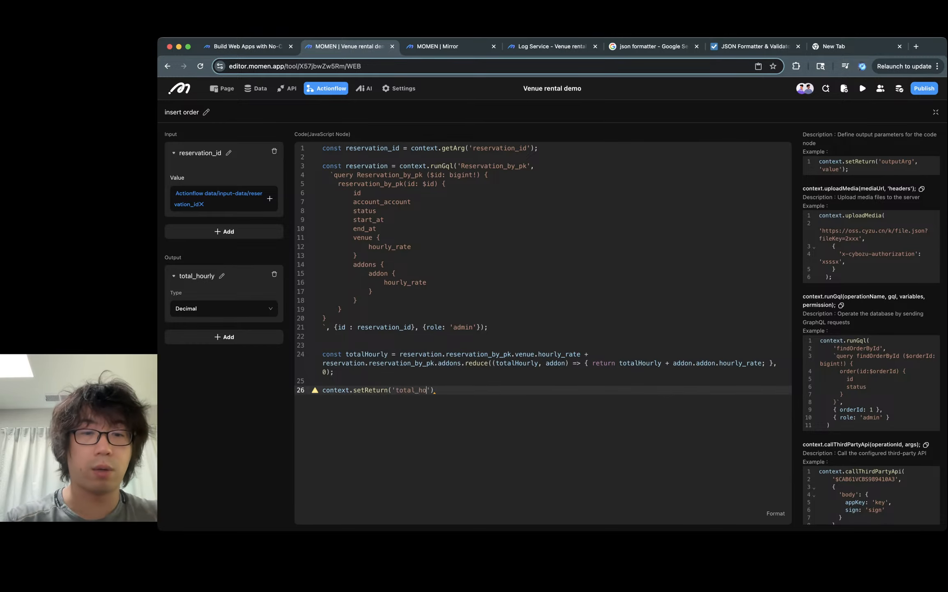
text(urly', totalHourly))
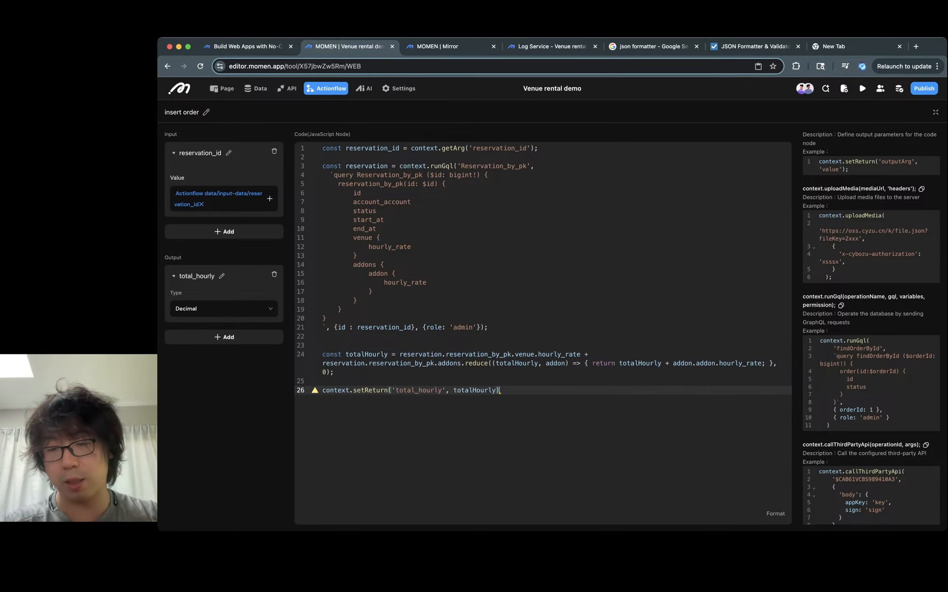
text(;)
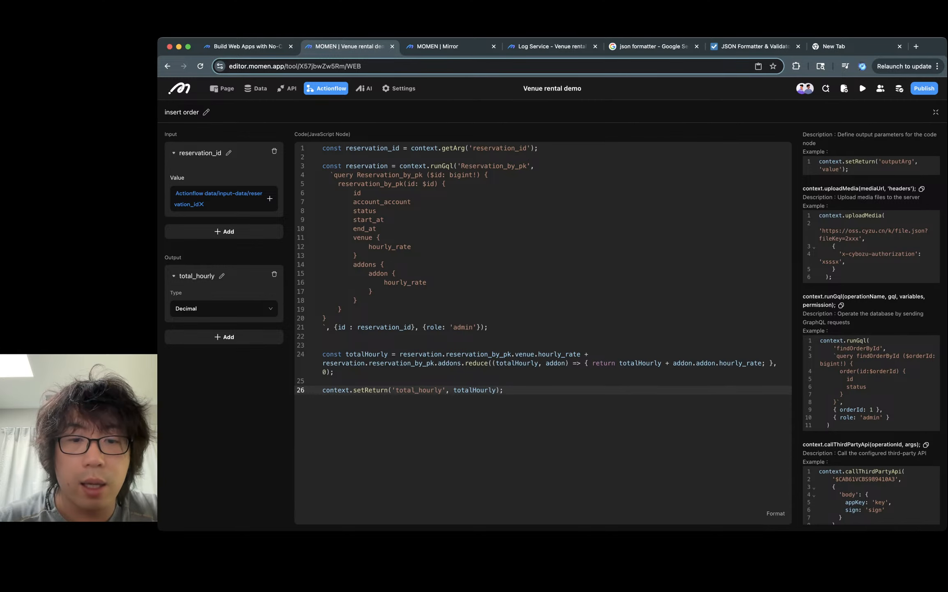
- Leave the full-screen code editor and add an Insert data node after the insert order node
click(936, 112)
click(674, 263)
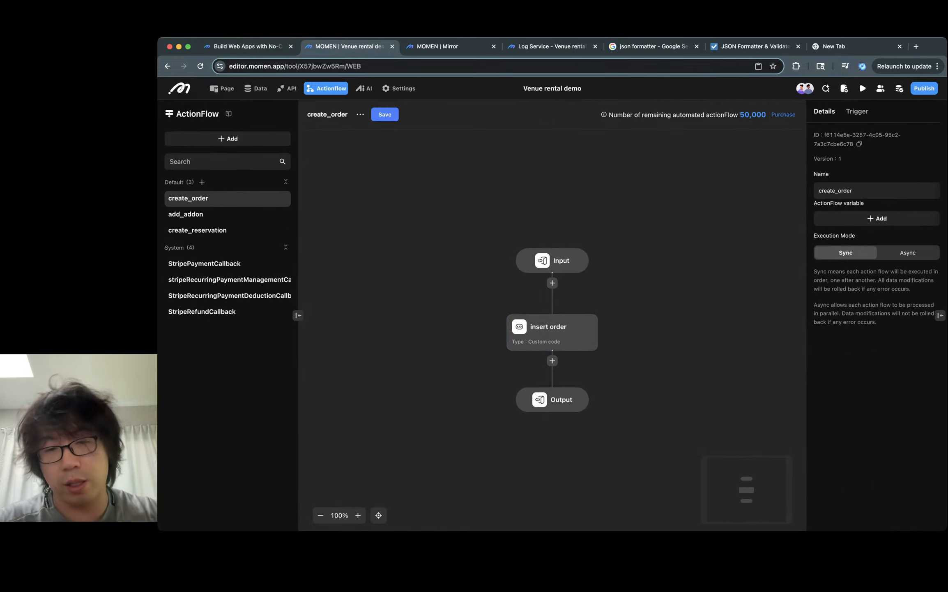
click(552, 360)
mouse_move(592, 389)
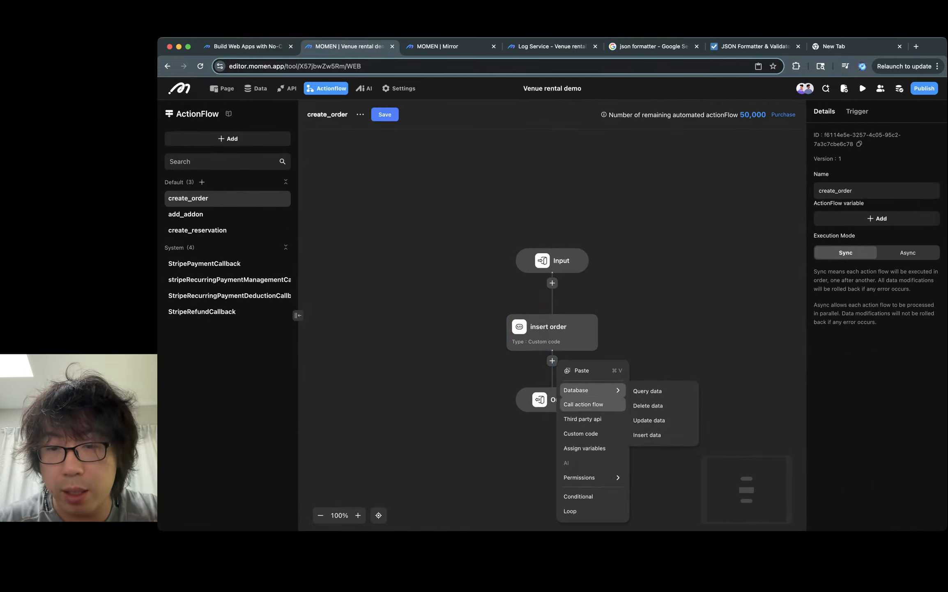
click(647, 434)
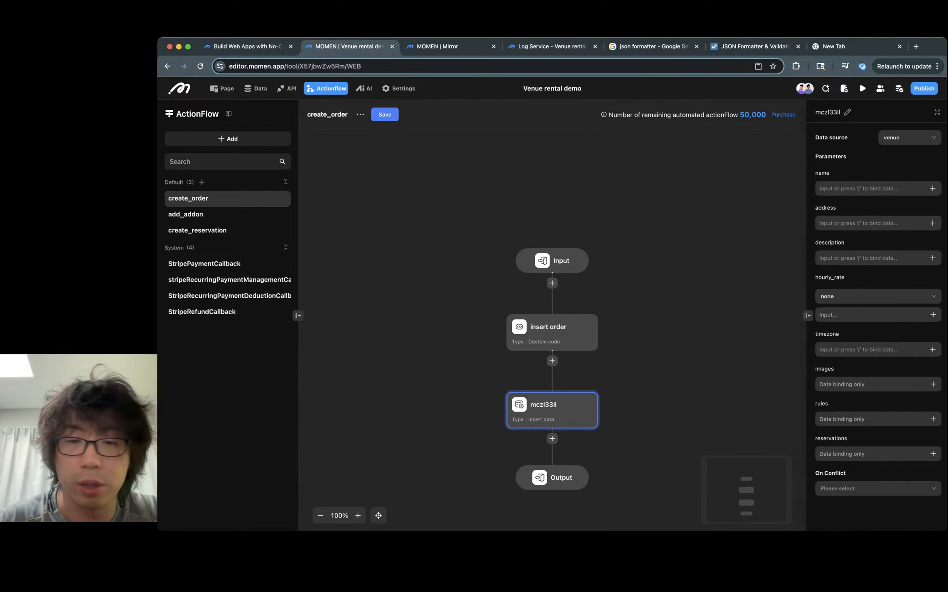
- Set the new Insert data node's data source to purchase_order
scroll(907, 240, down, 1)
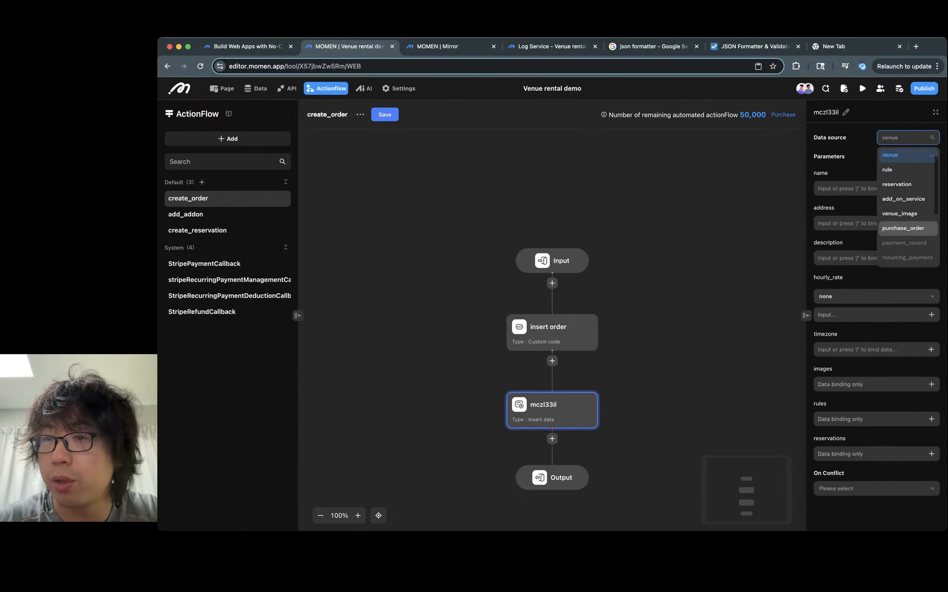
click(906, 228)
click(889, 192)
click(925, 209)
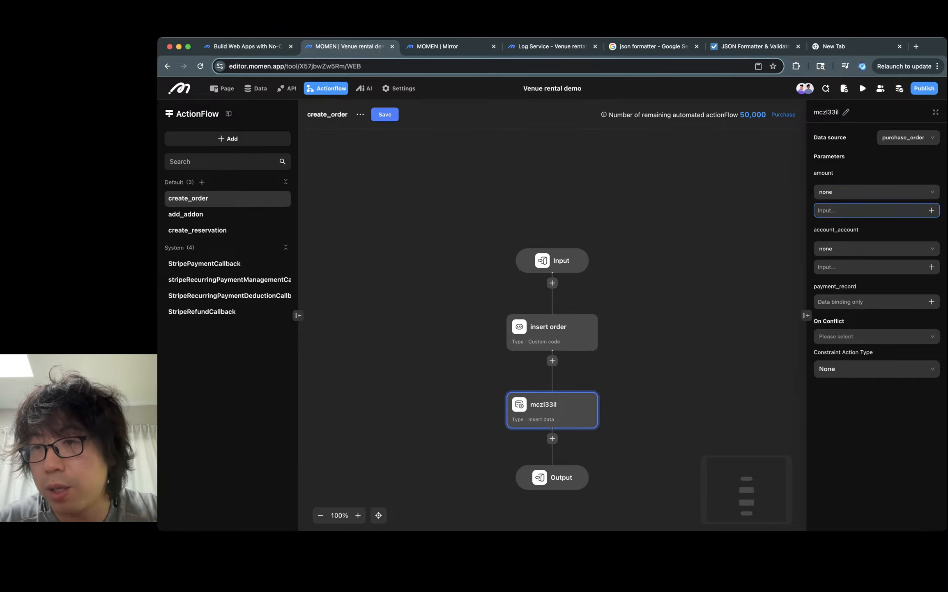
- Bind the order amount to the insert order node's total_hourly output
click(931, 210)
mouse_move(886, 154)
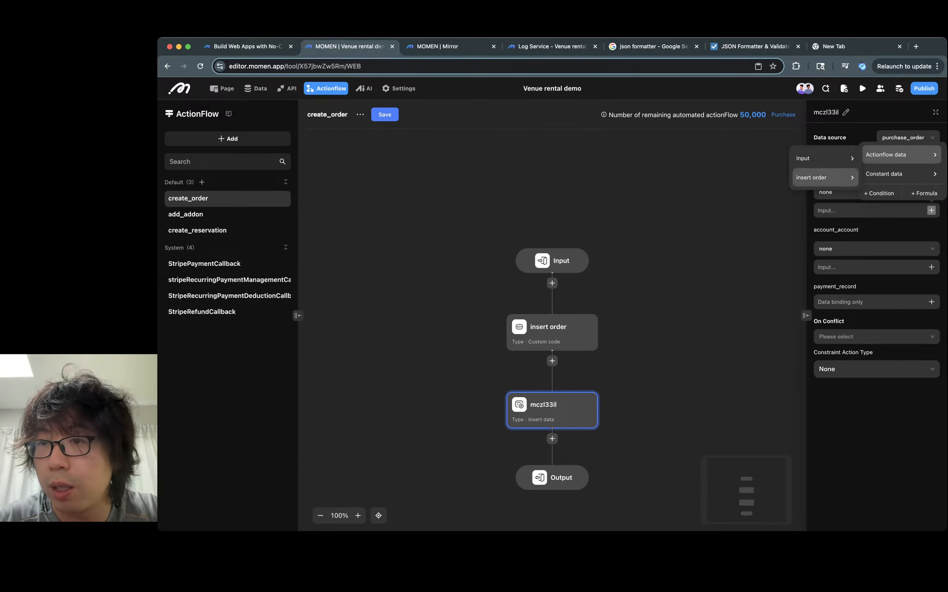
mouse_move(811, 176)
click(881, 181)
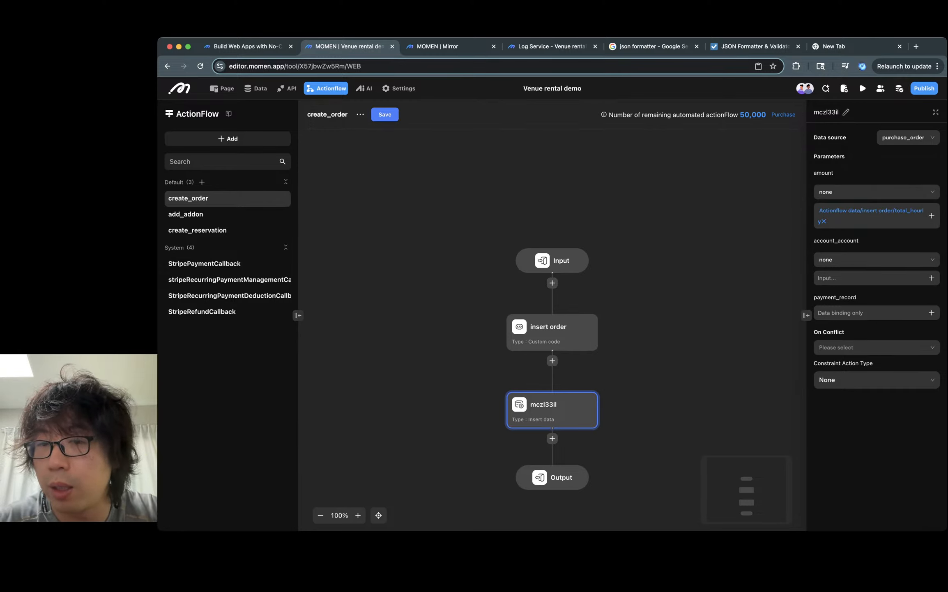
- Remove the amount binding and replace it with a formula using the * multiplication operator
click(551, 331)
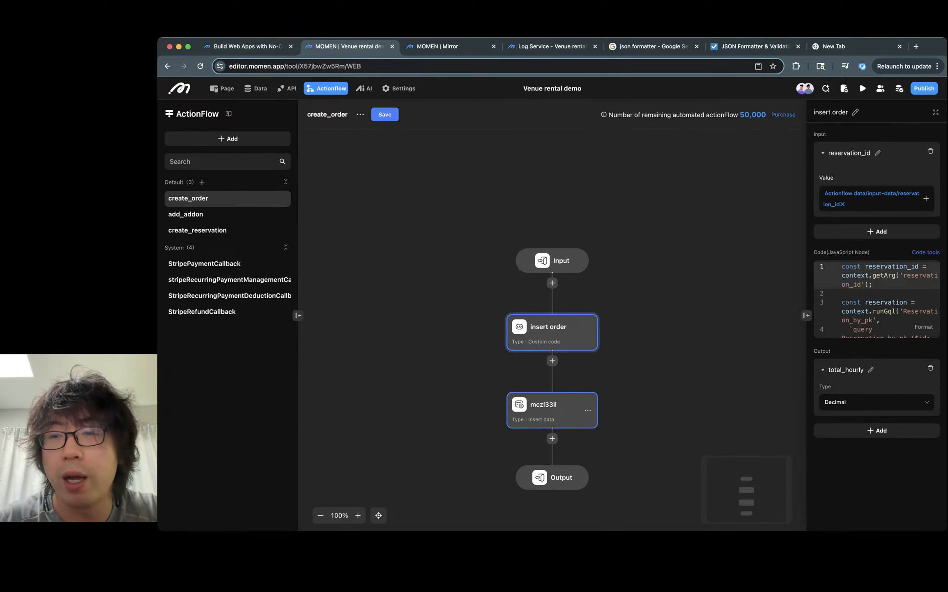
click(551, 408)
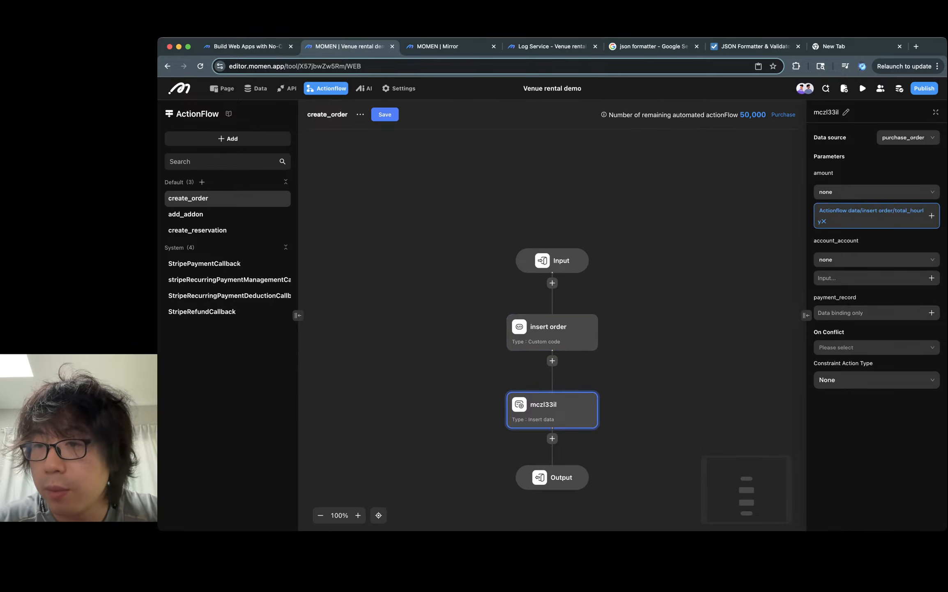
click(822, 221)
click(931, 210)
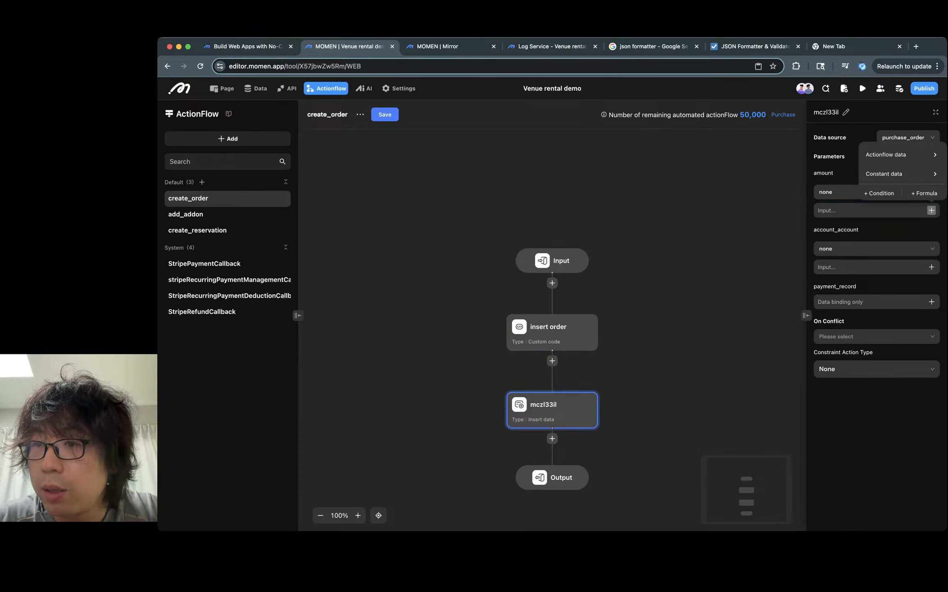
click(924, 192)
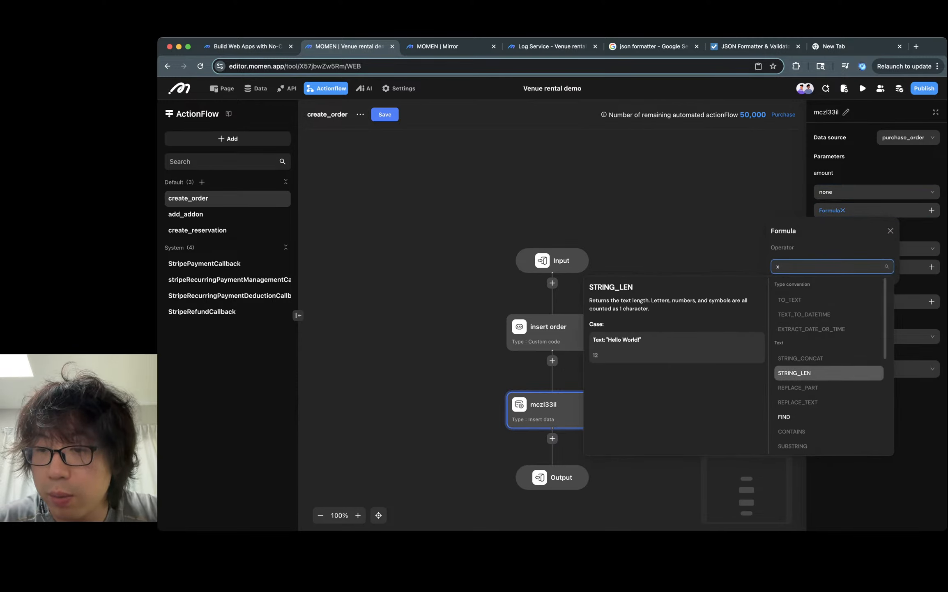
text(mu)
key(BackSpace)
key(BackSpace)
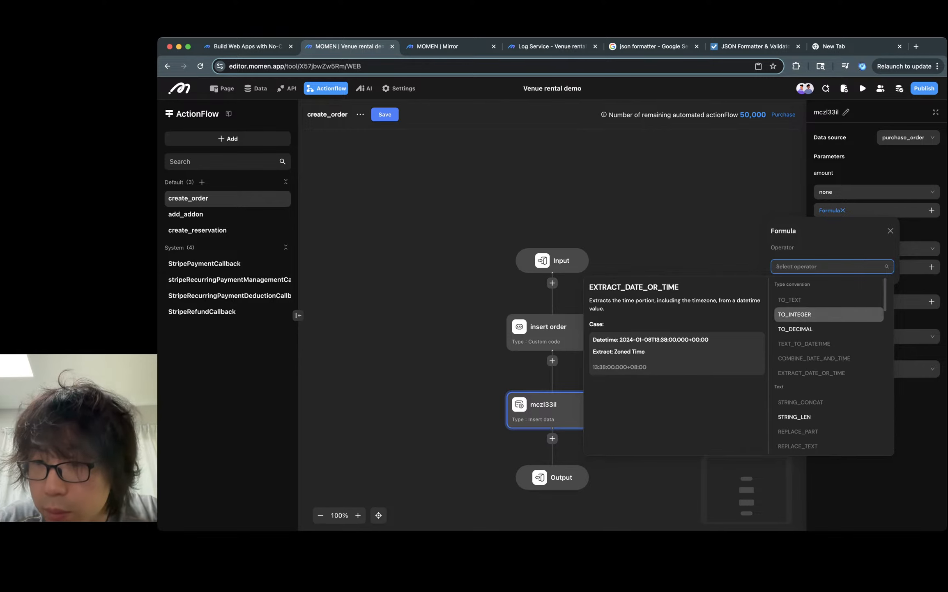
scroll(828, 366, down, 10)
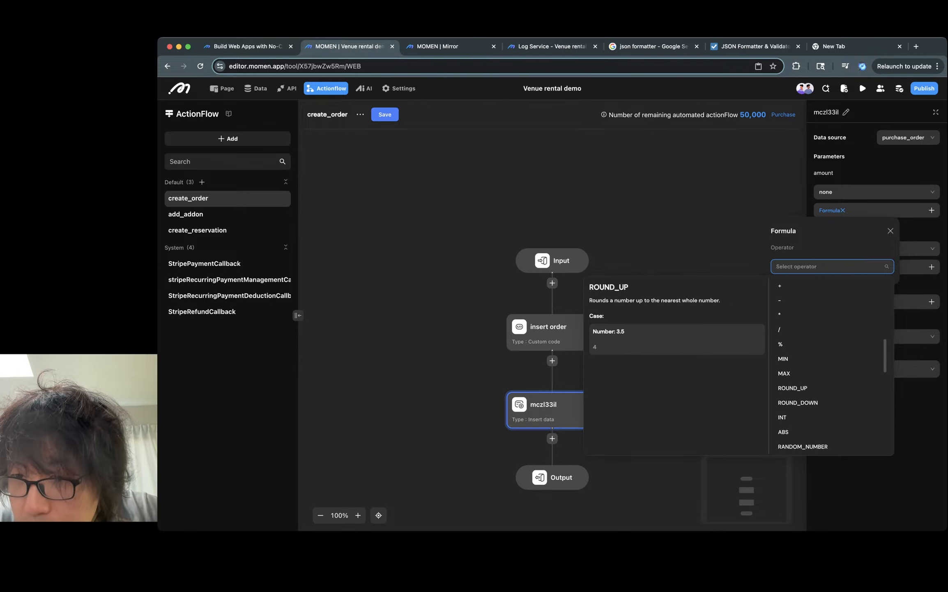
click(781, 340)
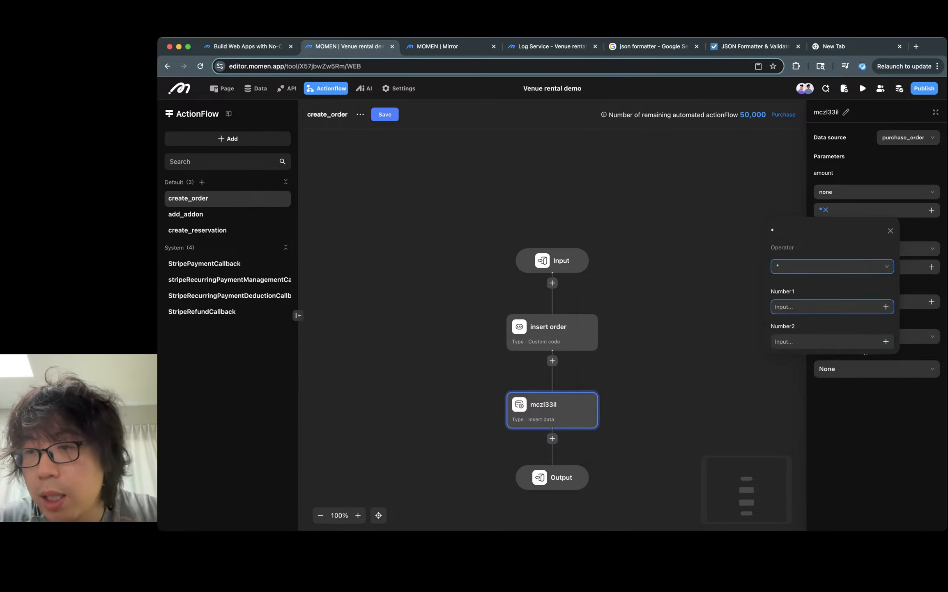
- Set the formula's Number1 to the insert order node's total_hourly output
click(886, 306)
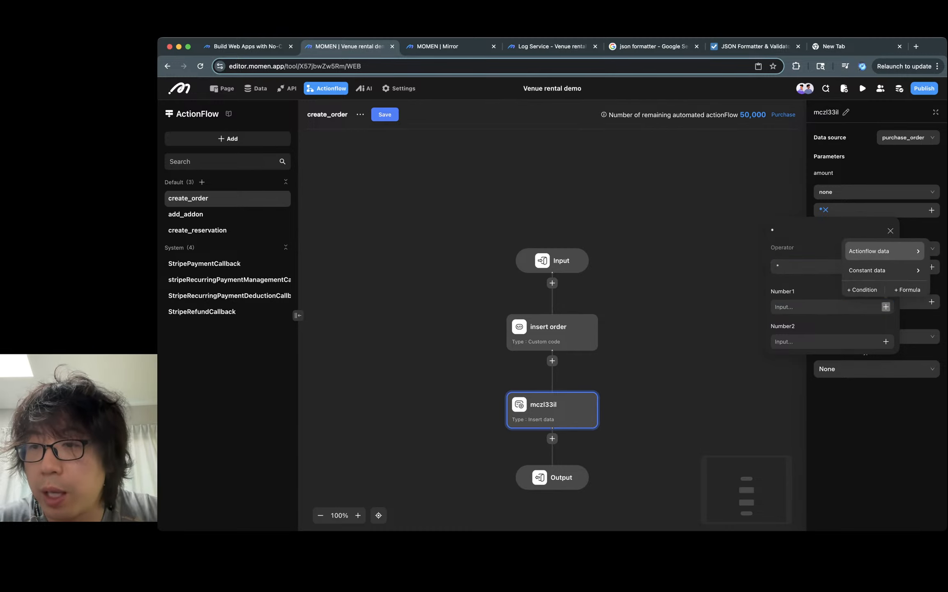
click(883, 250)
click(807, 274)
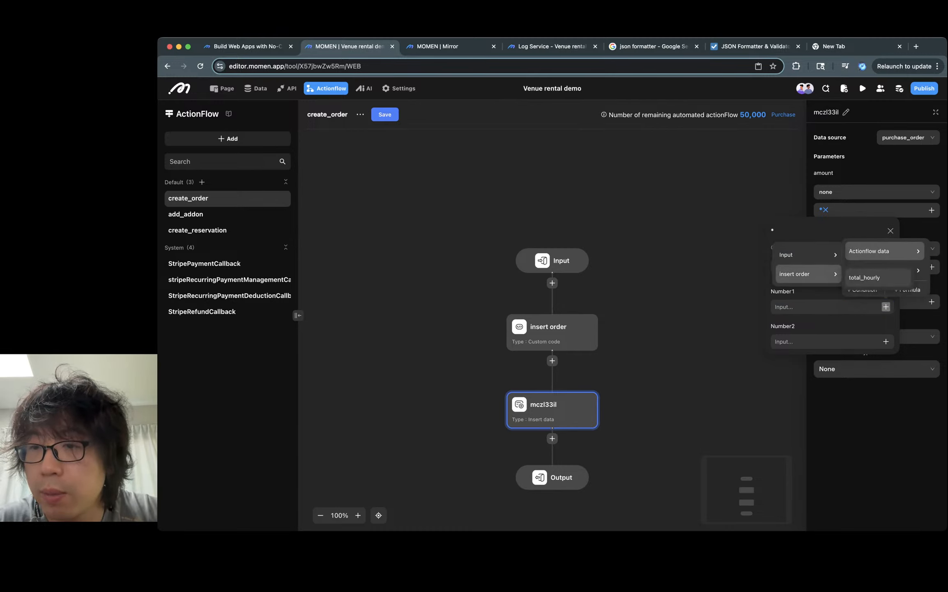
click(865, 277)
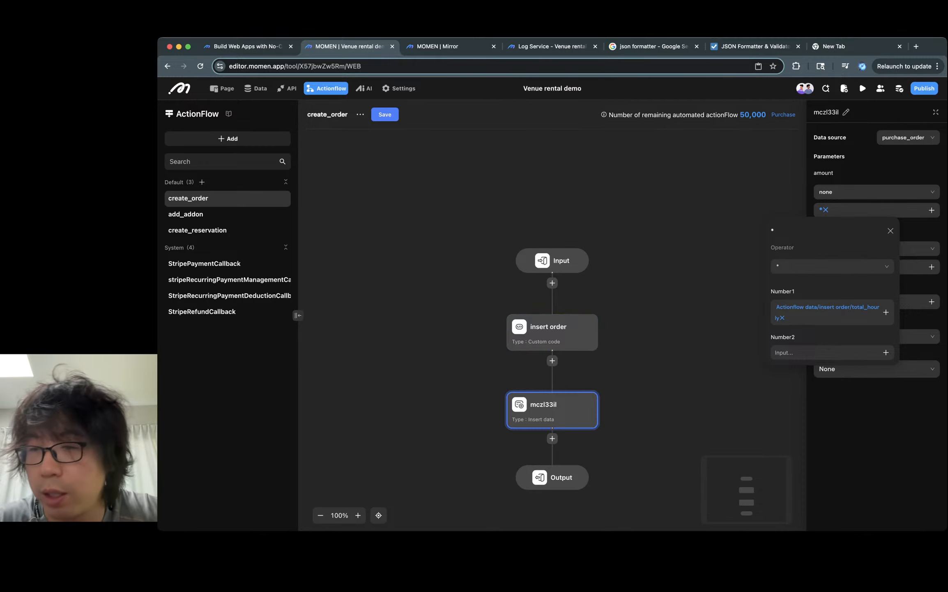
click(886, 352)
mouse_move(884, 296)
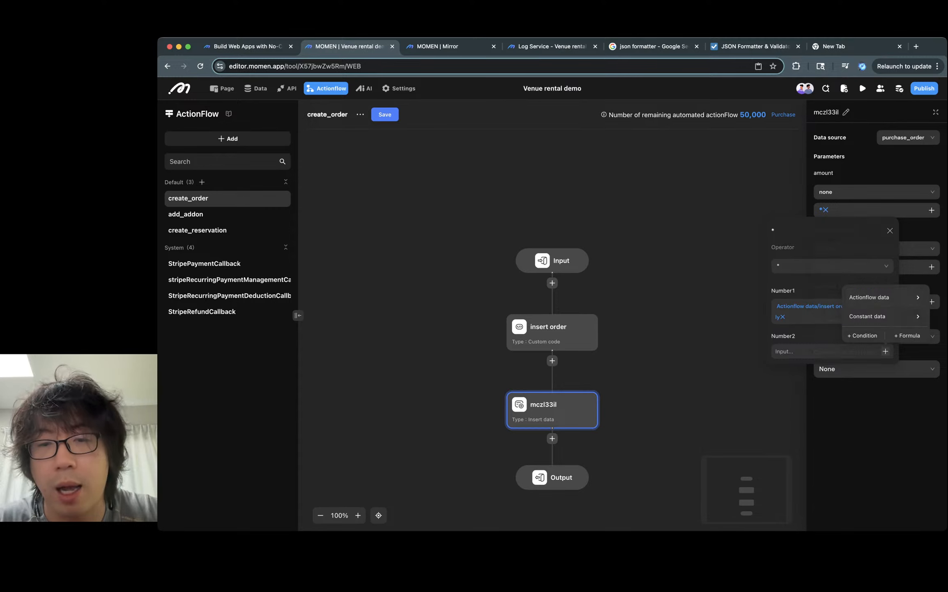
key(Escape)
- Reopen the insert order code in full screen and change the setReturn output name to 'totalAmount'
click(550, 332)
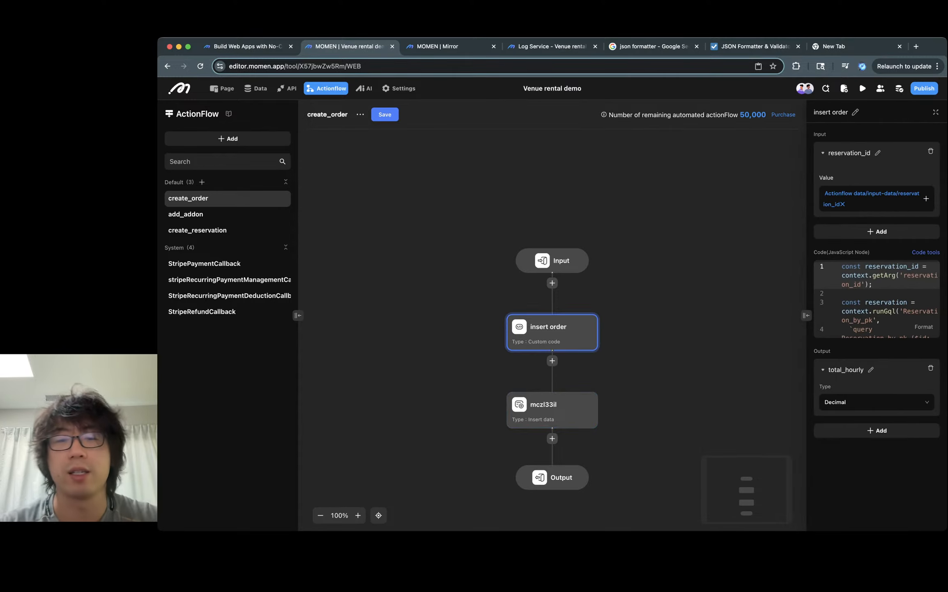
click(550, 409)
click(550, 332)
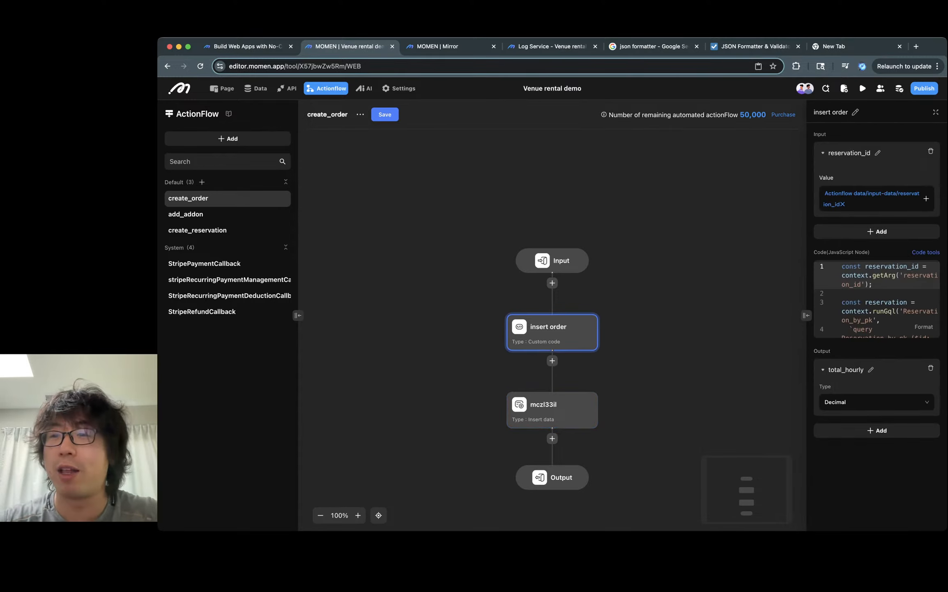
click(936, 112)
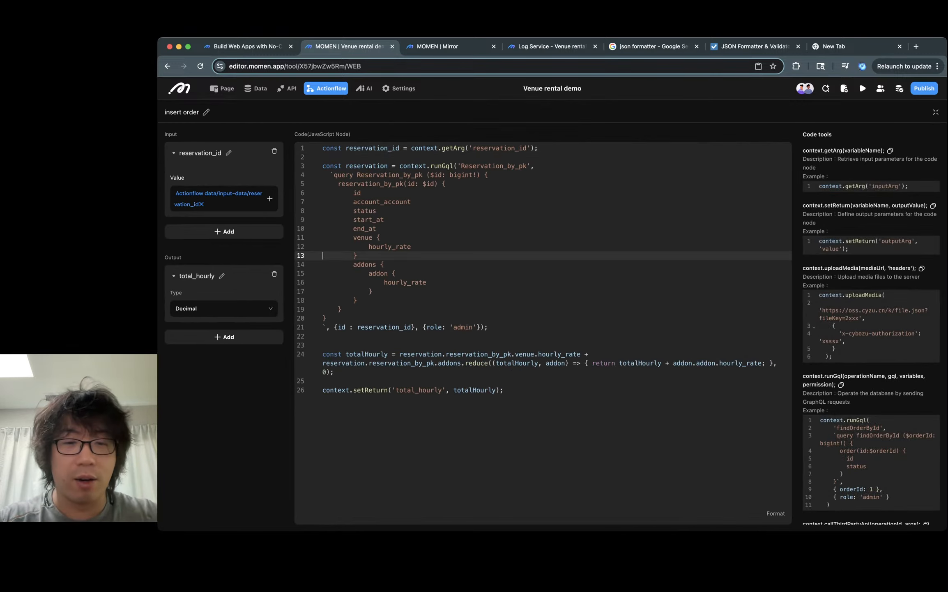
click(503, 390)
double_click(411, 389)
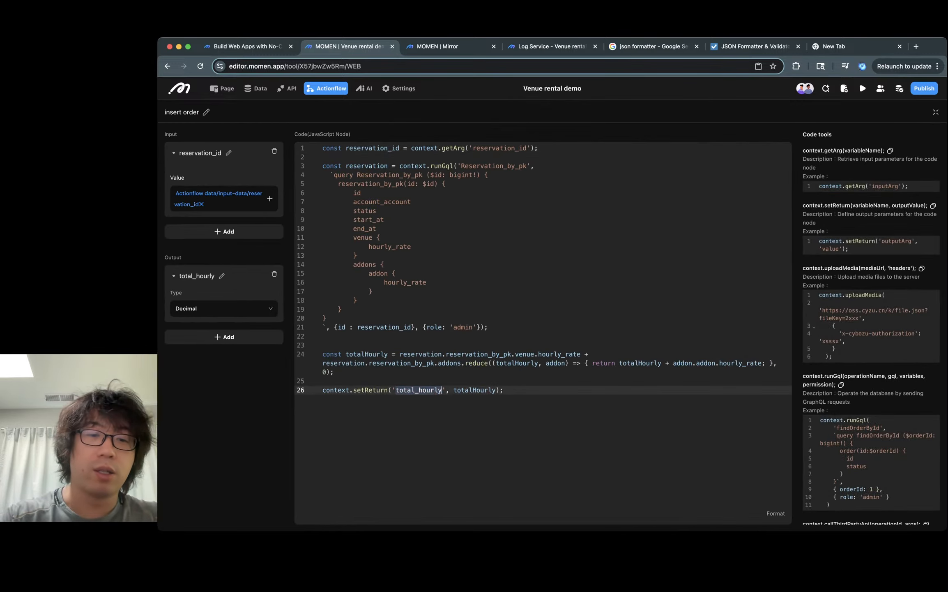
text(totalAmount)
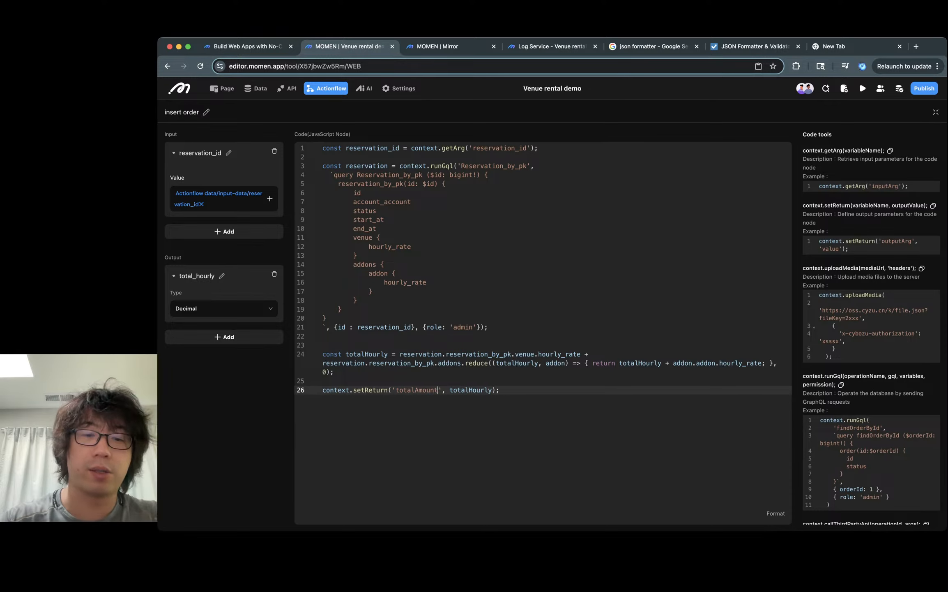
- Copy totalAmount and paste it over totalHourly as the returned value in setReturn
double_click(417, 389)
key(cmd+c)
double_click(470, 389)
key(cmd+v)
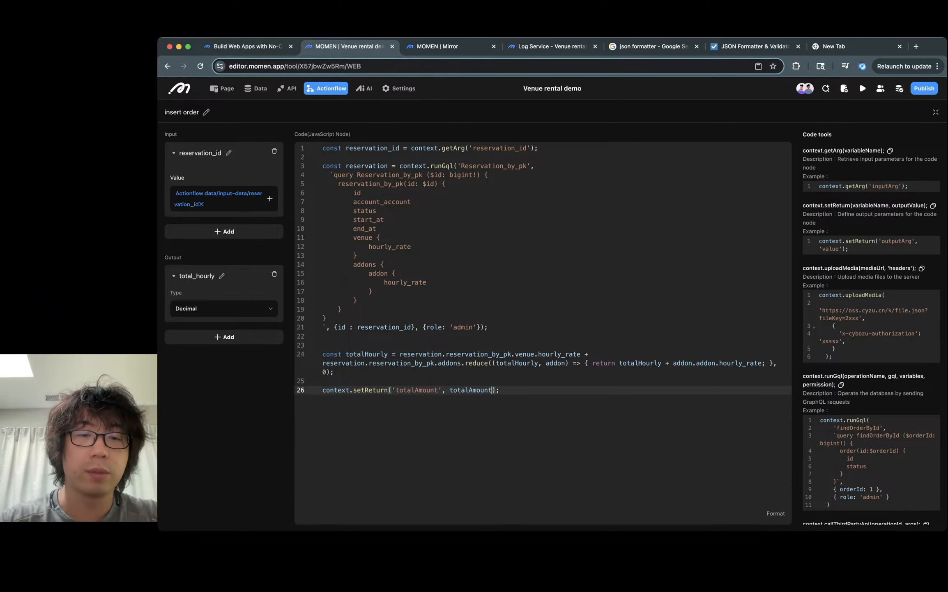
- Rename the total_hourly output parameter to totalAmount
click(224, 308)
click(224, 308)
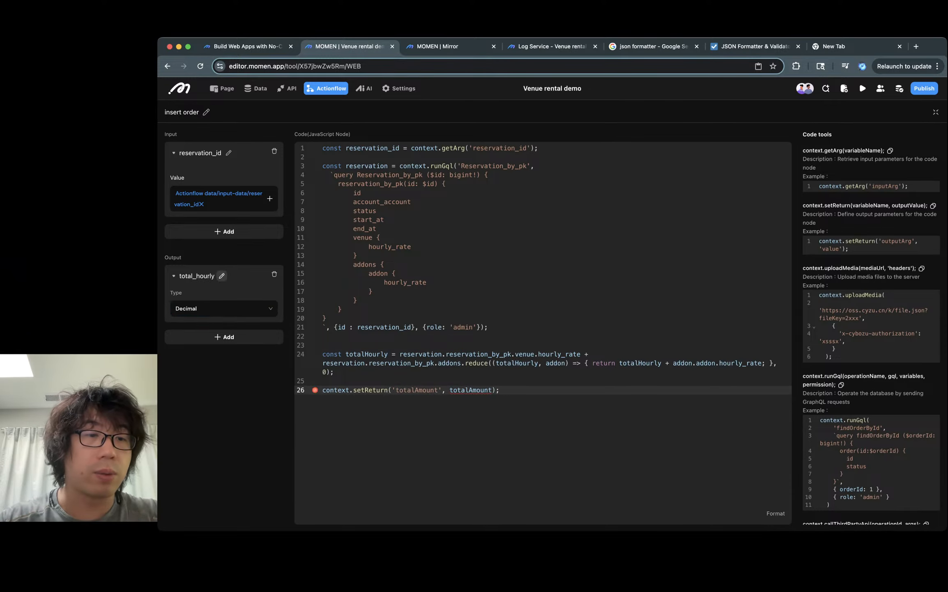
click(221, 275)
key(cmd+a)
key(cmd+v)
- Insert two blank lines between the totalHourly declaration and the setReturn call
click(333, 371)
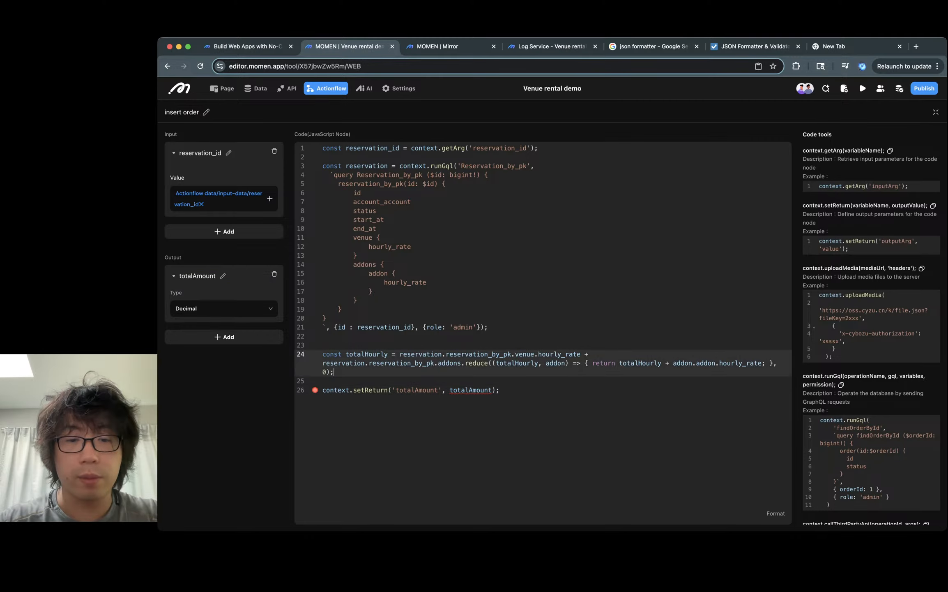
click(322, 381)
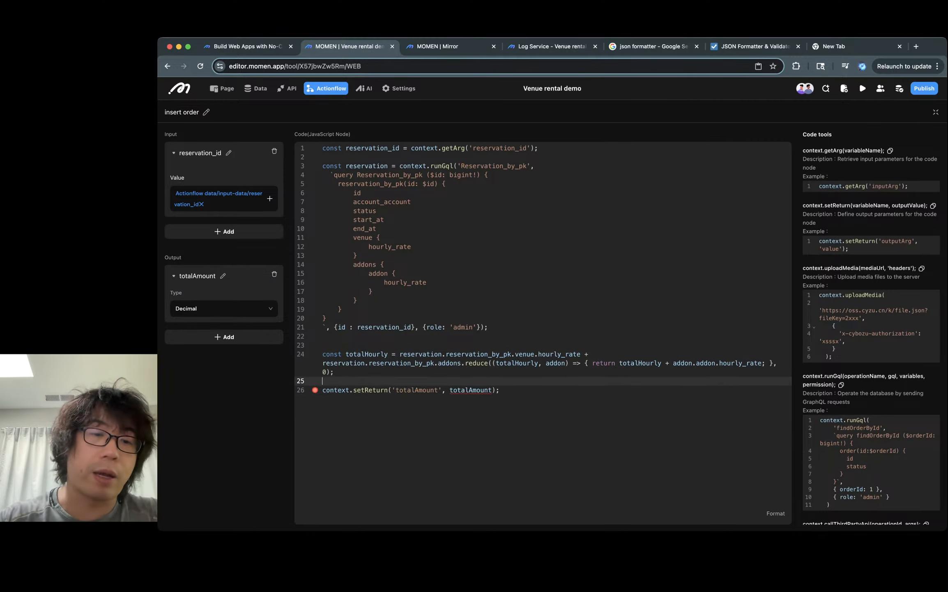
key(Return)
key(Return)
key(Up)
key(Up)
click(323, 389)
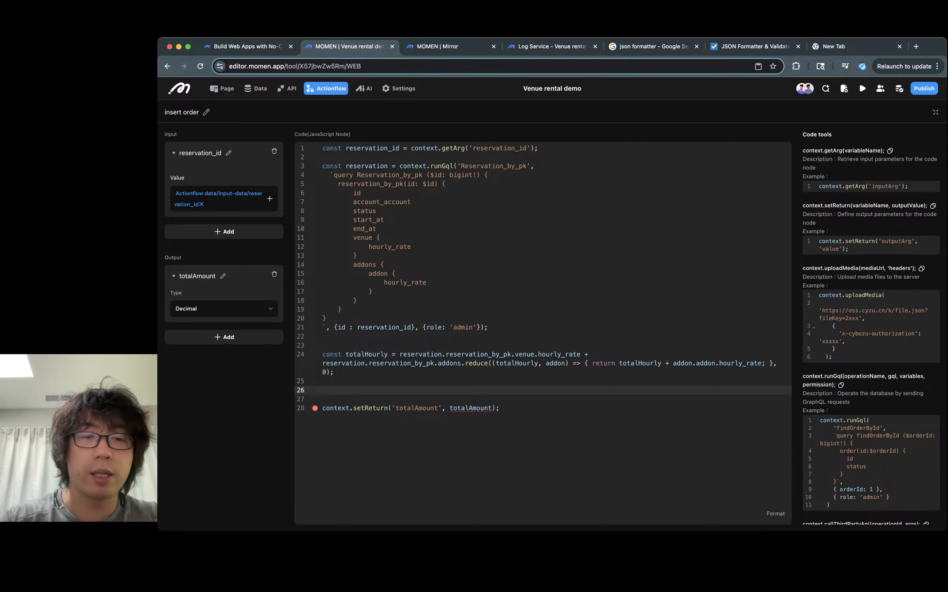
- Begin declaring a durationInHours constant on the blank line below the totalHourly declaration
text(const duration)
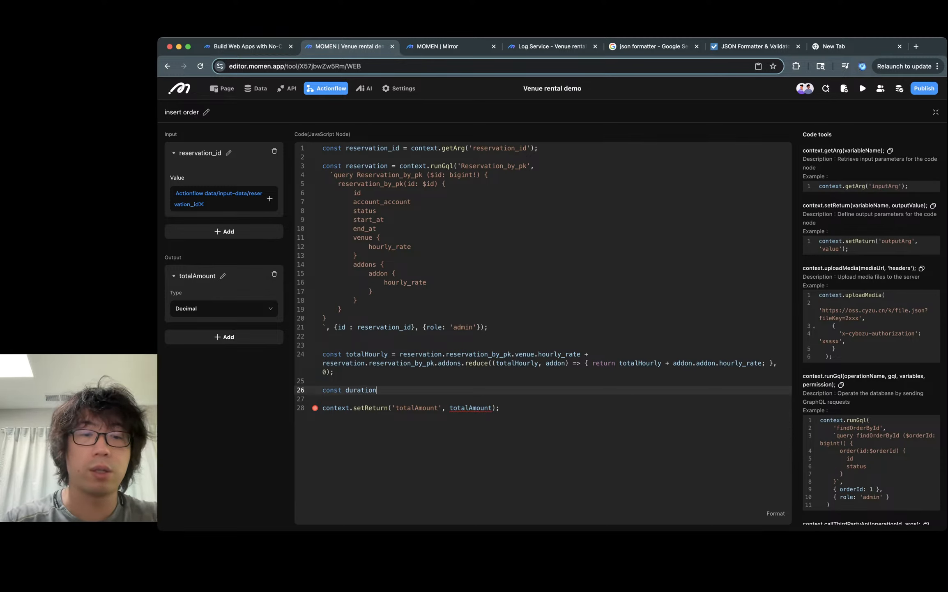
text(InHours =)
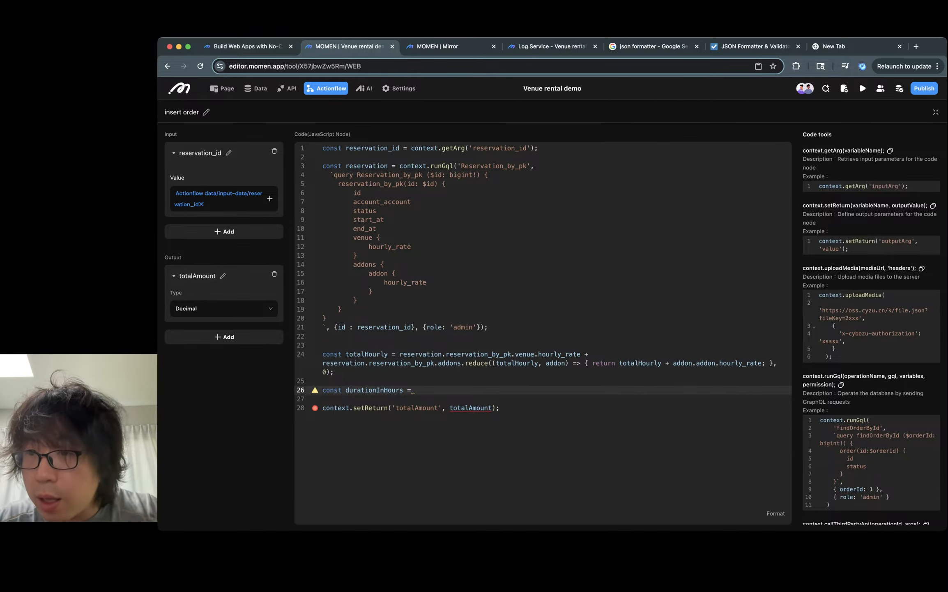
scroll(872, 329, down, 7)
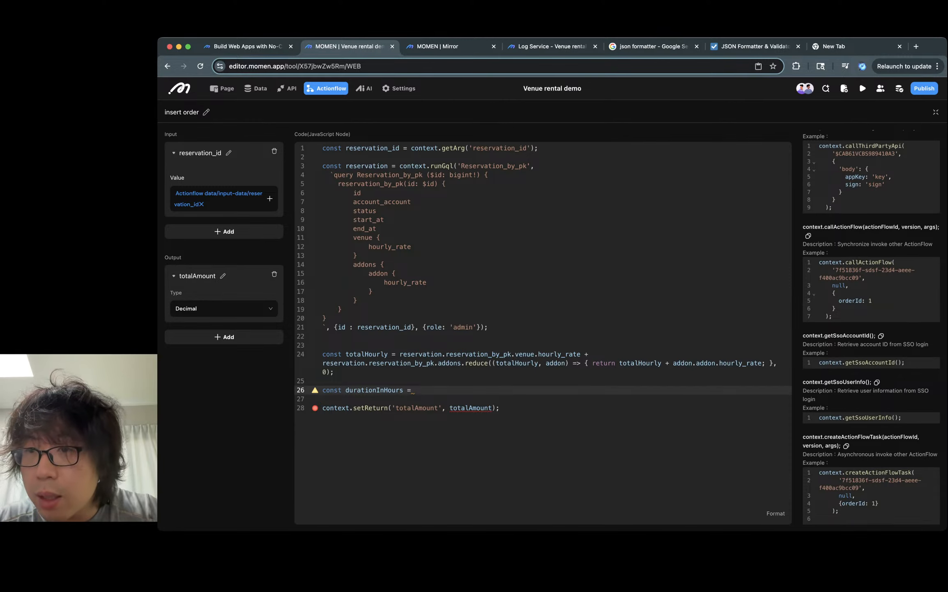
scroll(871, 329, up, 10)
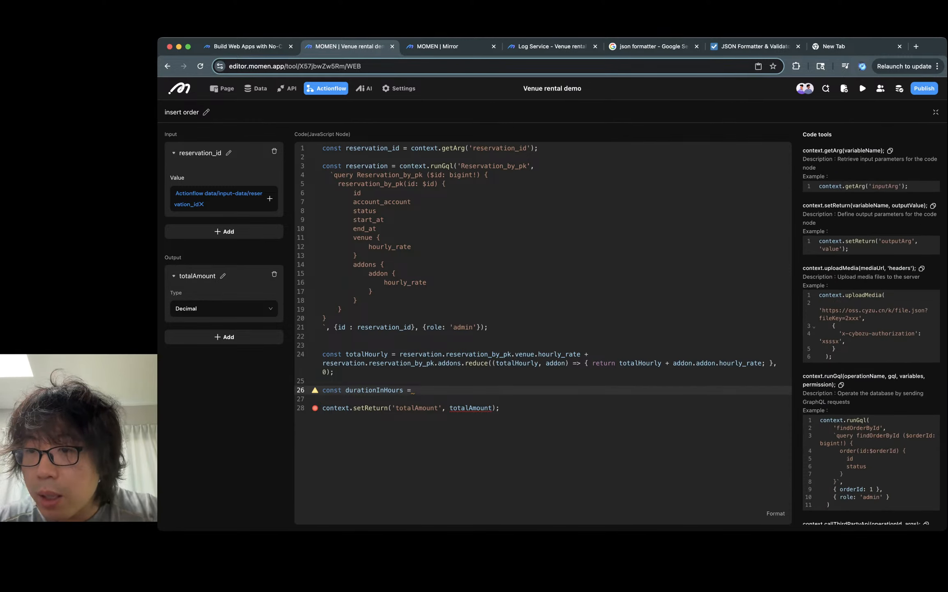
scroll(871, 328, down, 1)
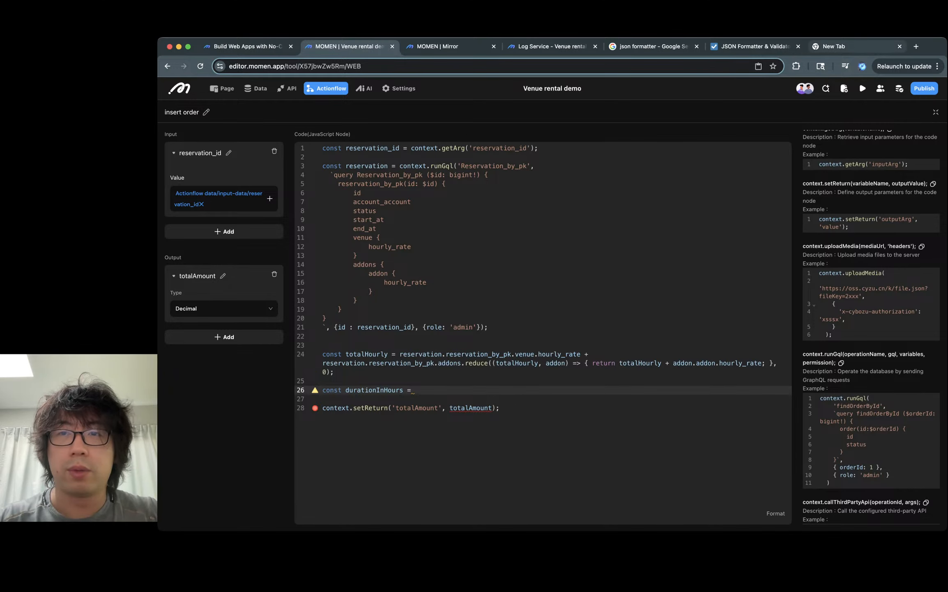
- Open Gemini in the new browser tab and close the developer tools console
click(852, 47)
text(gemini.google.com/app)
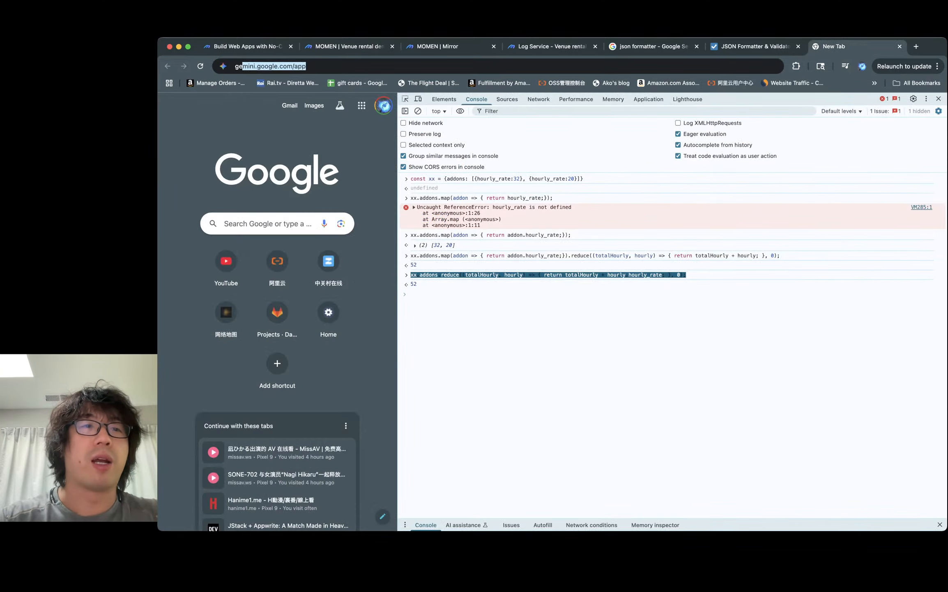
key(Return)
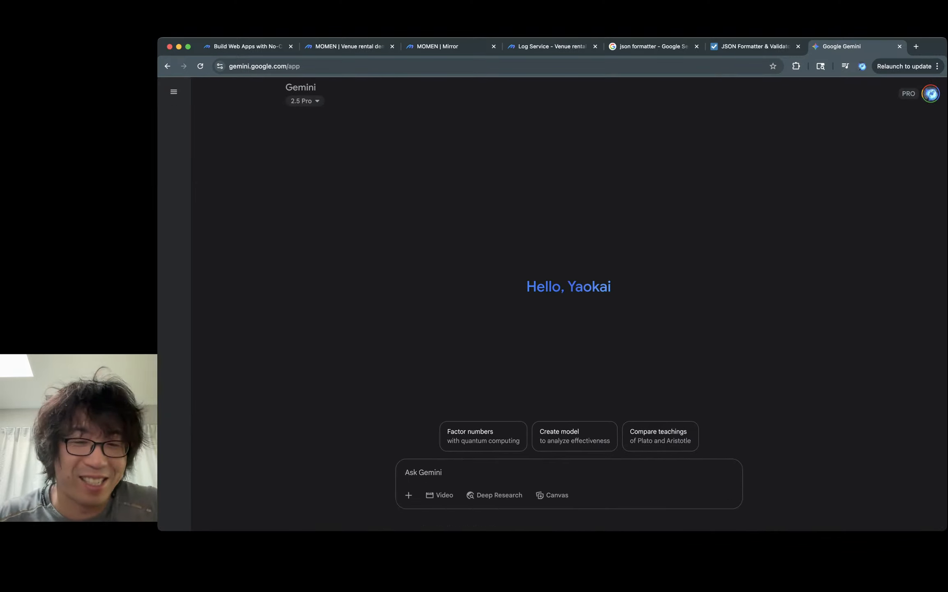
click(938, 83)
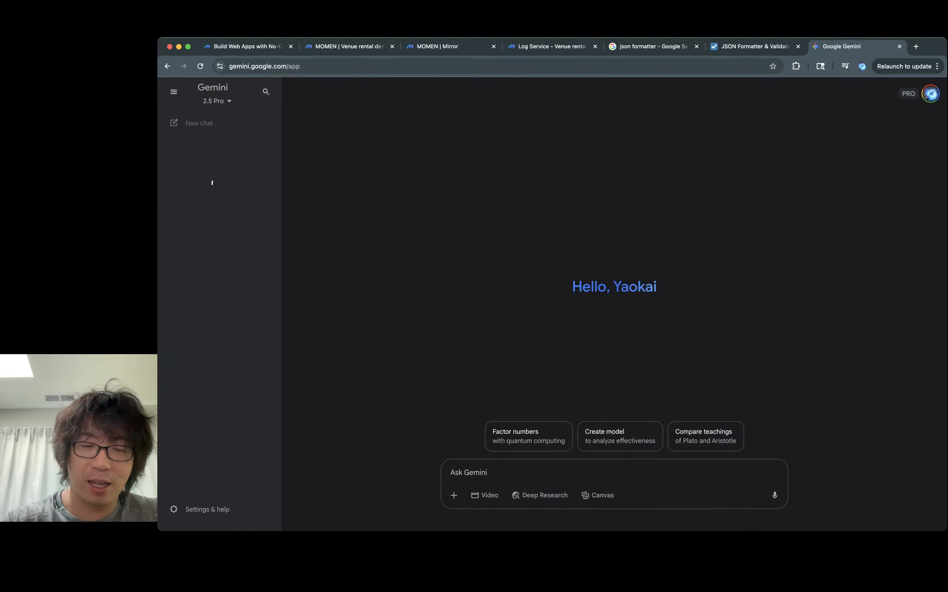
- Ask Gemini: 'calculate the number of hours between two timestamps in ISO8601 format, e.g. 2025-07-01T00:00:00Z' and 'Write js code'
text(calcu)
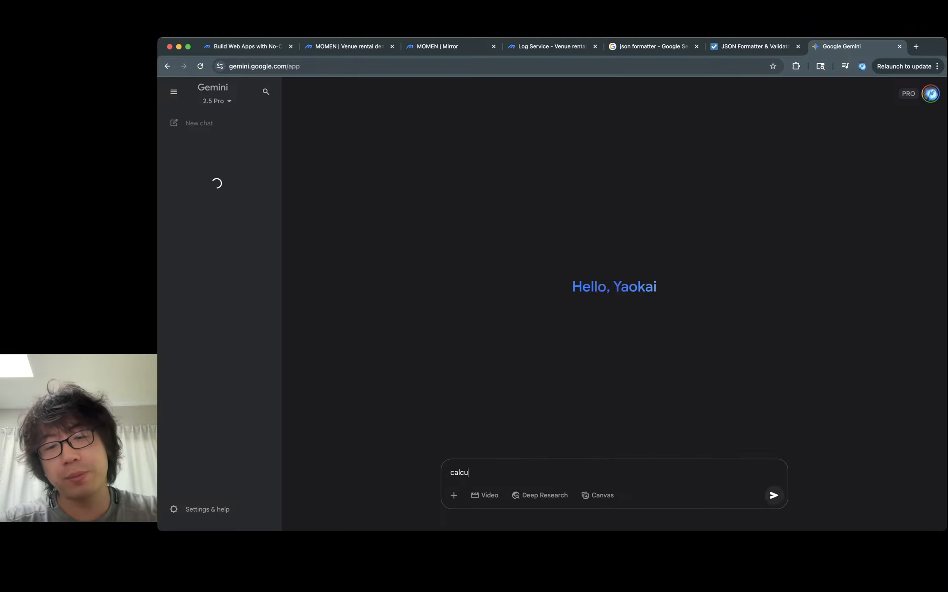
text(late the)
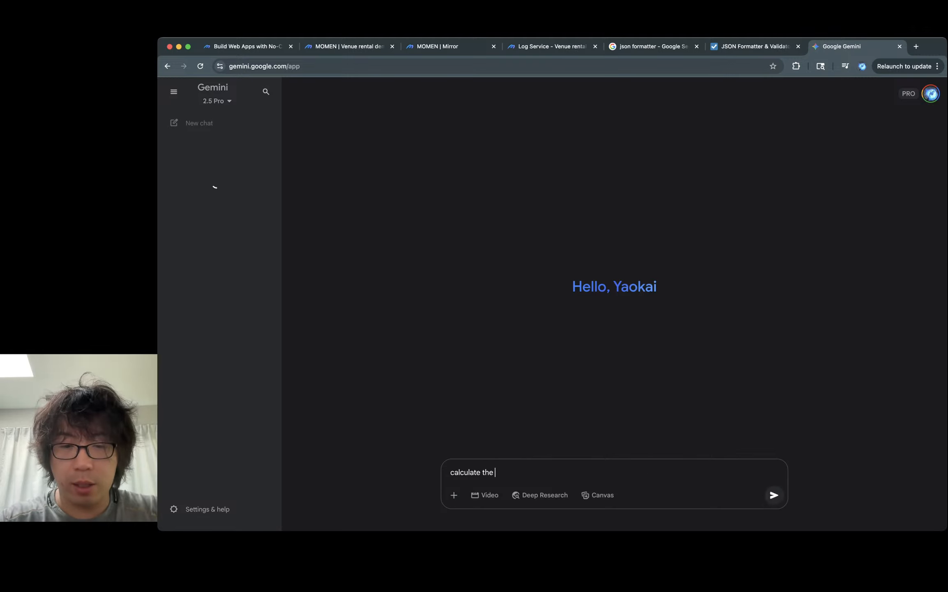
text( nu)
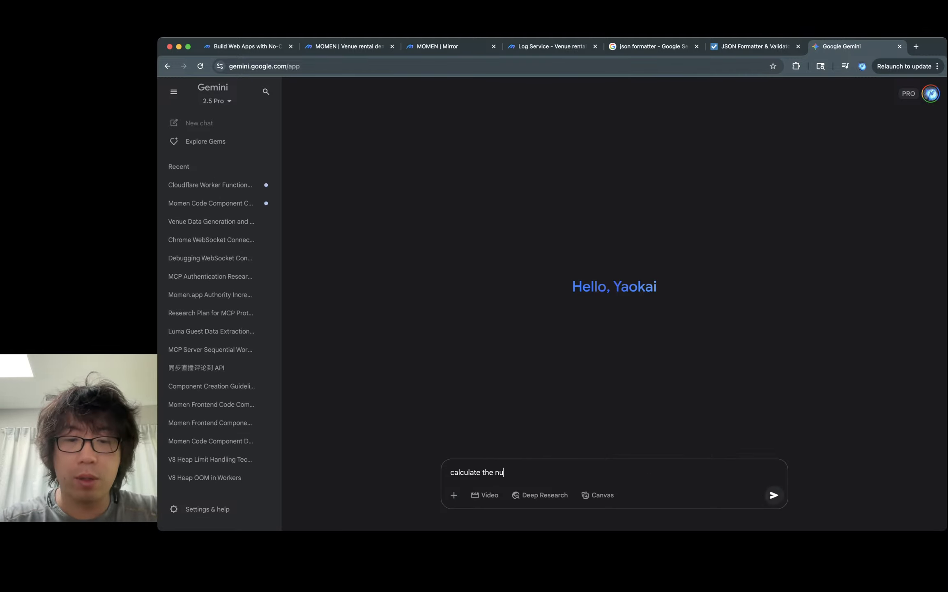
text(mber of hours )
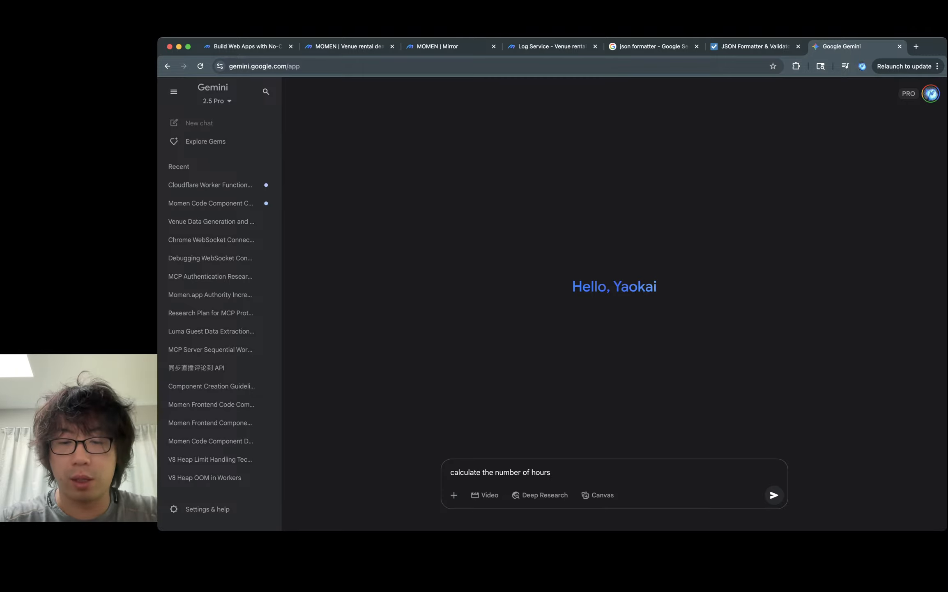
text(betw)
key(BackSpace)
key(BackSpace)
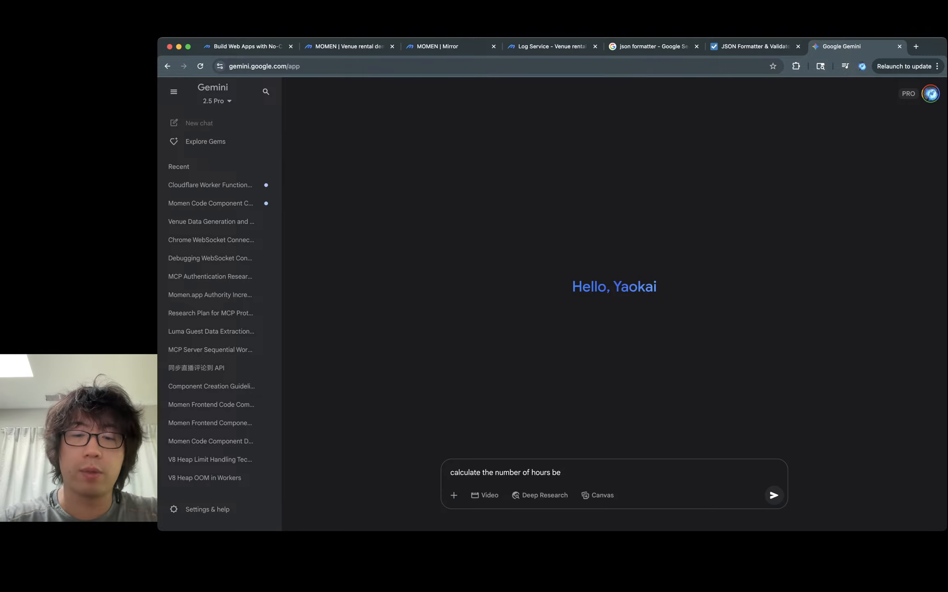
text(tween two time)
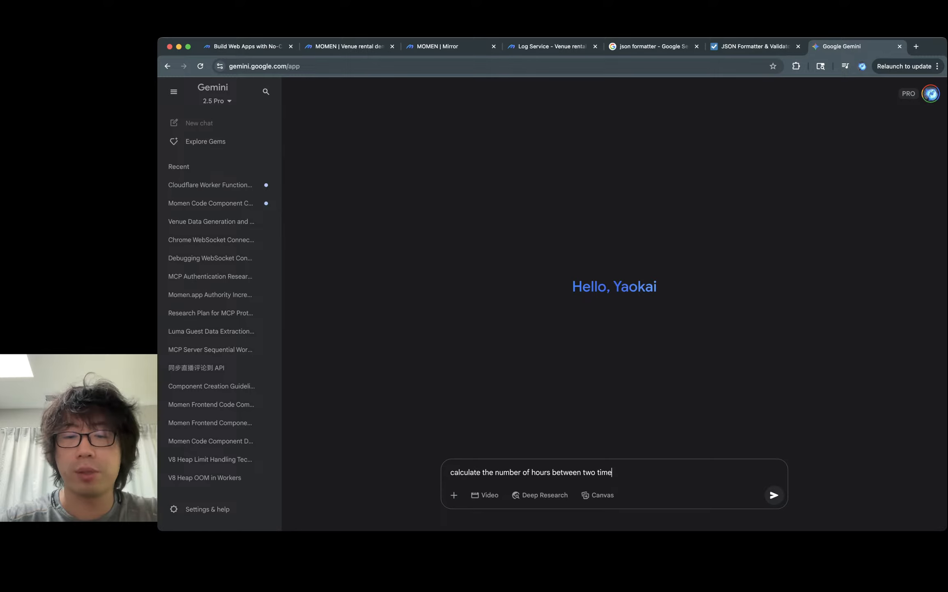
text(stamps )
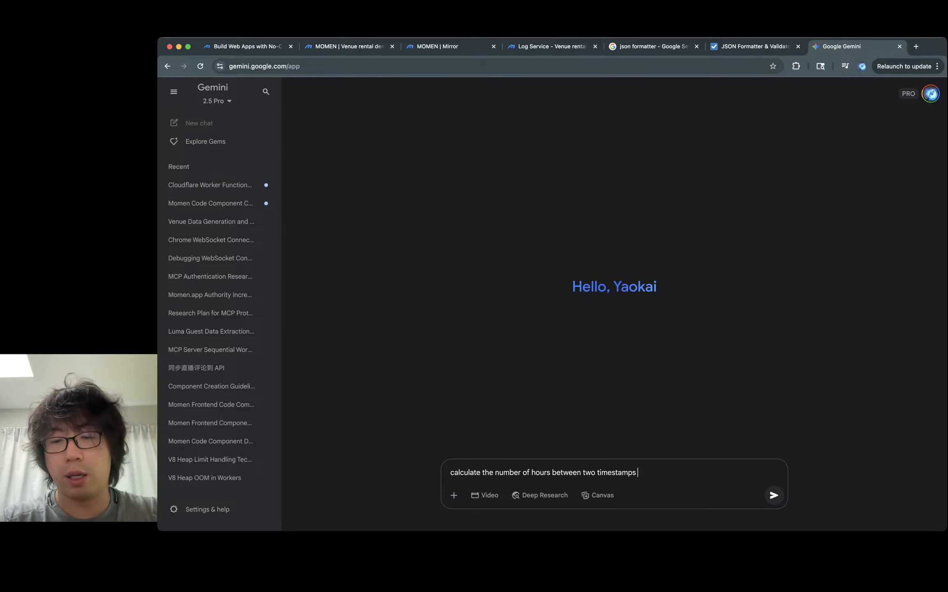
text(in ISO860)
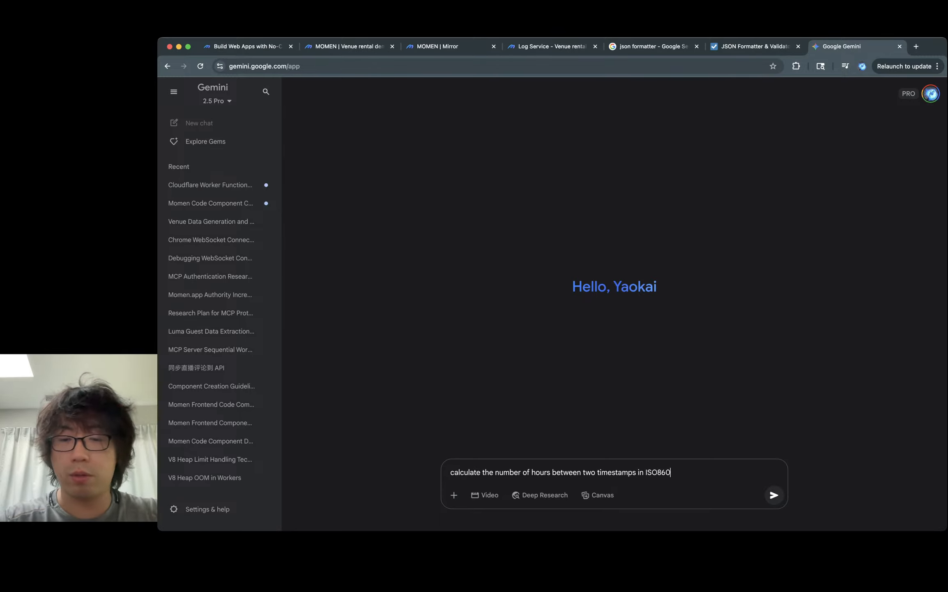
text(1 format)
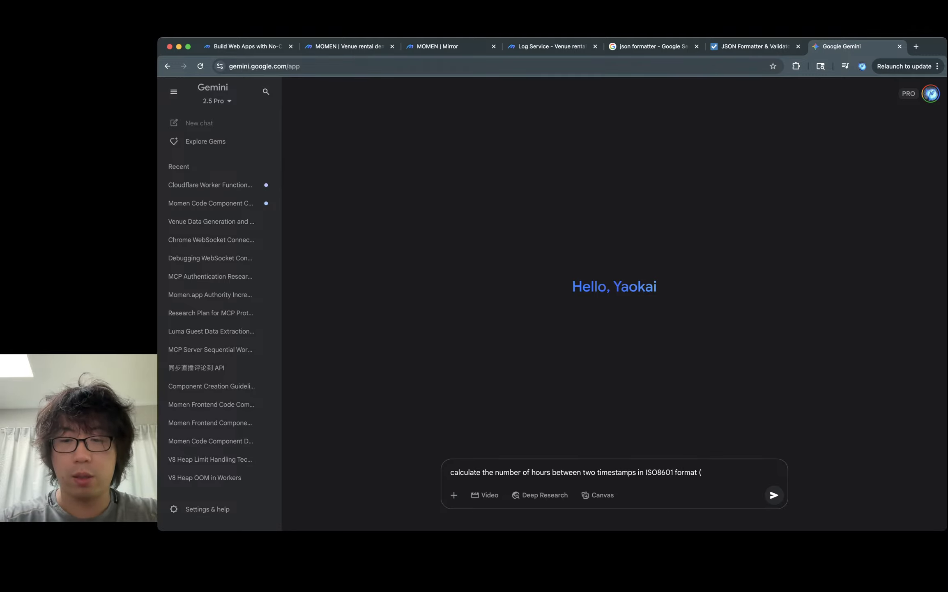
text(, e.g. 202)
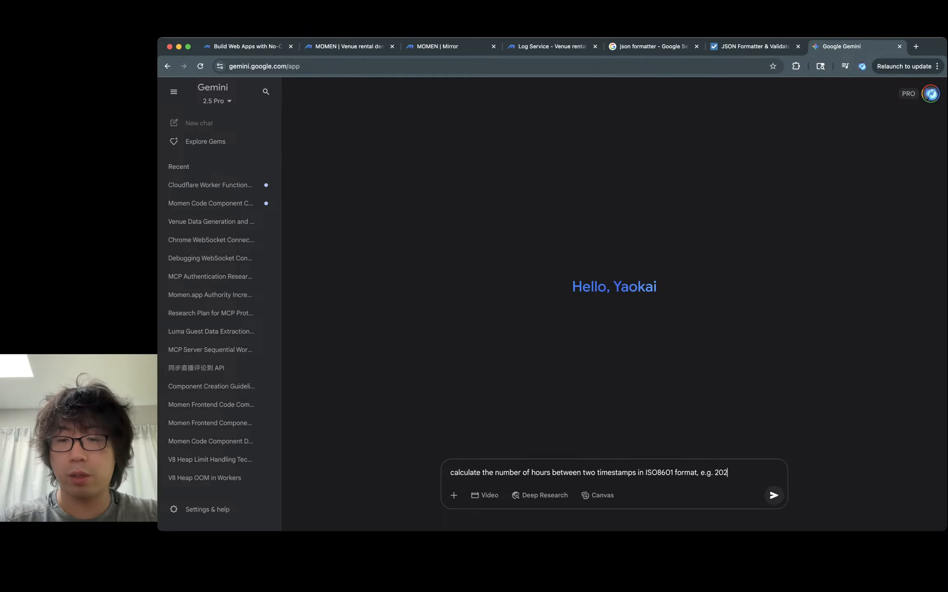
text(5-0)
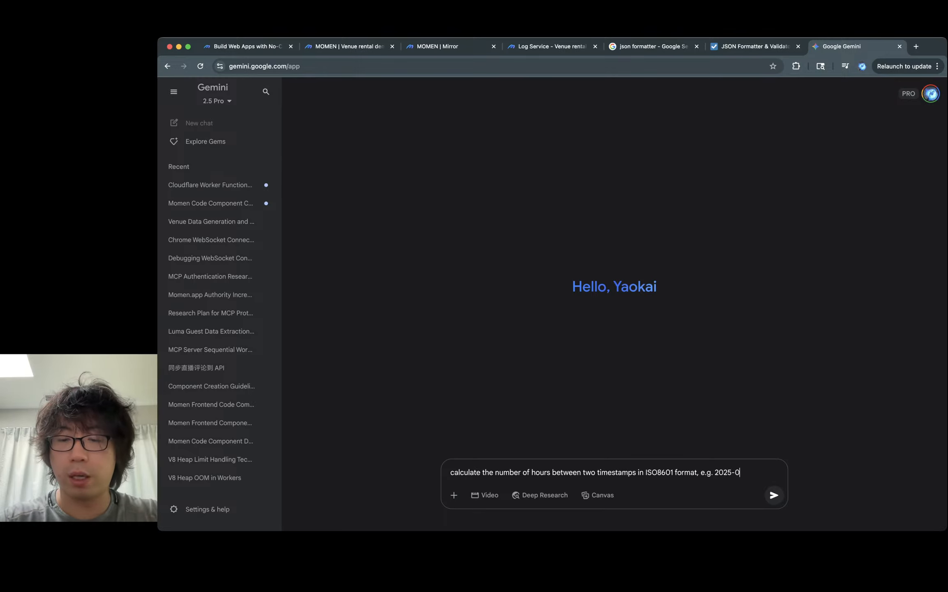
text(7-01T0)
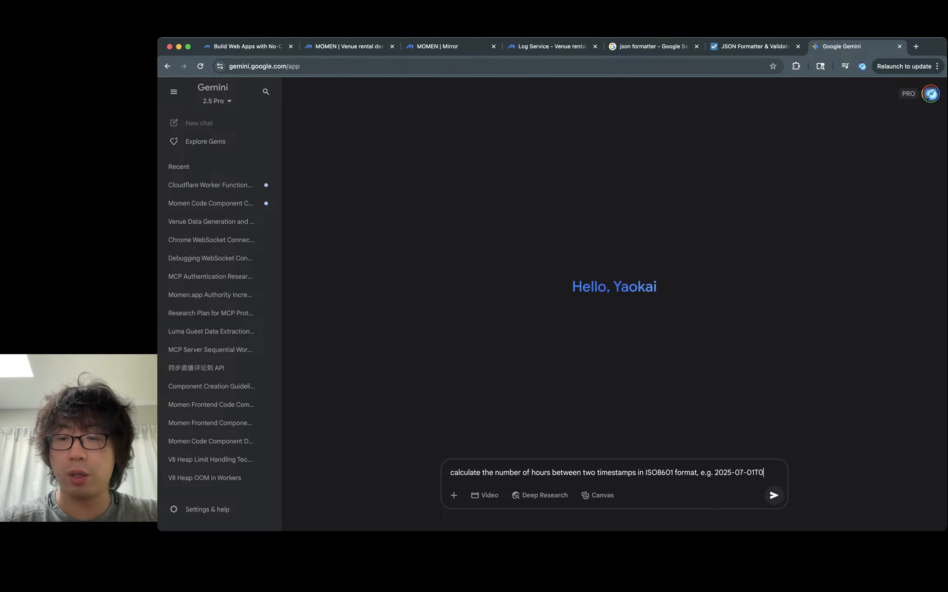
text(0:00:0)
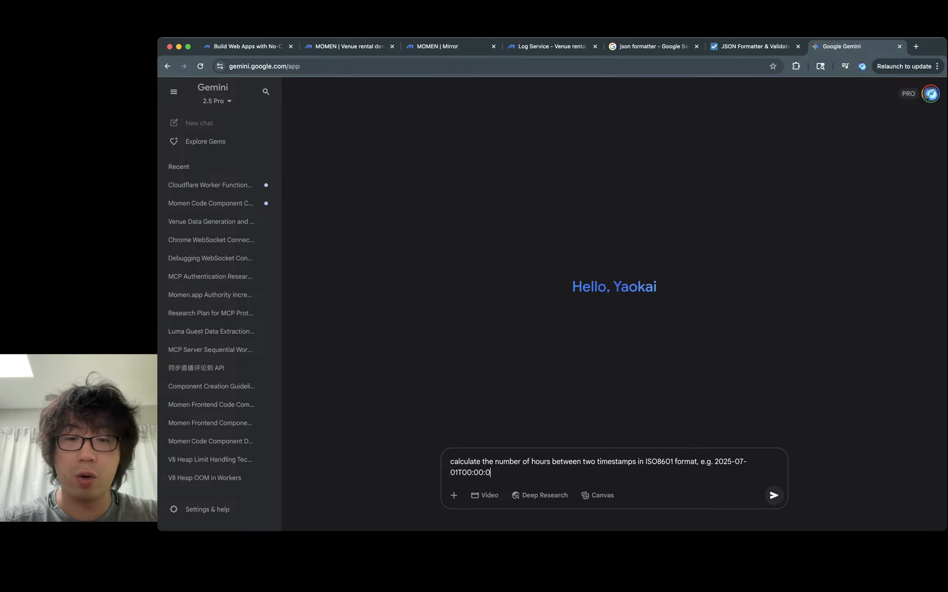
text(0Z)
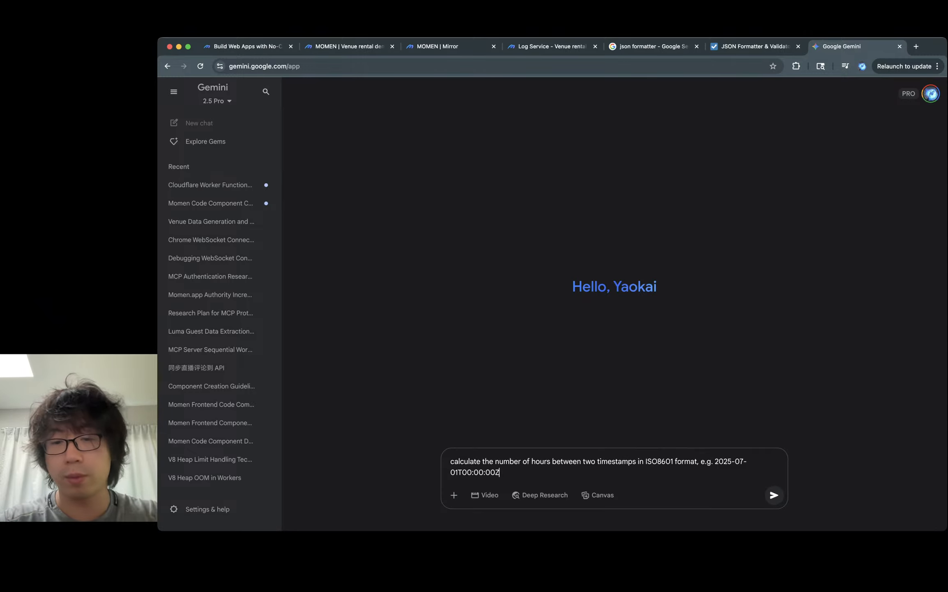
text( , in)
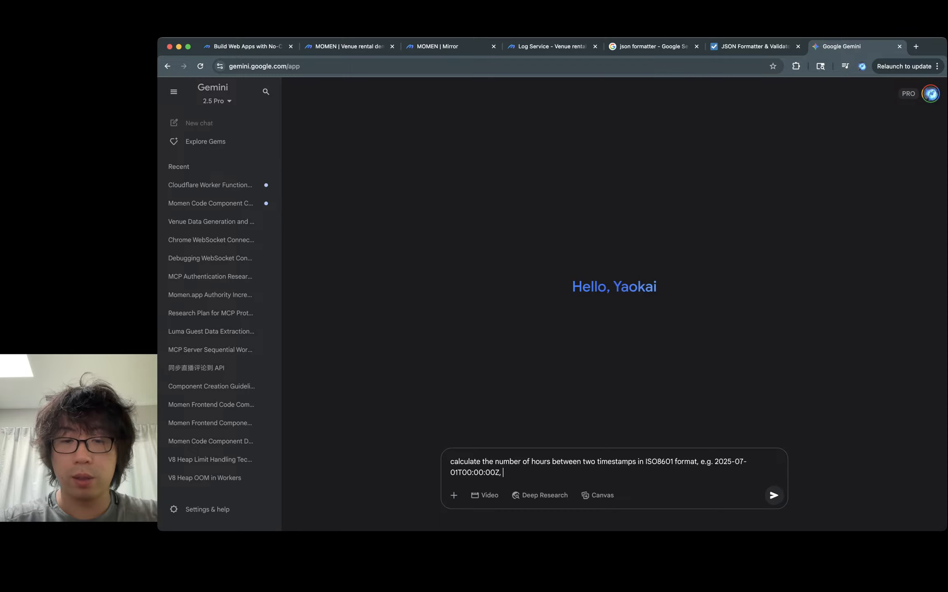
key(shift+Return)
text(Write j)
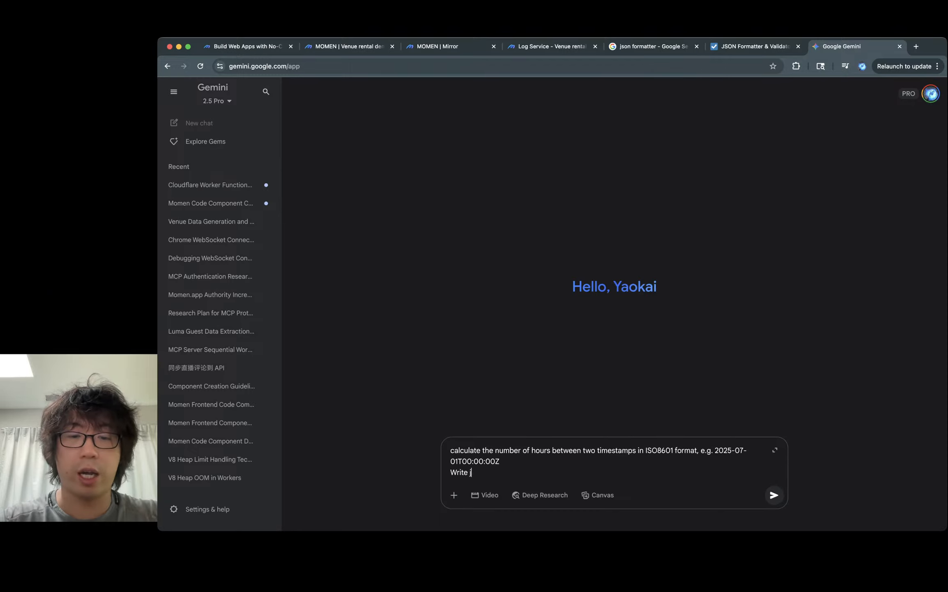
text(s code)
key(Return)
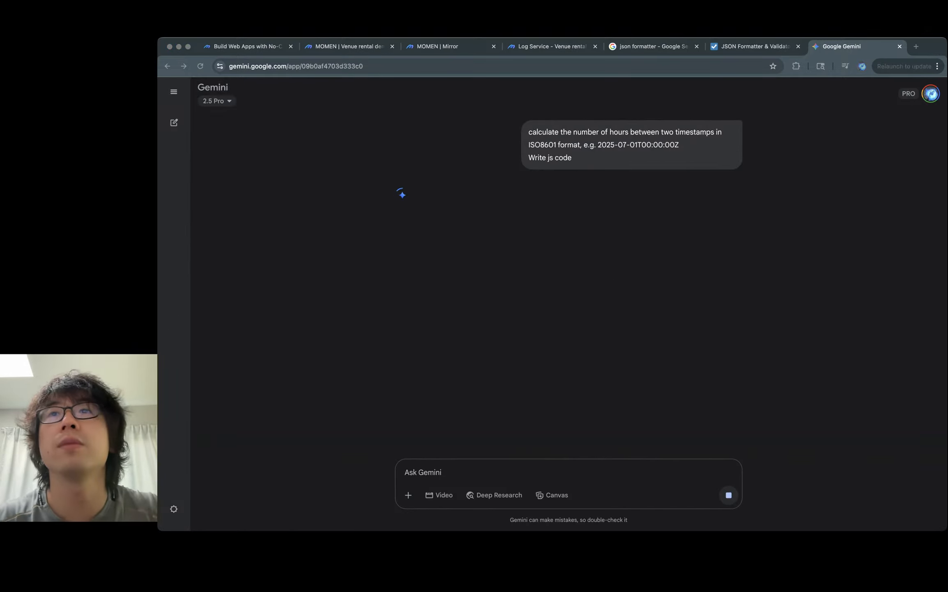
key(super+Tab)
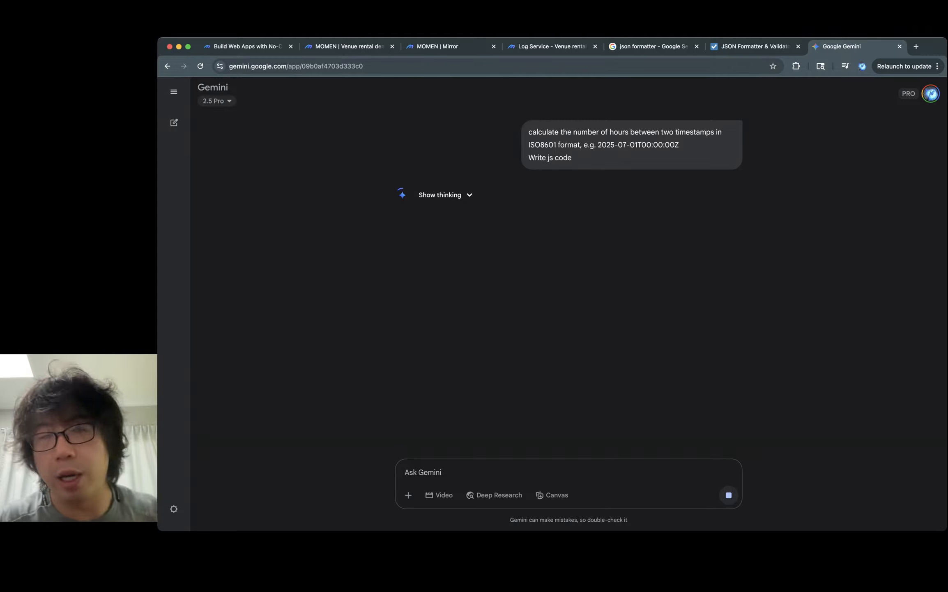
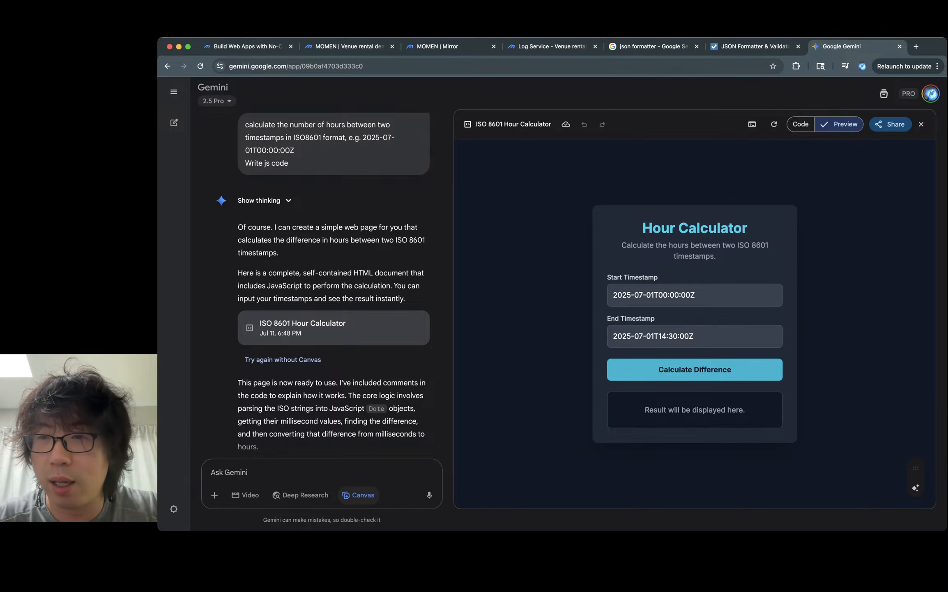
- Switch Gemini's canvas to the code view and read through the generated hour-calculation code
click(801, 124)
scroll(694, 324, down, 7)
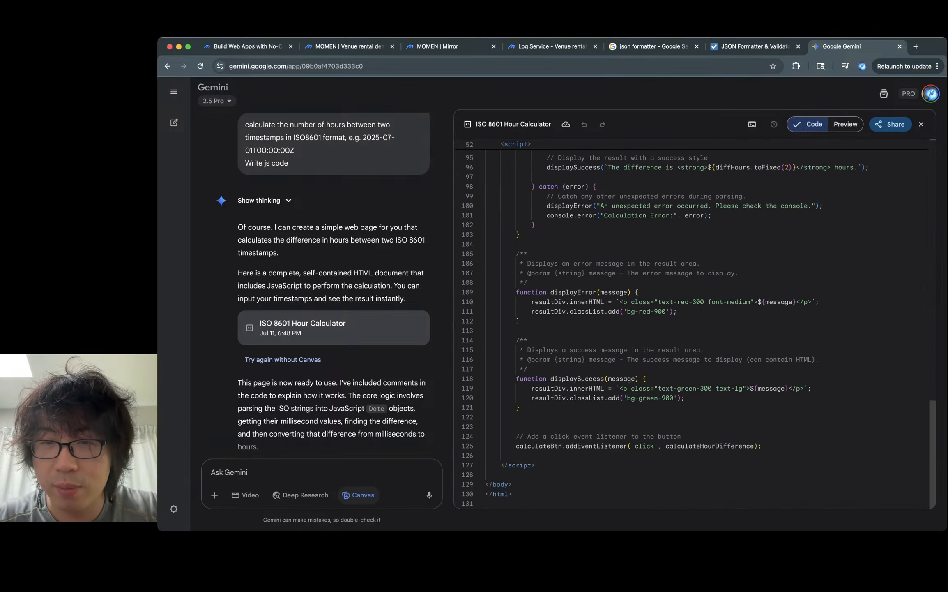
scroll(694, 324, up, 2)
scroll(694, 325, down, 3)
scroll(695, 324, up, 5)
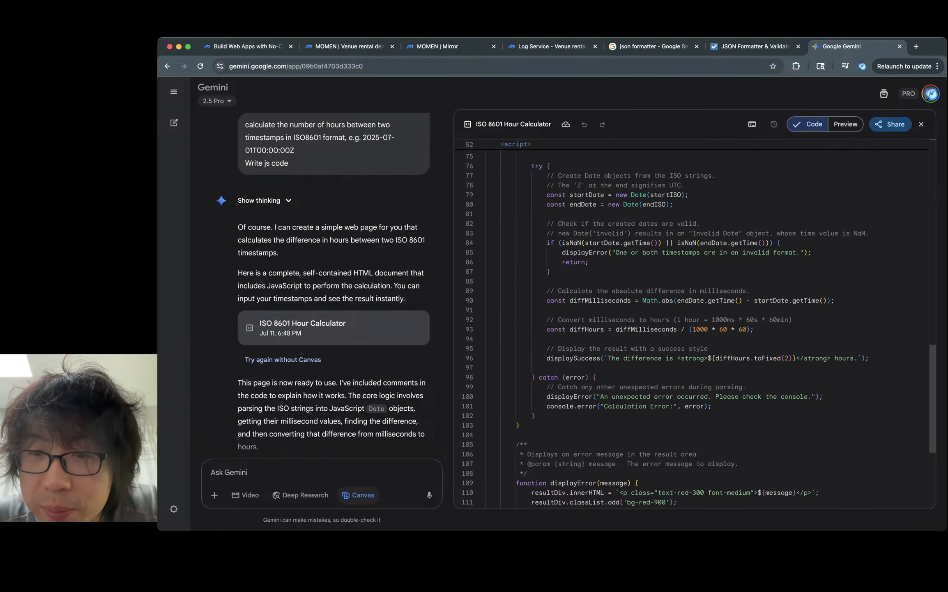
scroll(694, 325, up, 2)
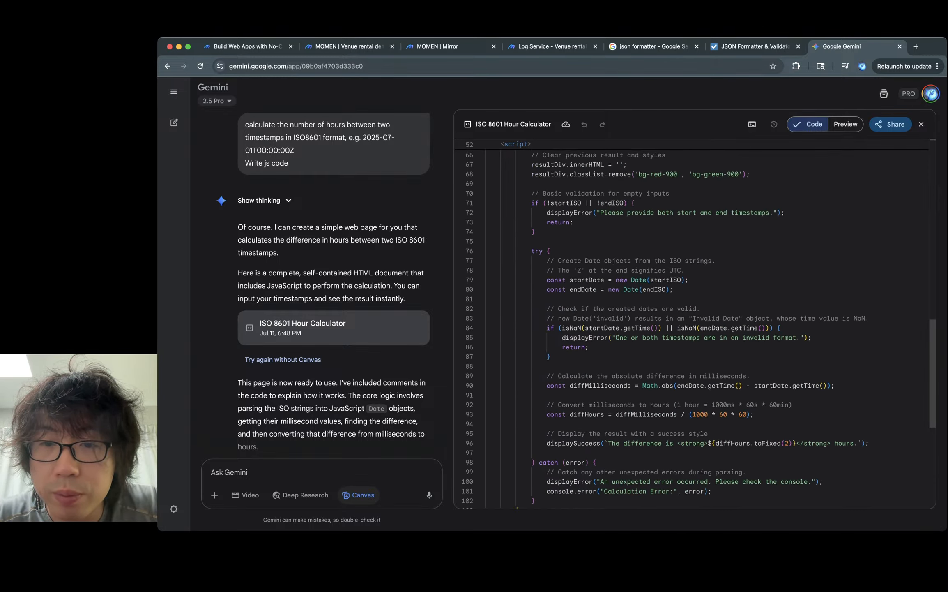
drag(612, 279, 684, 280)
click(537, 232)
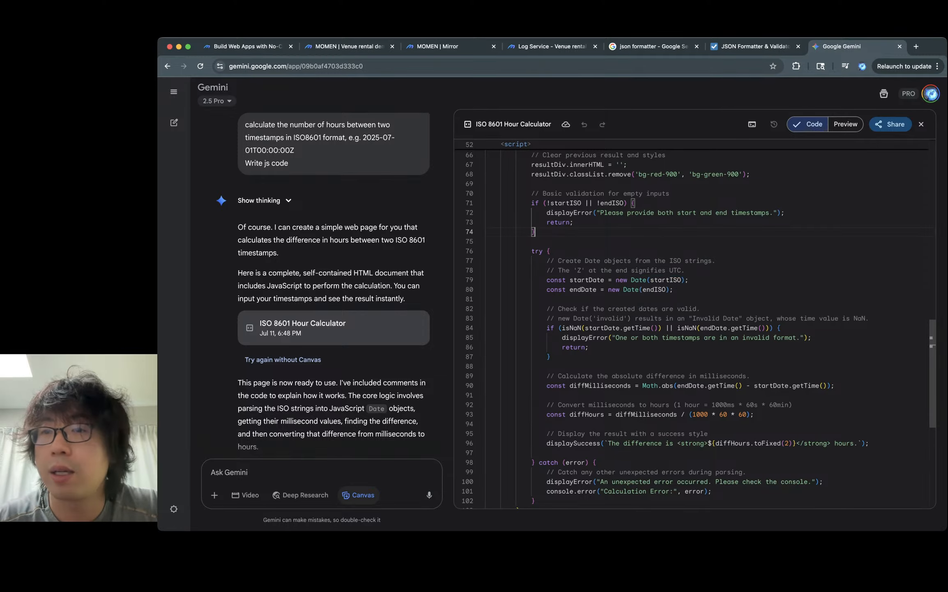
scroll(698, 329, down, 2)
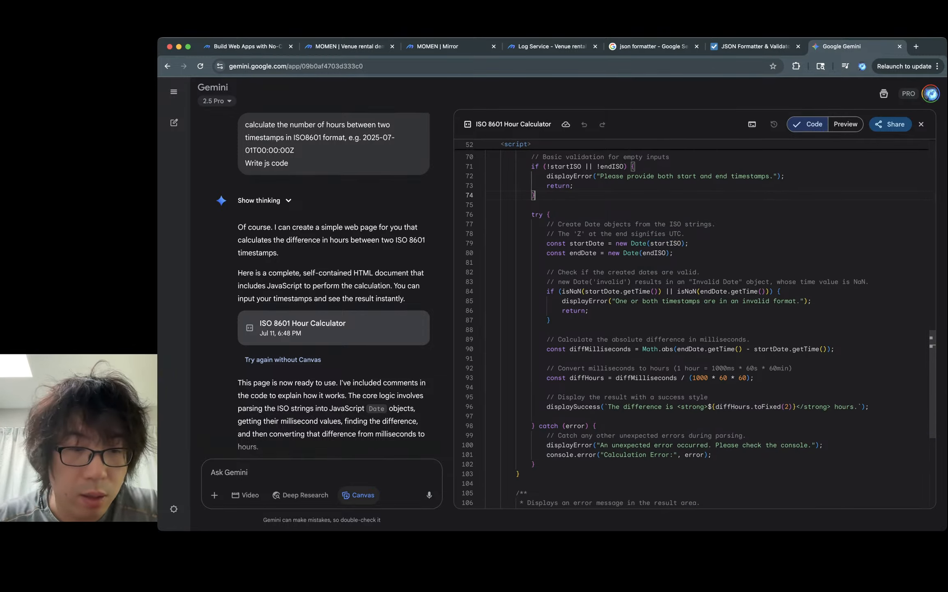
- Ask Gemini for 'just the js function'
click(213, 472)
text(just the )
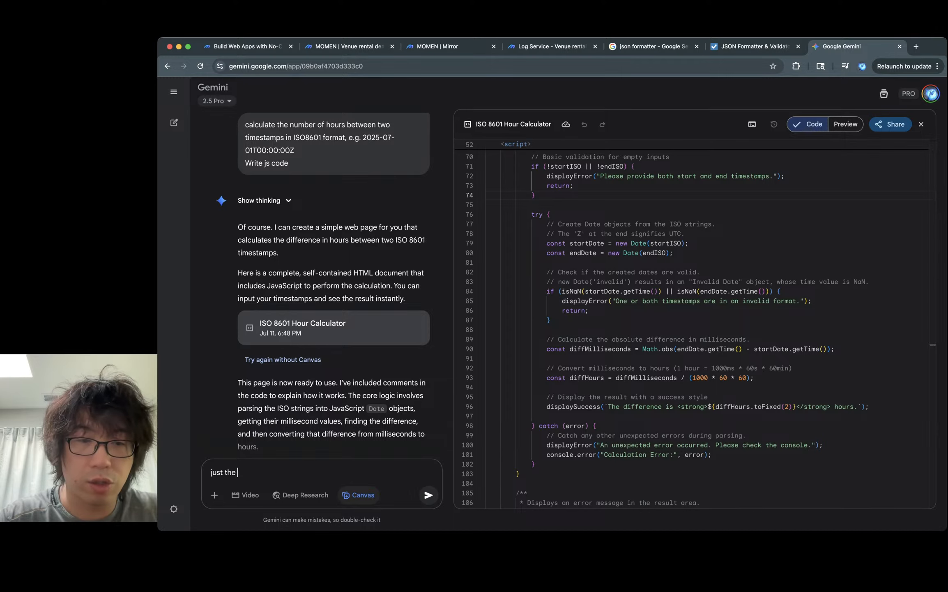
text(js function, not )
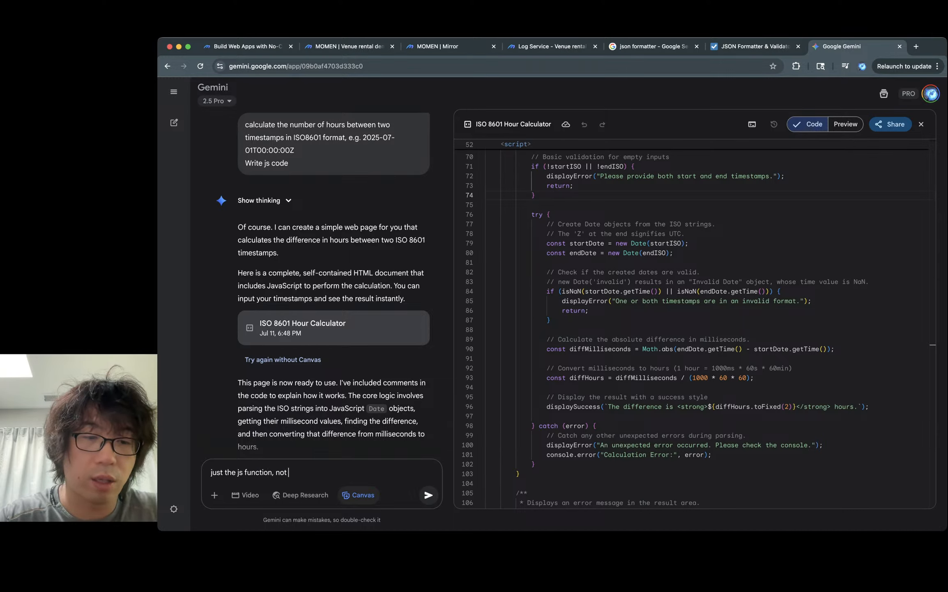
text(a)
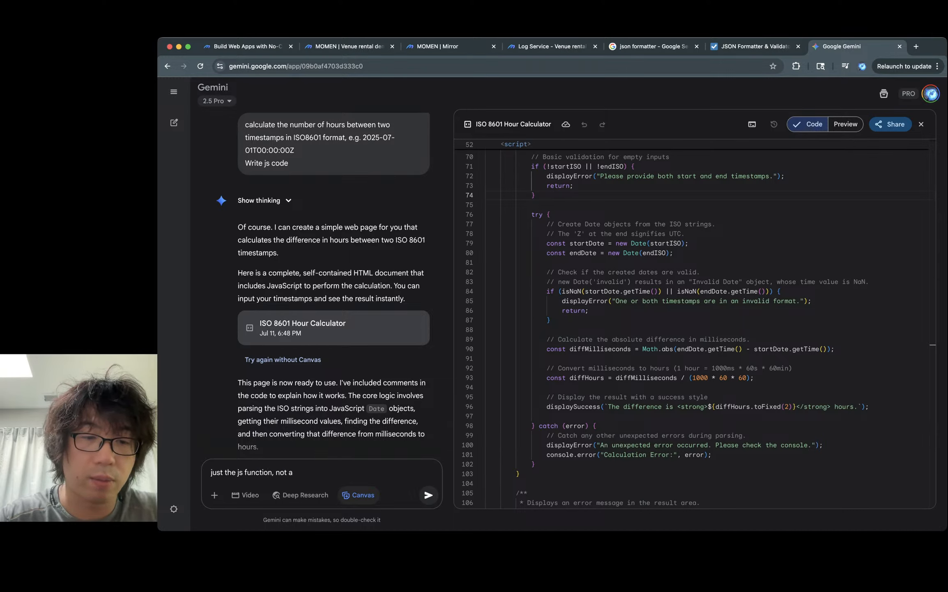
key(BackSpace)
key(BackSpace)
key(BackSpace)
key(BackSpace)
key(BackSpace)
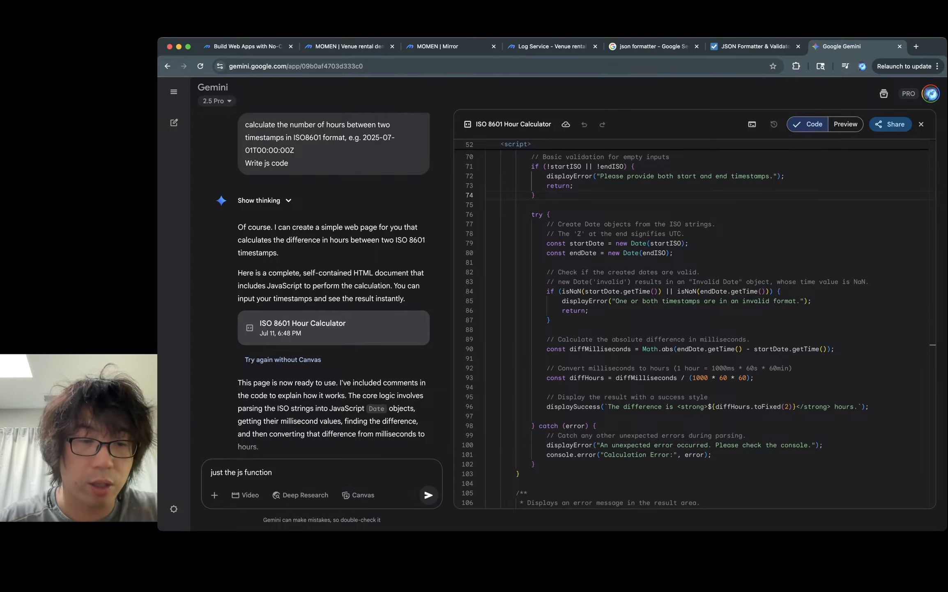
key(Return)
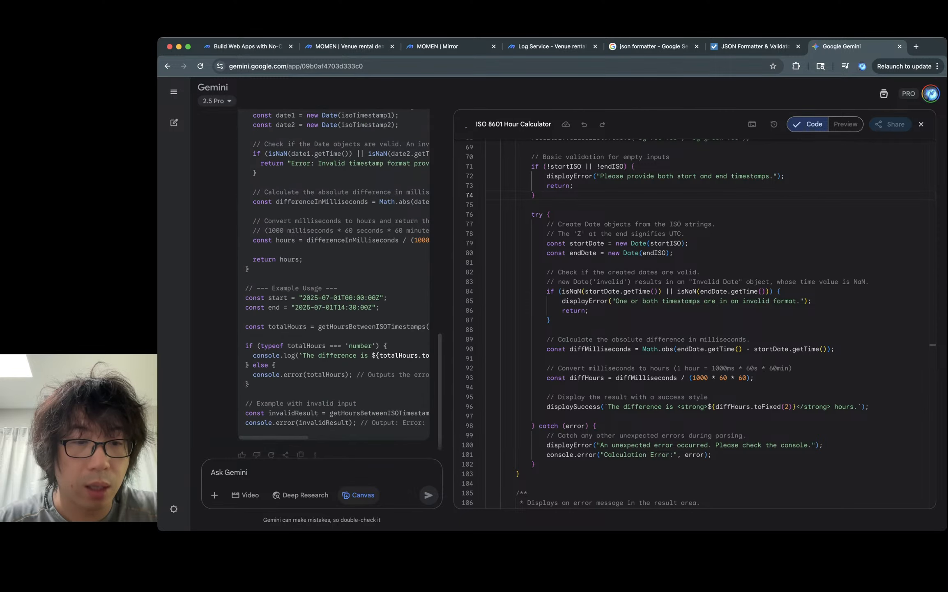
- Copy Gemini's getHoursBetweenISOTimestamps function and paste it at the end of the Momen code node after a few blank lines
scroll(335, 279, up, 3)
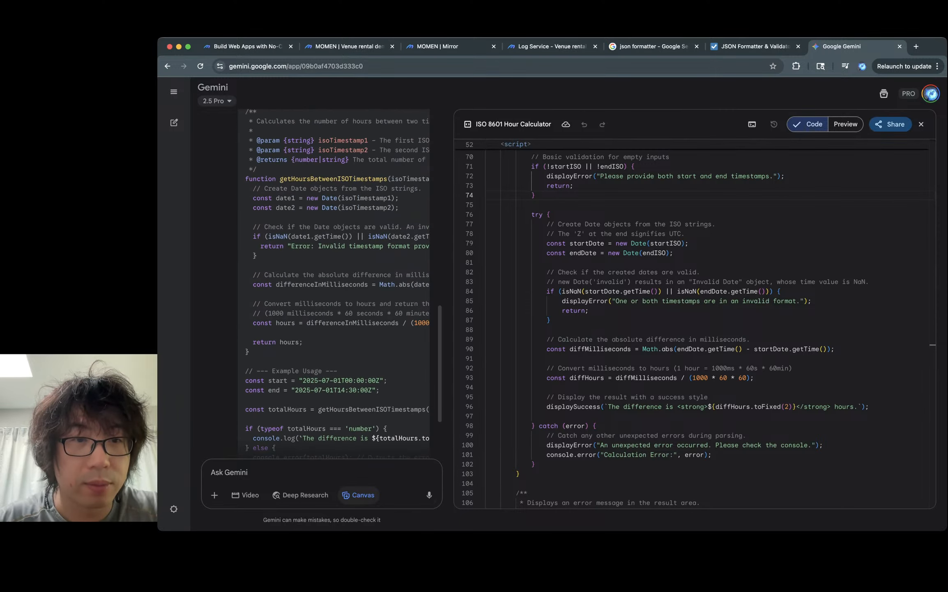
drag(250, 352, 246, 179)
click(246, 179)
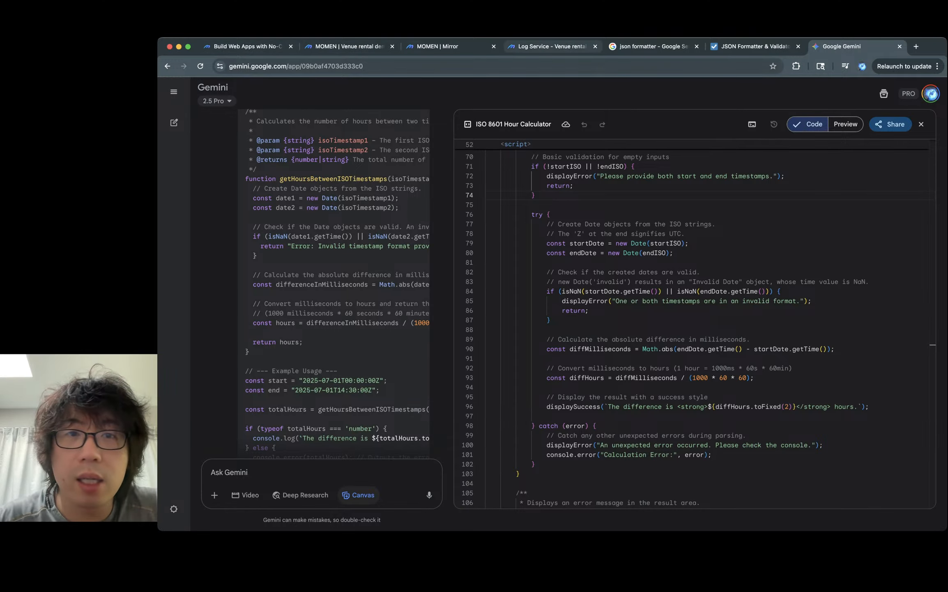
click(349, 47)
click(500, 408)
key(Return)
key(Return)
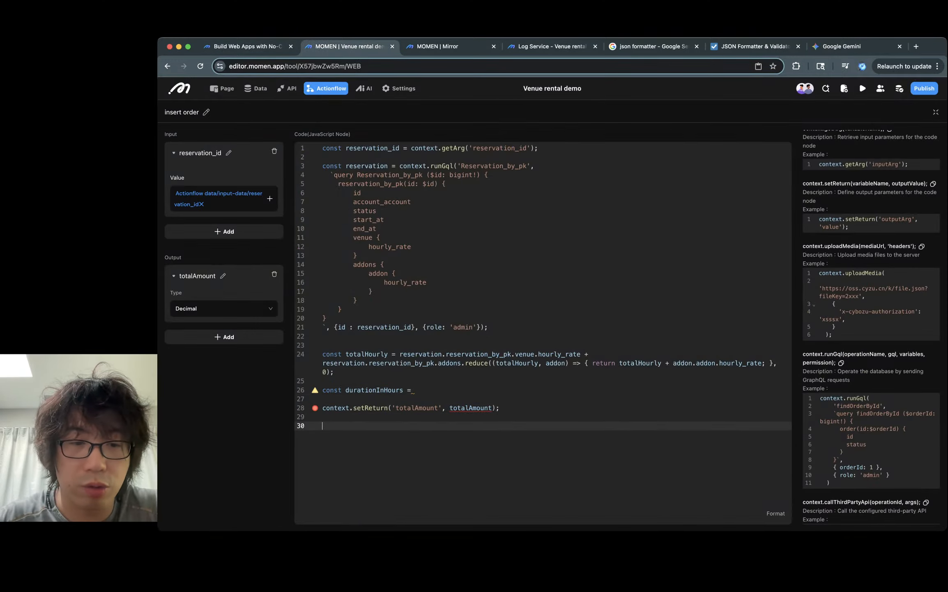
key(Return)
key(Return)
text(function getHoursBetweenISOTimestamps(isoTimestamp1, isoTimestamp2) {   // Create Date objects from the ISO strings.   const date1 = new Date(isoTimestamp1);   const date2 = new Date(isoTimestamp2);    // Check if the Date objects are valid. An invalid date's time value is NaN.   if (isNaN(date1.getTime()) || isNaN(date2.getTime())) {     return "Error: Invalid timestamp format provided.";   }    // Calculate the absolute difference in milliseconds.   const differenceInMilliseconds = Math.abs(date2.getTime() - date1.getTime());    // Convert milliseconds to hours and return the value.   // (1000 milliseconds * 60 seconds * 60 minutes)   const hours = differenceInMilliseconds / (1000 * 60 * 60);    return hours; })
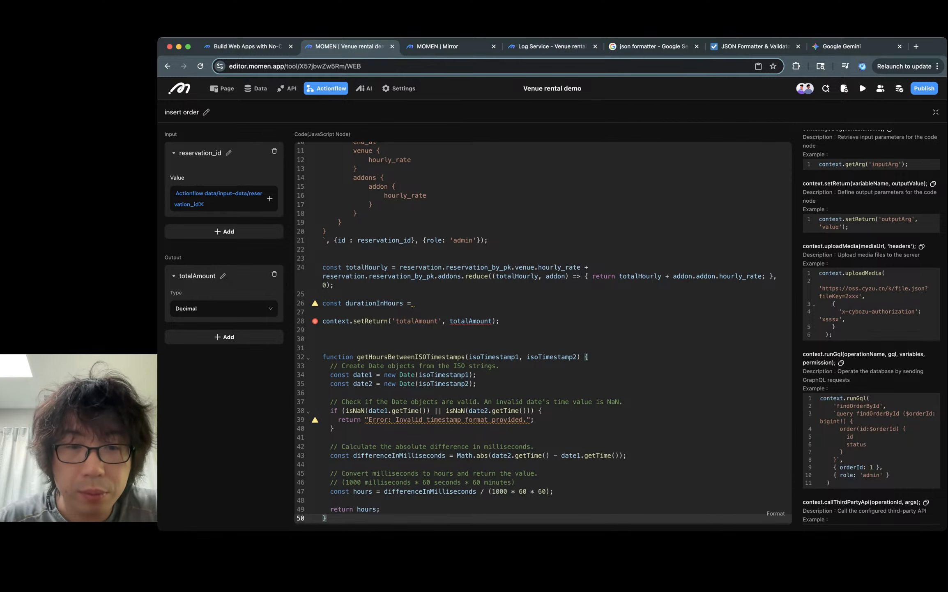
- Set durationInHours to a call of getHoursBetweenISOTimestamps
double_click(411, 356)
key(super+c)
click(415, 303)
key(super+v)
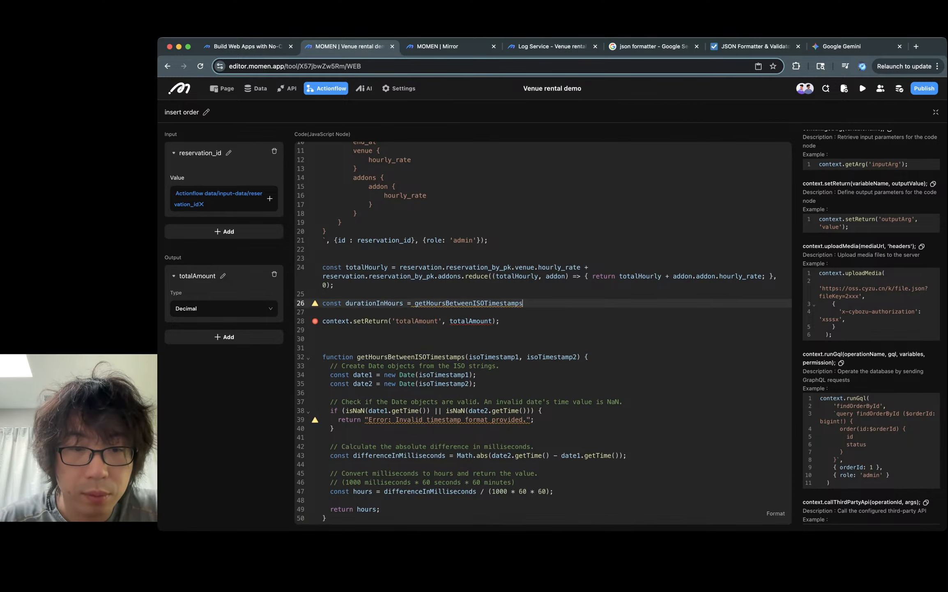
text(()
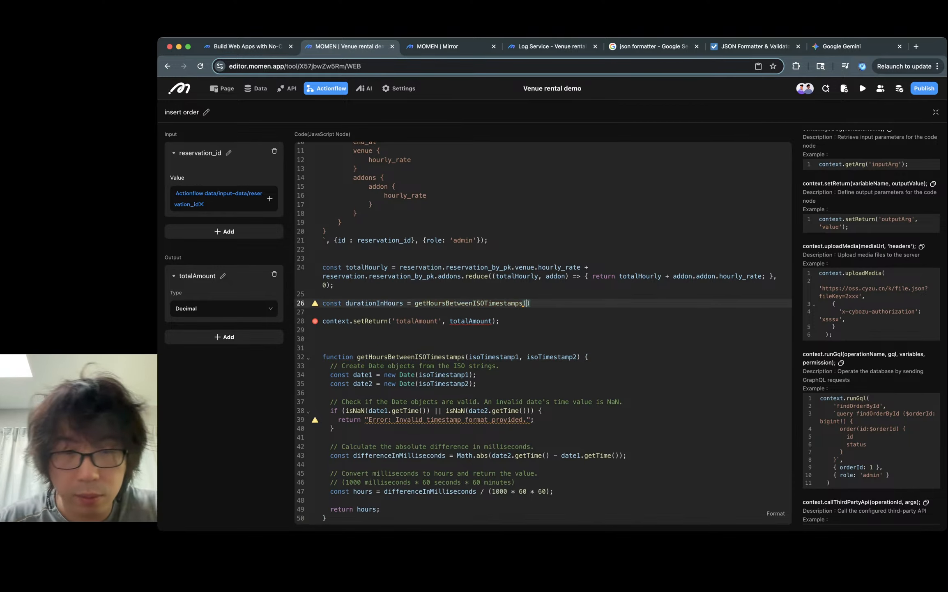
- Pass reservation.reservation_by_pk.start_at and reservation.reservation_by_pk.end_at as the arguments to getHoursBetweenISOTimestamps
scroll(543, 333, up, 3)
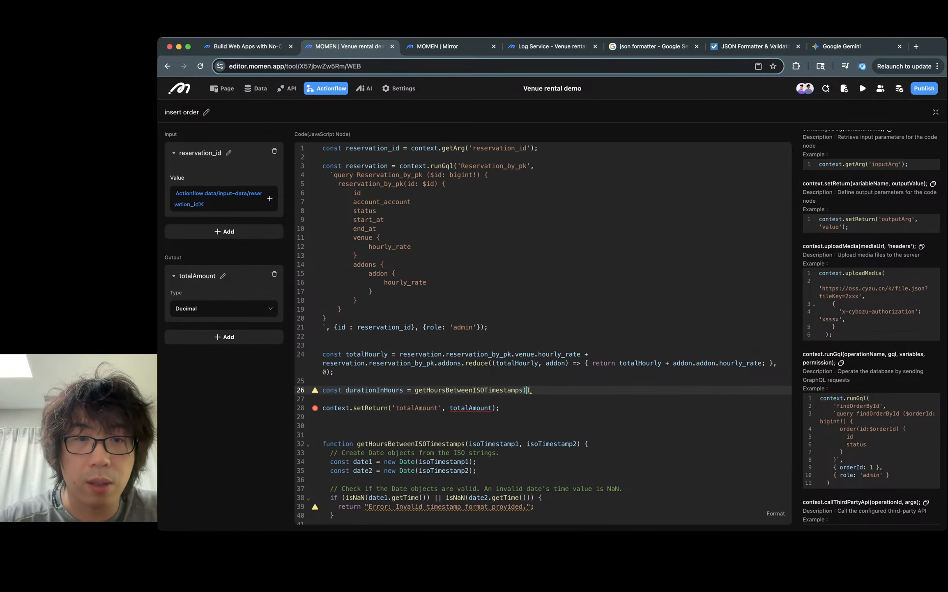
click(365, 363)
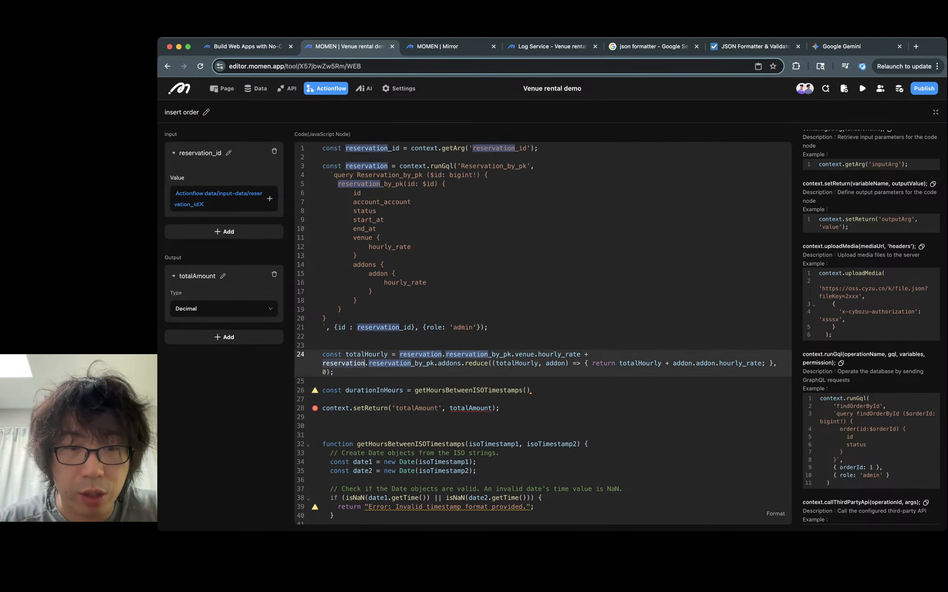
drag(323, 363, 435, 363)
key(super+c)
click(492, 408)
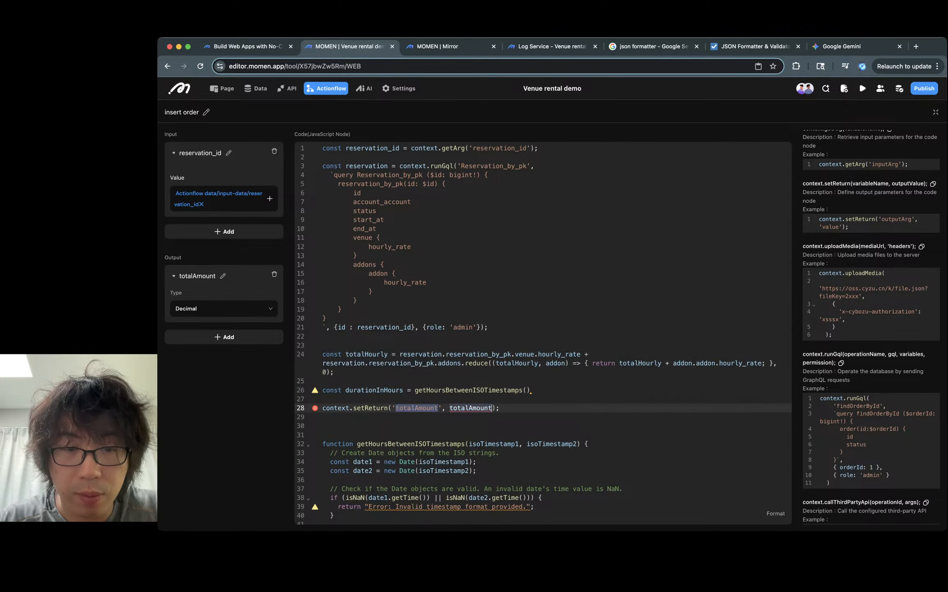
click(523, 390)
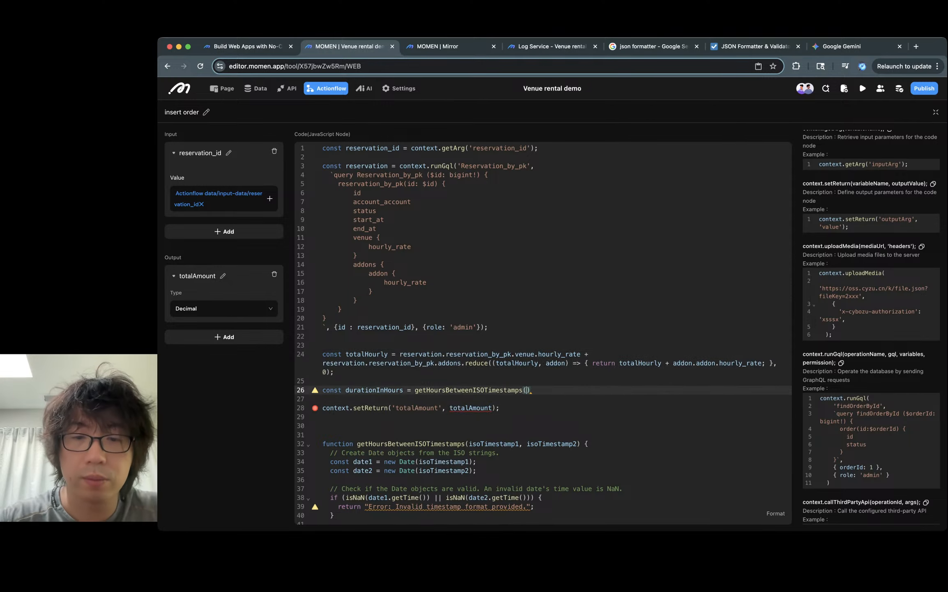
key(super+v)
text(.)
text(start_at)
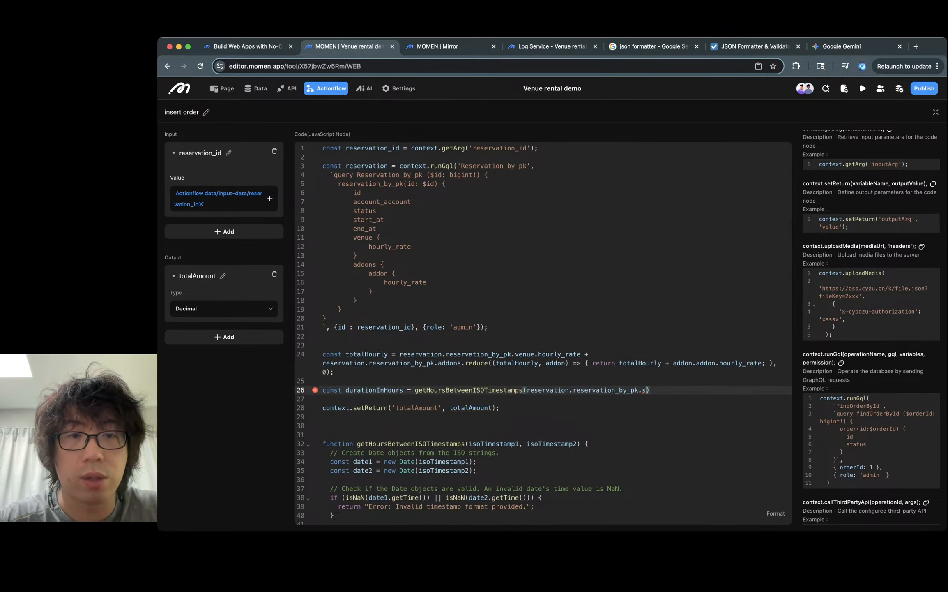
text(,)
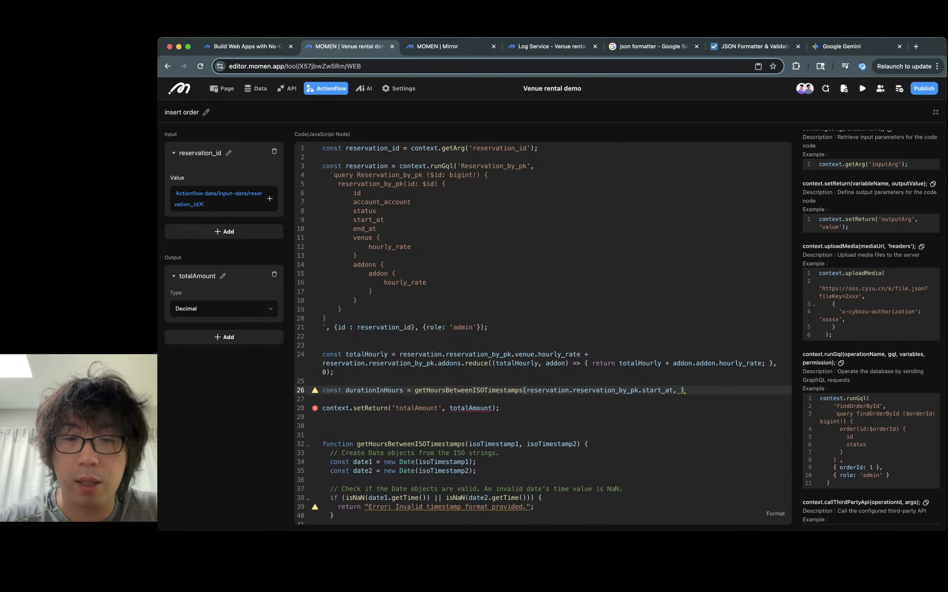
key(super+v)
text(.end_at))
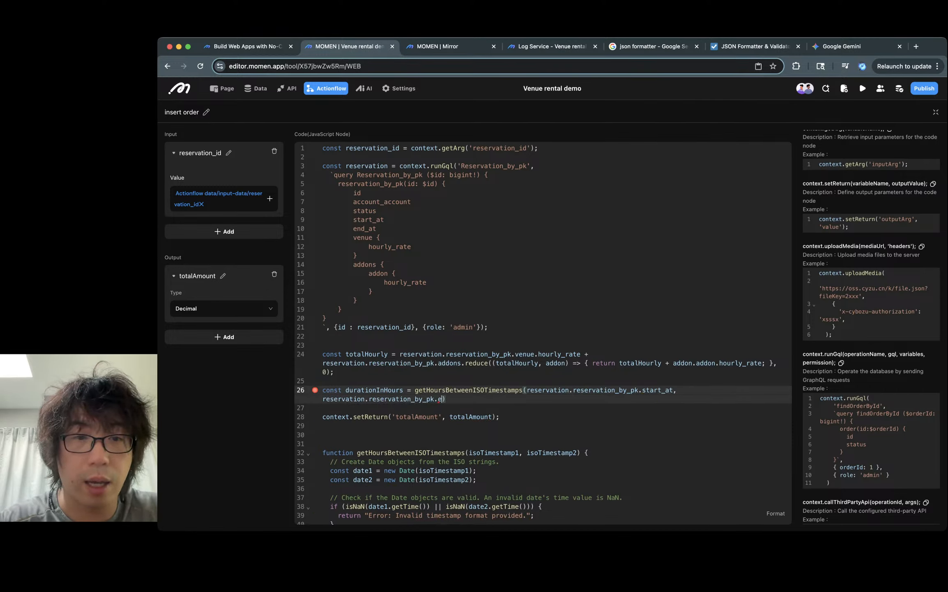
text(;)
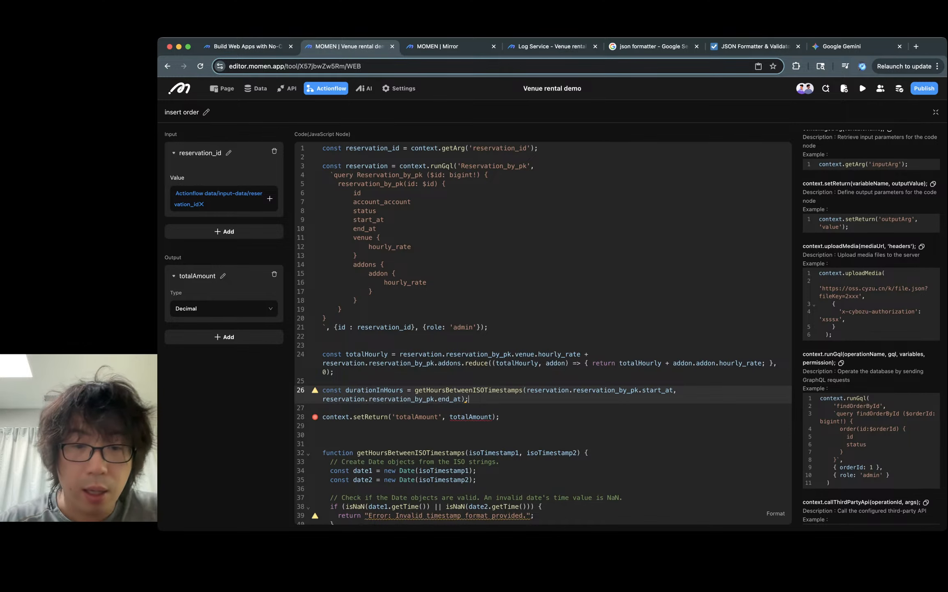
- Replace the totalAmount variable in the setReturn call with durationInHours
double_click(374, 390)
key(ctrl+c)
double_click(471, 416)
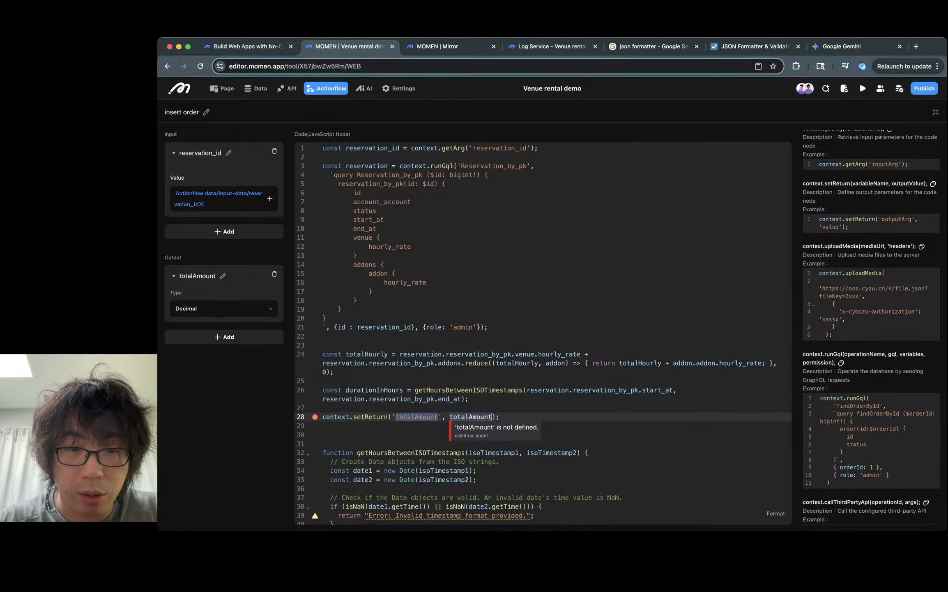
key(ctrl+v)
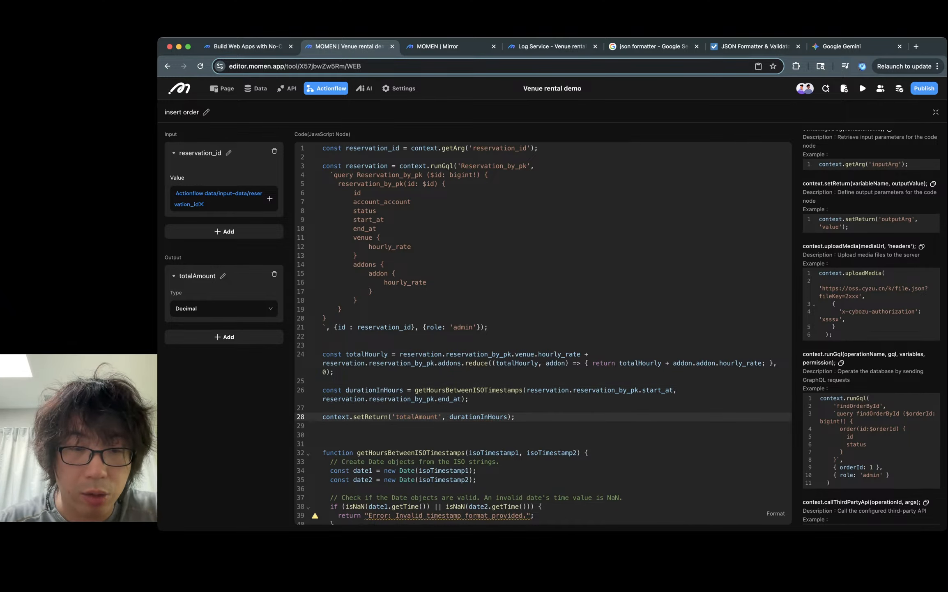
- Add a context.log('durationInHours', durationInHours); line above the setReturn call
key(Up)
key(Up)
key(Down)
key(Return)
key(Return)
key(Up)
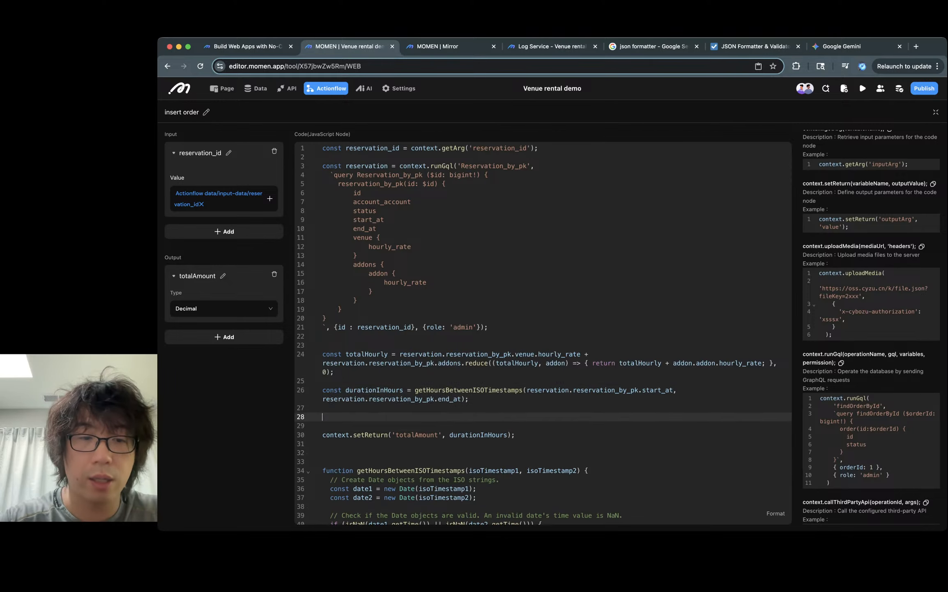
text(context.l)
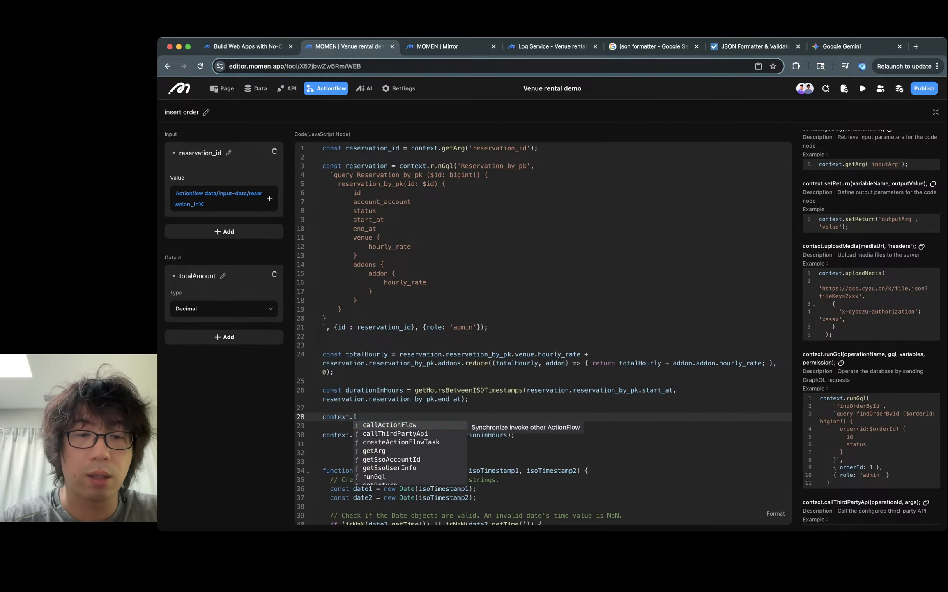
text(og('duration)
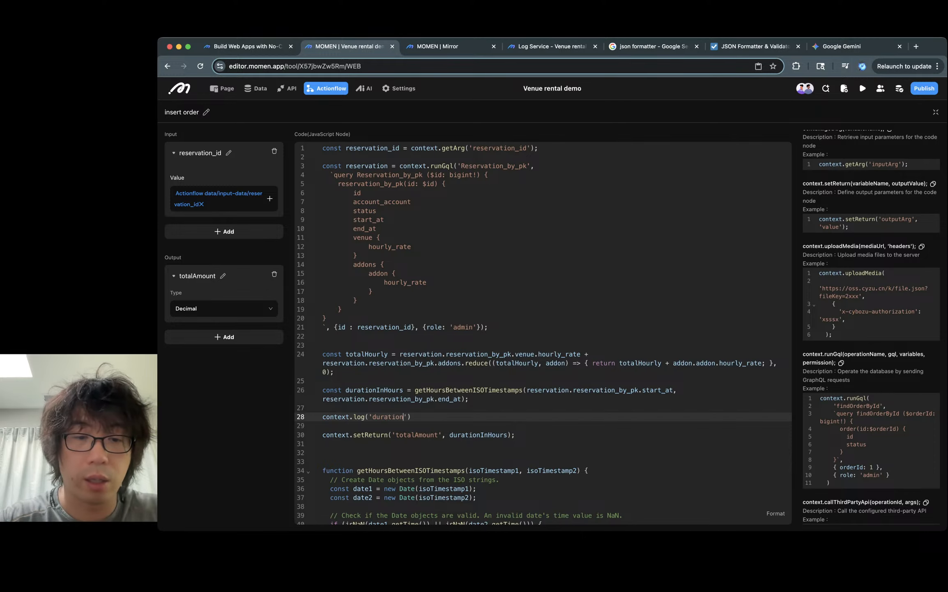
text(InHours', )
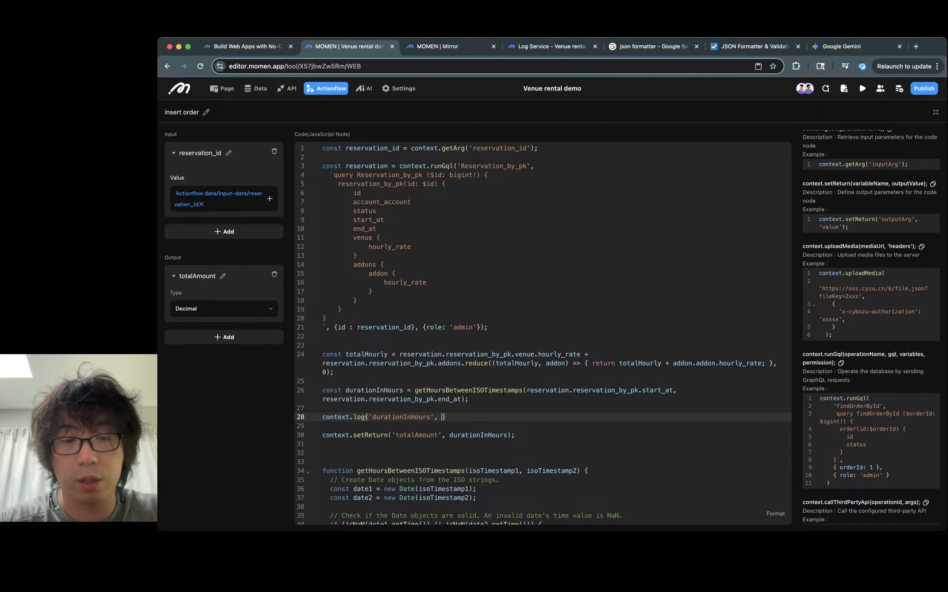
text(durationInHours);)
- Delete the invalid-timestamp check block and its comment from the getHoursBetweenISOTimestamps function
scroll(542, 333, down, 5)
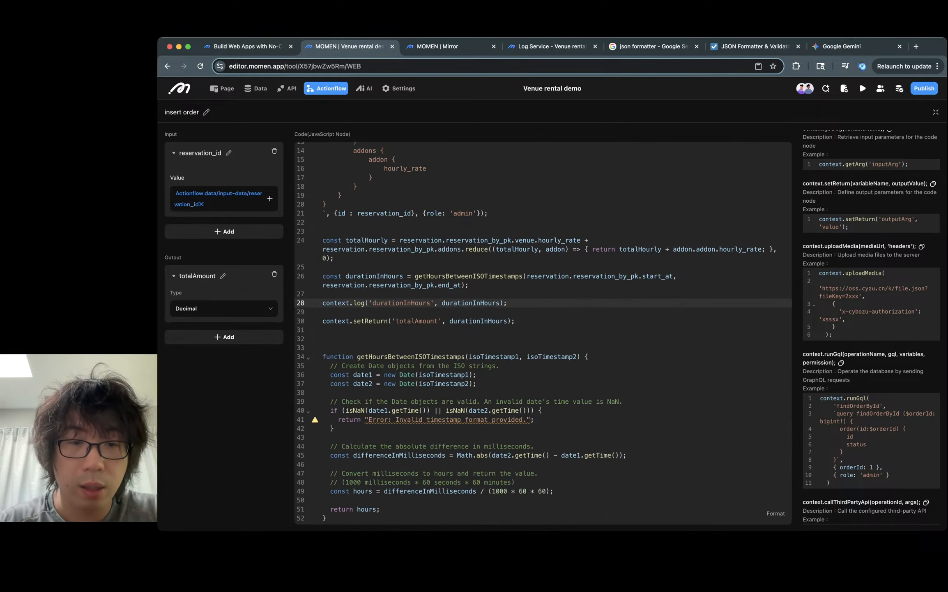
click(426, 419)
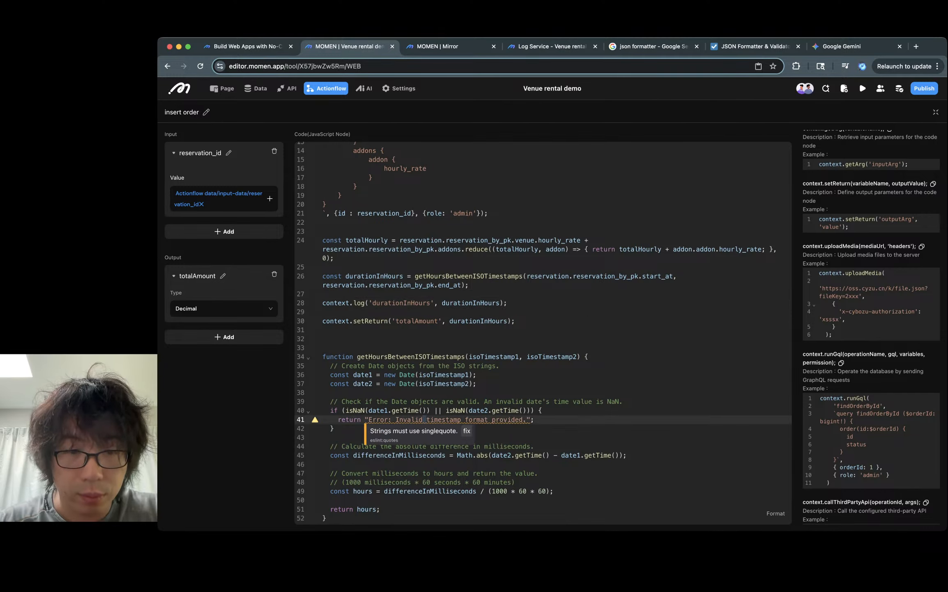
double_click(380, 419)
click(468, 401)
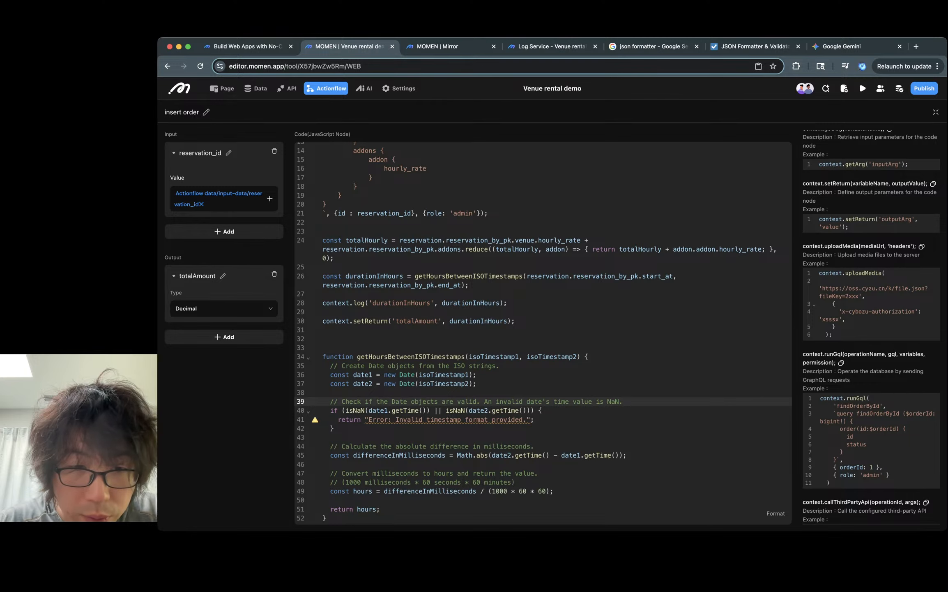
key(shift+Down)
key(shift+Down)
key(shift+Down)
key(shift+Down)
key(BackSpace)
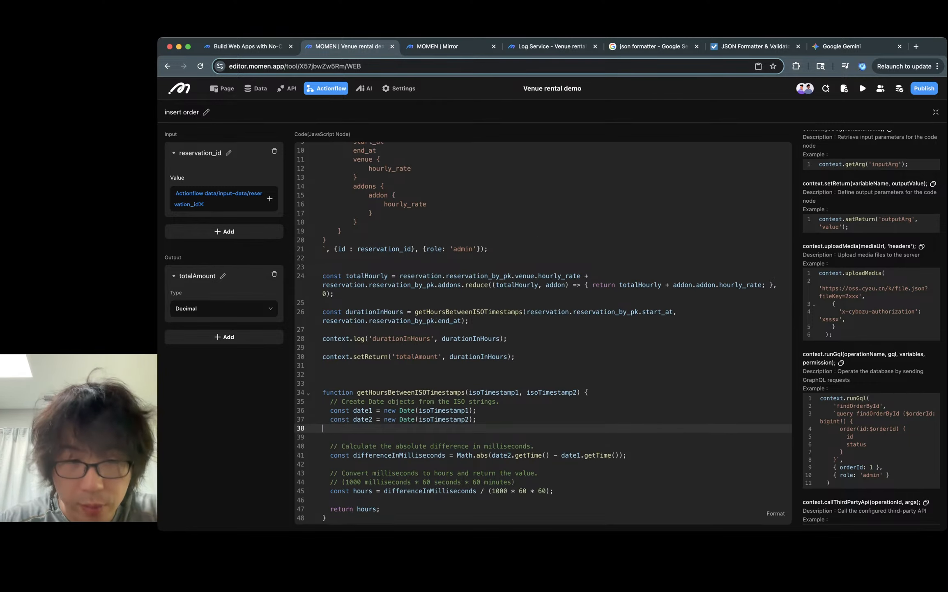
key(BackSpace)
key(Down)
key(Down)
key(Down)
key(Down)
key(Down)
key(Down)
key(Down)
key(Down)
key(Down)
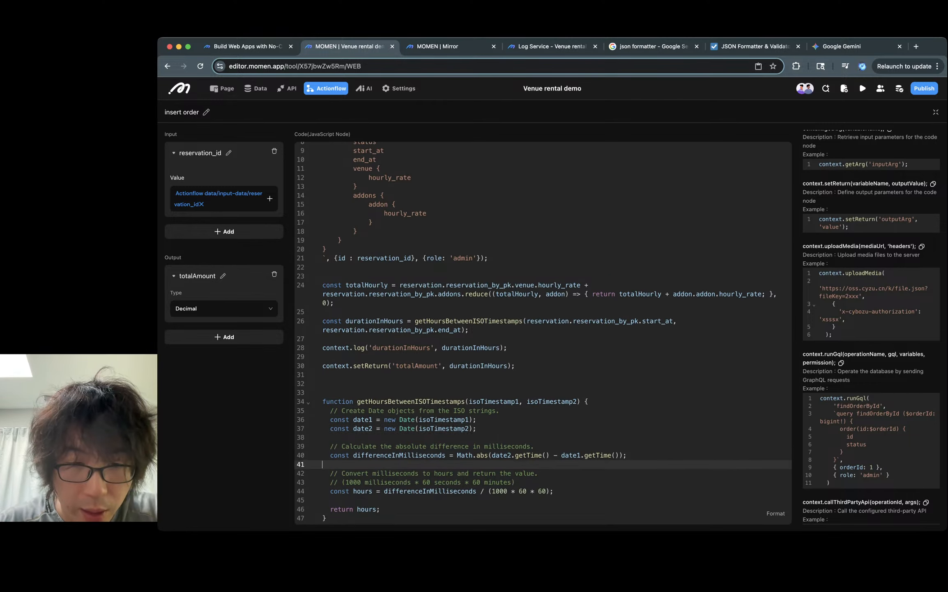
key(Left)
key(Left)
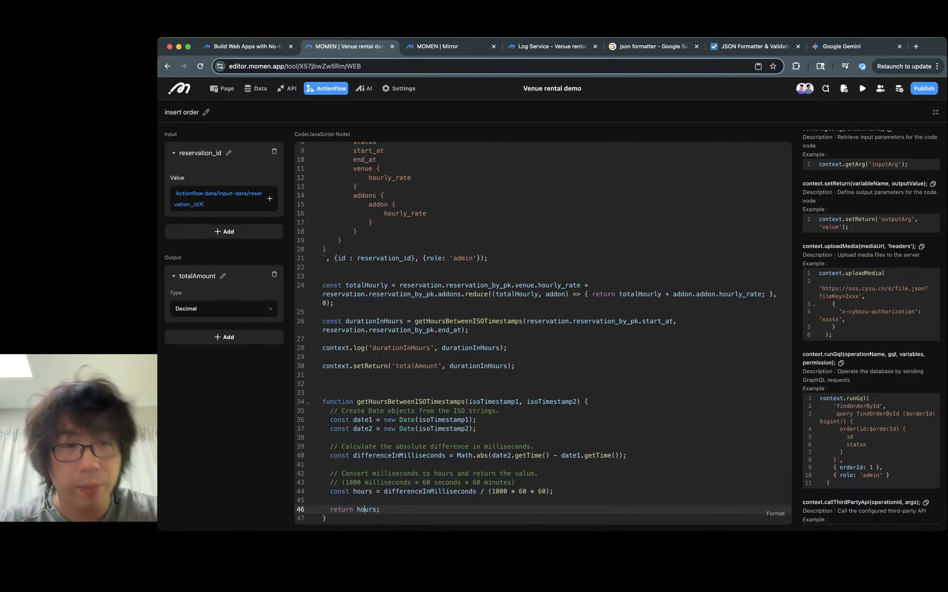
scroll(542, 333, up, 4)
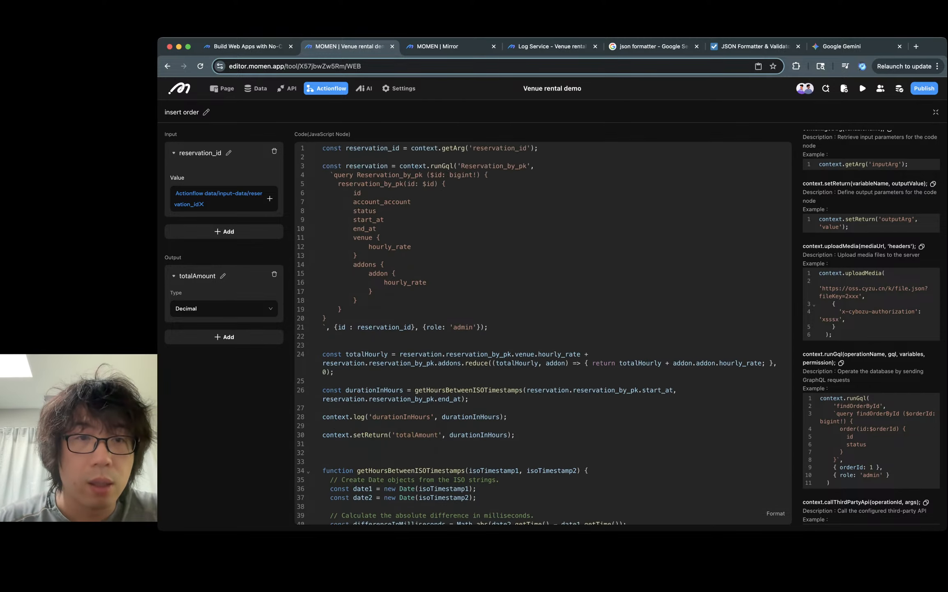
scroll(542, 333, down, 1)
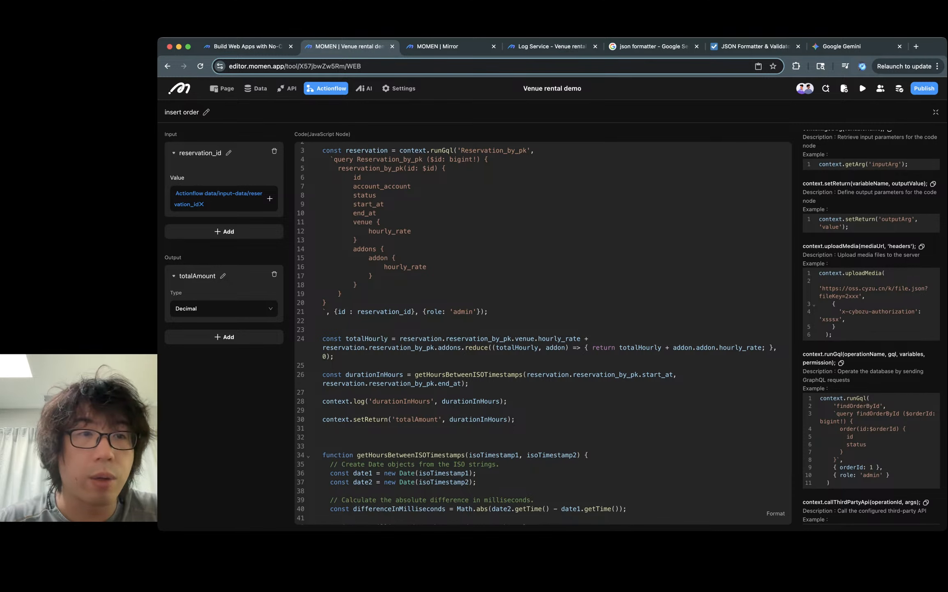
key(Escape)
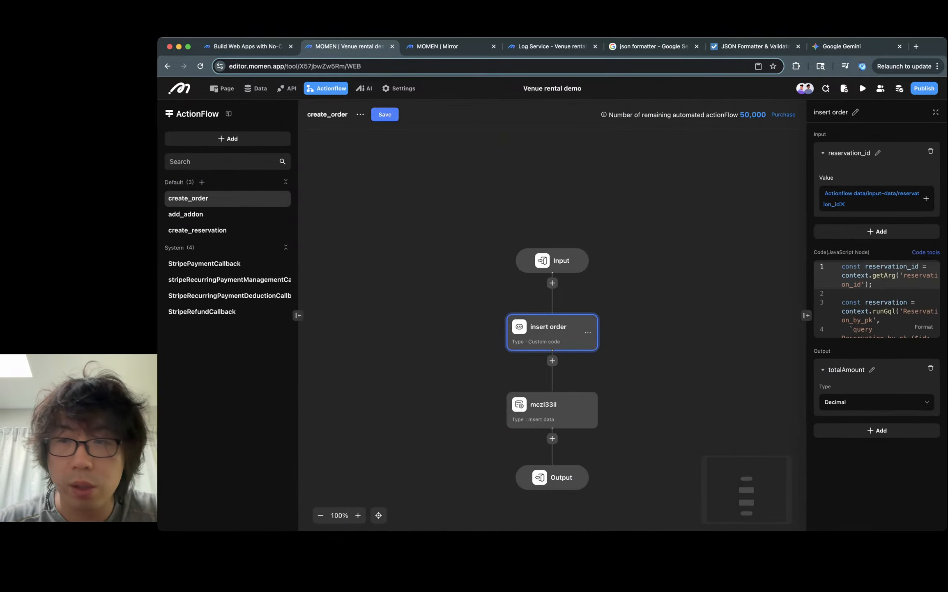
- Rename the custom code node to "amount calculator"
click(855, 112)
key(alt+shift+Left)
key(alt+shift+Left)
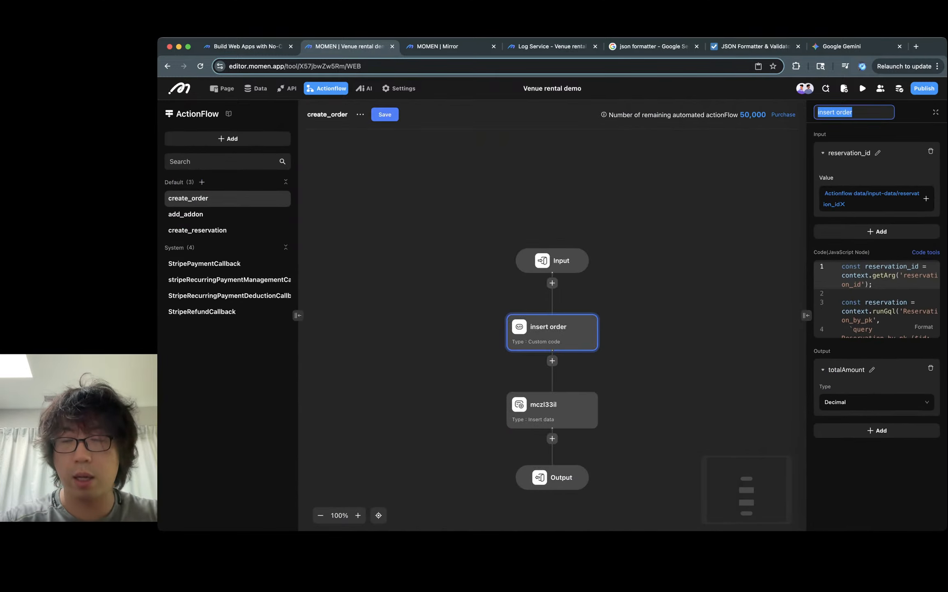
text(amount calcuato)
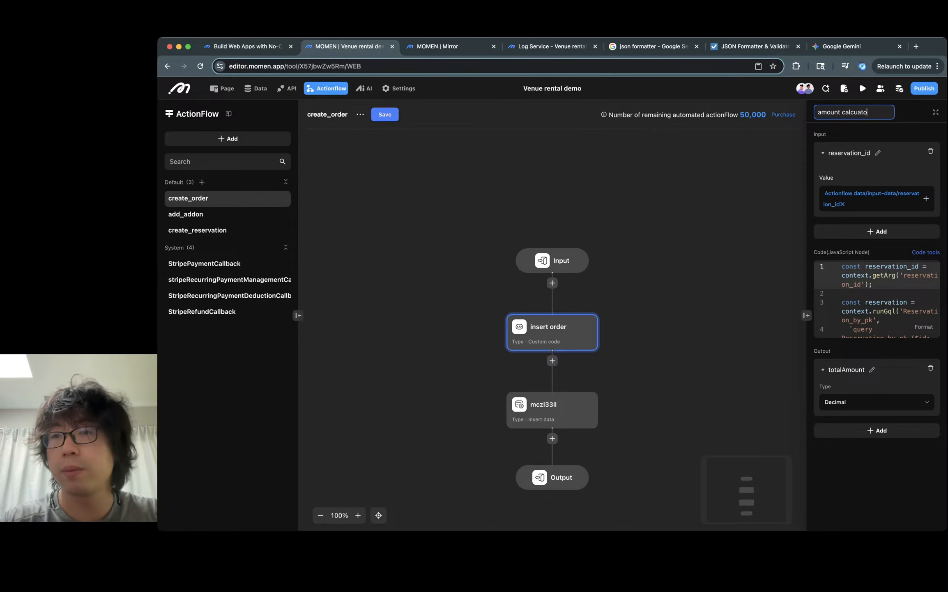
key(BackSpace)
key(BackSpace)
key(BackSpace)
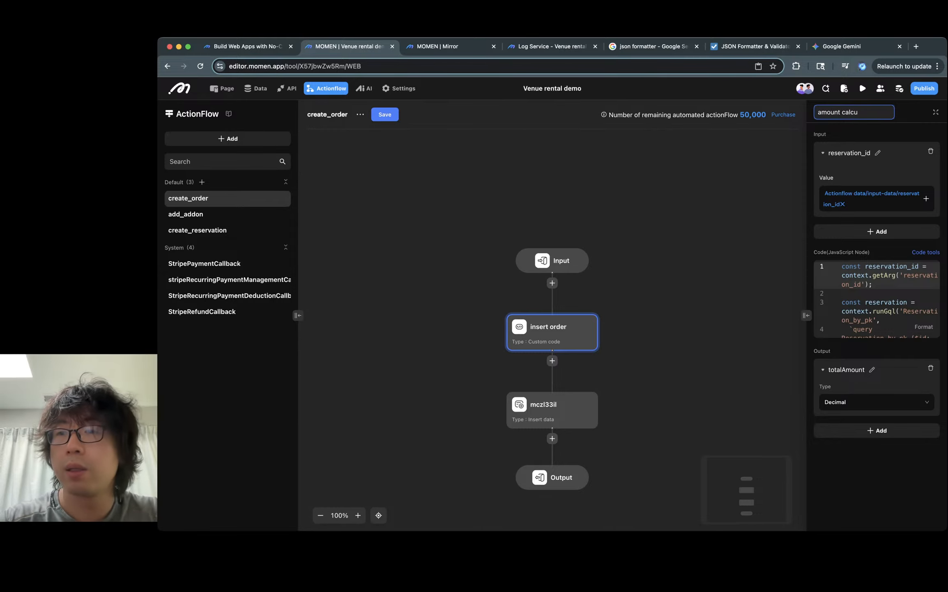
text(lator)
key(Return)
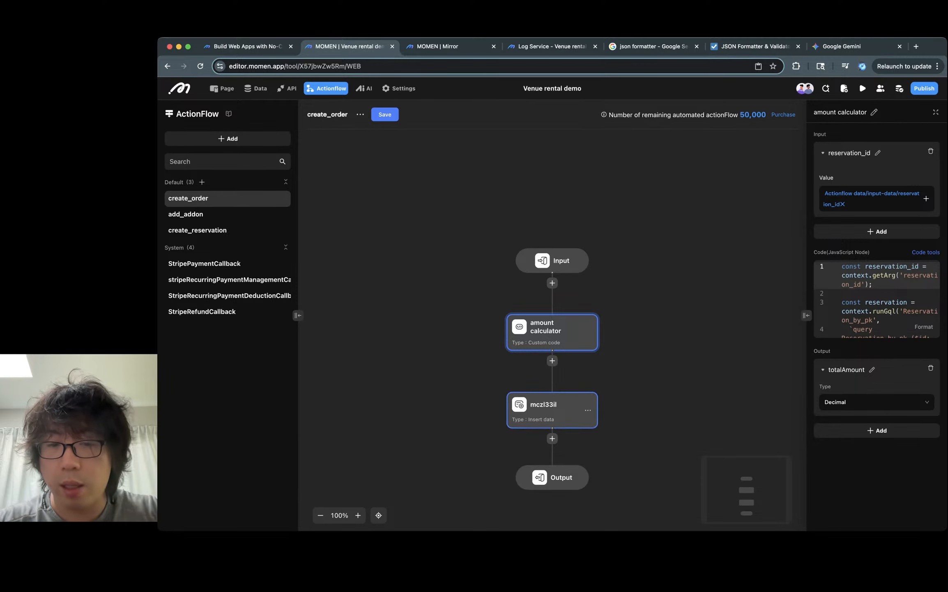
- Rename the insert data node to "insert order"
click(547, 408)
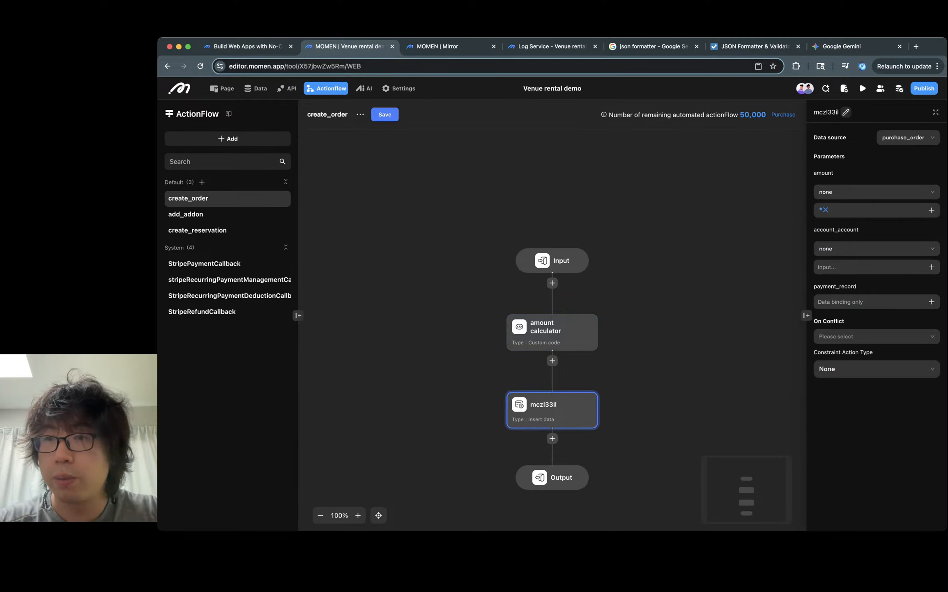
click(846, 112)
key(super+a)
text(insert order)
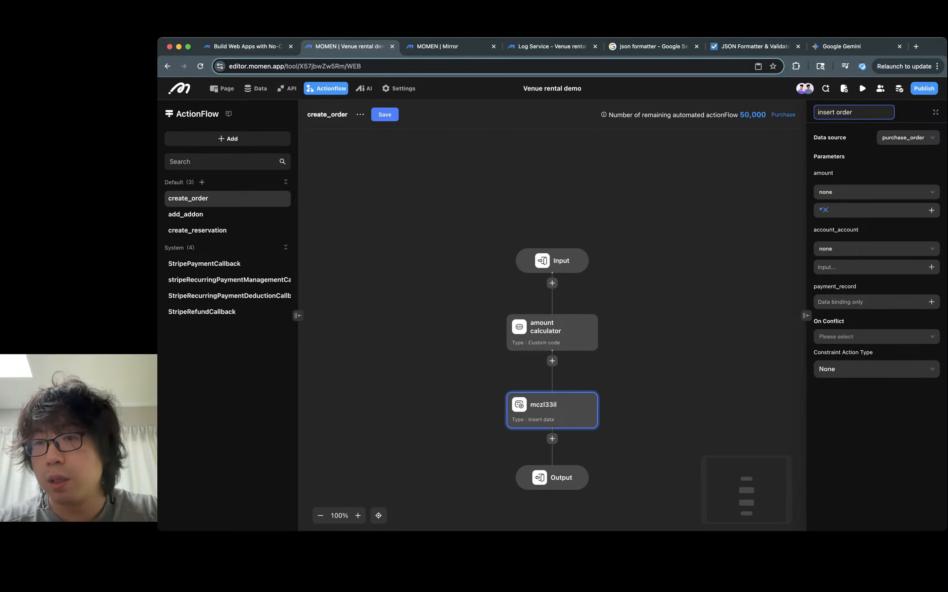
key(Return)
- Bind the insert order amount parameter to the amount calculator's totalAmount output
click(875, 192)
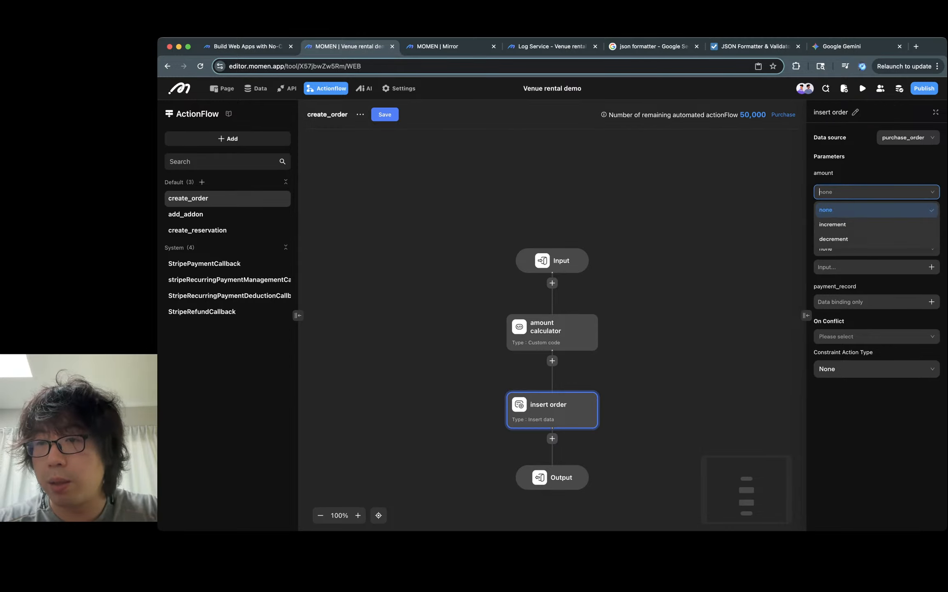
click(871, 210)
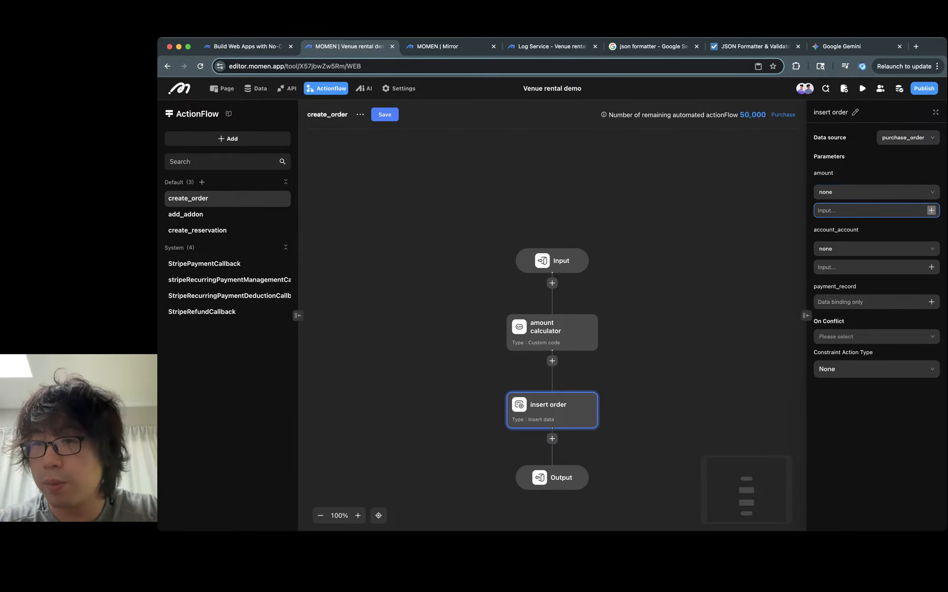
click(931, 210)
mouse_move(895, 154)
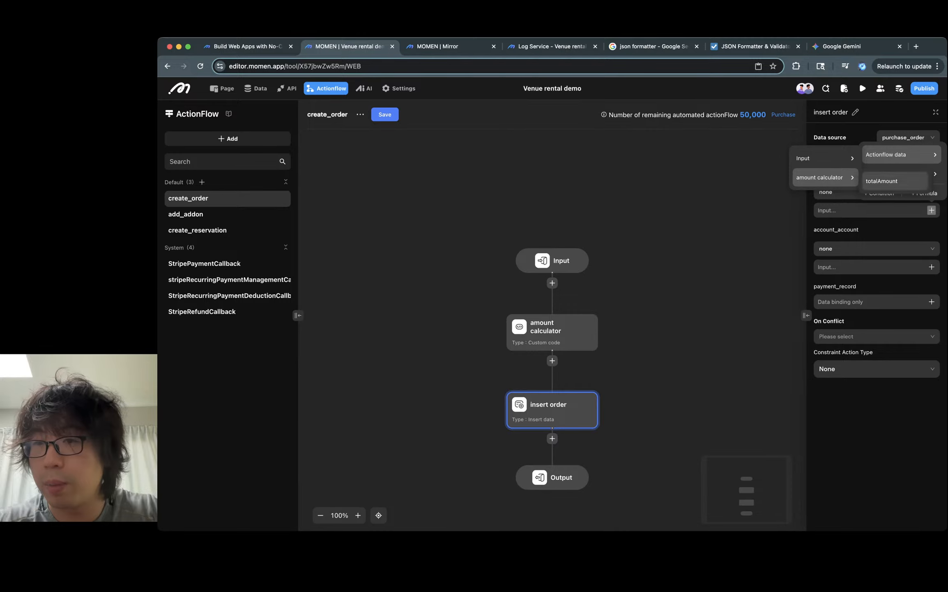
click(881, 181)
click(931, 278)
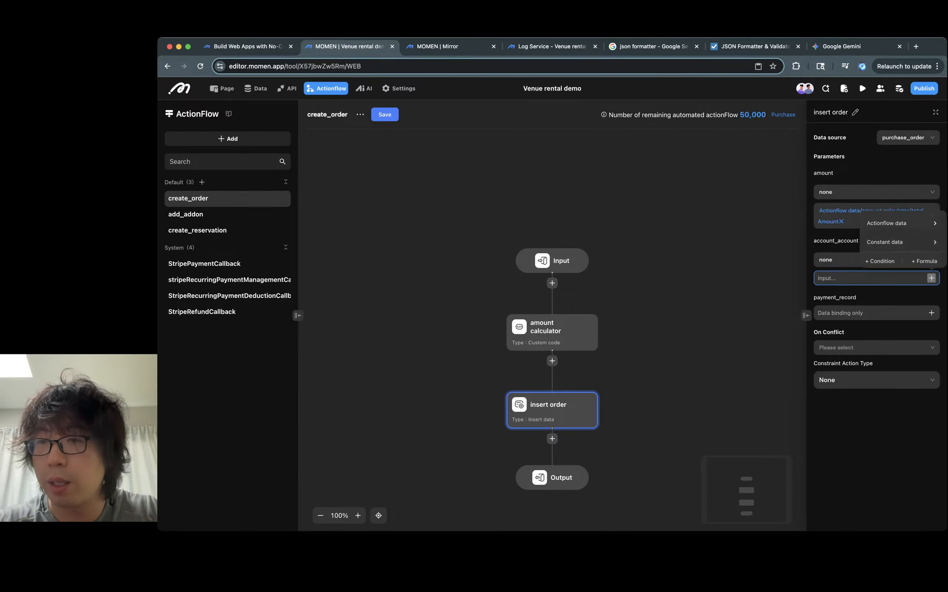
mouse_move(896, 241)
mouse_move(896, 222)
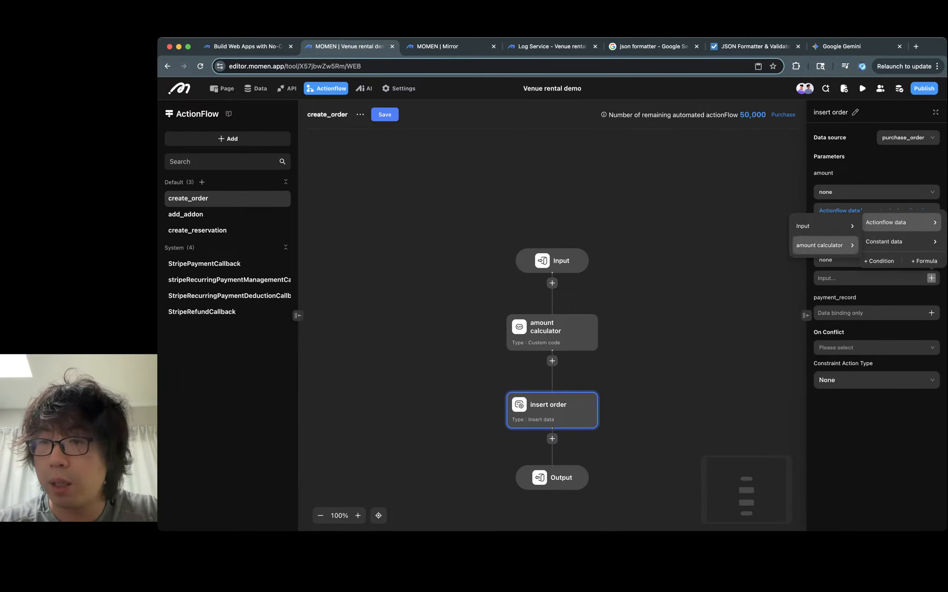
mouse_move(824, 226)
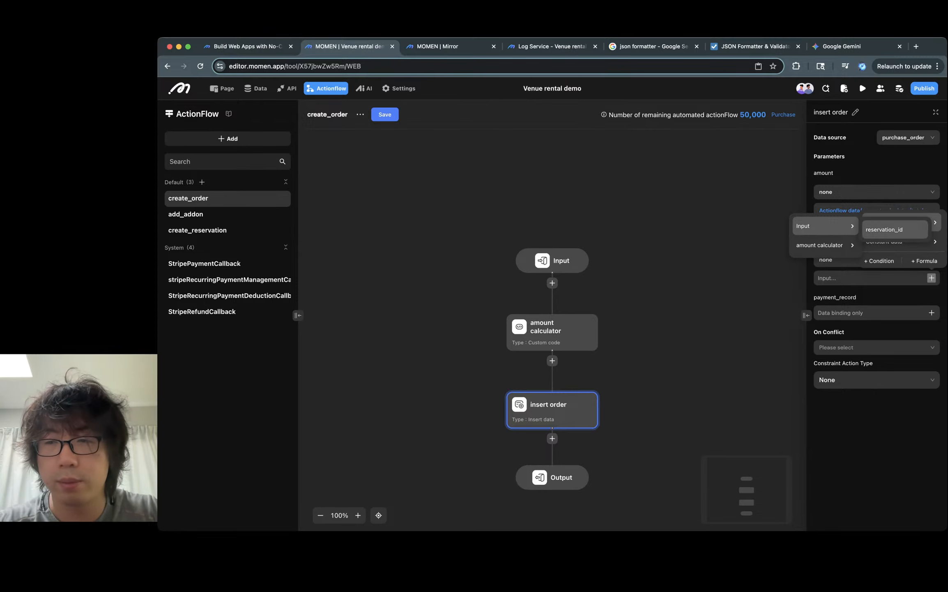
click(694, 234)
- Add a Query data node between amount calculator and insert order, using reservation as its data source
click(552, 361)
mouse_move(587, 385)
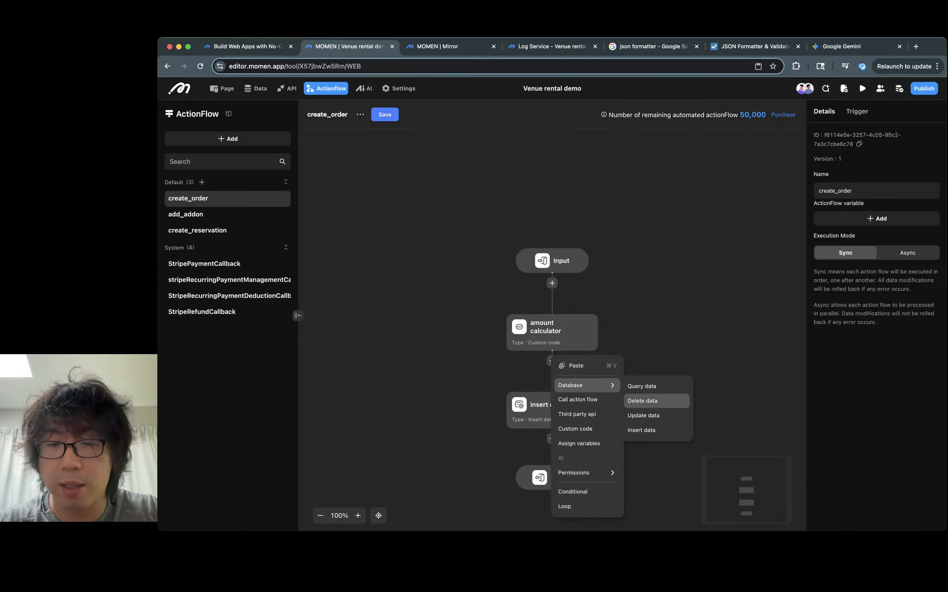
click(642, 385)
click(908, 138)
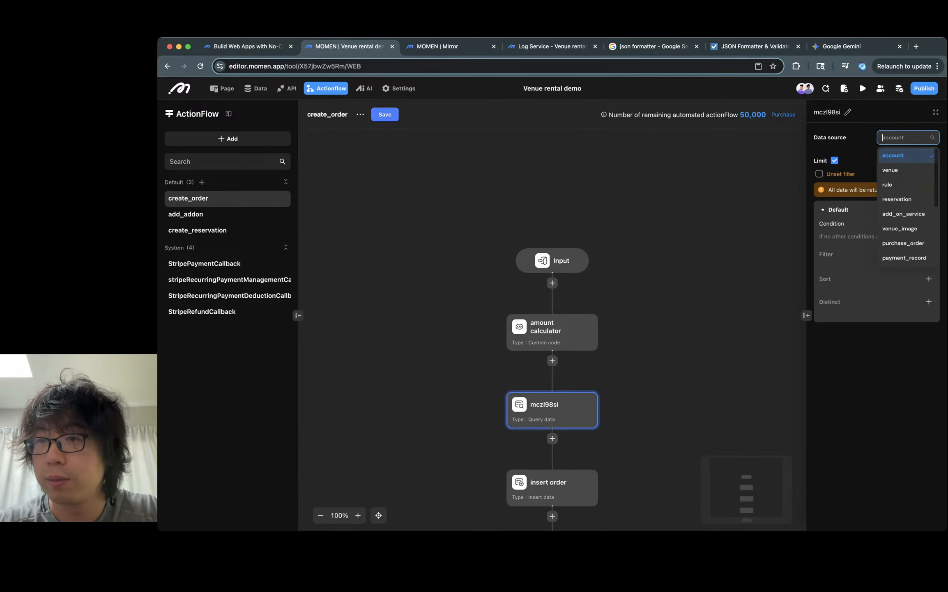
click(904, 200)
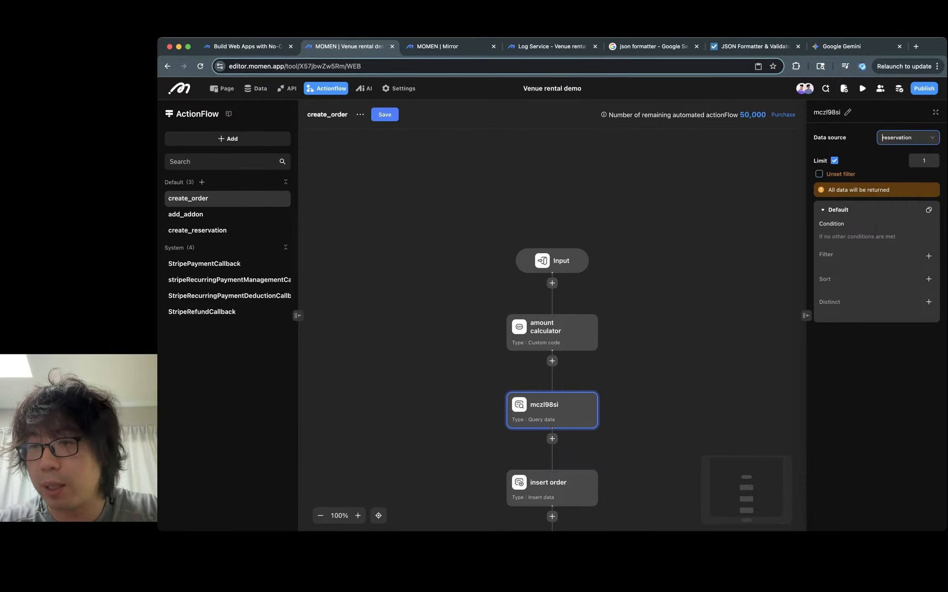
- Add a filter on the query's id equal to the input reservation_id
click(928, 256)
click(904, 279)
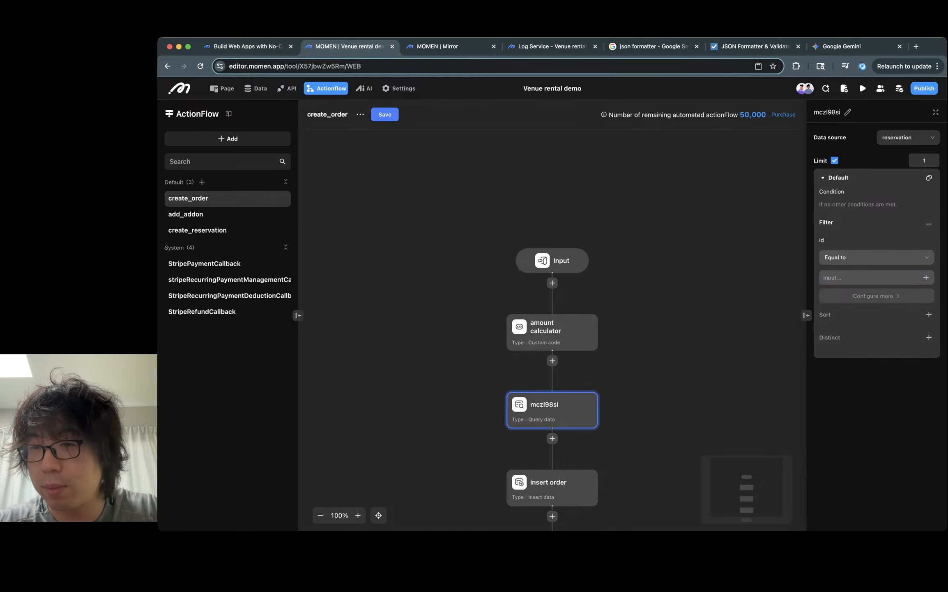
click(926, 277)
mouse_move(900, 221)
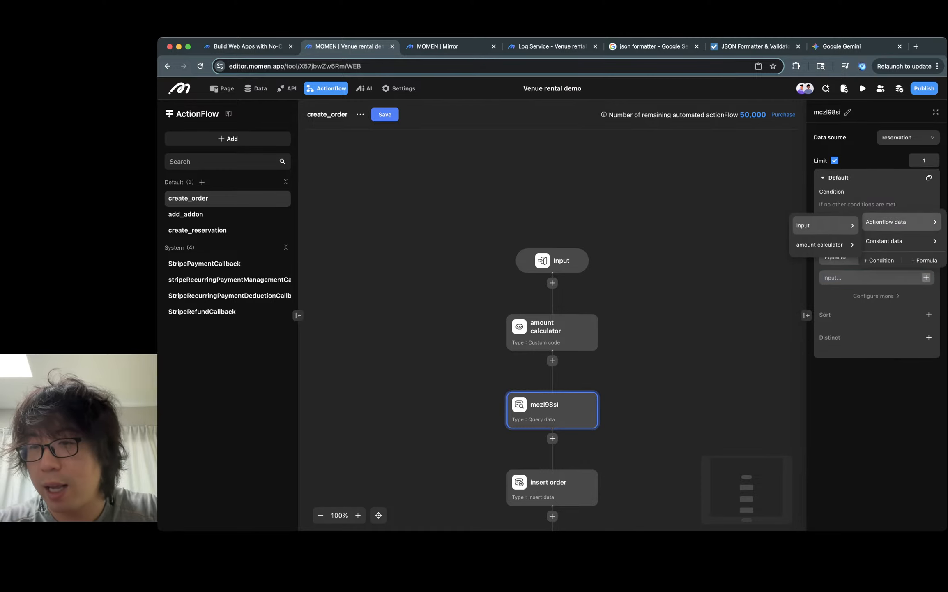
mouse_move(825, 225)
click(889, 228)
click(665, 274)
scroll(658, 275, down, 5)
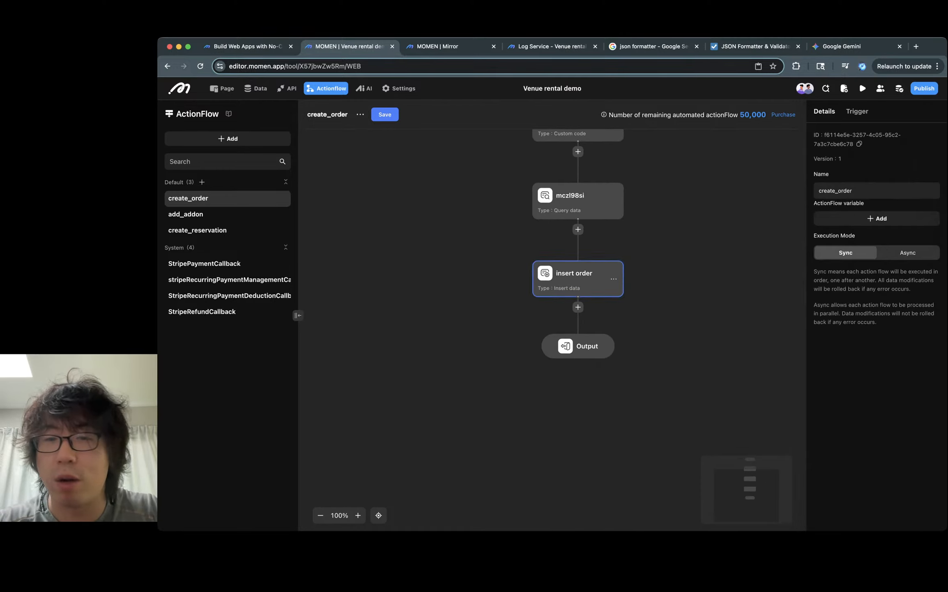
click(596, 279)
scroll(596, 279, right, 2)
scroll(596, 279, up, 1)
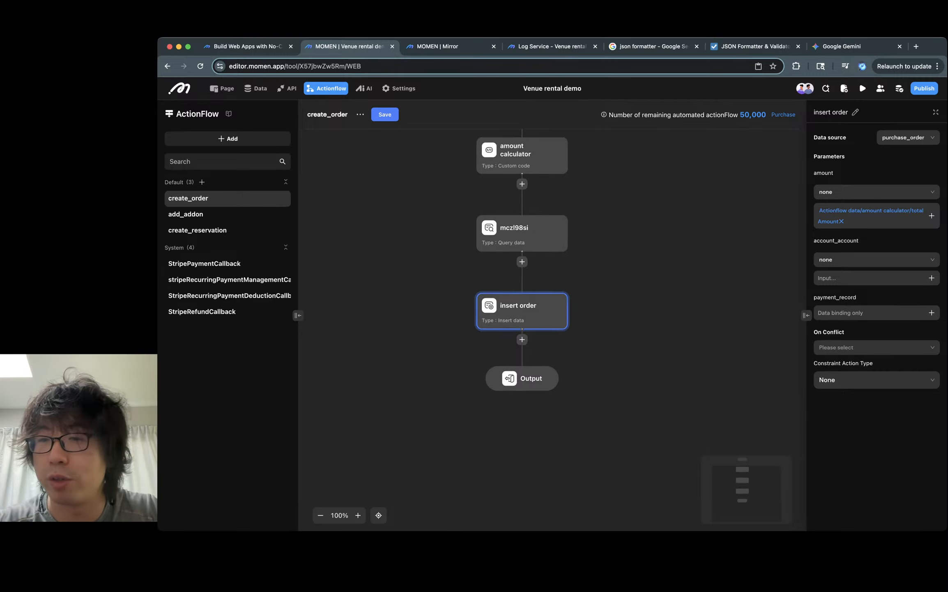
click(932, 278)
mouse_move(900, 222)
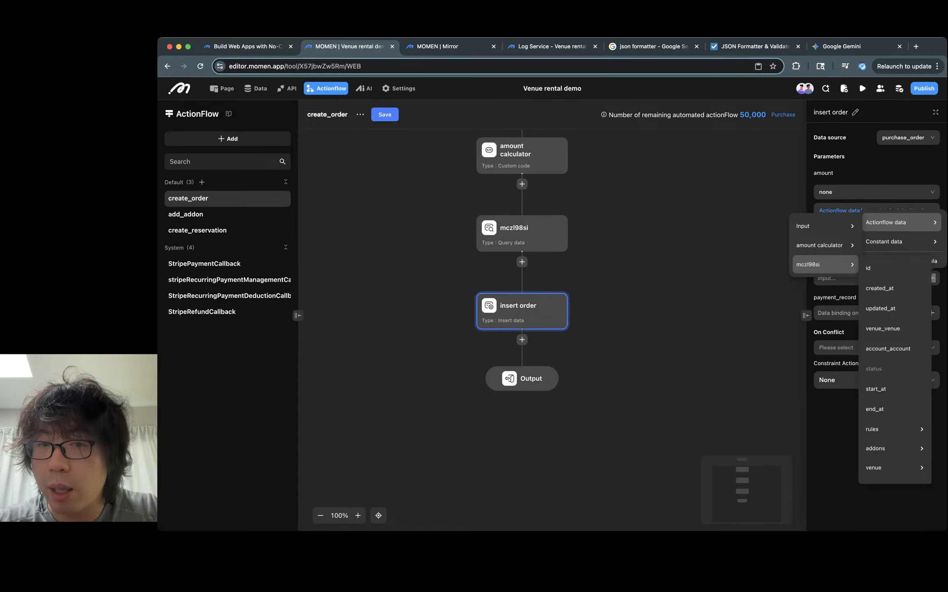
- Rename the query data node to "query reservation"
click(528, 233)
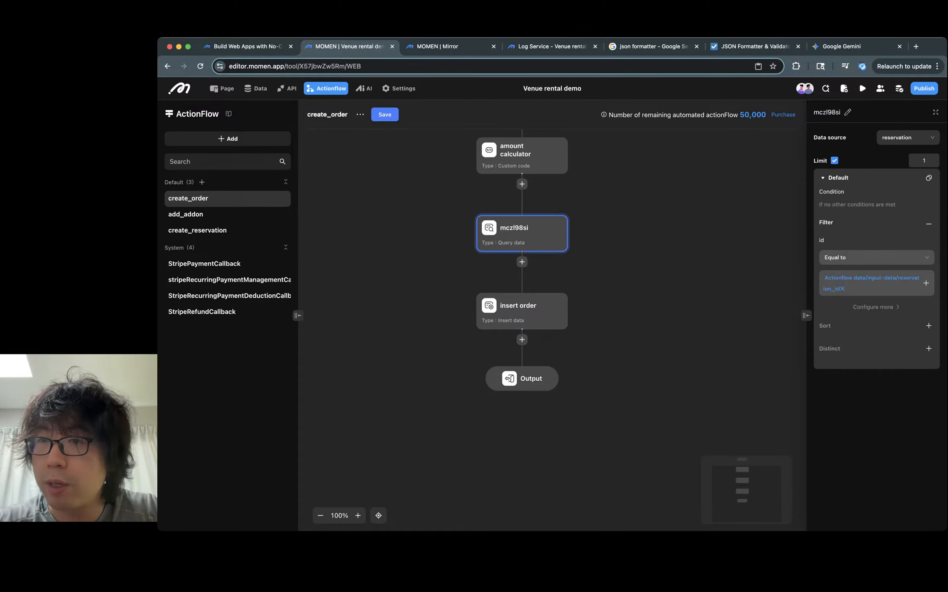
click(847, 112)
text(query reservation)
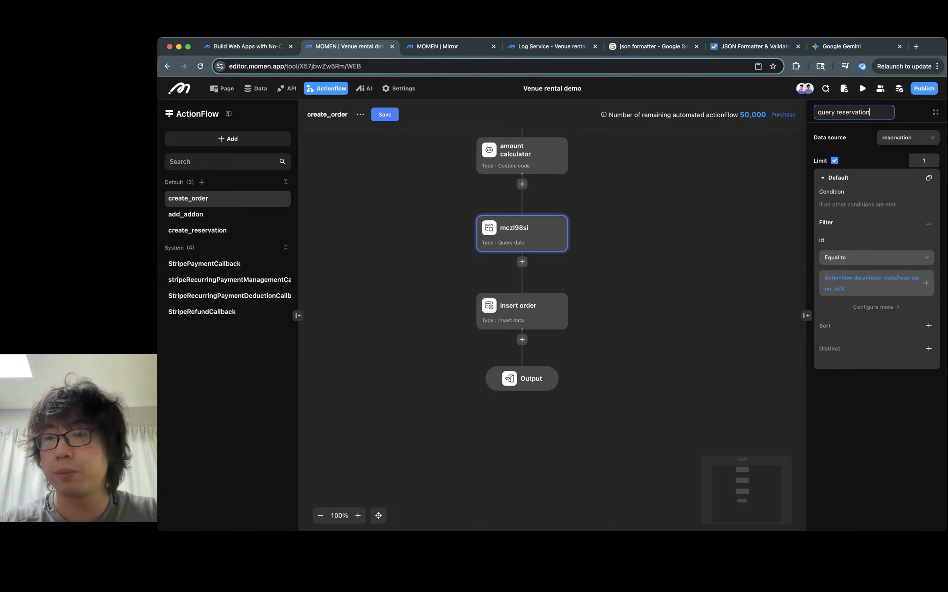
key(Return)
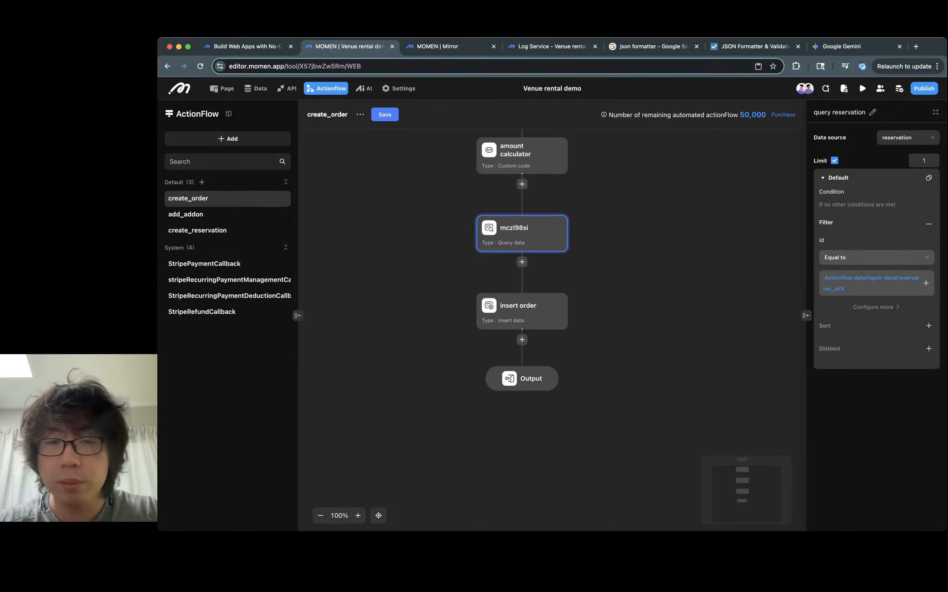
- Bind the insert order account_account parameter to the query reservation's id
click(530, 310)
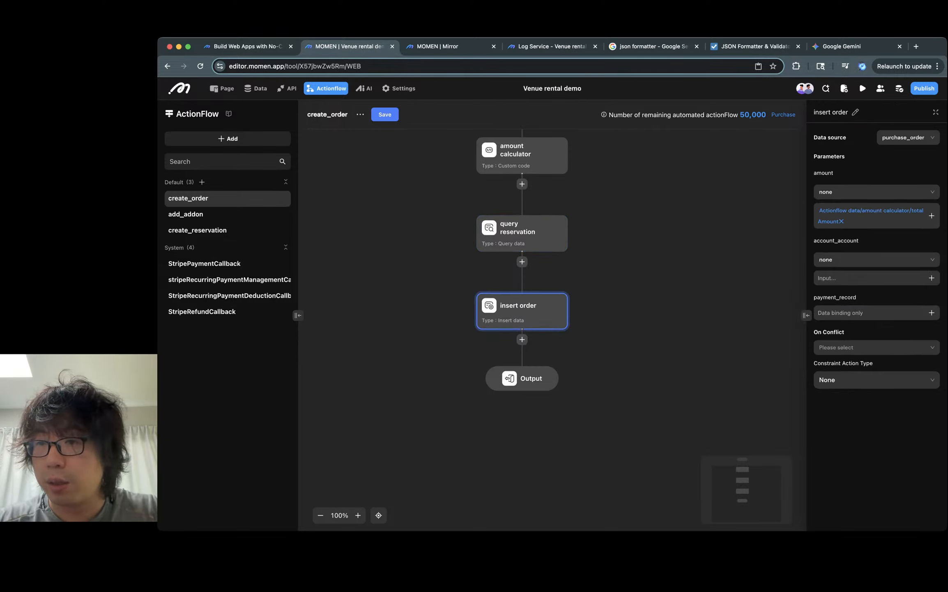
click(931, 278)
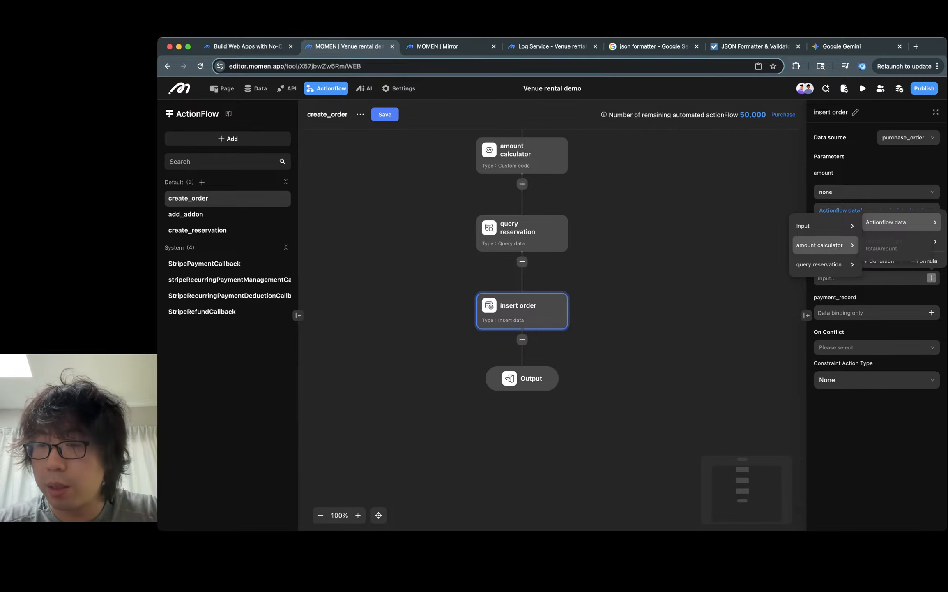
mouse_move(819, 263)
click(879, 267)
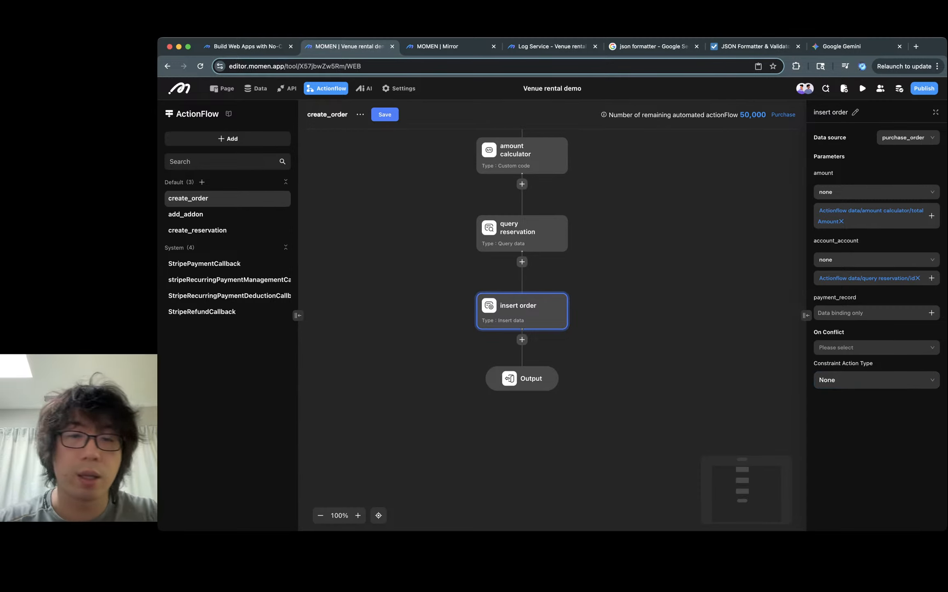
click(674, 345)
- Save the create_order action flow and confirm the saving notice
click(384, 114)
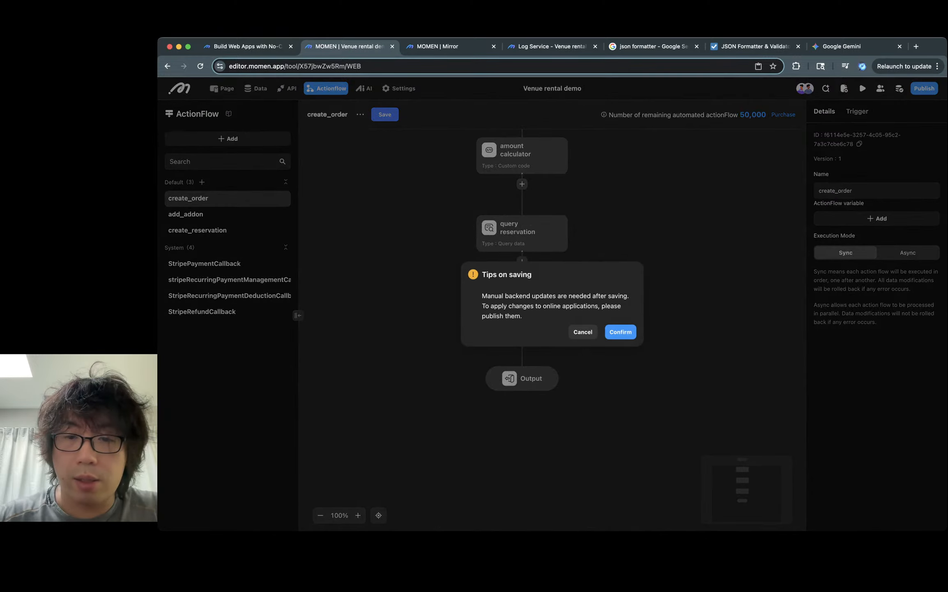
click(621, 332)
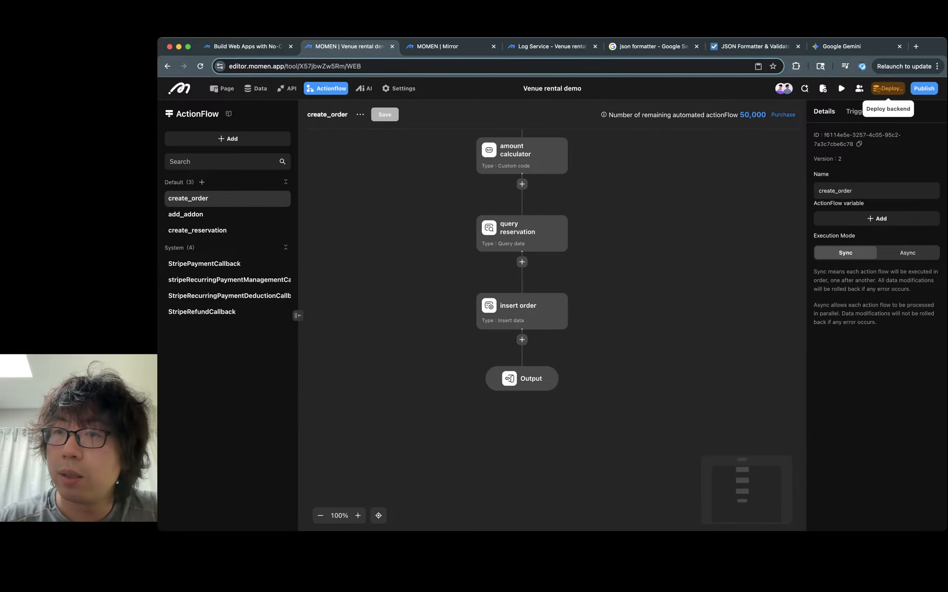
- Deploy the backend with the action flow update and switch to the Page editor
scroll(552, 312, up, 3)
click(887, 88)
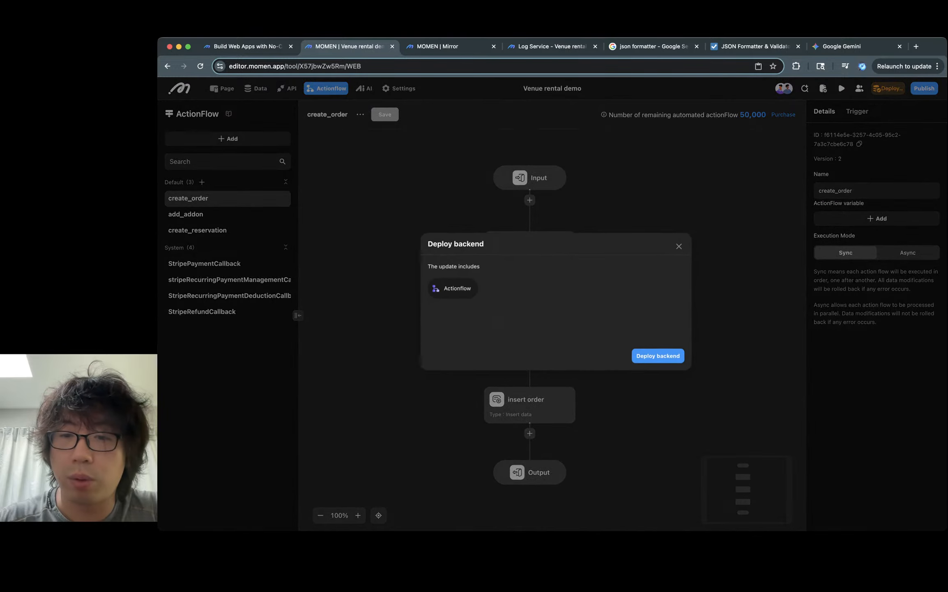
click(656, 356)
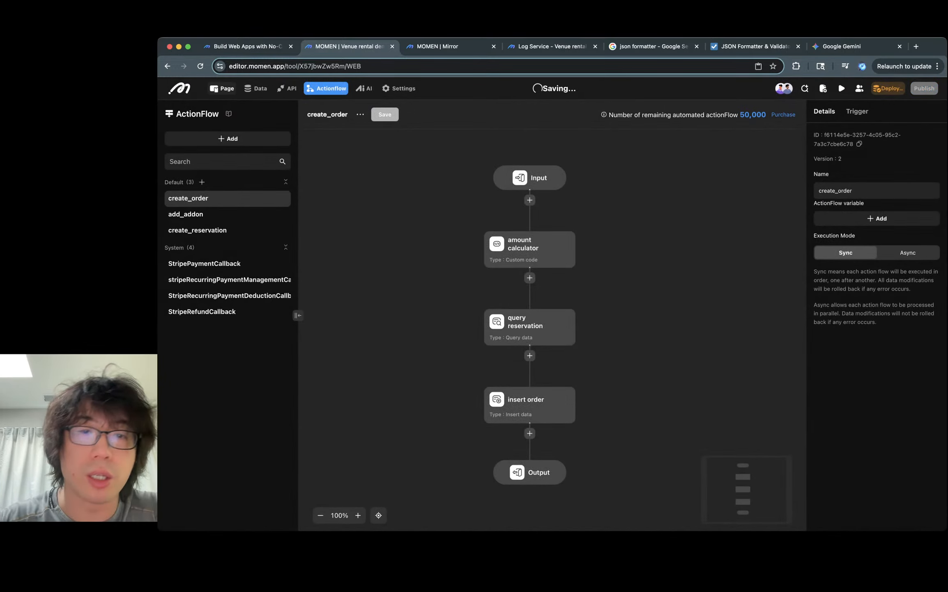
click(222, 87)
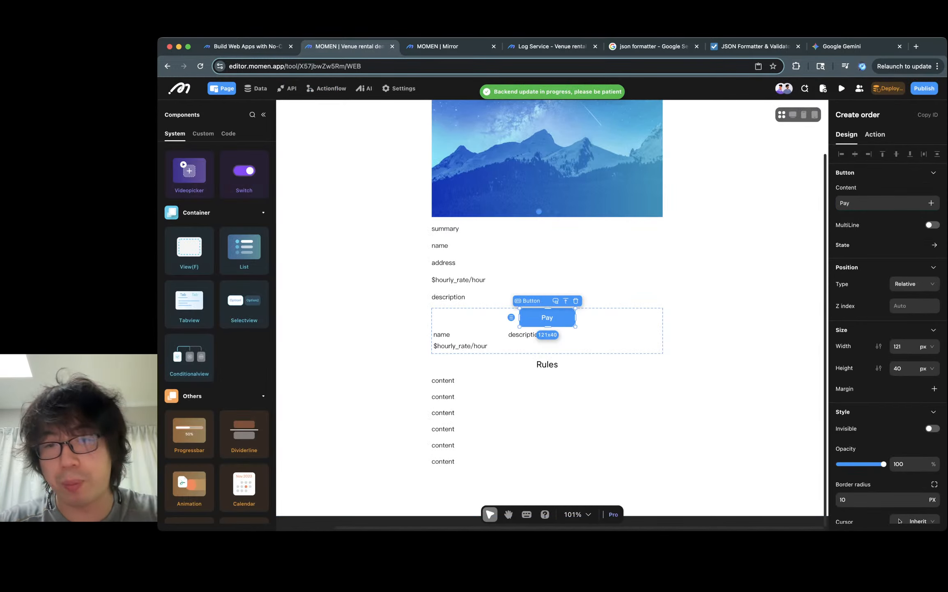
- Add an Actionflow action to the Pay button's click event that runs create_order
click(875, 134)
click(936, 156)
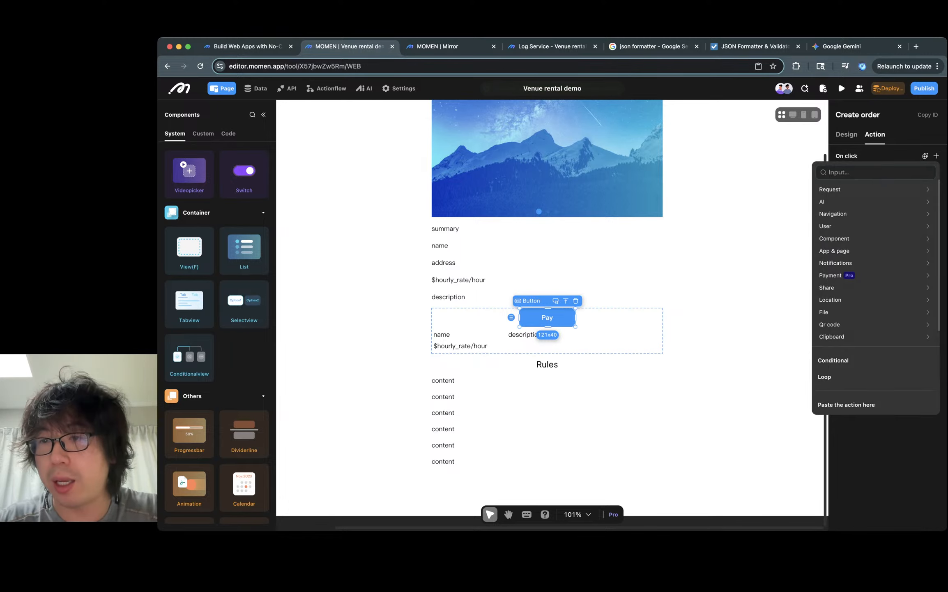
mouse_move(746, 189)
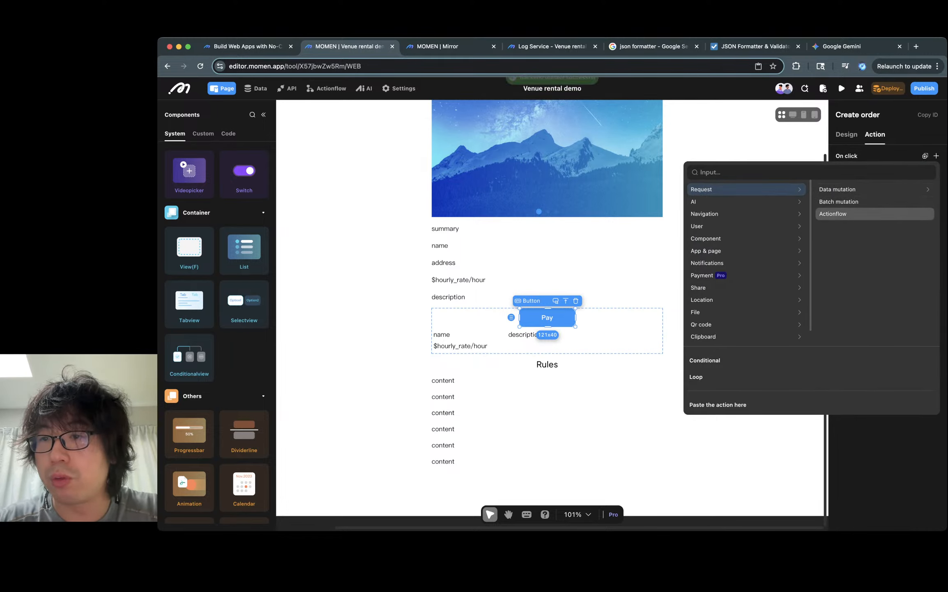
click(832, 213)
click(883, 219)
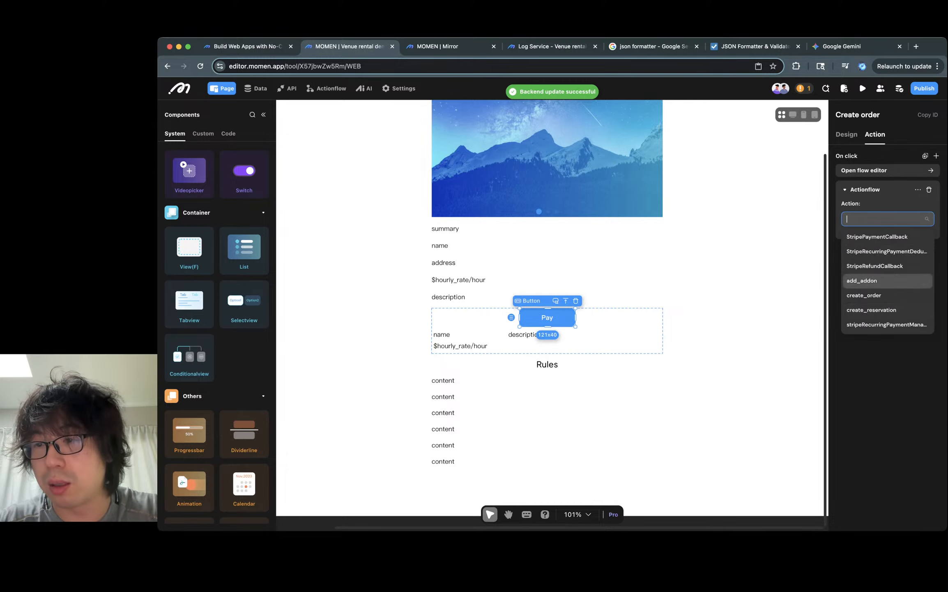
click(864, 294)
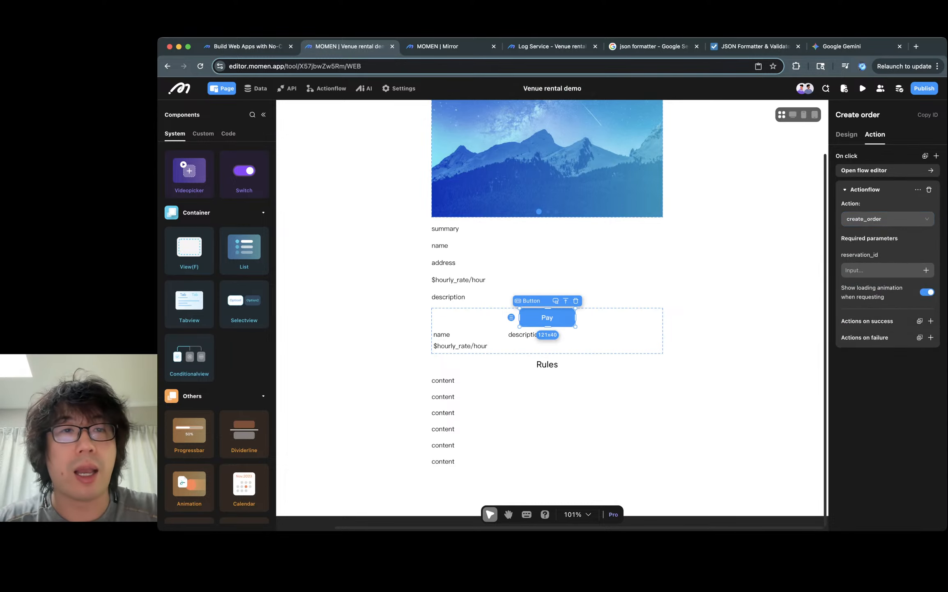
- Open the create_order action flow's Output and add an output named order_id of type Bigint
click(326, 88)
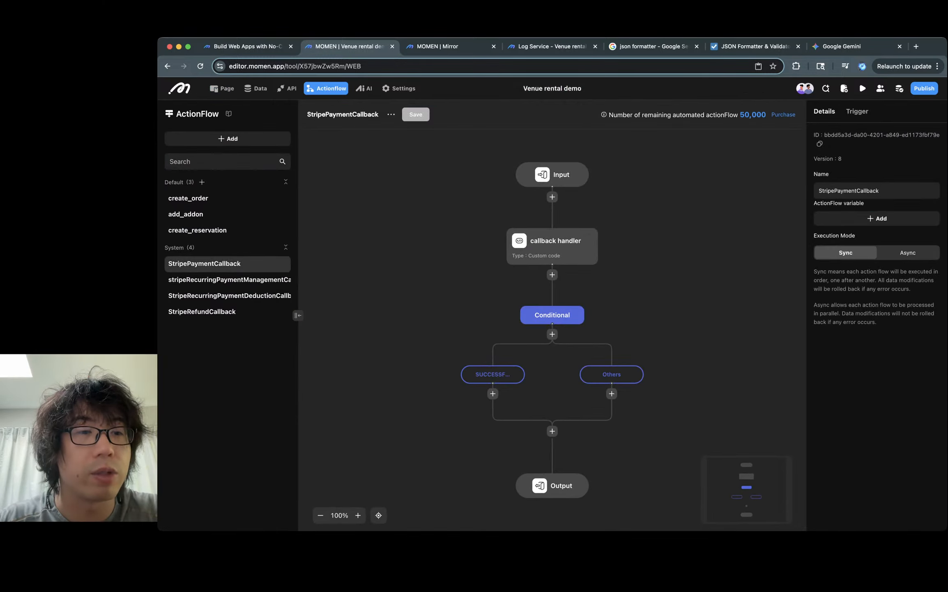
click(197, 230)
click(186, 214)
click(188, 197)
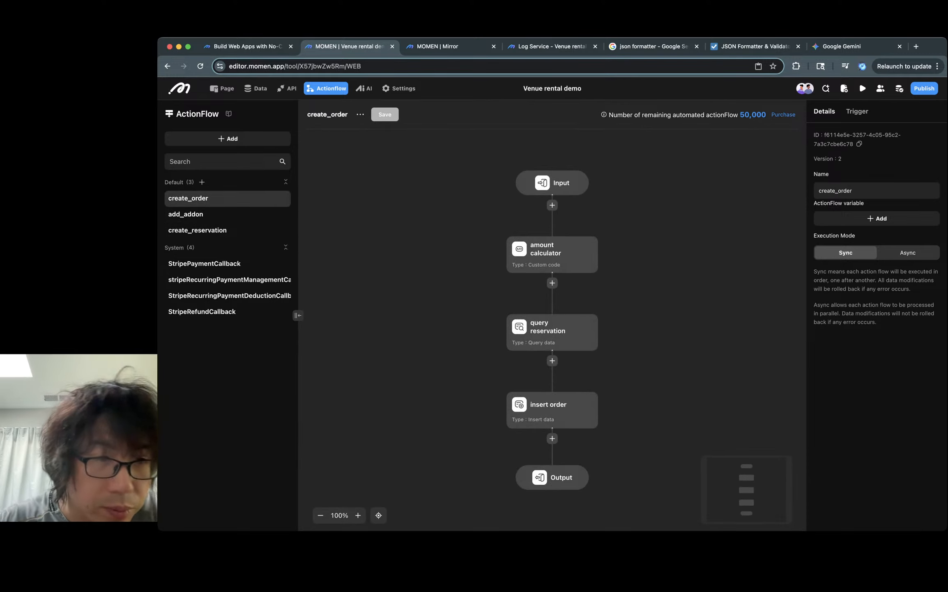
scroll(552, 315, down, 1)
click(568, 451)
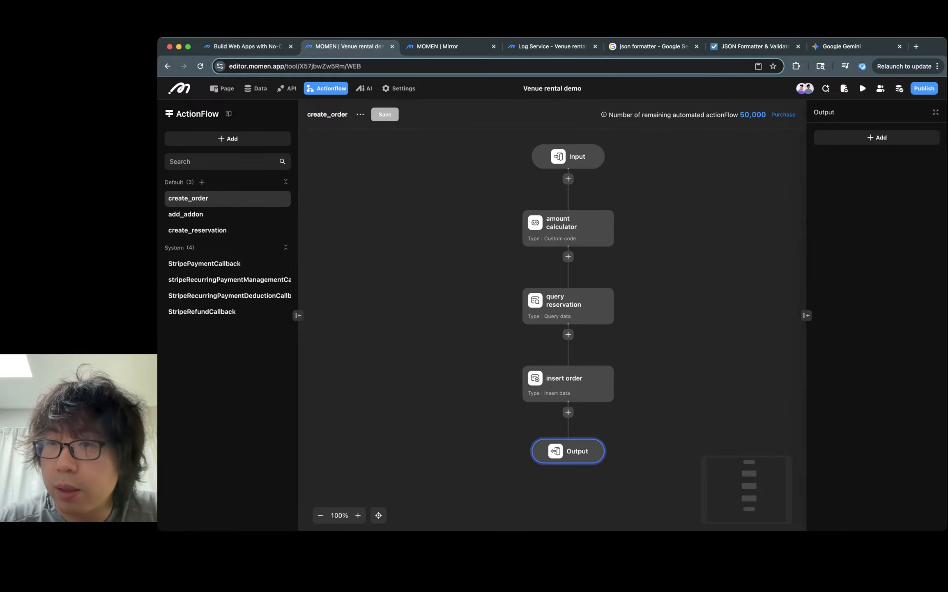
click(877, 138)
click(877, 141)
key(super+a)
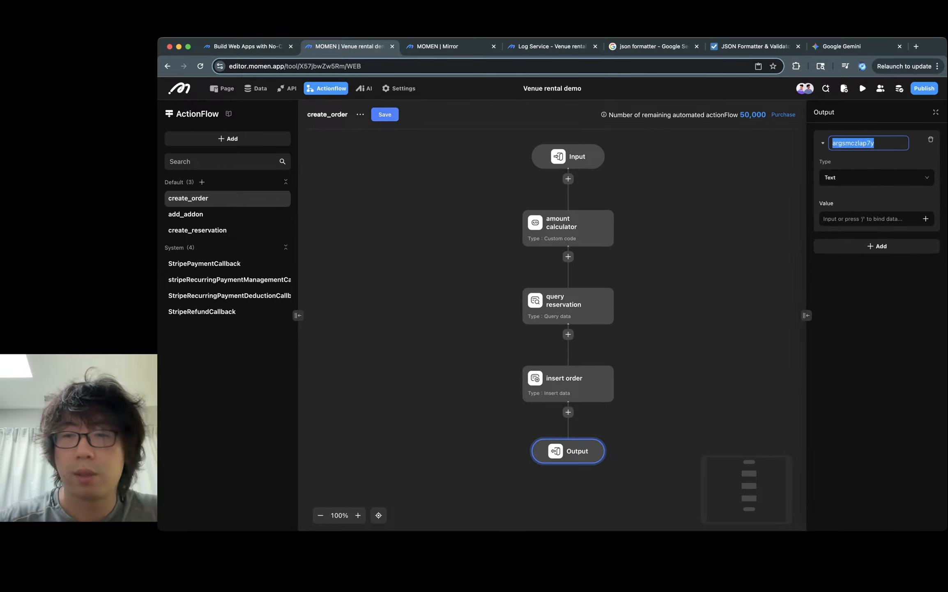
text(order_id)
click(877, 177)
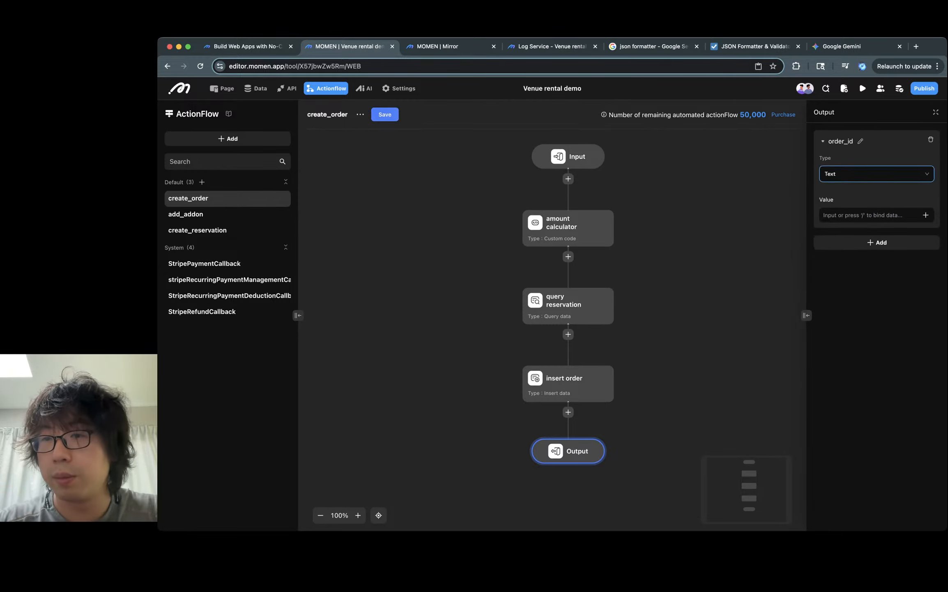
click(877, 175)
click(876, 222)
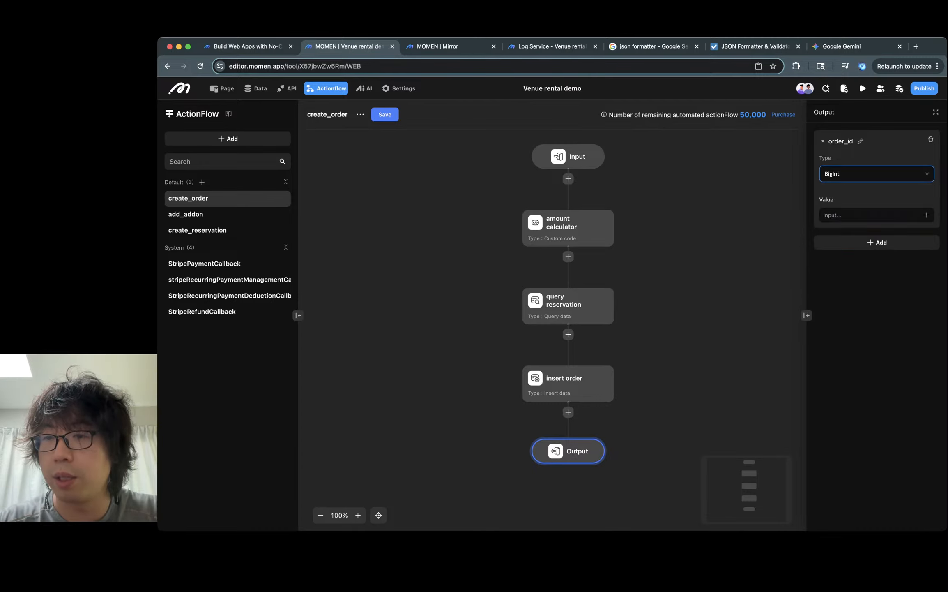
- Add a second output named amount with type Decimal
click(877, 242)
click(842, 248)
key(super+a)
text(am)
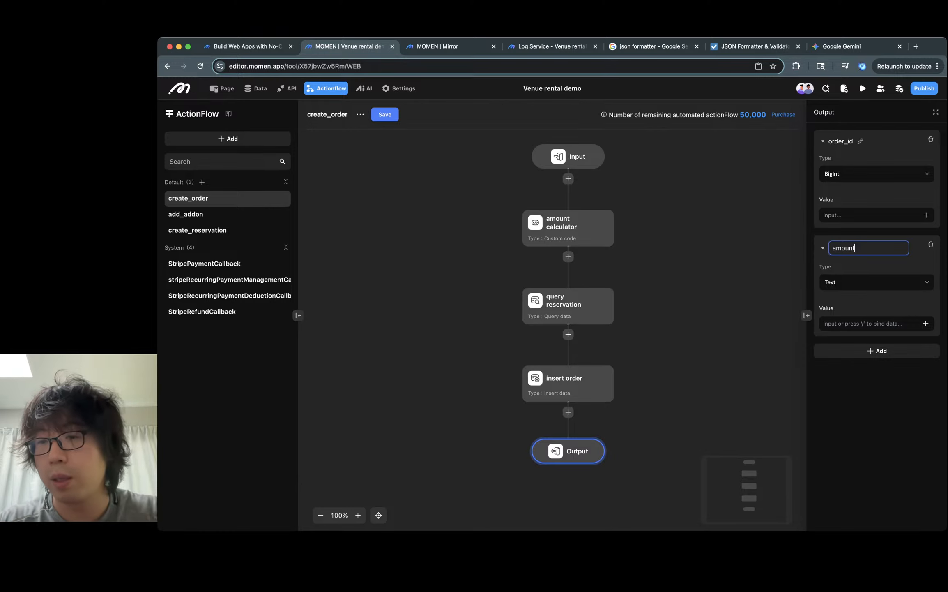
click(877, 282)
click(877, 278)
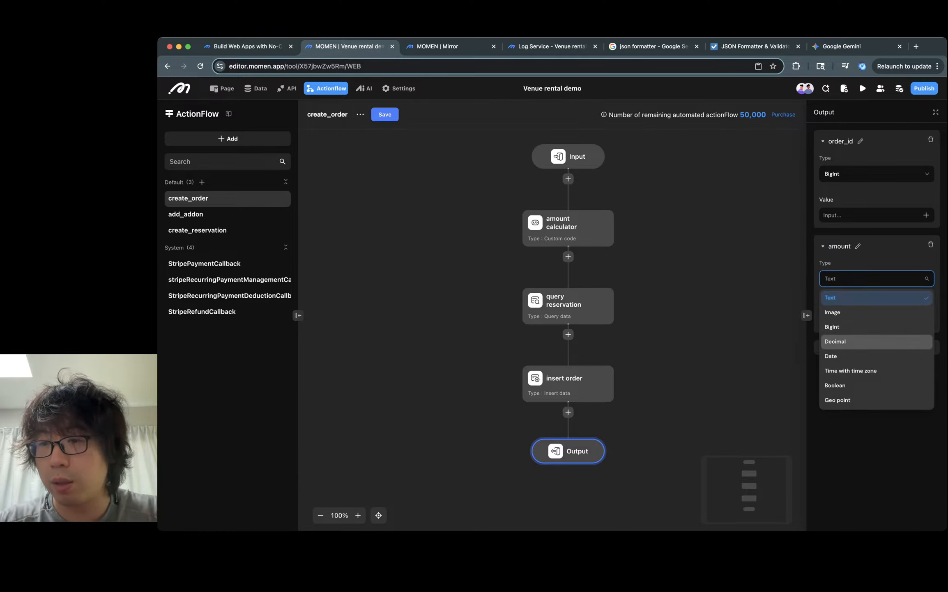
click(877, 341)
click(711, 320)
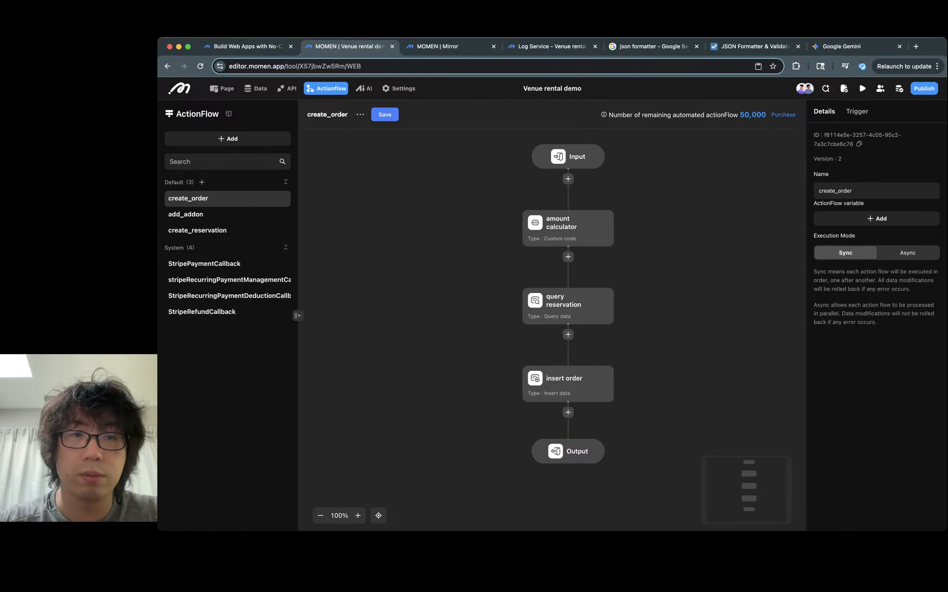
- Save the create_order action flow and deploy the backend
click(385, 115)
click(620, 332)
click(892, 89)
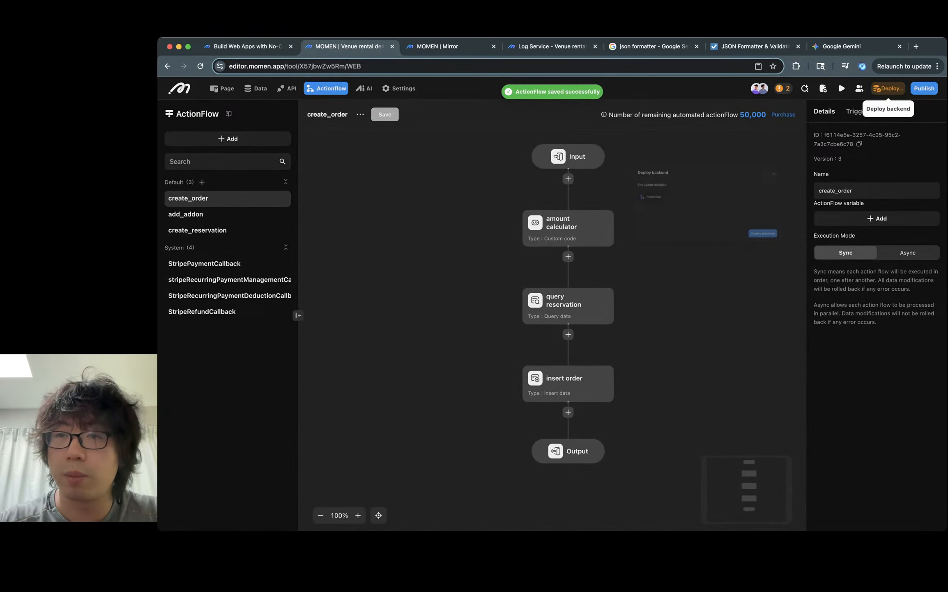
click(656, 359)
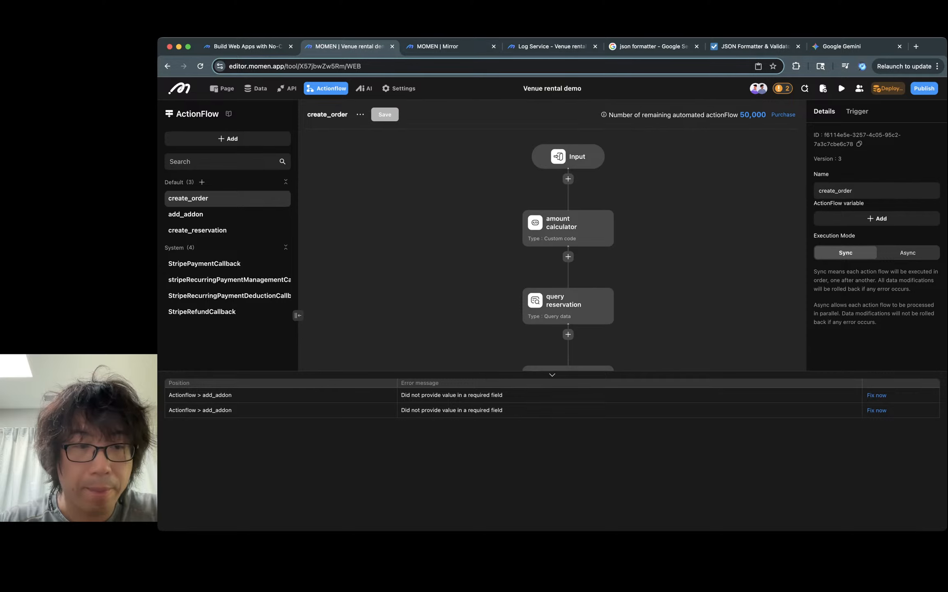
- Open the flow's Output and bind the order_id output value to the insert order node's id
click(877, 395)
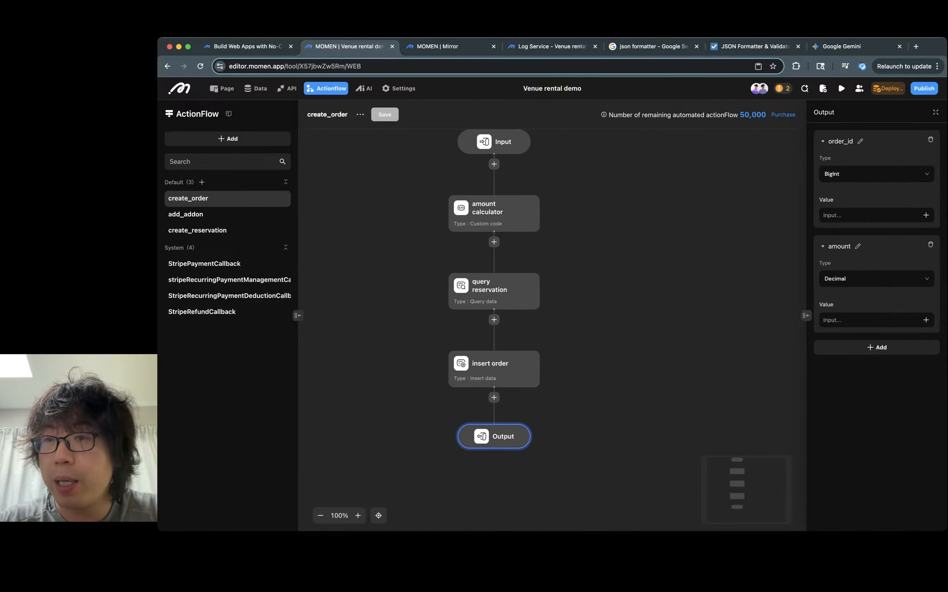
click(926, 215)
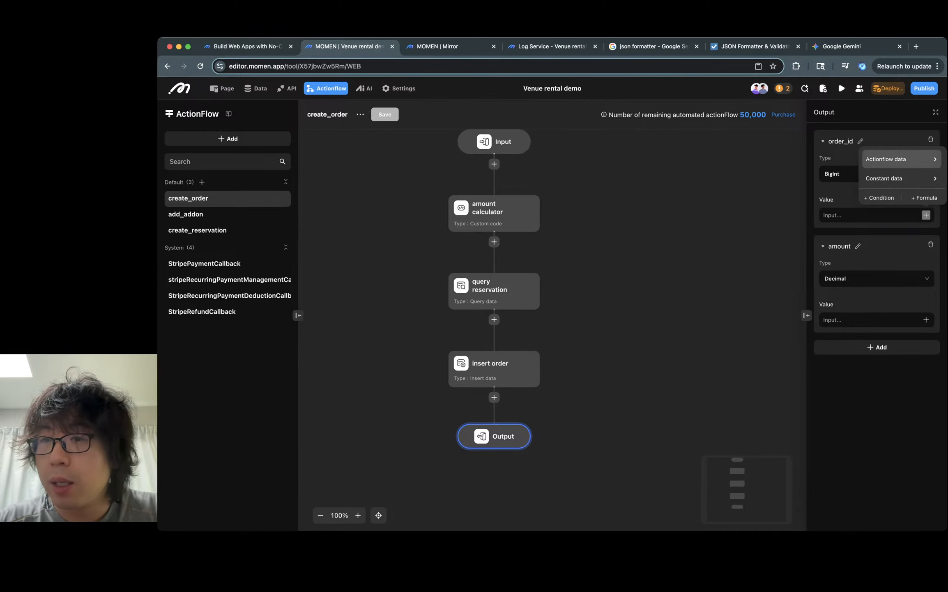
mouse_move(900, 159)
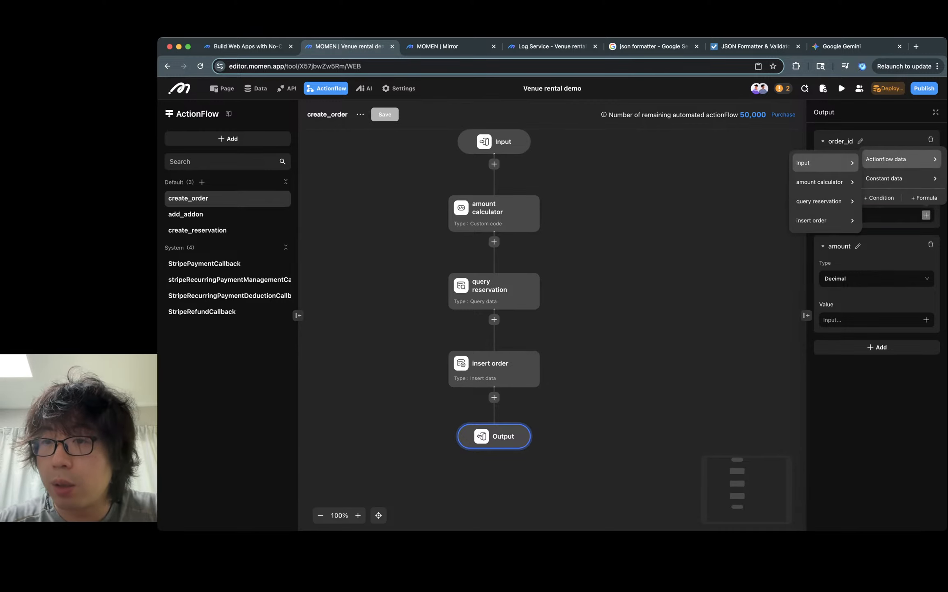
mouse_move(826, 221)
click(895, 223)
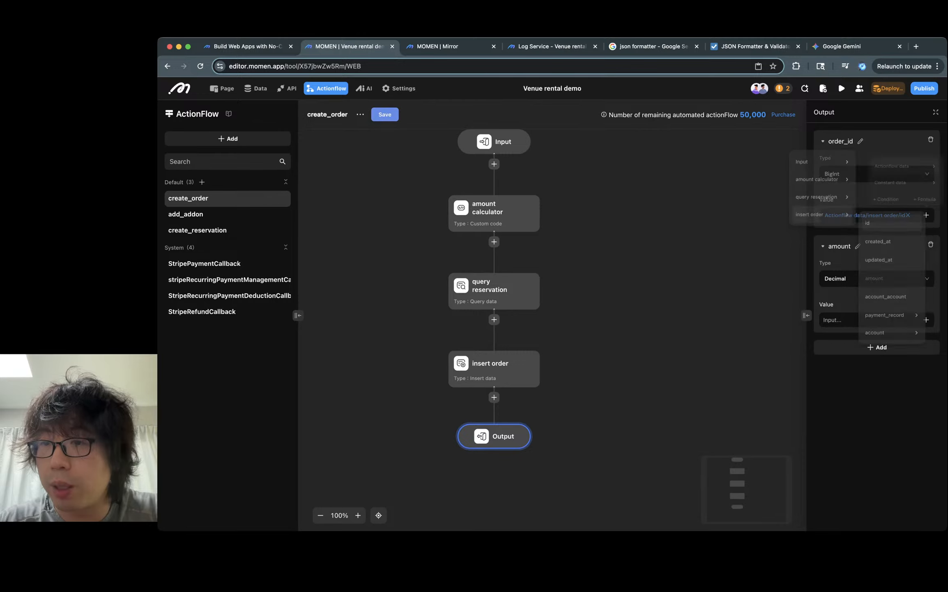
- Bind the amount output value to the amount calculator node's result
click(926, 319)
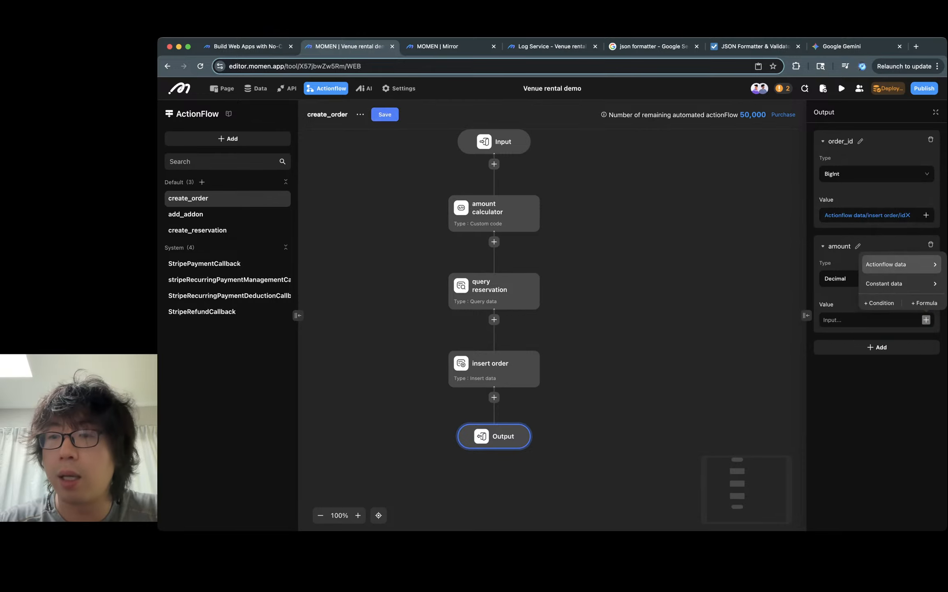
mouse_move(899, 264)
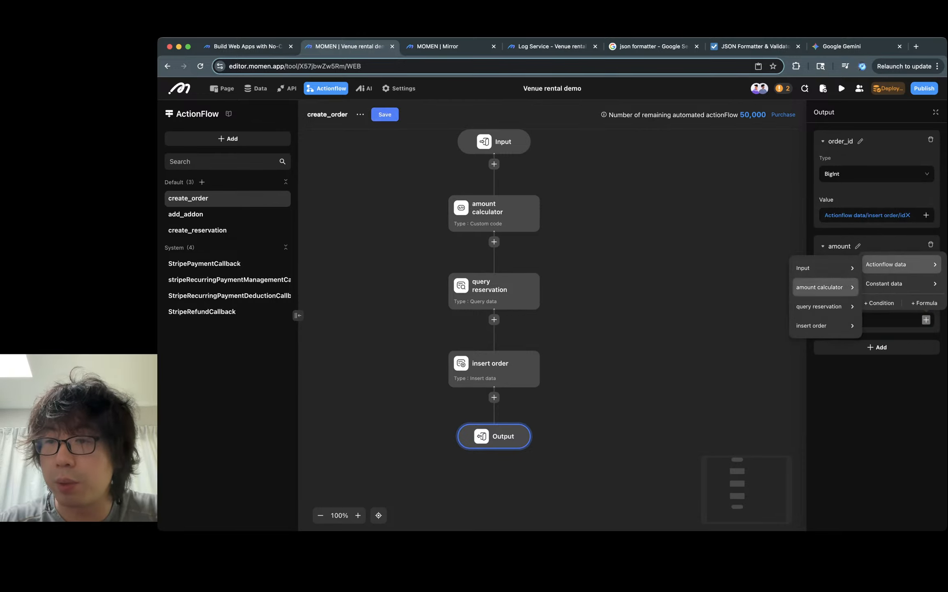
mouse_move(825, 286)
click(896, 290)
key(Escape)
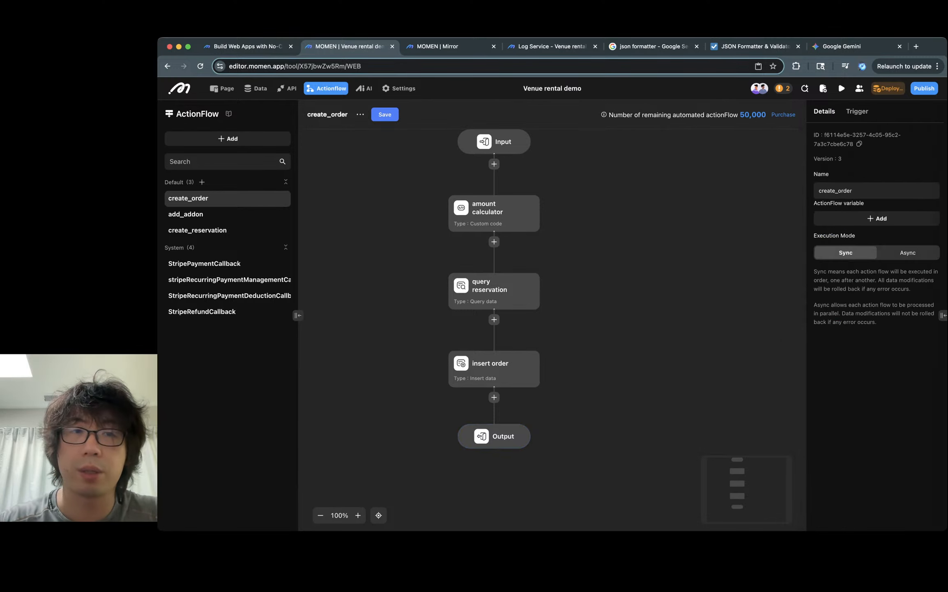
- Save the action flow and deploy the backend update
key(super+s)
key(Return)
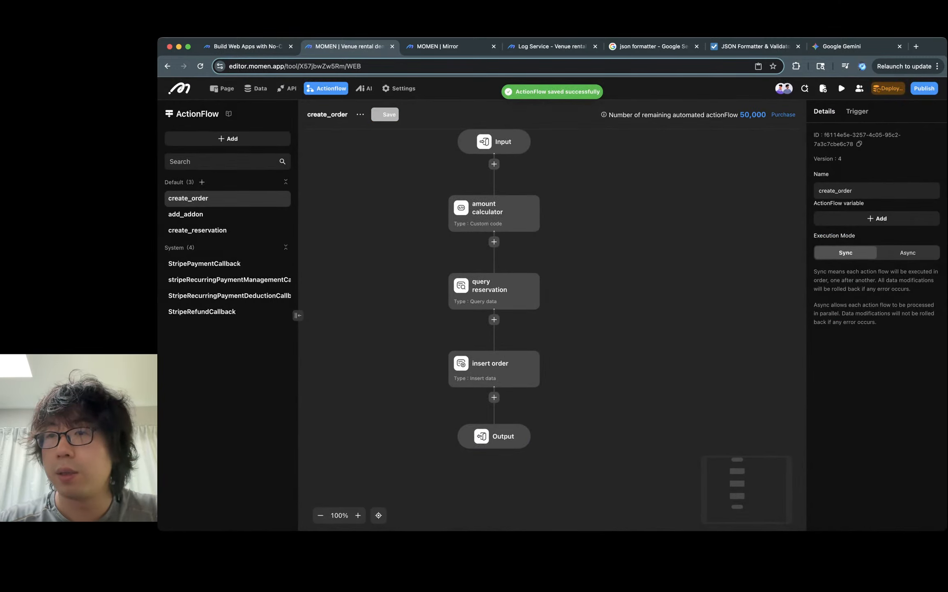
key(Escape)
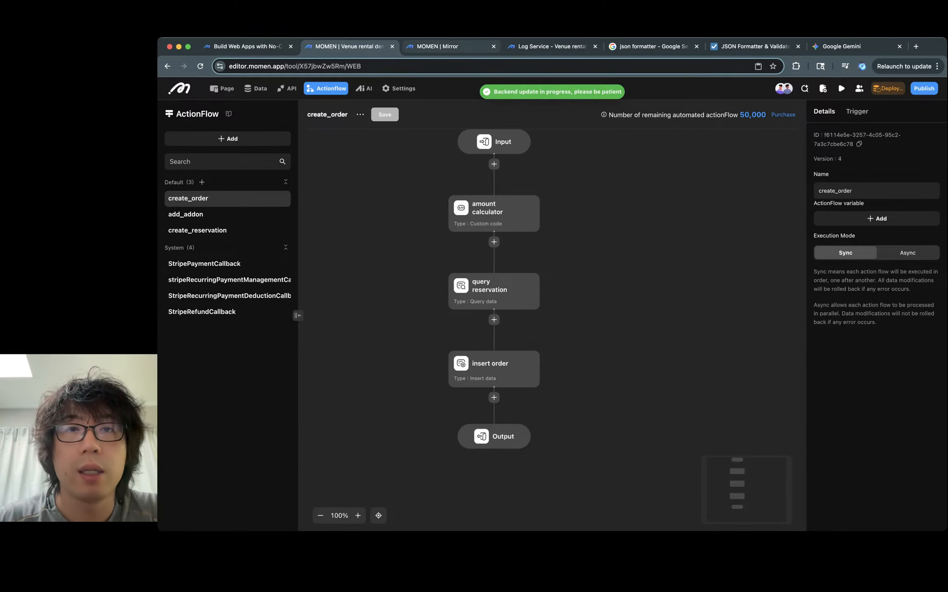
key(ctrl+Tab)
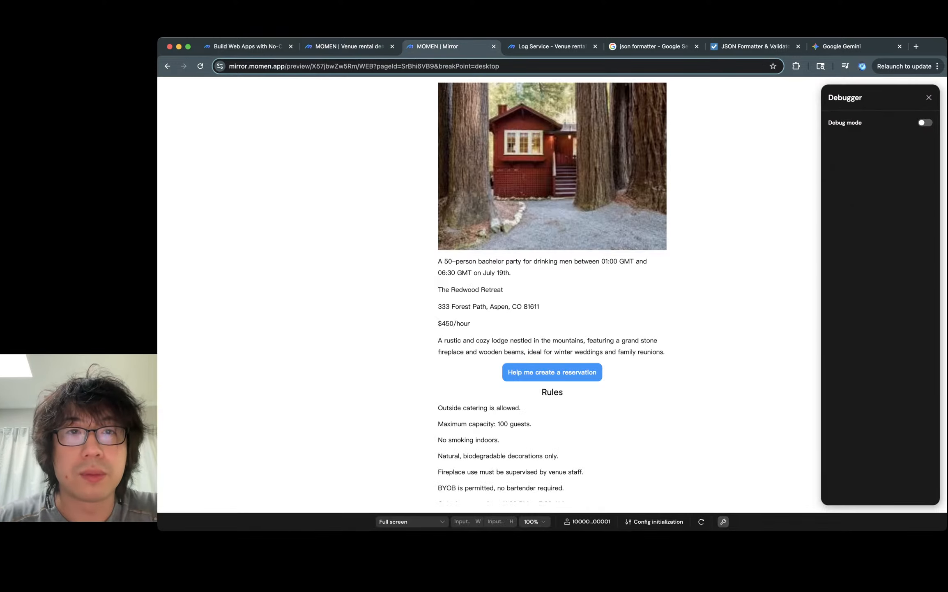
key(ctrl+shift+Tab)
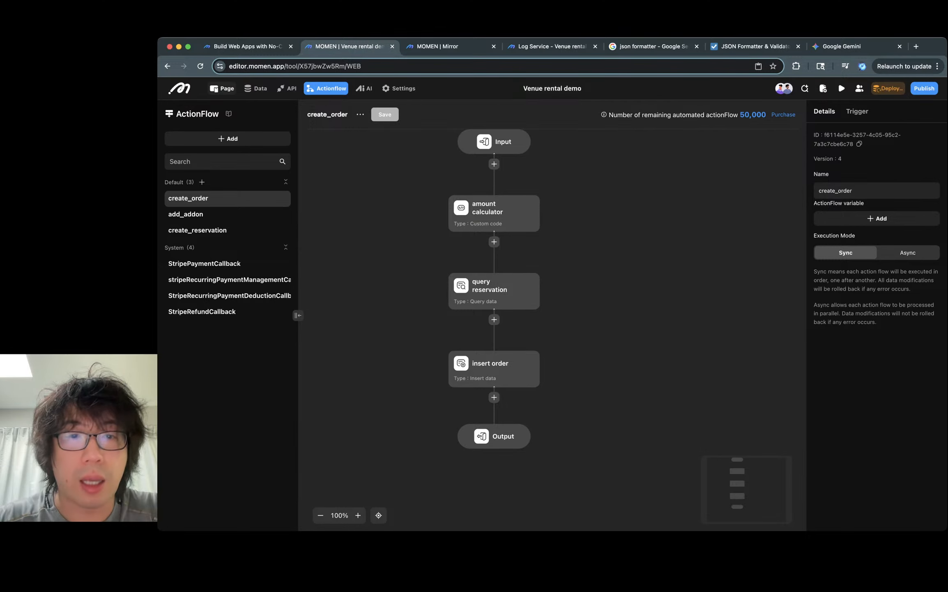
- Back in the page, bind the create_order reservation_id parameter to the page variable reservation_id
click(222, 89)
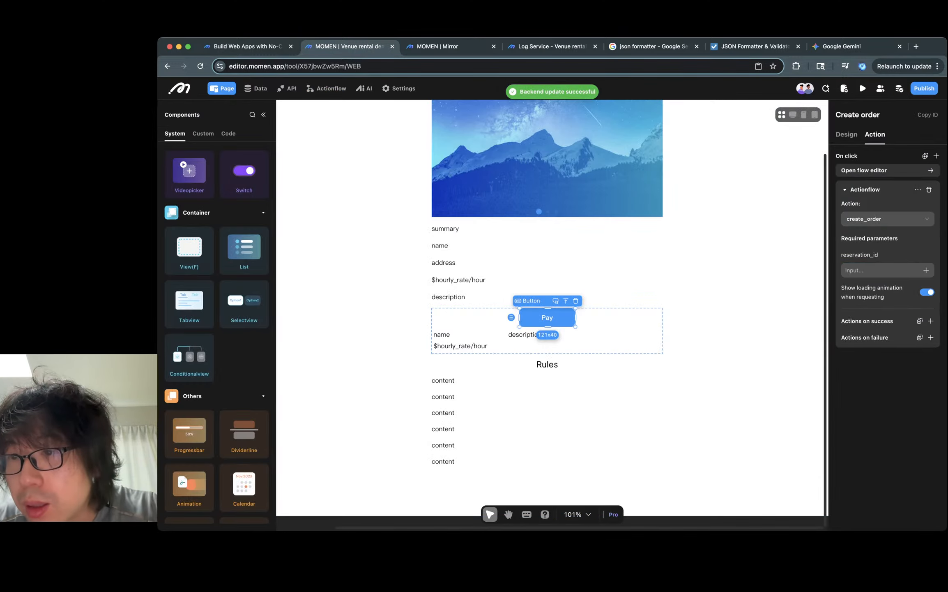
click(926, 270)
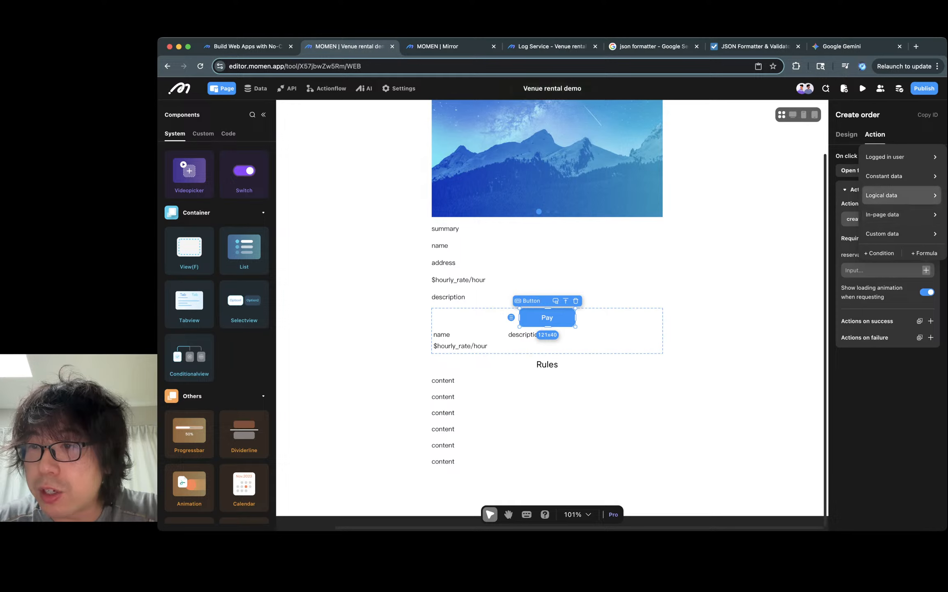
mouse_move(896, 214)
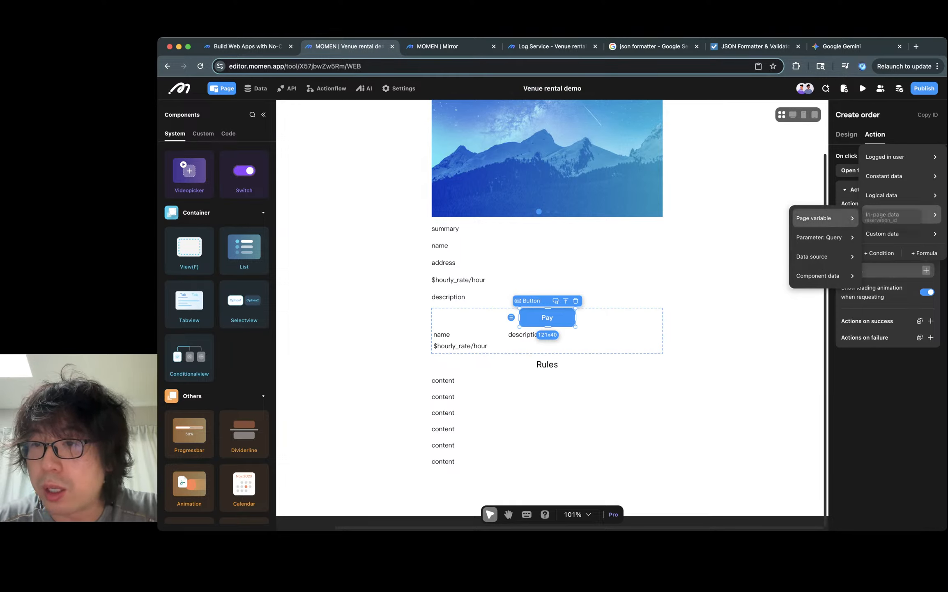
mouse_move(816, 218)
click(889, 216)
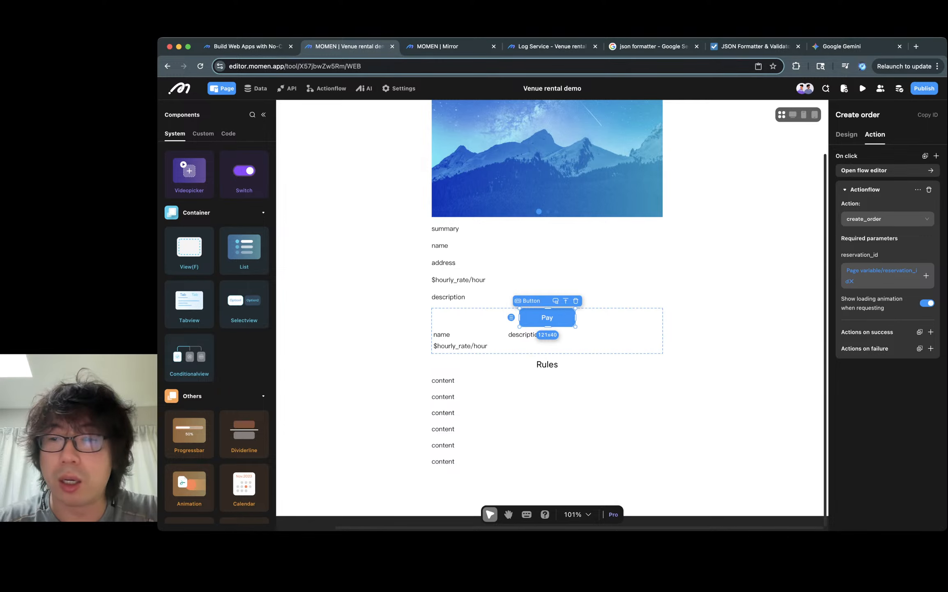
- Add a Stripe One-Off Payment action that runs after the action flow succeeds
click(936, 156)
text(p)
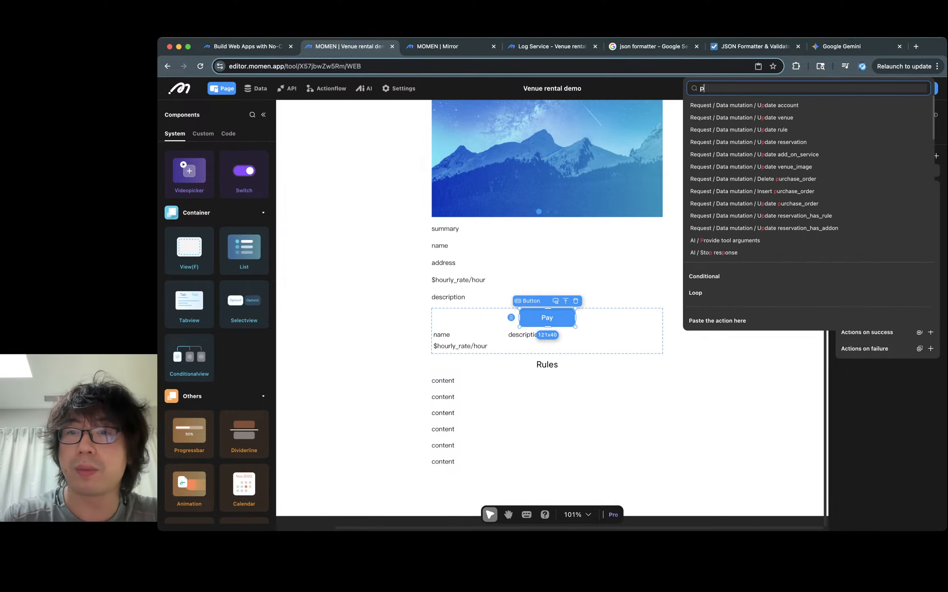
text(ay)
key(Return)
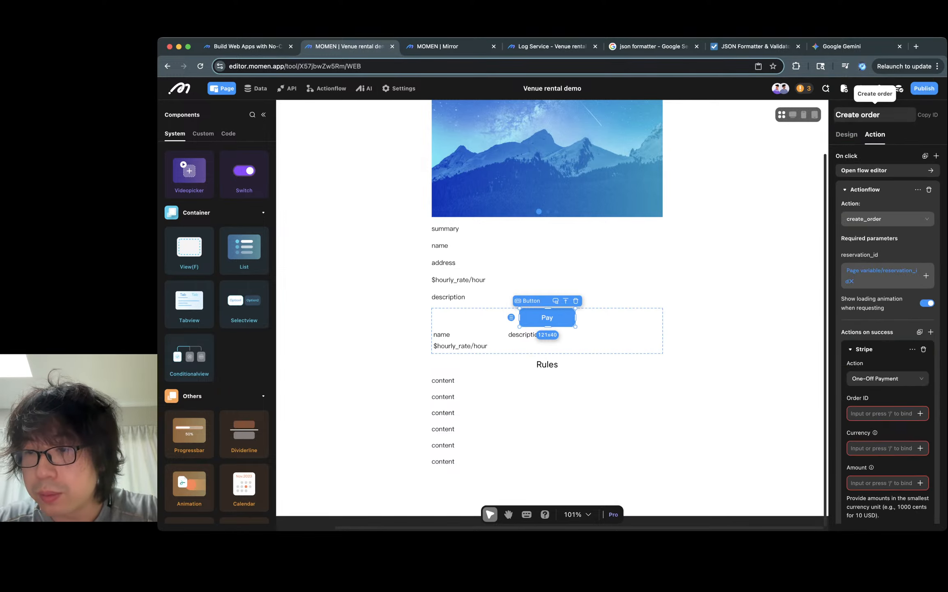
- Open the Pay button's flow editor and bind the Stripe Order ID to the create_order result's order_id
click(904, 170)
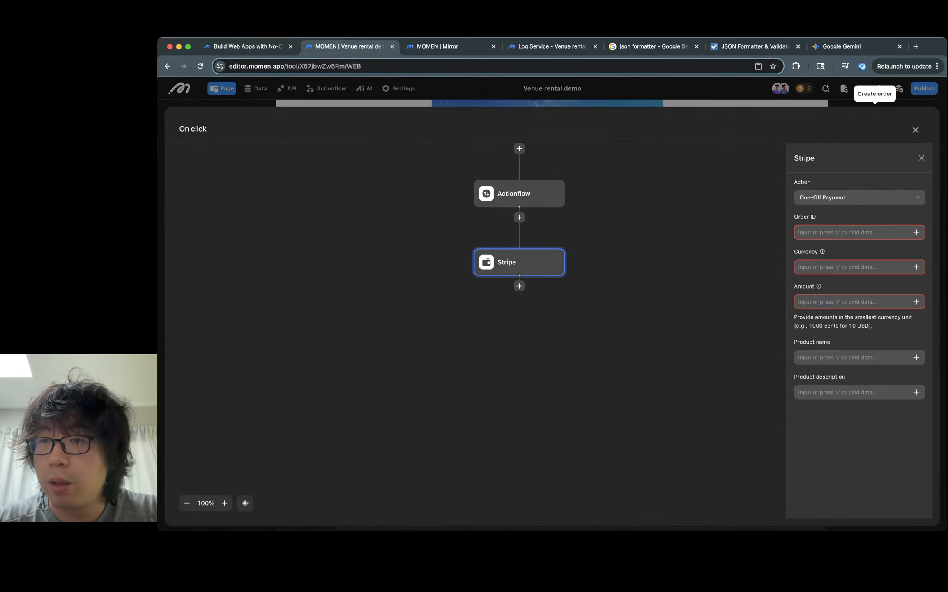
click(916, 232)
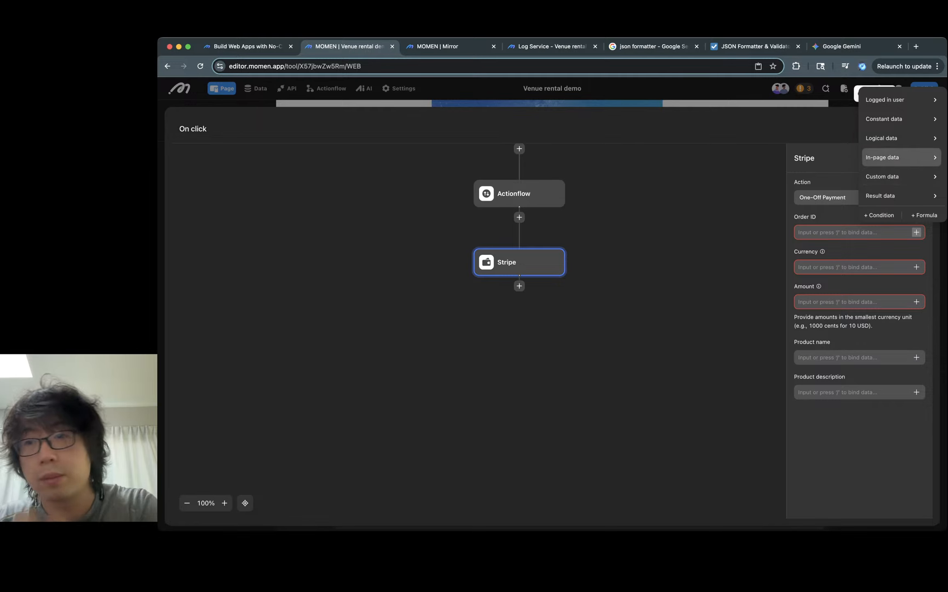
mouse_move(901, 195)
mouse_move(822, 199)
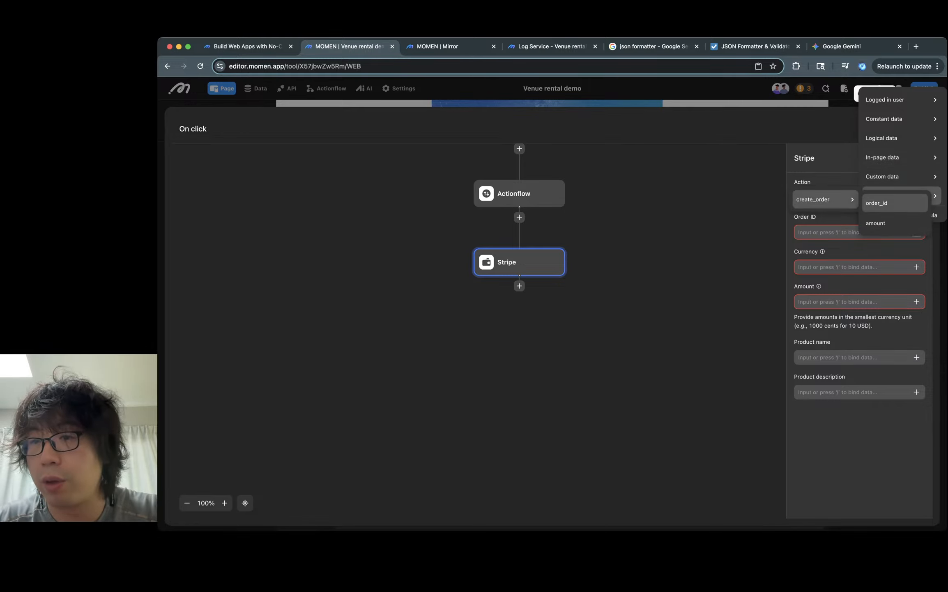
click(894, 203)
- Set the Stripe payment currency to USD
click(917, 267)
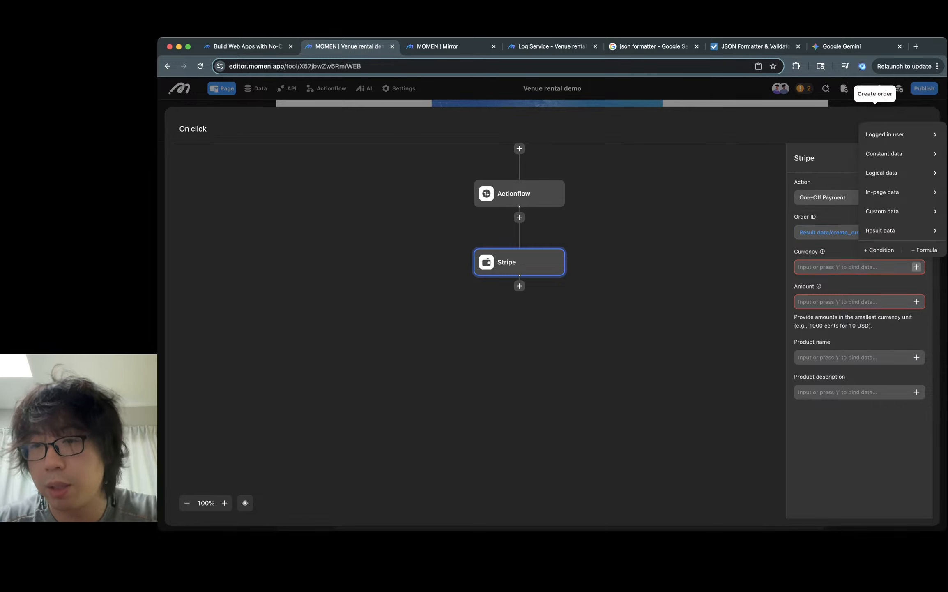
click(846, 267)
text(USD)
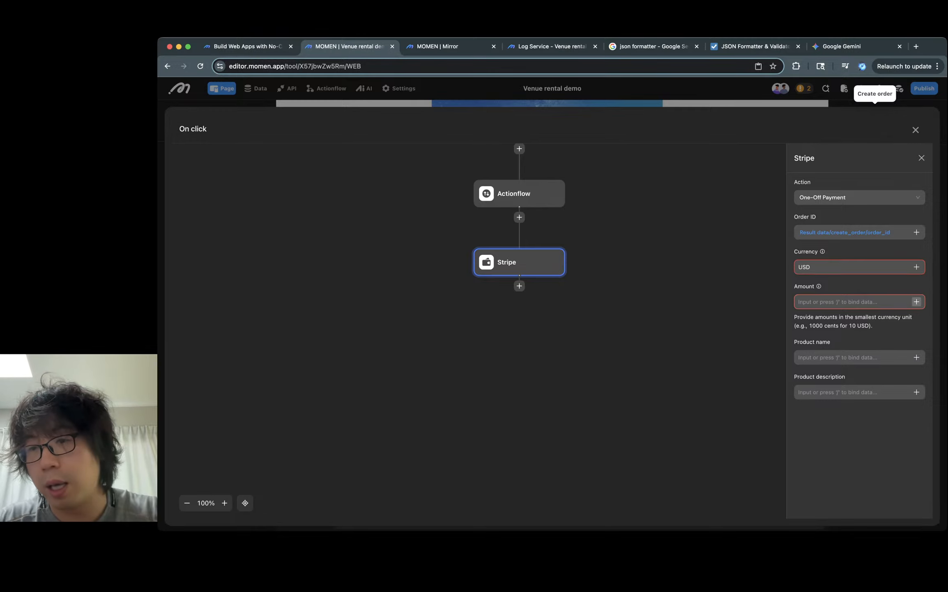
- Start an Amount formula with the * operator and set Number1 to 100
click(916, 302)
mouse_move(904, 266)
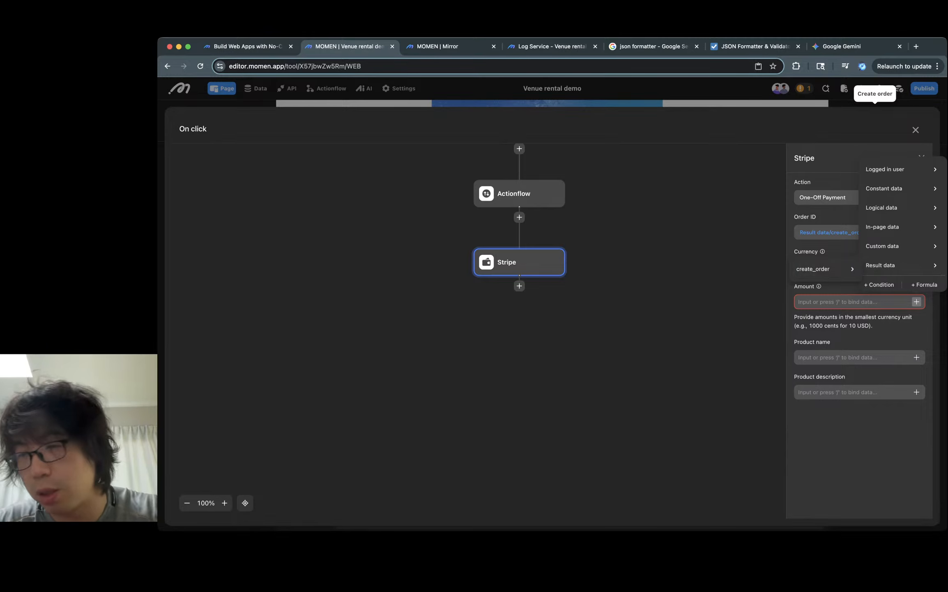
click(924, 285)
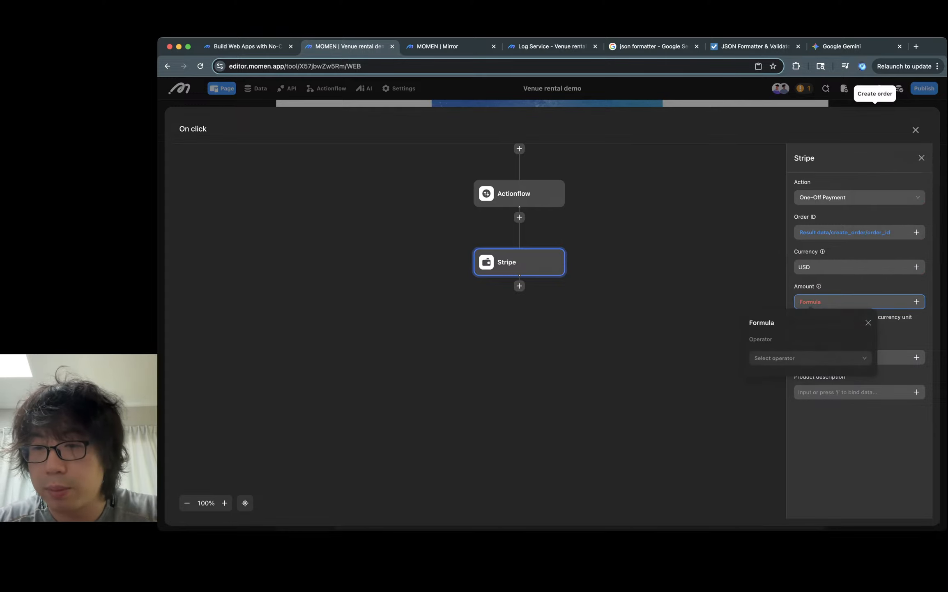
click(808, 358)
text(*)
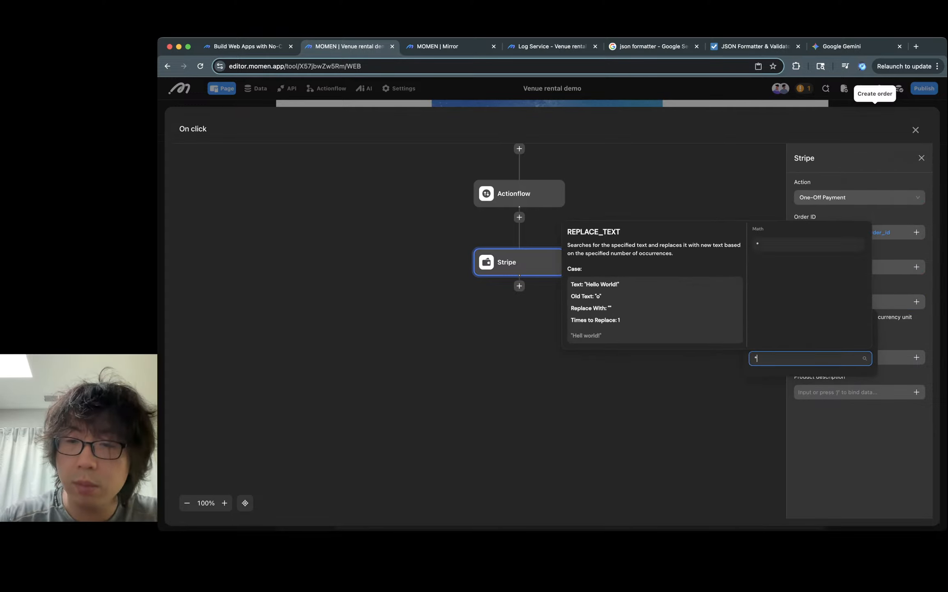
key(Return)
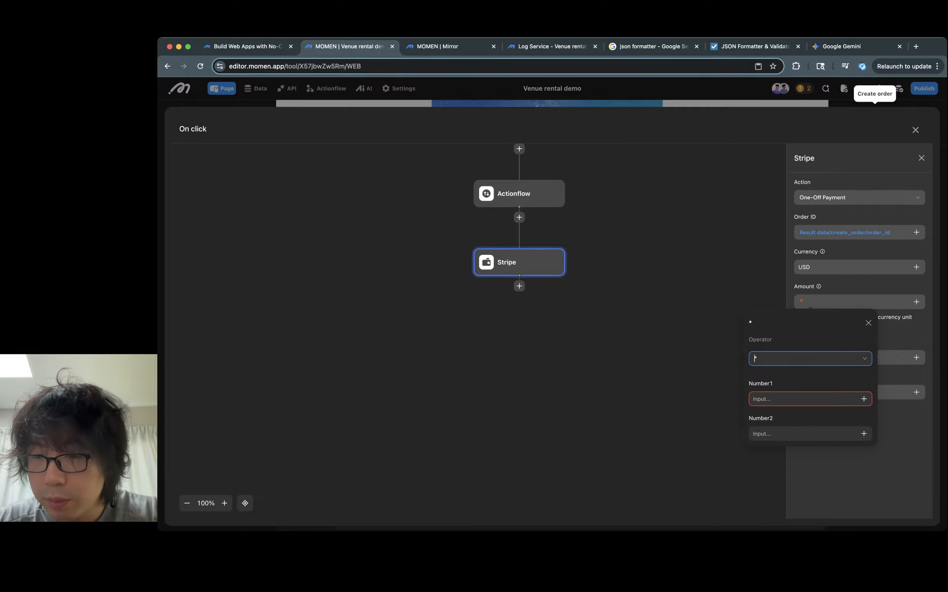
key(Tab)
click(864, 399)
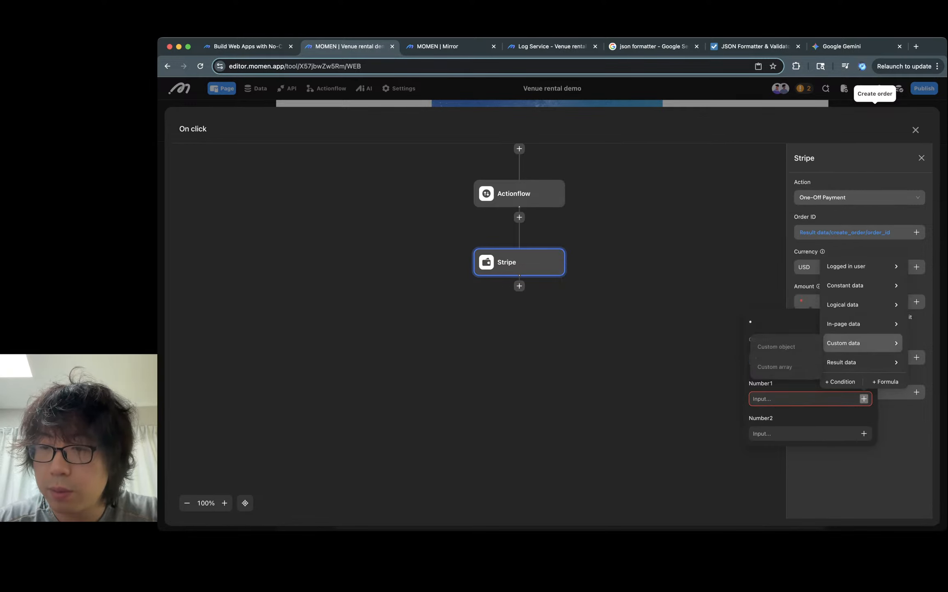
text(100)
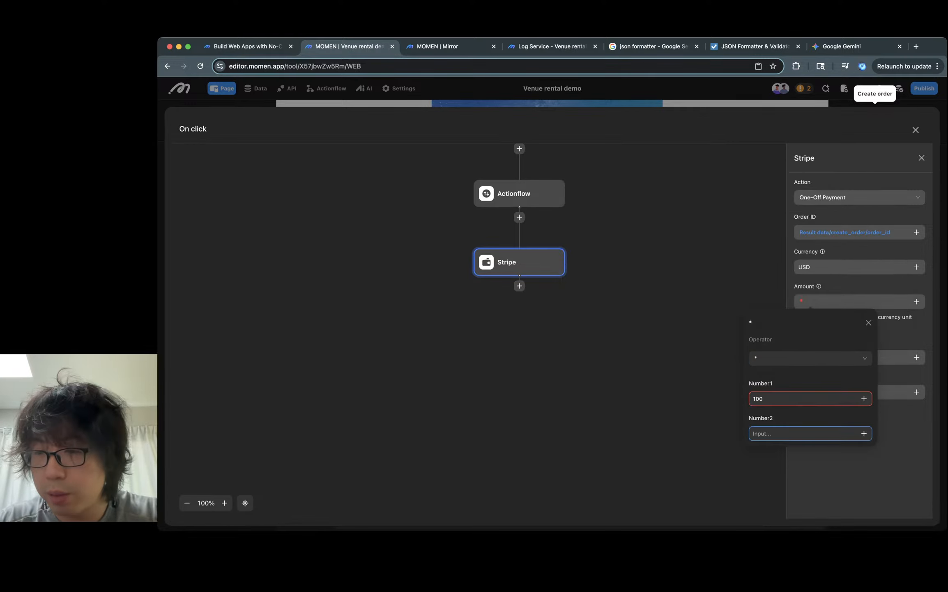
- Bind the formula's Number2 to the create_order result's amount
click(864, 433)
click(864, 433)
click(864, 433)
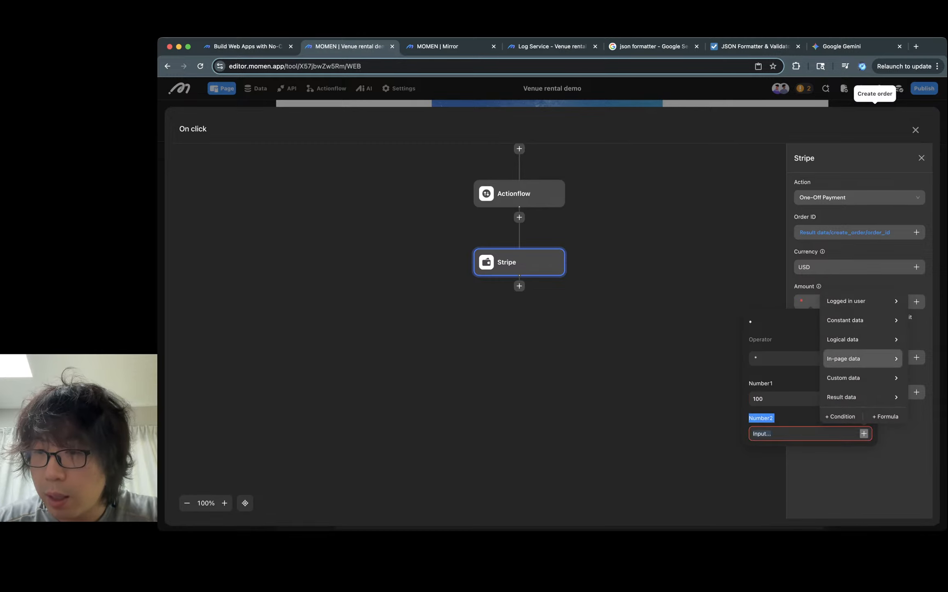
click(863, 396)
click(781, 400)
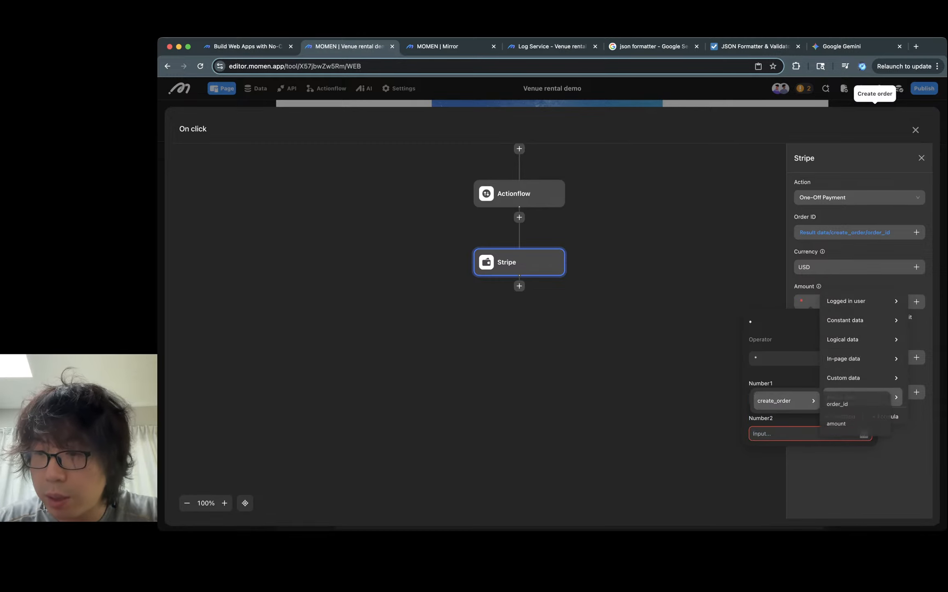
click(856, 425)
key(Escape)
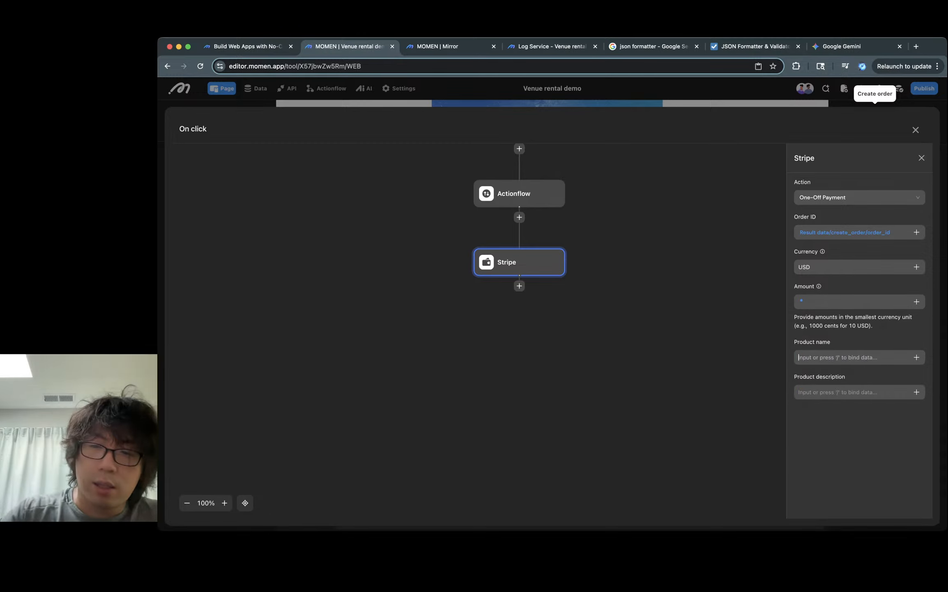
- Bind the Stripe Product name to the query parameter summary and close the flow editor
click(917, 357)
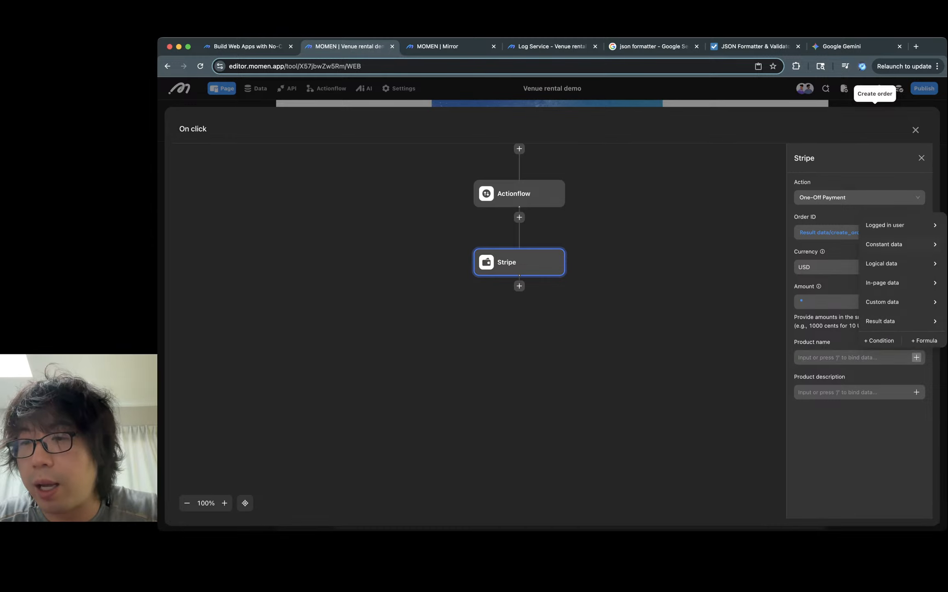
mouse_move(899, 301)
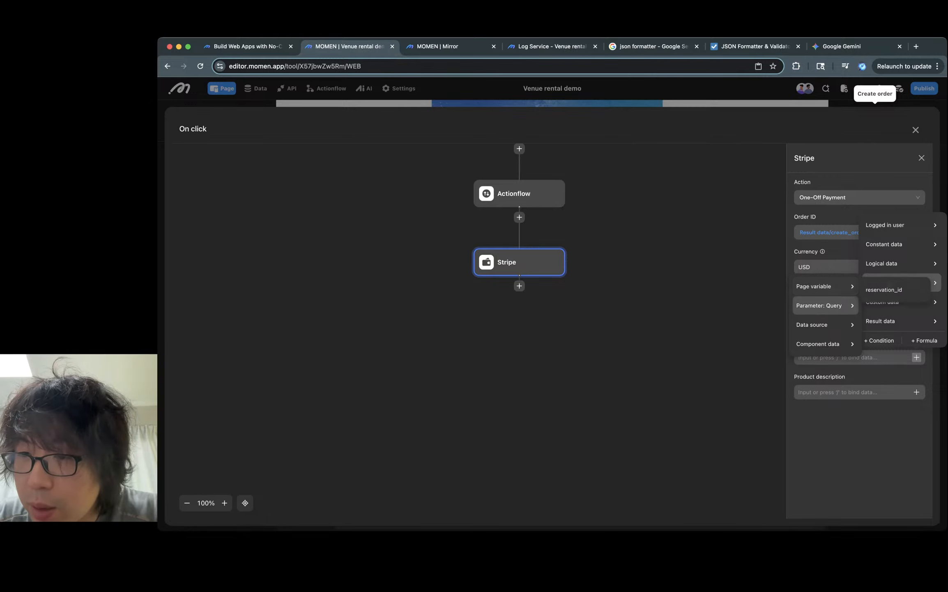
mouse_move(821, 305)
click(877, 329)
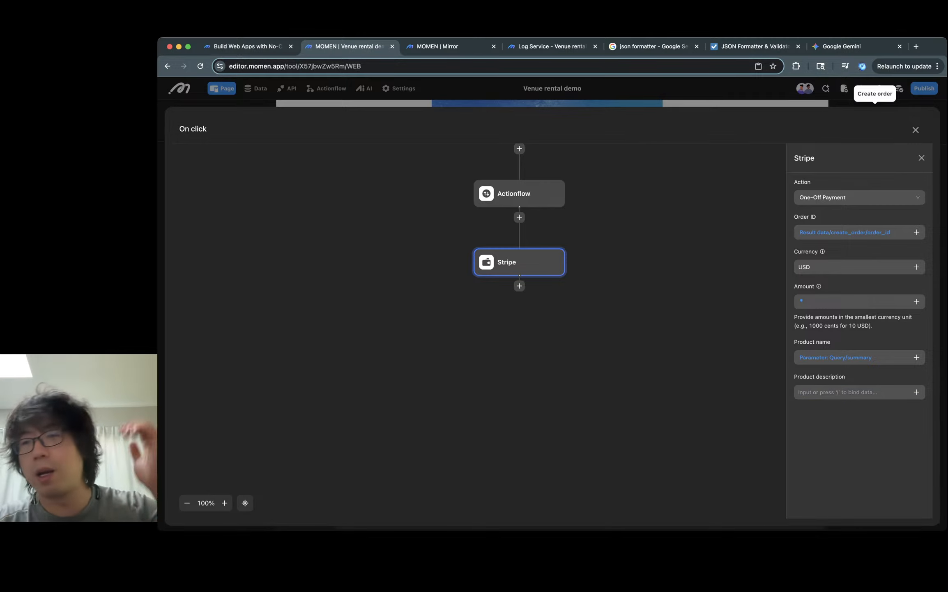
click(922, 158)
click(916, 130)
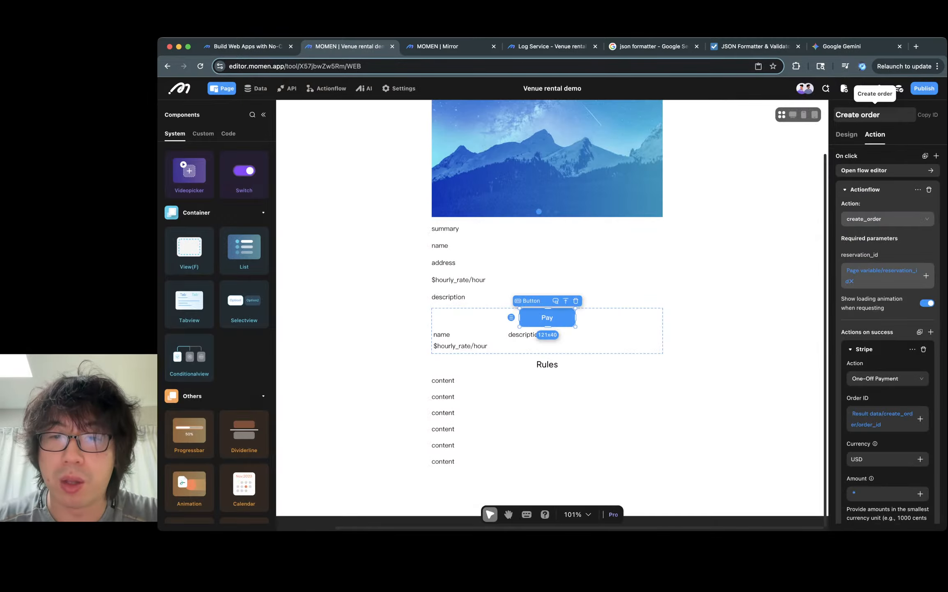
- In the preview, create a reservation to test the Pay flow, then dismiss the error and close the debugger
click(741, 246)
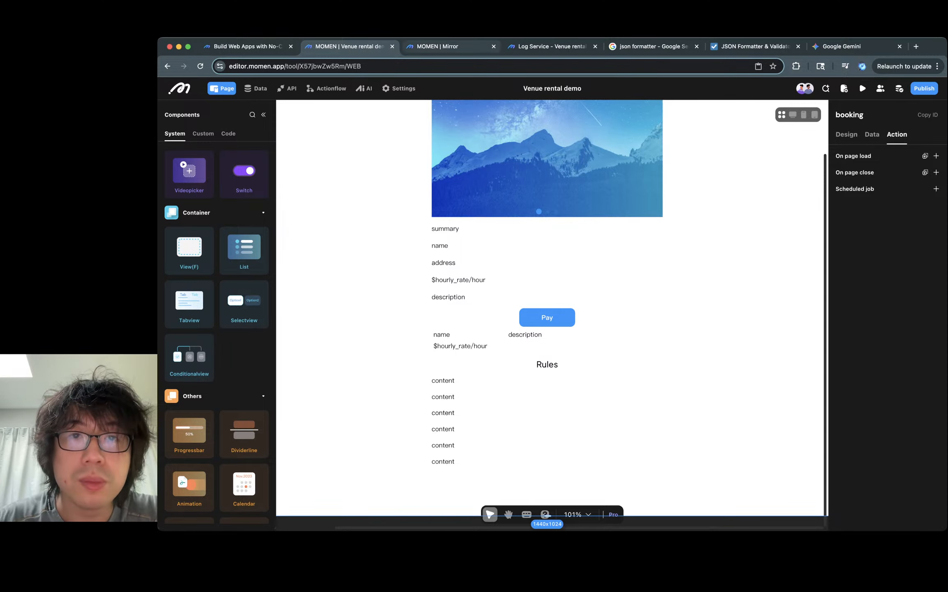
click(438, 46)
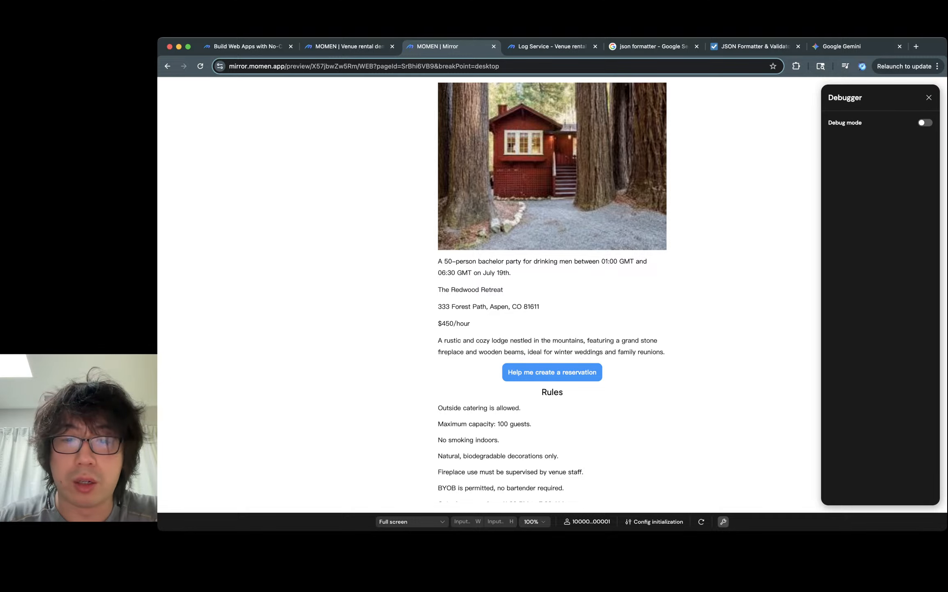
click(350, 46)
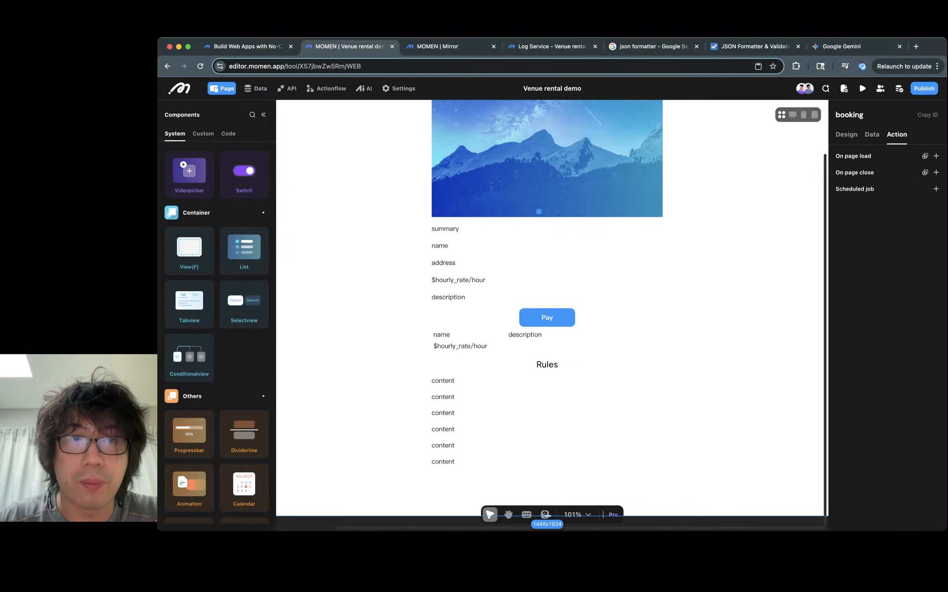
click(437, 46)
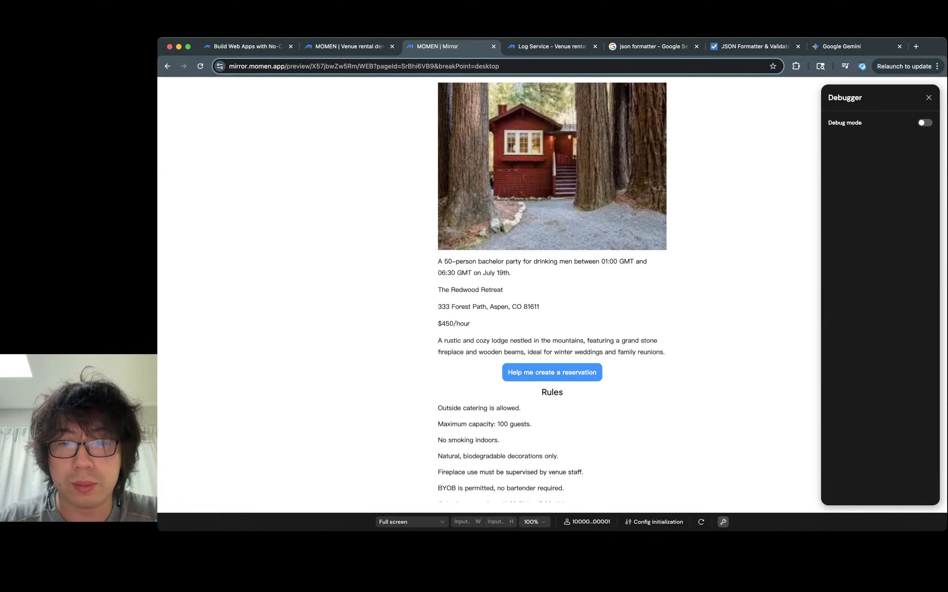
click(552, 372)
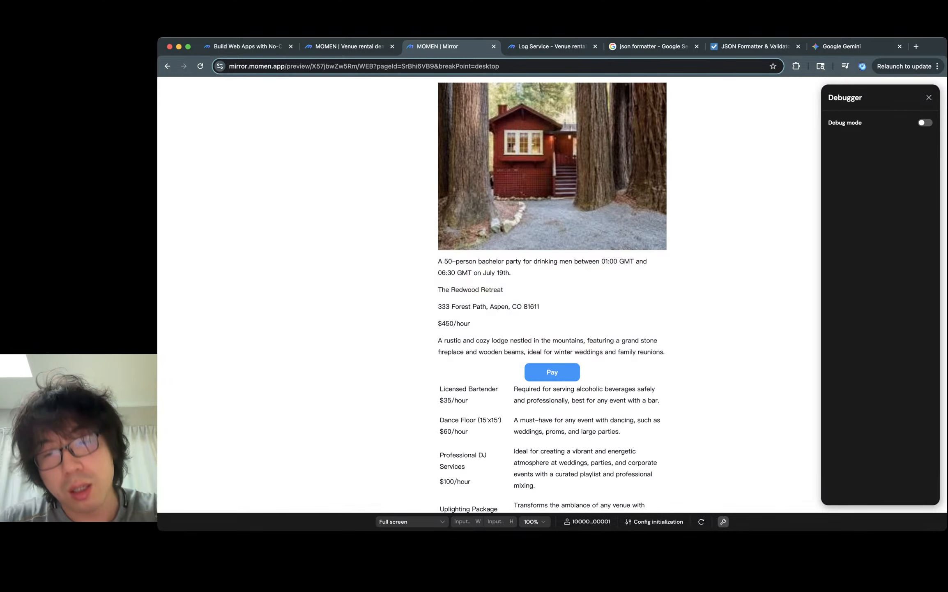
scroll(552, 292, down, 5)
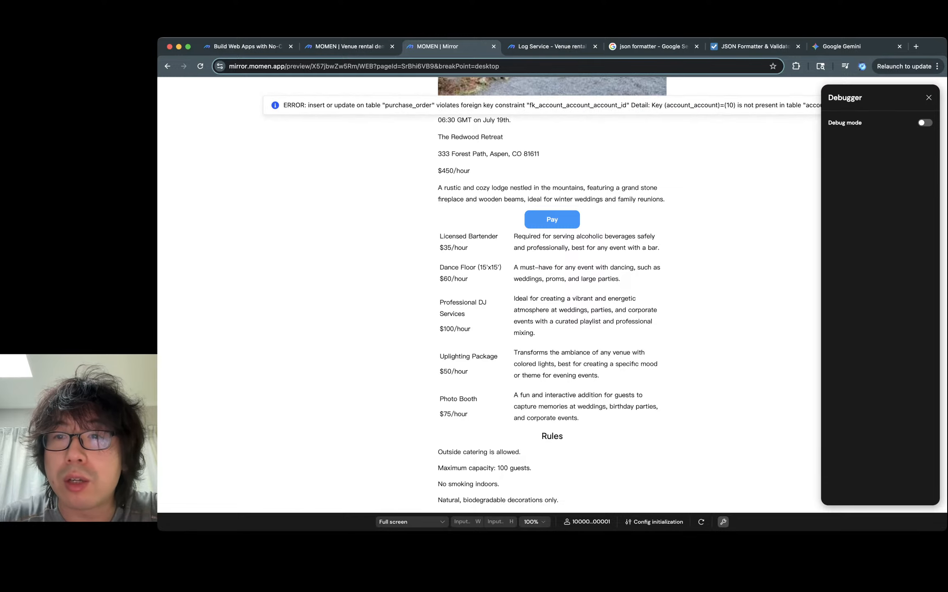
double_click(730, 105)
click(929, 97)
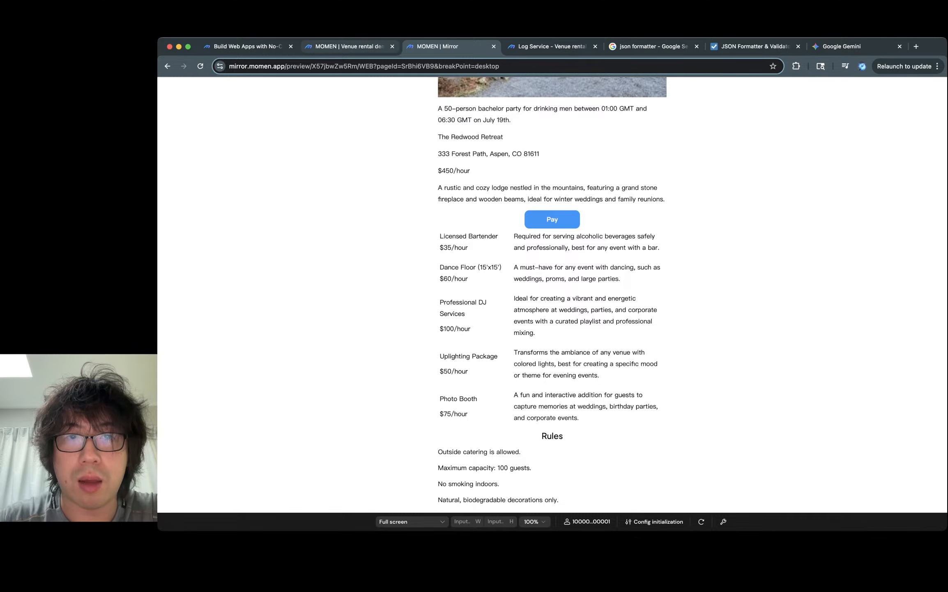
- Inspect the Pay button's On click flow and the create_order action's parameter binding
click(350, 47)
click(547, 317)
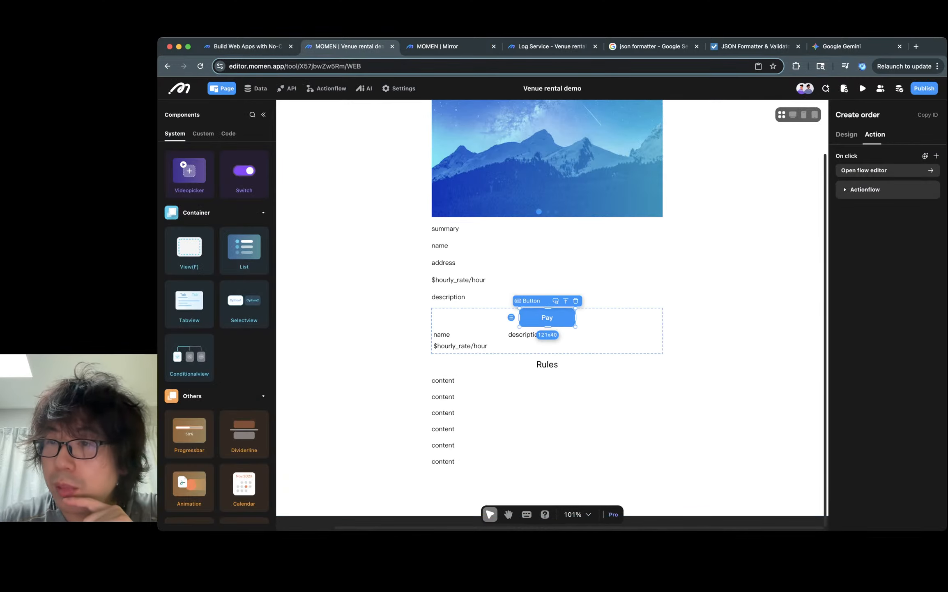
click(887, 170)
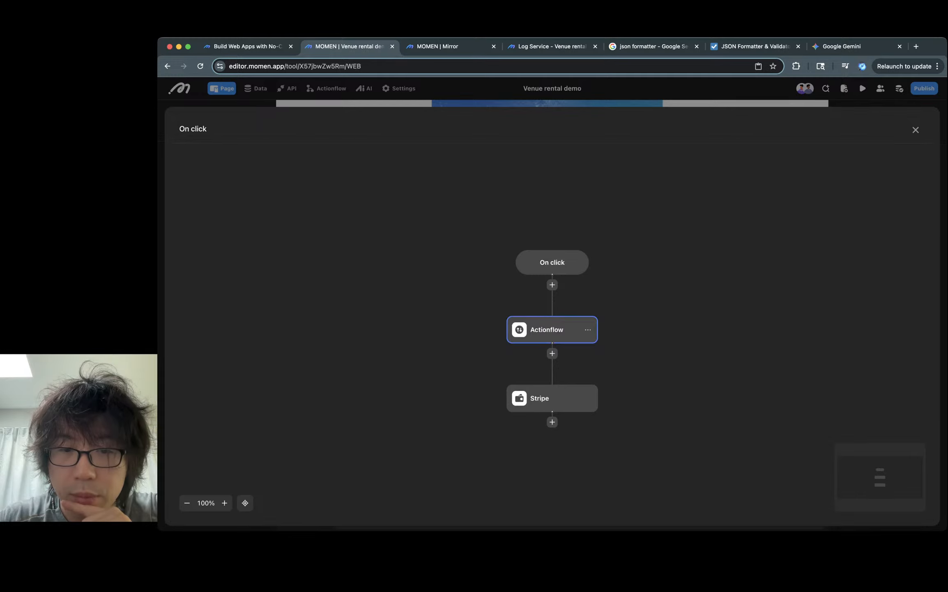
click(552, 330)
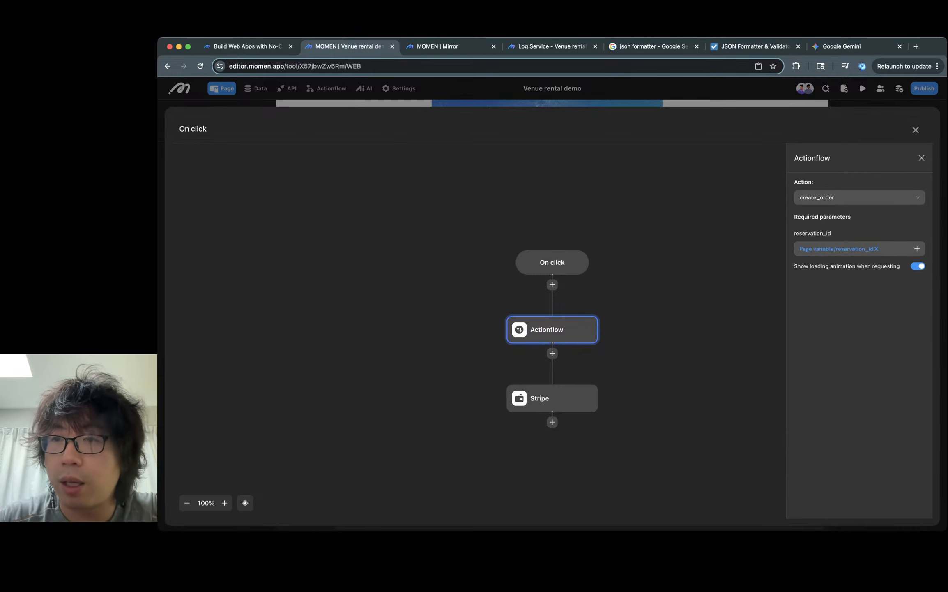
click(921, 158)
click(916, 130)
- In create_order's insert order step, rebind account_account to the query reservation's account id
click(326, 88)
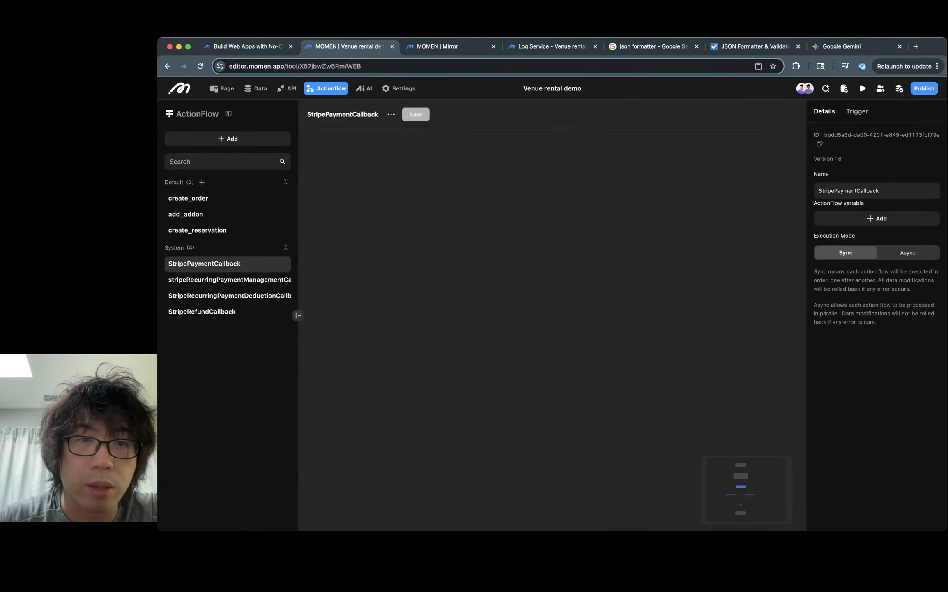
click(188, 198)
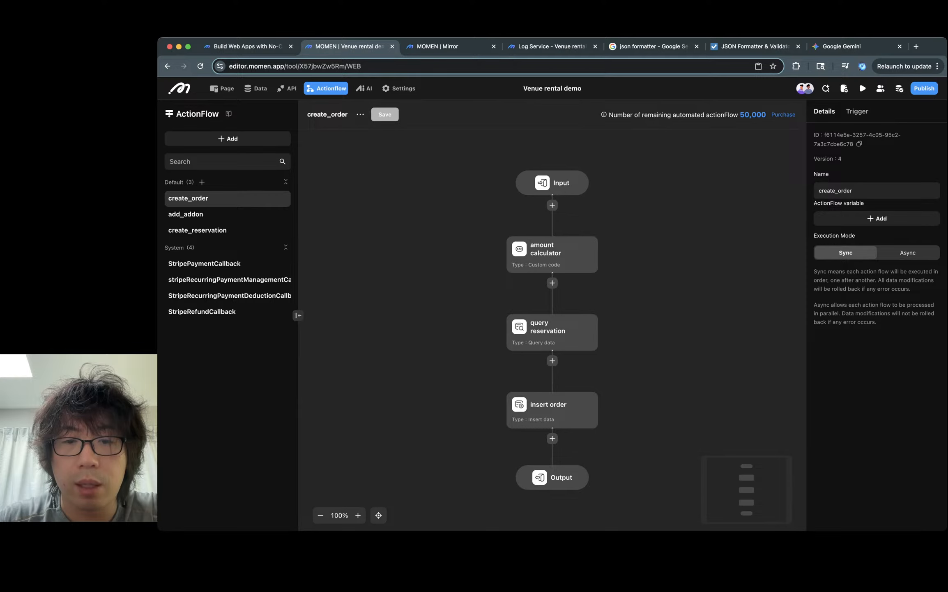
click(550, 408)
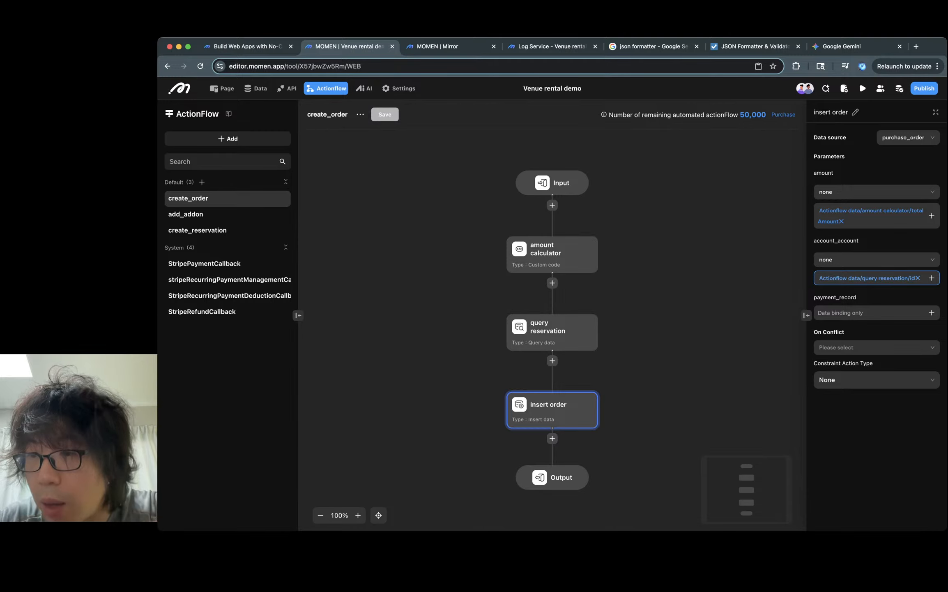
click(917, 277)
click(931, 278)
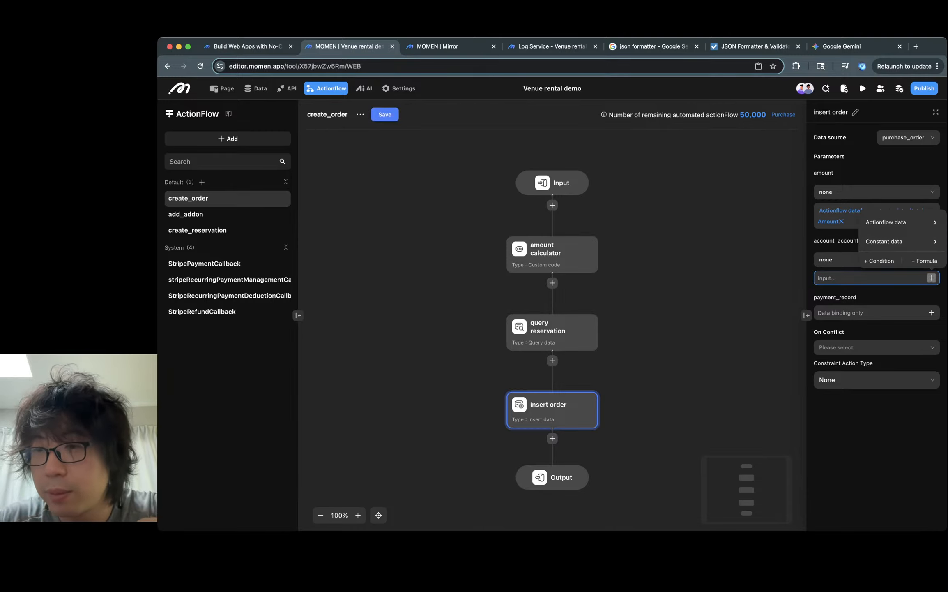
click(900, 223)
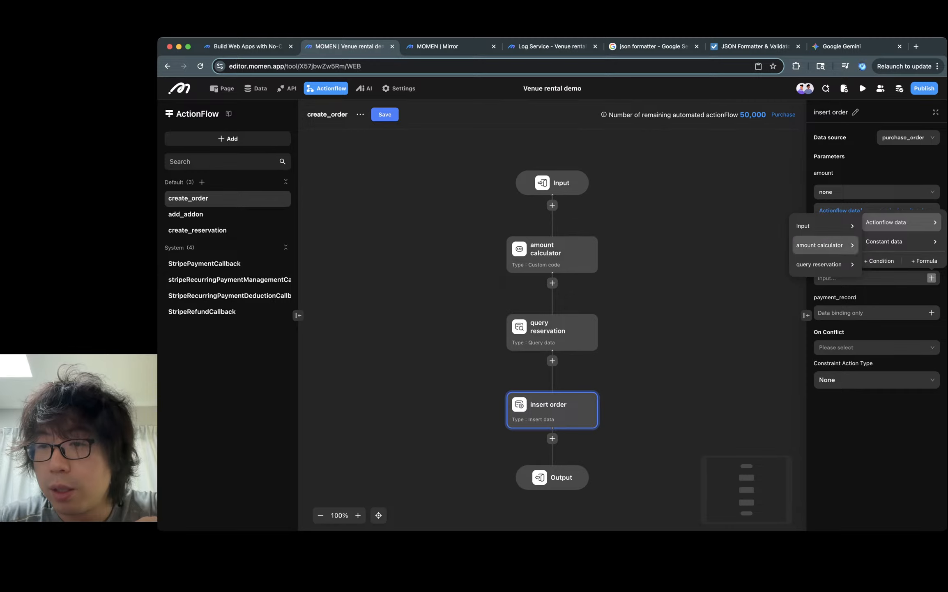
click(819, 264)
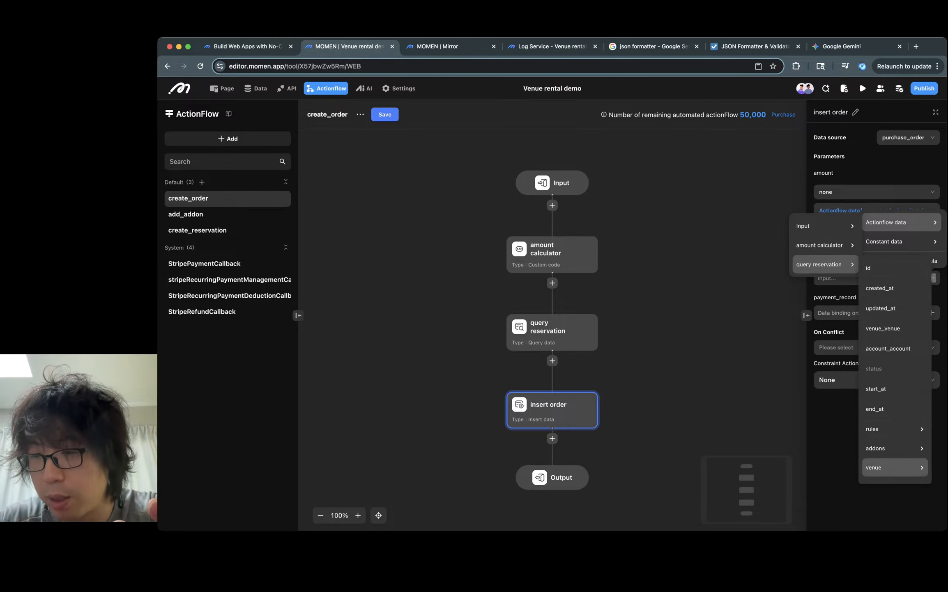
scroll(895, 467, down, 1)
click(895, 470)
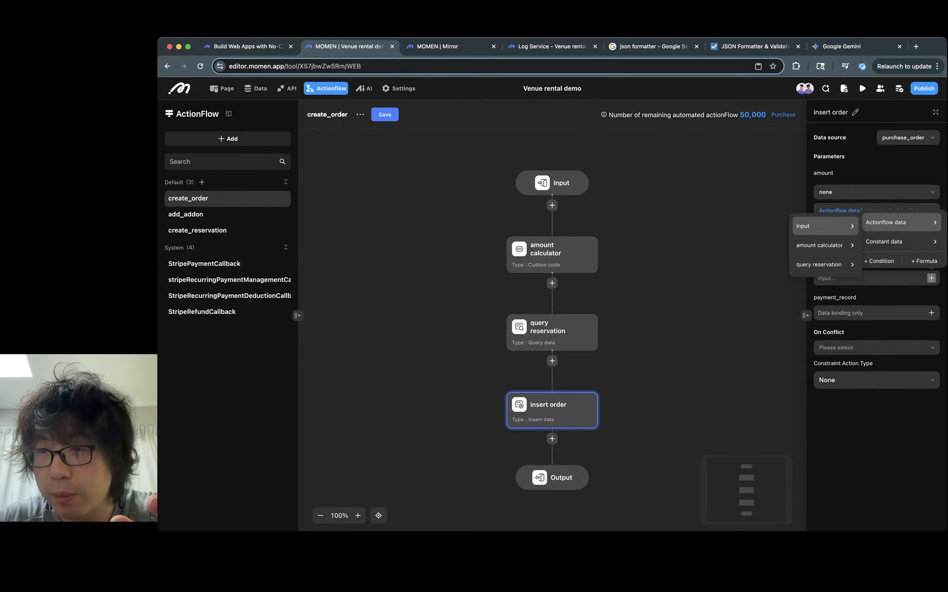
click(825, 264)
click(894, 471)
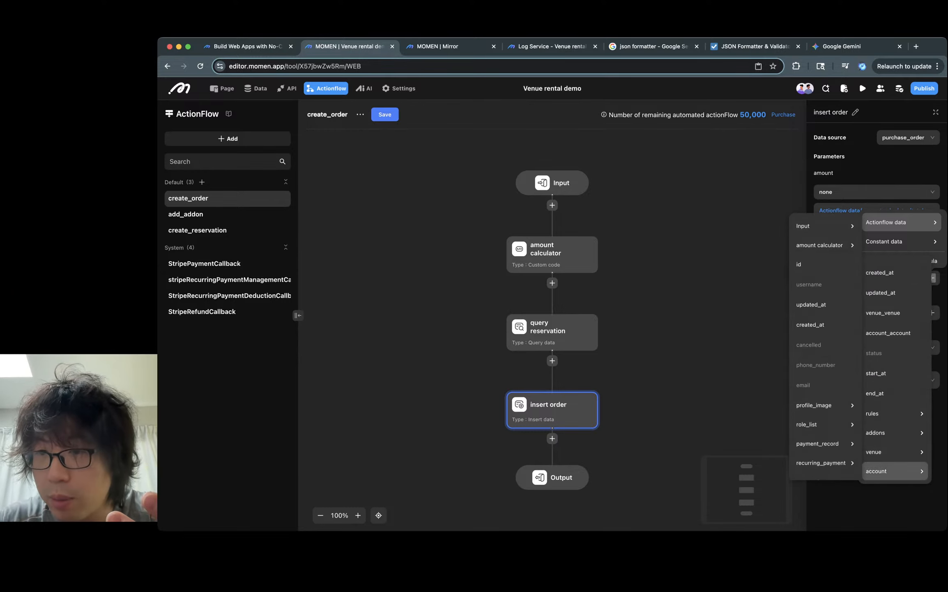
click(824, 264)
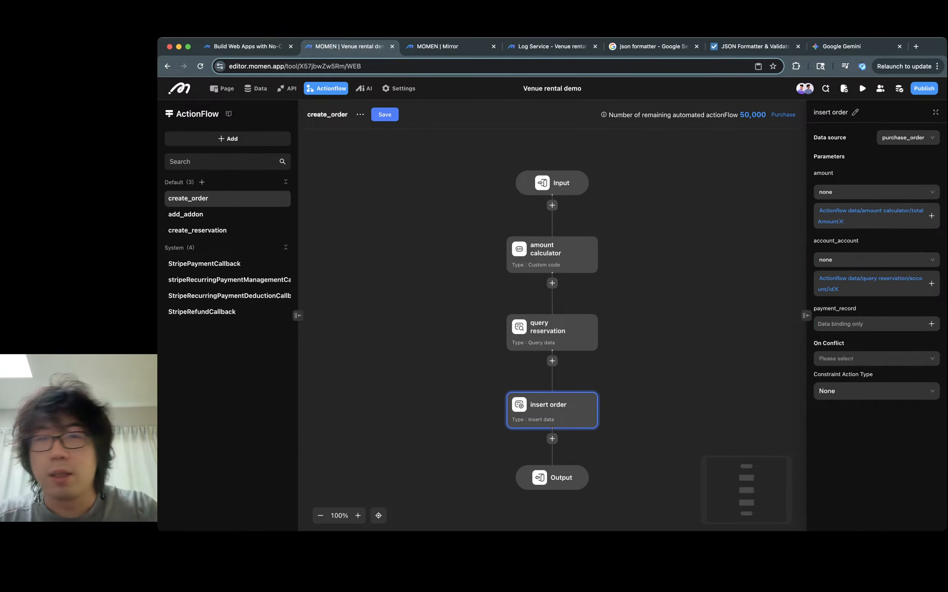
- Save the create_order actionflow and deploy the backend
click(385, 114)
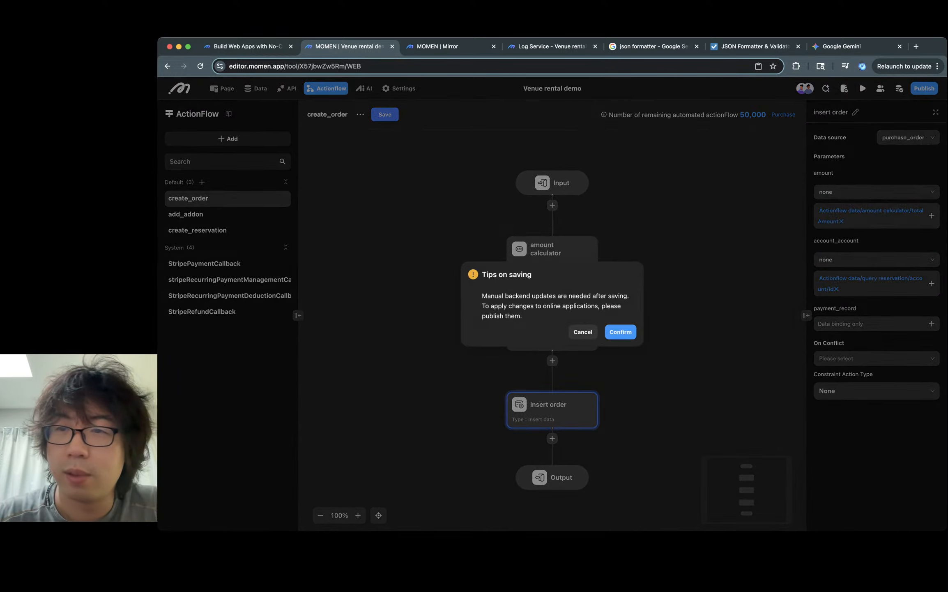
click(621, 331)
click(888, 88)
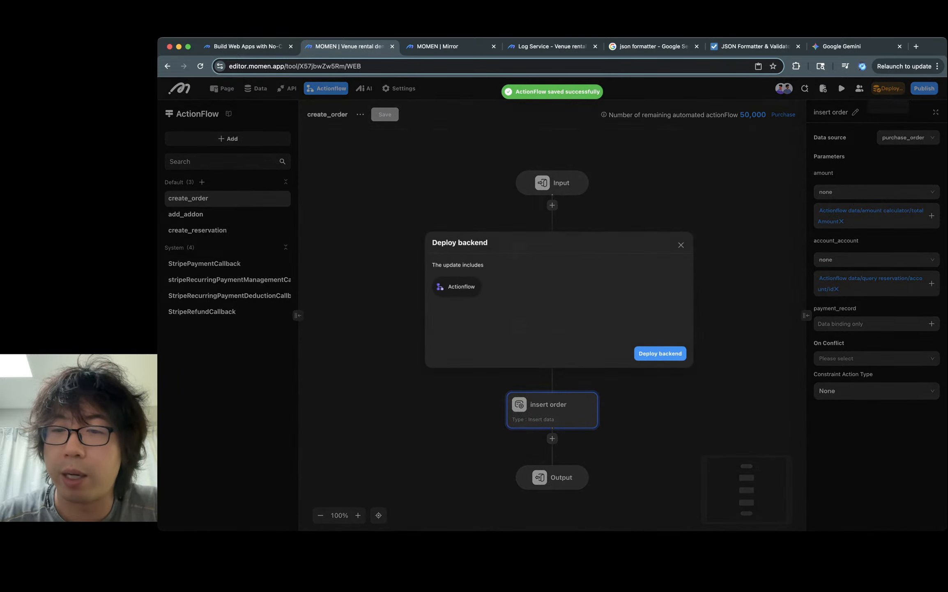
key(ctrl+Tab)
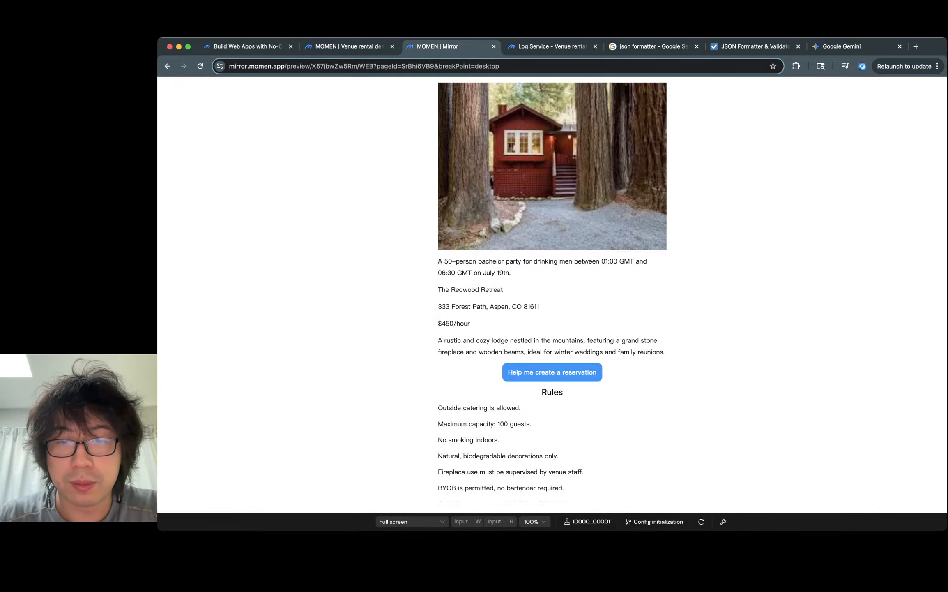
key(ctrl+shift+Tab)
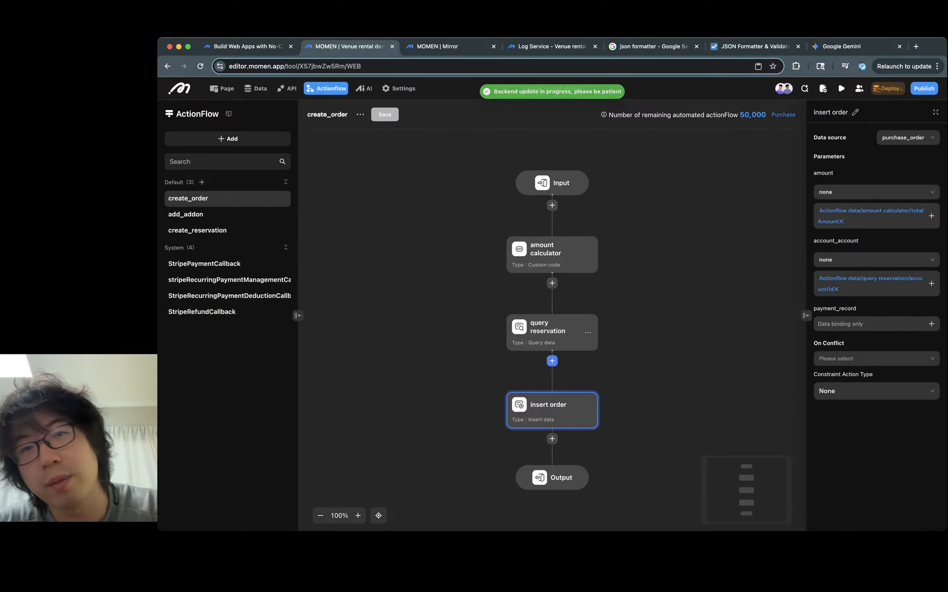
click(641, 363)
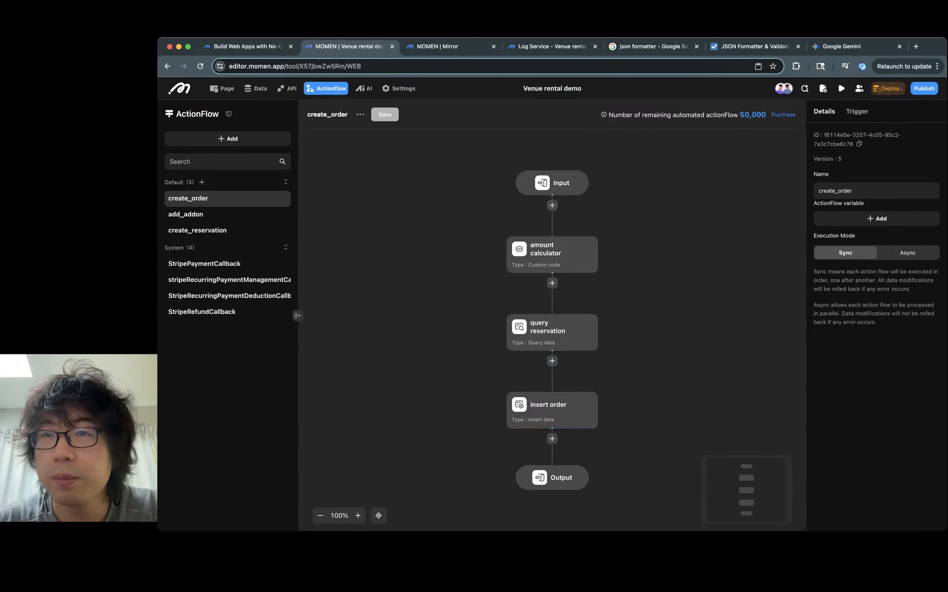
- In the preview, use the Pay button to test the Stripe checkout for the reservation
key(ctrl+Tab)
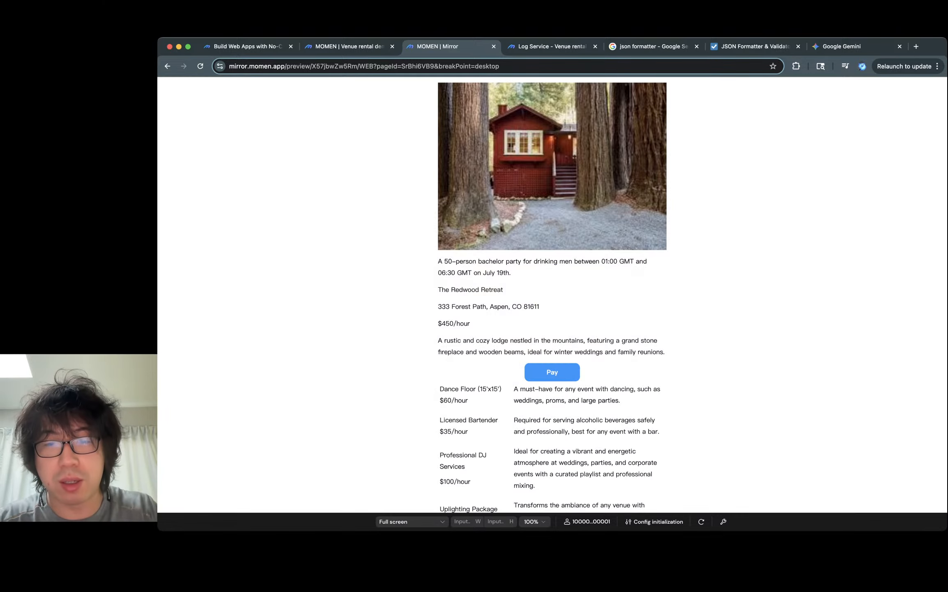
scroll(552, 294, down, 4)
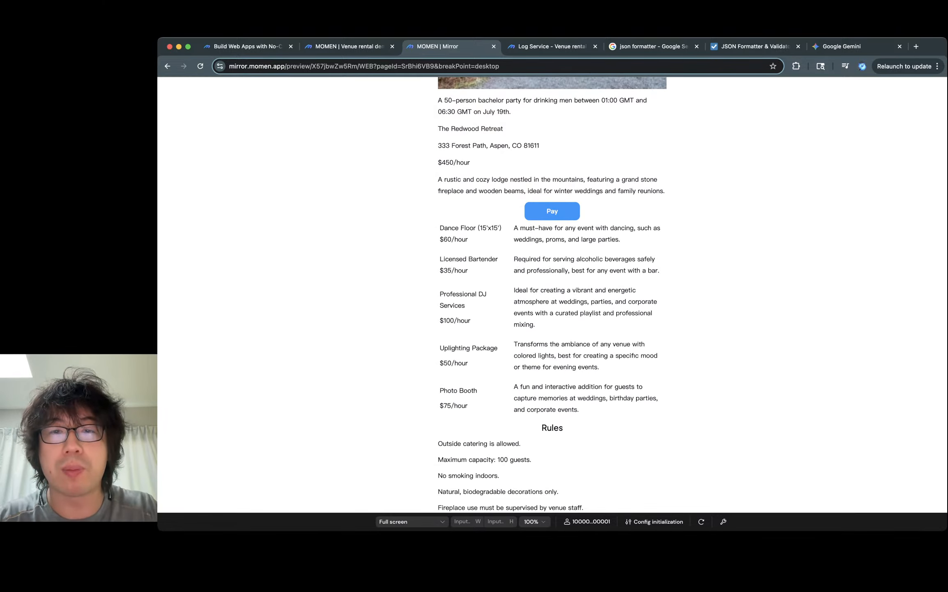
click(552, 211)
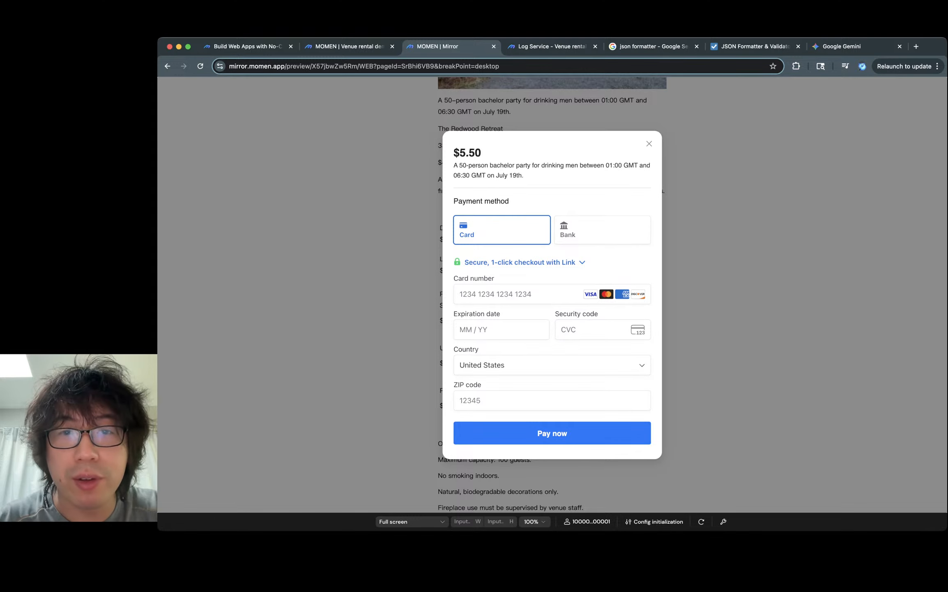
key(ctrl+shift+Tab)
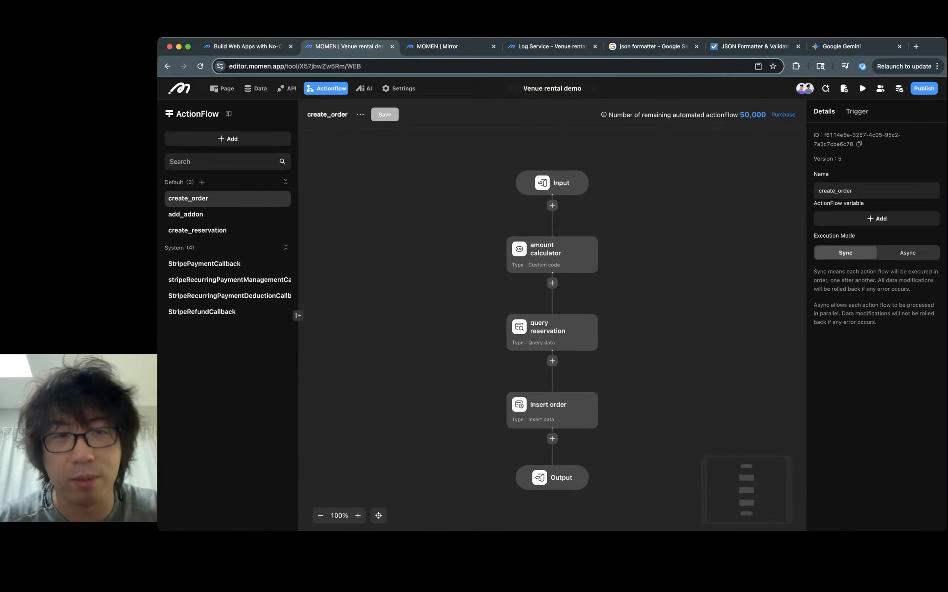
- Review the Reservation helper agent and the add_addon actionflow
click(363, 88)
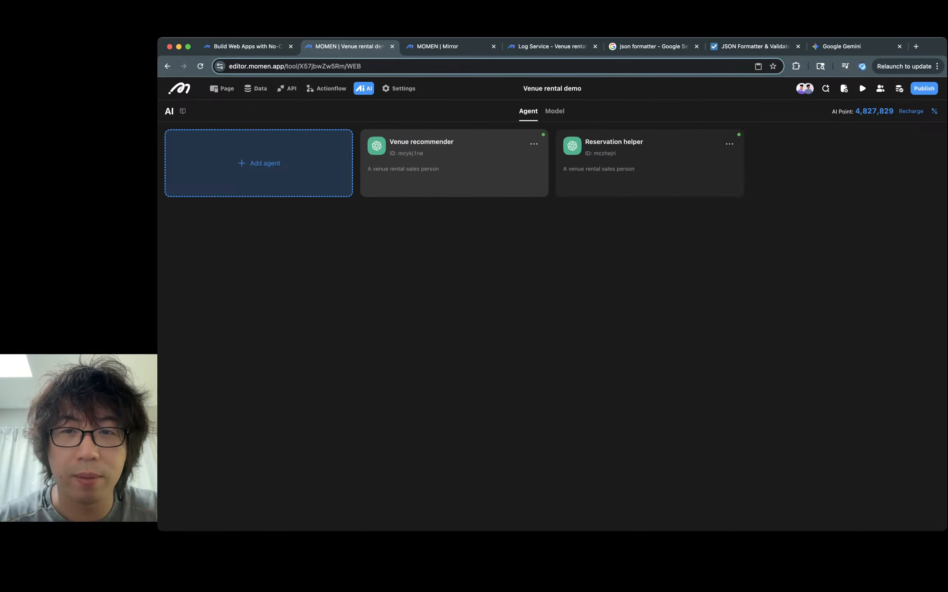
click(629, 165)
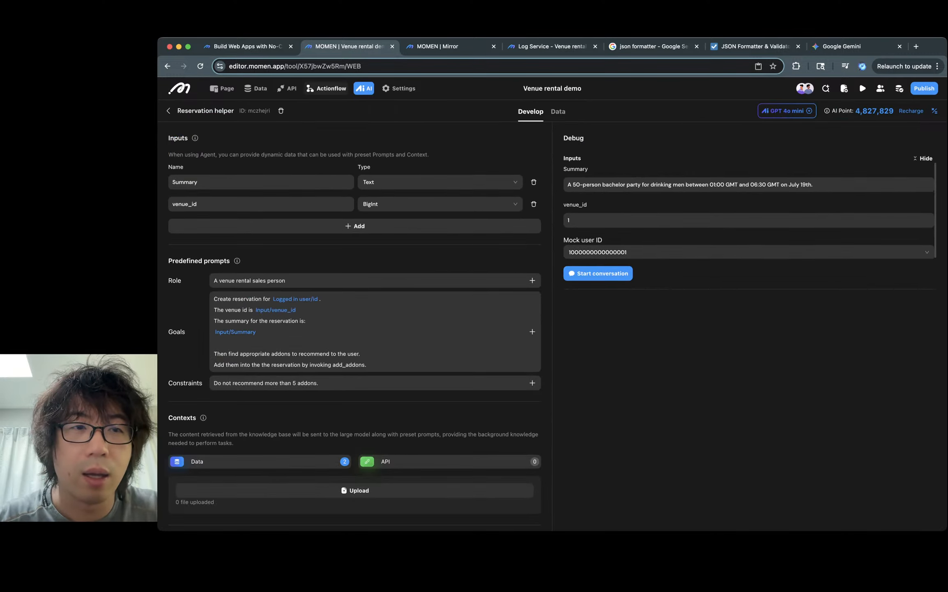
click(326, 88)
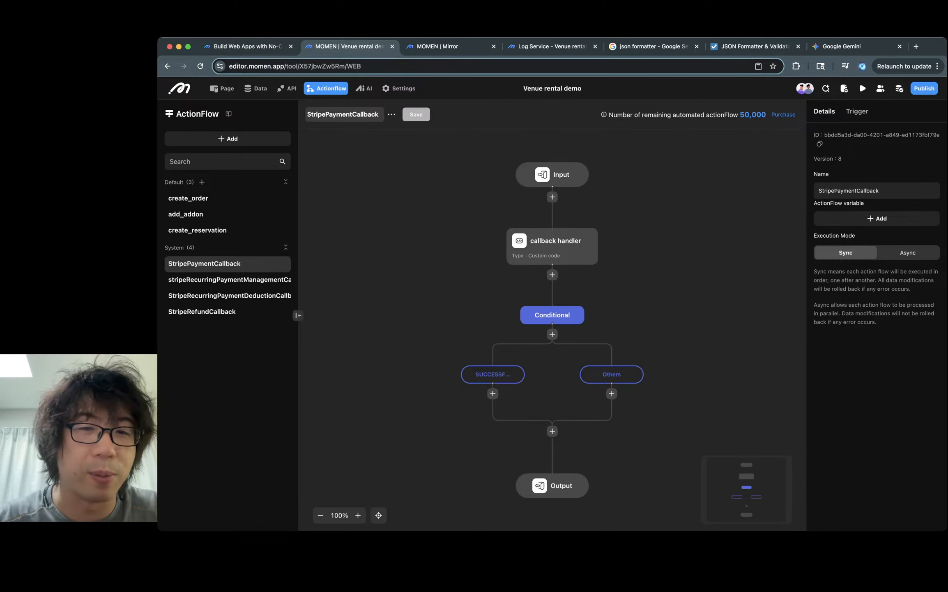
click(197, 214)
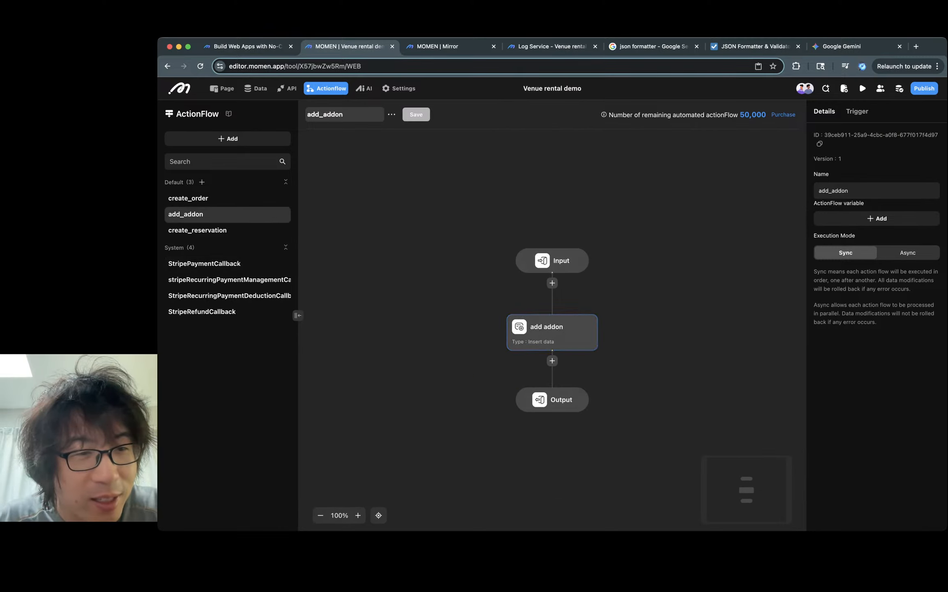
- In create_order's amount calculator code, return durationInHours * totalHourly as totalAmount and save
click(197, 198)
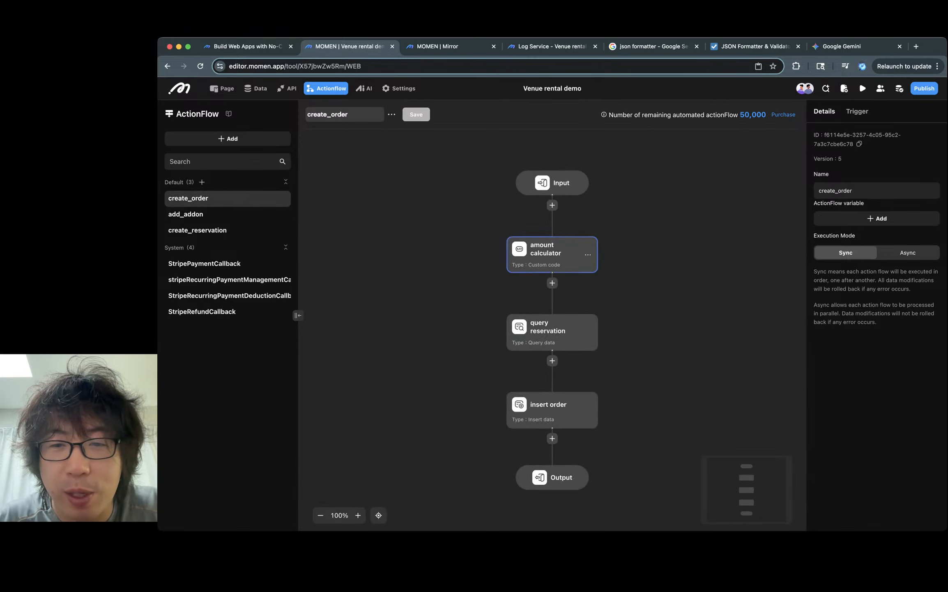
click(552, 255)
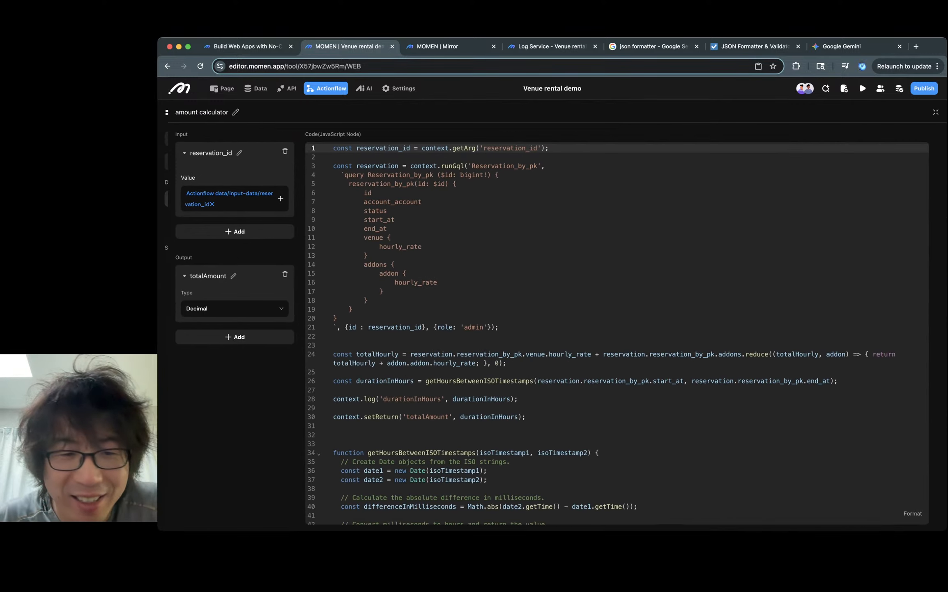
scroll(543, 329, down, 3)
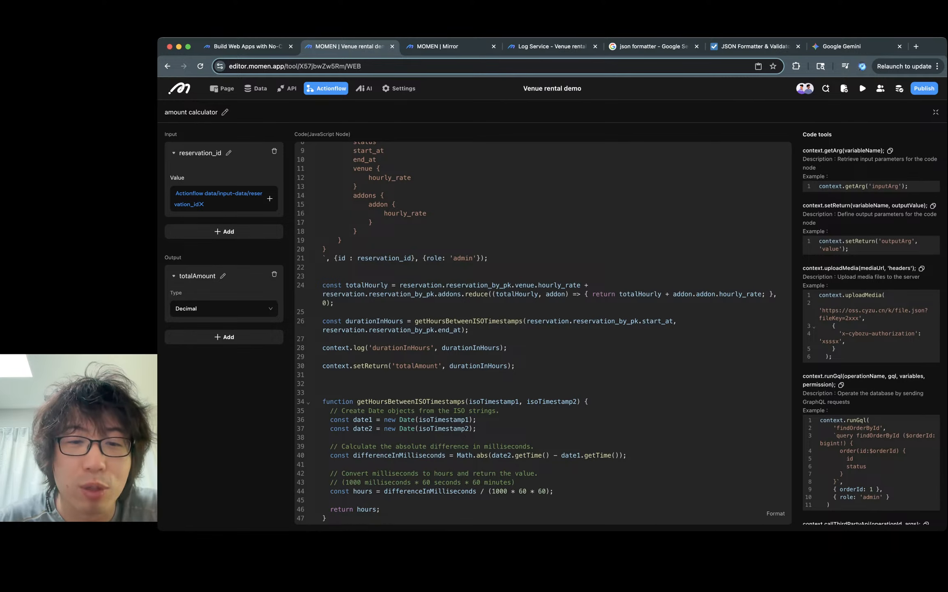
click(508, 365)
text(* to)
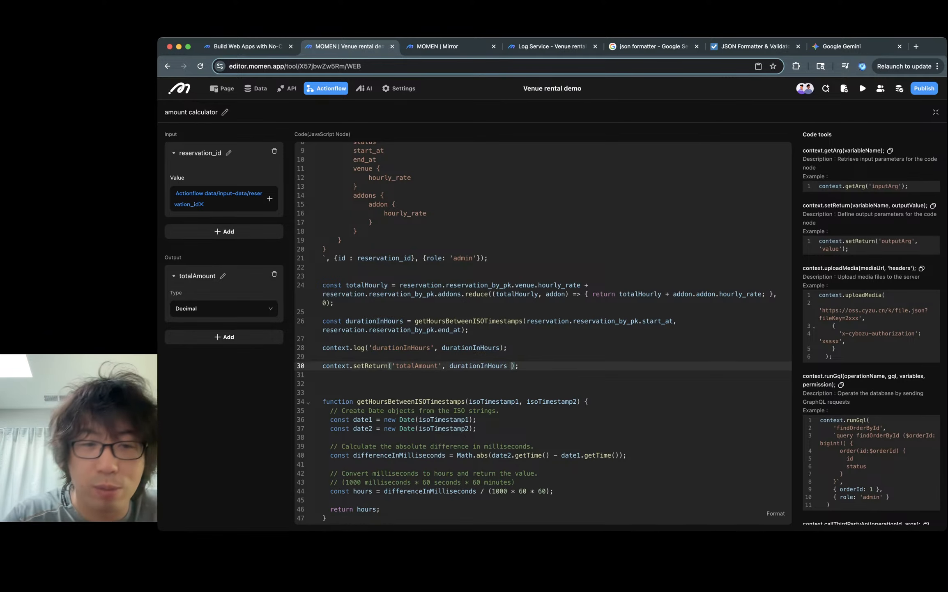
text(talHourly)
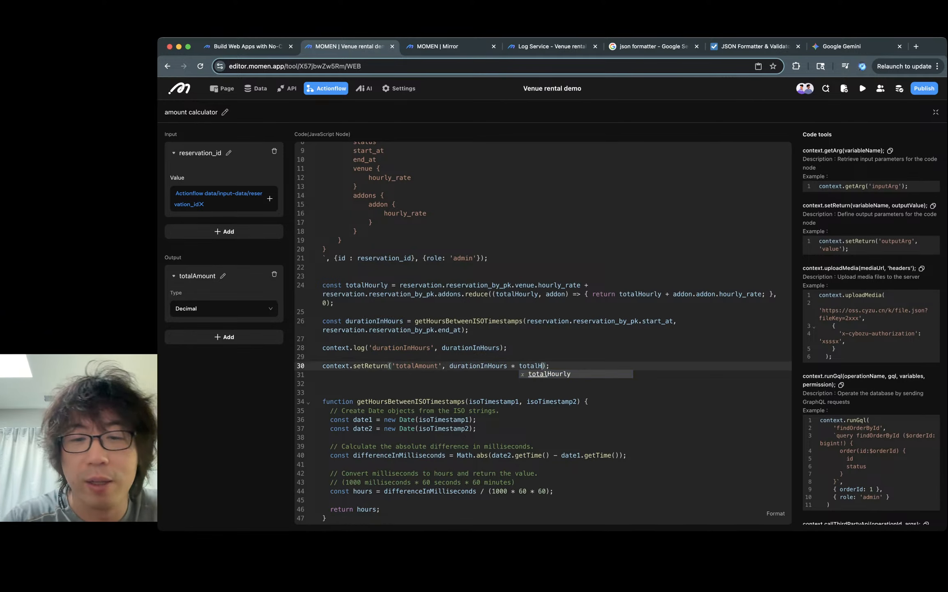
click(499, 410)
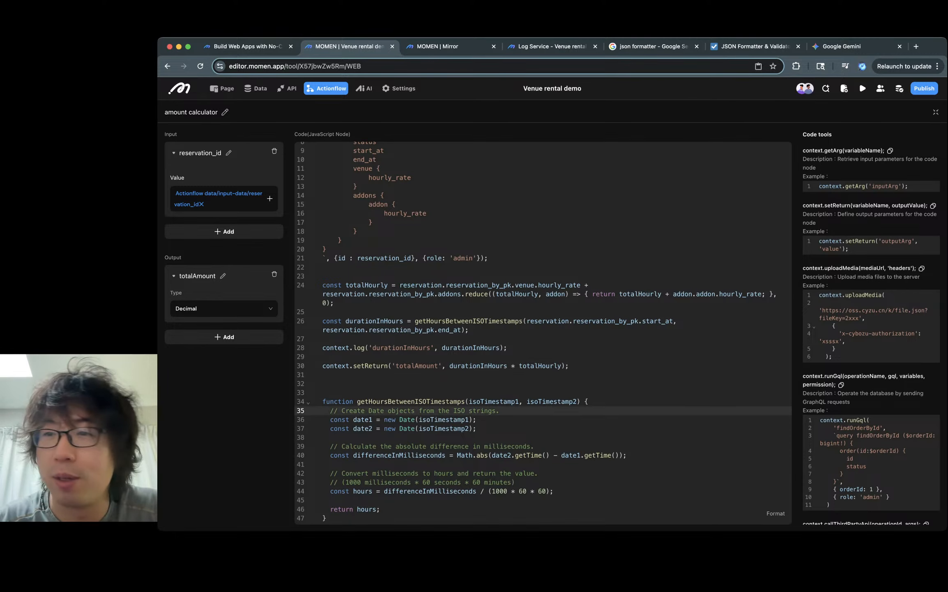
key(super+s)
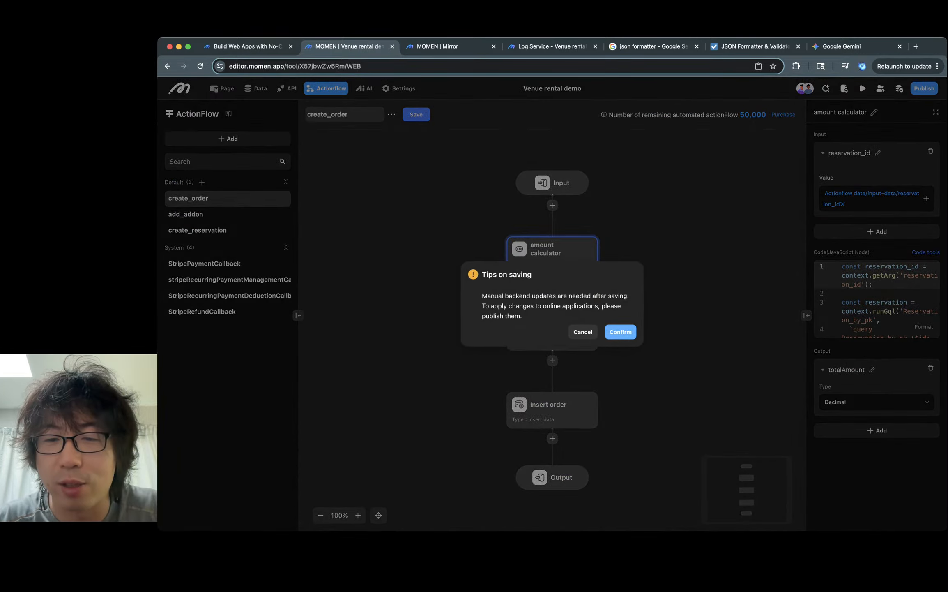
click(620, 332)
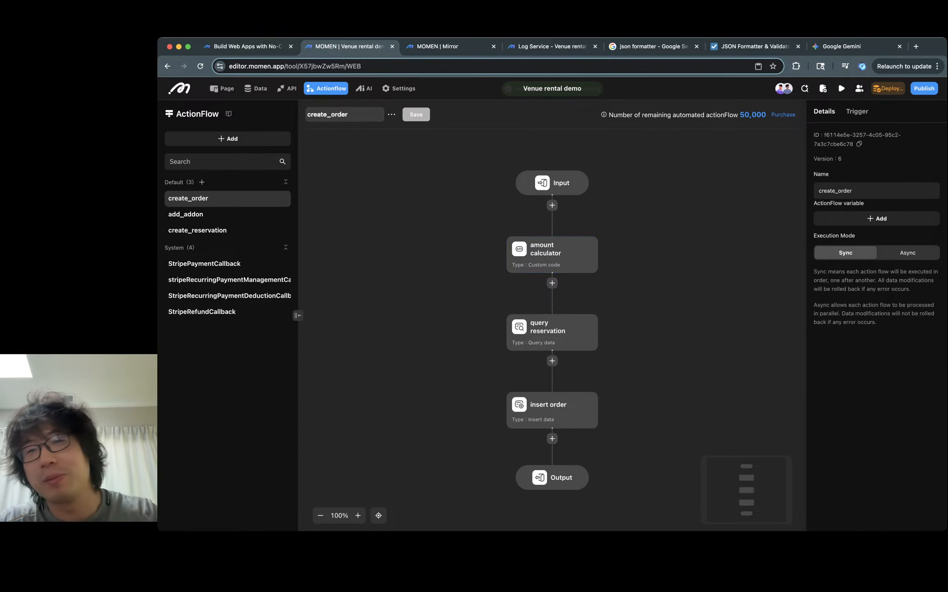
- Deploy the backend and check the Pay checkout amount in the preview
click(887, 88)
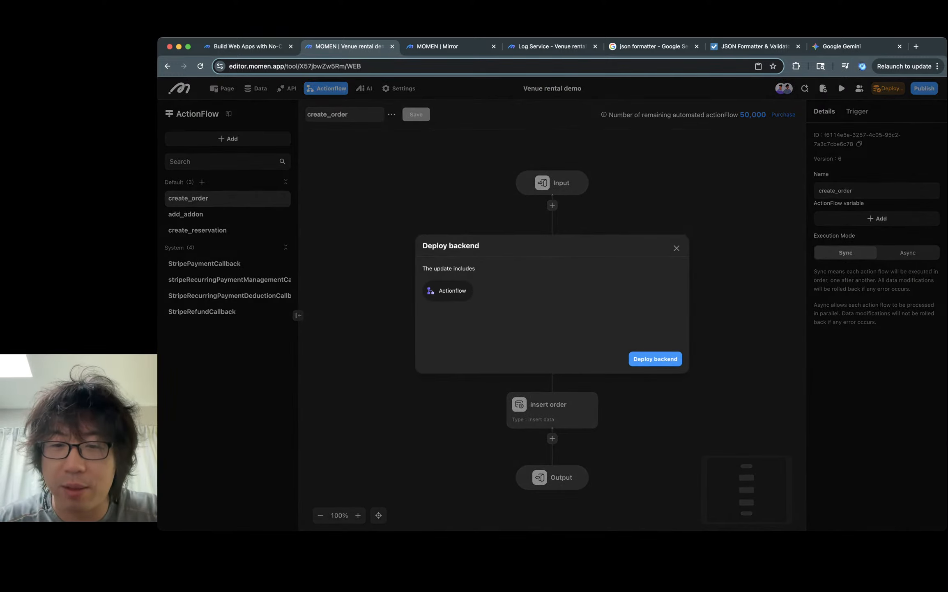
click(656, 360)
key(super+3)
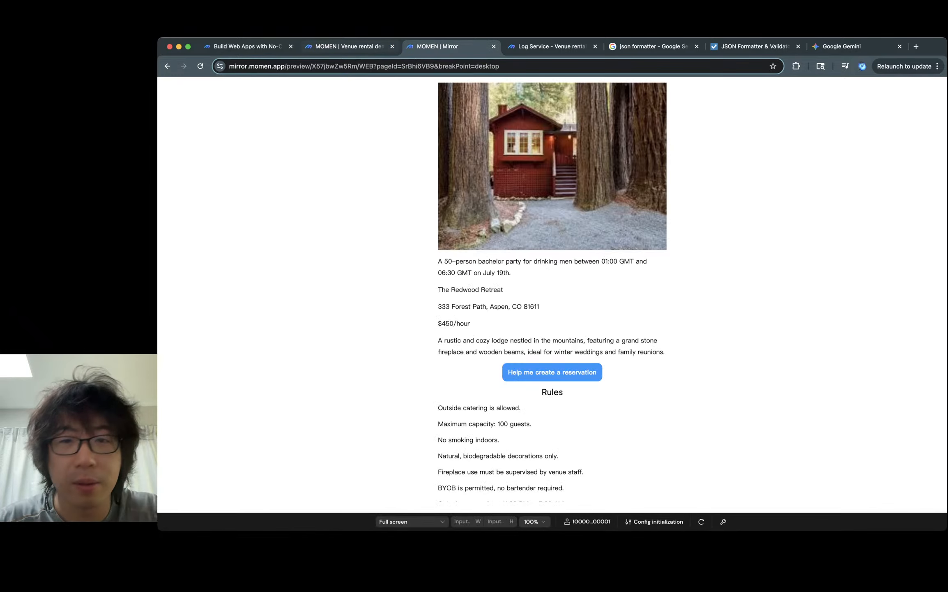
key(super+2)
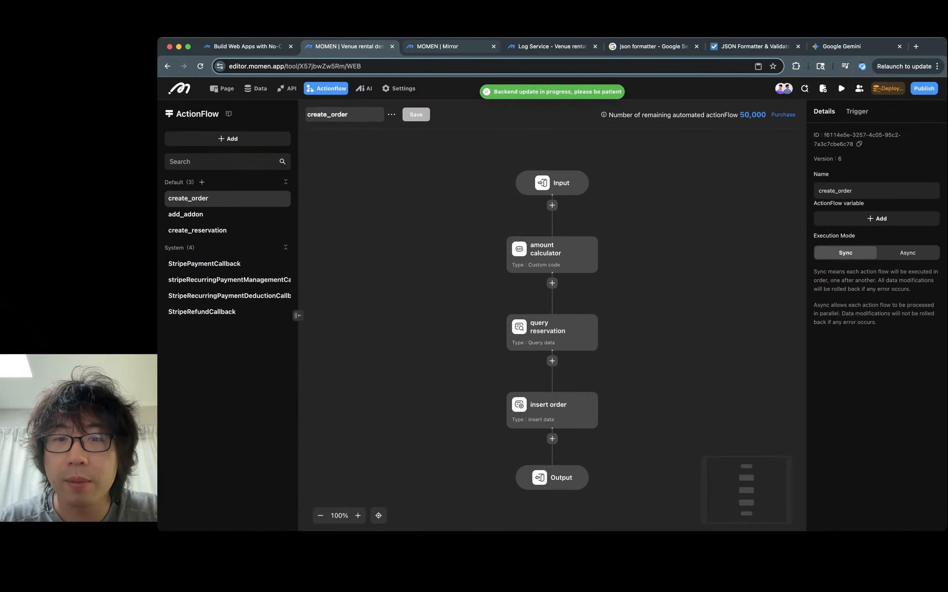
key(super+3)
key(super+2)
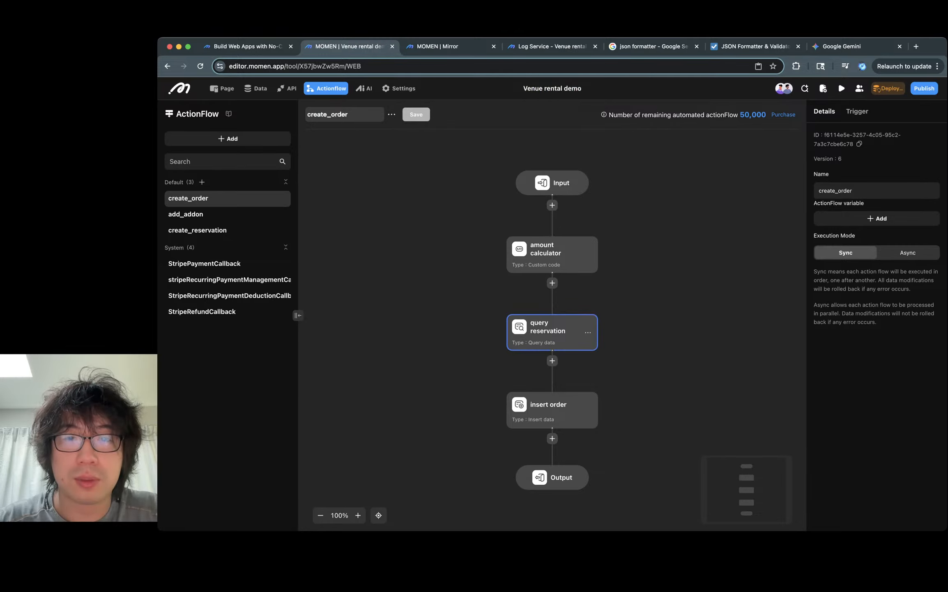
key(super+3)
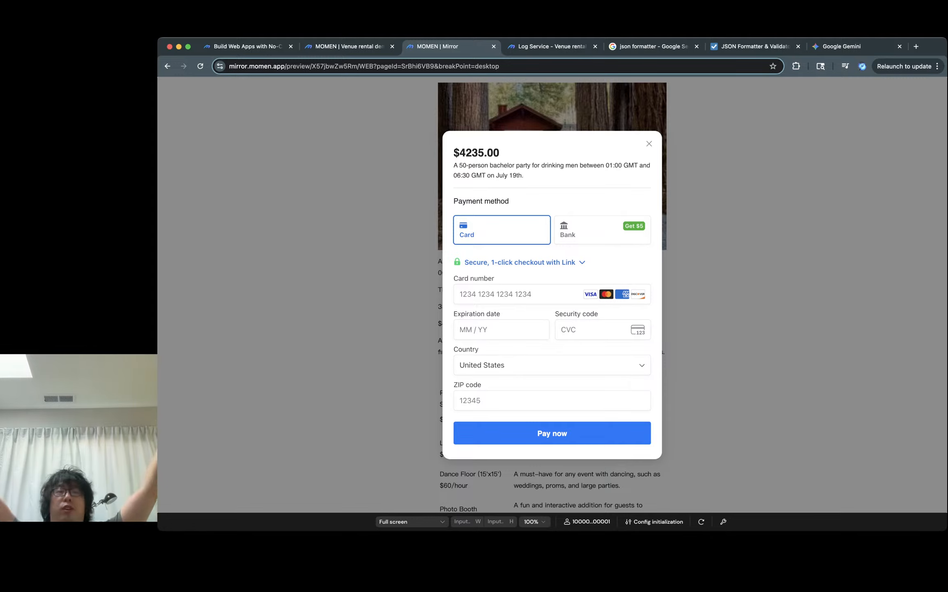
double_click(479, 153)
key(super+c)
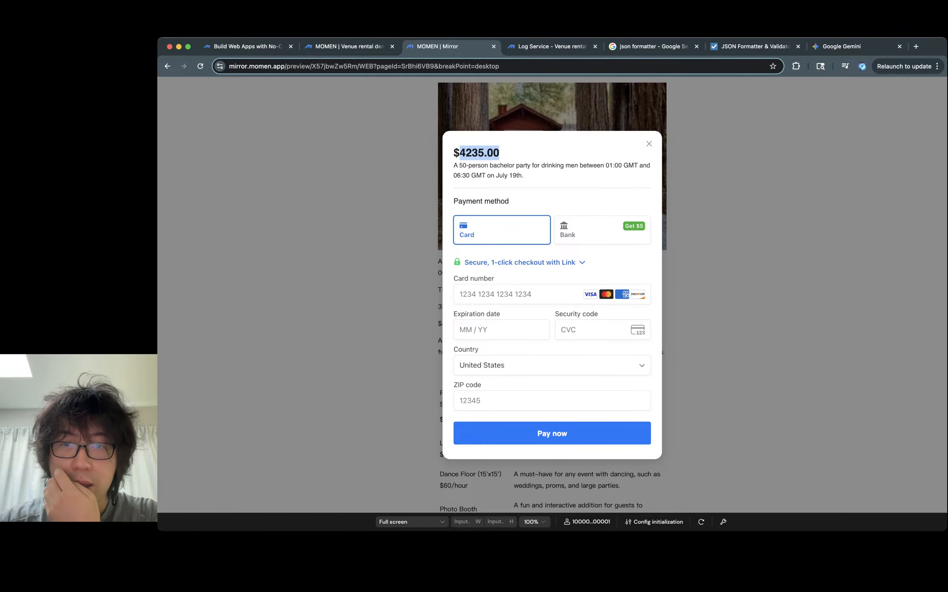
click(649, 144)
scroll(553, 287, down, 5)
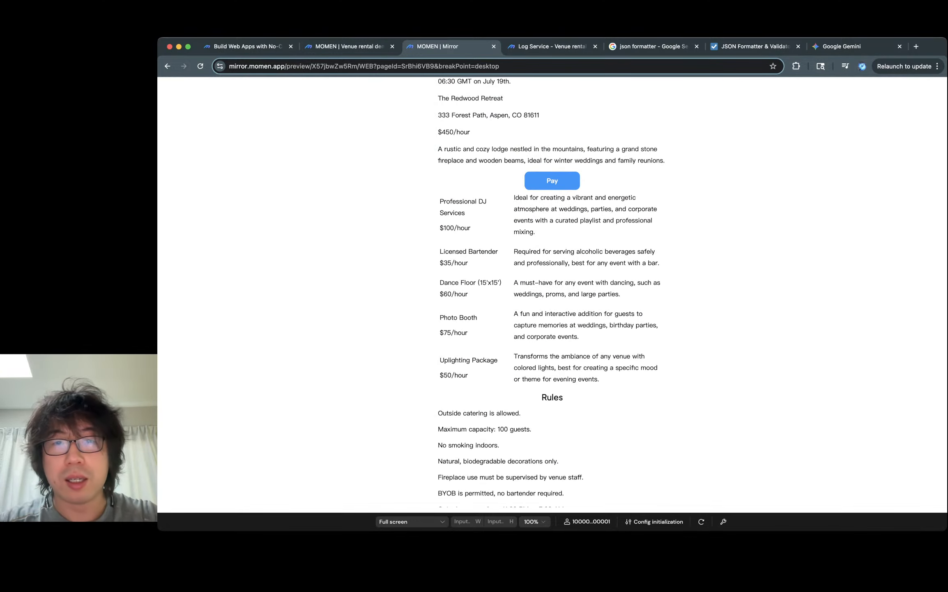
key(super+l)
key(super+v)
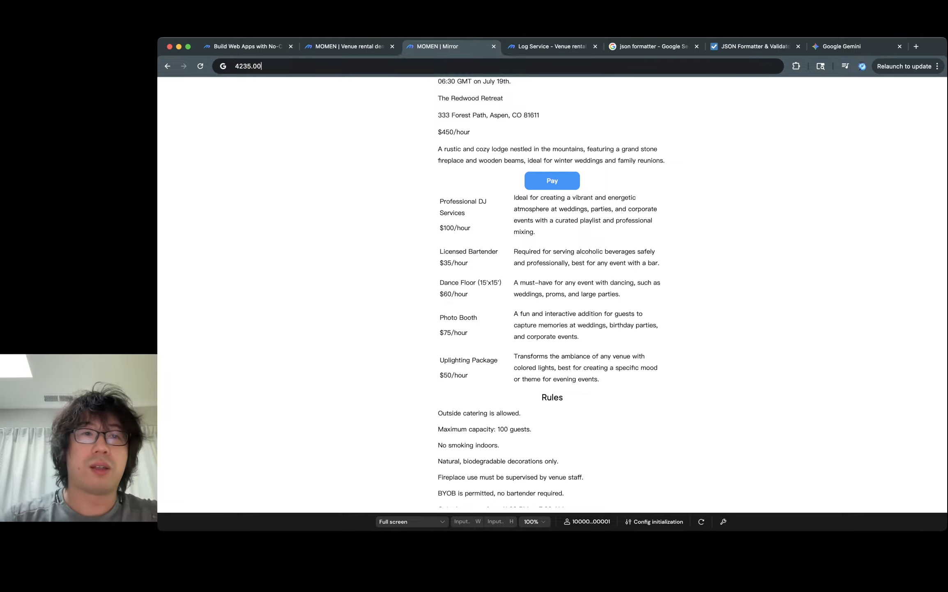
text(/5)
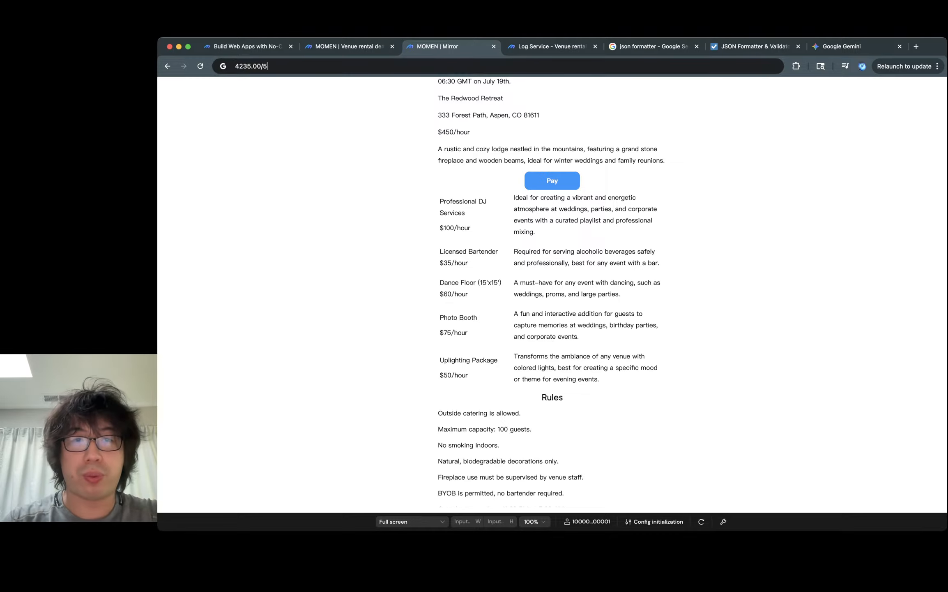
text(.5)
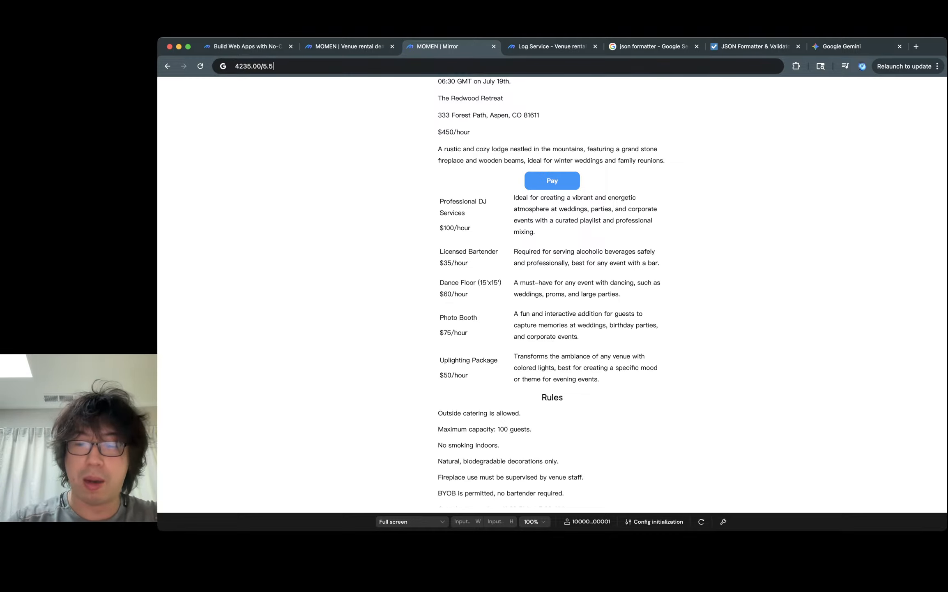
text(-450-)
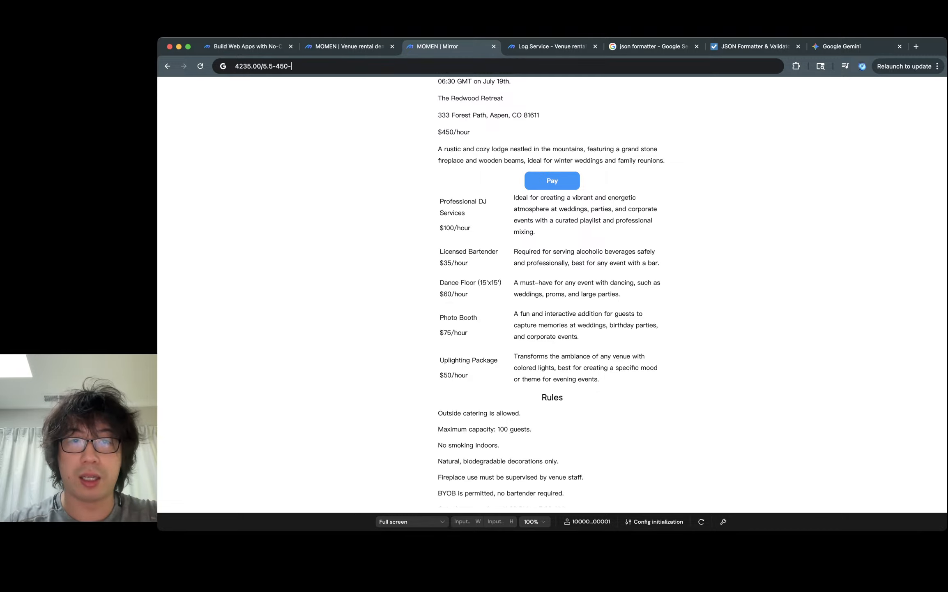
text(100-)
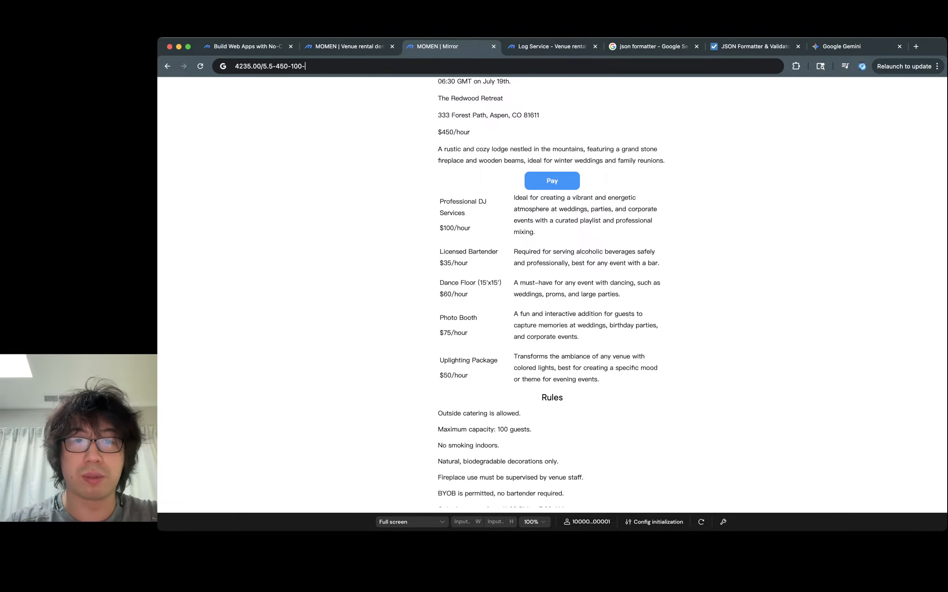
text(35-)
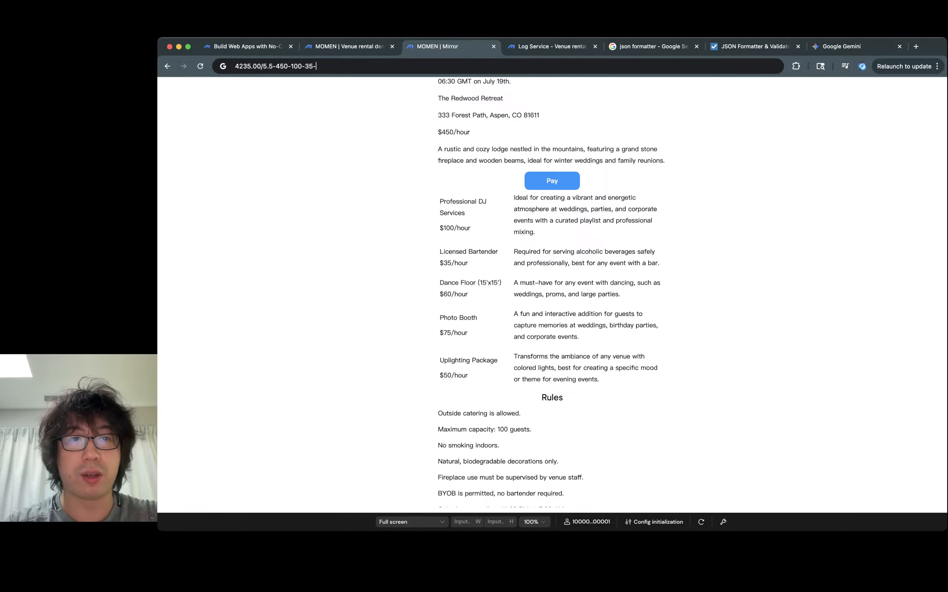
text(60-)
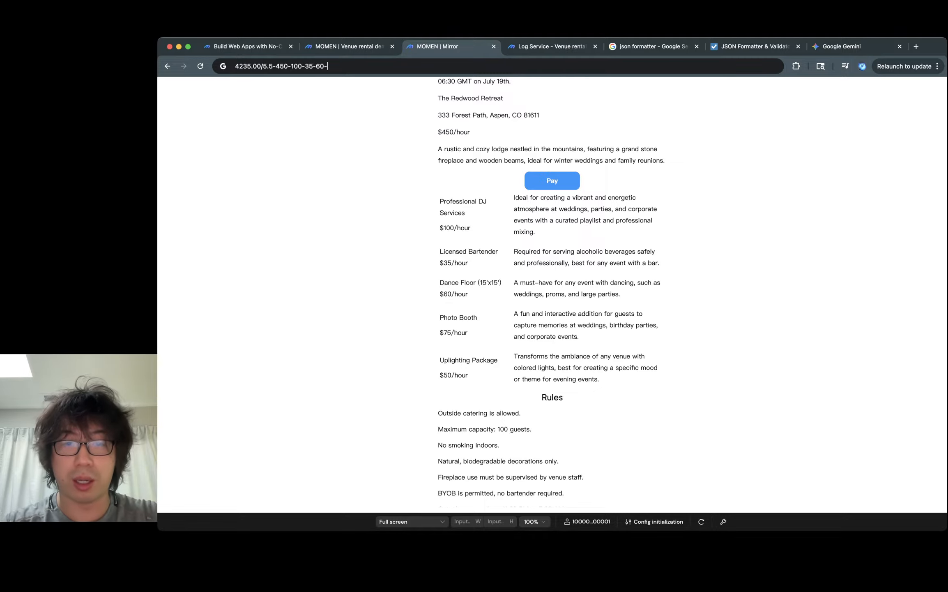
text(75-)
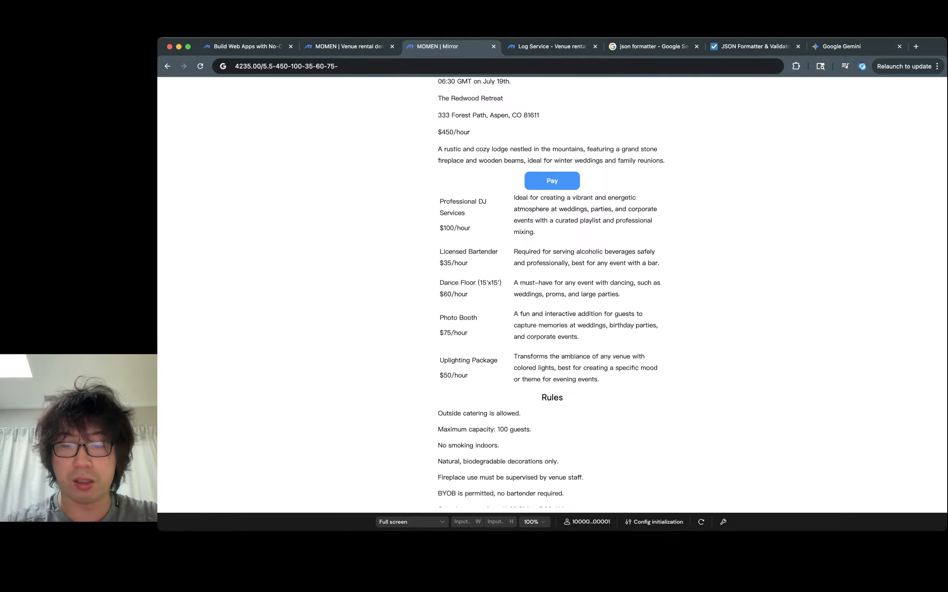
text(50)
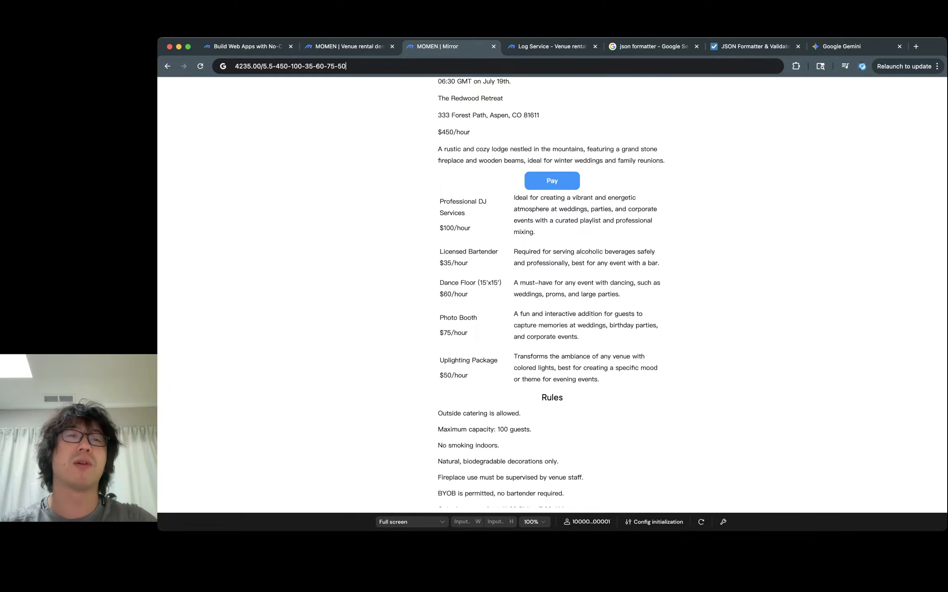
key(Return)
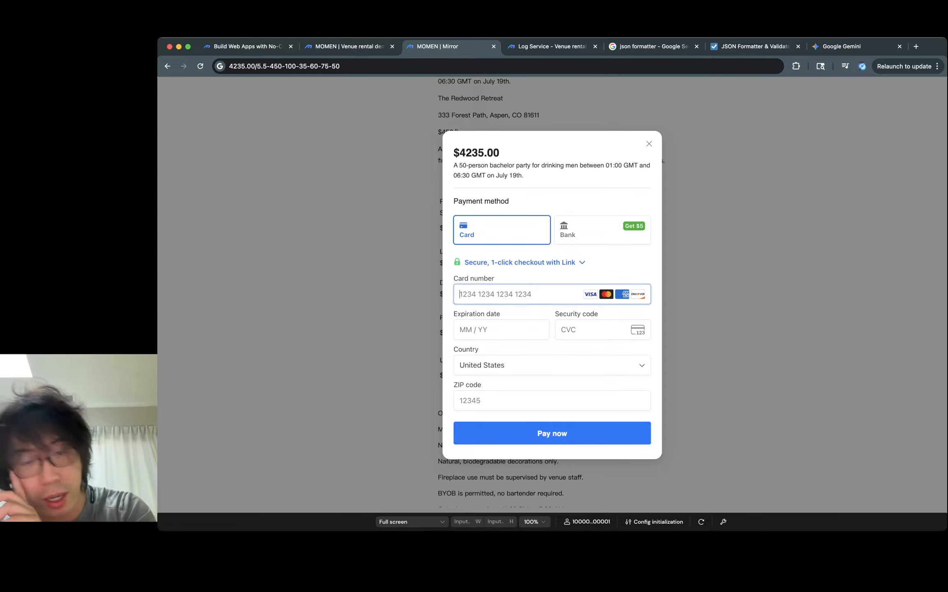
text(4)
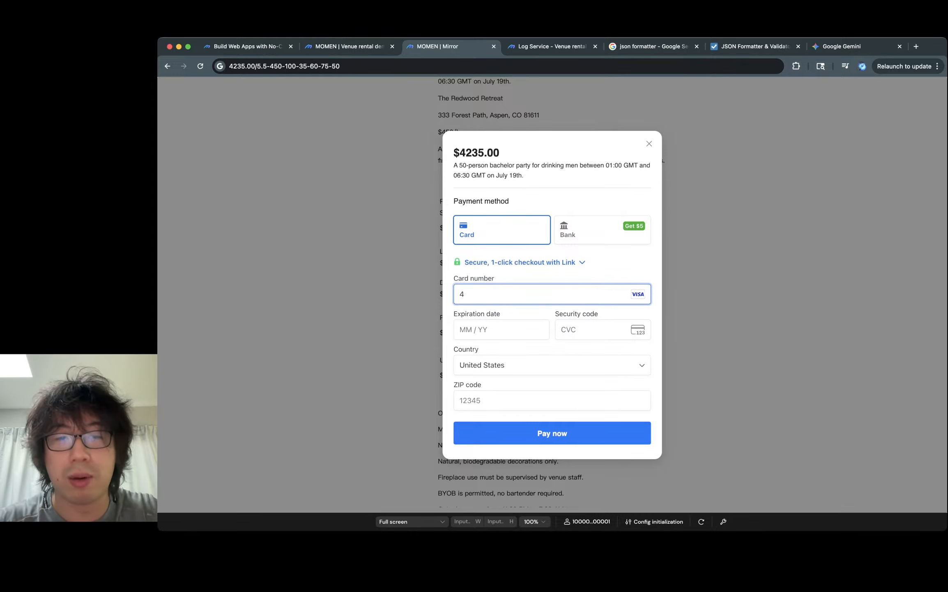
key(BackSpace)
click(649, 144)
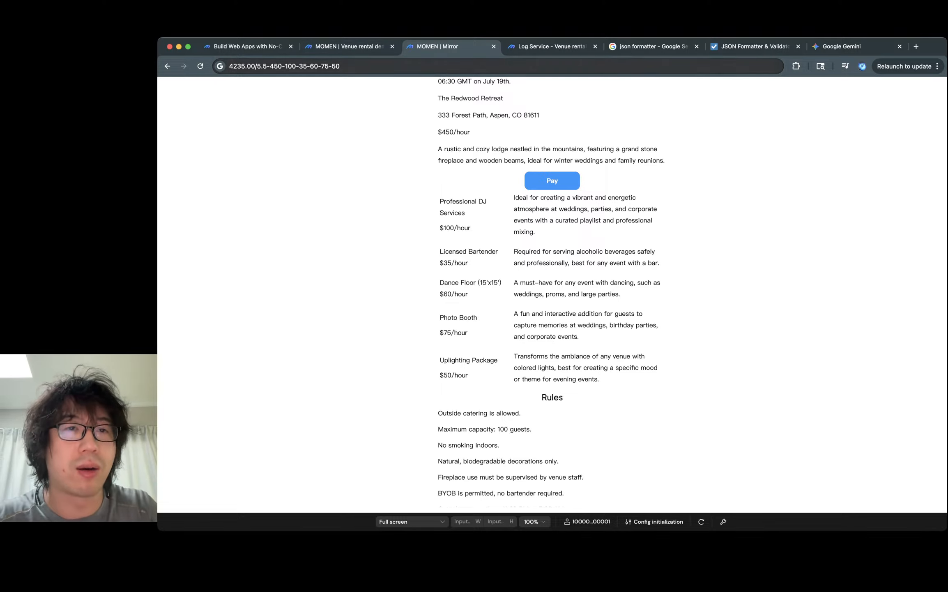
- Open the StripePaymentCallback actionflow and review the conditions of its SUCCESSFUL branch
key(ctrl+shift+Tab)
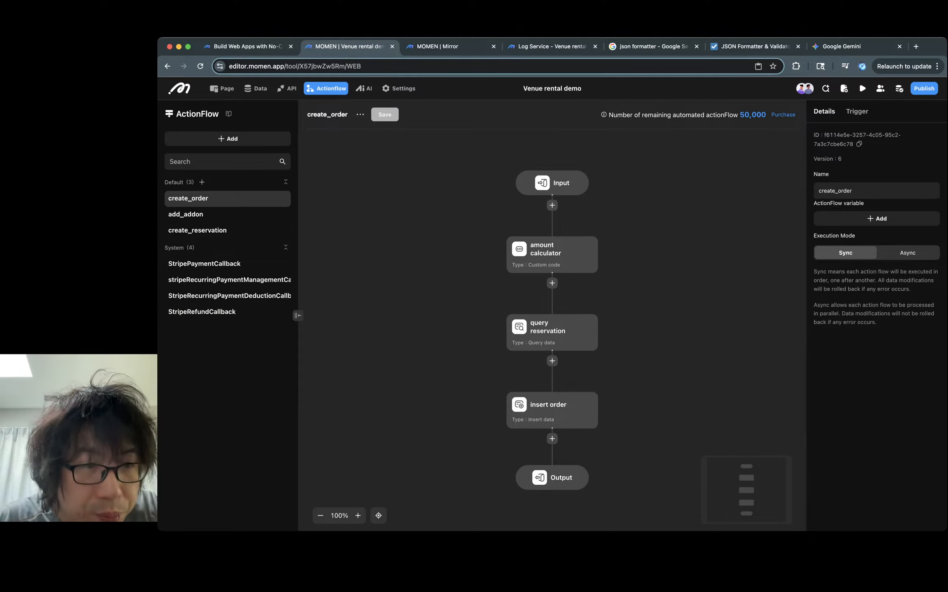
click(205, 263)
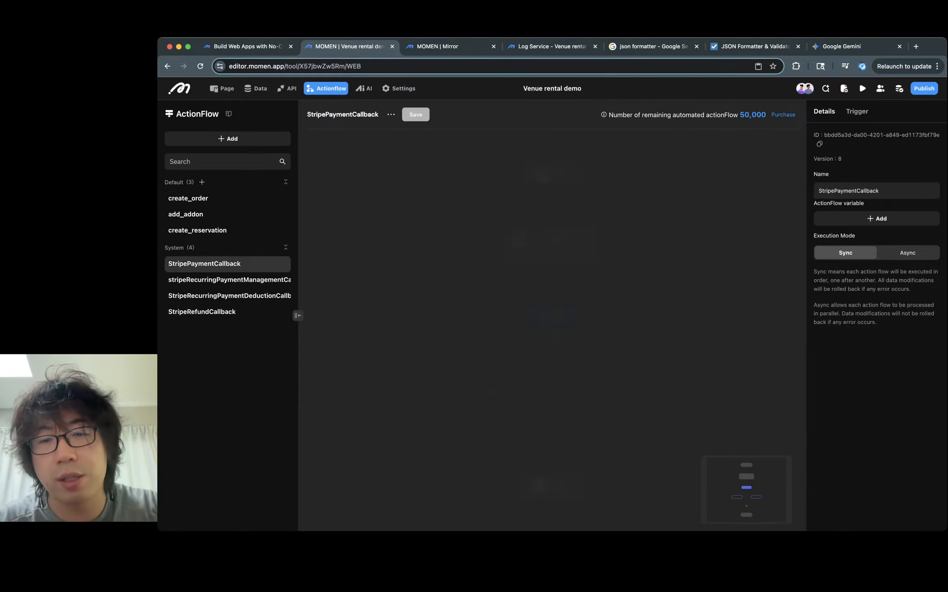
scroll(570, 215, down, 1)
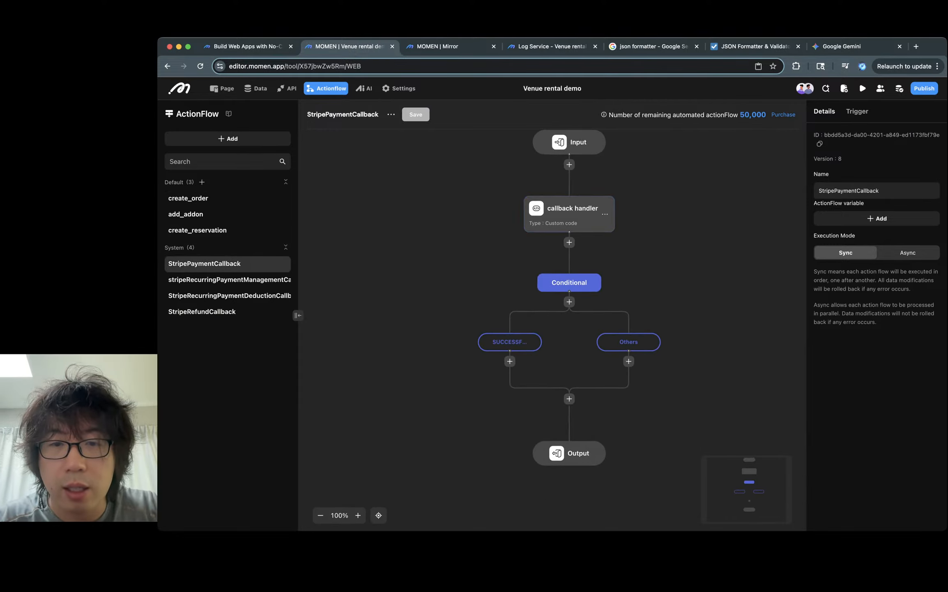
click(510, 342)
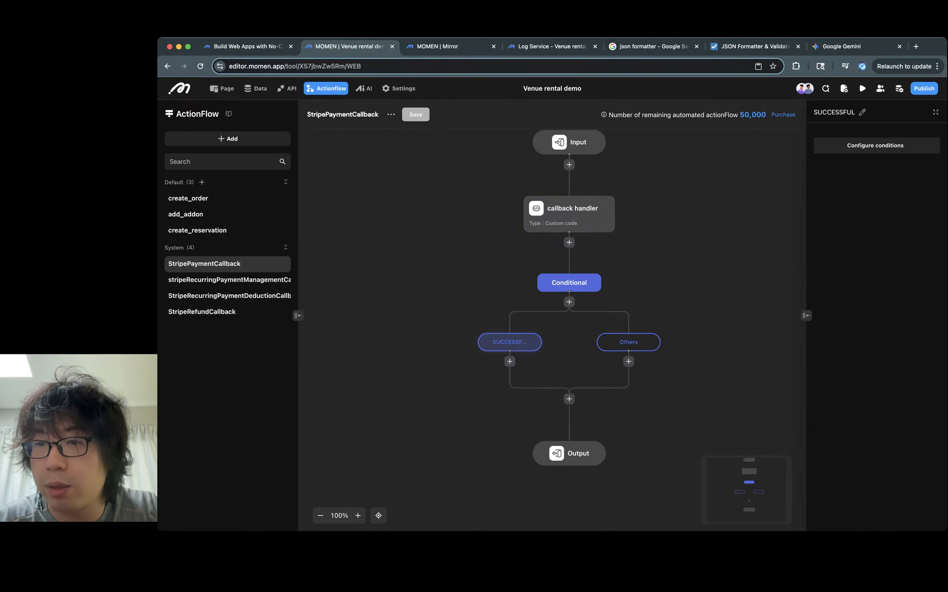
click(867, 145)
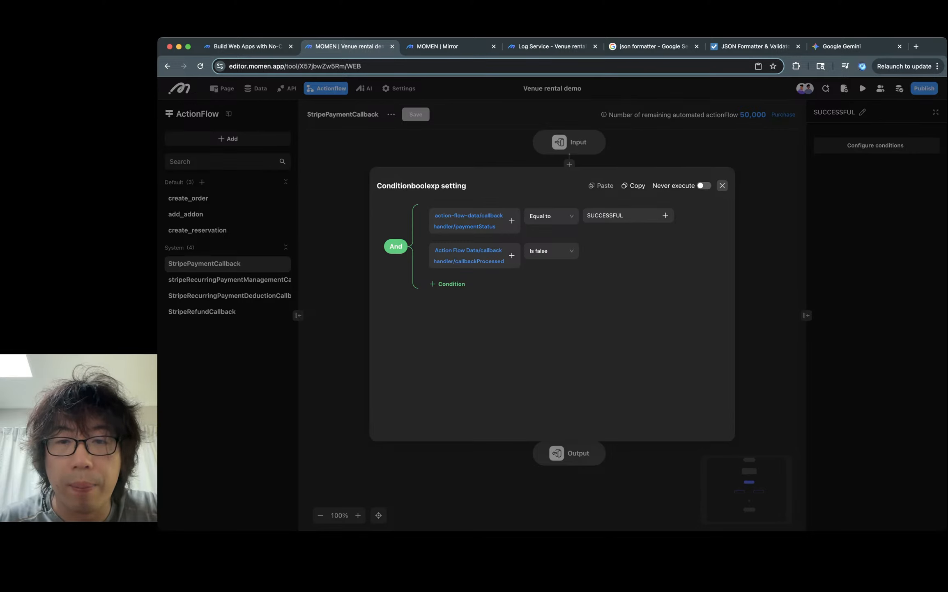
click(722, 185)
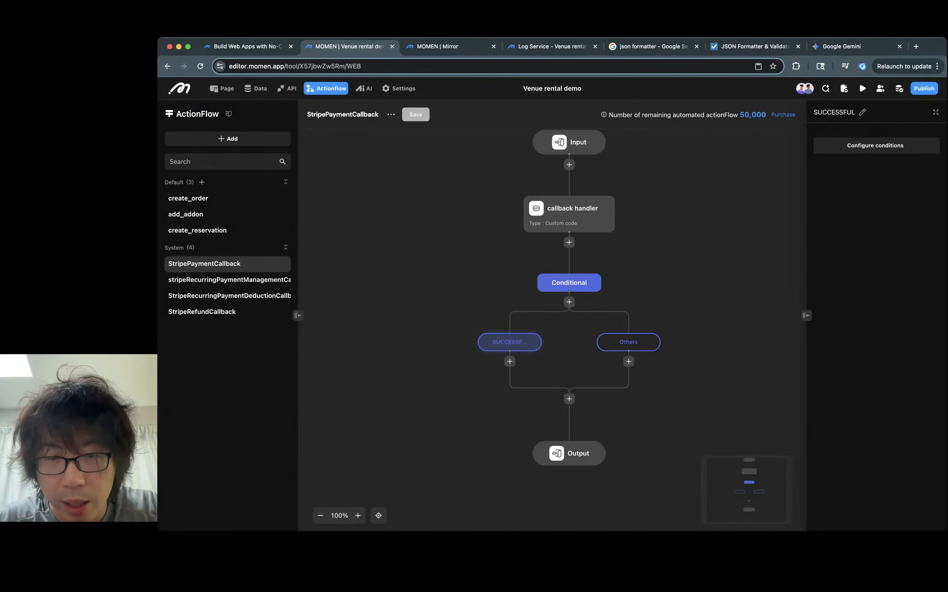
- Add an Update data node under the SUCCESSFUL branch on the reservation table, setting its status to CONFIRMED
click(510, 361)
mouse_move(546, 395)
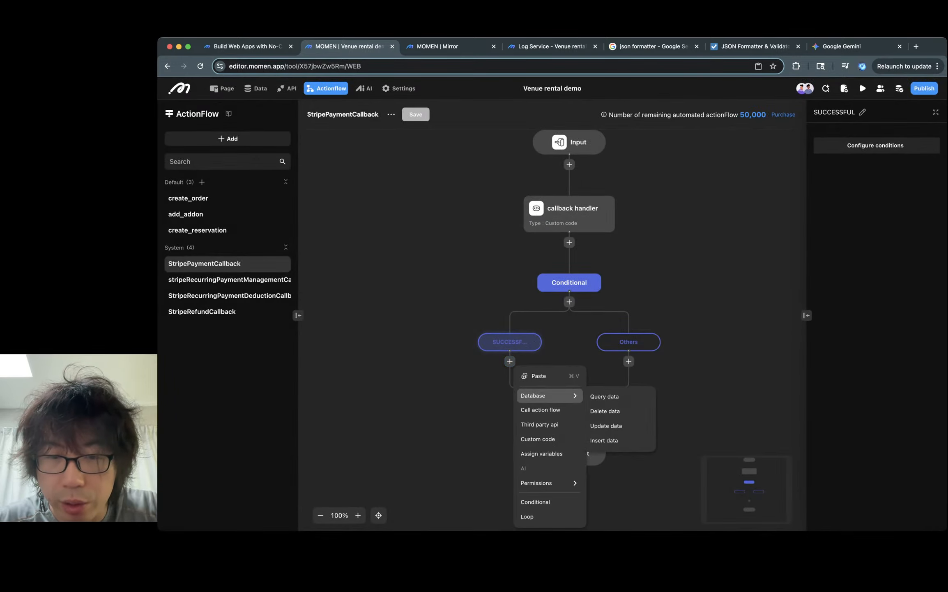
click(606, 425)
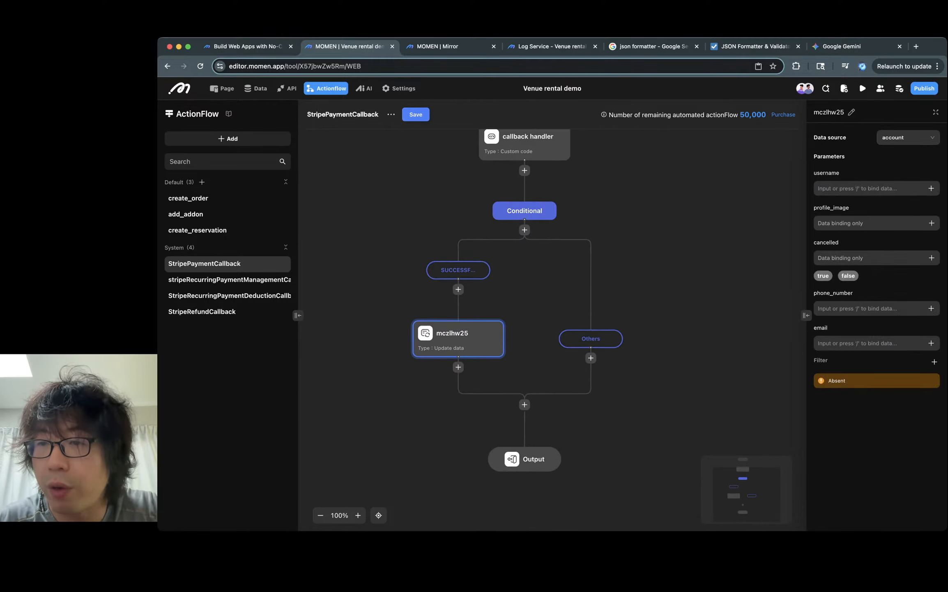
click(907, 137)
click(907, 200)
click(908, 137)
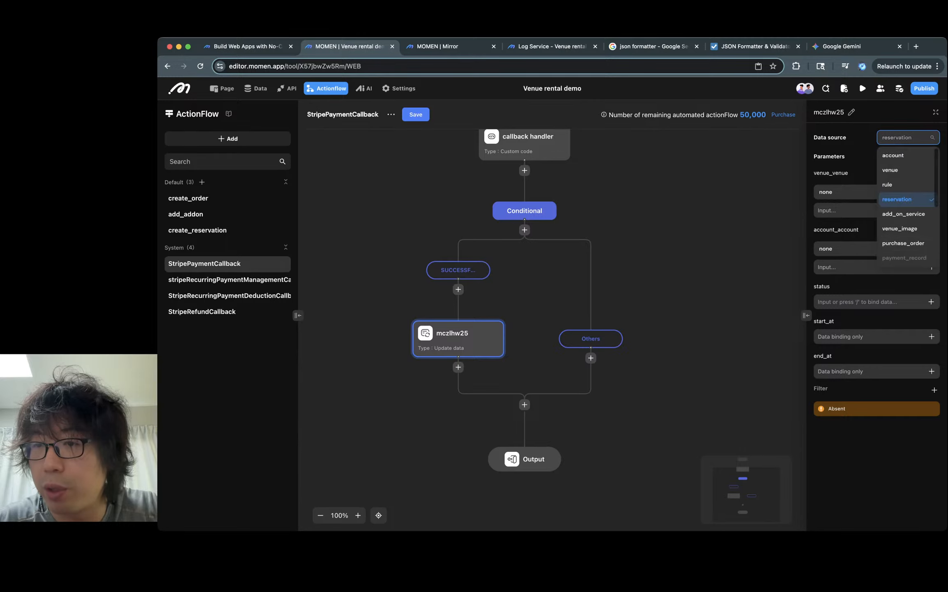
click(903, 243)
click(876, 192)
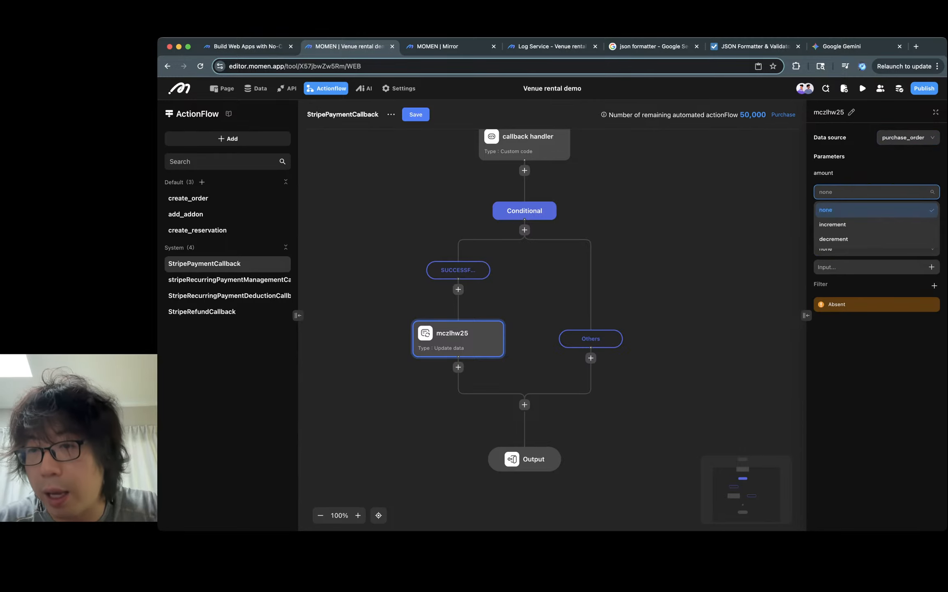
click(875, 345)
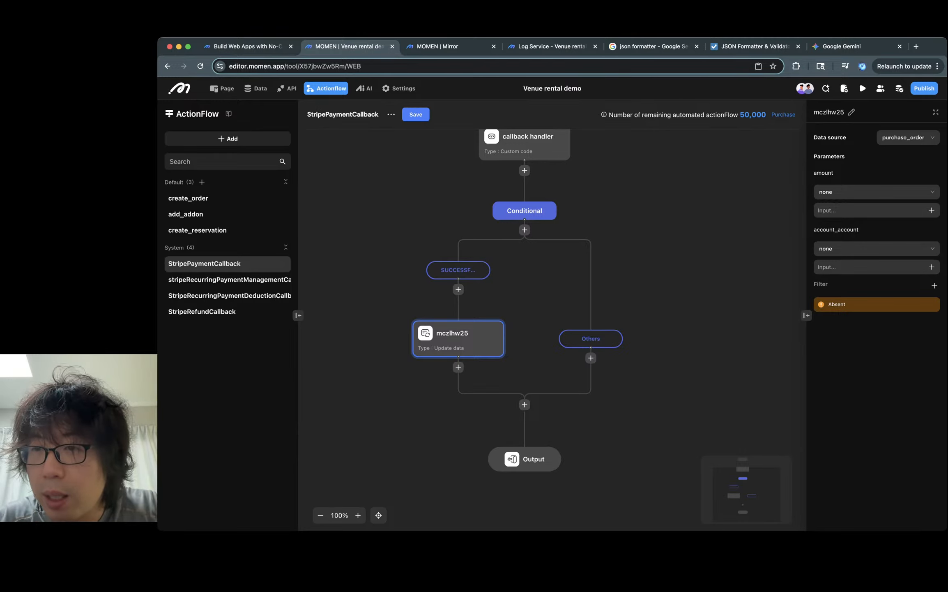
click(908, 137)
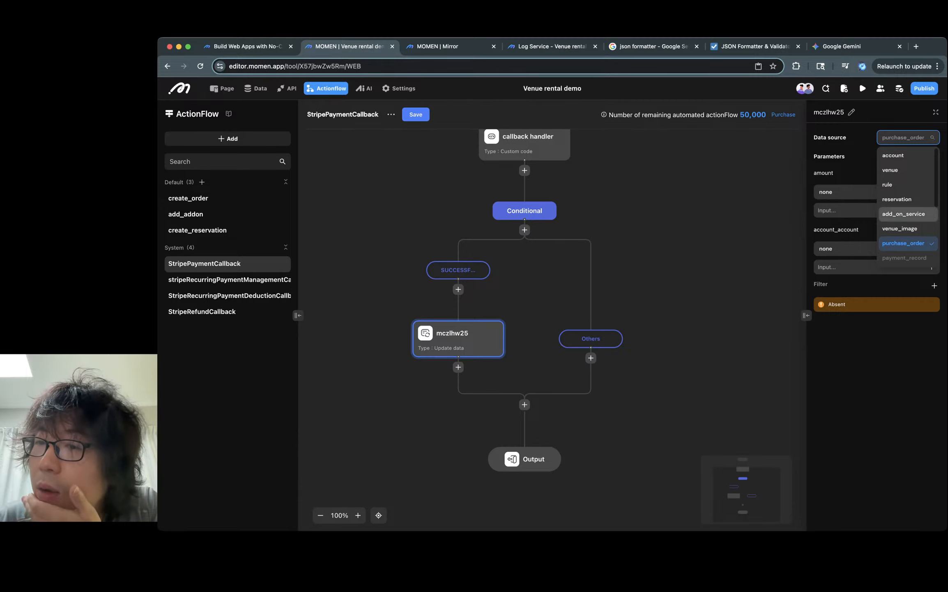
click(896, 199)
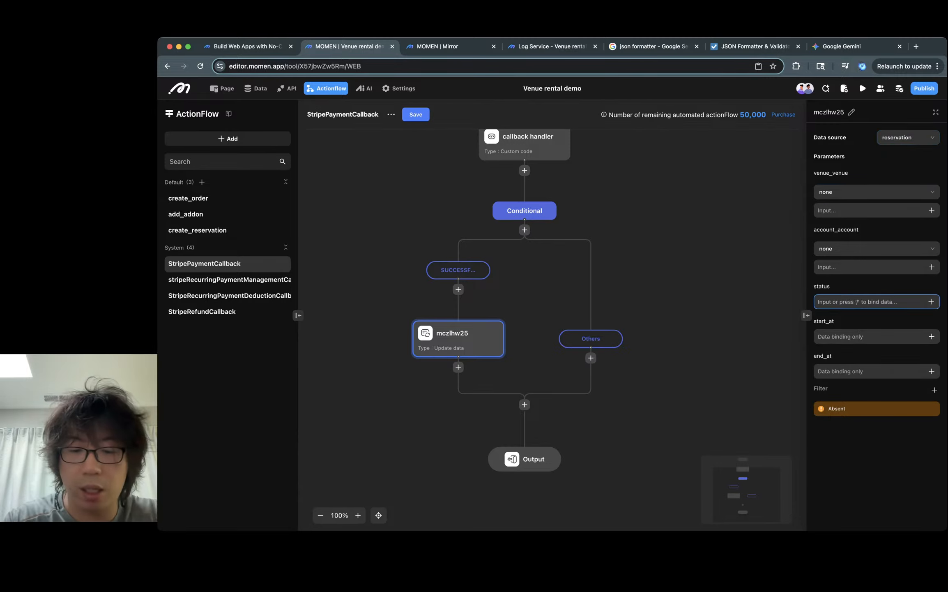
text(CONFIRMED)
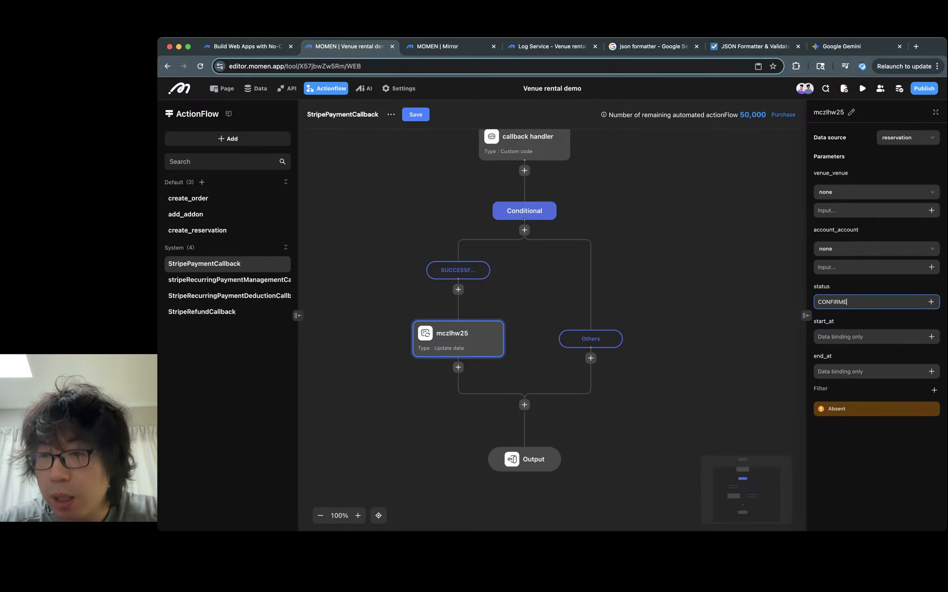
key(Tab)
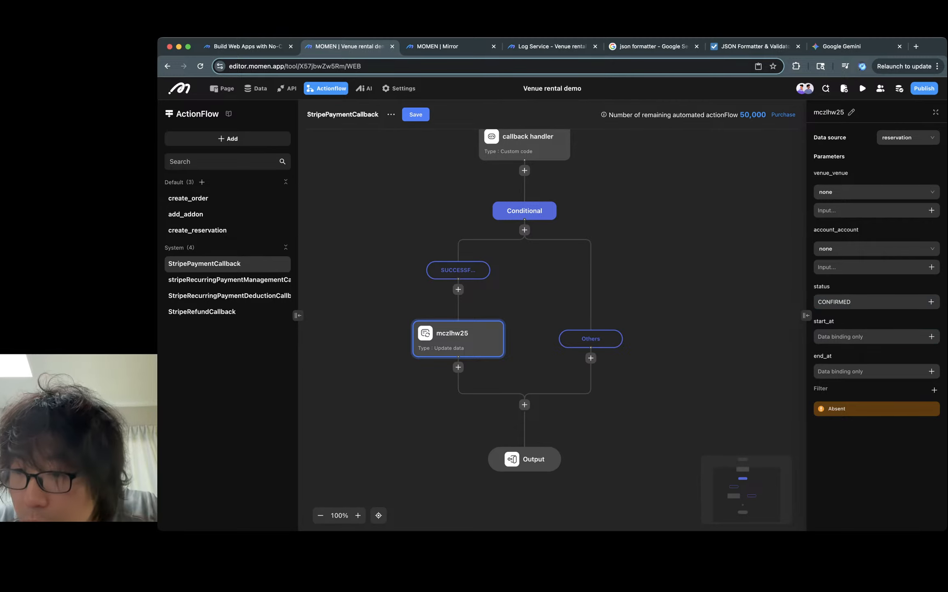
- Browse the reservation fields offered for the update node's filter
click(934, 389)
scroll(912, 342, down, 1)
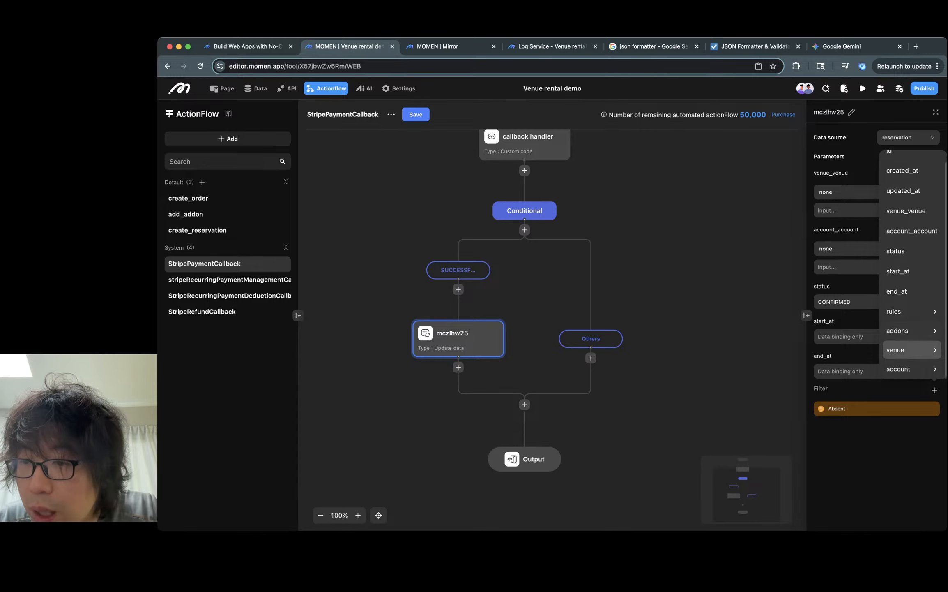
scroll(912, 356, up, 1)
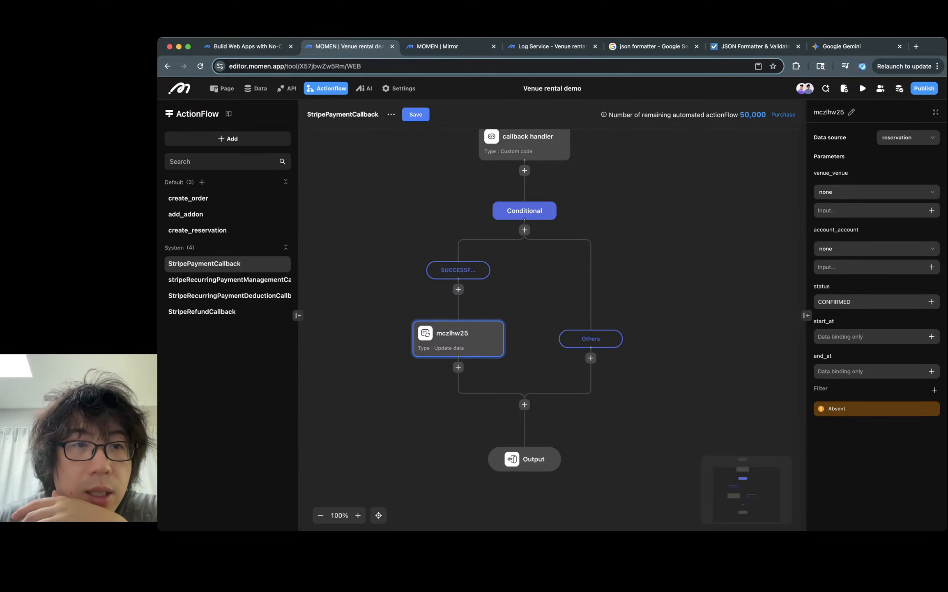
- On the purchase_order data model, start adding a one-to-one relation targeting the reservation table
click(255, 88)
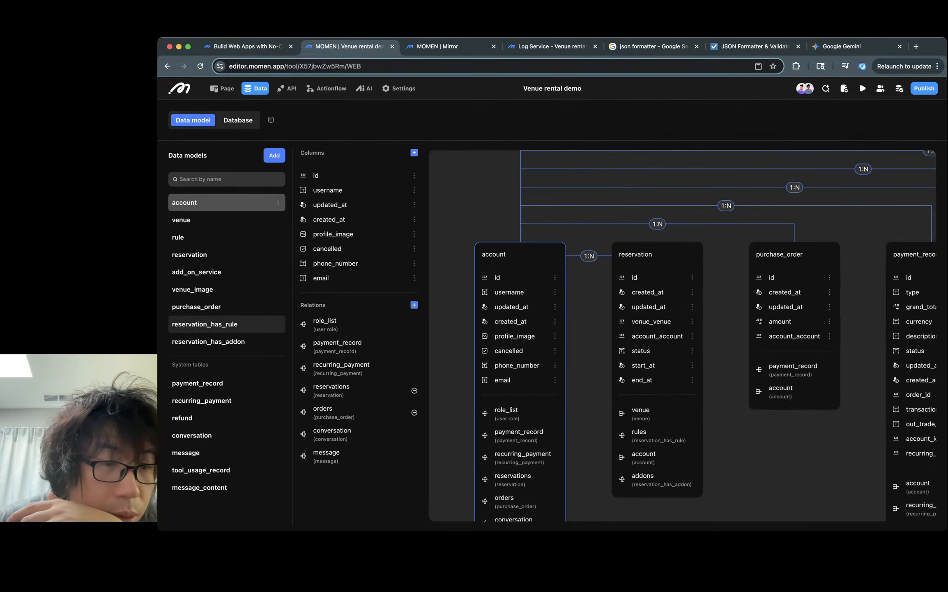
click(226, 307)
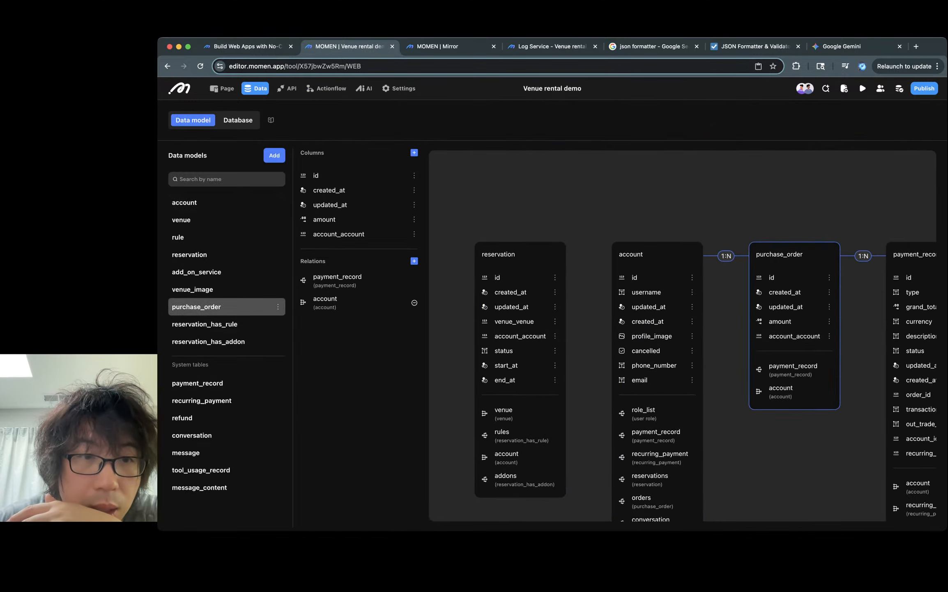
click(414, 261)
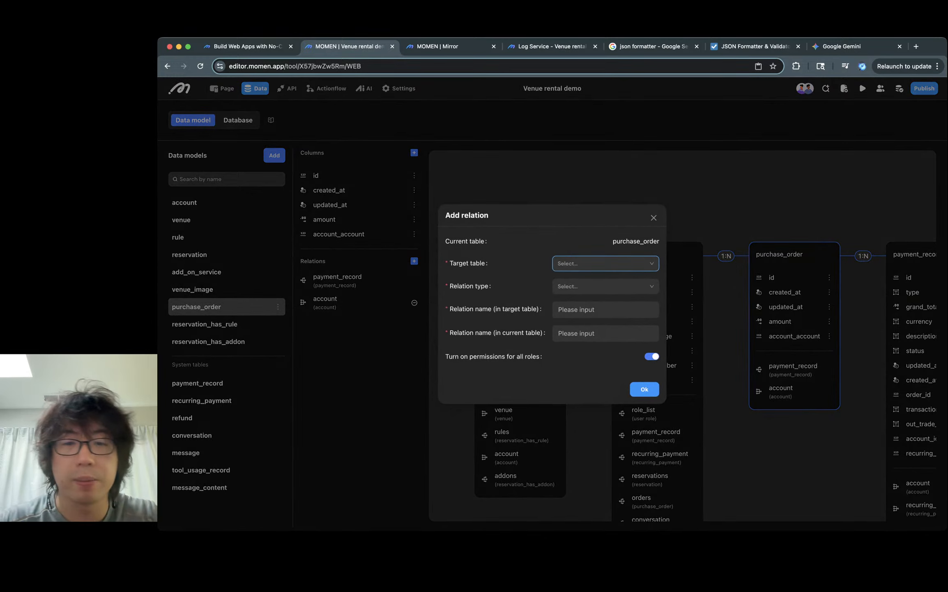
click(605, 263)
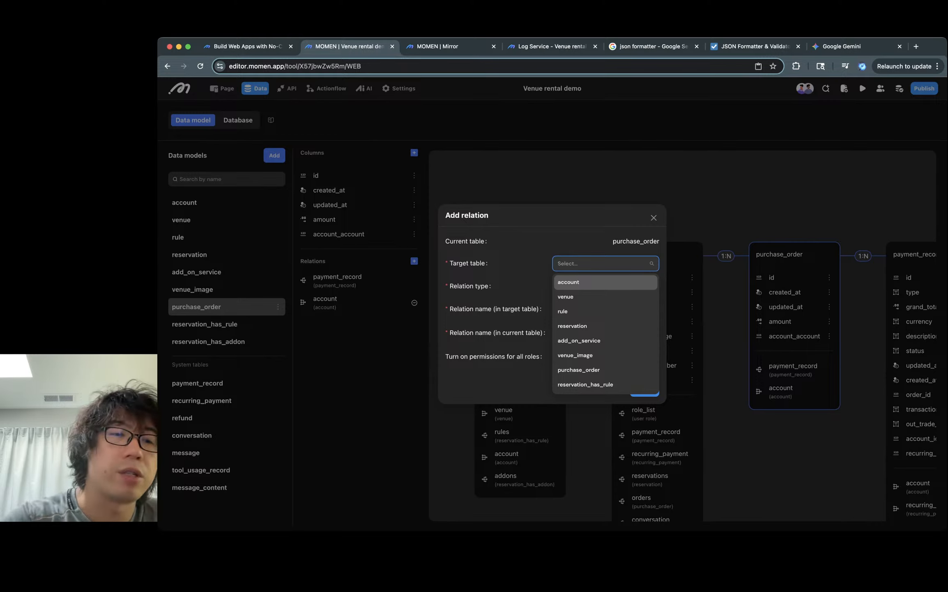
key(Down)
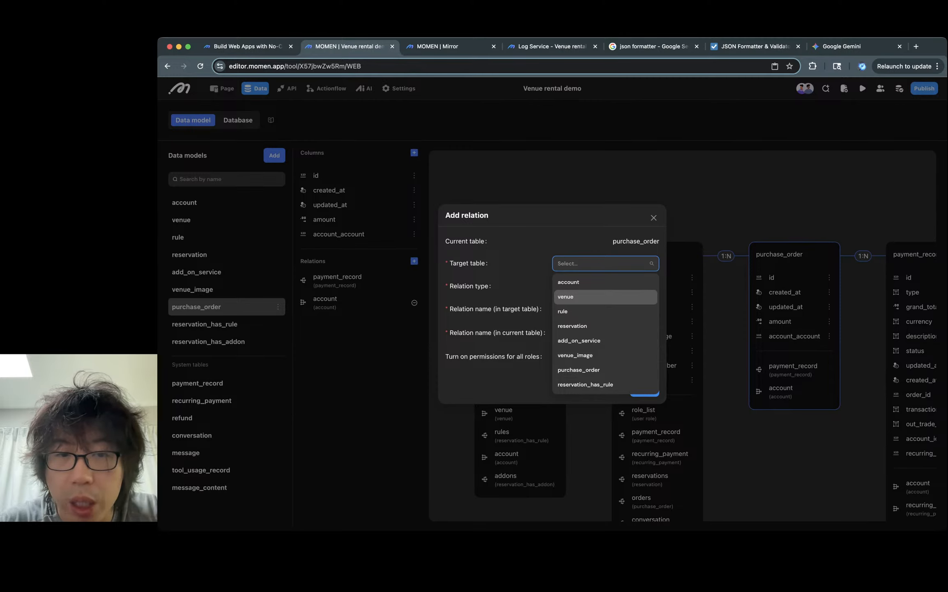
key(Down)
key(Down)
key(Down)
key(Down)
key(Down)
key(Down)
key(Up)
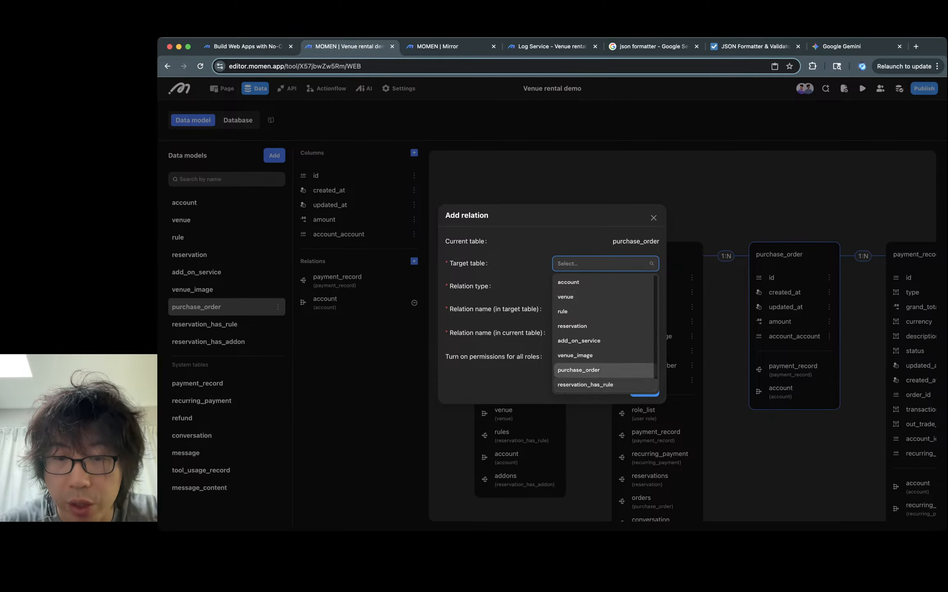
key(Down)
key(Down)
key(Up)
key(Up)
key(Up)
key(Up)
key(Up)
key(Return)
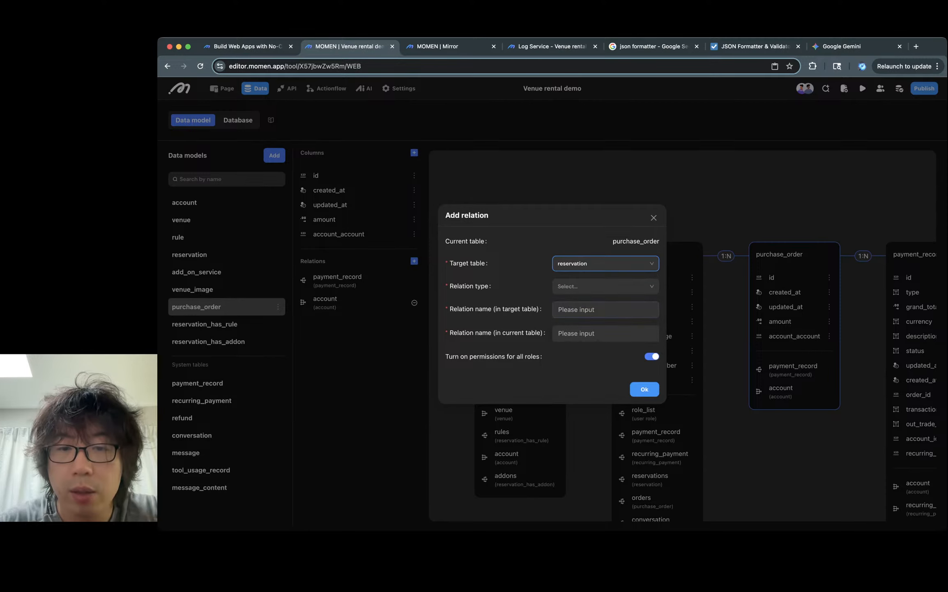
key(Tab)
key(Down)
key(Return)
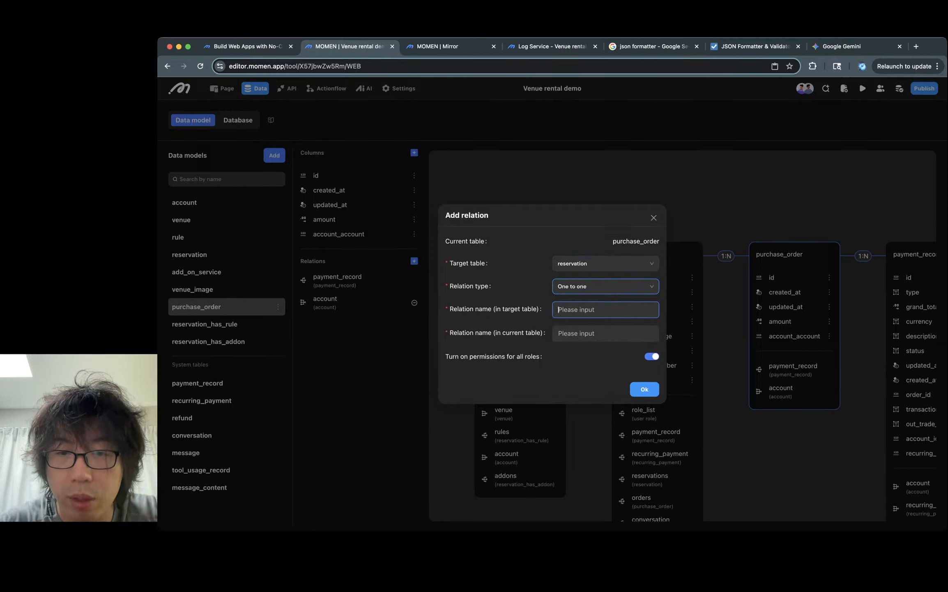
- Name the relation purchase_order on the reservation side and reservation on the purchase_order side, and confirm it
key(Tab)
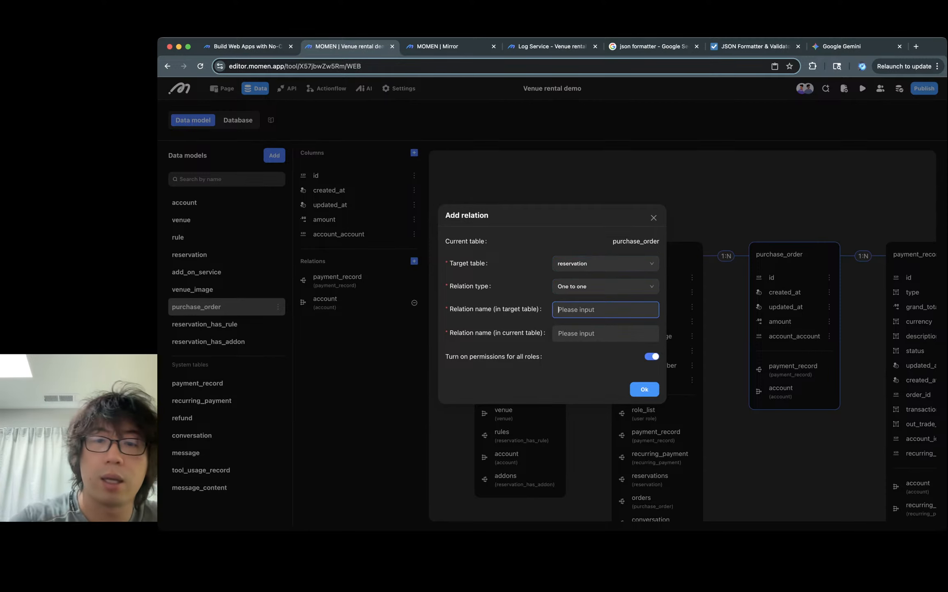
text(purchas)
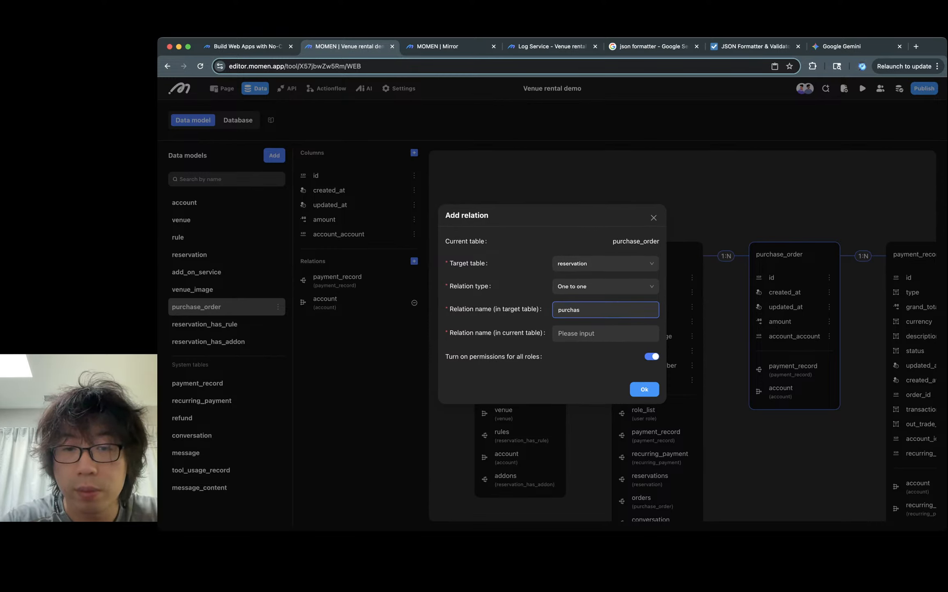
text(er_order)
key(Tab)
text(re)
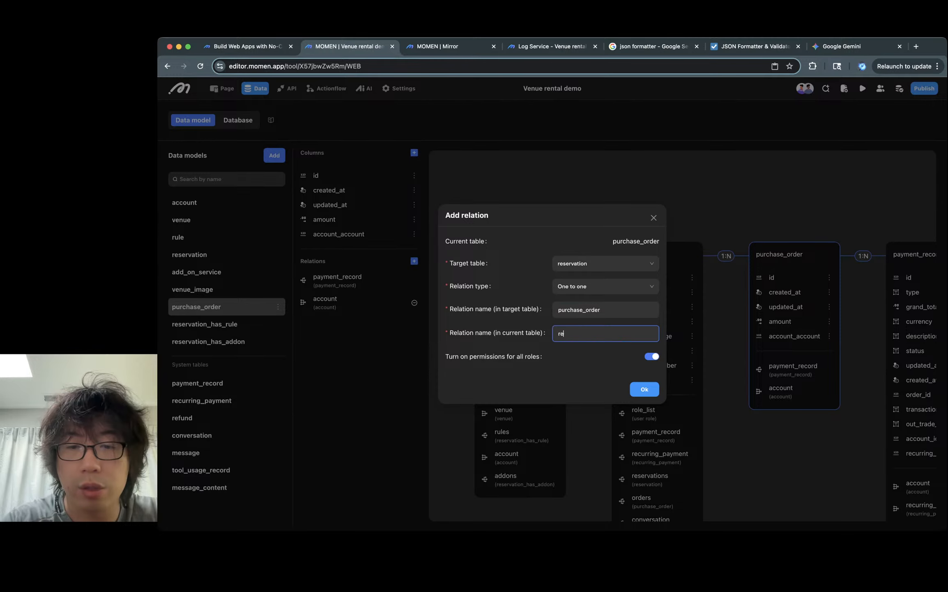
text(serveation)
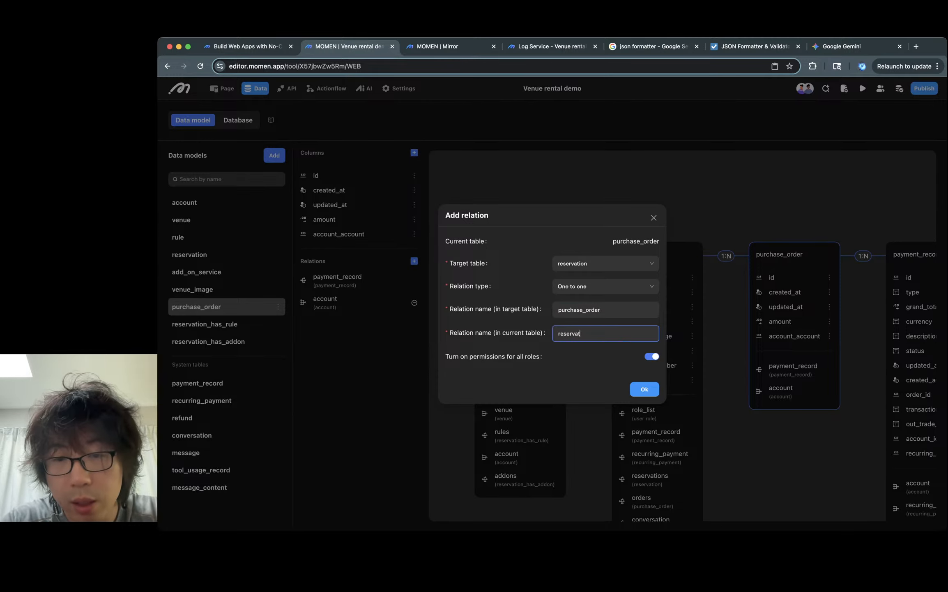
key(Tab)
click(644, 389)
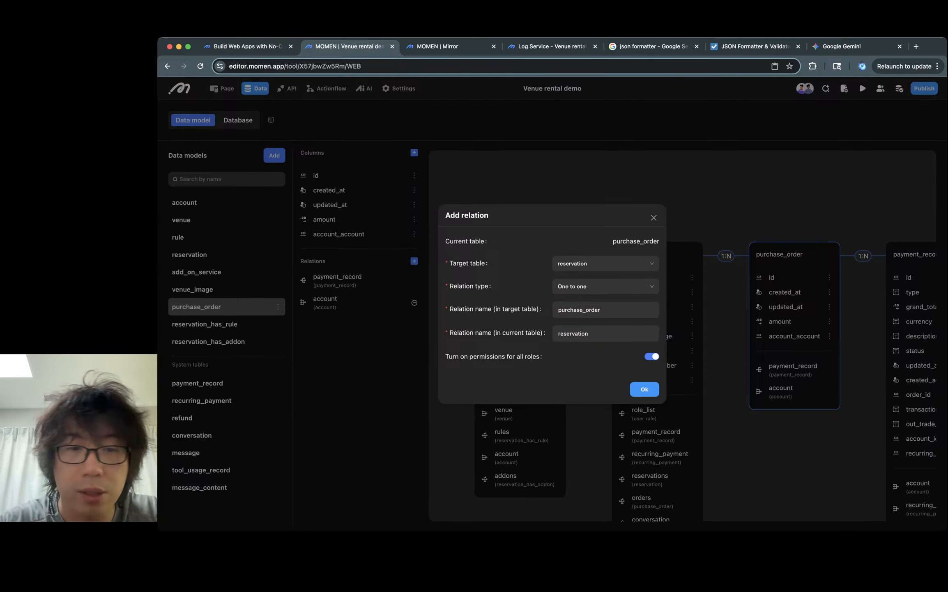
- Deploy the backend with the data model and permission updates
click(888, 88)
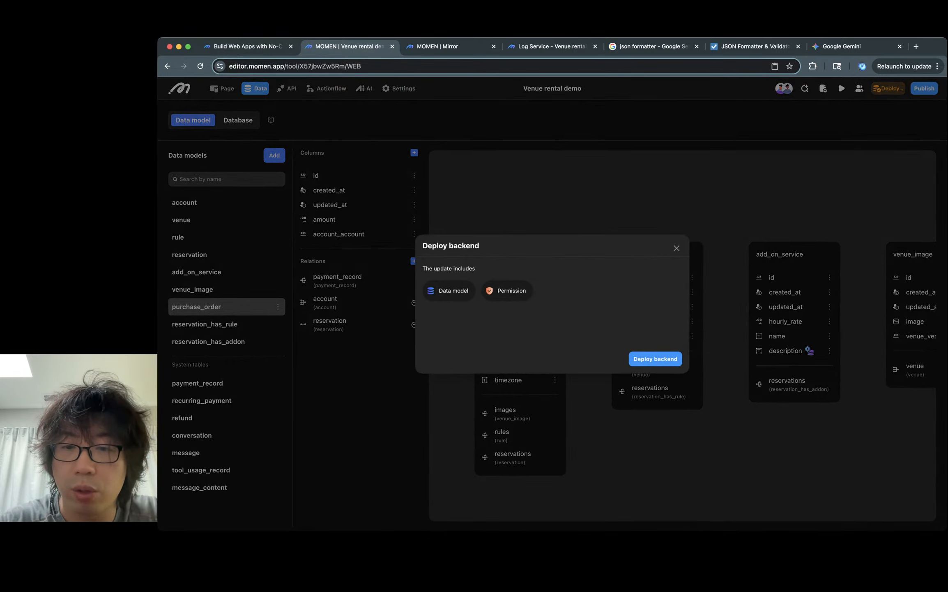
click(655, 358)
- Open the create_order actionflow and review its query reservation and insert order nodes
click(326, 88)
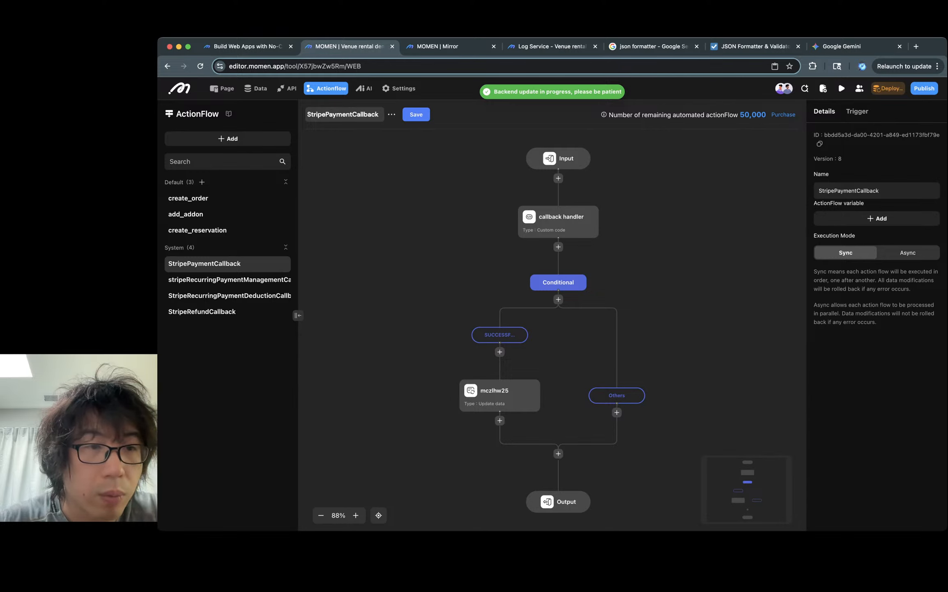
click(188, 198)
click(552, 410)
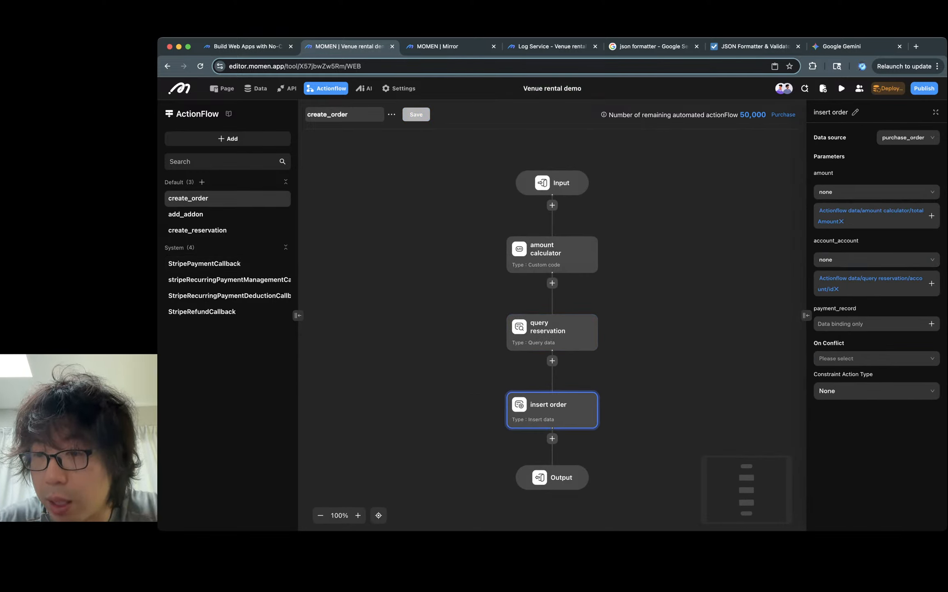
click(552, 332)
click(552, 410)
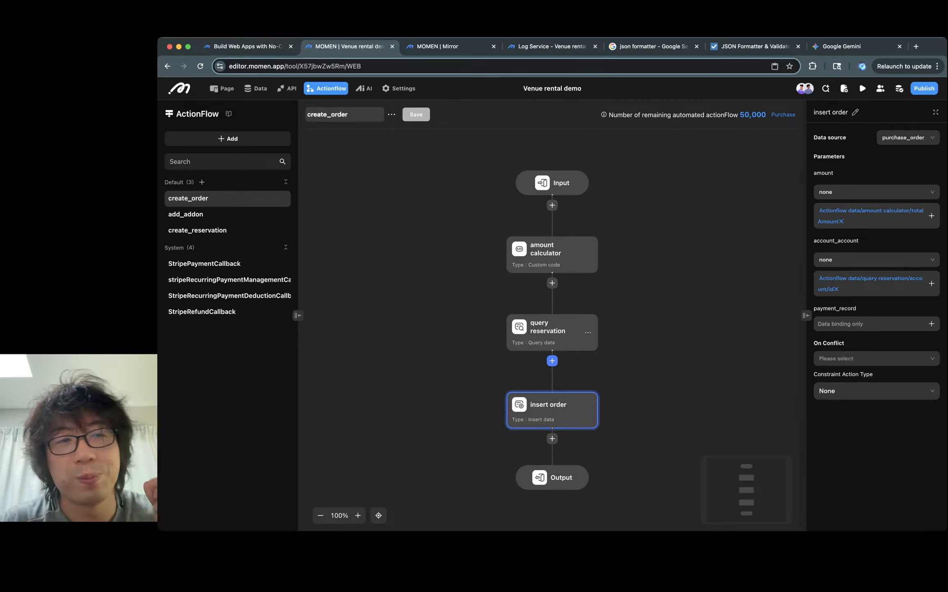
click(552, 361)
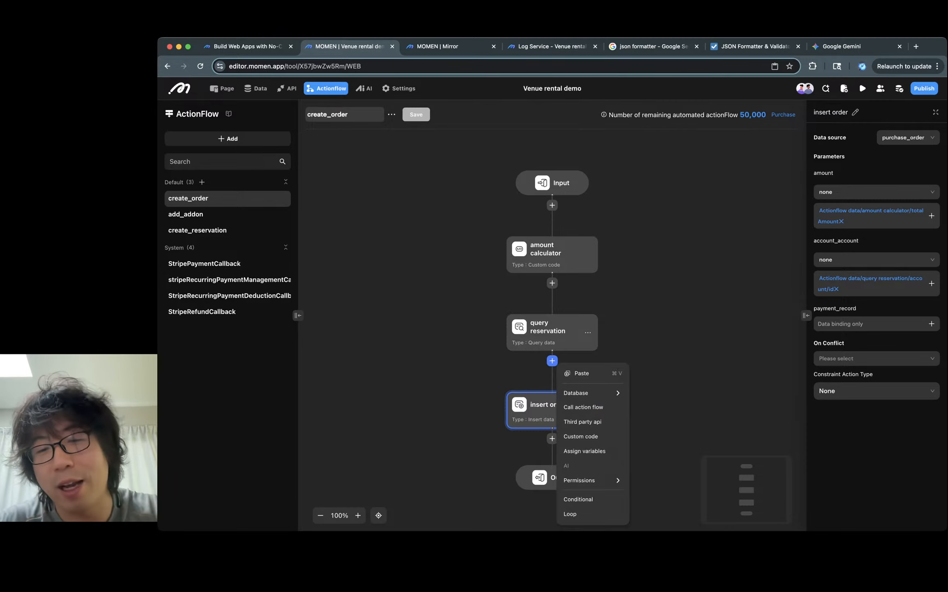
mouse_move(591, 392)
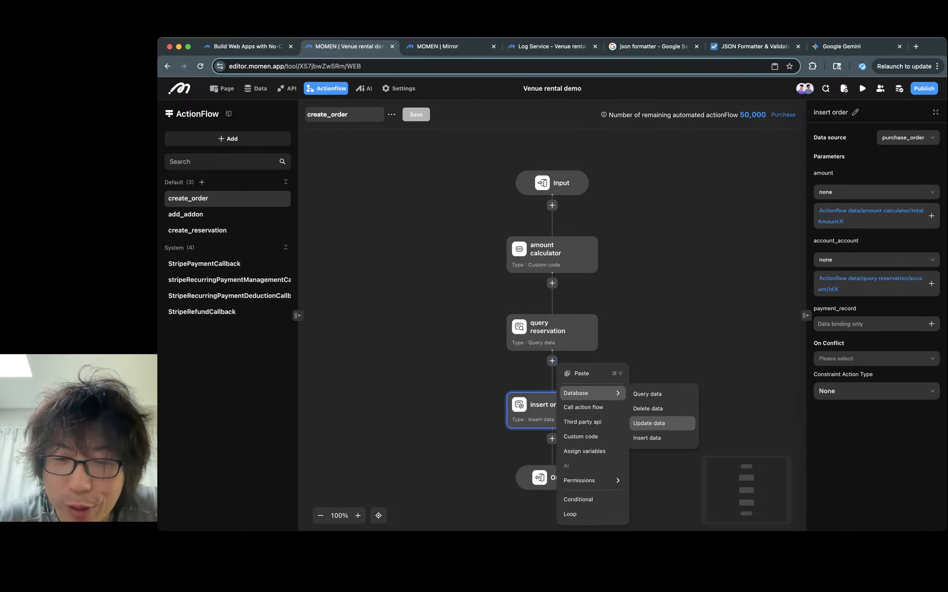
click(650, 423)
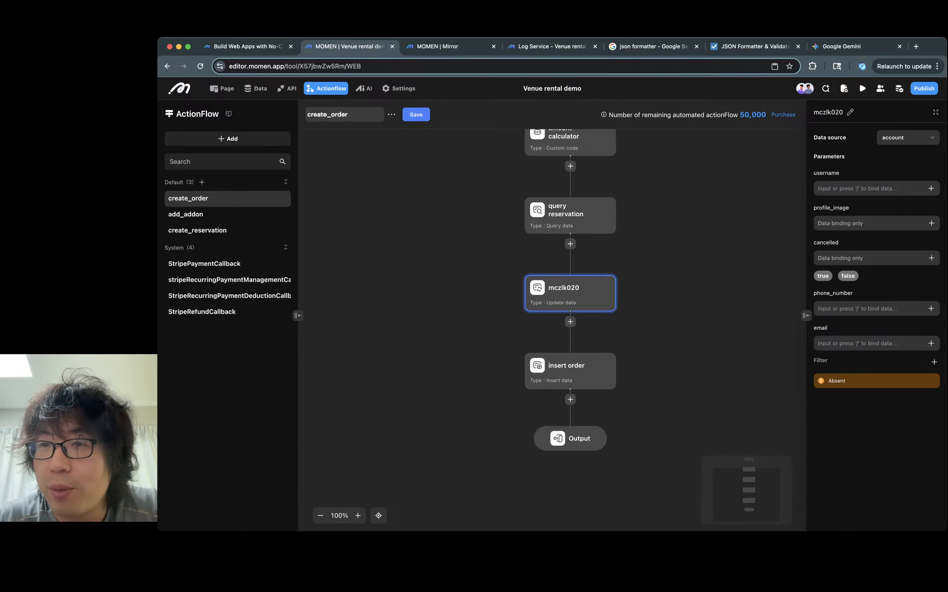
click(850, 112)
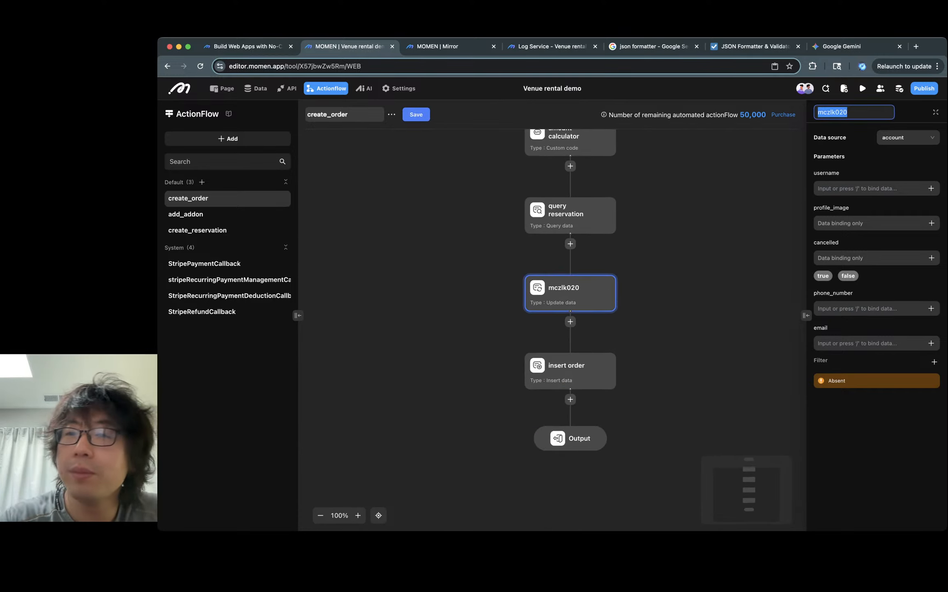
text(update reservation)
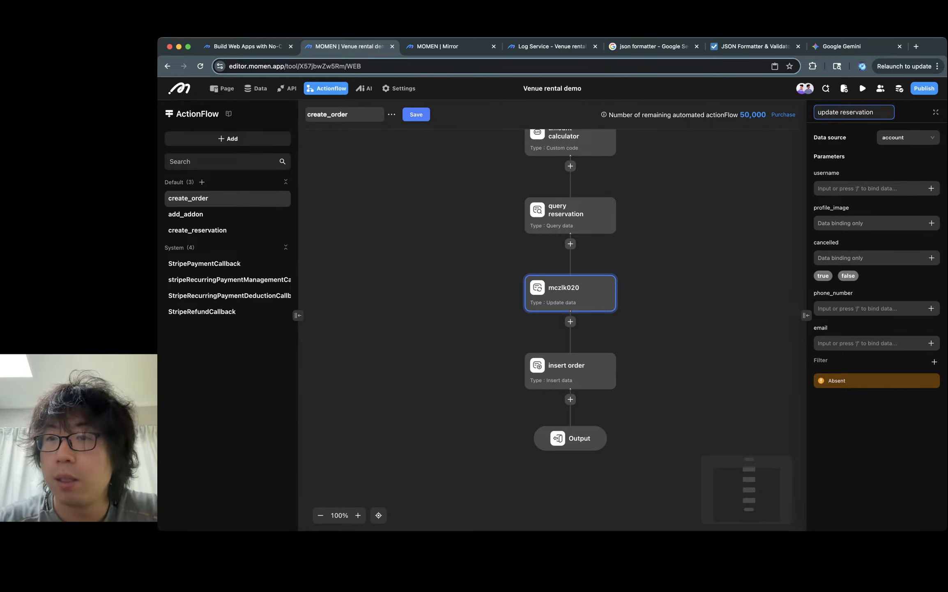
click(678, 288)
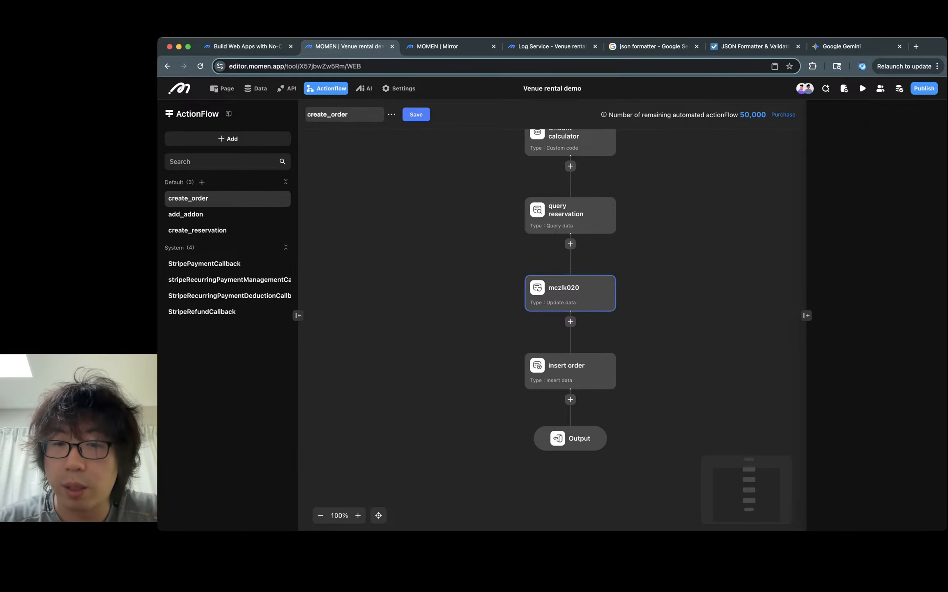
right_click(606, 298)
click(632, 334)
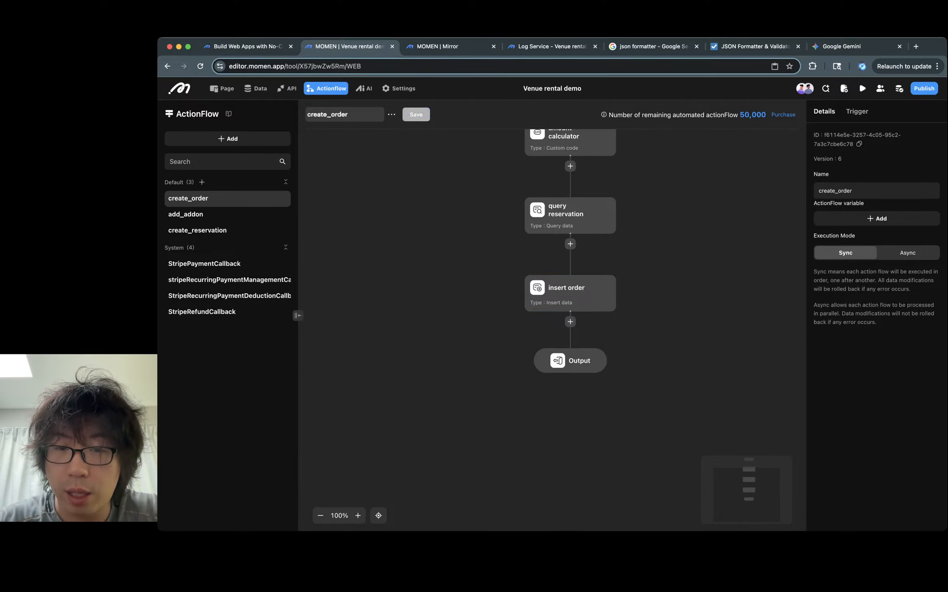
- Add an Update data node after the insert order node and name it update reservation
click(570, 321)
mouse_move(608, 357)
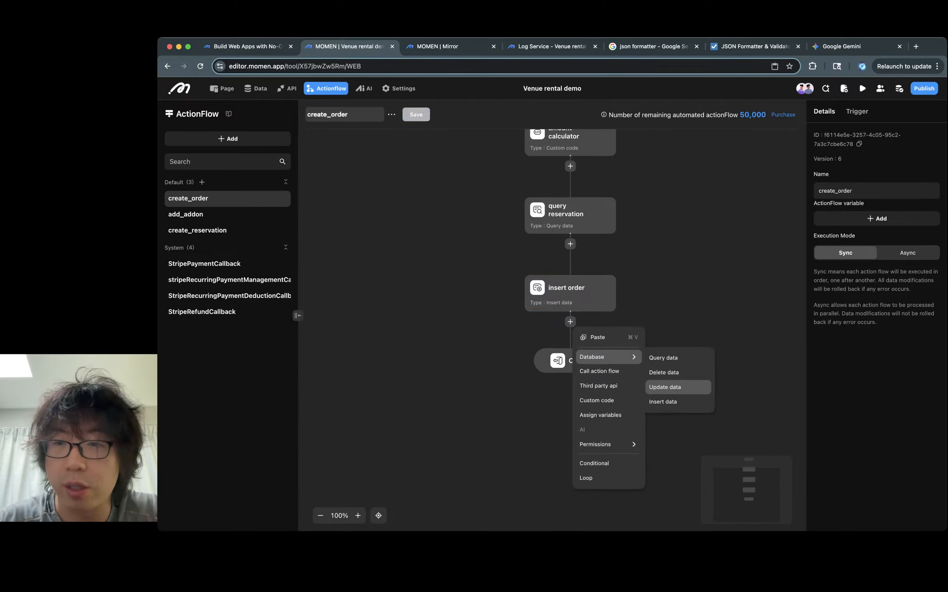
click(664, 387)
click(834, 112)
double_click(834, 112)
text(up)
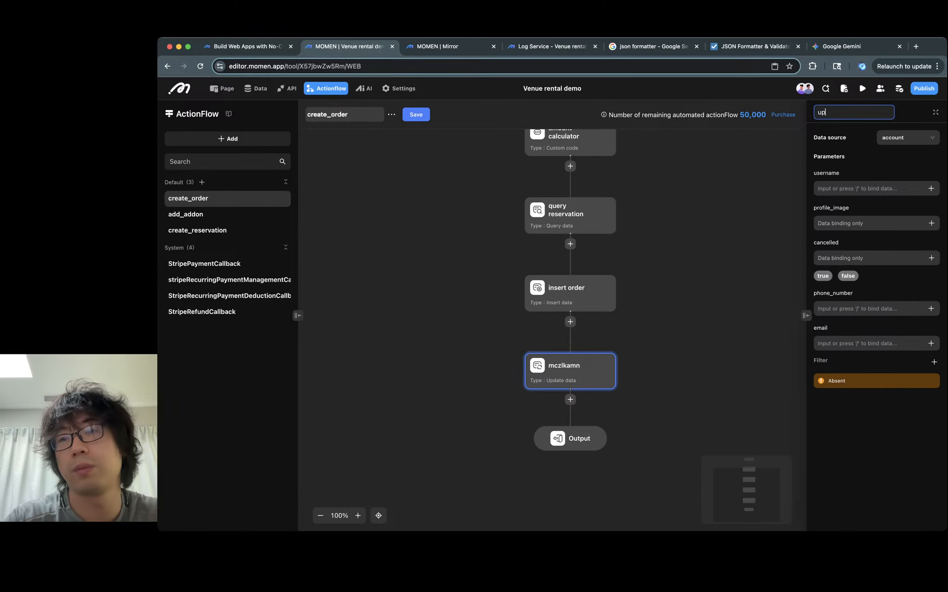
text(date reservation)
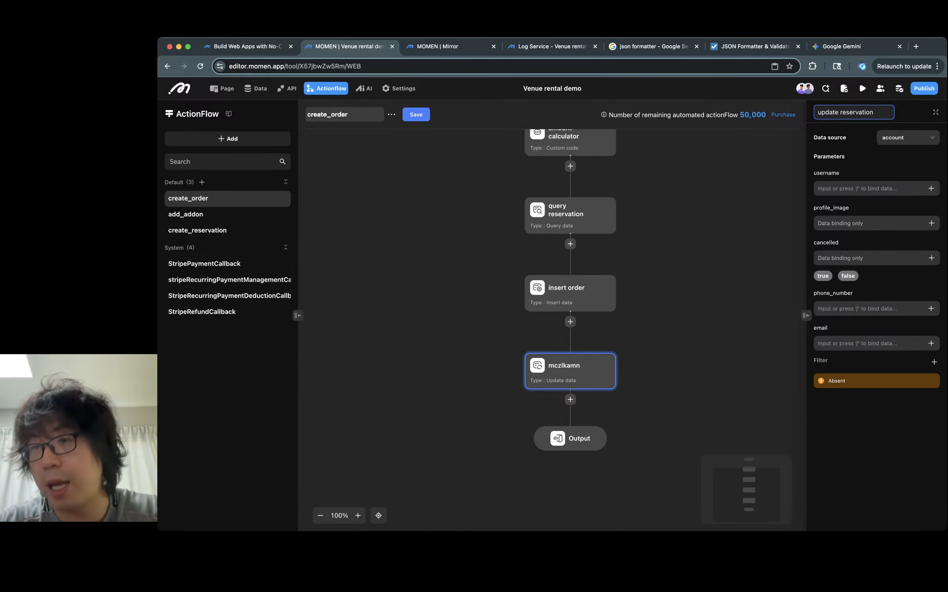
- Set the node's data source to reservation and bind purchase_order_purchase_order to the insert order's id
click(908, 137)
click(904, 213)
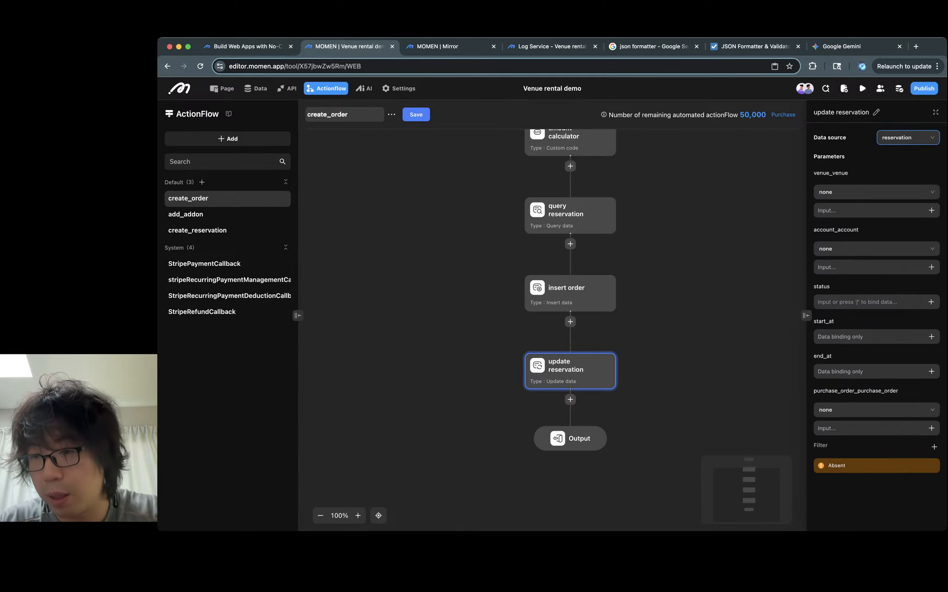
click(931, 427)
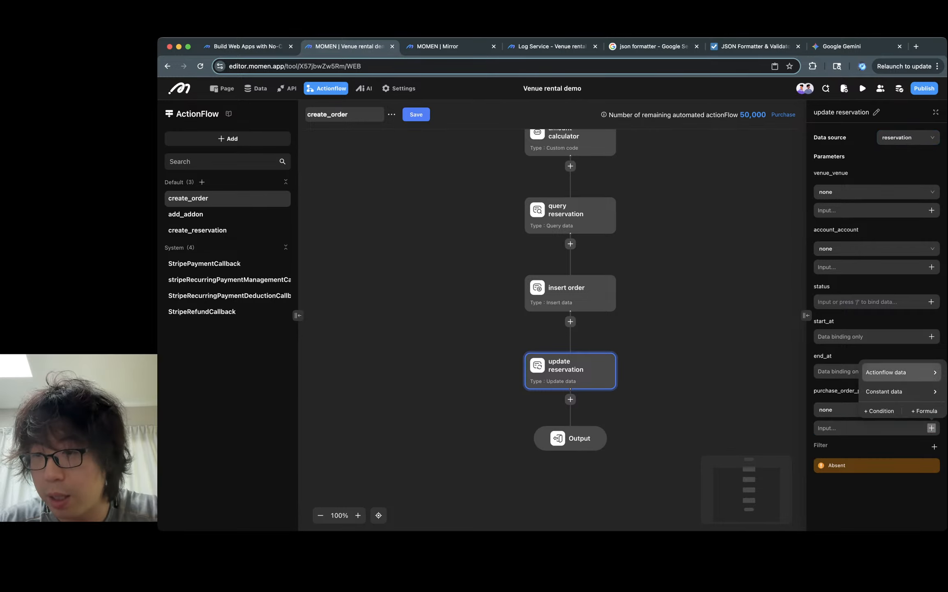
mouse_move(822, 434)
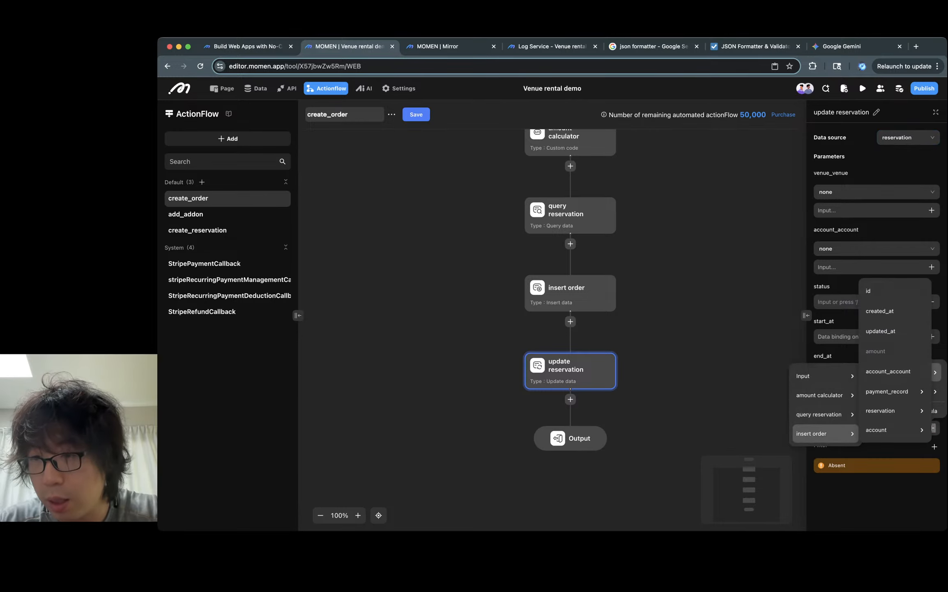
click(895, 291)
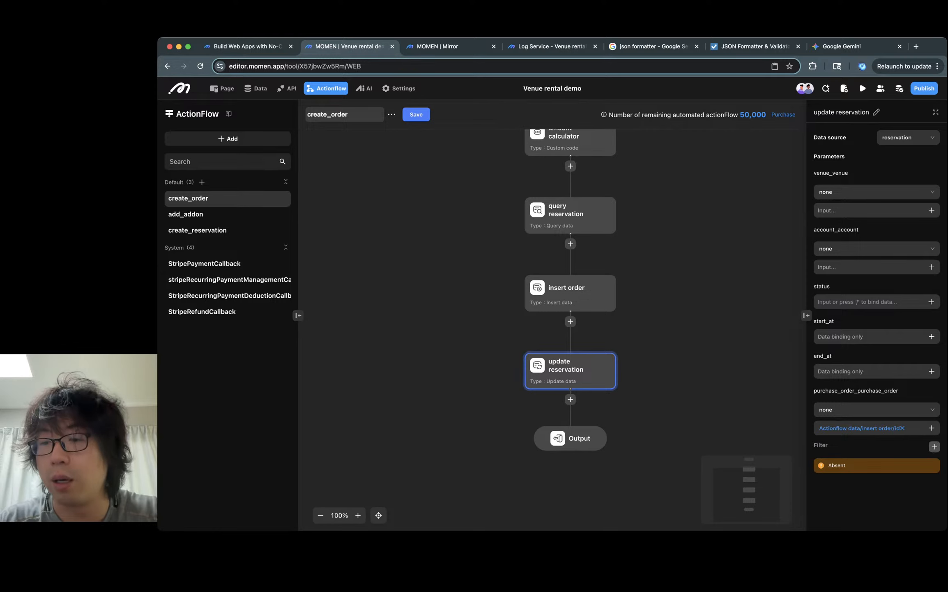
- Add a filter on reservation id equal to the actionflow input reservation_id
click(934, 446)
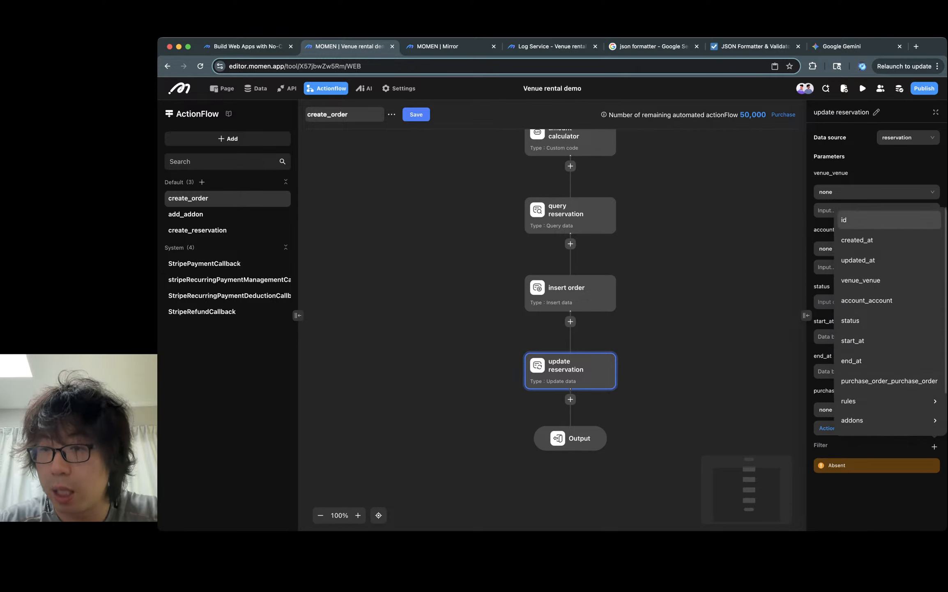
click(844, 220)
click(931, 500)
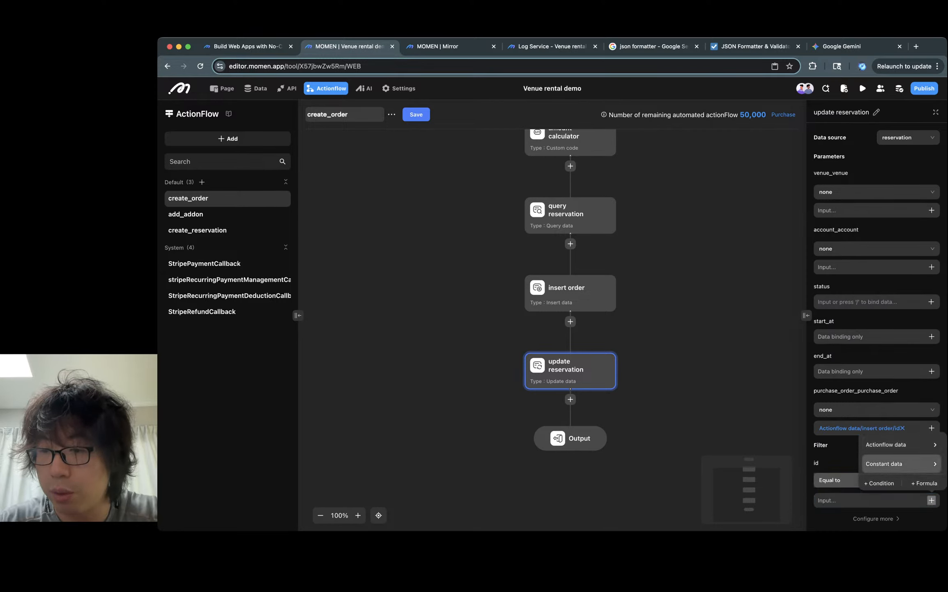
mouse_move(887, 444)
mouse_move(817, 448)
click(884, 451)
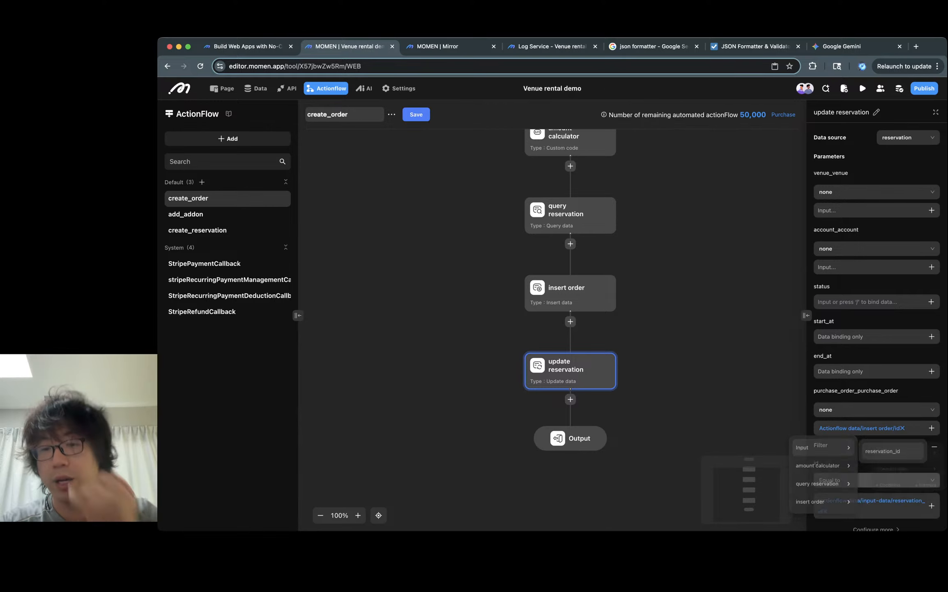
key(Escape)
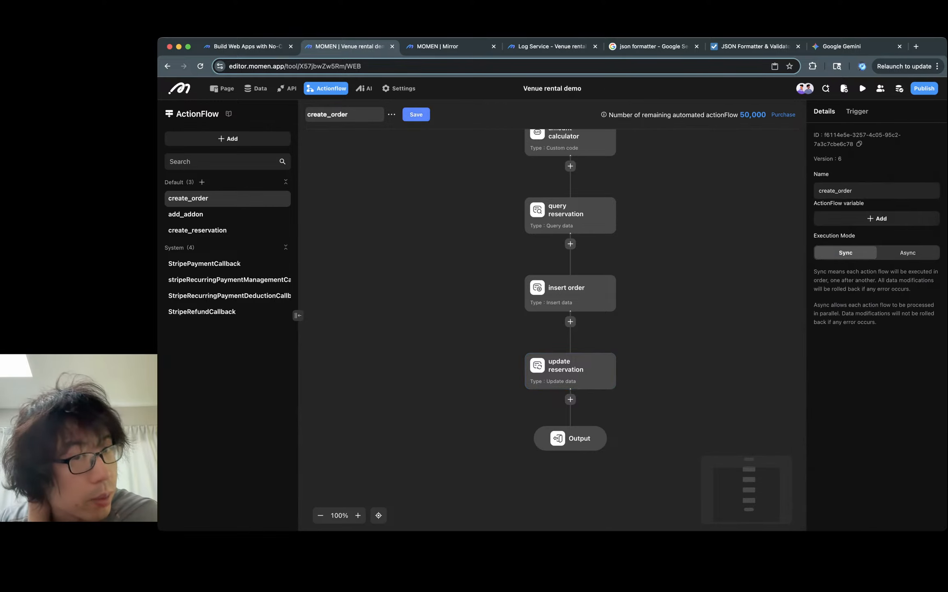
- Save the create_order actionflow
click(416, 114)
click(618, 331)
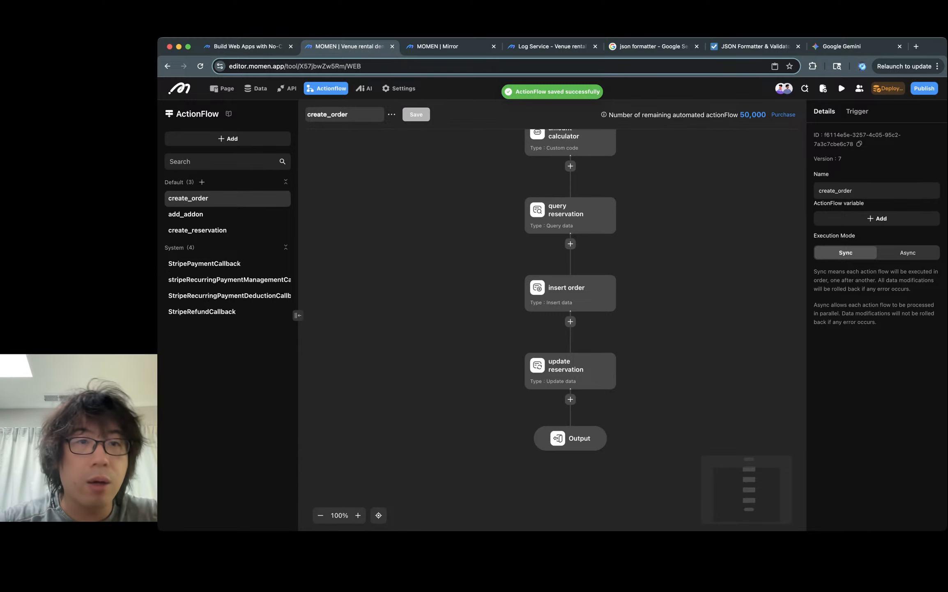
- In StripePaymentCallback's update node, add a filter on purchase_order id equal to the callback handler's orderId
click(204, 264)
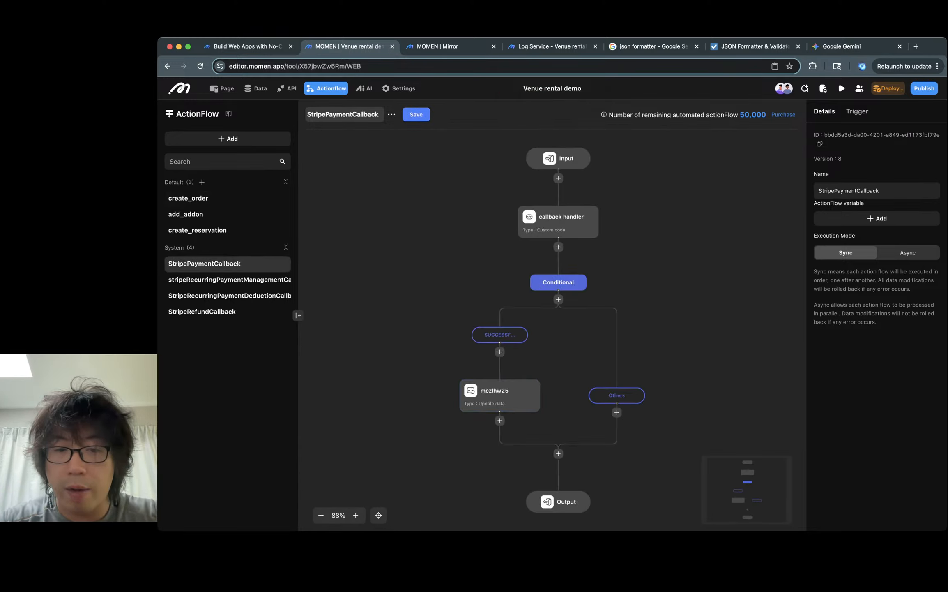
click(499, 396)
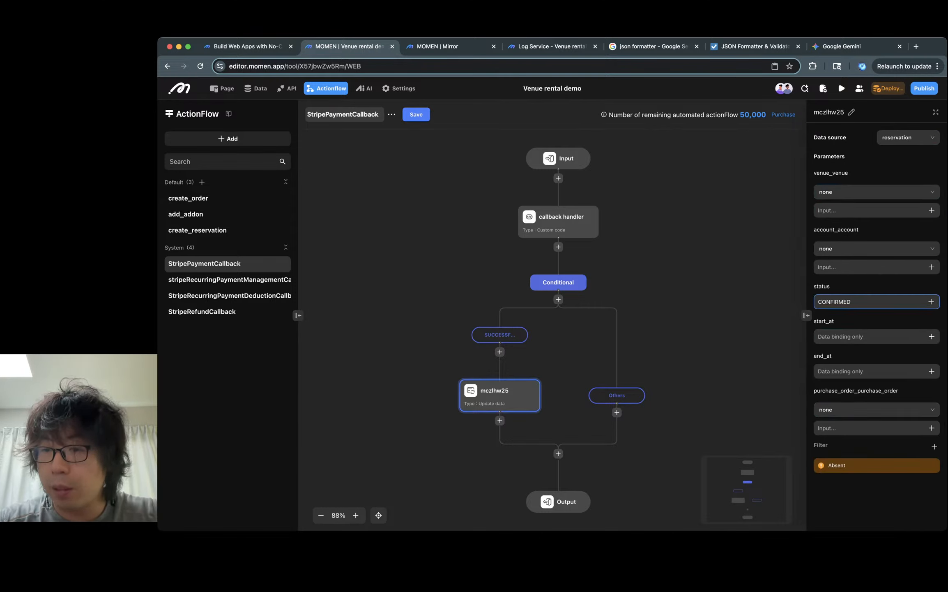
click(931, 427)
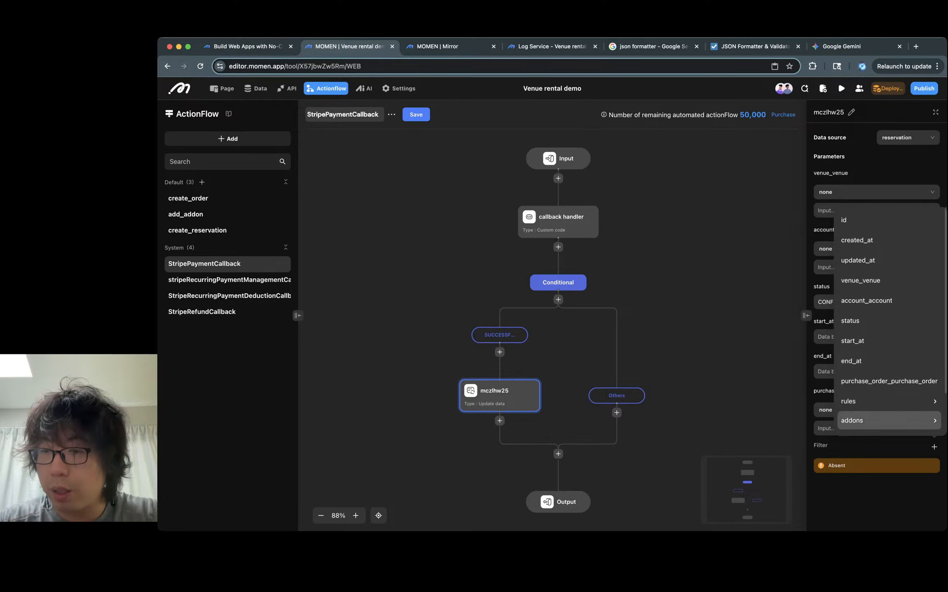
scroll(887, 420, down, 2)
mouse_move(887, 425)
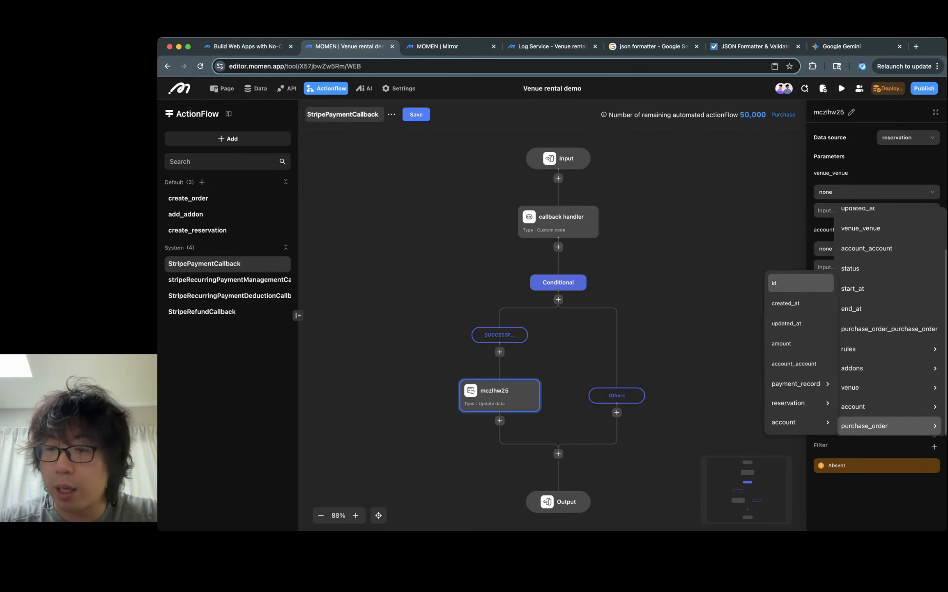
click(801, 283)
click(931, 500)
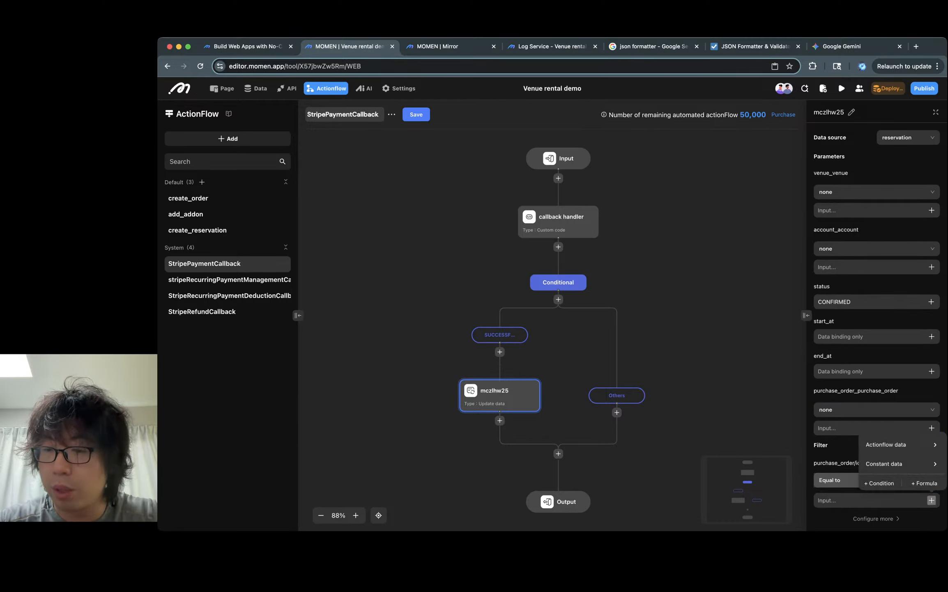
mouse_move(888, 444)
mouse_move(817, 448)
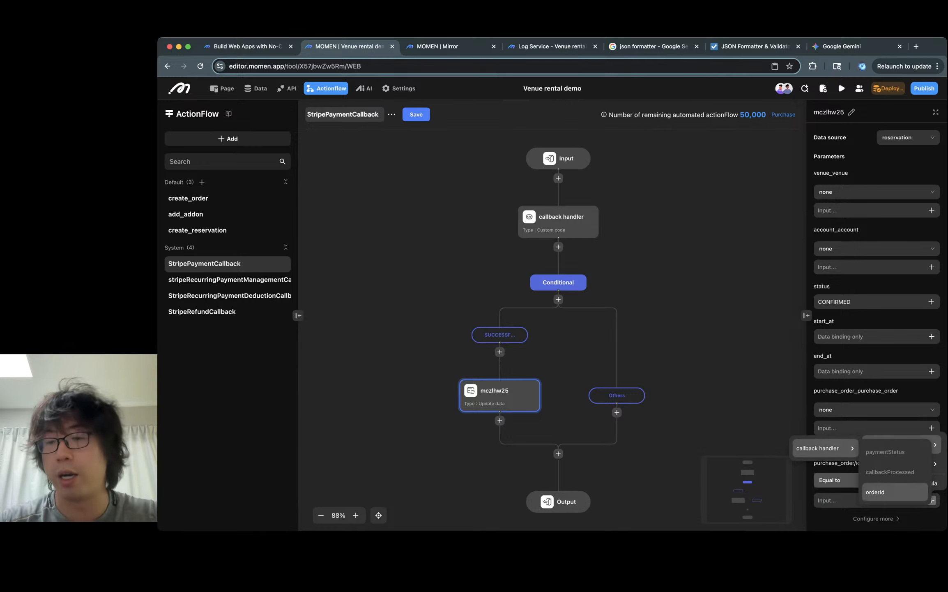
click(875, 492)
scroll(875, 452, down, 1)
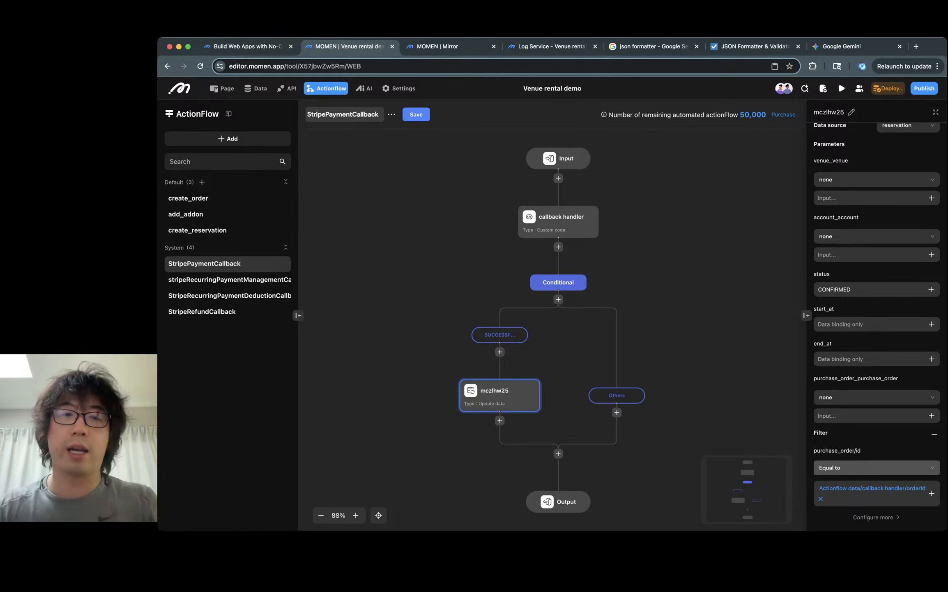
- Save the StripePaymentCallback actionflow and deploy the backend
click(416, 114)
click(621, 332)
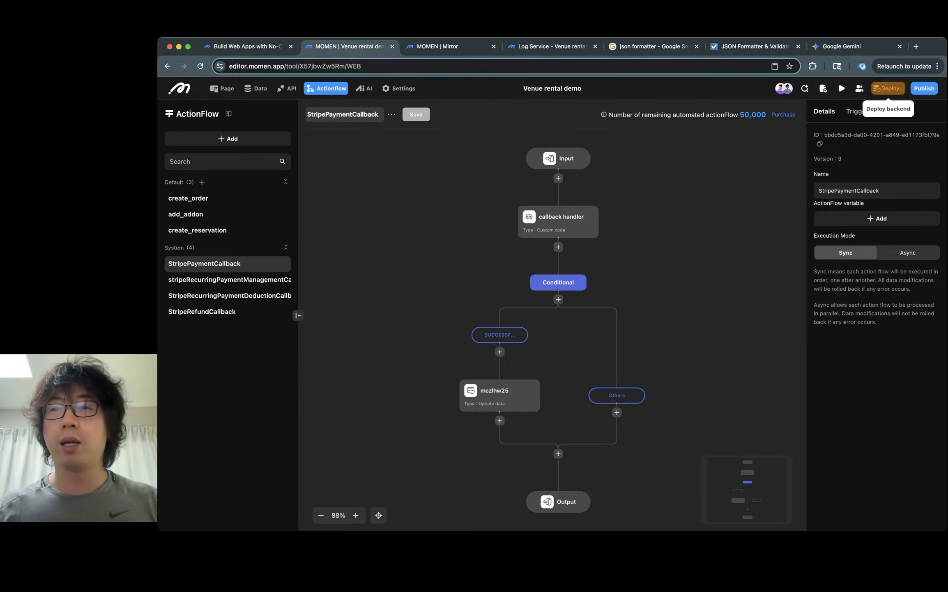
click(887, 88)
click(655, 358)
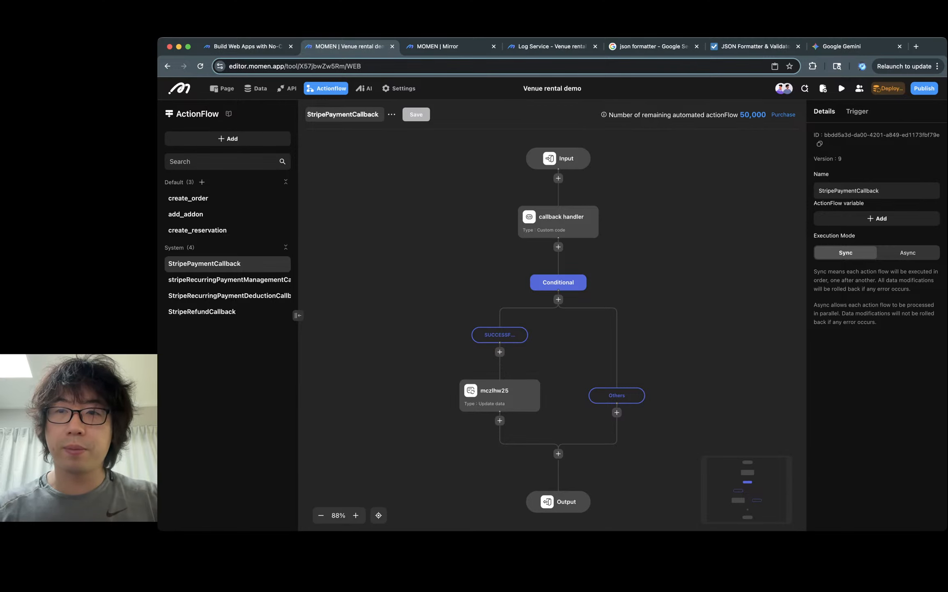
- Pay the $4235.00 checkout in the preview with the test card number, expiration date, security code and ZIP code
key(ctrl+Tab)
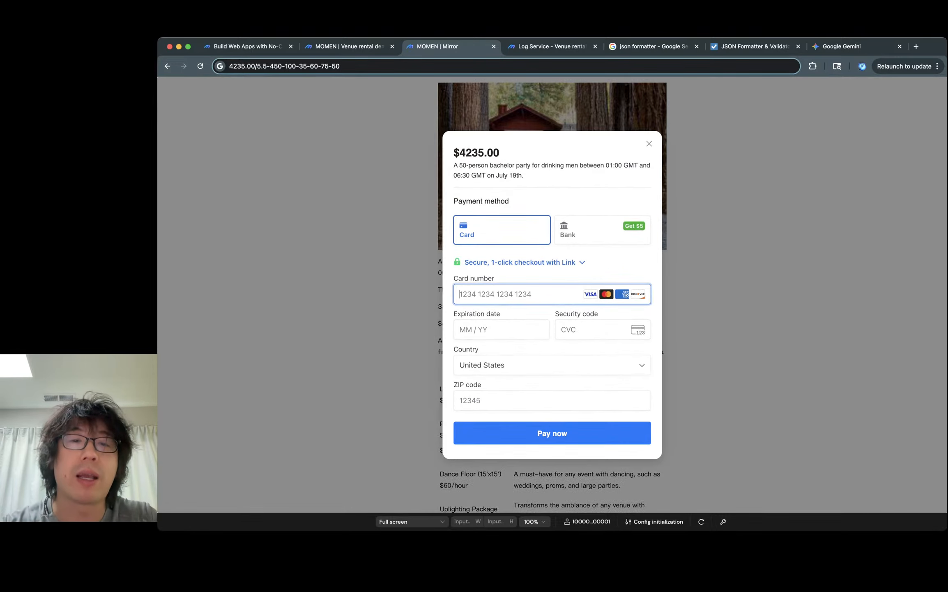
text(4242 4242 4242)
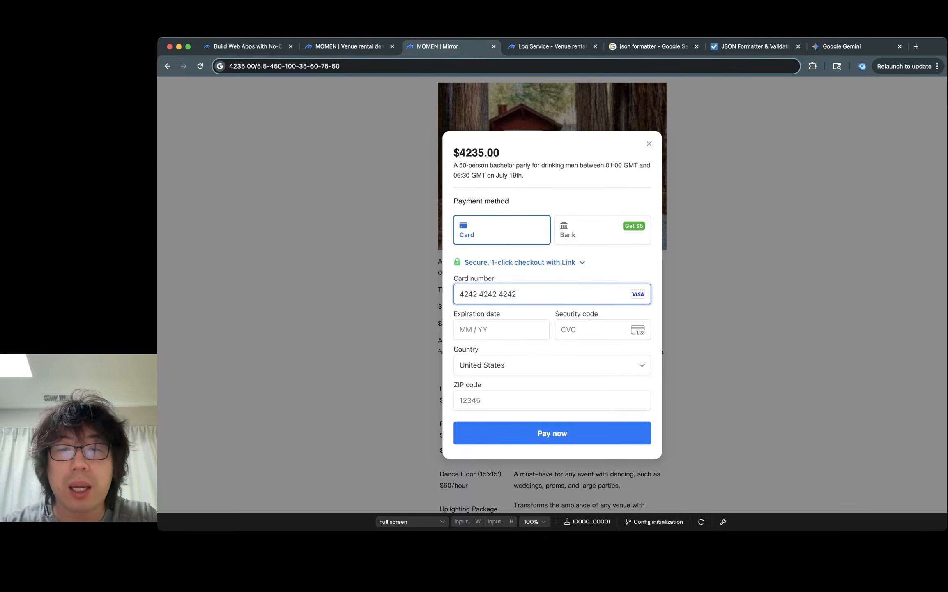
text(42042)
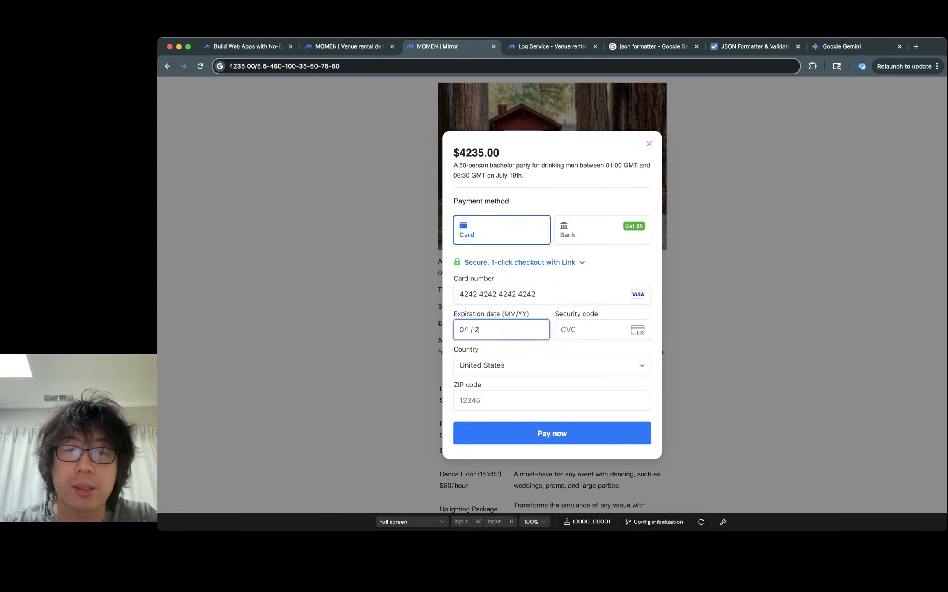
key(BackSpace)
text(44444)
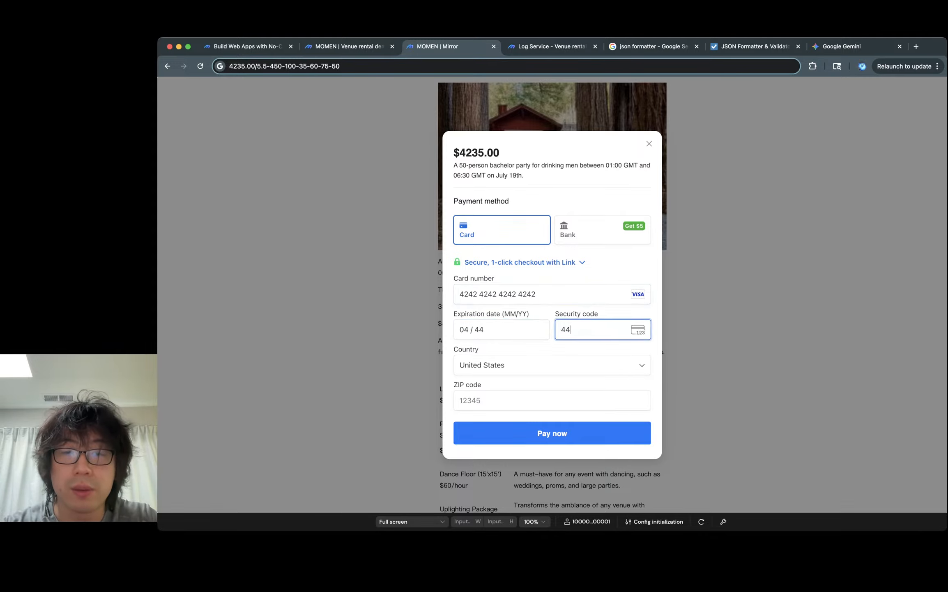
text(44444)
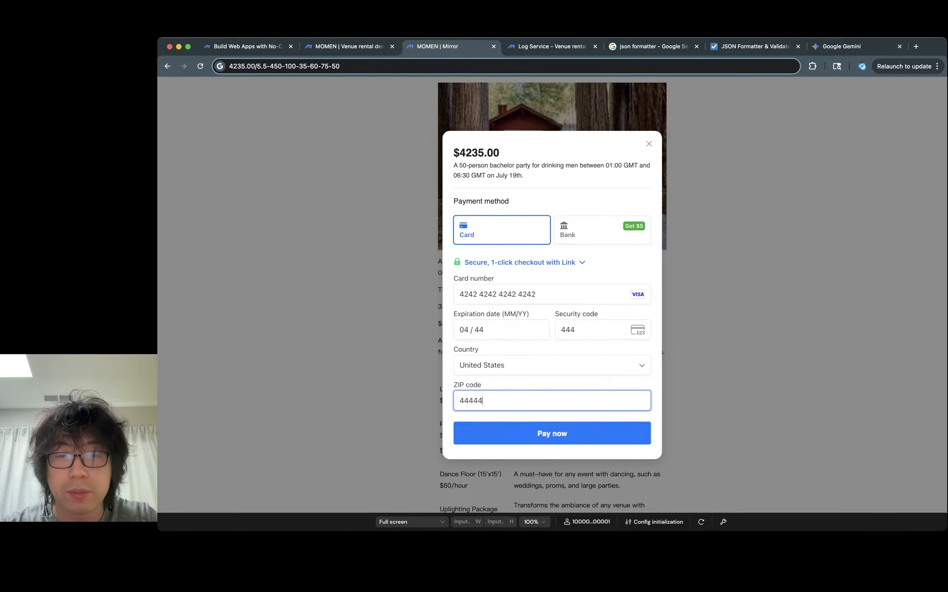
key(Return)
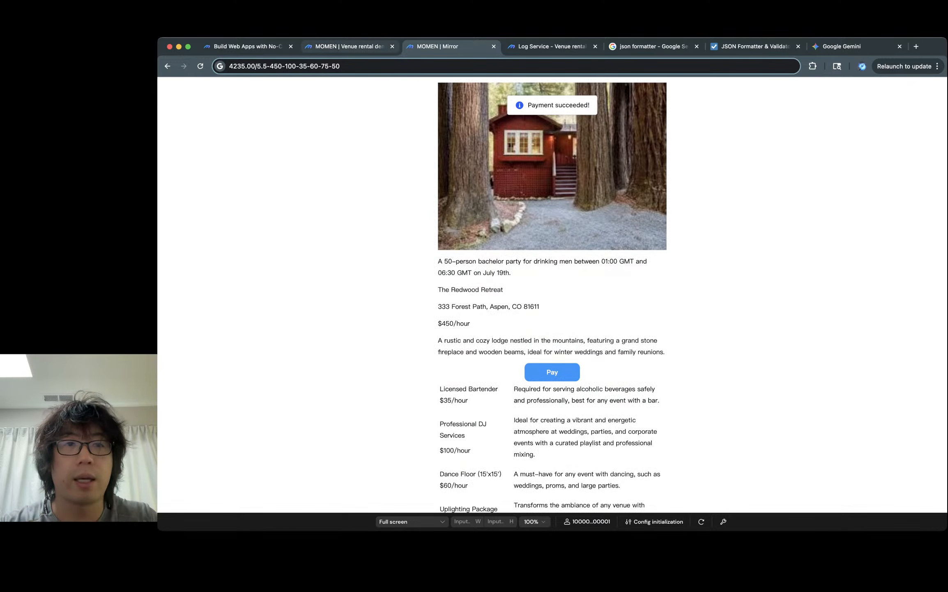
- Open the reservation table in the database to check the reservations' statuses
key(ctrl+shift+Tab)
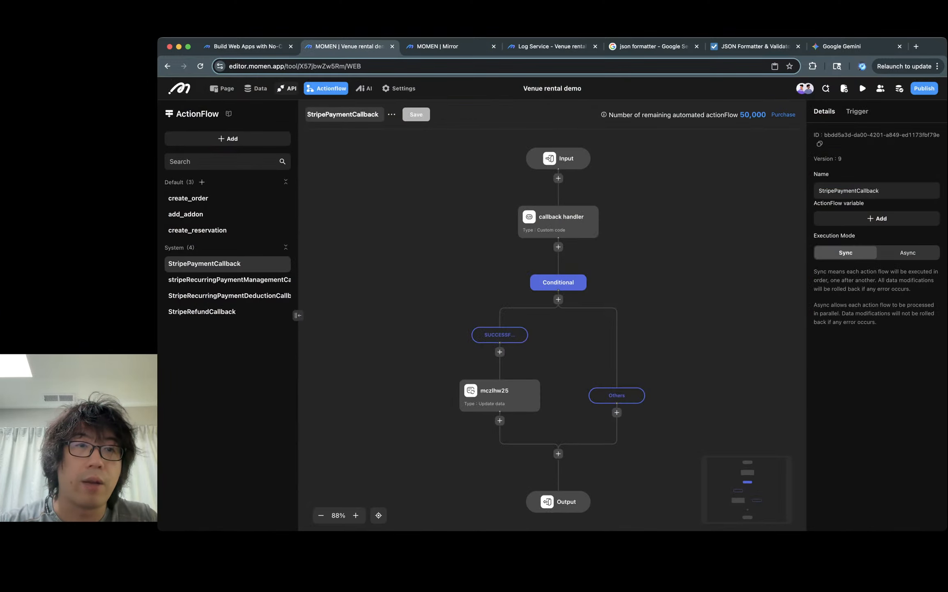
click(255, 88)
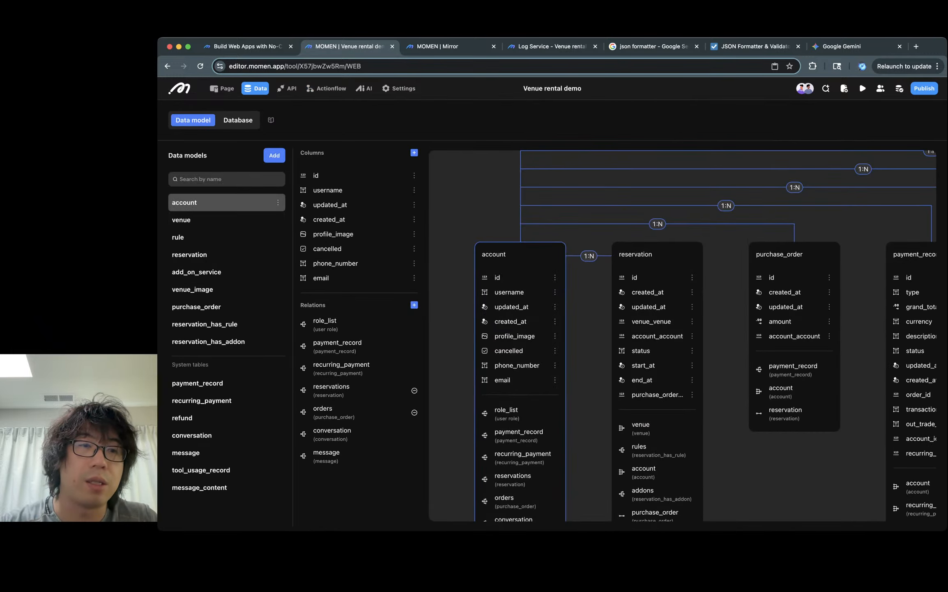
click(238, 120)
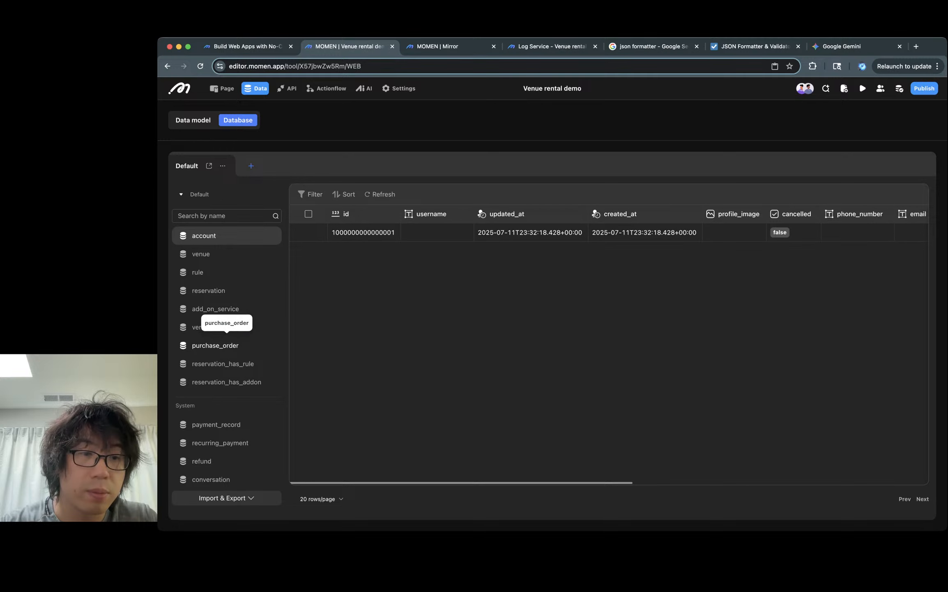
click(208, 290)
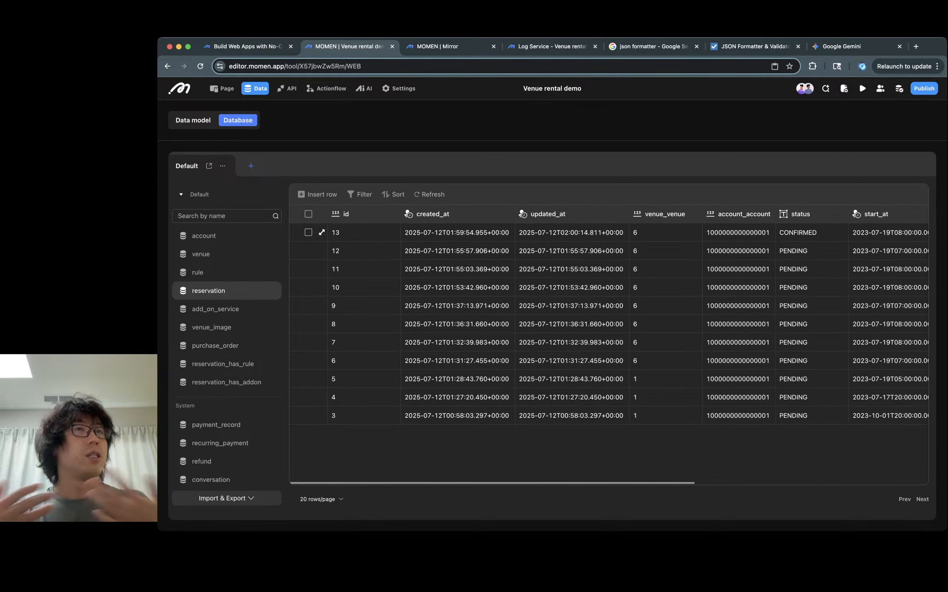
- Review the venue booking page in the preview and close the preview tab
key(ctrl+Tab)
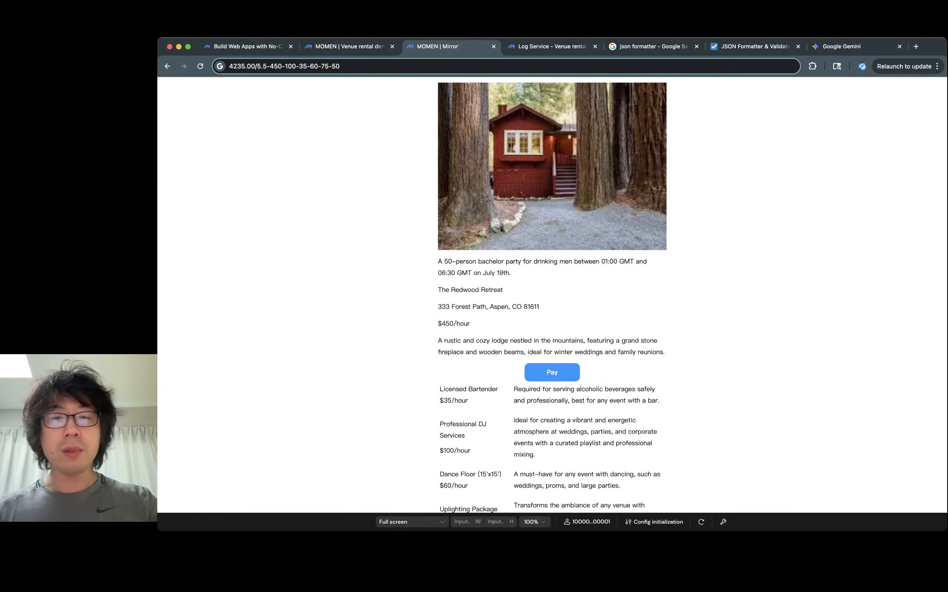
scroll(552, 294, down, 3)
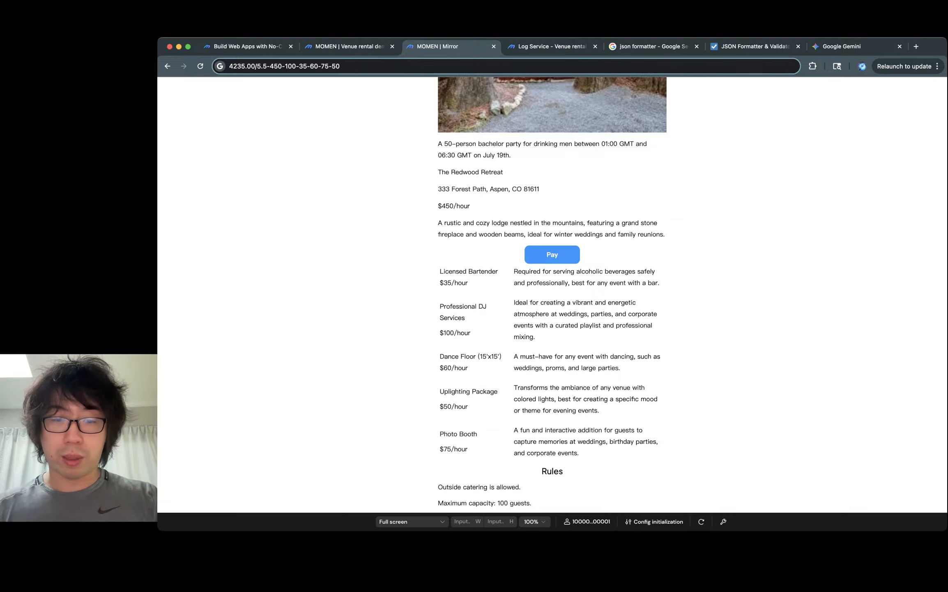
scroll(552, 294, up, 3)
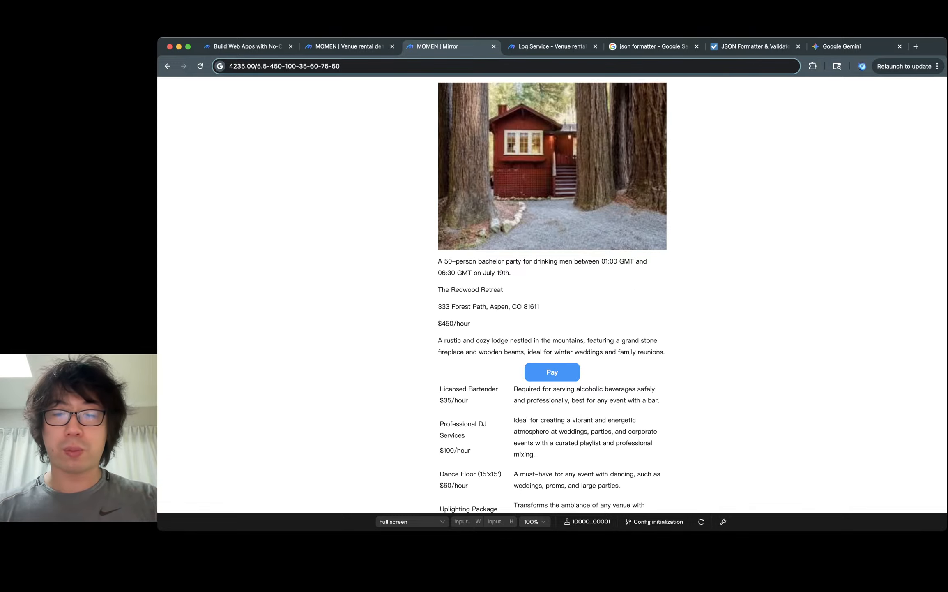
scroll(552, 294, down, 3)
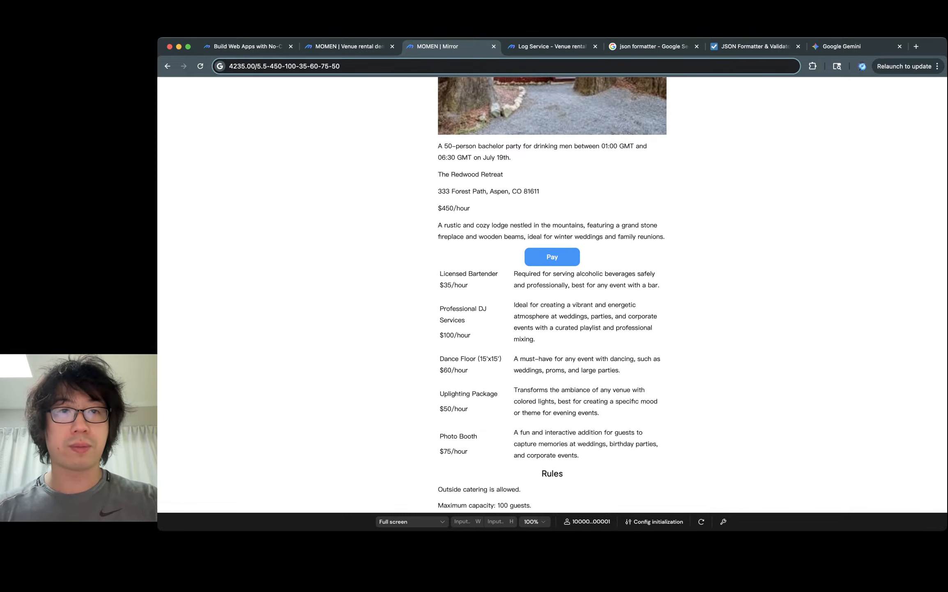
key(super+w)
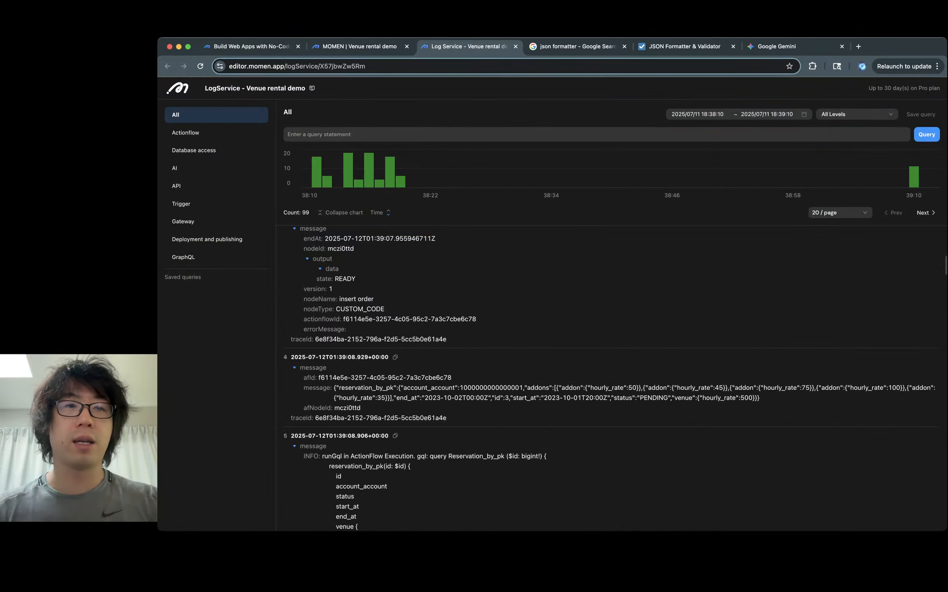
- Preview the homepage on desktop and enter "200 person wedding," as the venue purpose
key(super+1)
key(super+2)
click(222, 89)
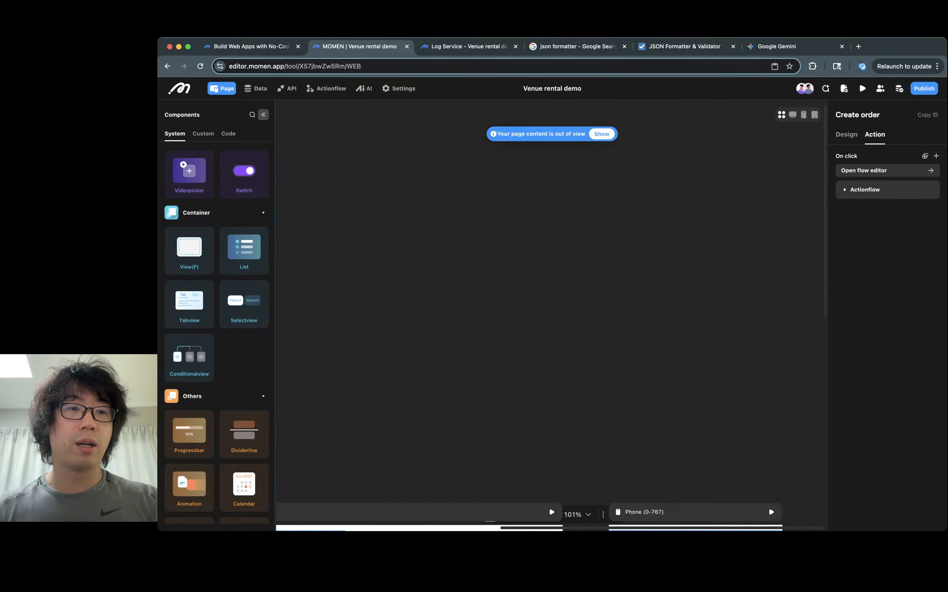
click(264, 114)
click(602, 133)
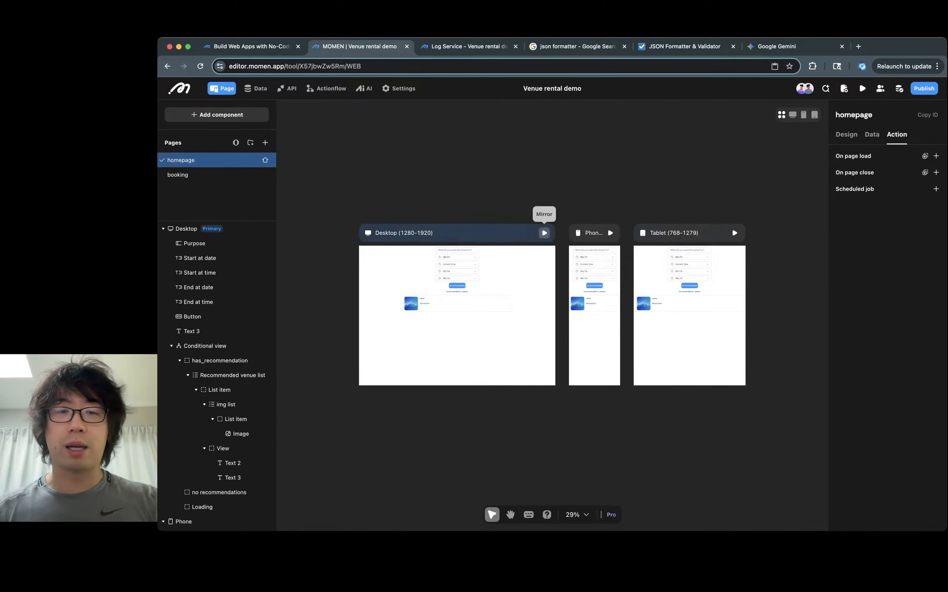
click(545, 232)
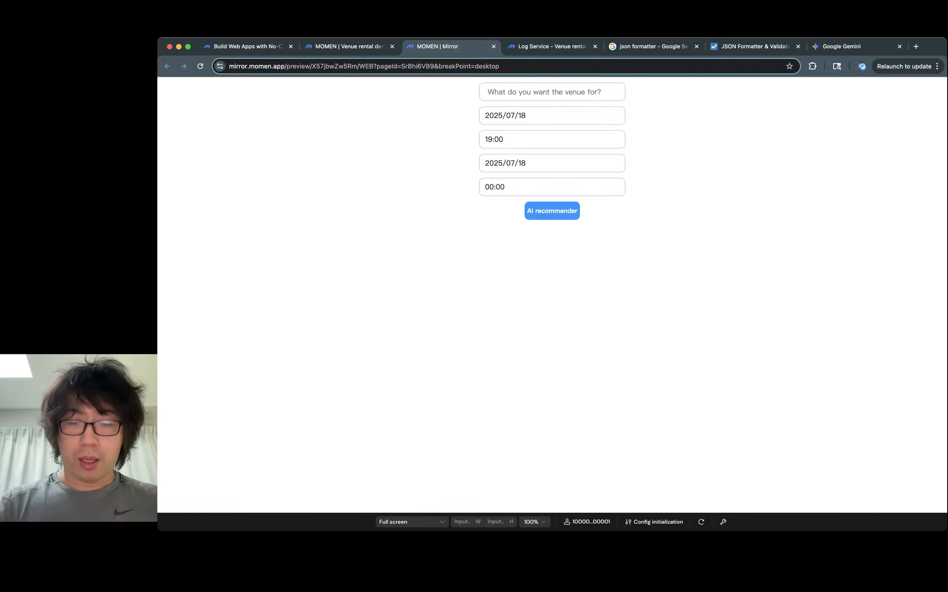
text(200 person )
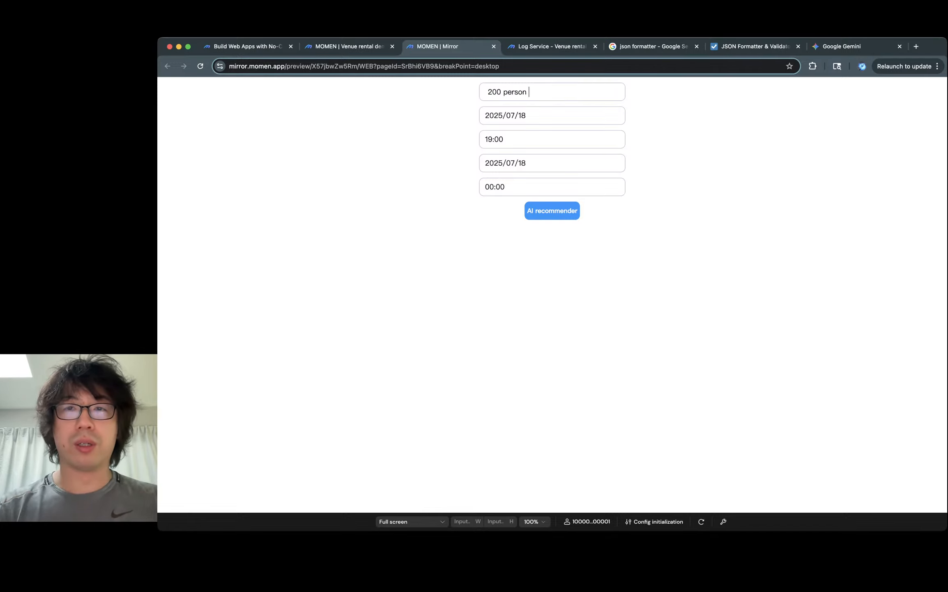
text(wedding,)
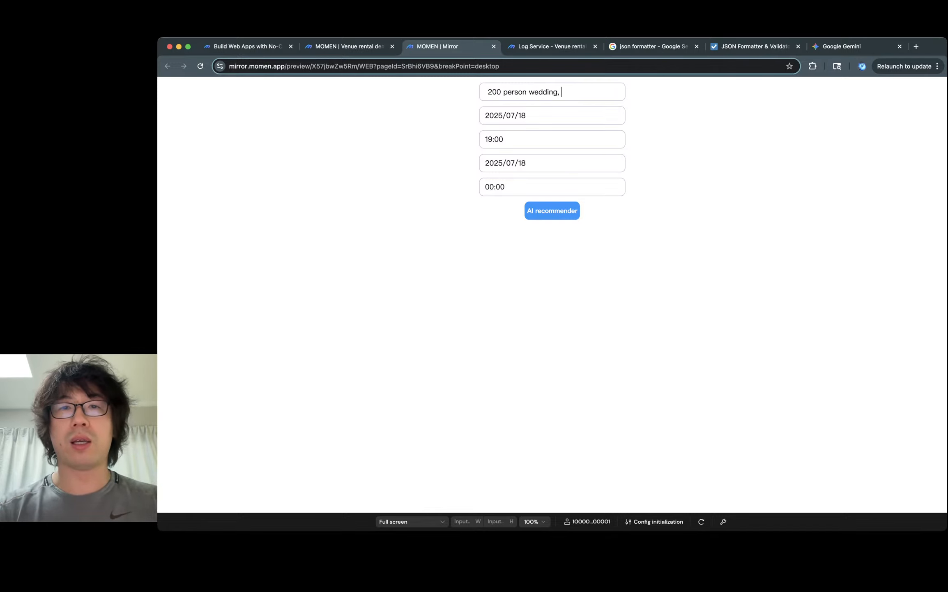
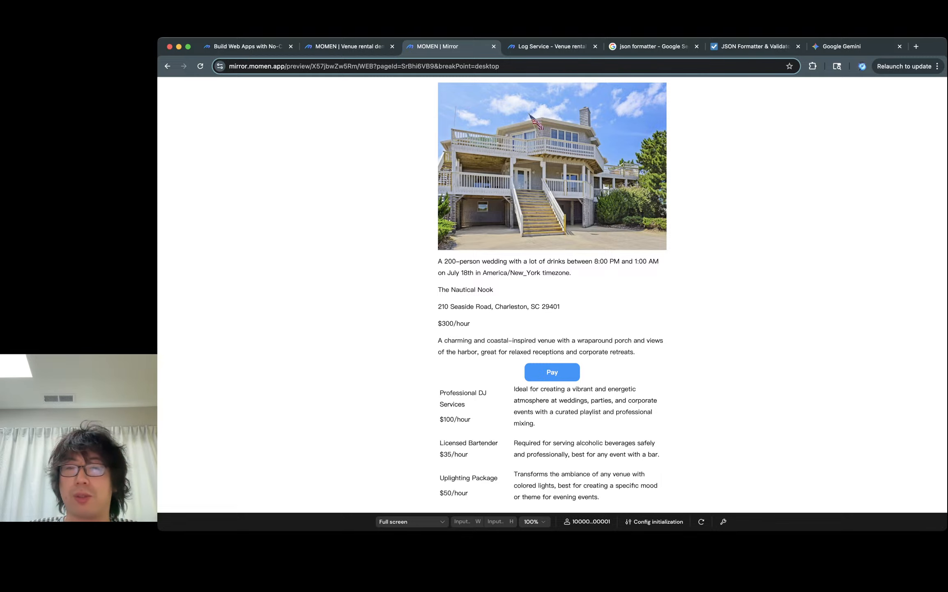
- Scroll through the reservation preview page and review the venue details and add-on services list
scroll(553, 295, down, 2)
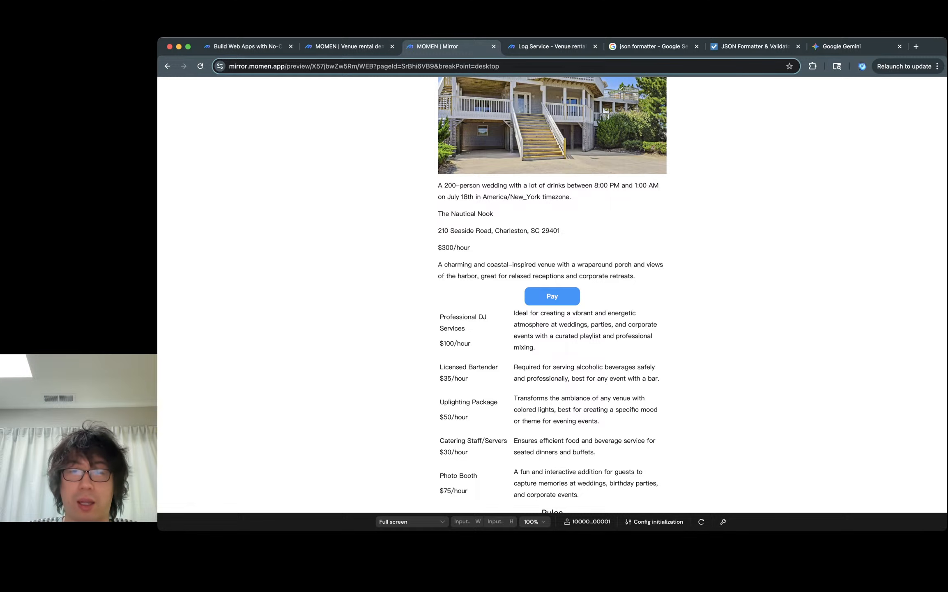
scroll(552, 294, down, 1)
scroll(552, 294, down, 2)
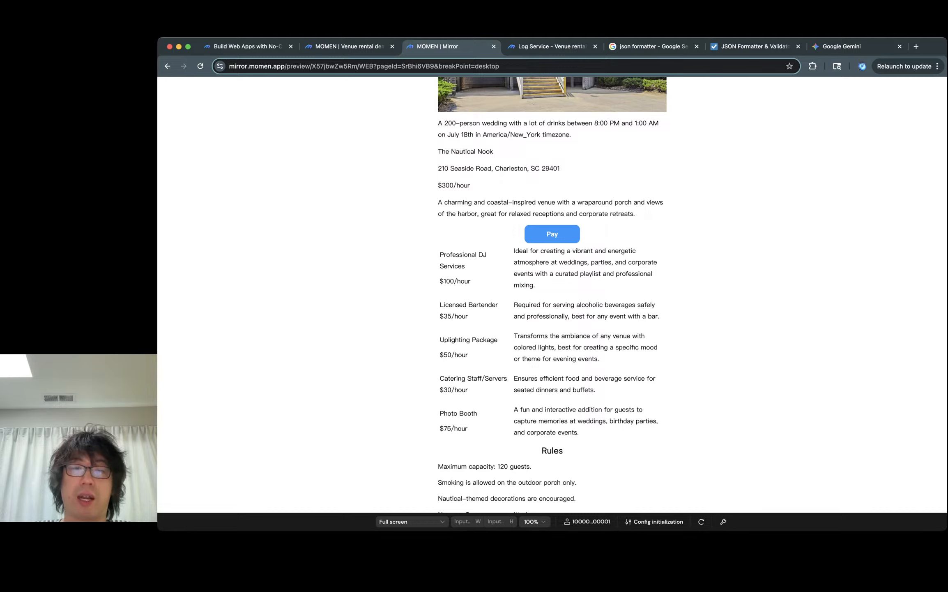
triple_click(469, 378)
triple_click(460, 390)
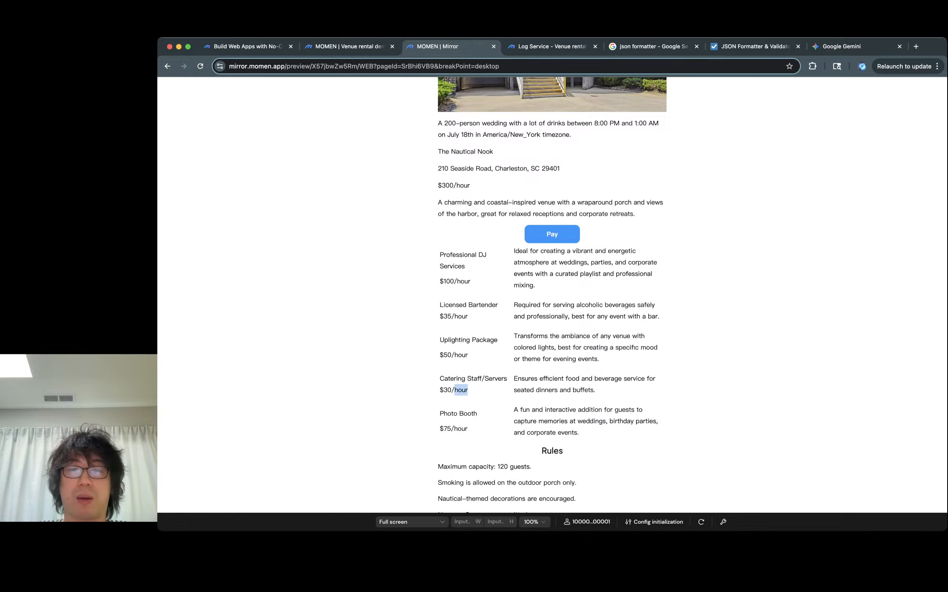
click(461, 390)
triple_click(442, 428)
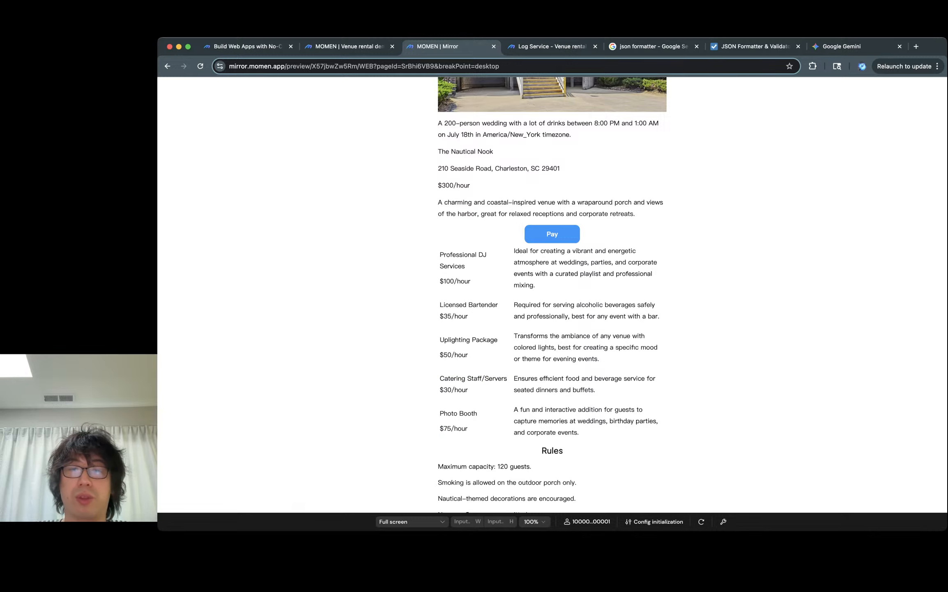
triple_click(458, 413)
- Open the payment dialog and fill in the test card number, expiration date, security code and ZIP code
click(552, 234)
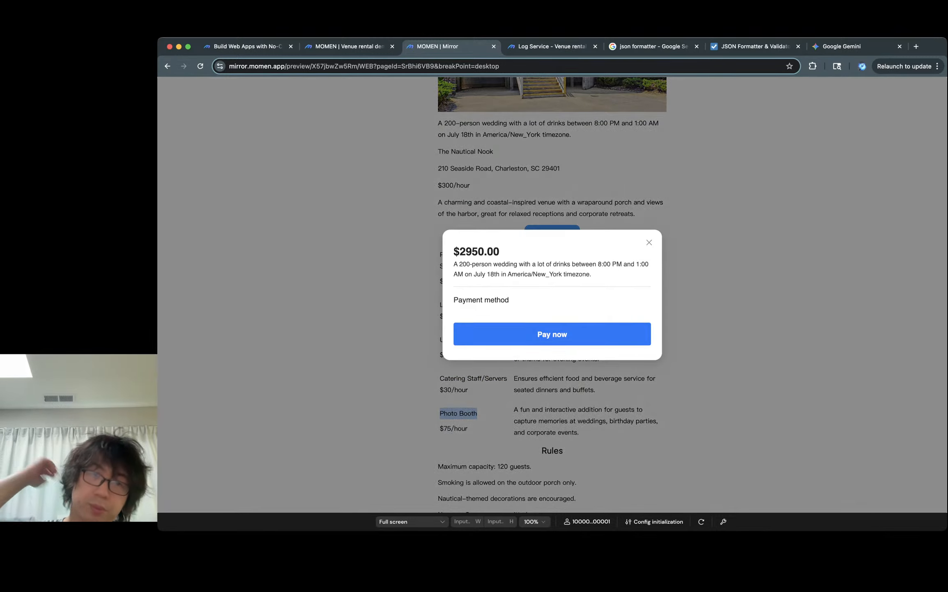
click(495, 294)
text(42)
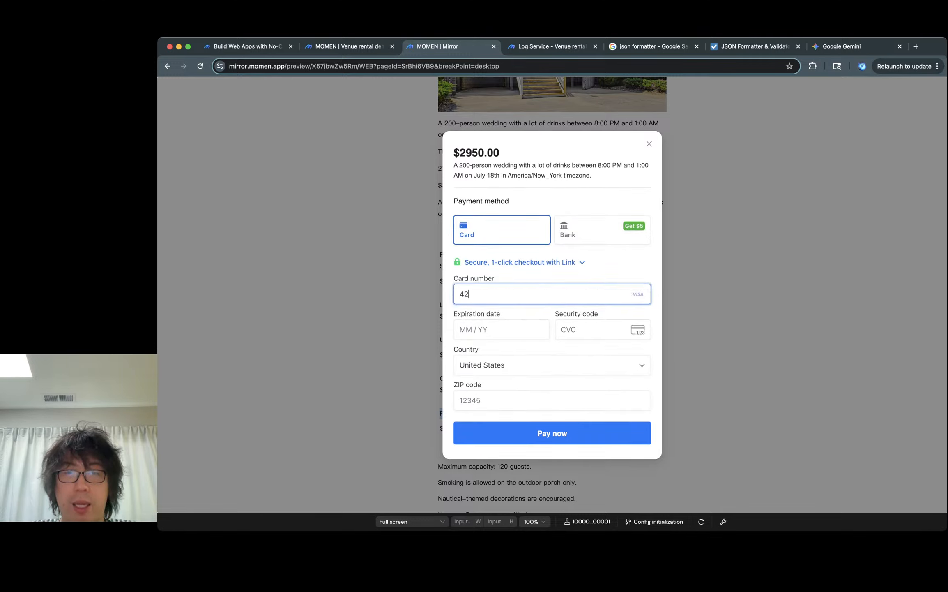
text(42 4242 4242 4242)
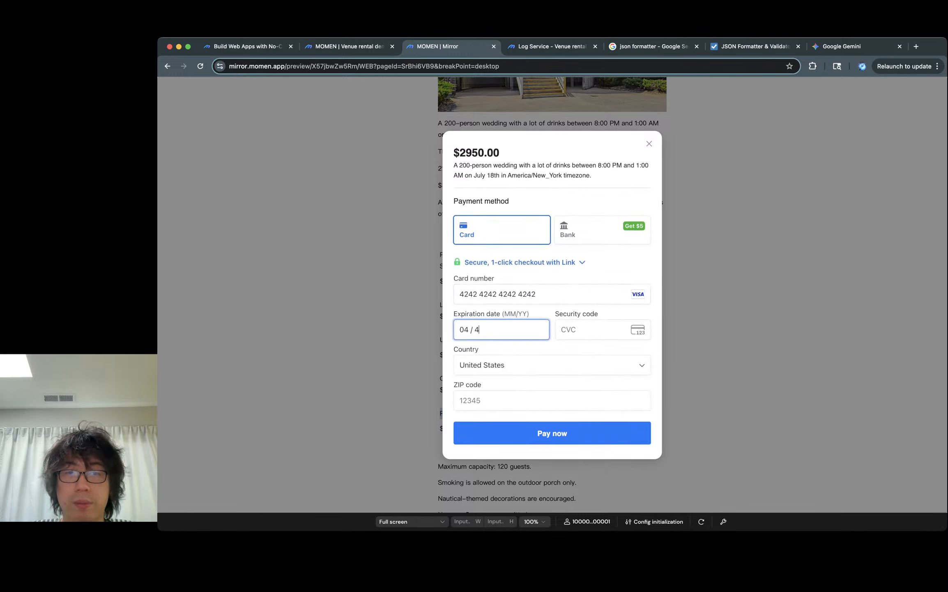
text(04444444444)
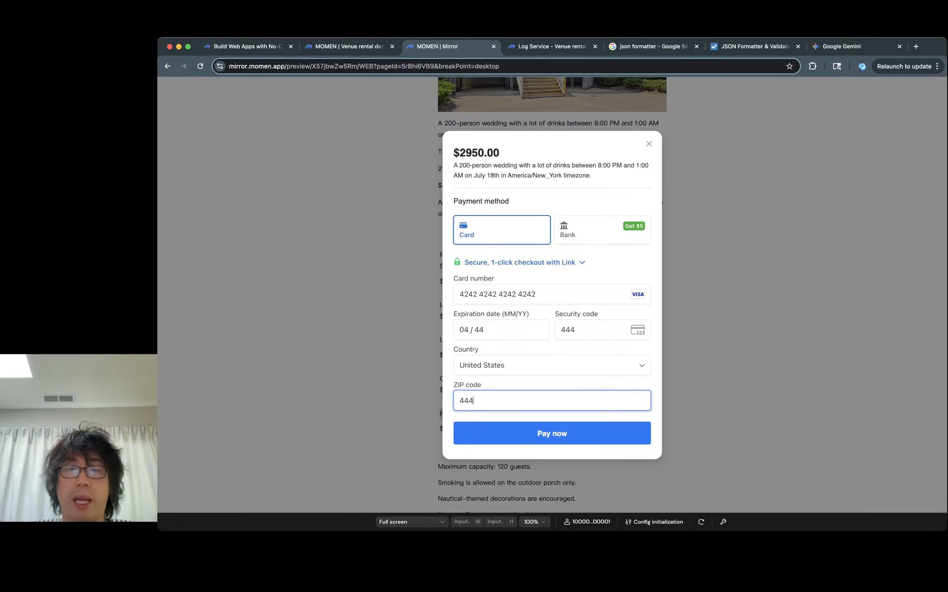
text(4)
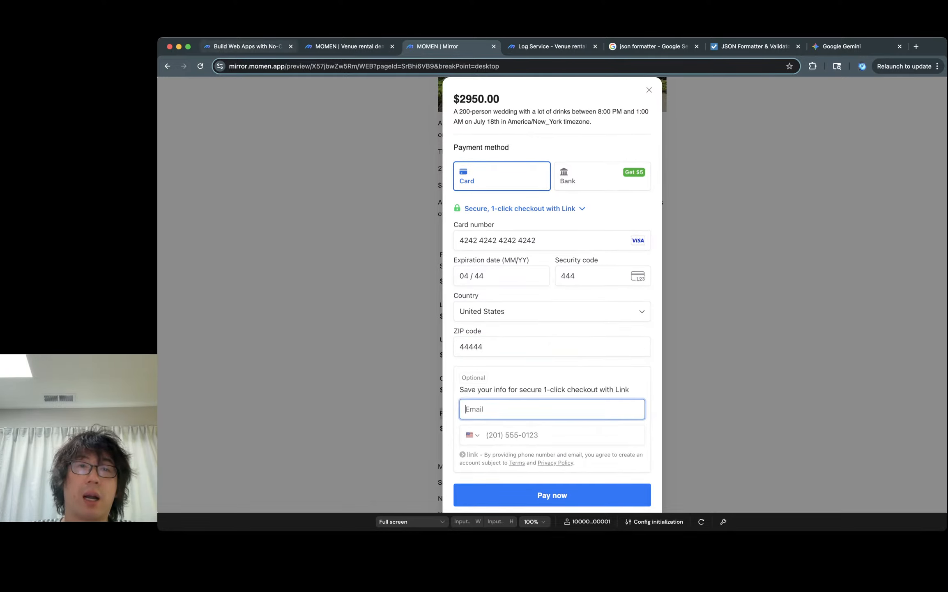
- Switch to the editor, open the reservation table in the database view and inspect the latest reservation's linked venue
click(350, 46)
click(255, 89)
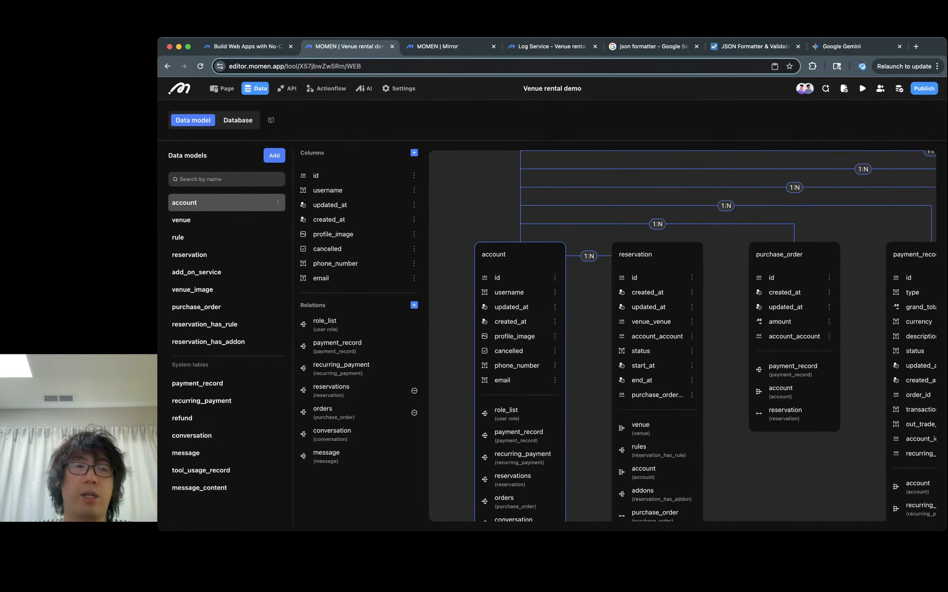
click(237, 120)
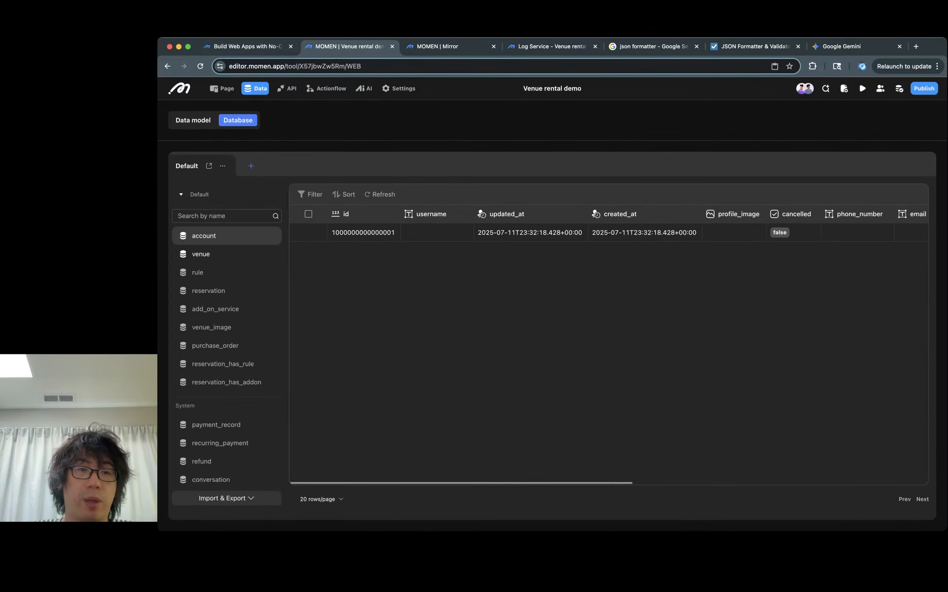
click(208, 290)
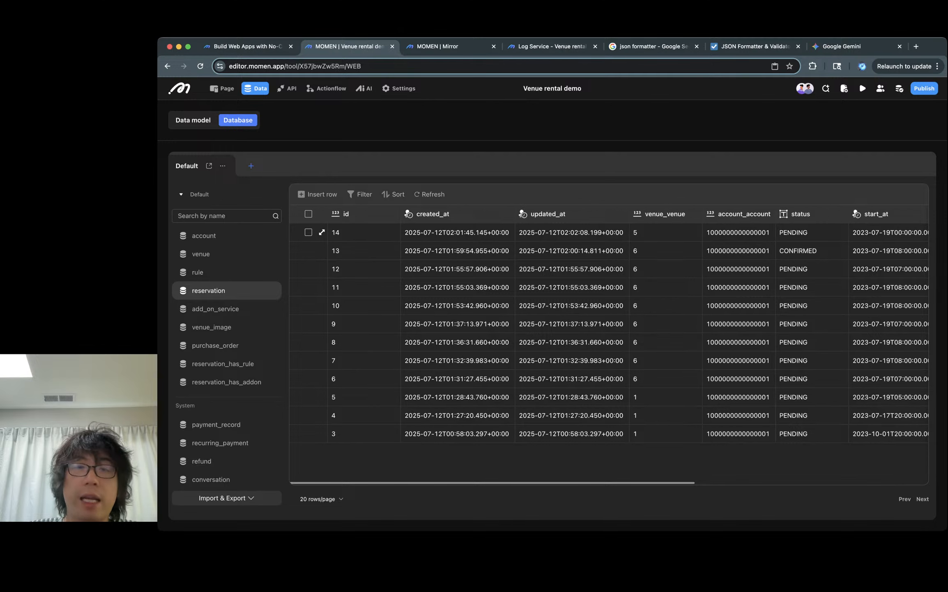
scroll(608, 333, right, 6)
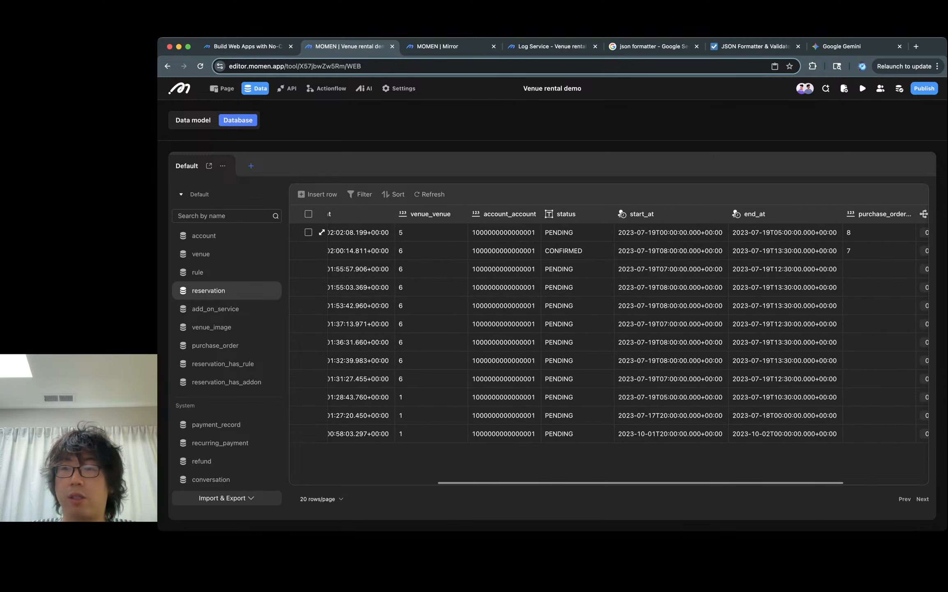
scroll(608, 333, right, 3)
scroll(608, 333, right, 2)
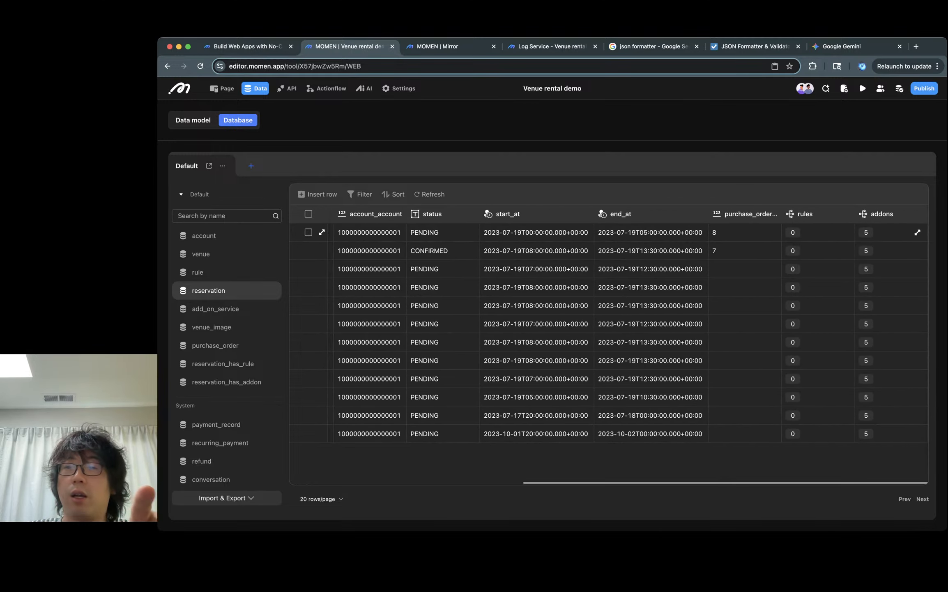
scroll(665, 232, left, 10)
click(678, 232)
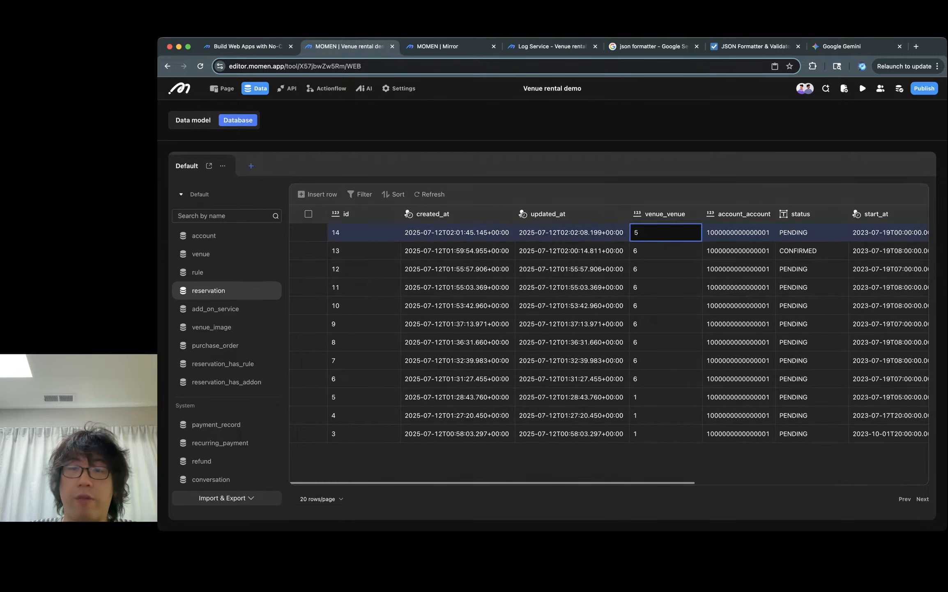
scroll(555, 263, right, 3)
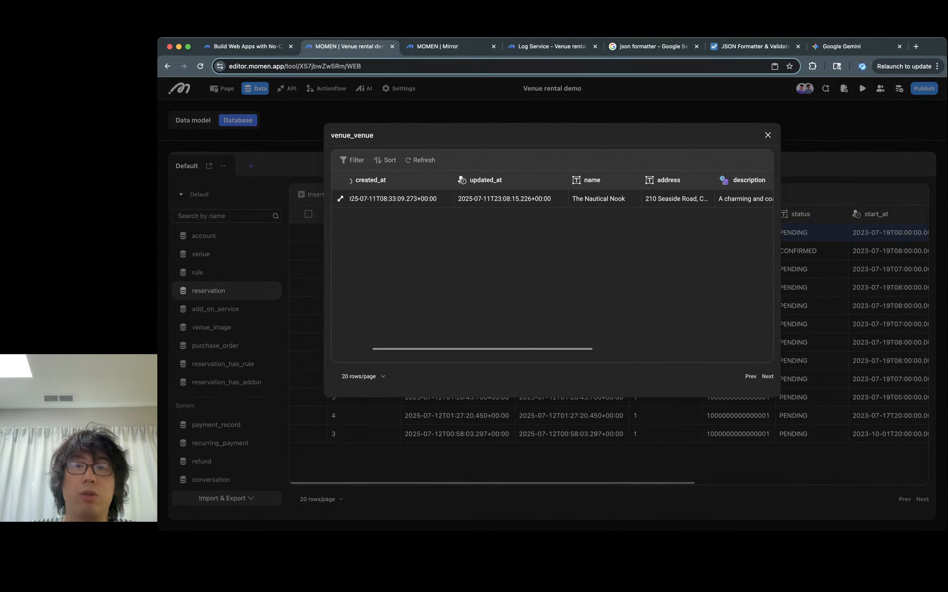
key(Escape)
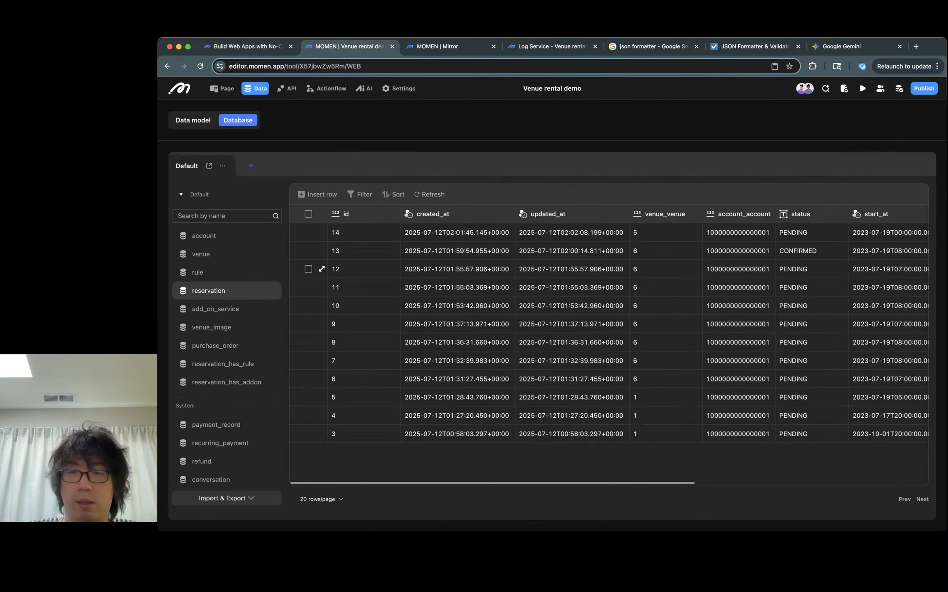
- Inspect the add-on records linked to the latest reservation
scroll(764, 269, right, 10)
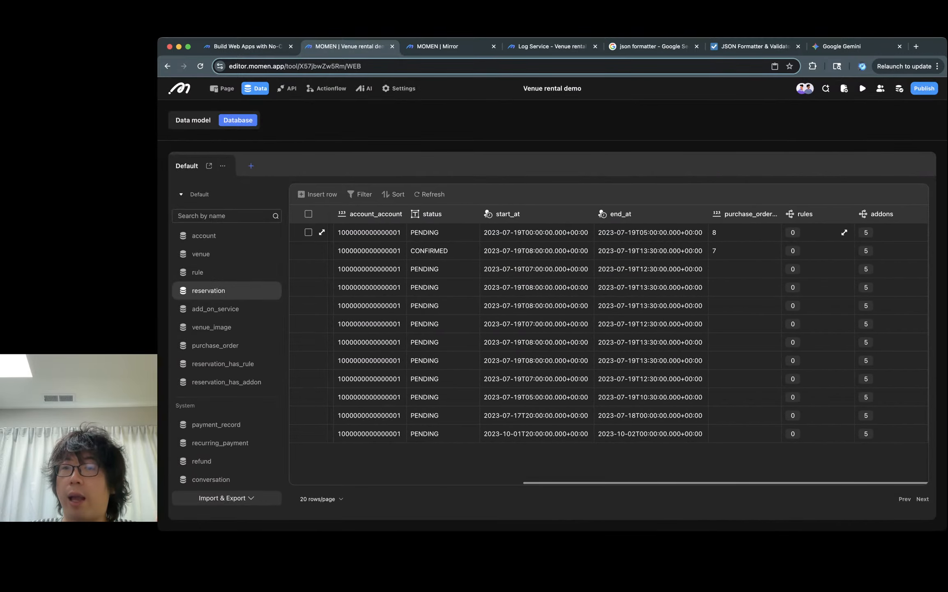
click(917, 232)
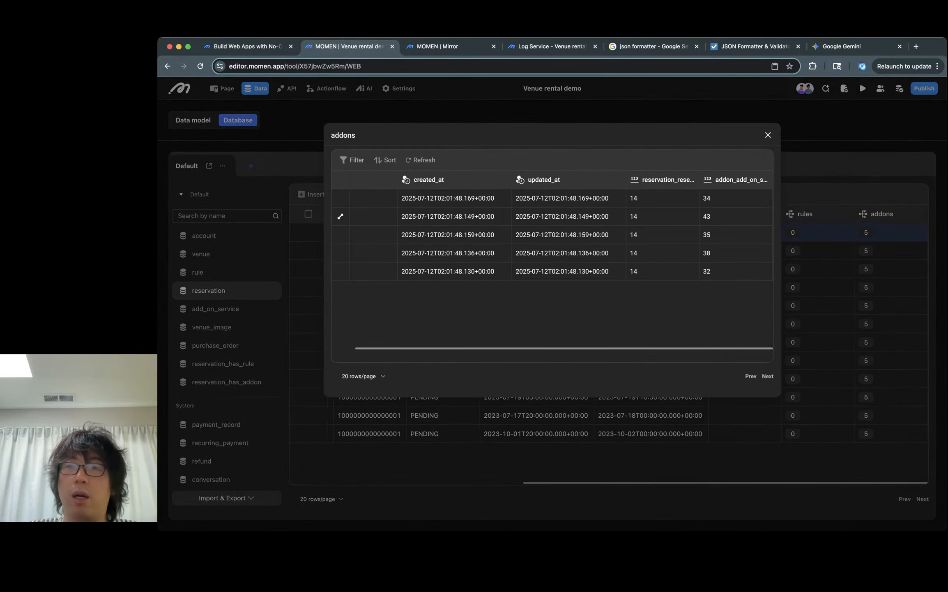
scroll(689, 216, right, 2)
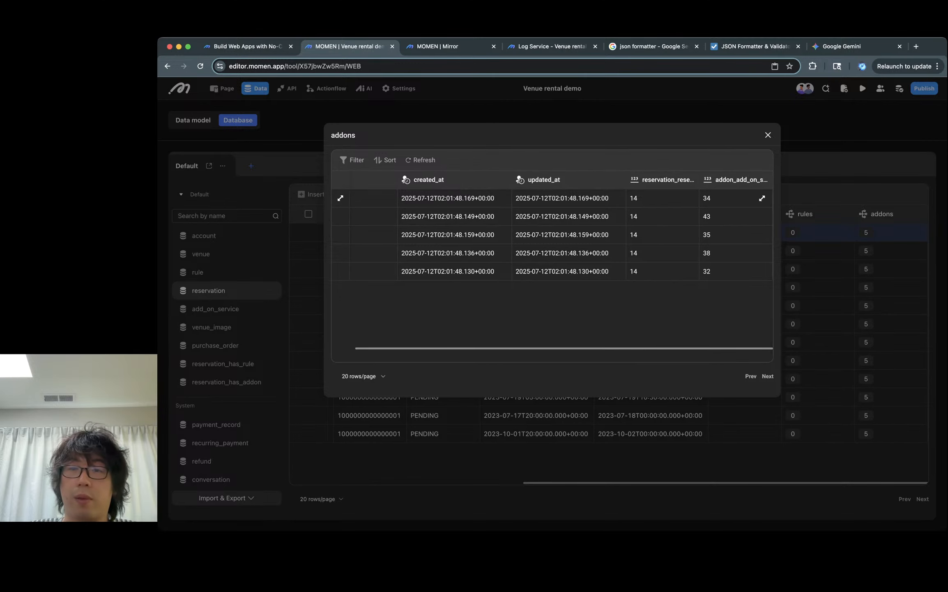
click(762, 197)
key(Escape)
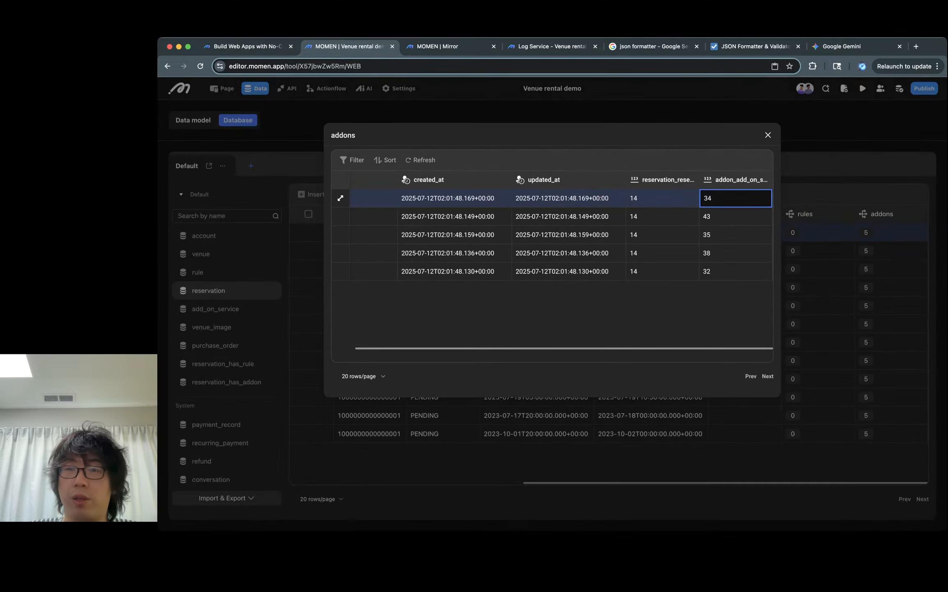
click(762, 216)
scroll(760, 202, right, 1)
key(Escape)
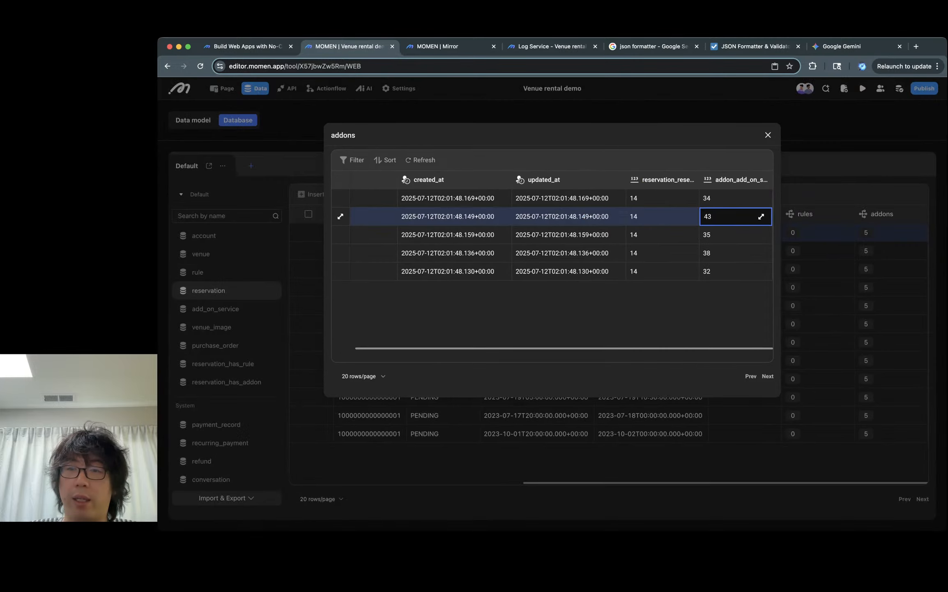
click(762, 235)
key(Escape)
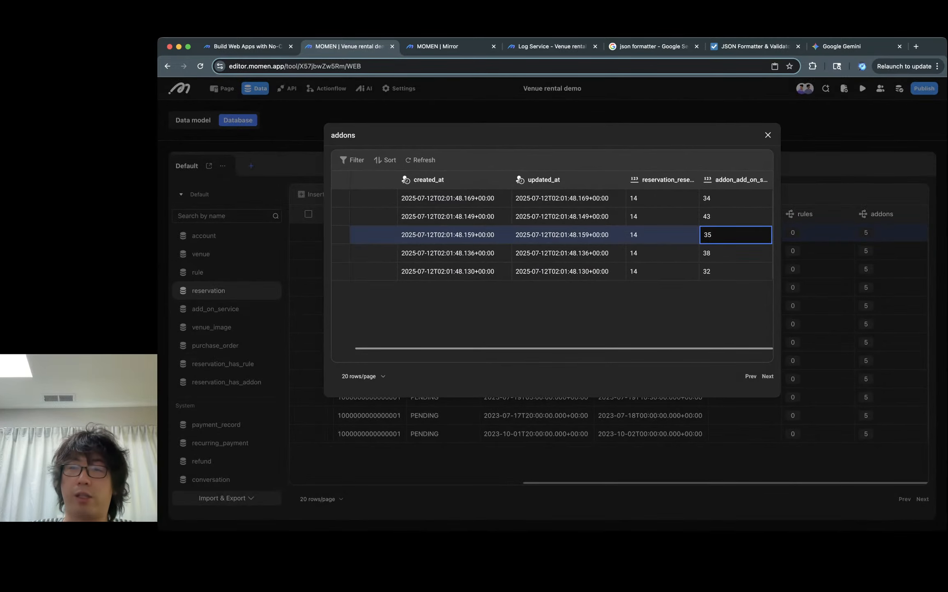
key(Escape)
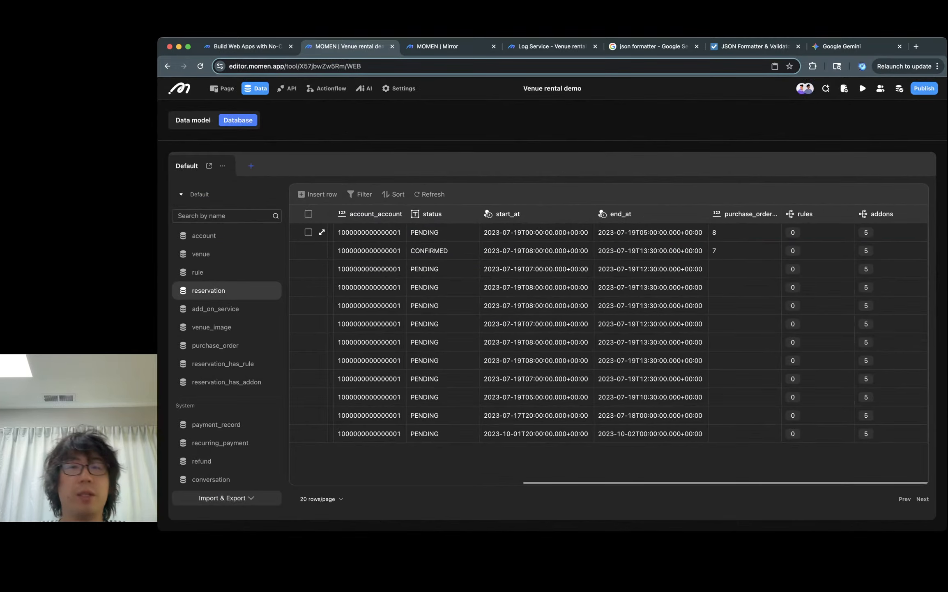
- Submit the payment in the preview tab, then refresh the reservation table in the editor
key(ctrl+Tab)
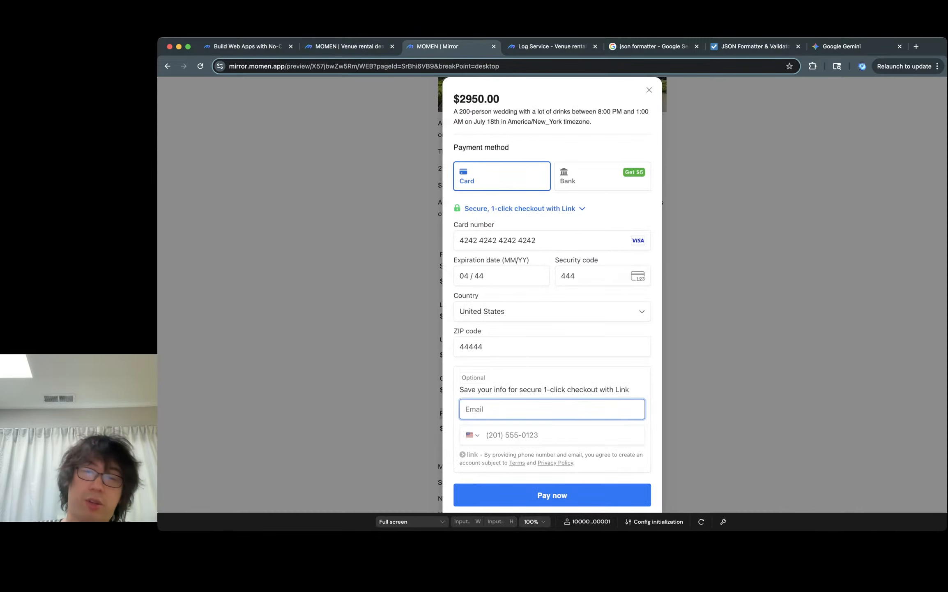
click(552, 495)
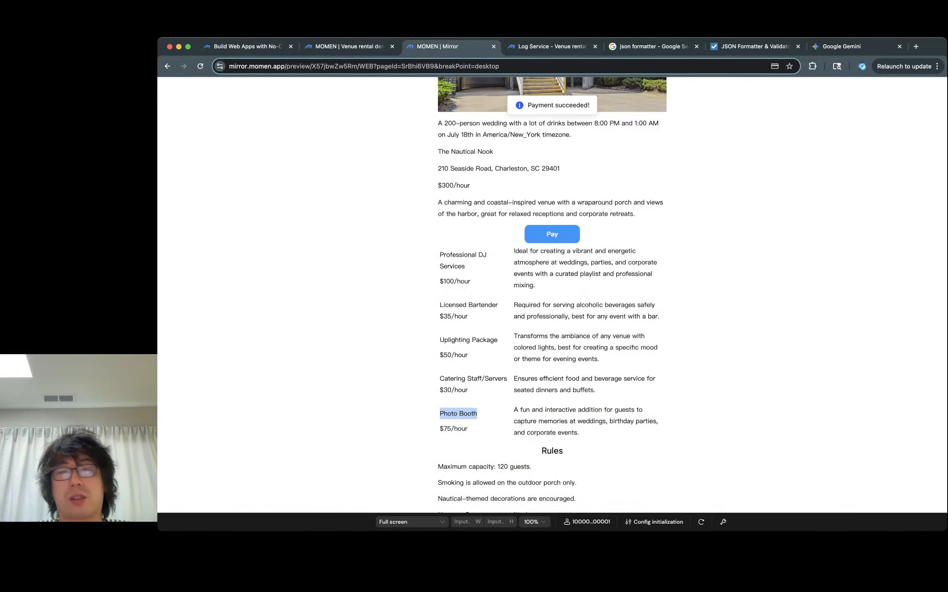
key(ctrl+shift+Tab)
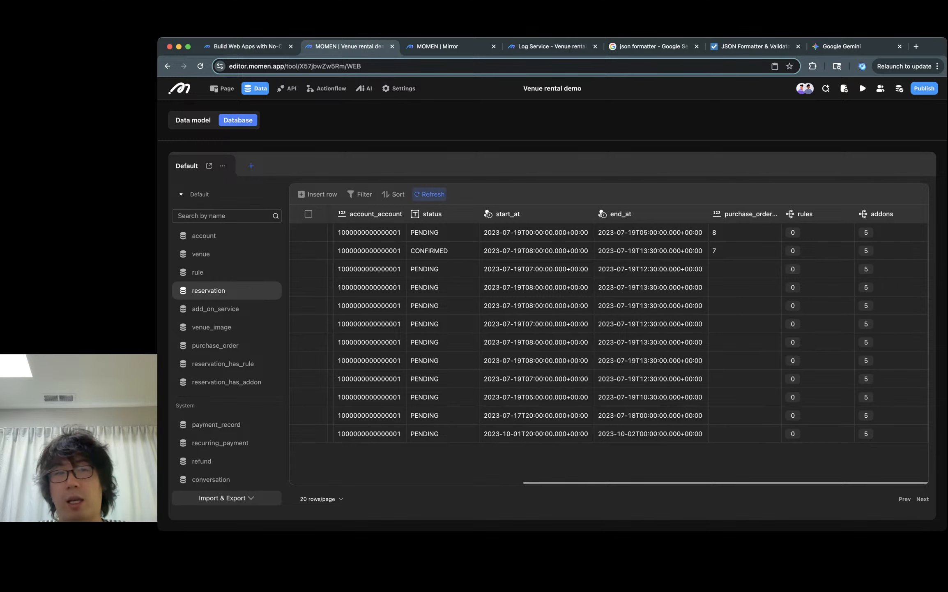
click(429, 193)
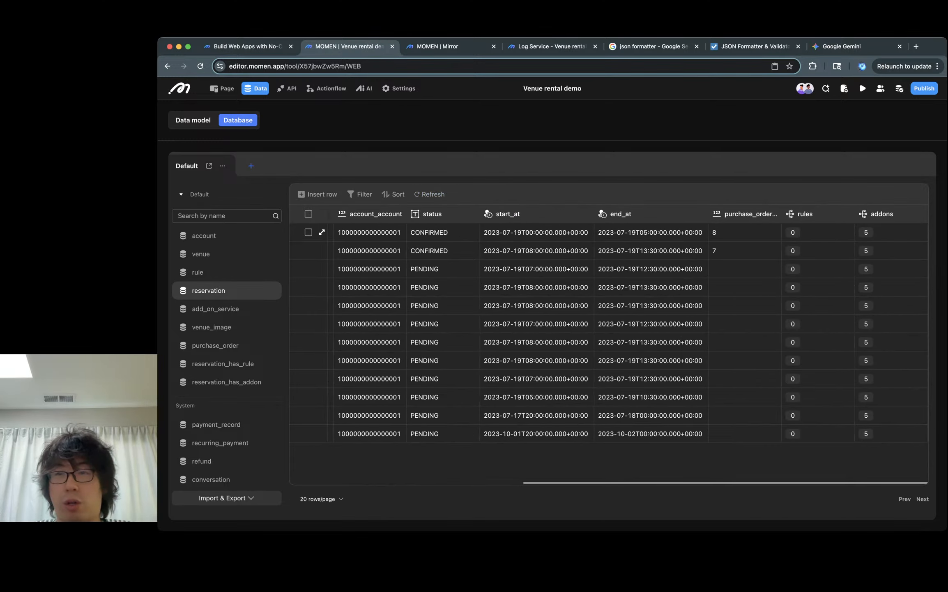
- Scroll through the paid reservation's preview page again
key(ctrl+Tab)
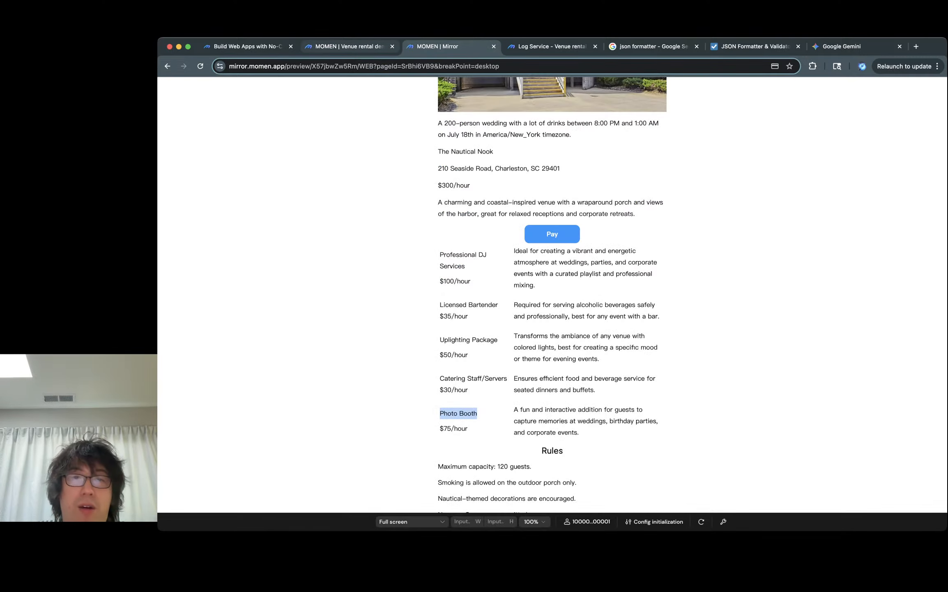
key(ctrl+shift+Tab)
key(ctrl+Tab)
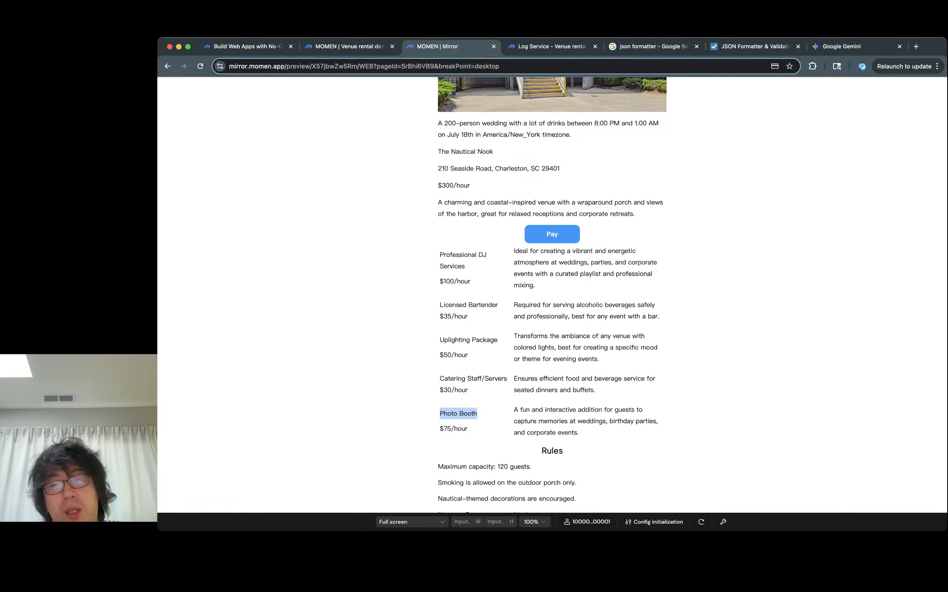
click(476, 413)
scroll(552, 294, down, 1)
scroll(552, 294, up, 4)
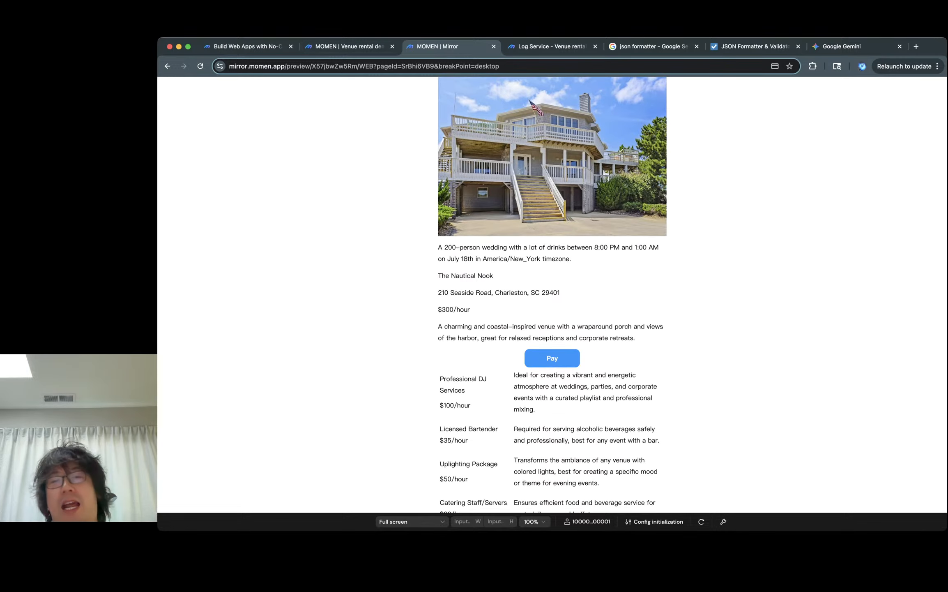
scroll(552, 294, down, 4)
scroll(552, 294, down, 1)
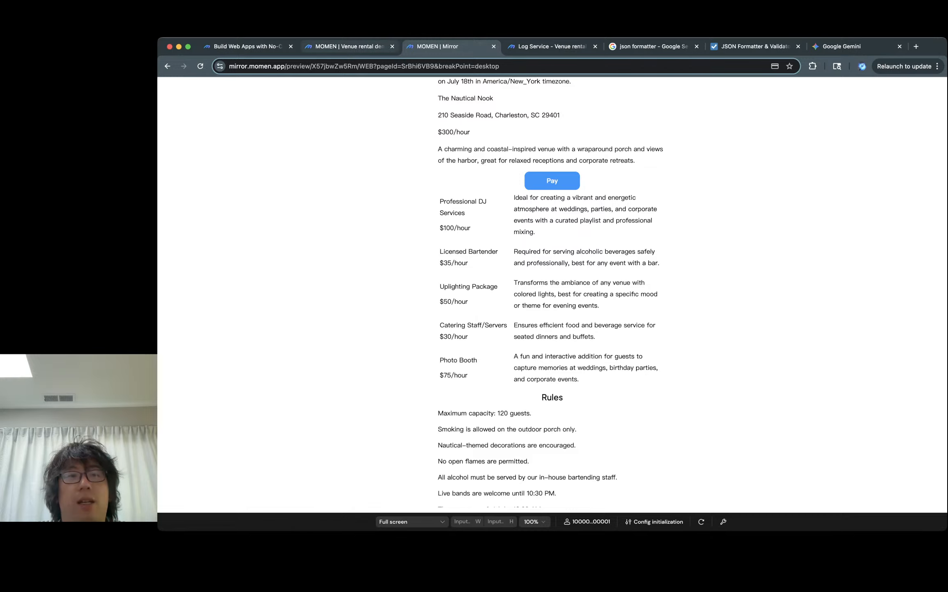
- Open the AI section and review the Venue recommender and Reservation helper agent configurations
click(349, 46)
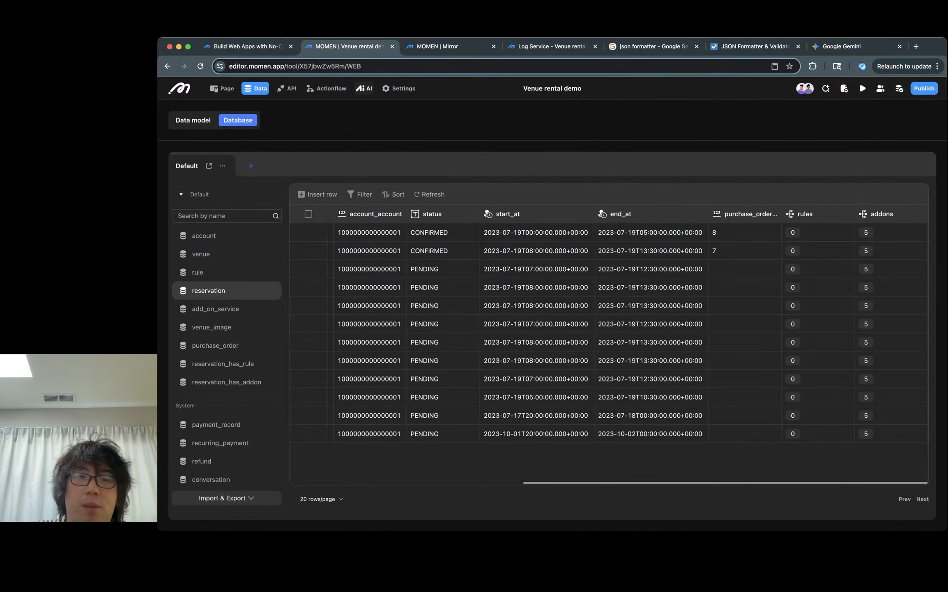
click(363, 89)
click(452, 164)
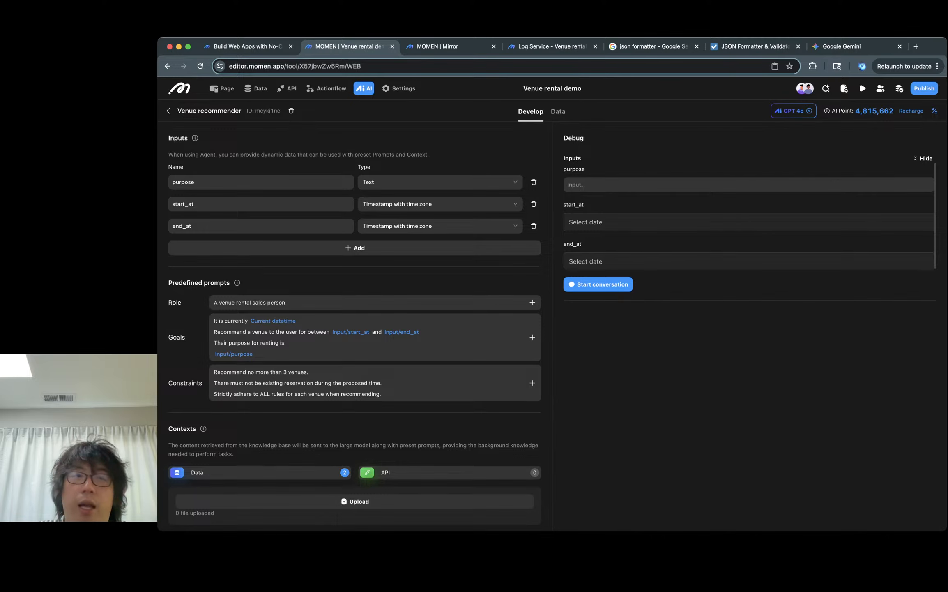
click(168, 110)
click(649, 165)
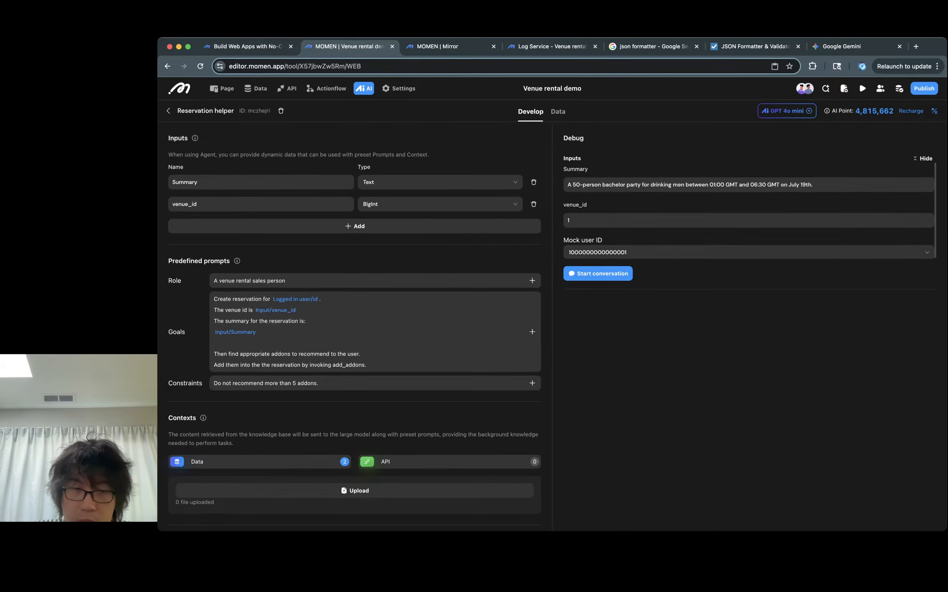
- Open the booking page and select the list item inside the reservation's addons list
scroll(354, 328, down, 3)
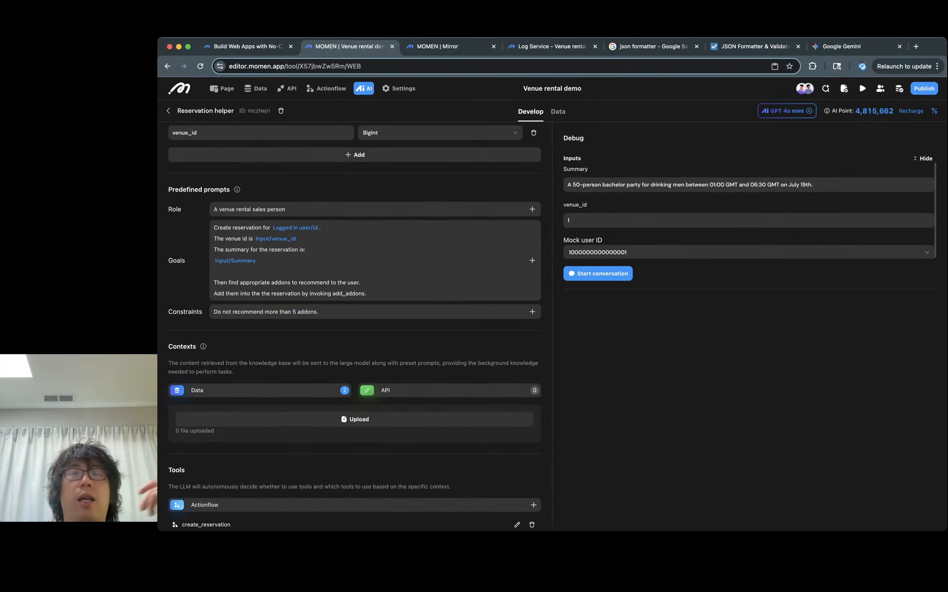
scroll(355, 329, down, 2)
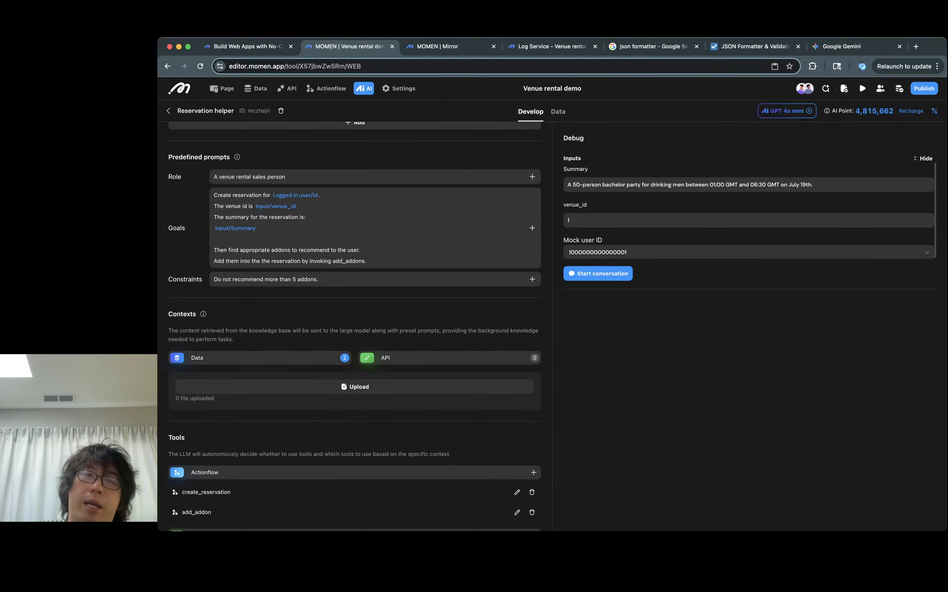
click(222, 88)
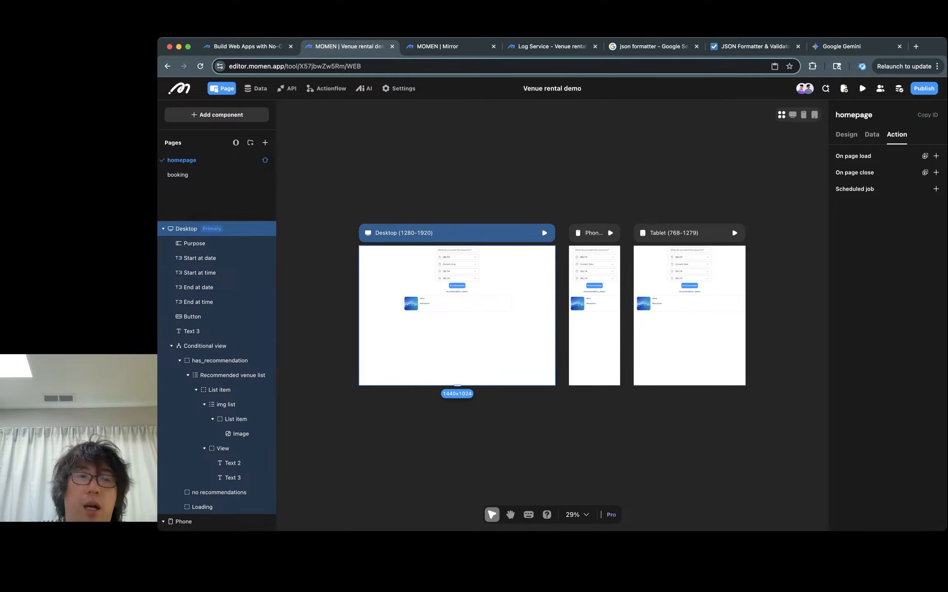
click(177, 174)
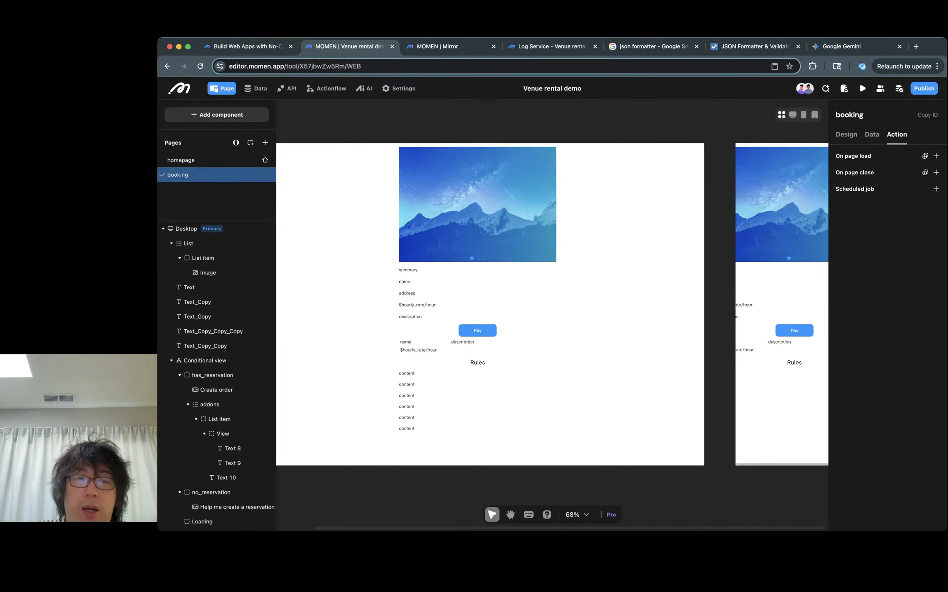
scroll(448, 350, up, 5)
click(394, 334)
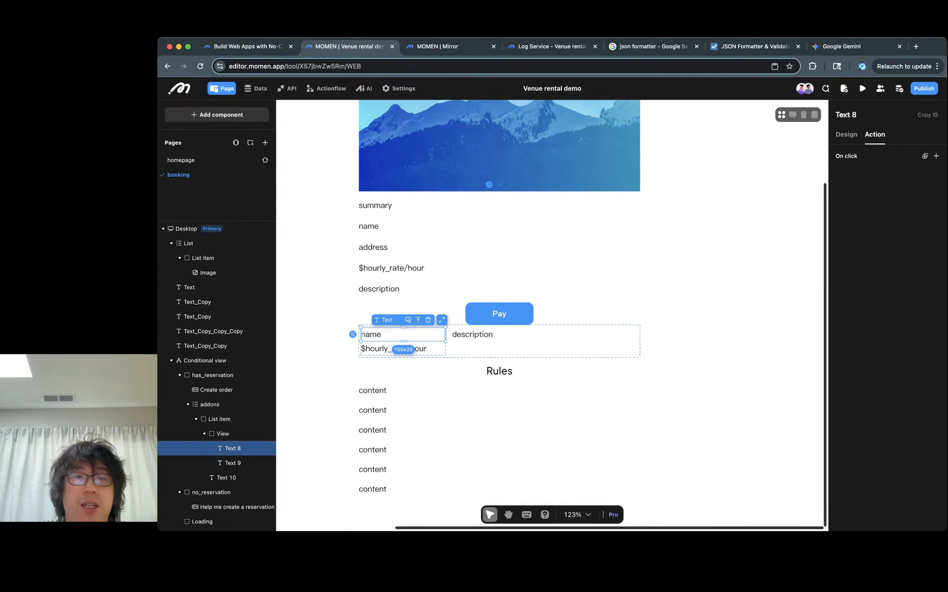
click(473, 349)
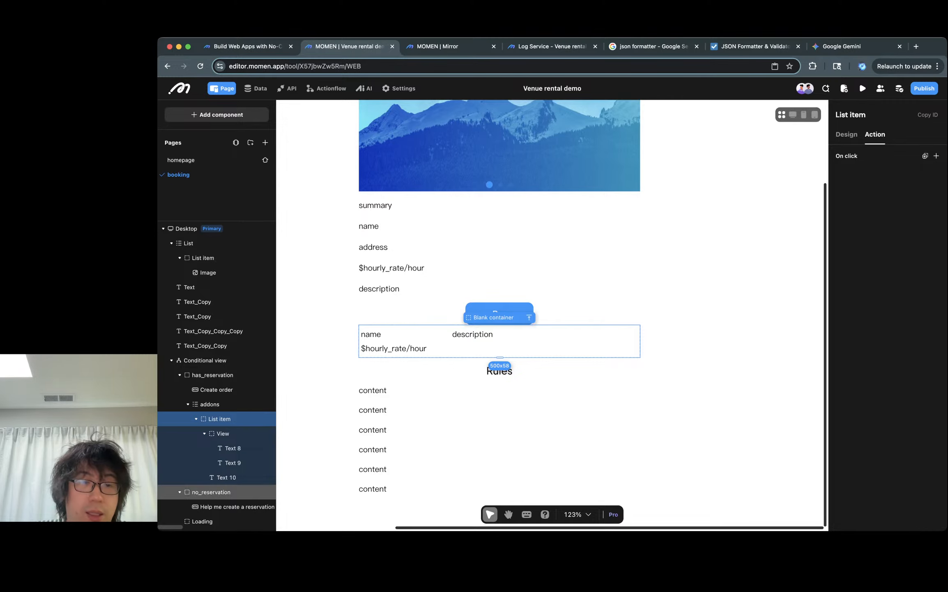
scroll(222, 492, down, 5)
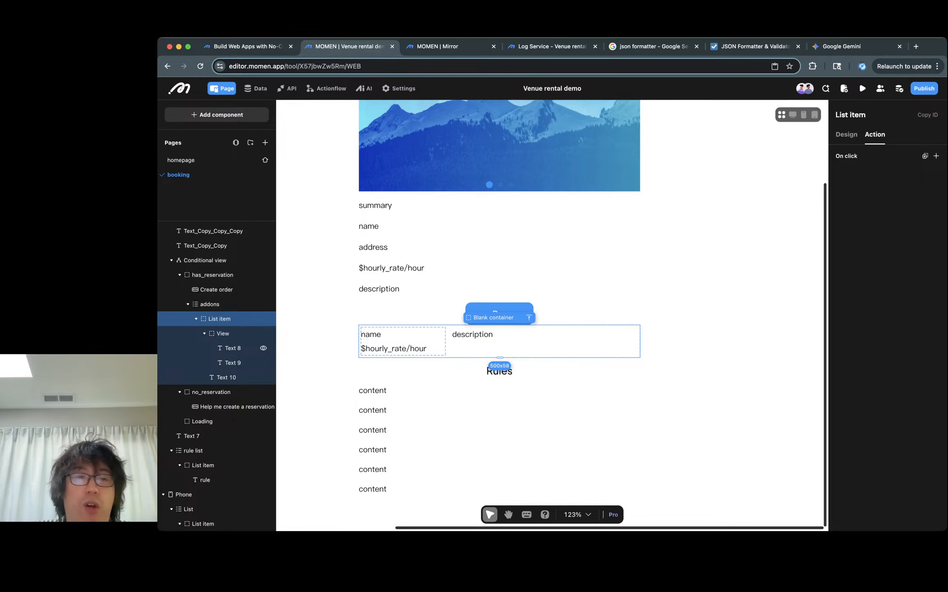
click(230, 334)
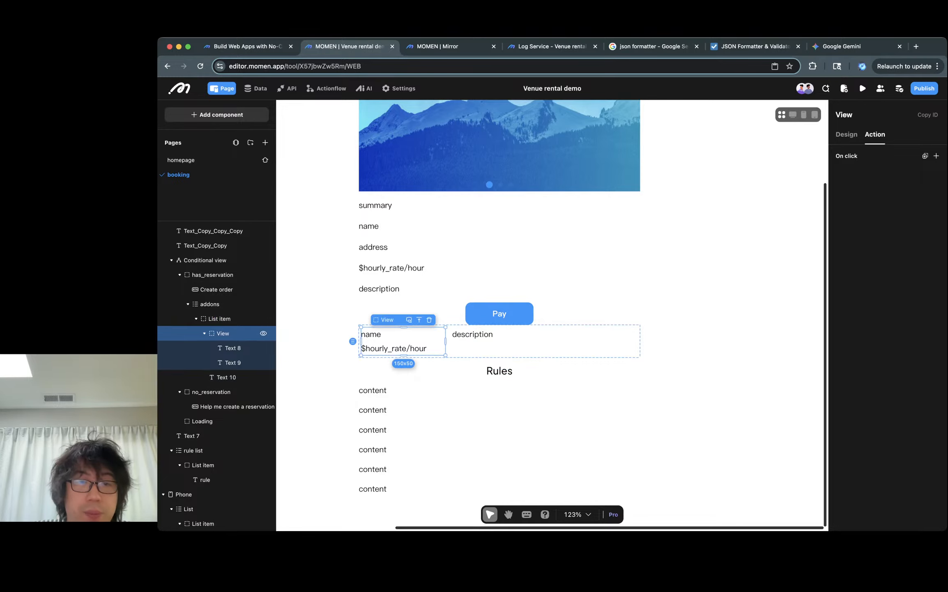
click(220, 318)
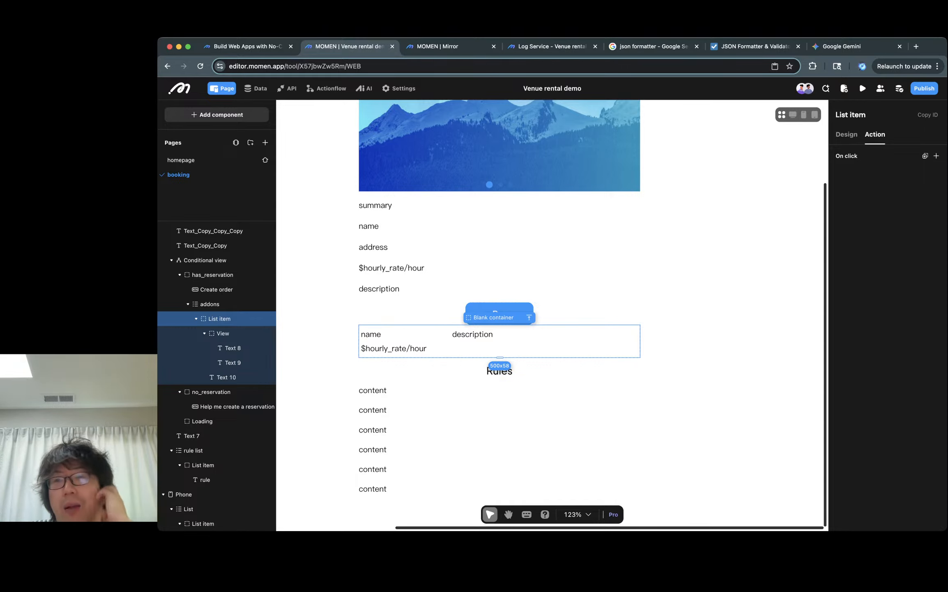
- Add a Show modal action to the add-on list item's click, with title and content both set to "Remove?"
click(936, 156)
text(modal)
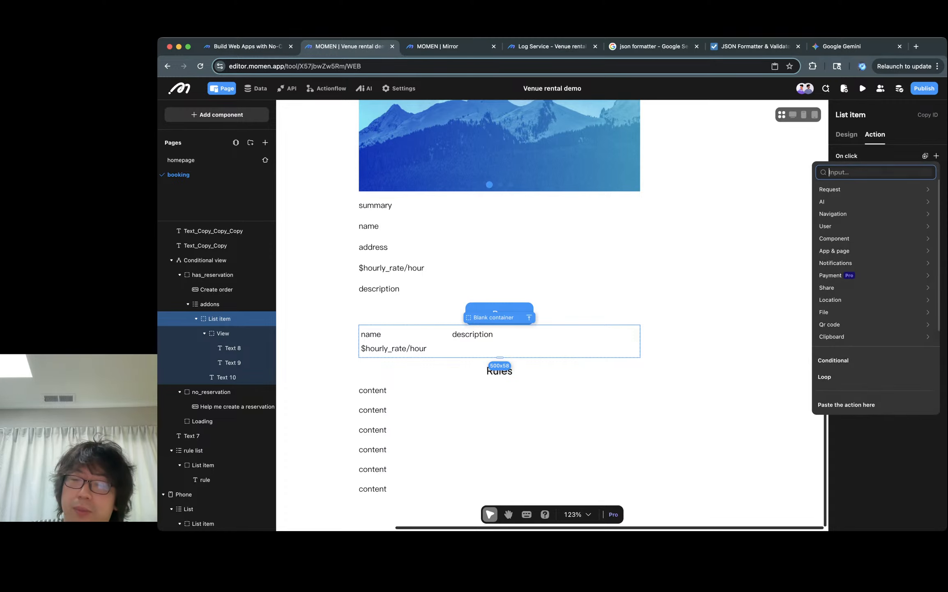
key(Return)
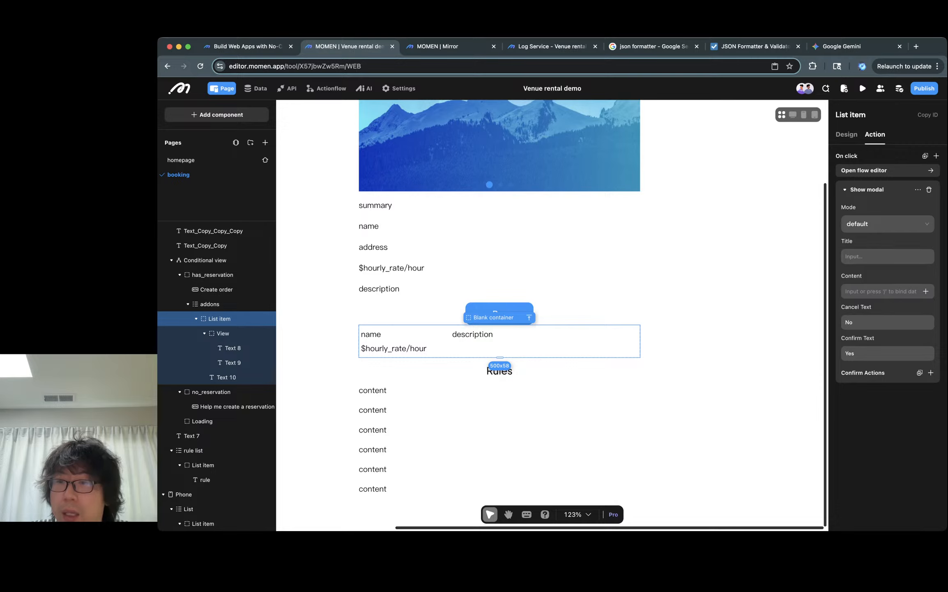
click(887, 256)
text(De)
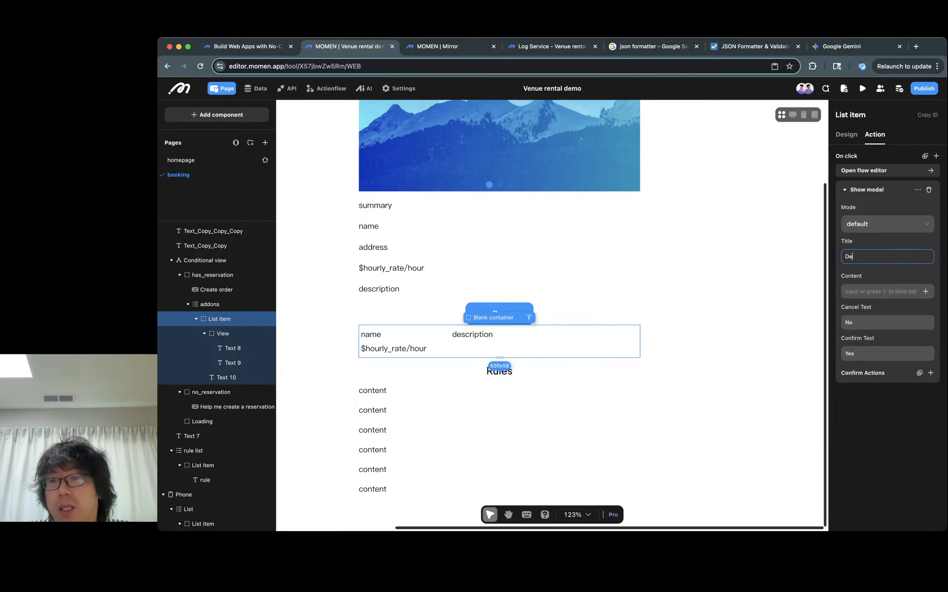
text(lete?)
click(881, 290)
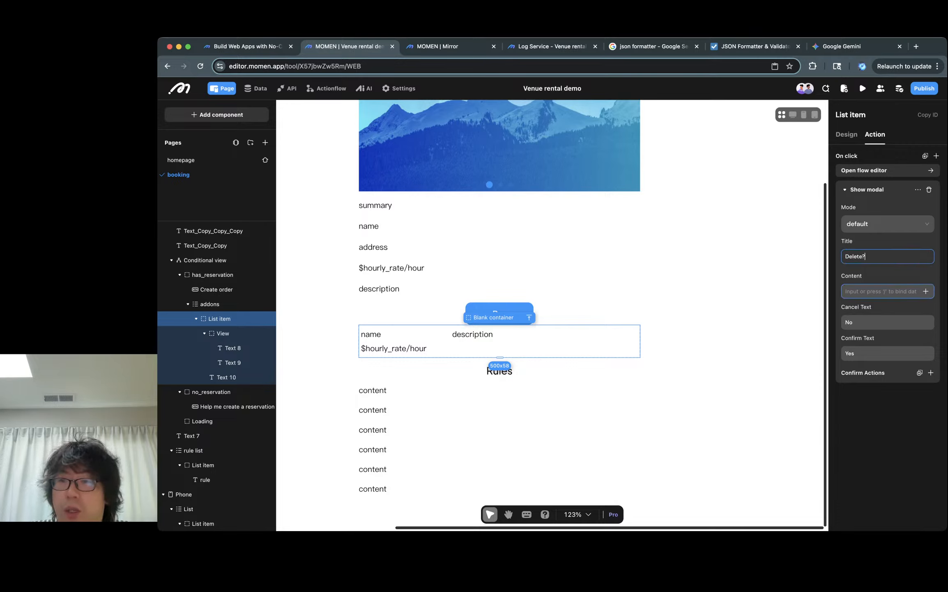
key(super+a)
text(Remove?)
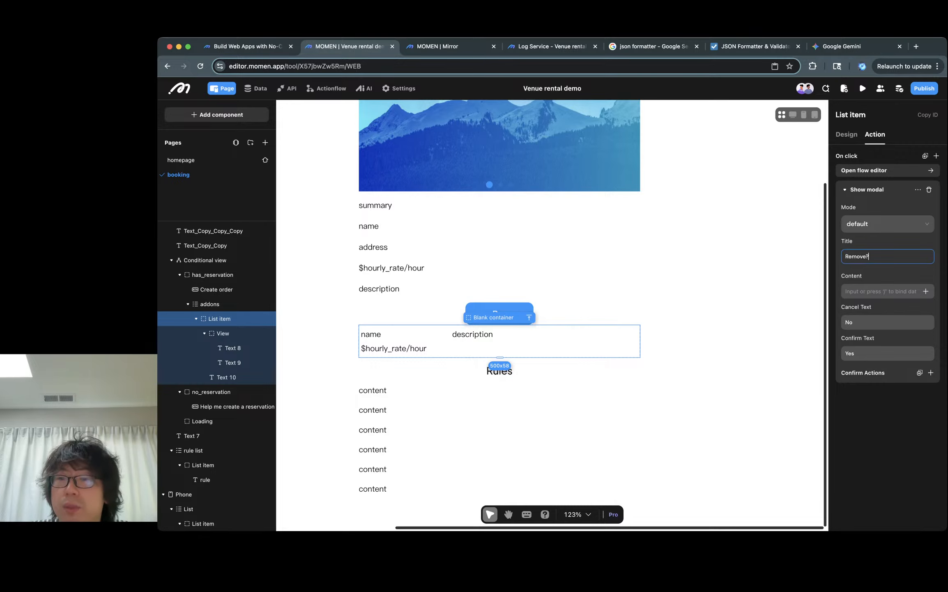
click(881, 290)
text(Remove?)
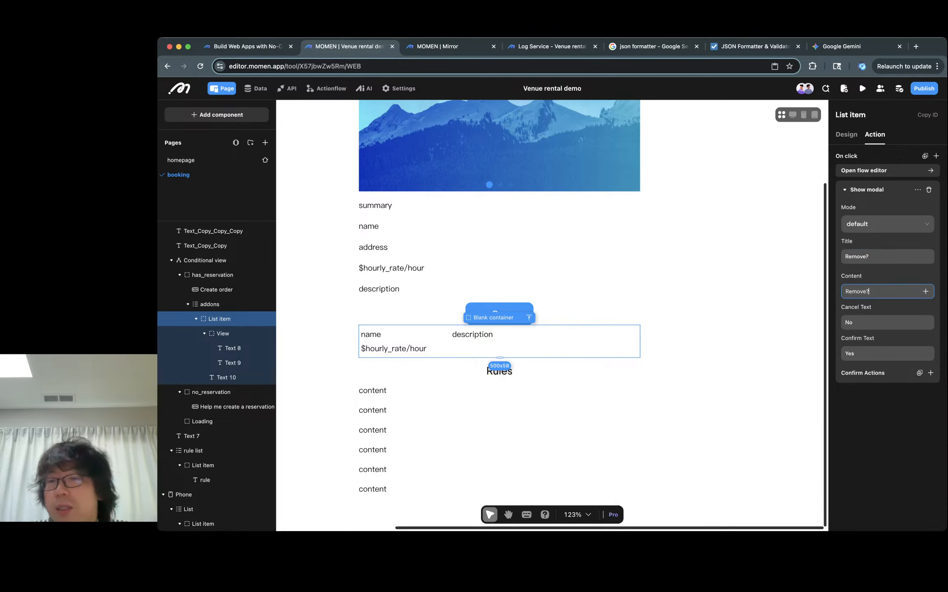
- Add a Delete reservation_has_addon mutation as the modal's confirm action
click(930, 372)
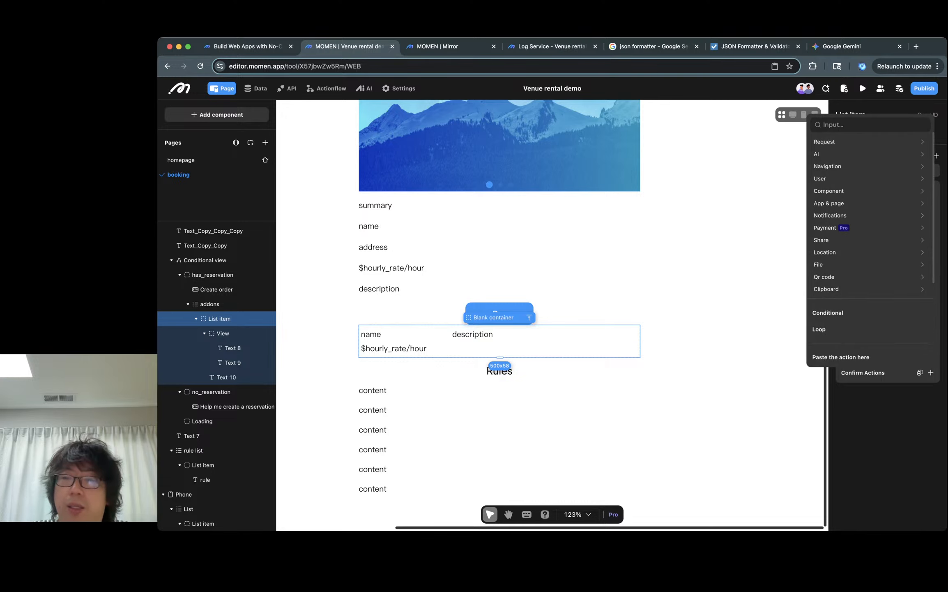
key(Down)
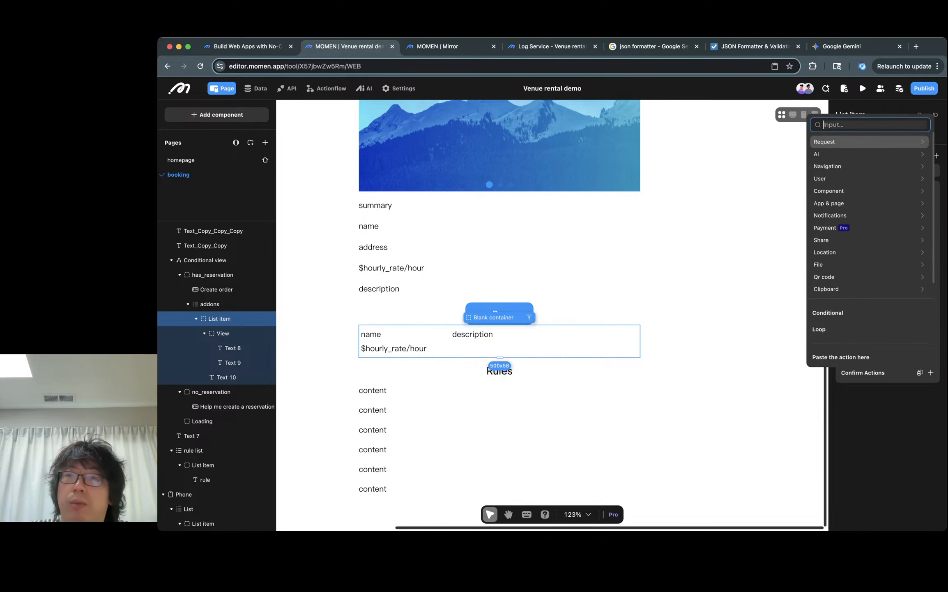
key(Right)
key(Right)
key(Right)
key(Down)
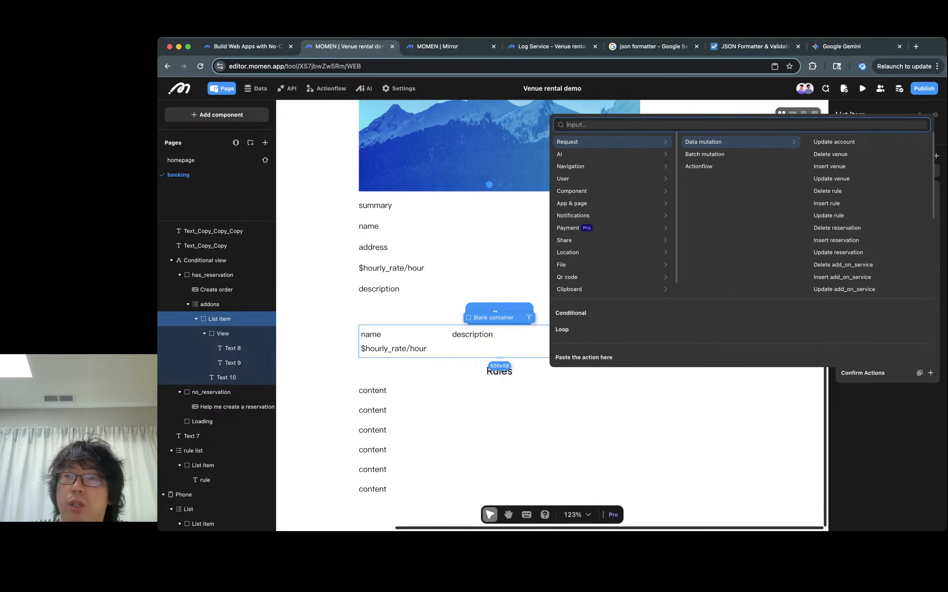
text(delete)
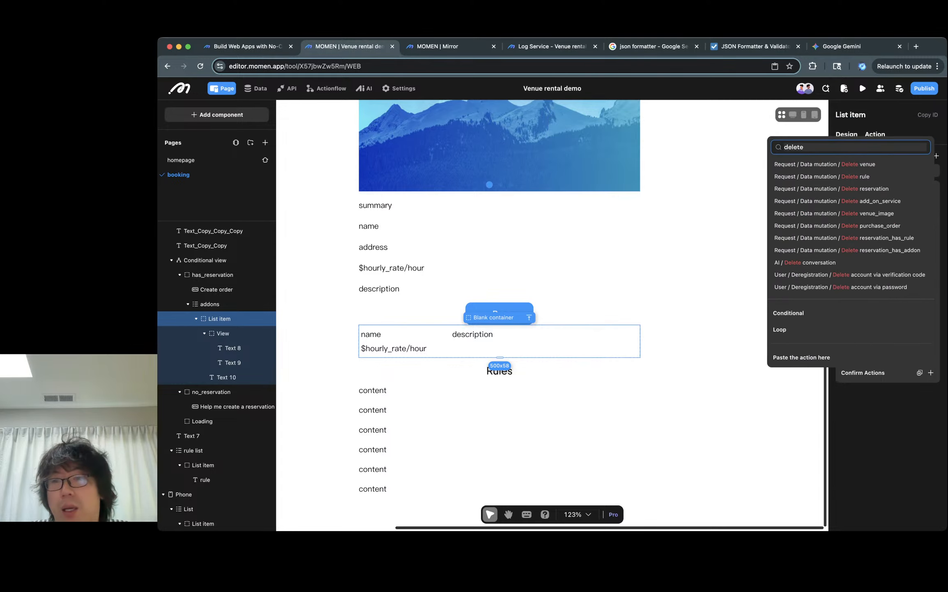
text( addon)
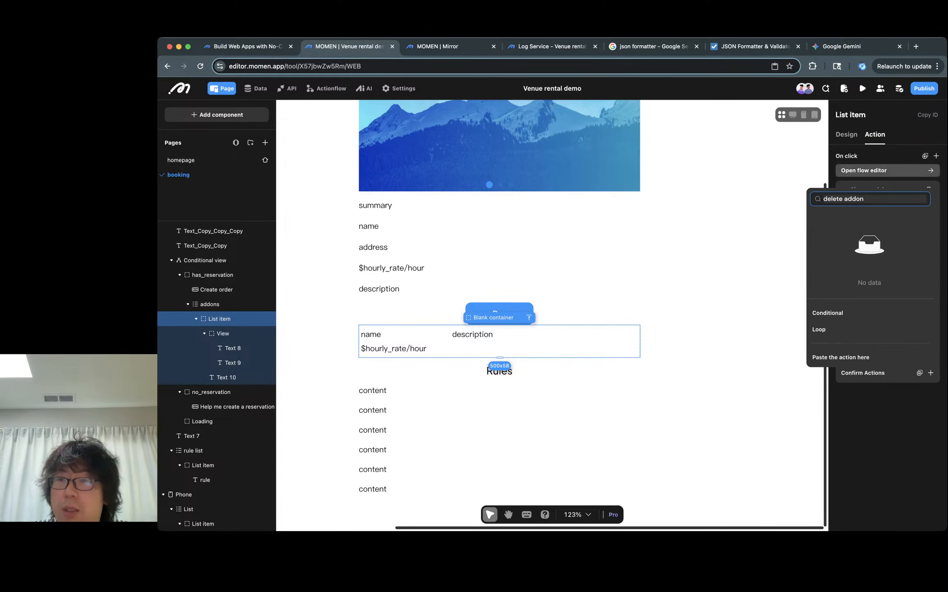
key(BackSpace)
key(BackSpace)
key(BackSpace)
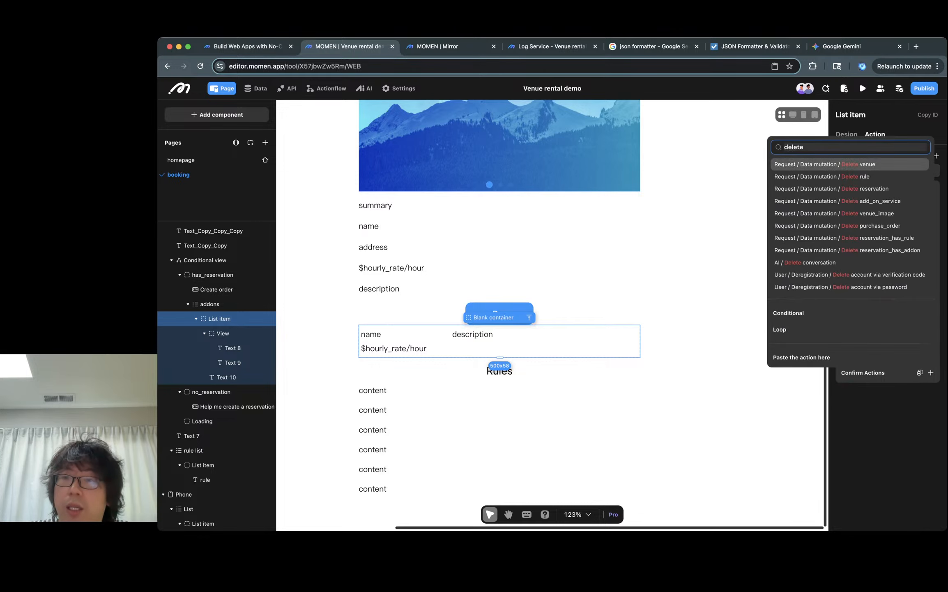
text(reserv)
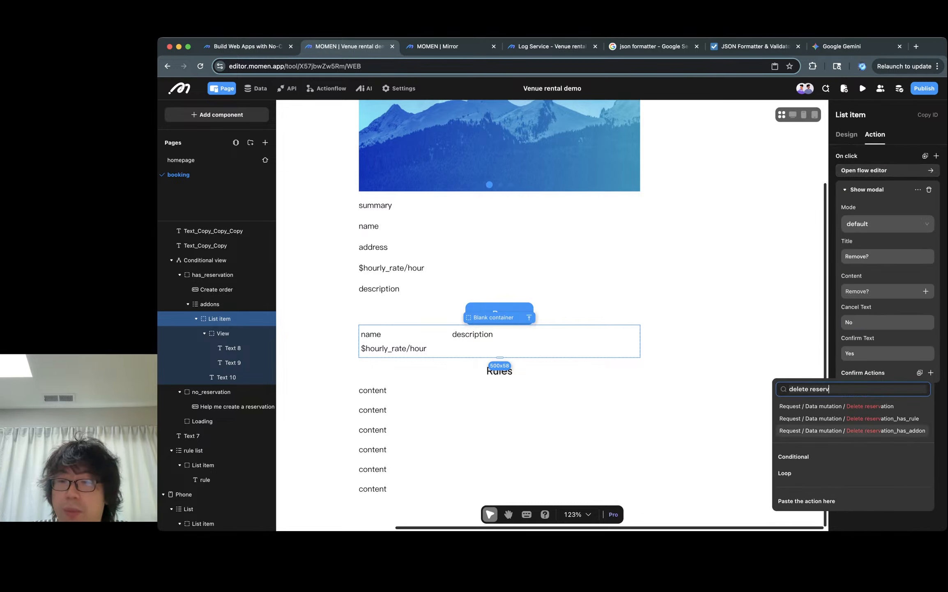
key(Return)
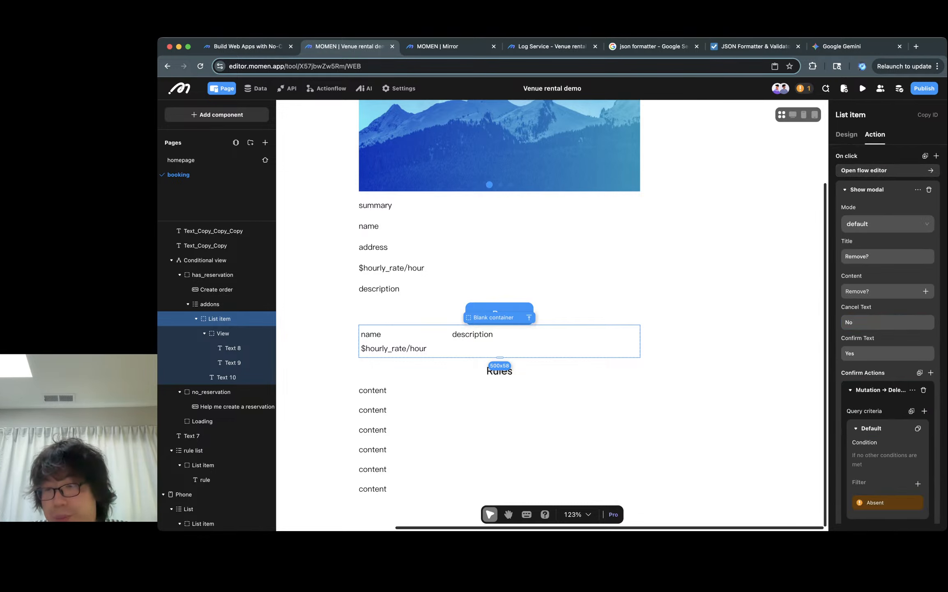
- Filter the delete mutation by id equal to the current addons list item's id
click(918, 436)
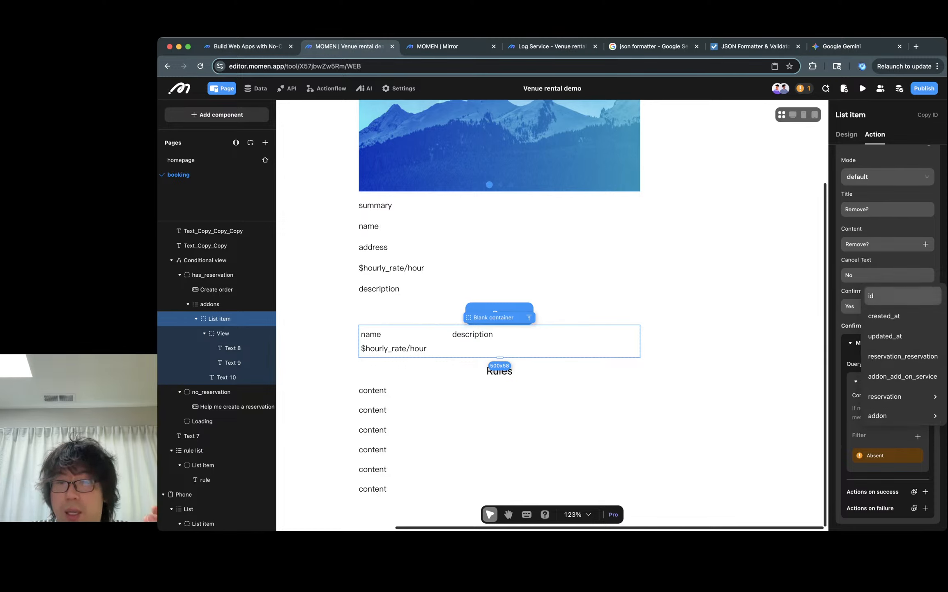
click(902, 296)
scroll(888, 370, down, 1)
click(915, 448)
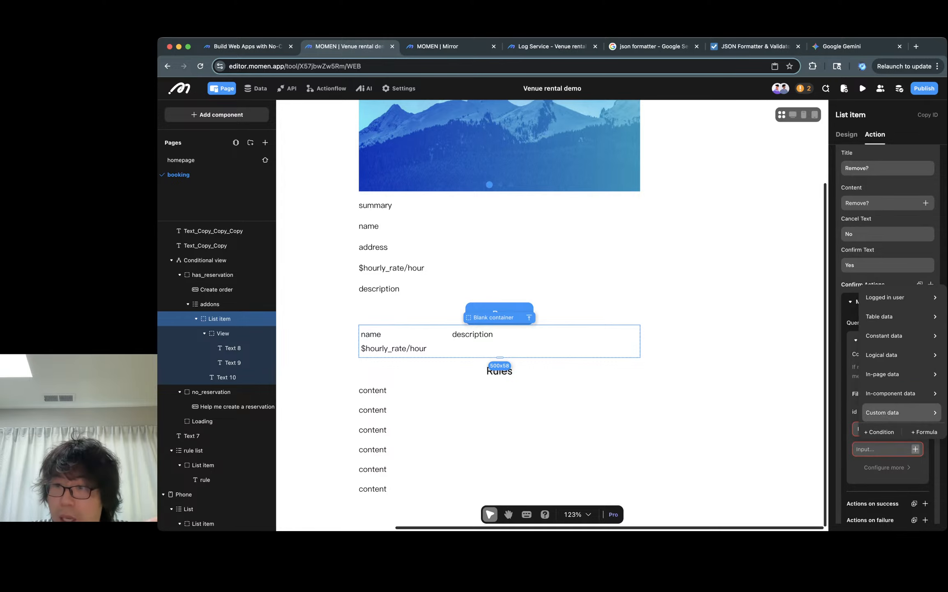
mouse_move(890, 393)
mouse_move(818, 397)
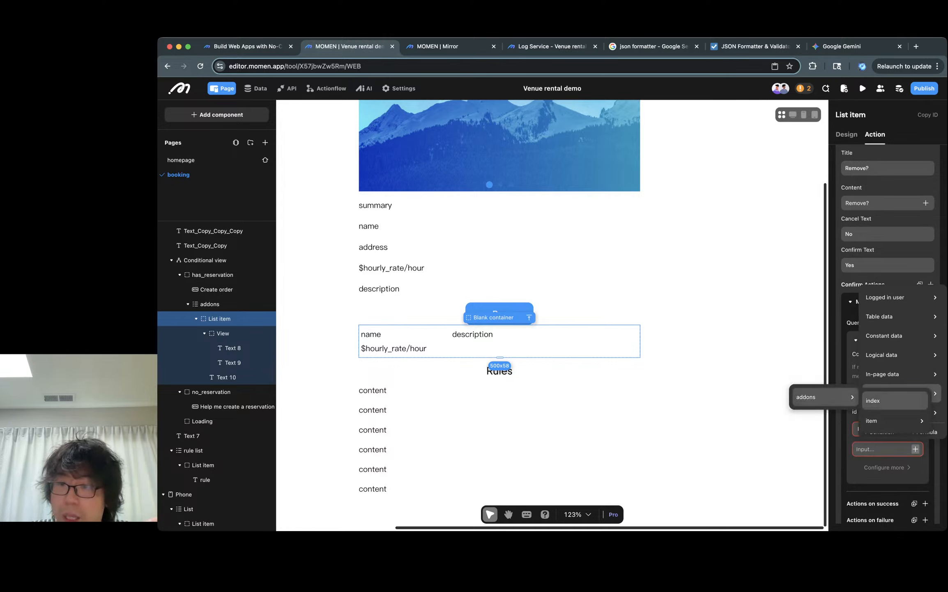
mouse_move(892, 420)
click(824, 296)
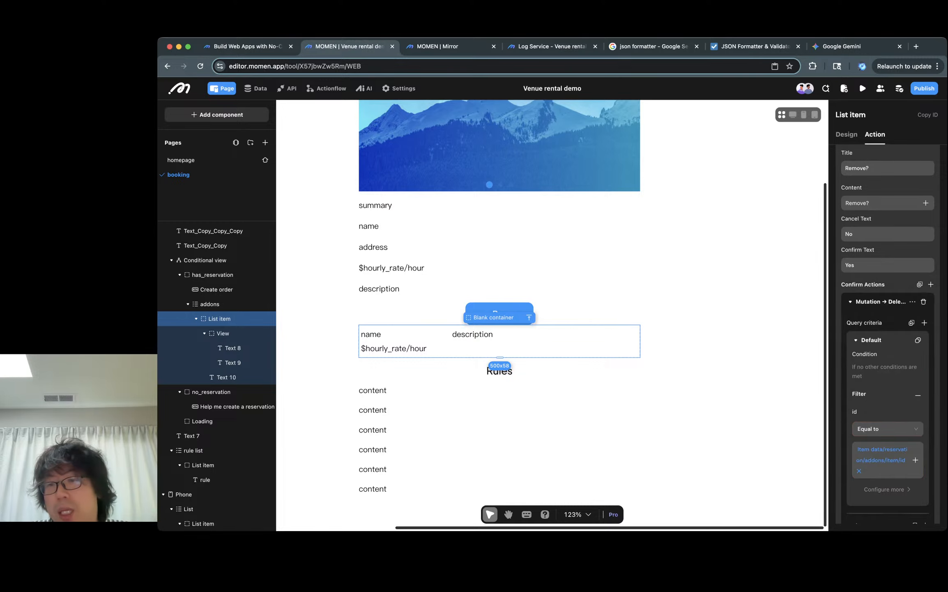
scroll(887, 333, down, 2)
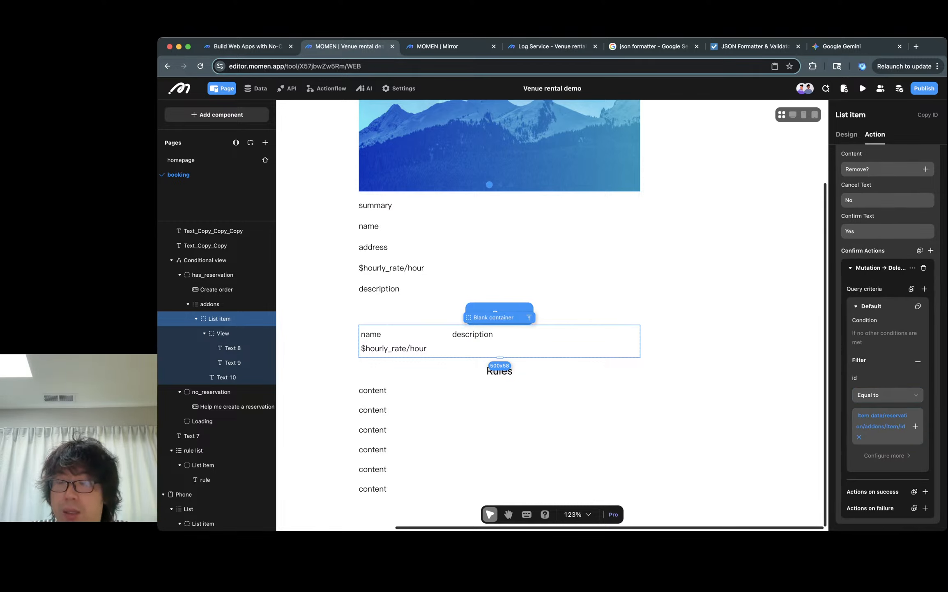
scroll(887, 333, up, 6)
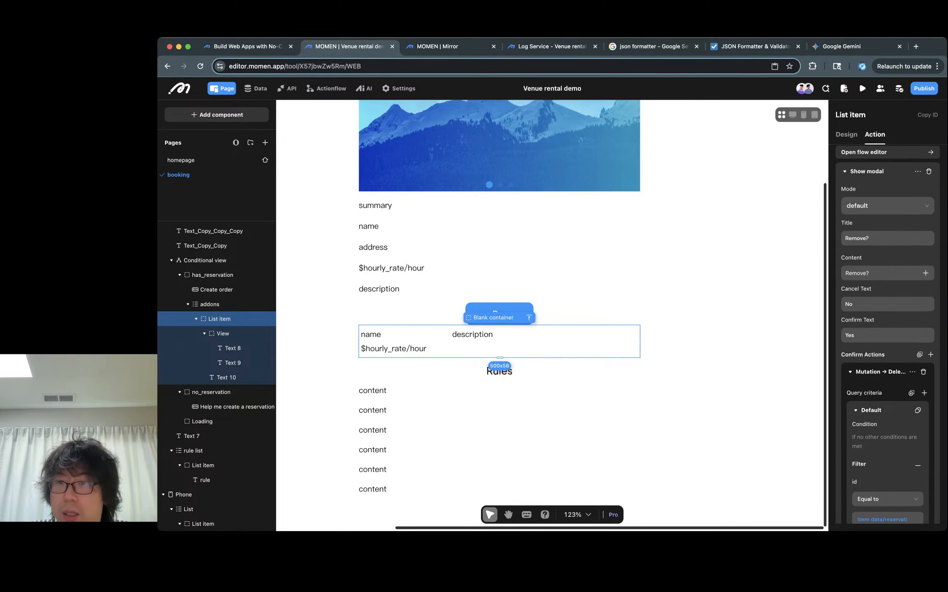
- Add a Refresh action after the delete mutation in the add-on item's on-click flow
click(887, 170)
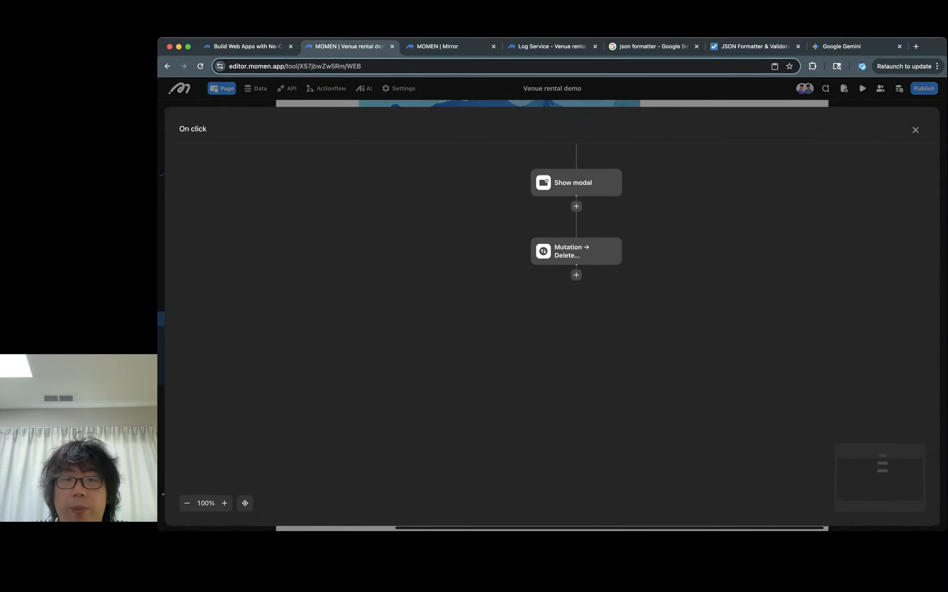
click(576, 251)
click(576, 275)
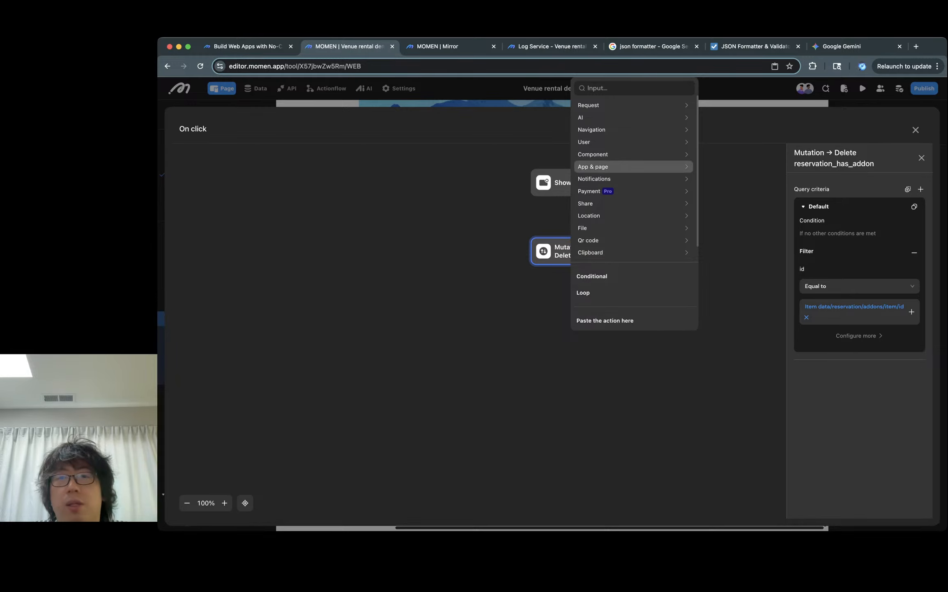
click(595, 88)
text(refresh)
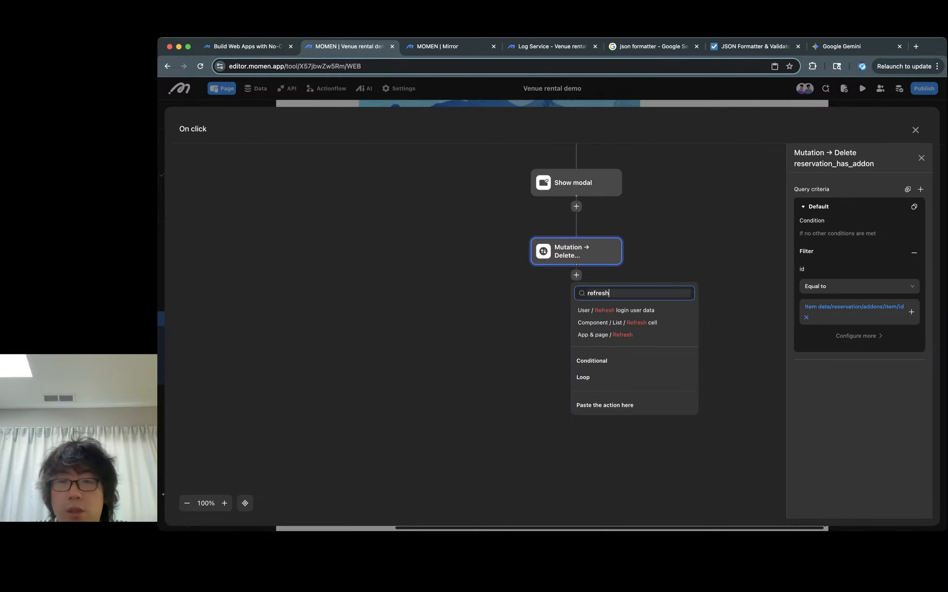
key(Down)
key(Up)
key(Down)
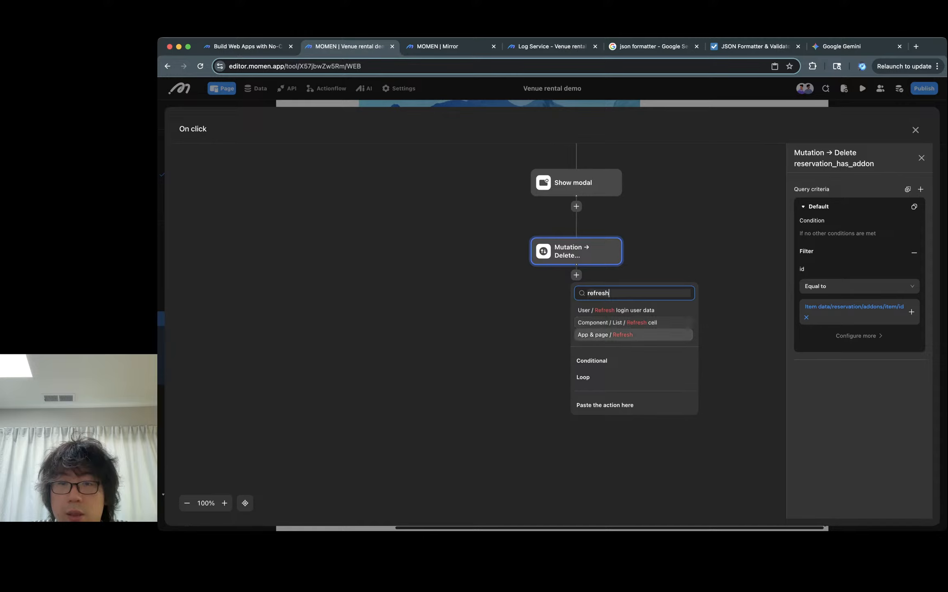
key(Down)
key(Down)
key(Down)
key(Return)
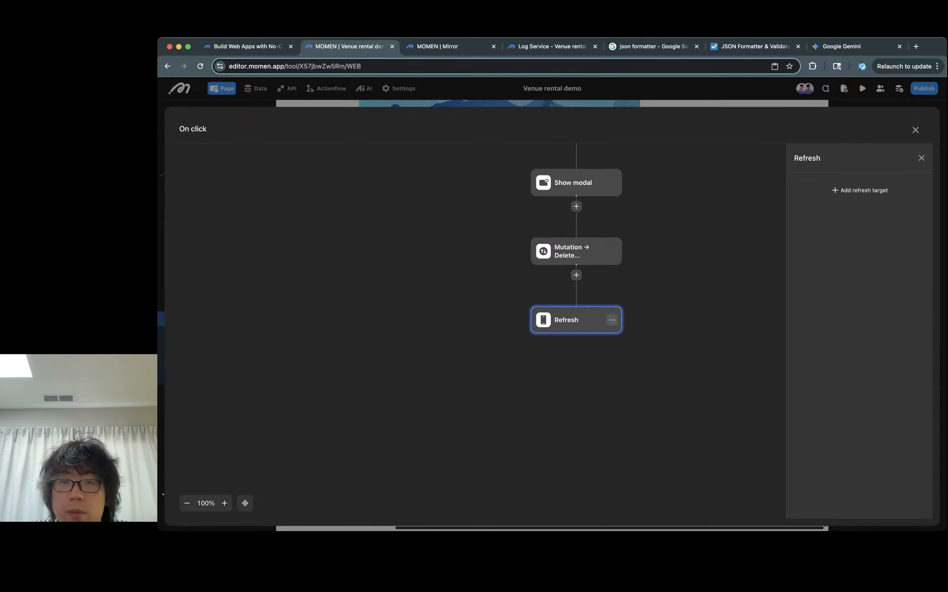
- Add a refresh target to the Refresh action, choosing the booking page itself (booking / booking)
click(612, 320)
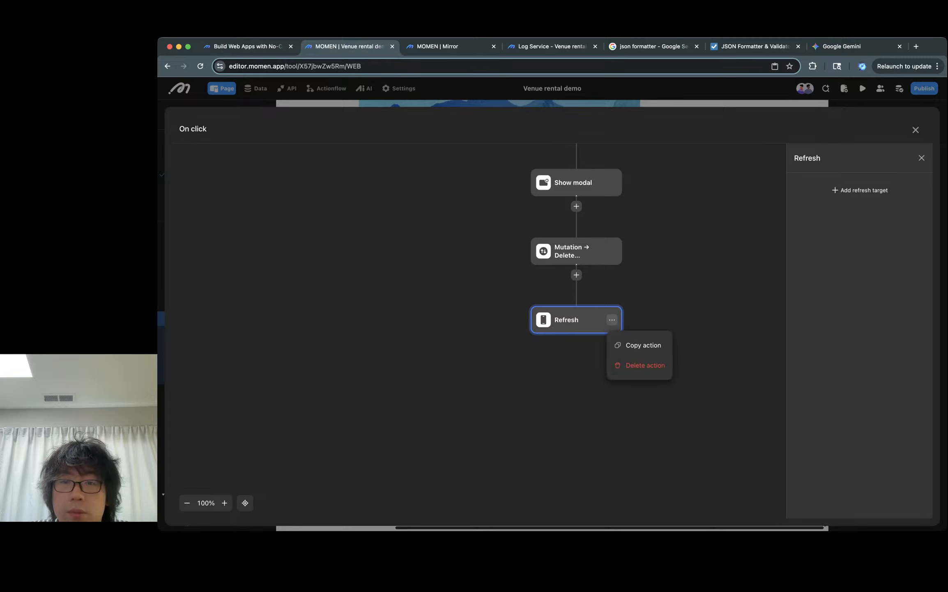
click(859, 190)
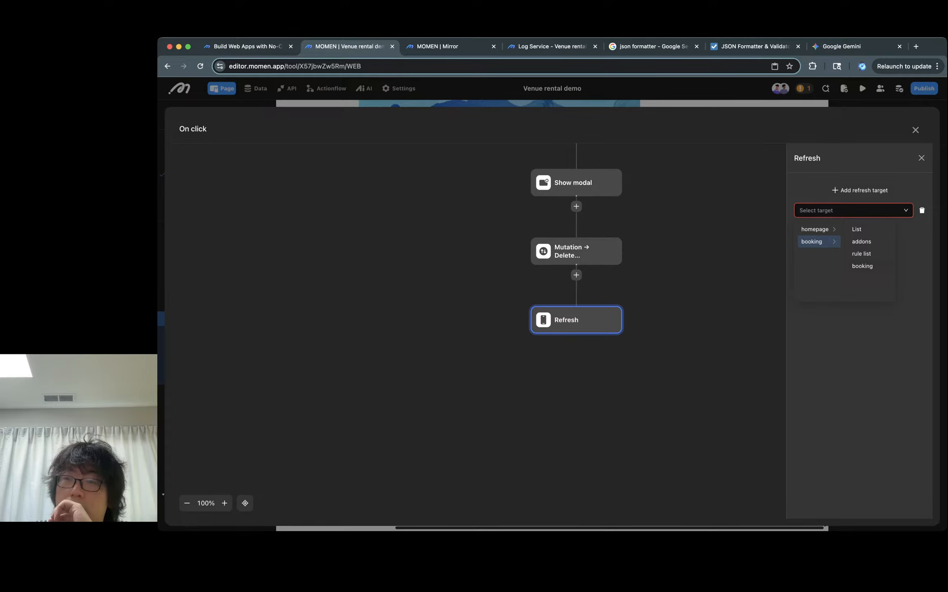
click(862, 265)
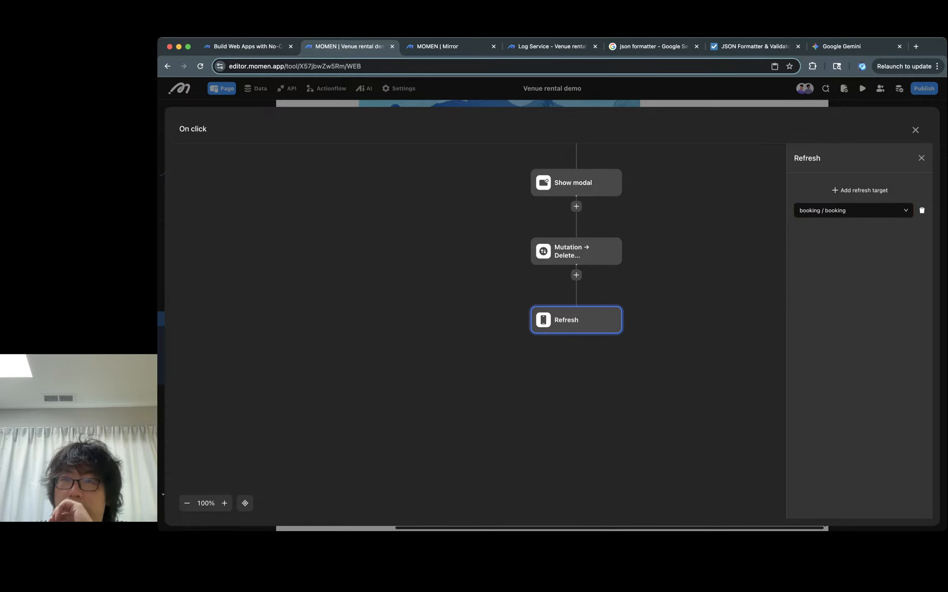
key(Escape)
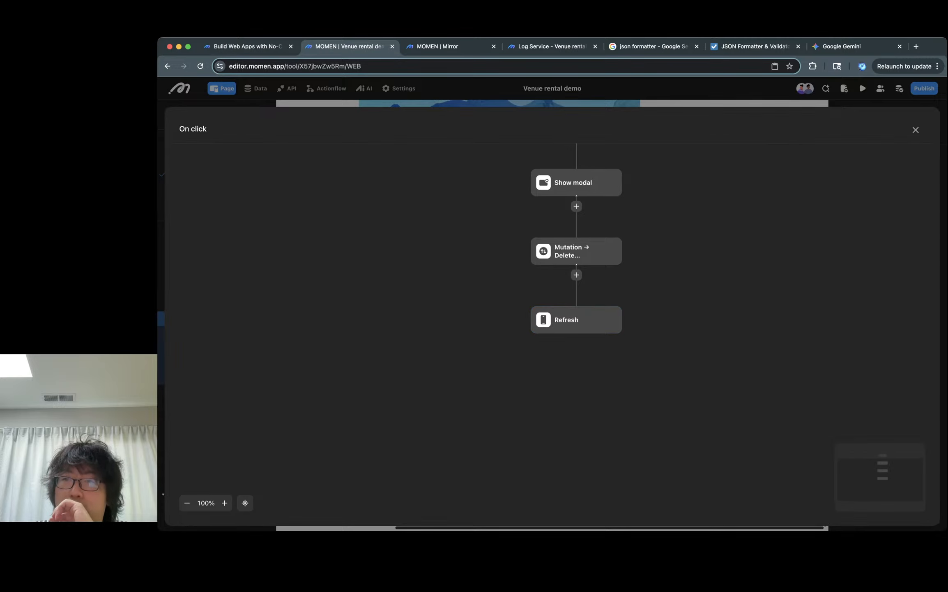
key(Escape)
click(391, 268)
- Switch to the preview, open the developer console beside it, and cancel the Remove? confirmation
key(ctrl+Tab)
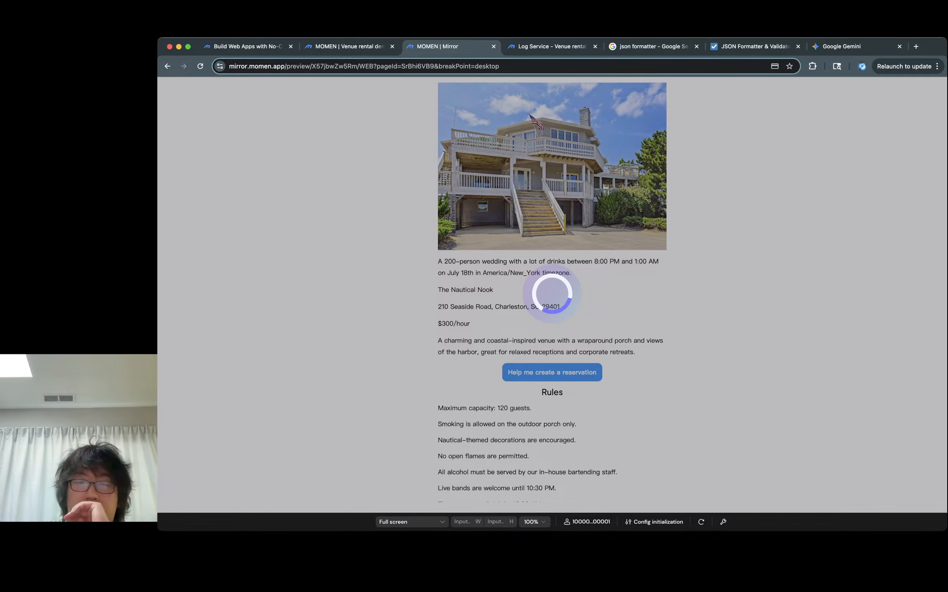
key(ctrl+shift+Tab)
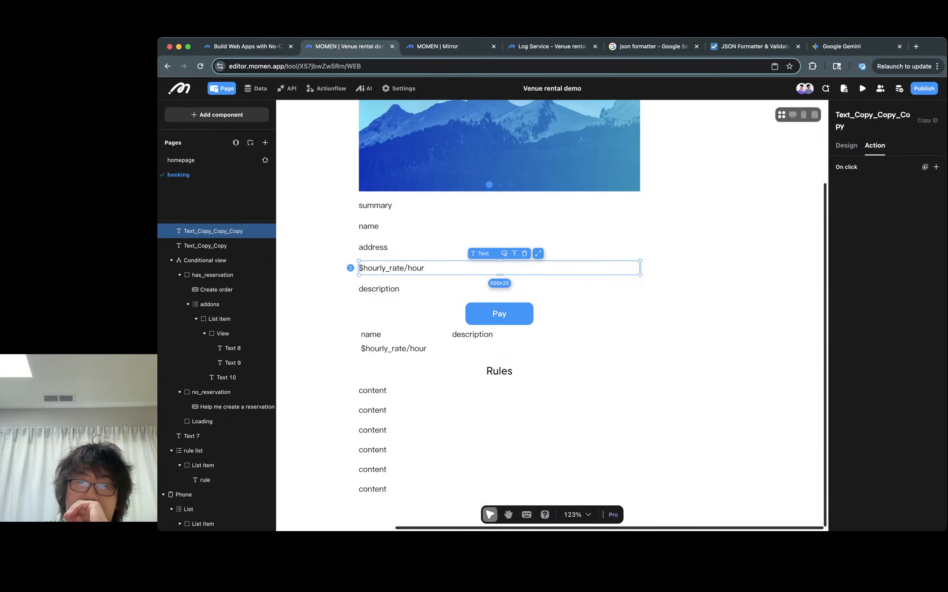
key(ctrl+Tab)
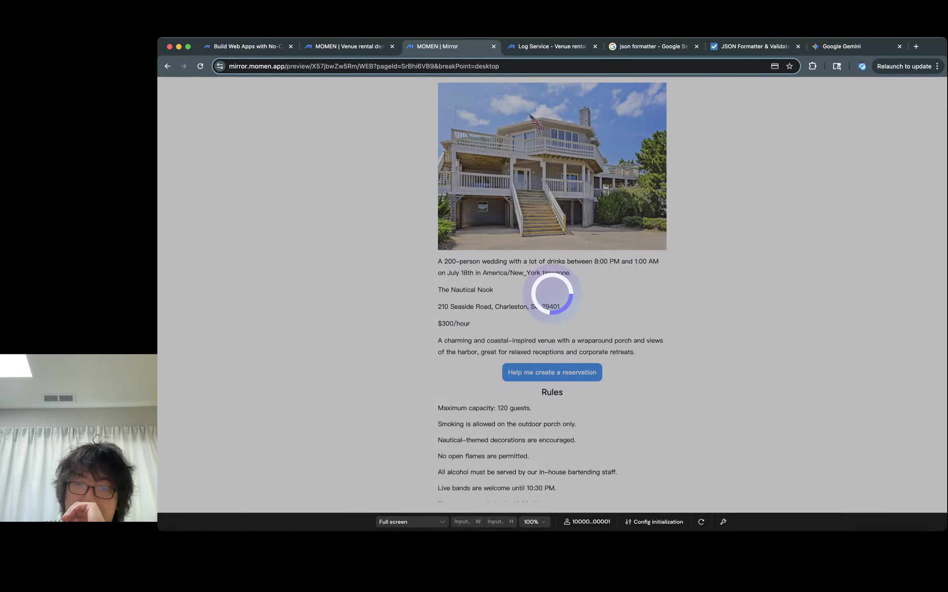
scroll(552, 295, down, 4)
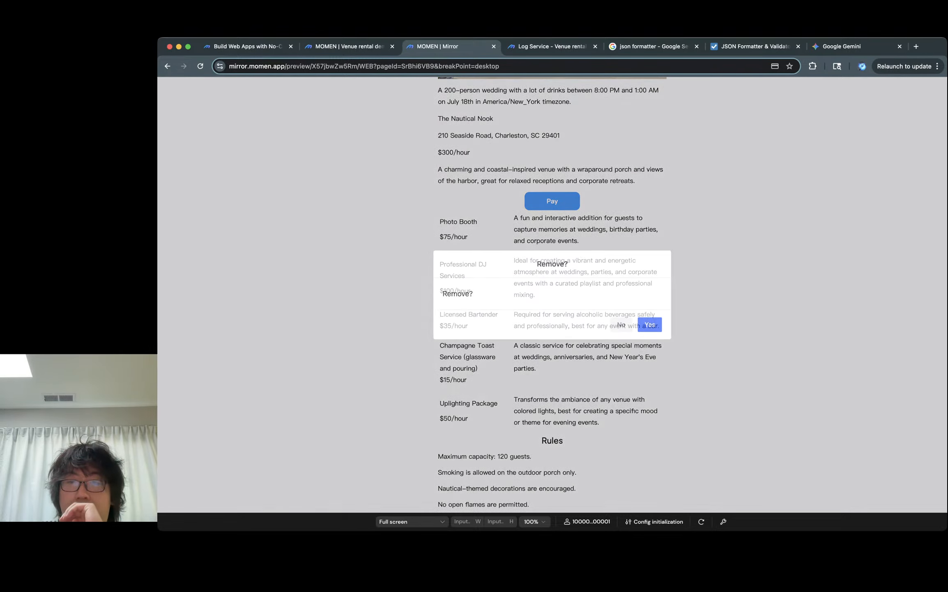
key(super+alt+j)
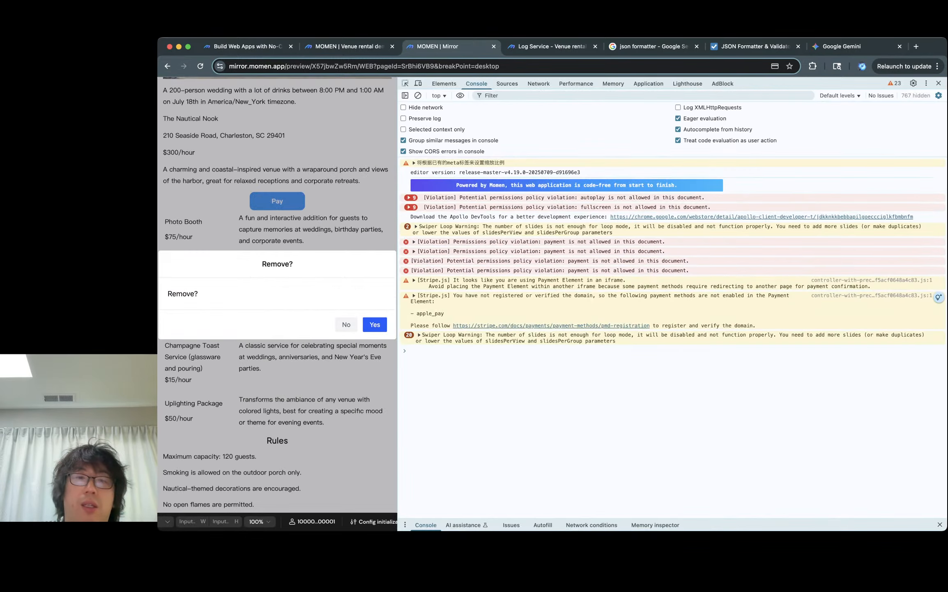
drag(397, 304, 676, 304)
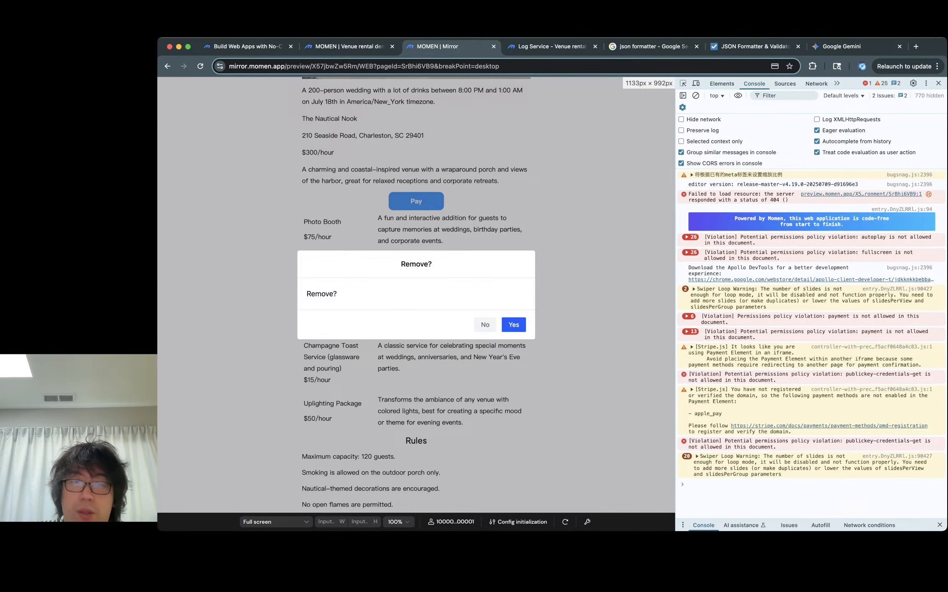
click(485, 325)
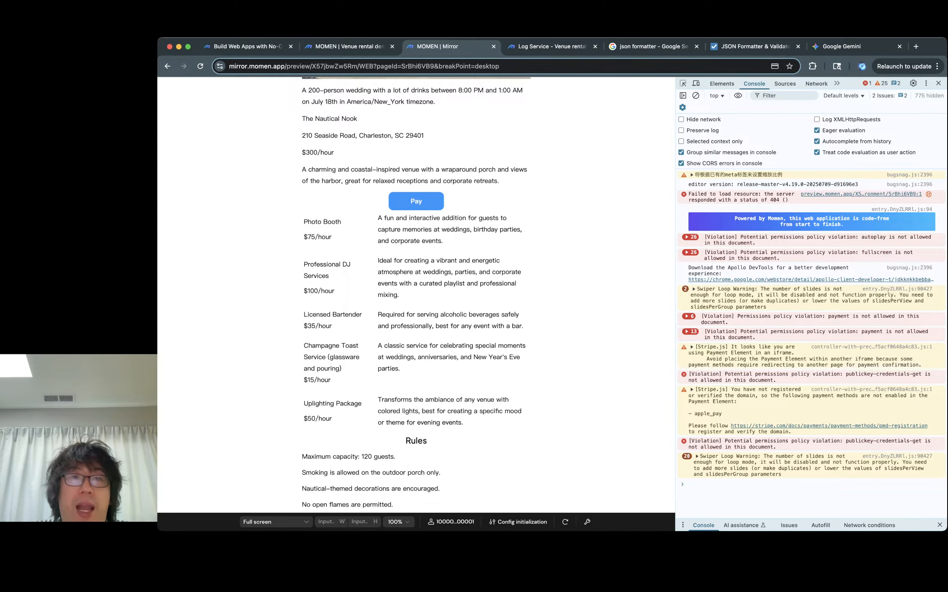
- Inspect the reservation table's addons records and their linked add-on services in the database
click(344, 46)
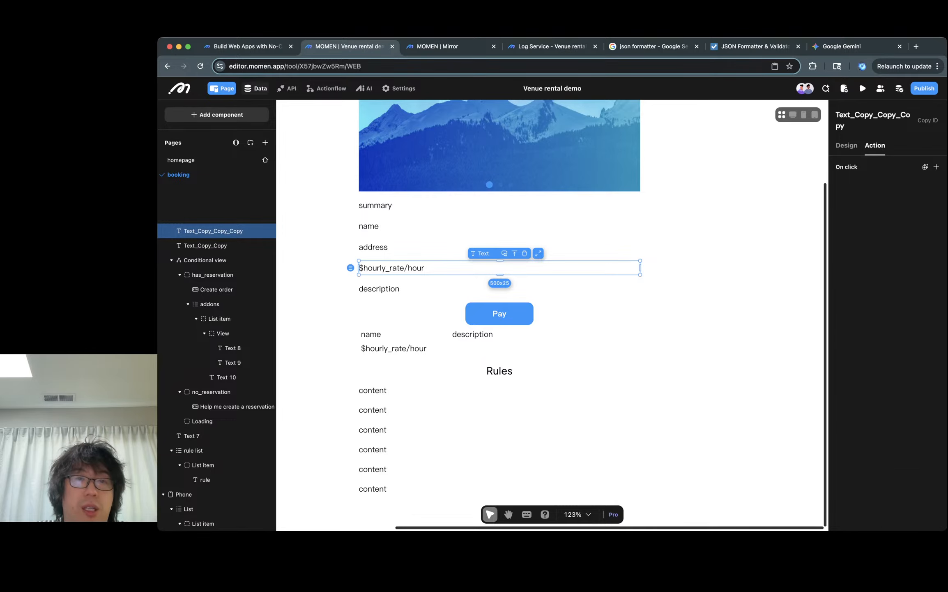
click(255, 88)
click(238, 120)
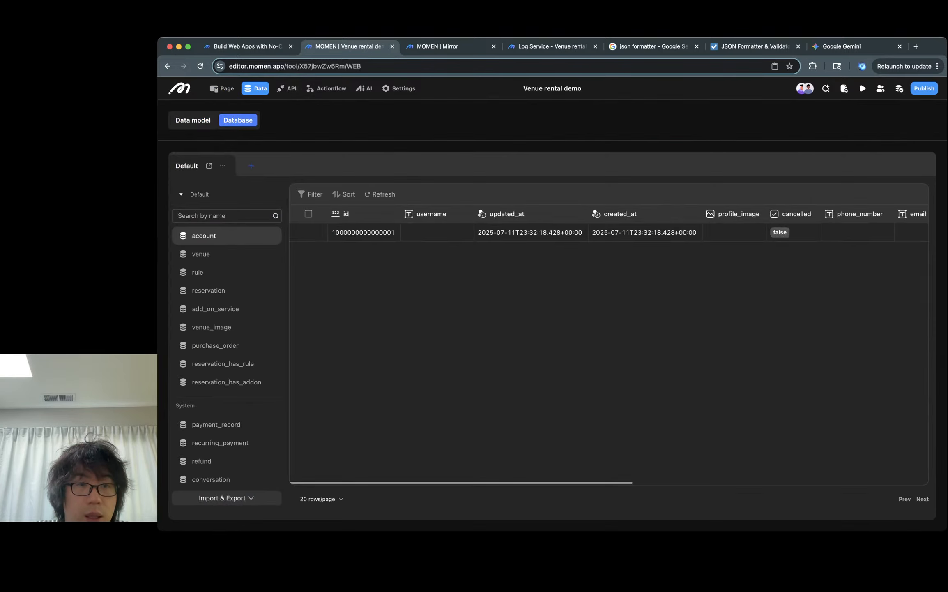
click(209, 291)
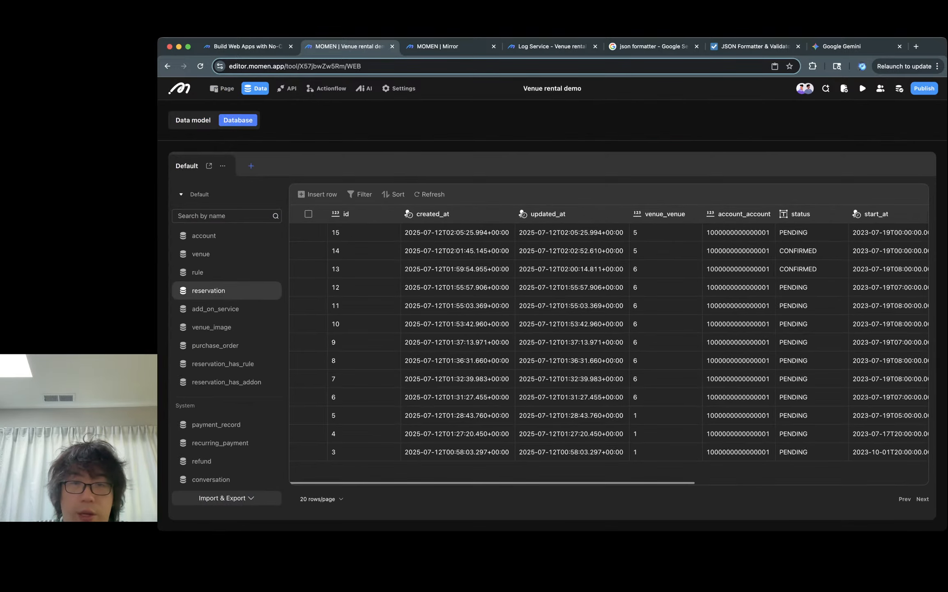
scroll(608, 341, right, 10)
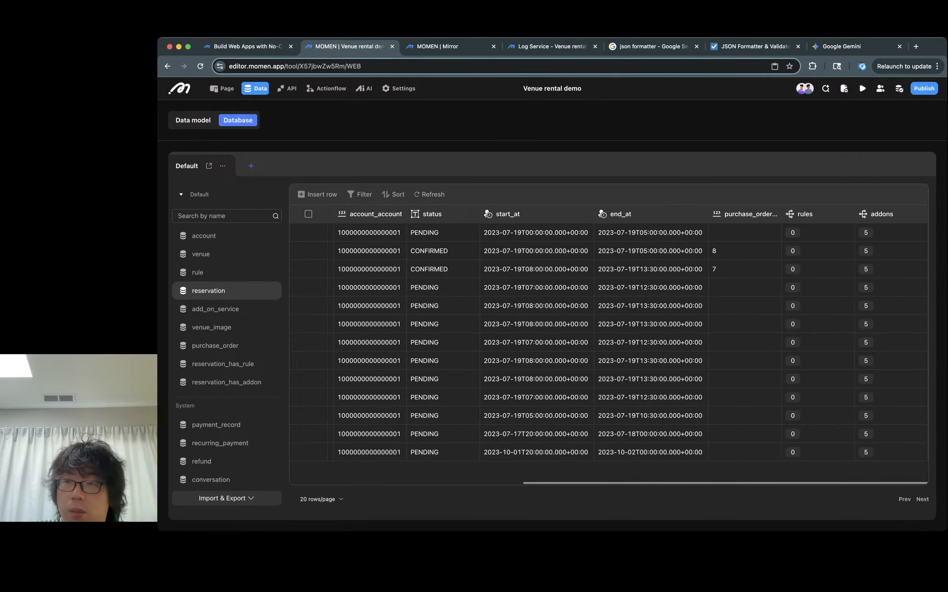
click(866, 233)
scroll(608, 253, right, 2)
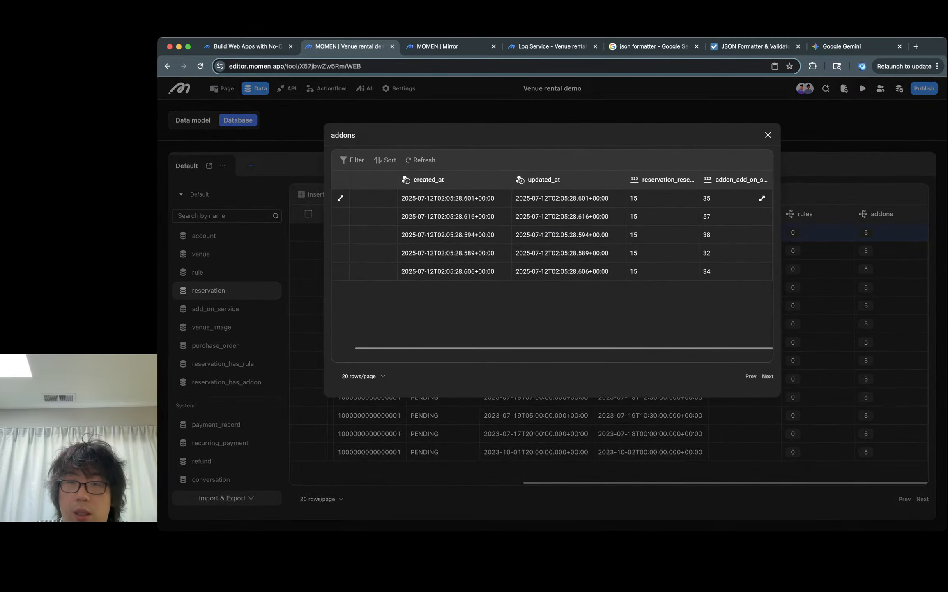
click(762, 271)
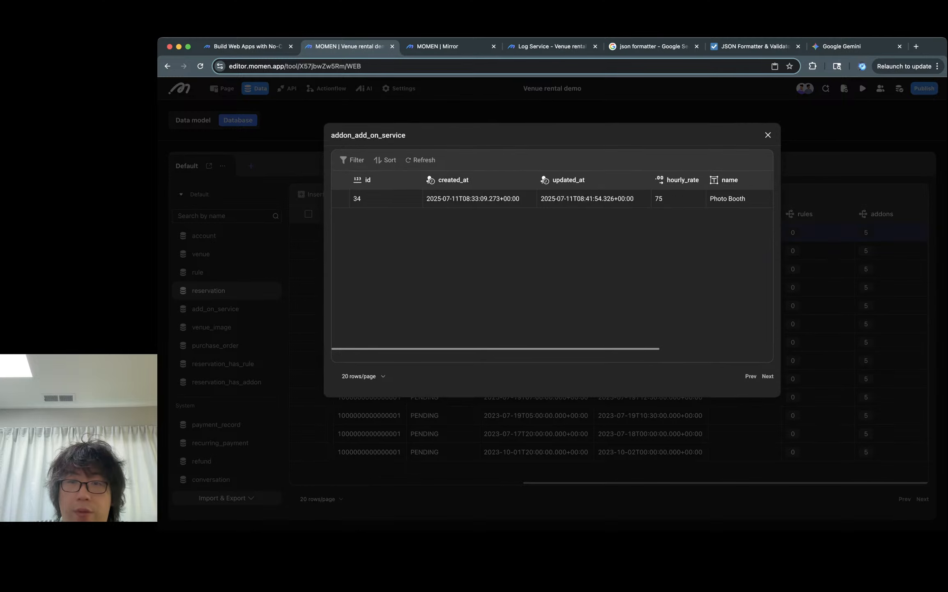
scroll(762, 271, right, 1)
key(Escape)
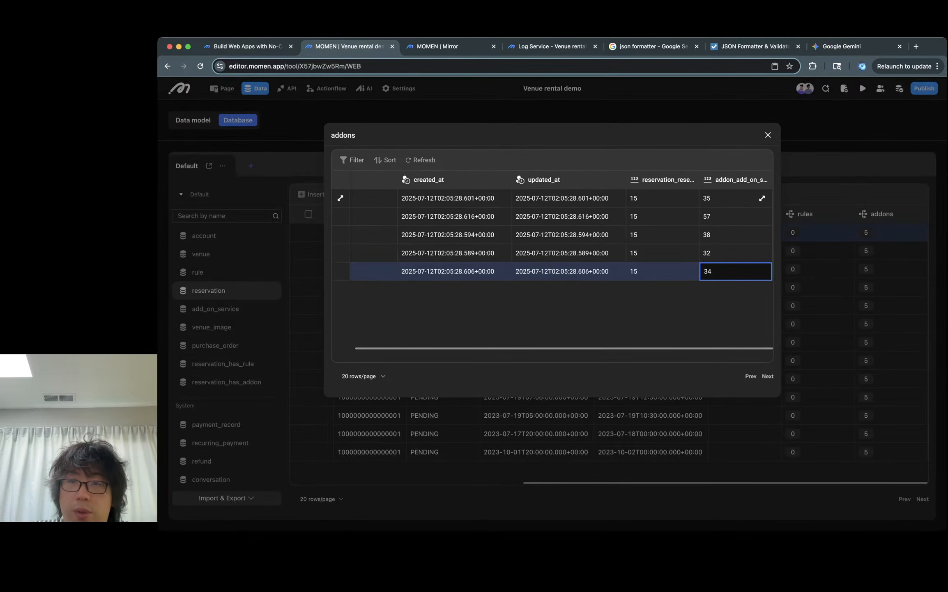
click(762, 197)
scroll(552, 254, right, 4)
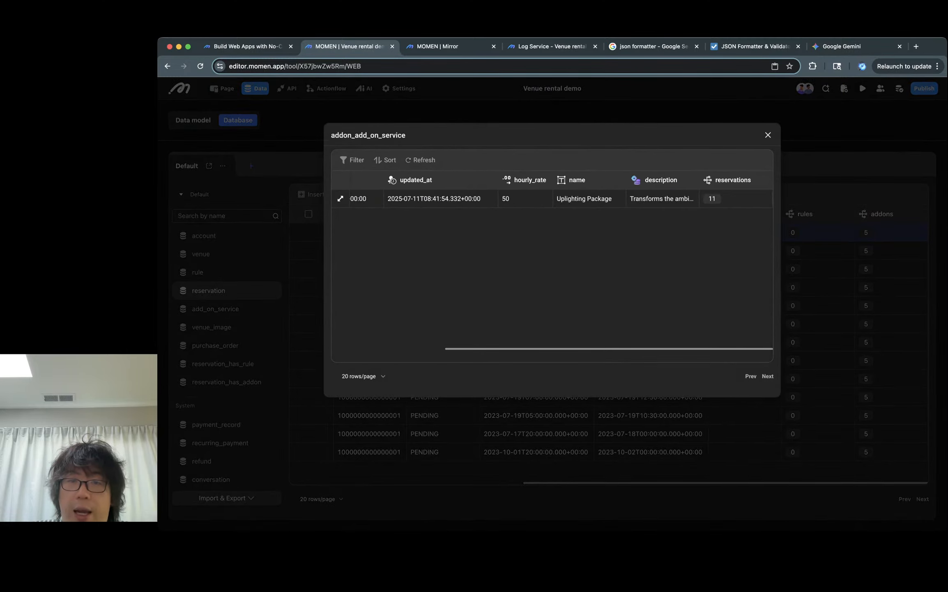
- Remove the Uplighting Package add-on in the preview by confirming the Remove? dialog
click(448, 46)
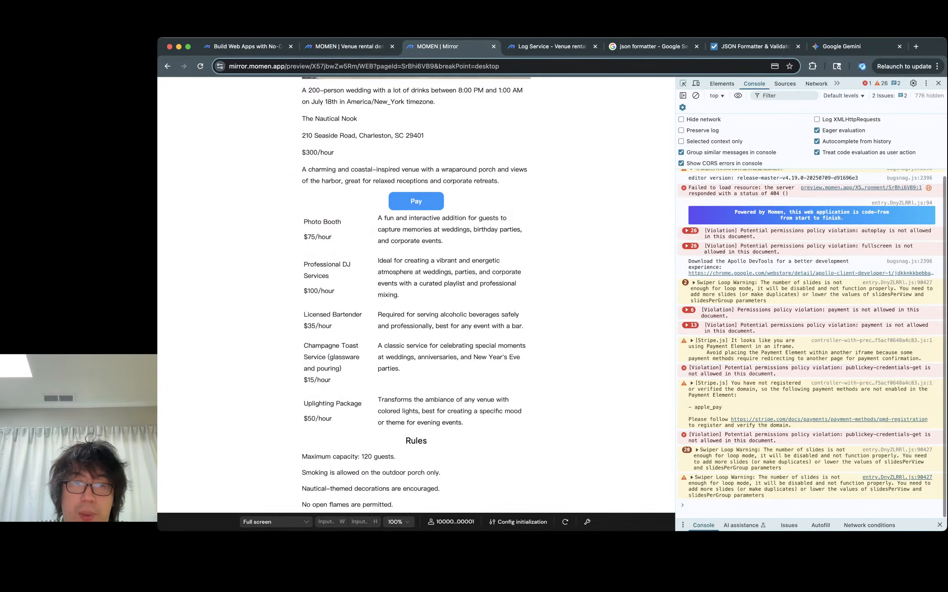
click(416, 411)
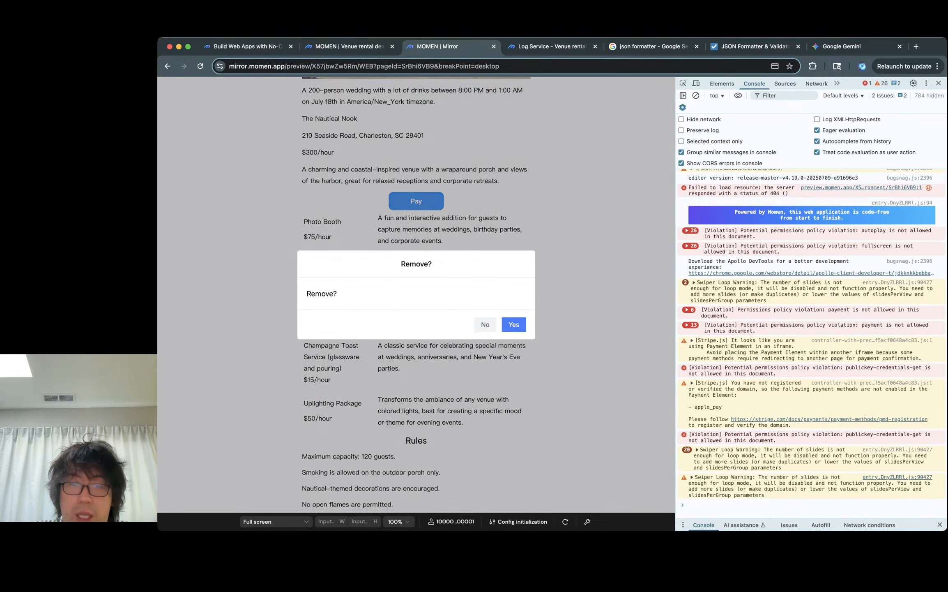
click(513, 324)
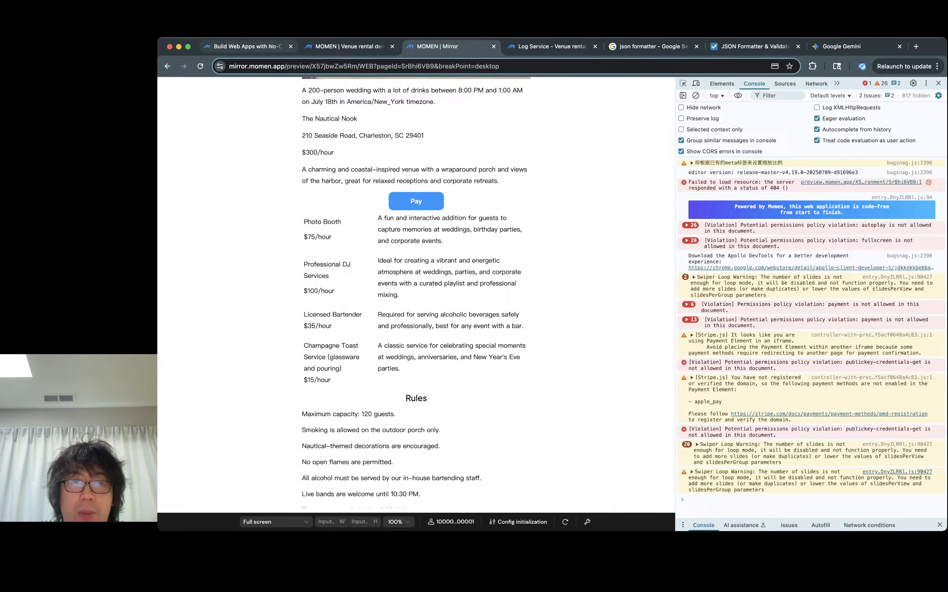
- Check the reservation's addons list in the database again and close the record dialogs
click(349, 46)
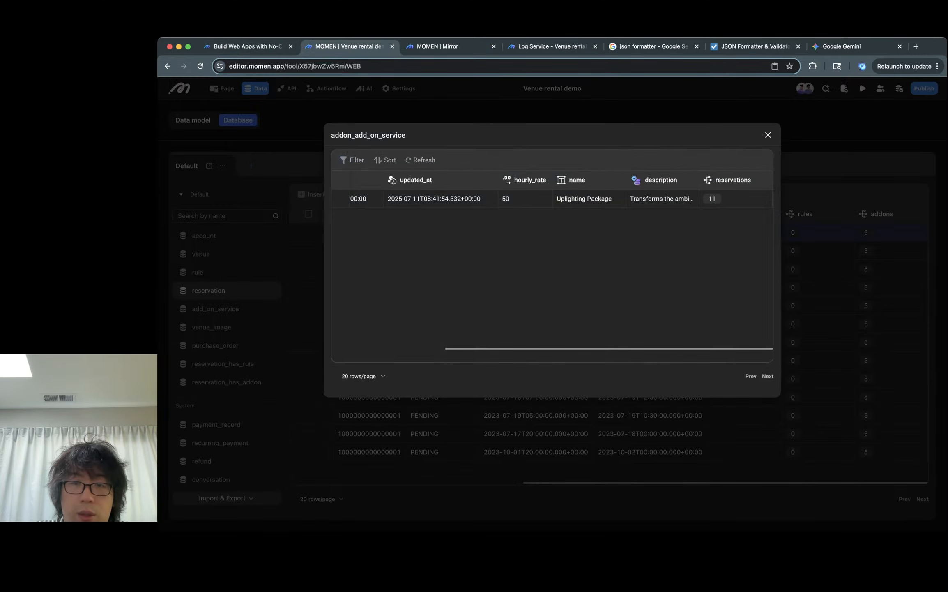
scroll(552, 262, left, 5)
key(Escape)
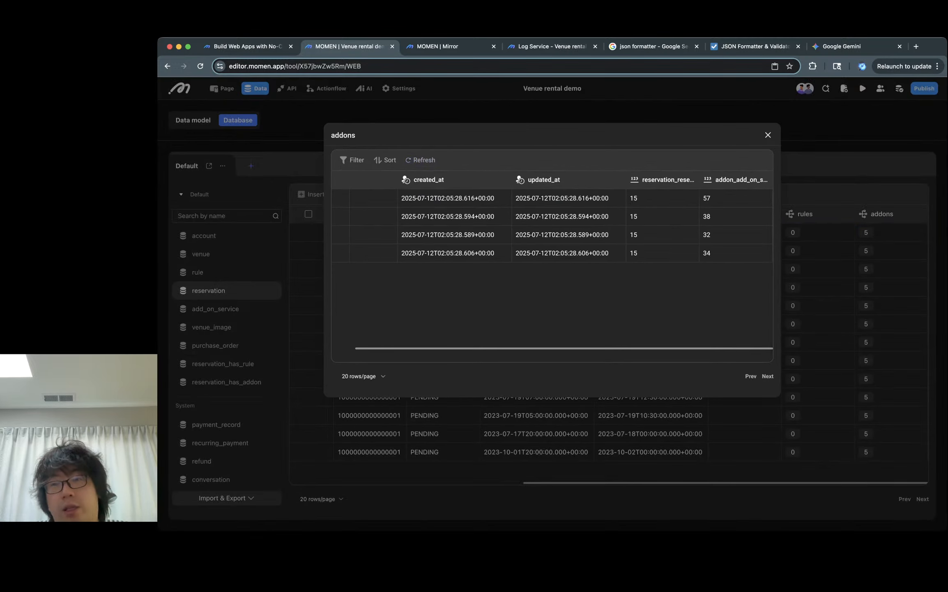
key(Escape)
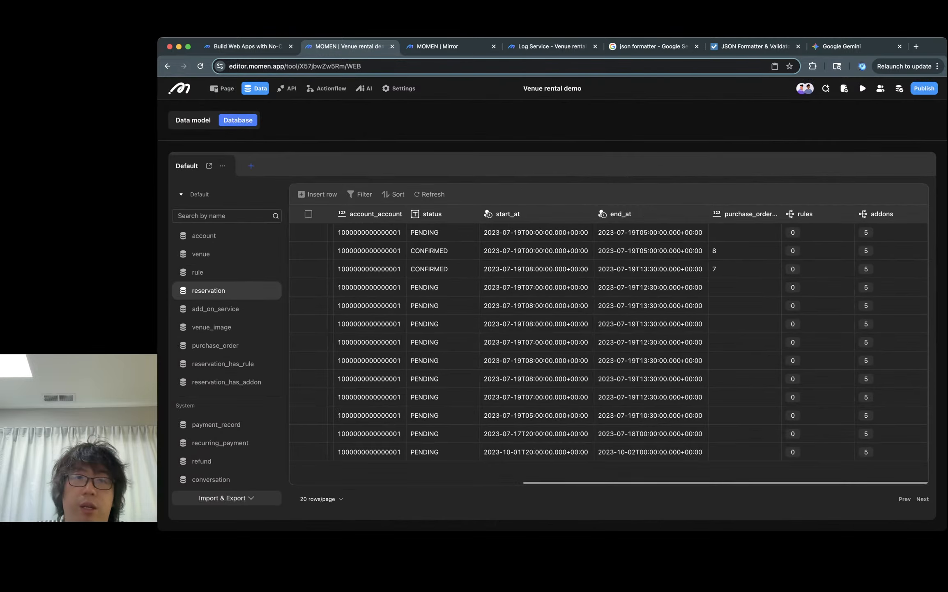
- Open the payment dialog from the Pay button in the preview and close it
key(ctrl+Tab)
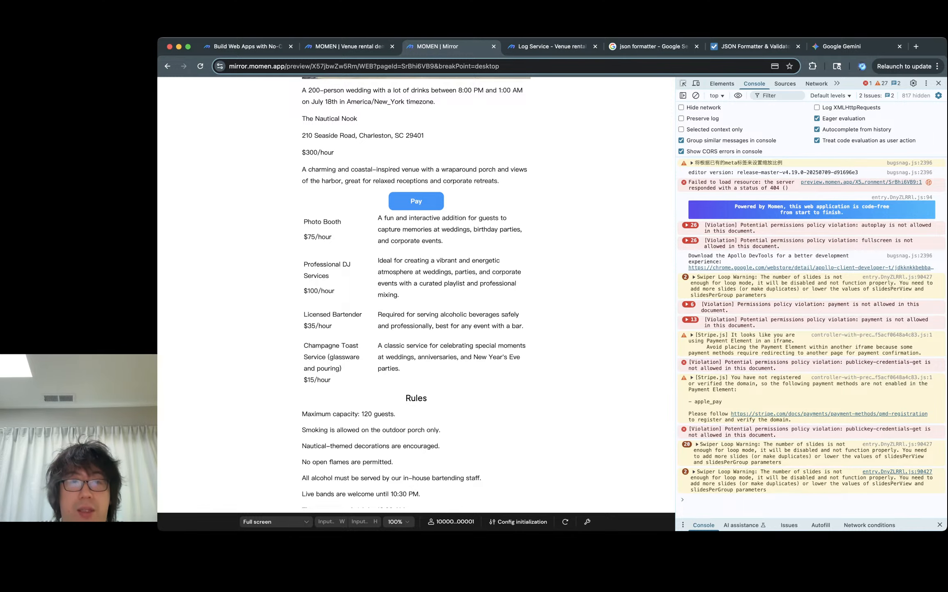
click(416, 200)
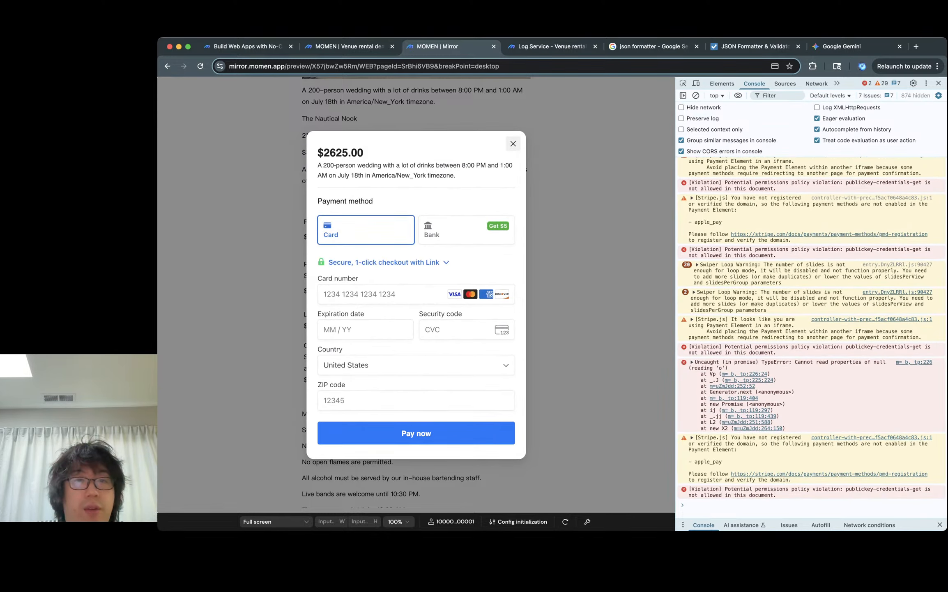
click(513, 143)
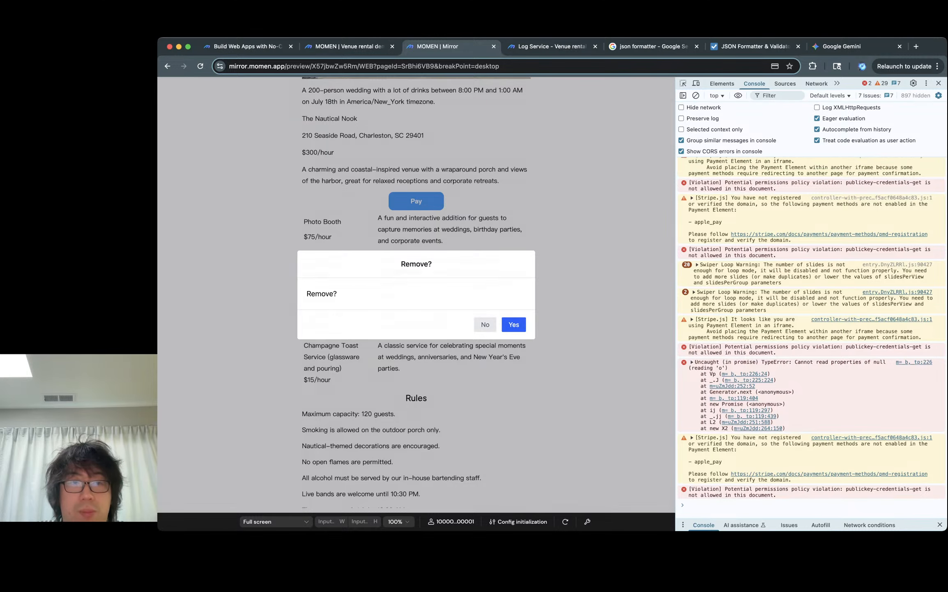
- Confirm the Remove? dialog to delete the Professional DJ add-on from the reservation
click(513, 324)
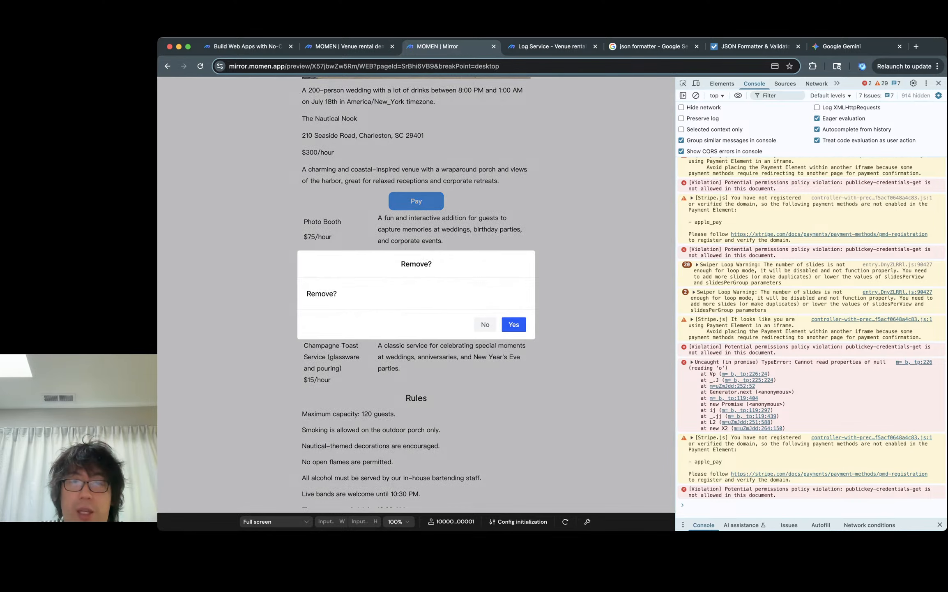
key(Return)
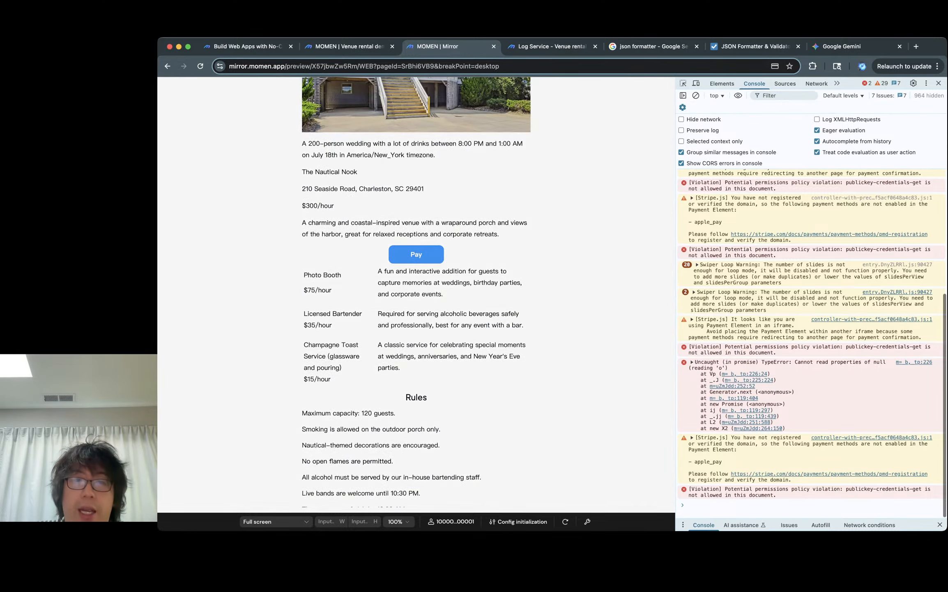
- Open the payment dialog from the Pay button to review the updated total amount, then close it
click(416, 254)
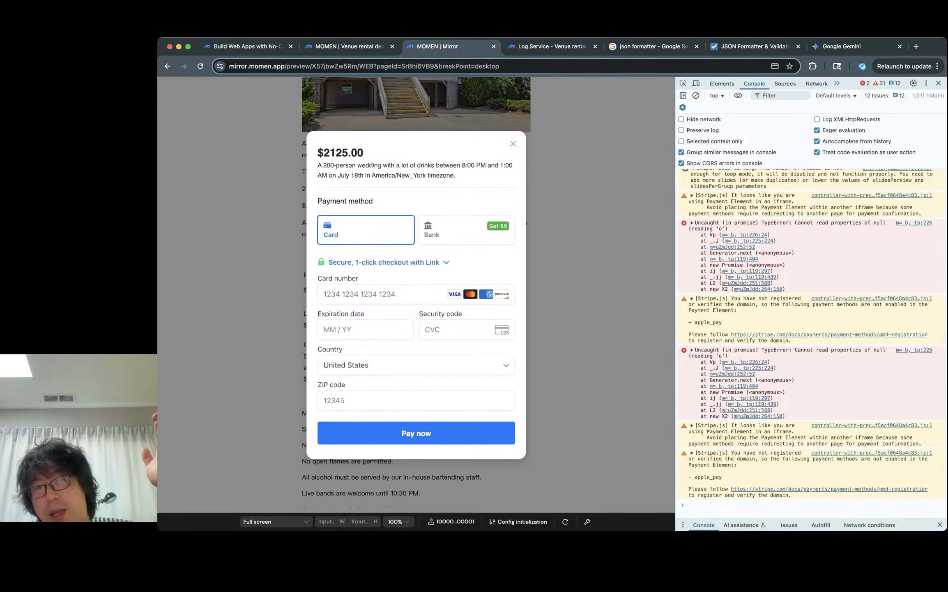
double_click(344, 153)
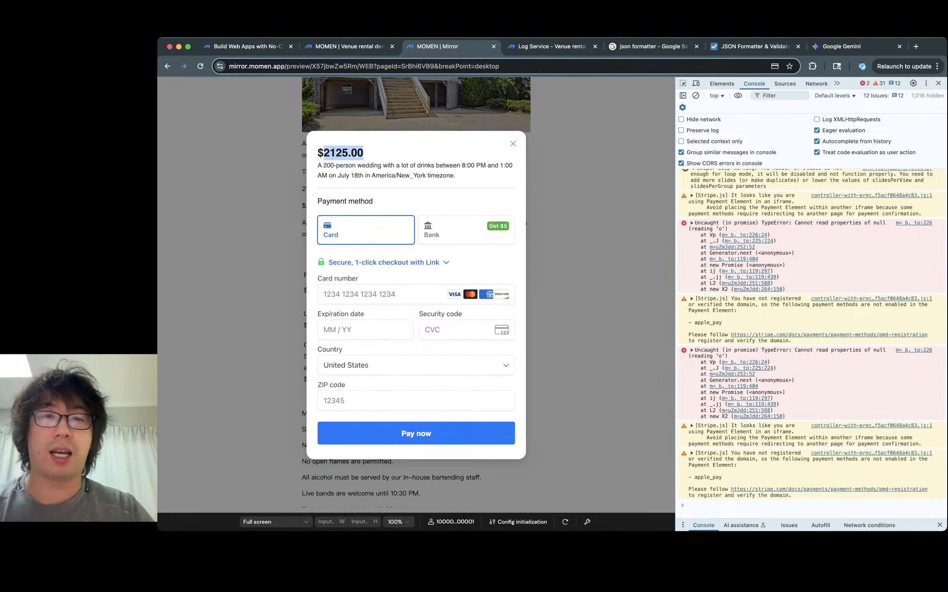
key(Escape)
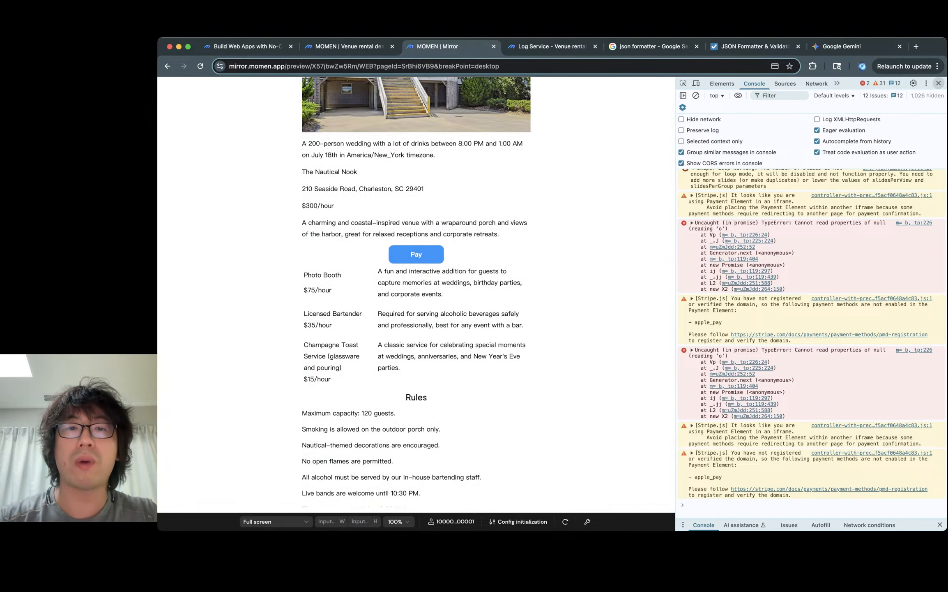
- Close the browser developer tools in the preview and switch back to the MOMEN editor tab
click(938, 83)
scroll(552, 293, up, 3)
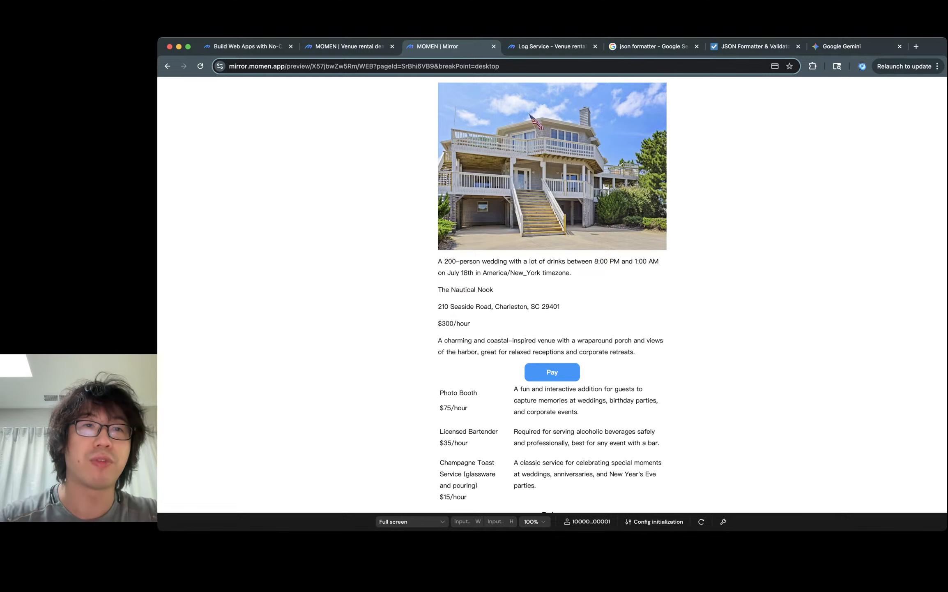
key(ctrl+shift+Tab)
click(222, 88)
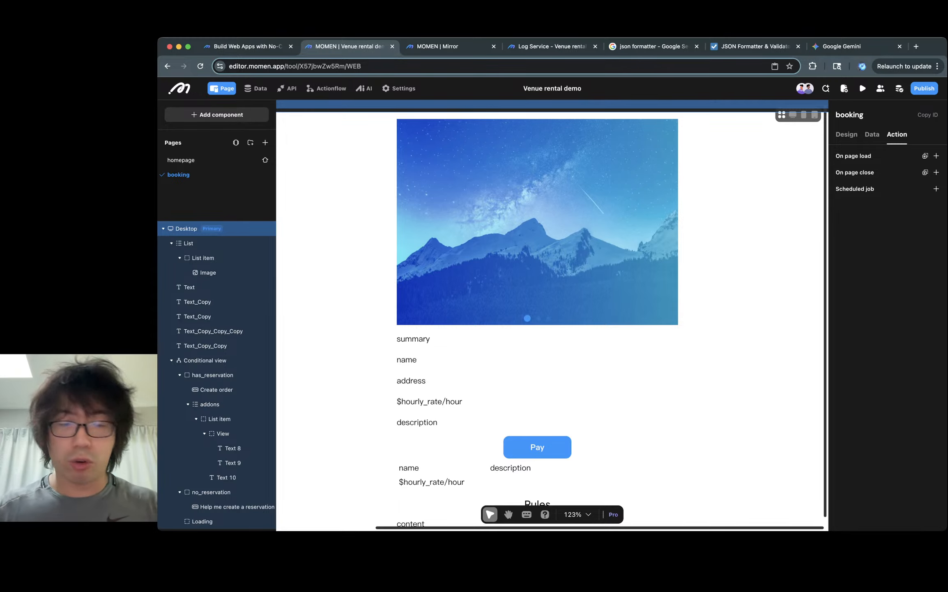
- Open the Momen forum at forum.momen.app in a new browser tab, then close that tab
key(super+t)
text(forum.momen.app)
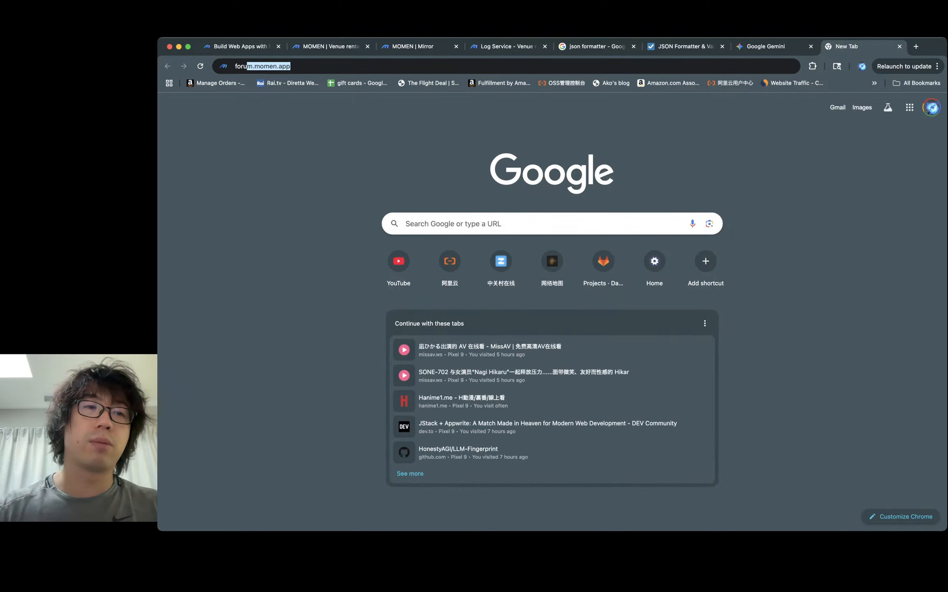
key(Return)
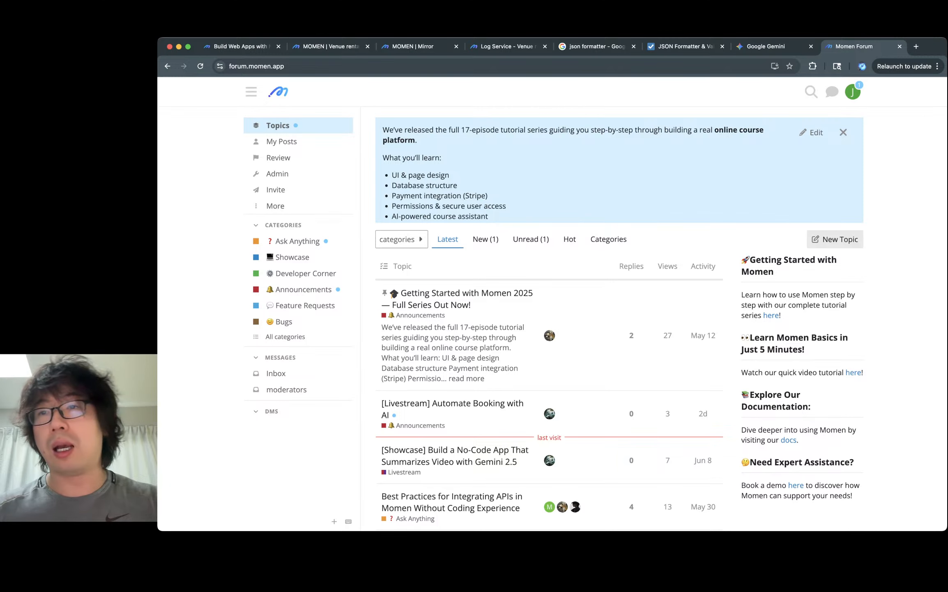
key(super+w)
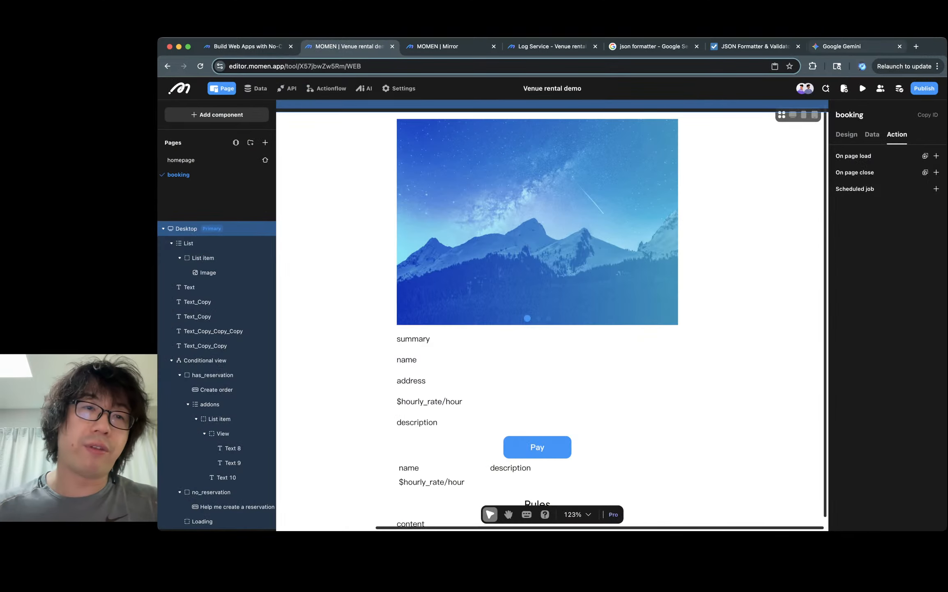